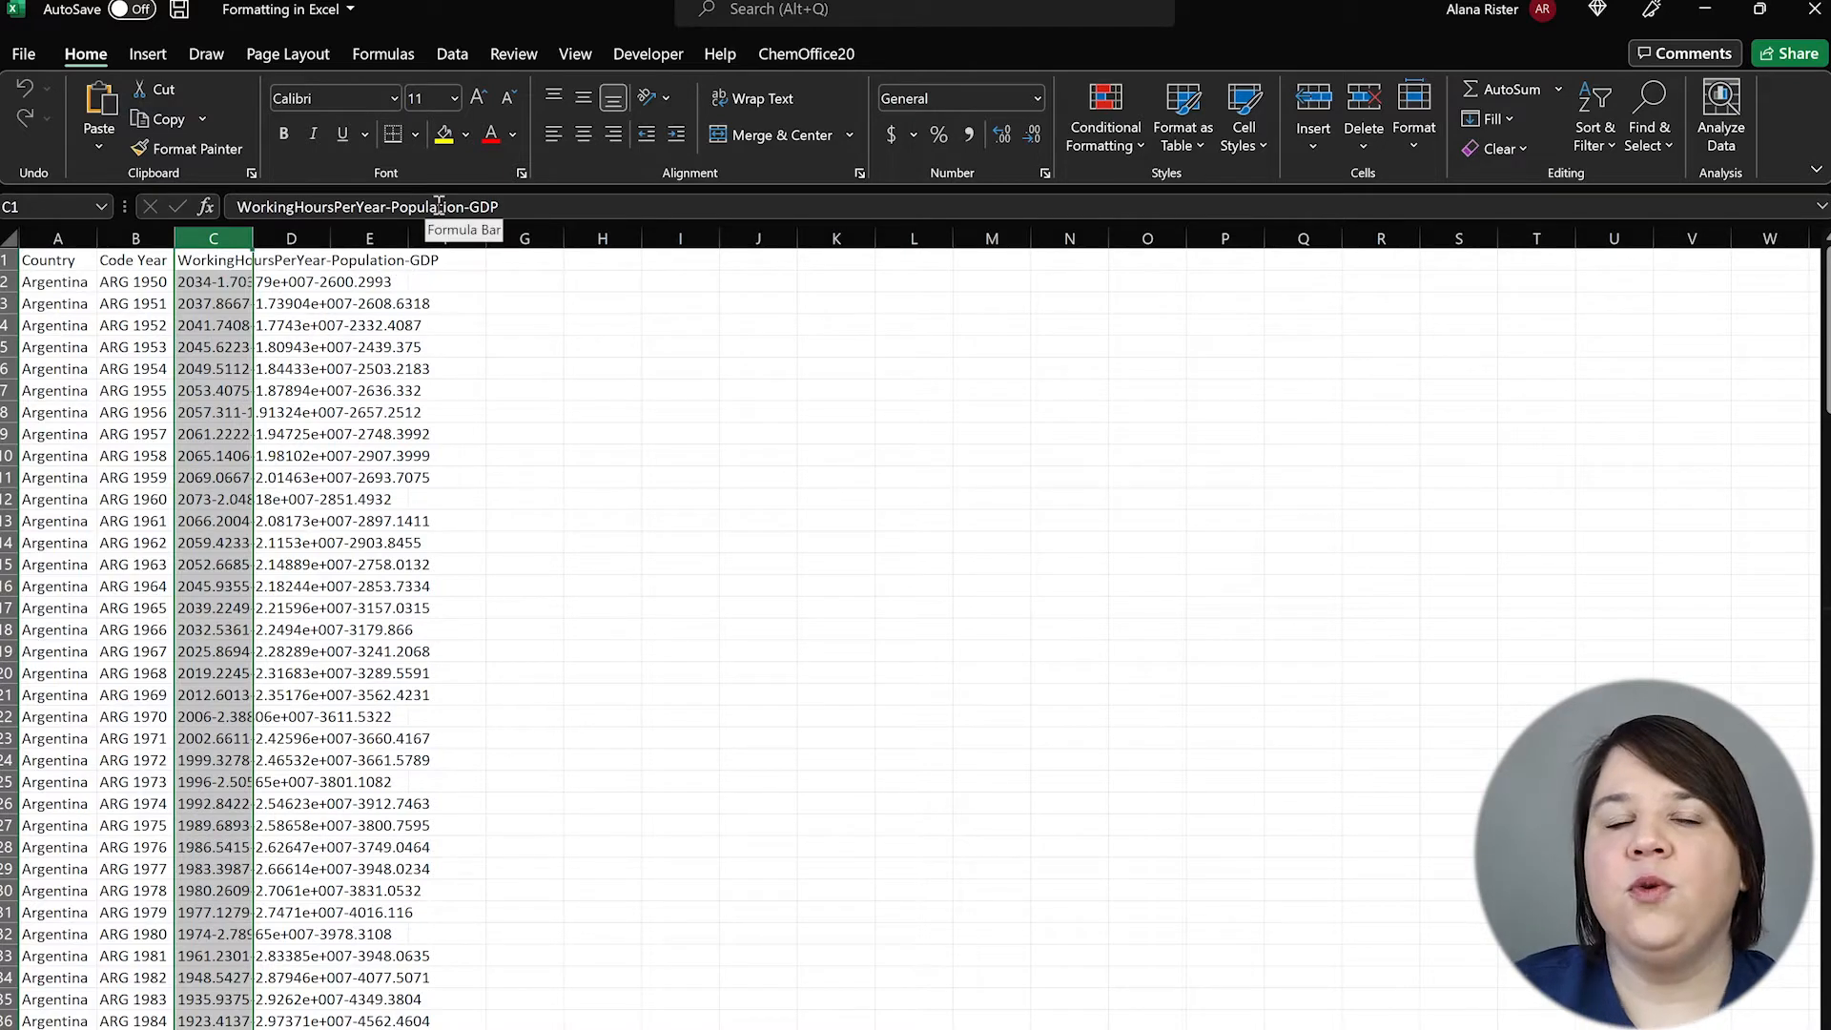
Insert an empty column between the Code Year column and the combined WorkingHoursPerYear-Population-GDP column
left_click(376, 482)
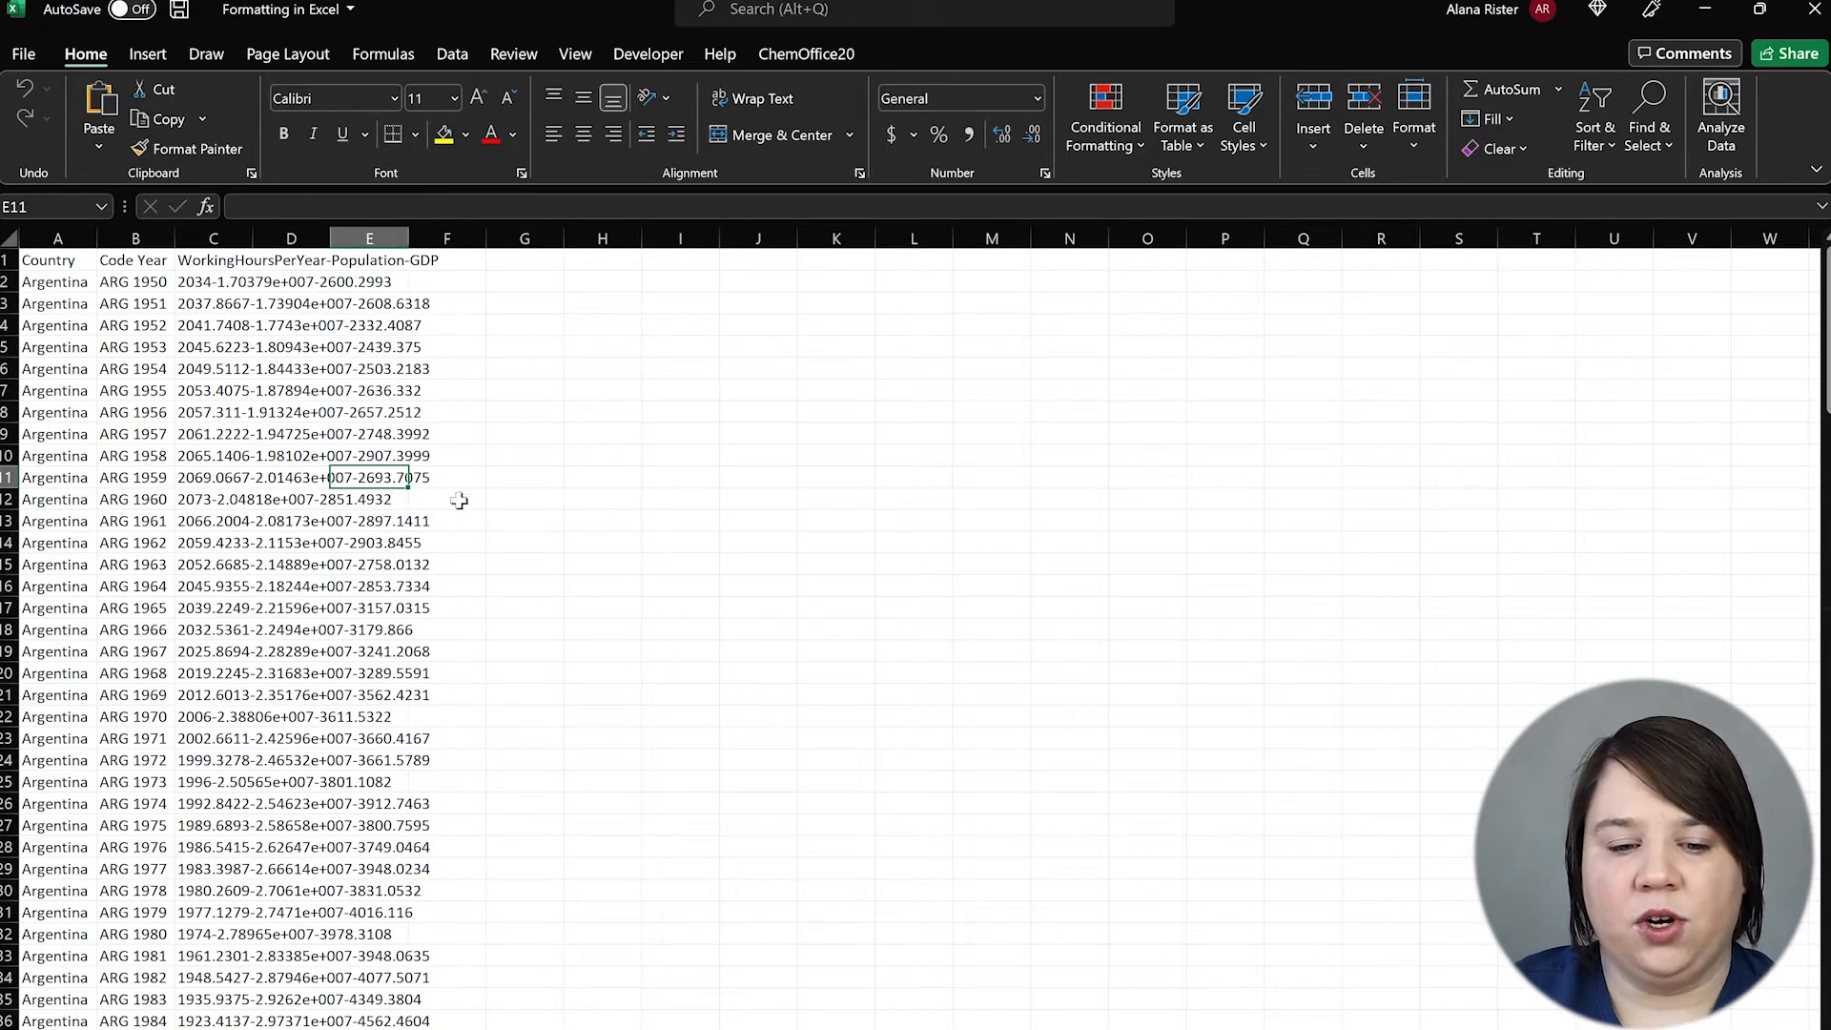
left_click(912, 439)
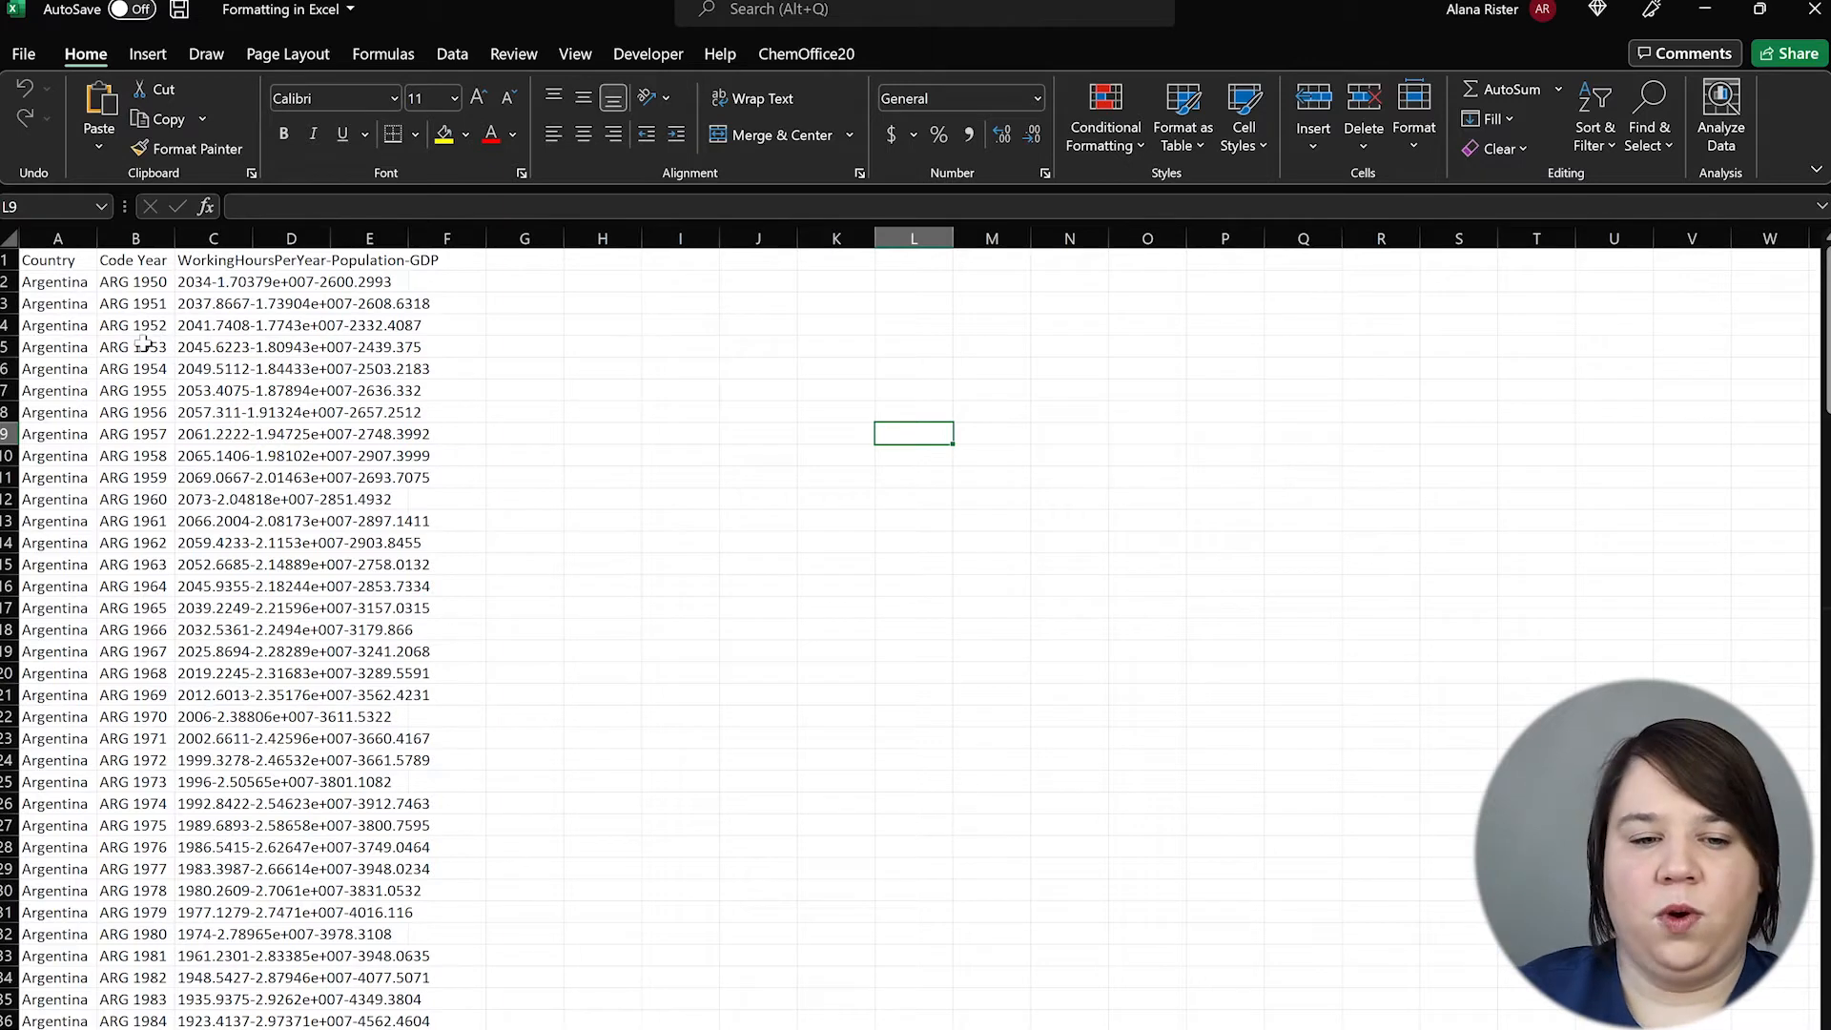
left_click(126, 237)
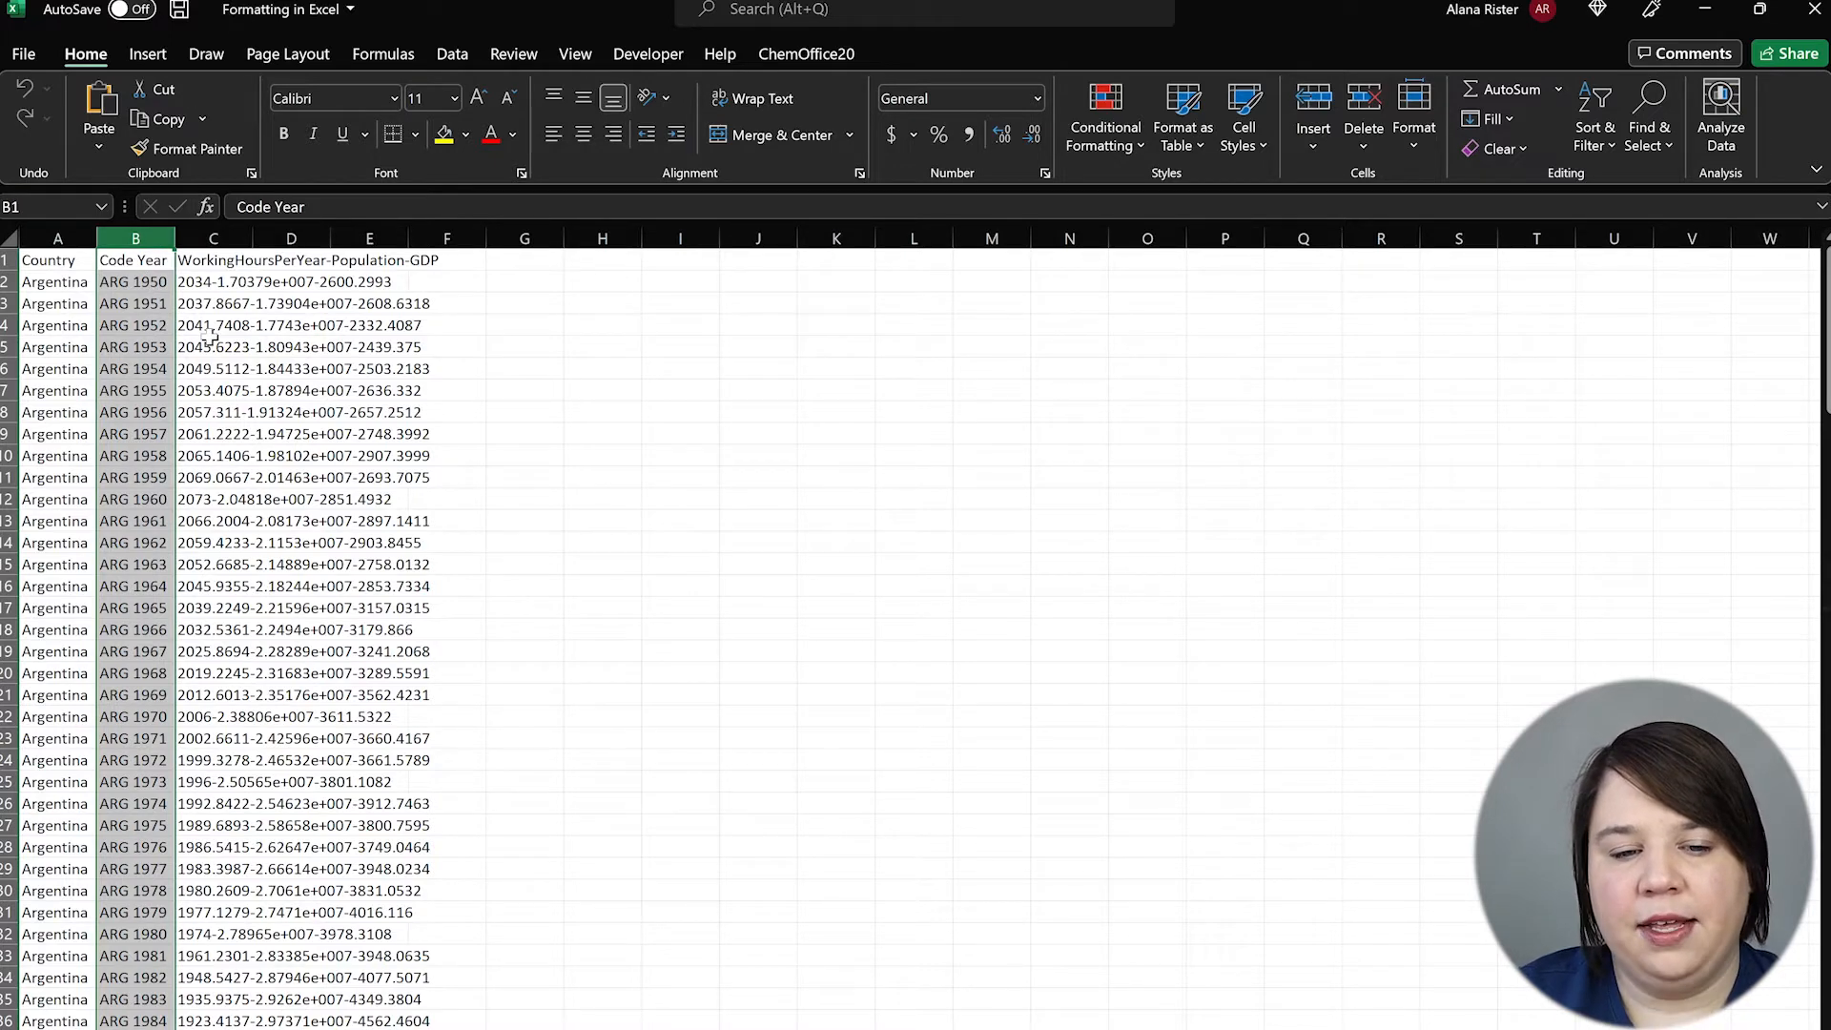
left_click(213, 236)
right_click(213, 234)
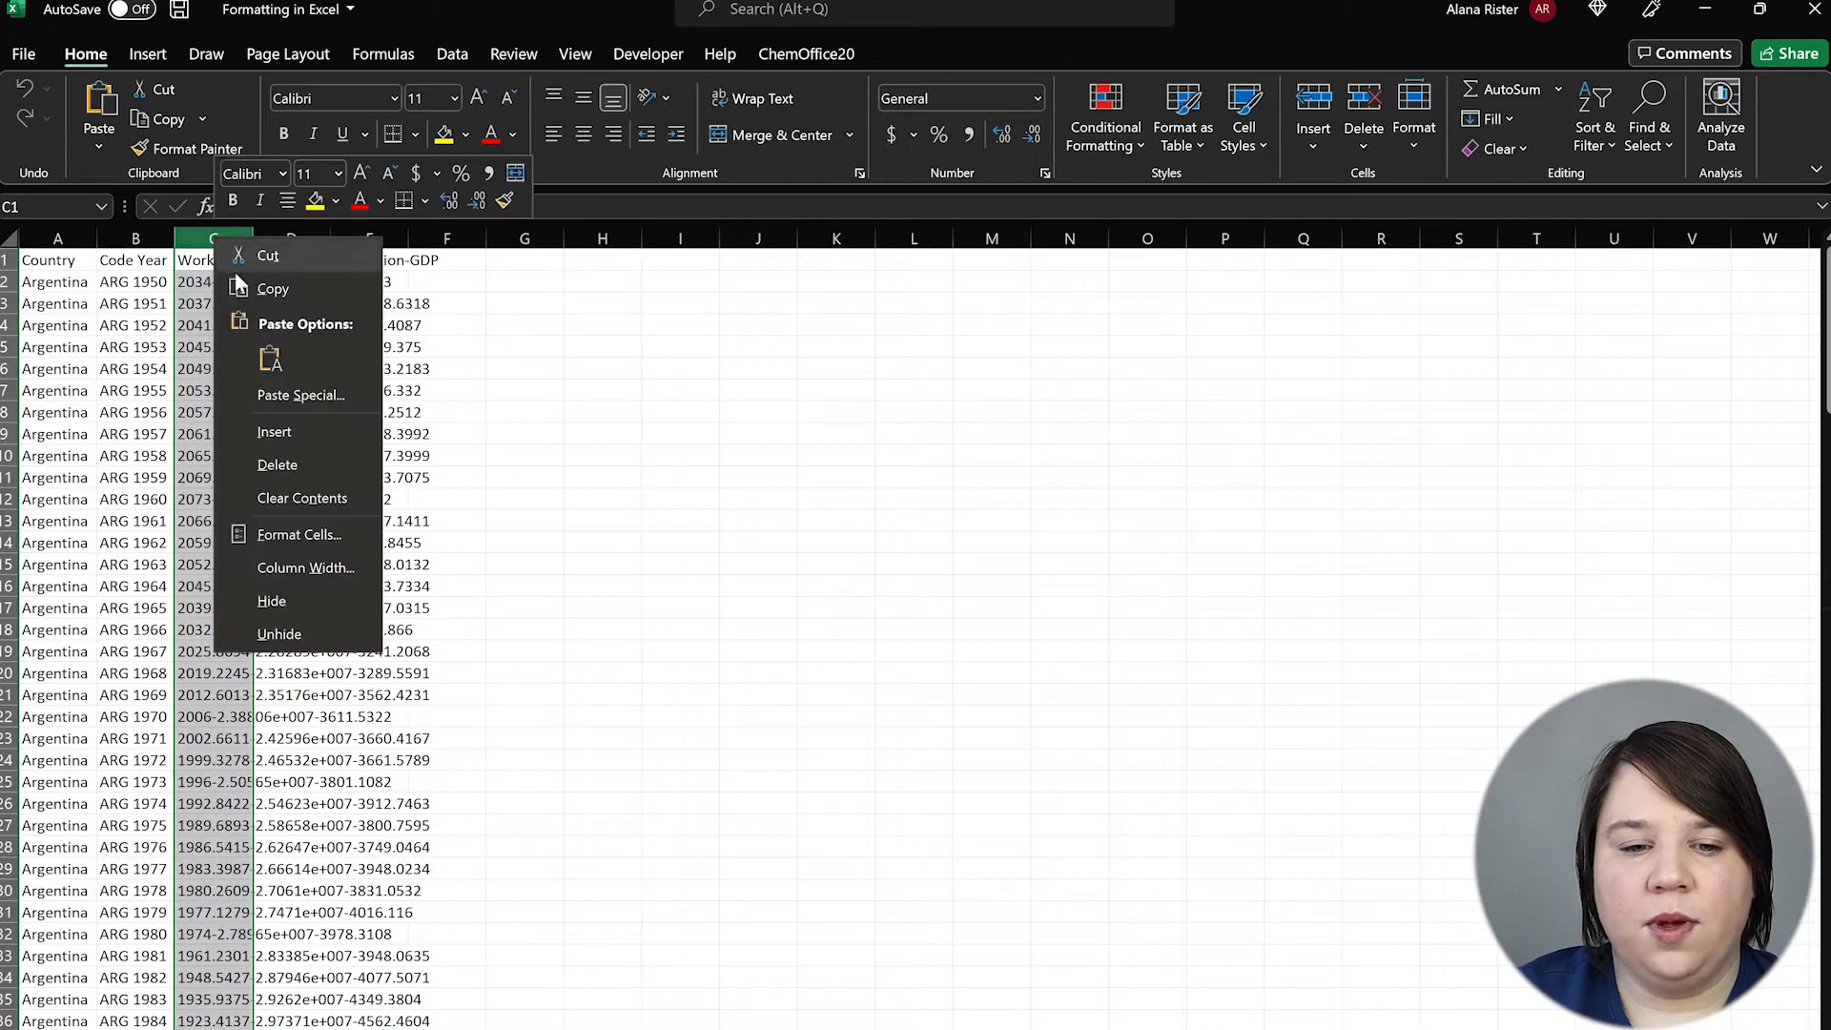
left_click(276, 435)
left_click(875, 538)
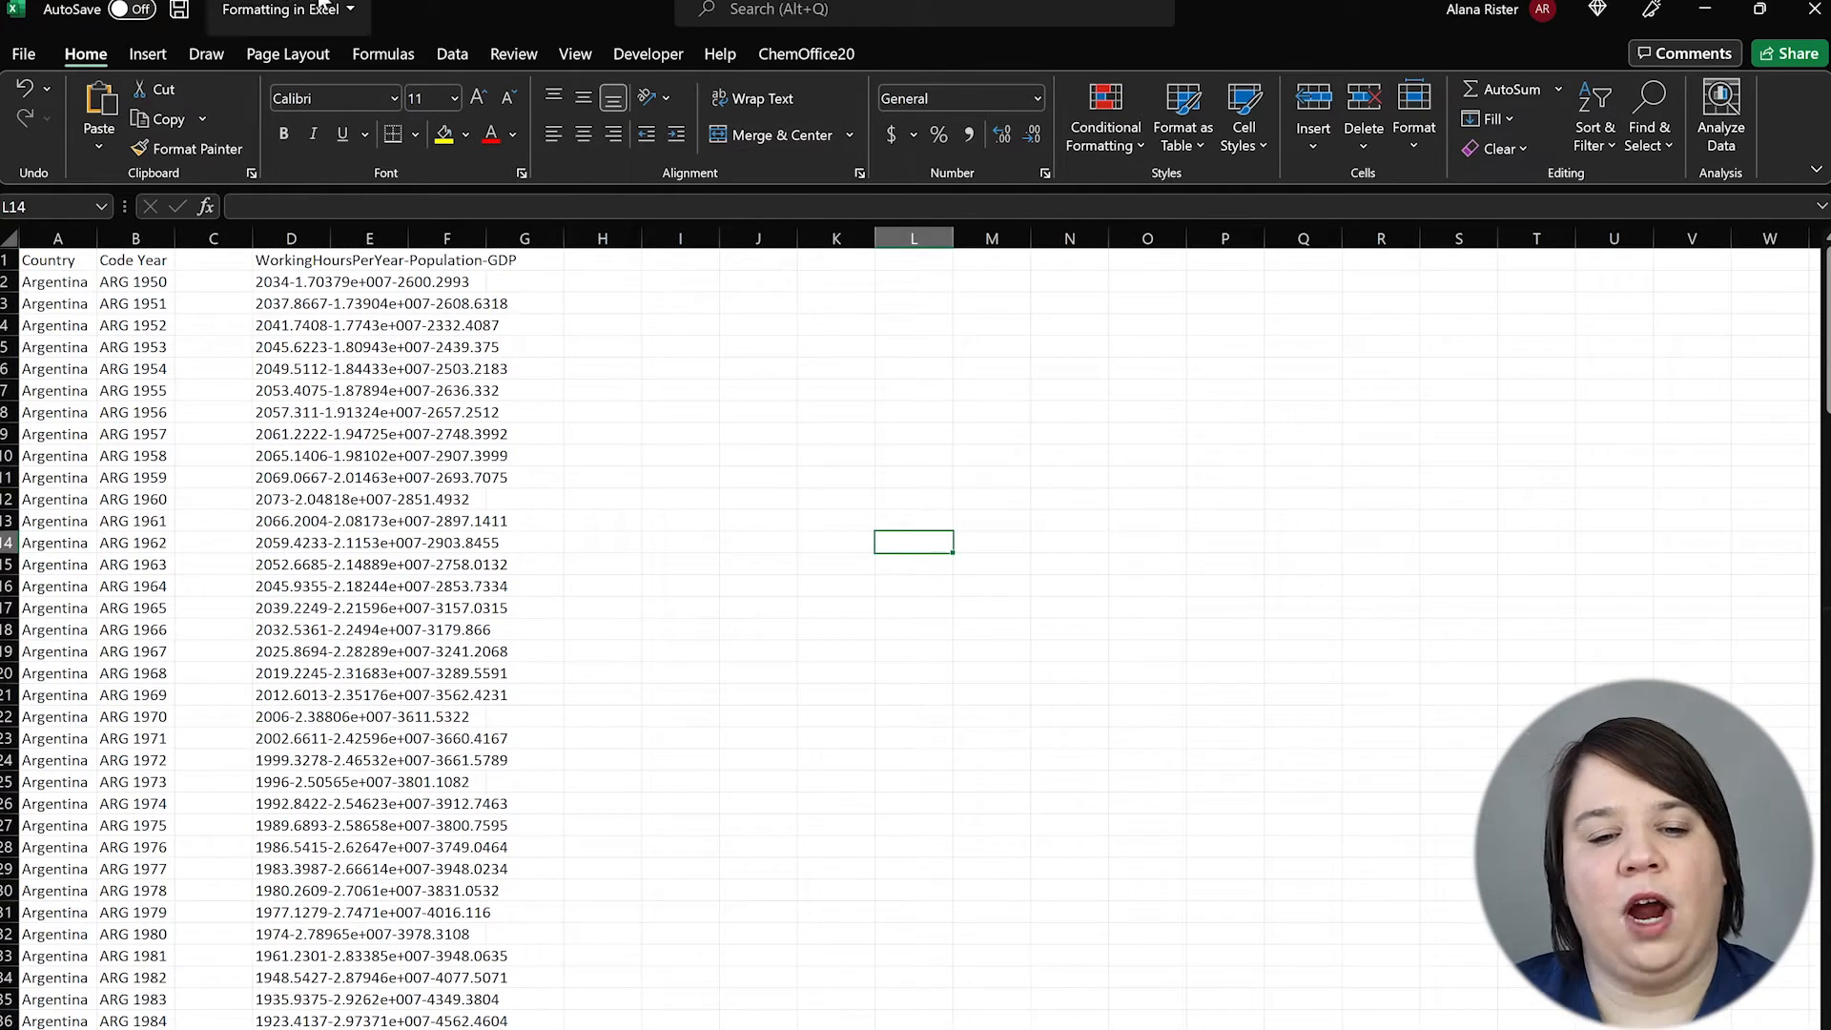
left_click(312, 241)
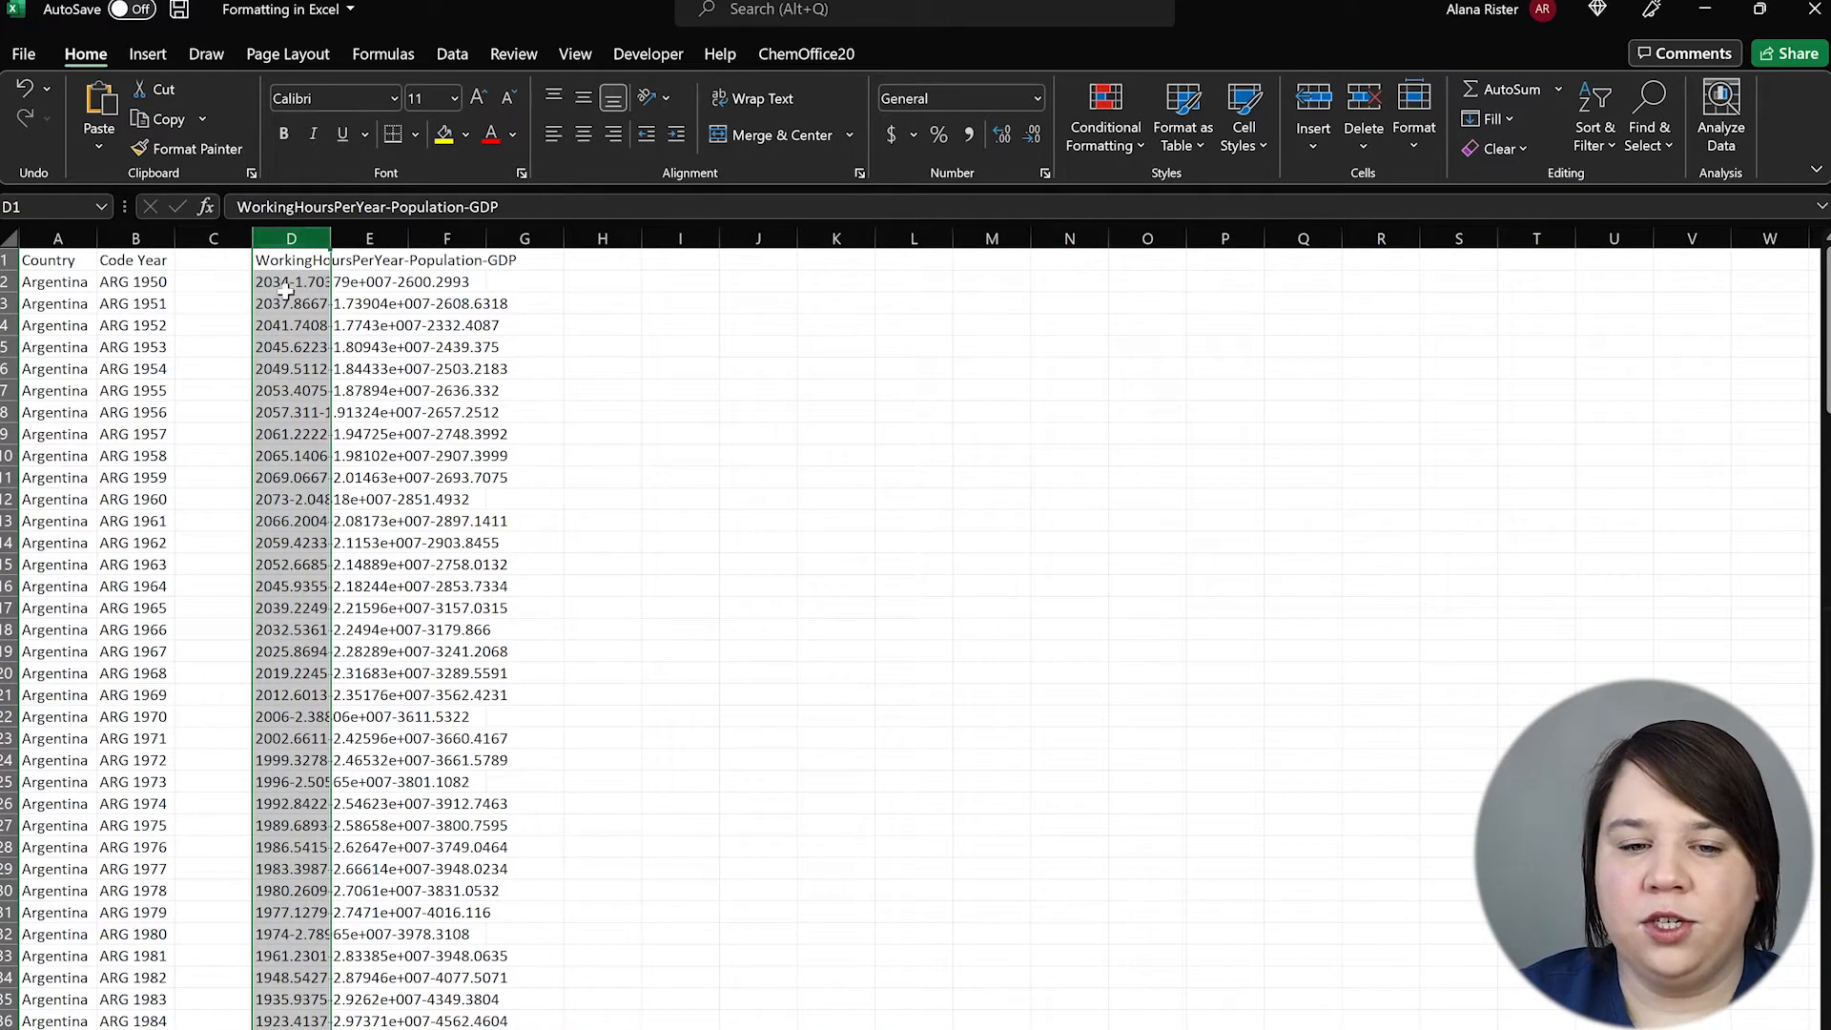
left_click(385, 234)
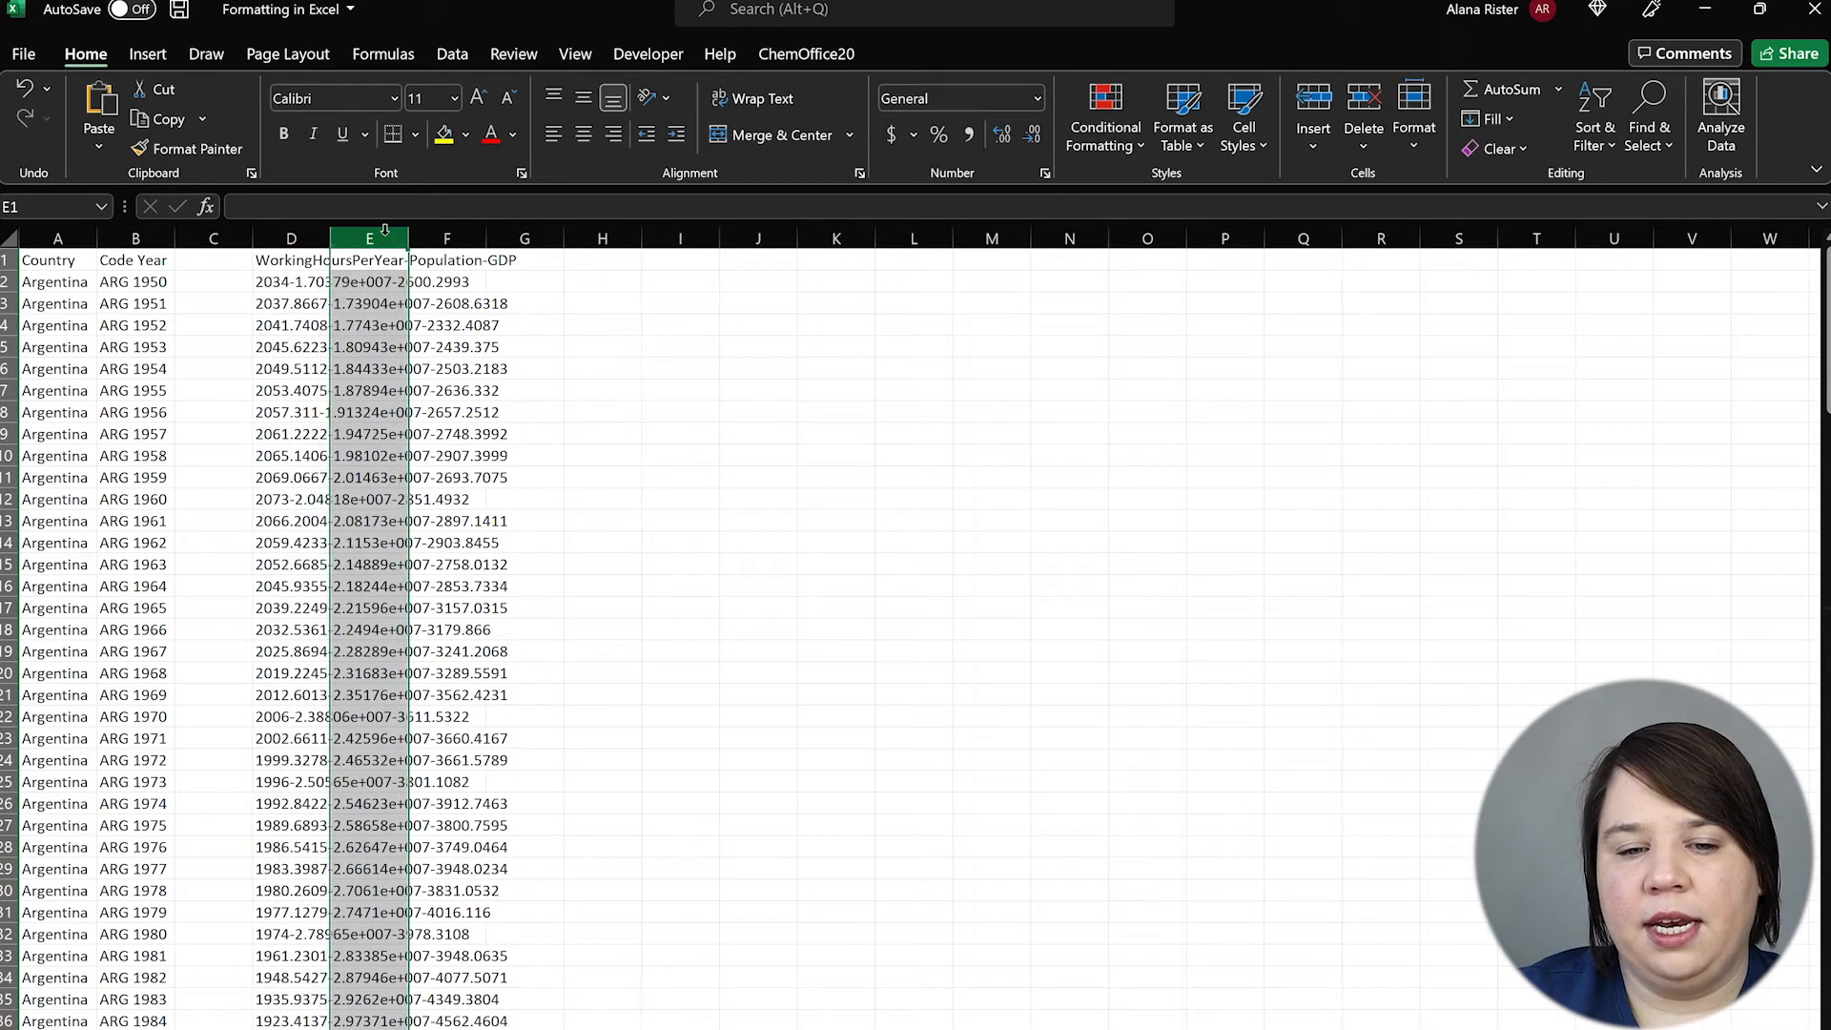
left_click(447, 234)
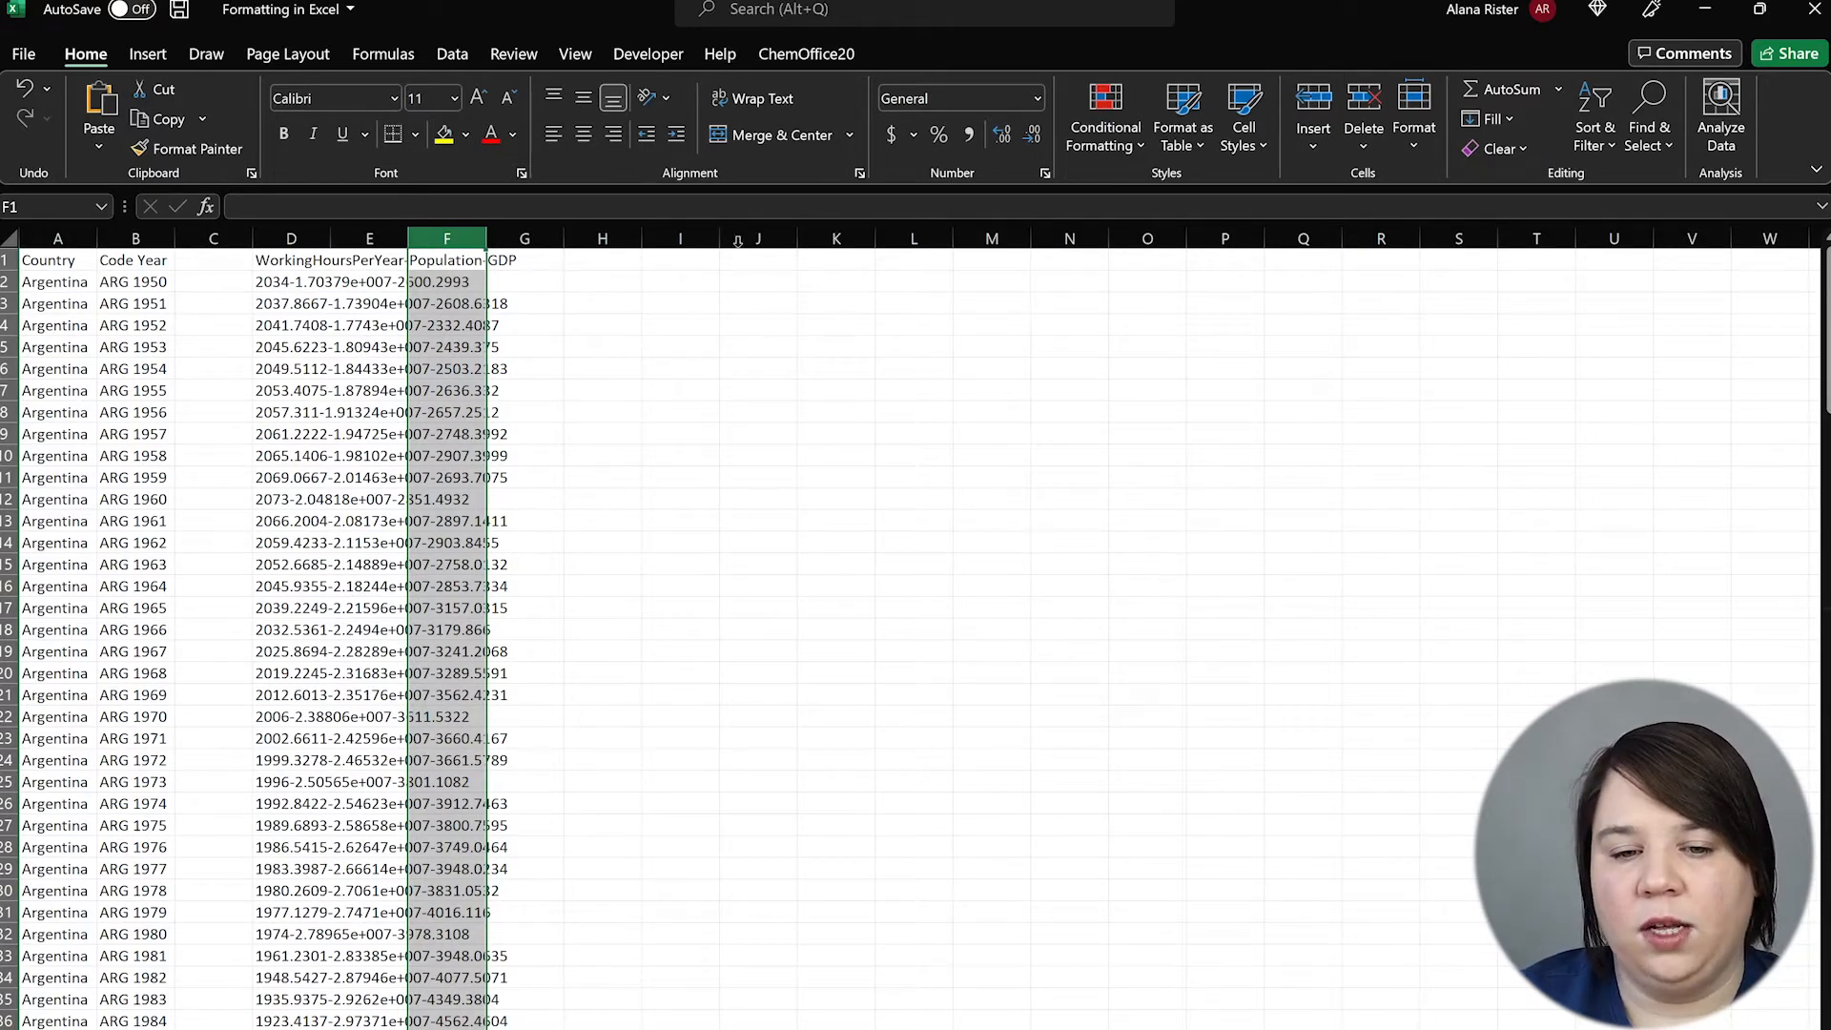
left_click(381, 239)
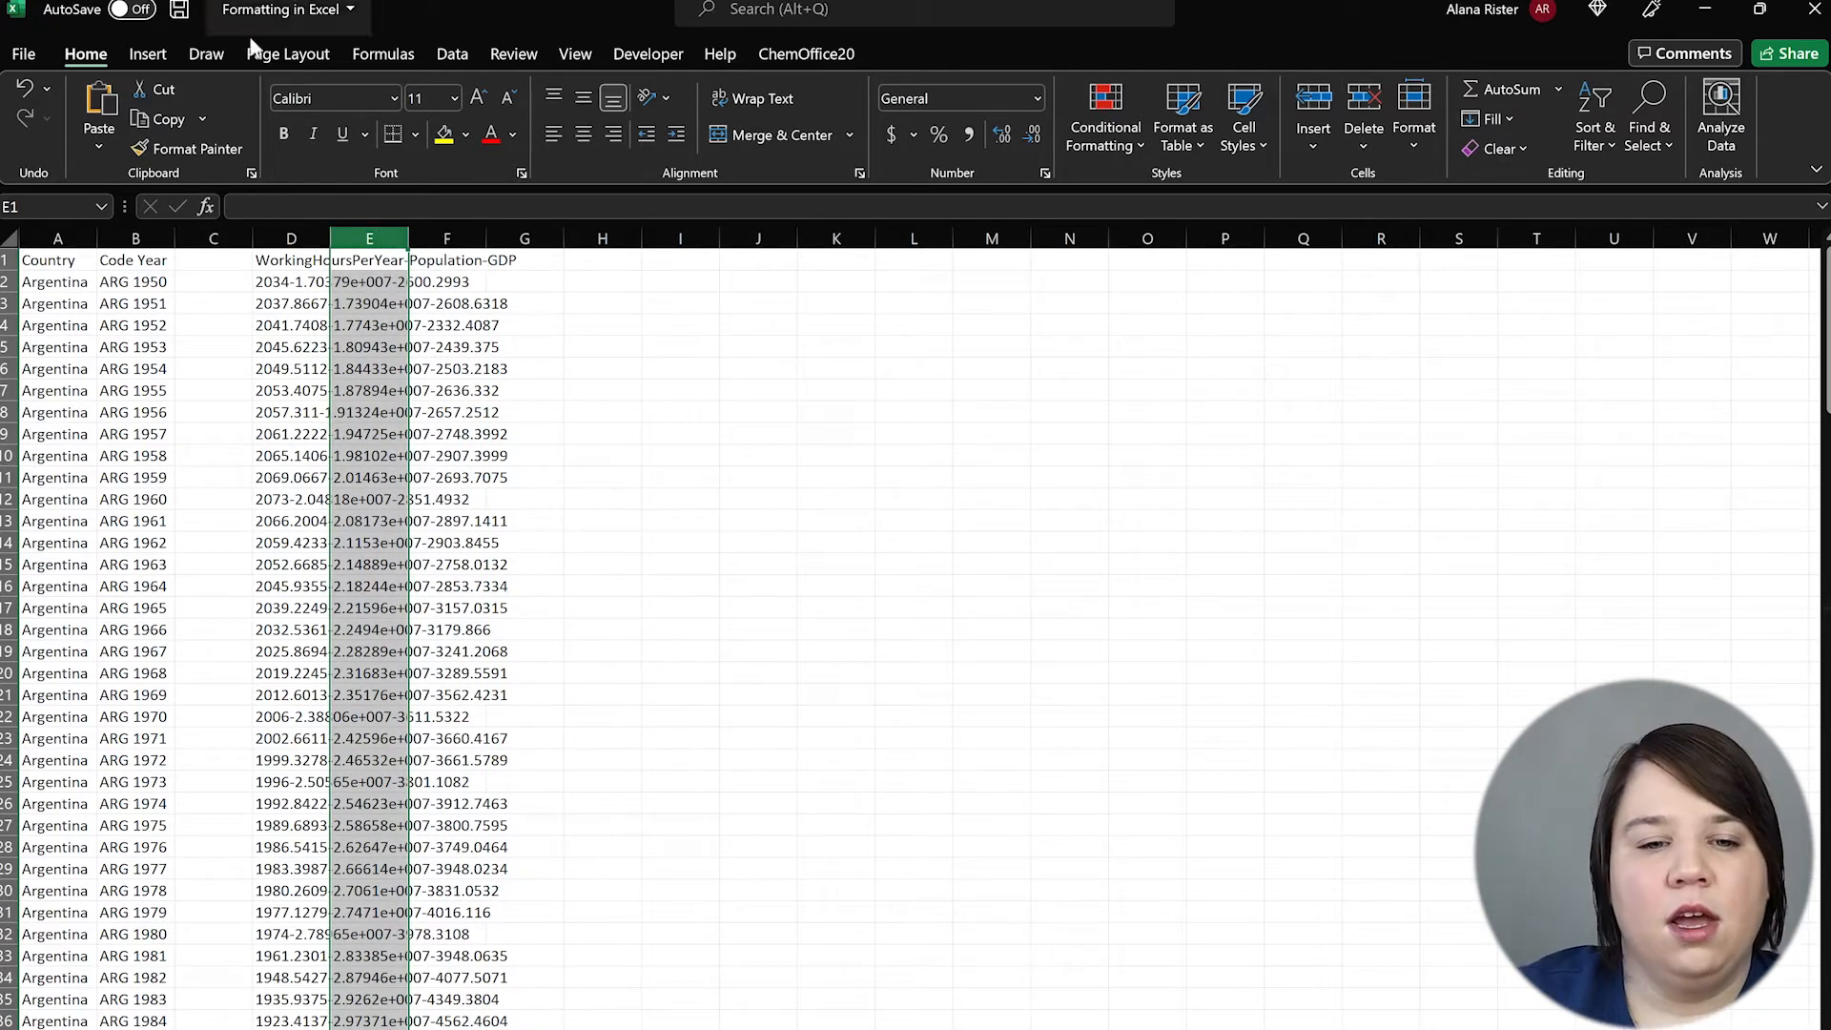
left_click(838, 412)
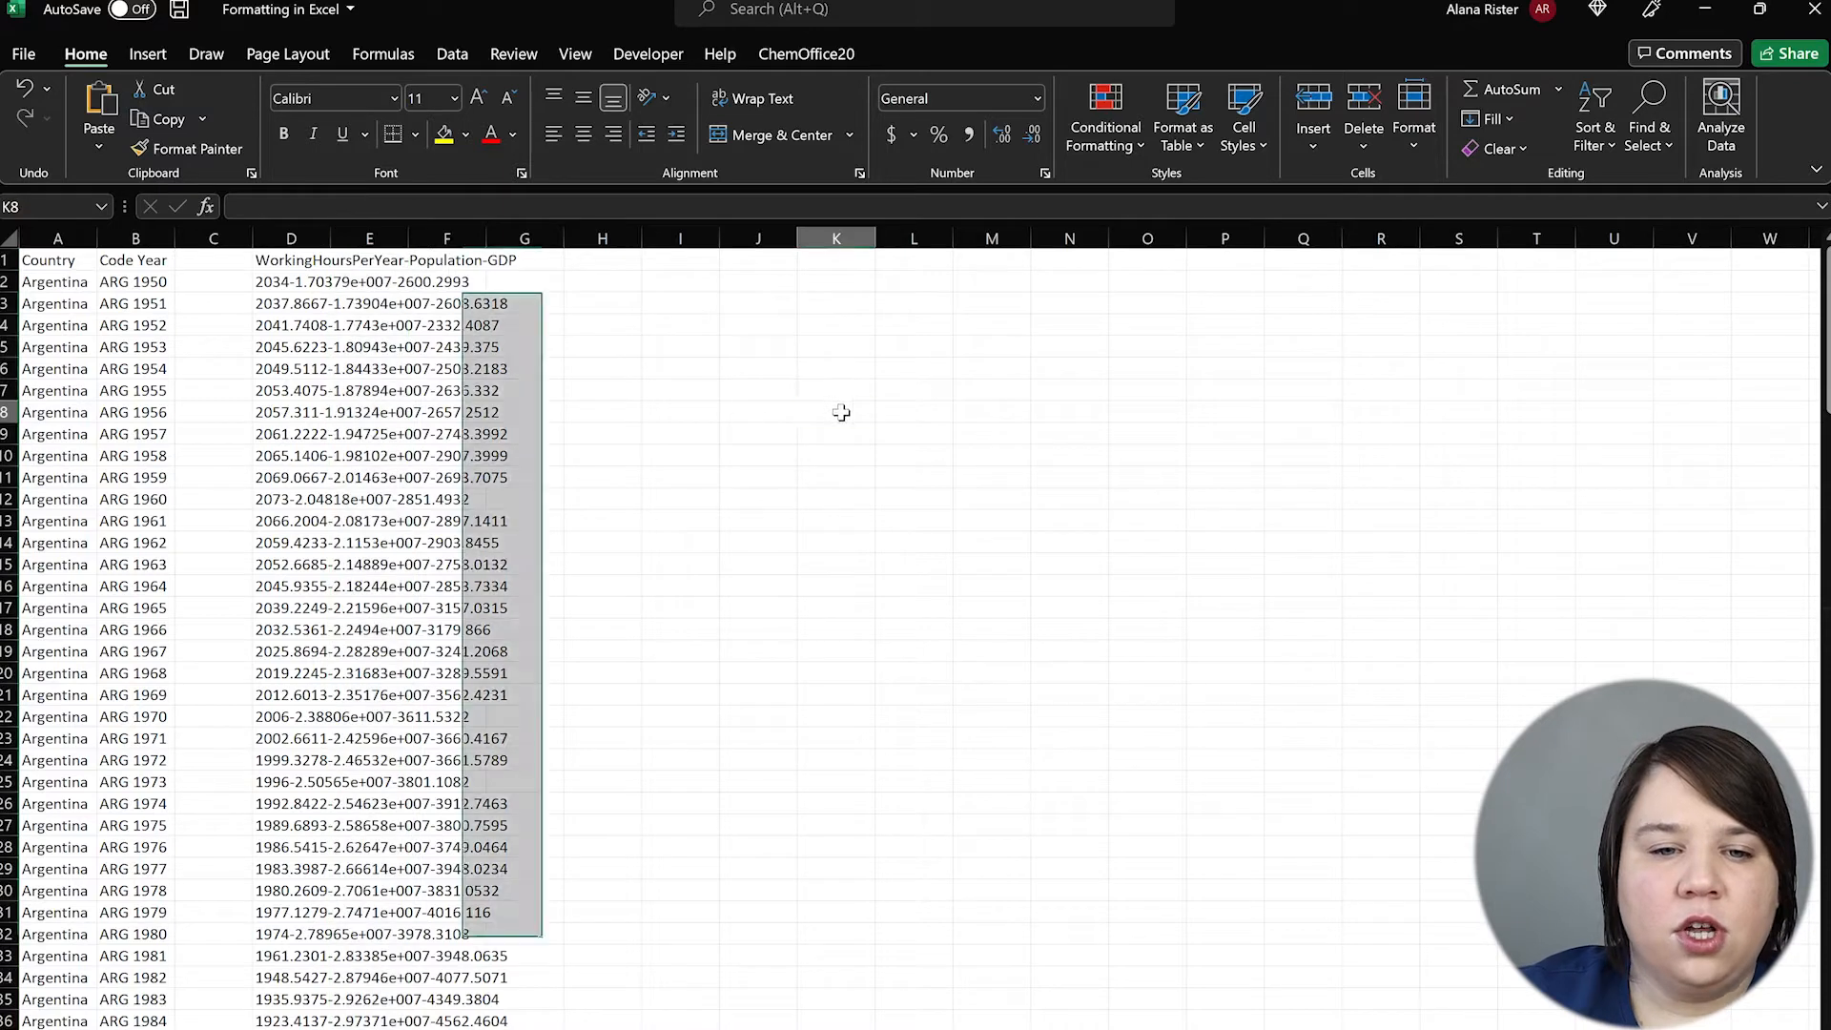
Split the Code Year column into separate Code and Year columns with Text to Columns, using Delimited data and adding Space as a delimiter
left_click(129, 238)
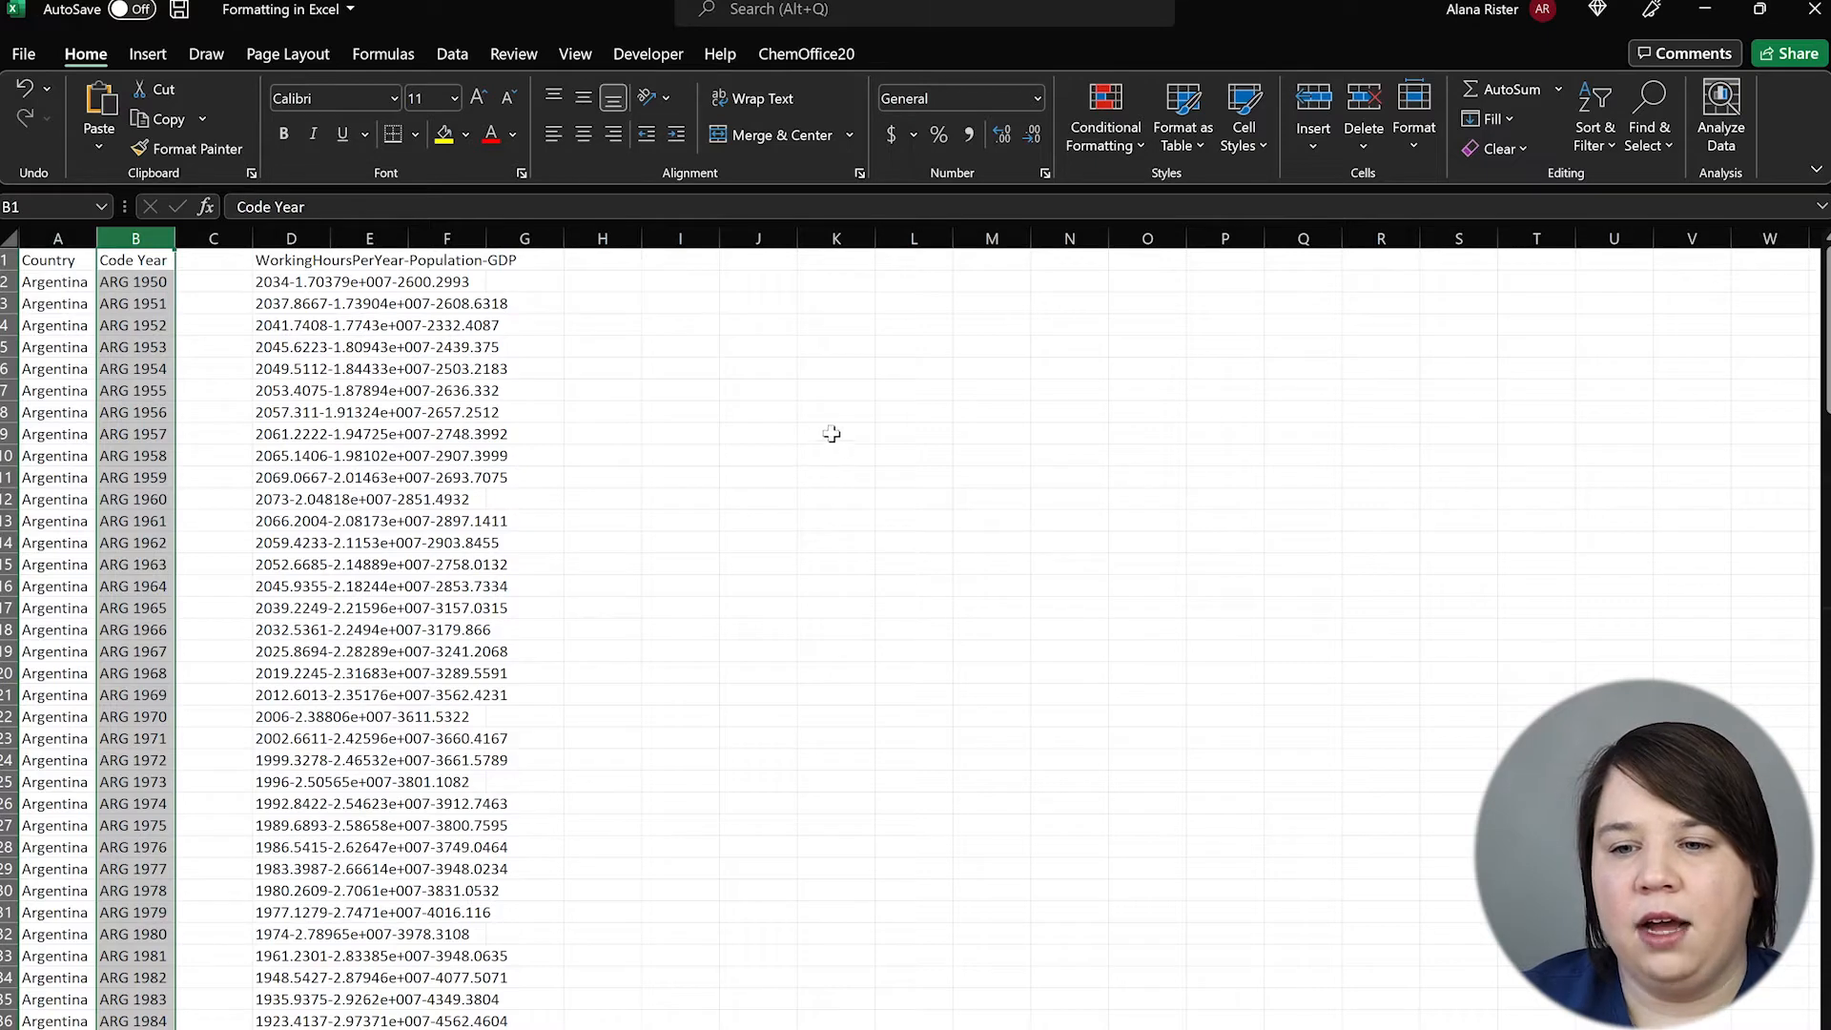
left_click(454, 55)
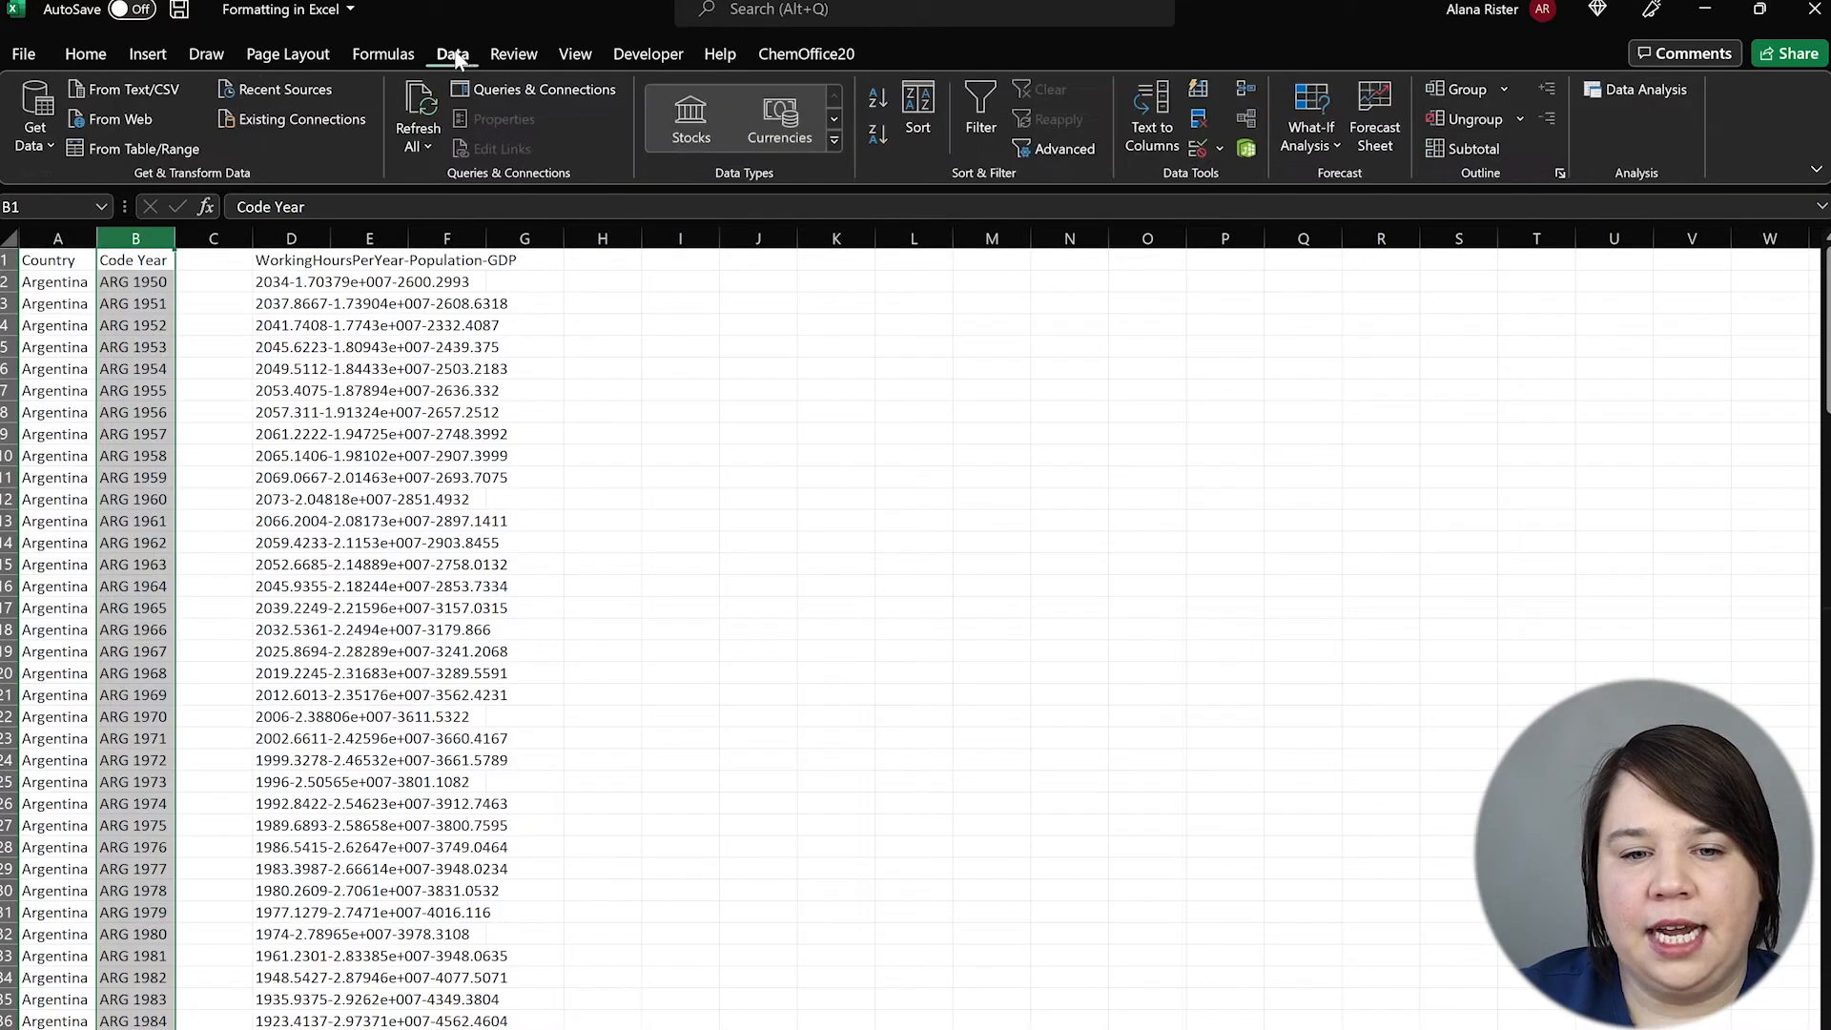
left_click(1146, 120)
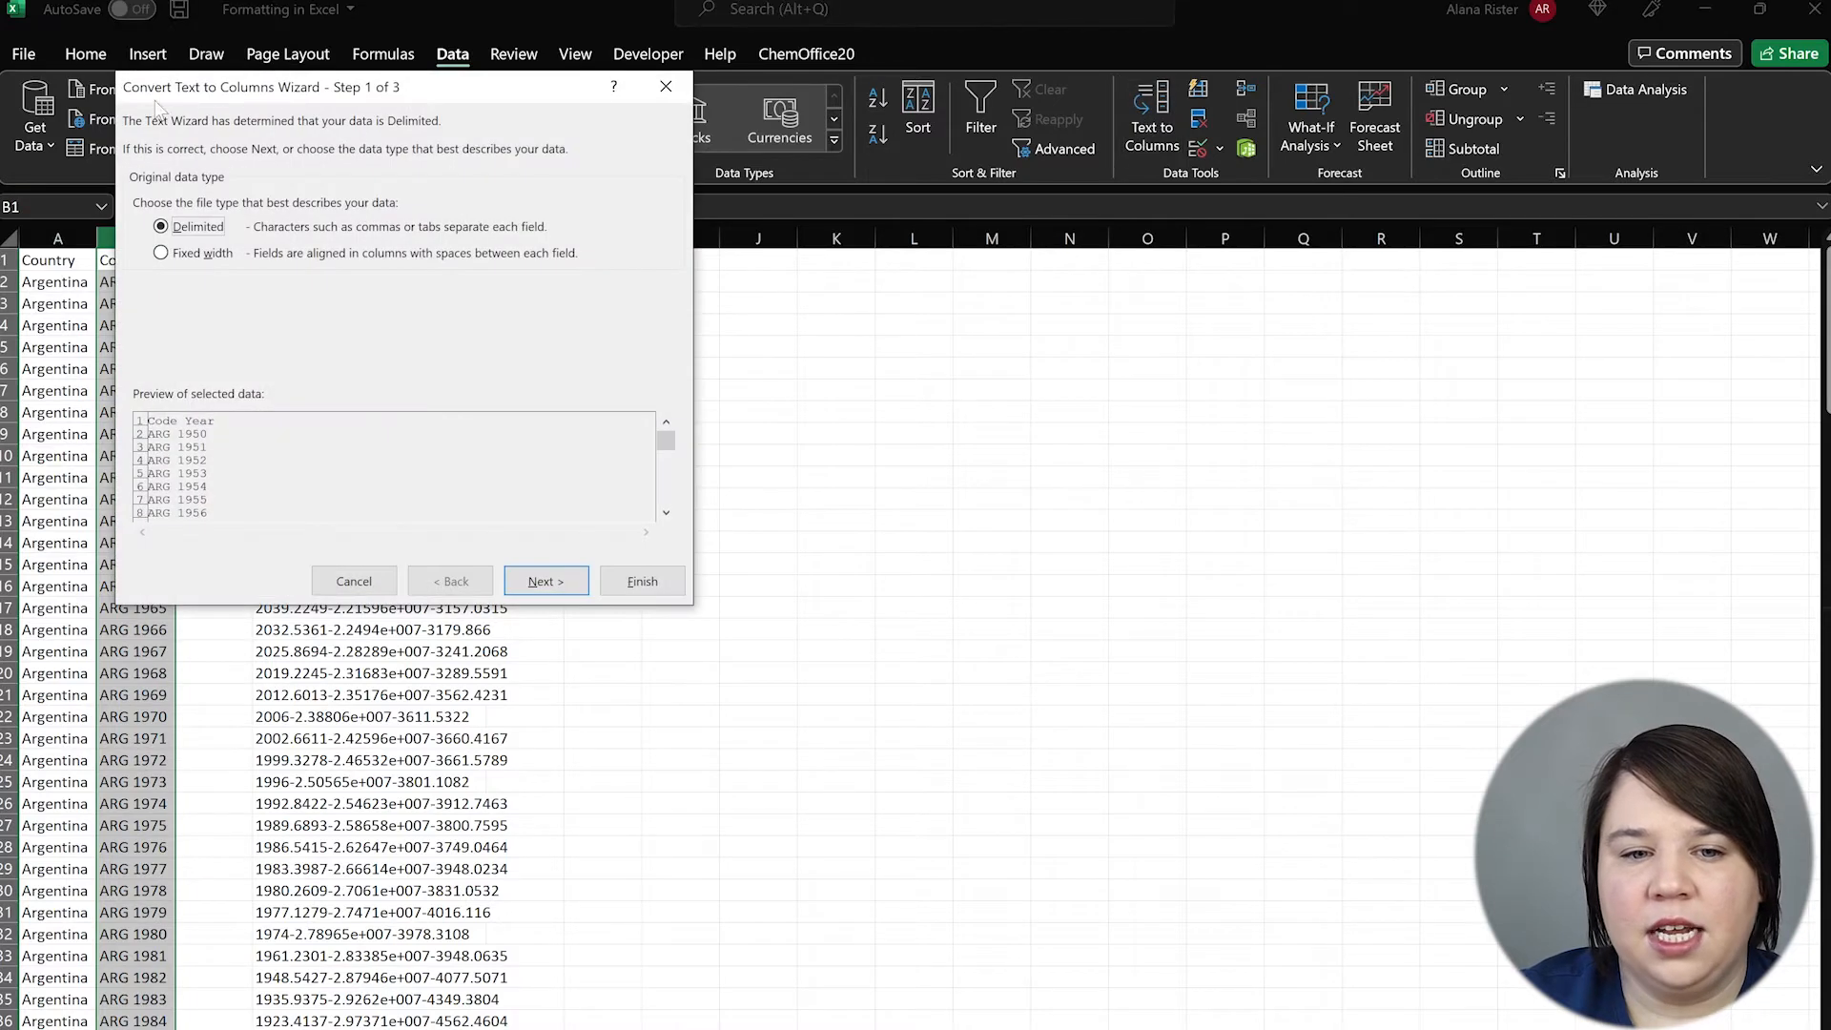
left_click_drag(258, 93, 441, 193)
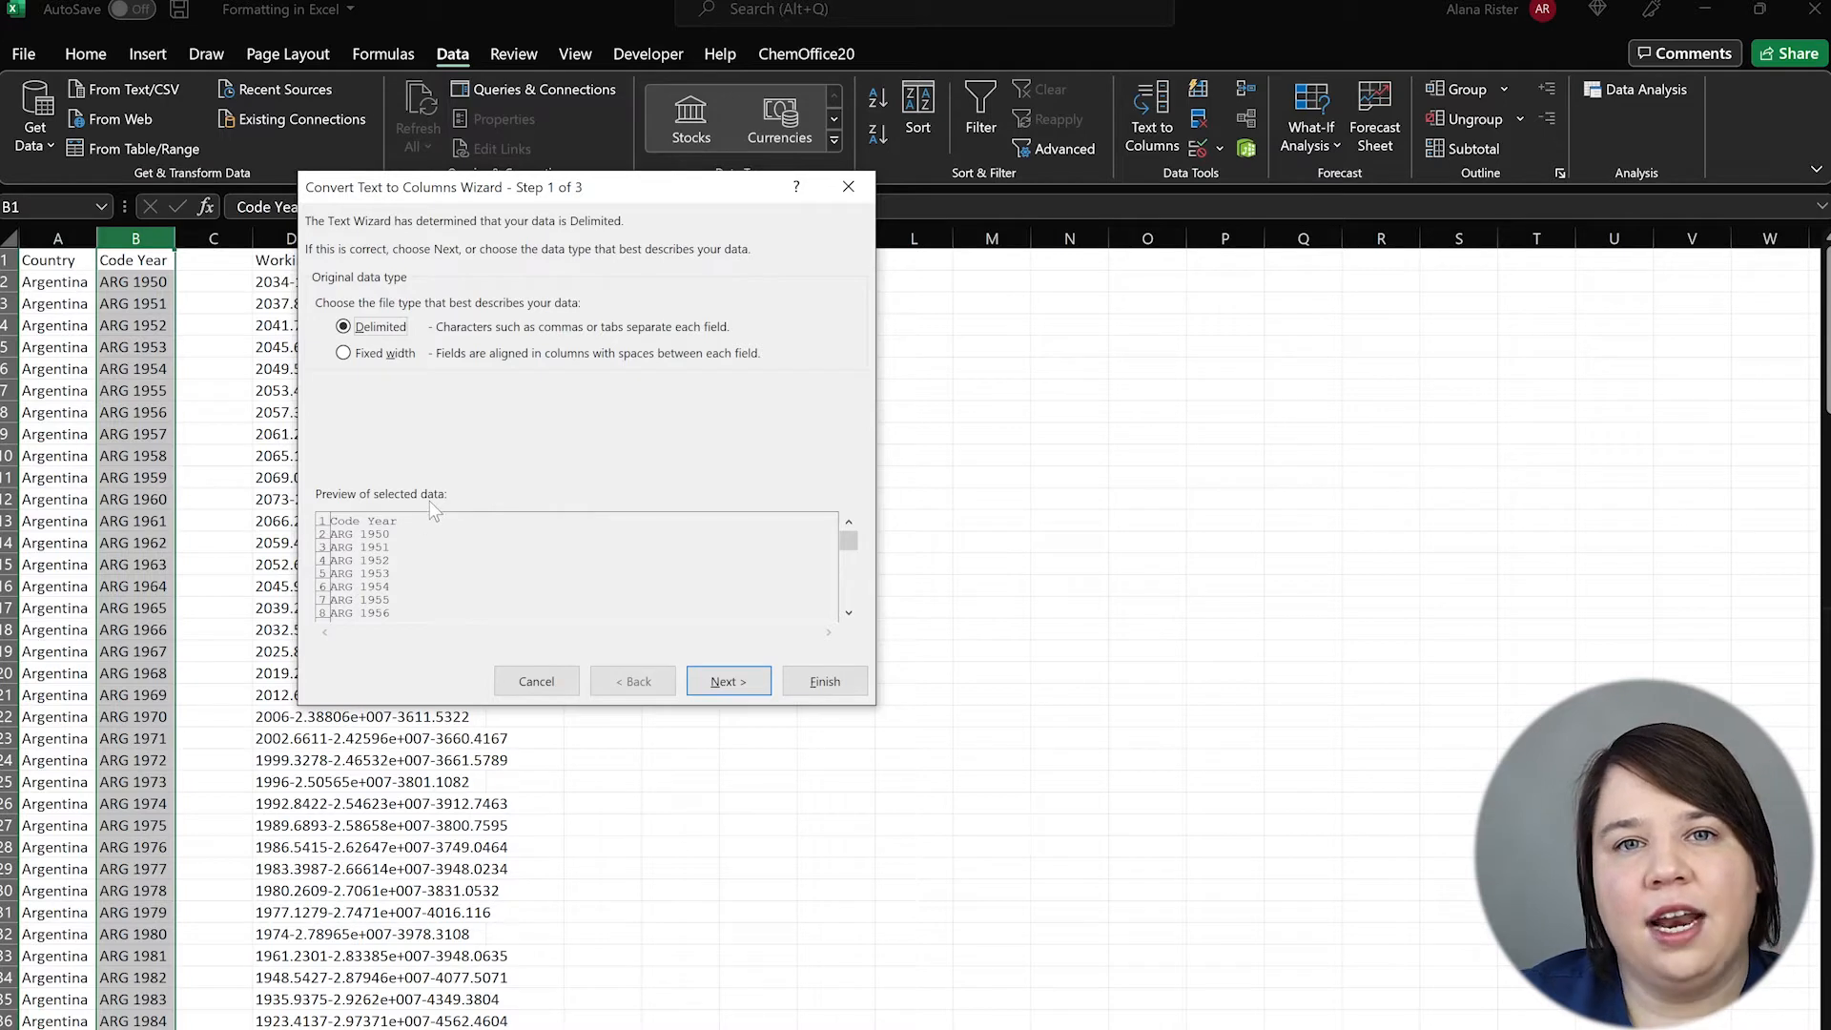
left_click(723, 680)
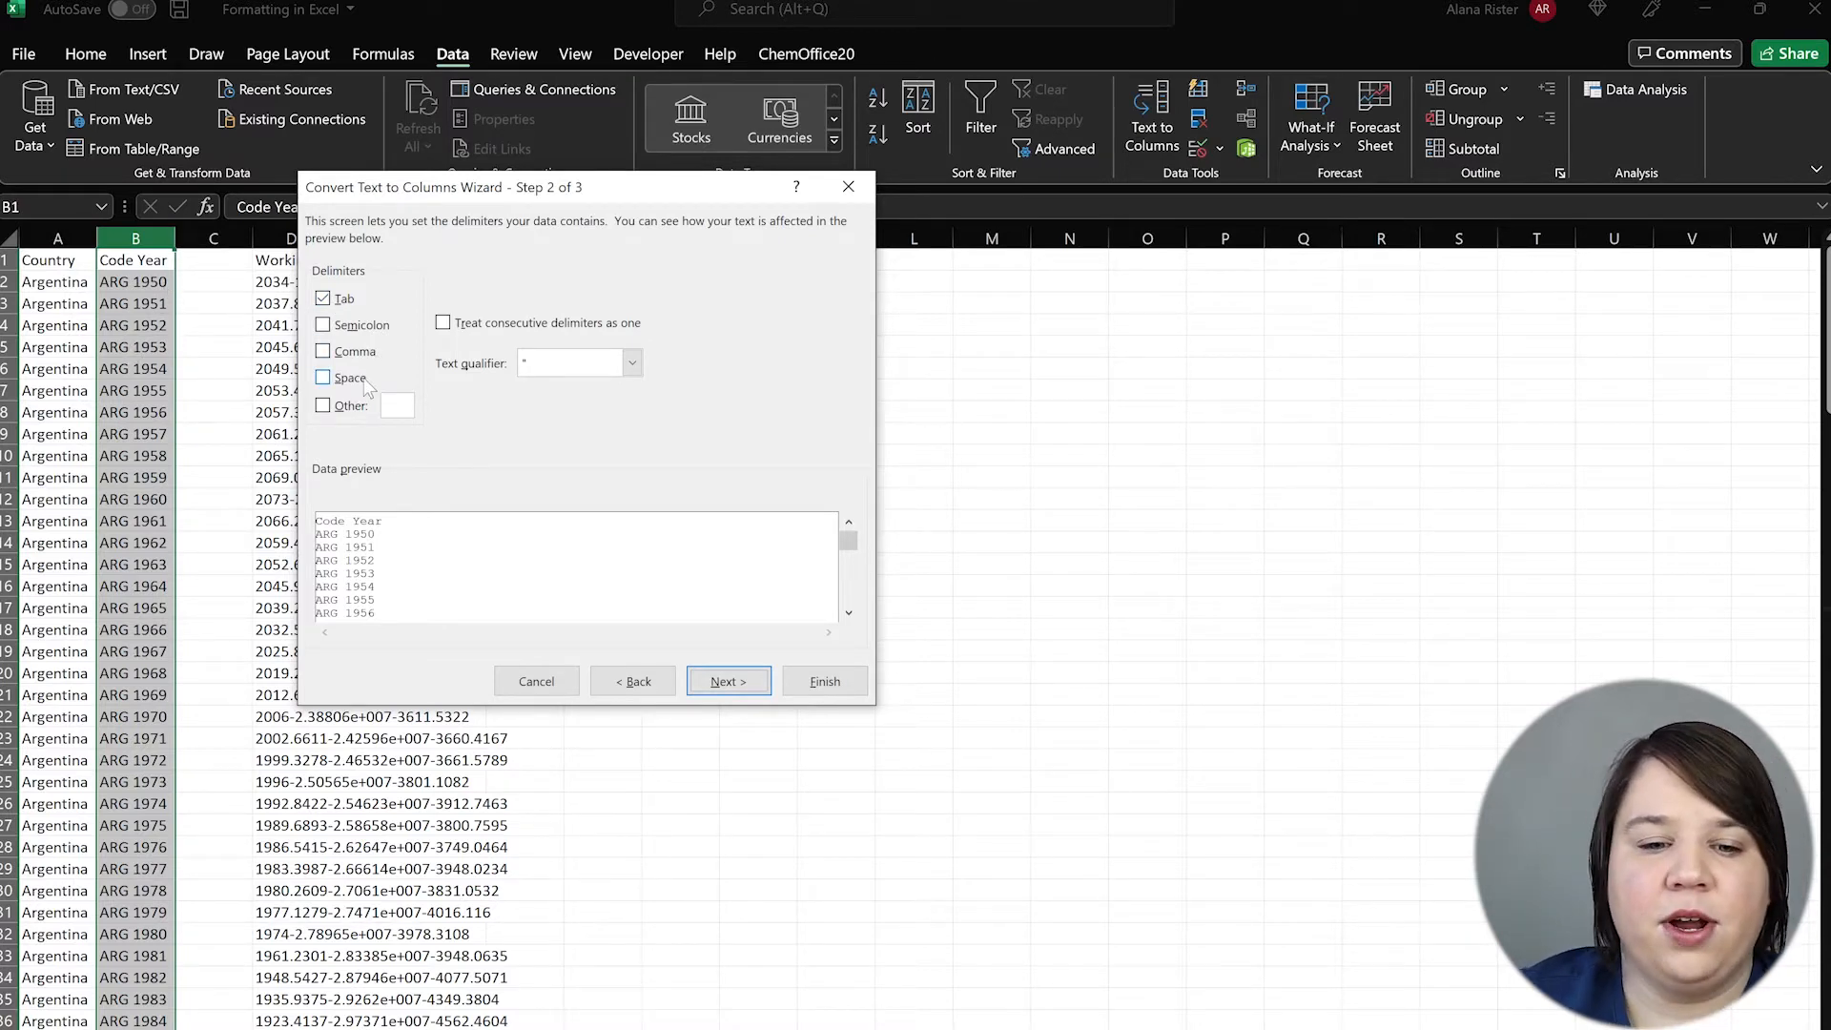
left_click(323, 379)
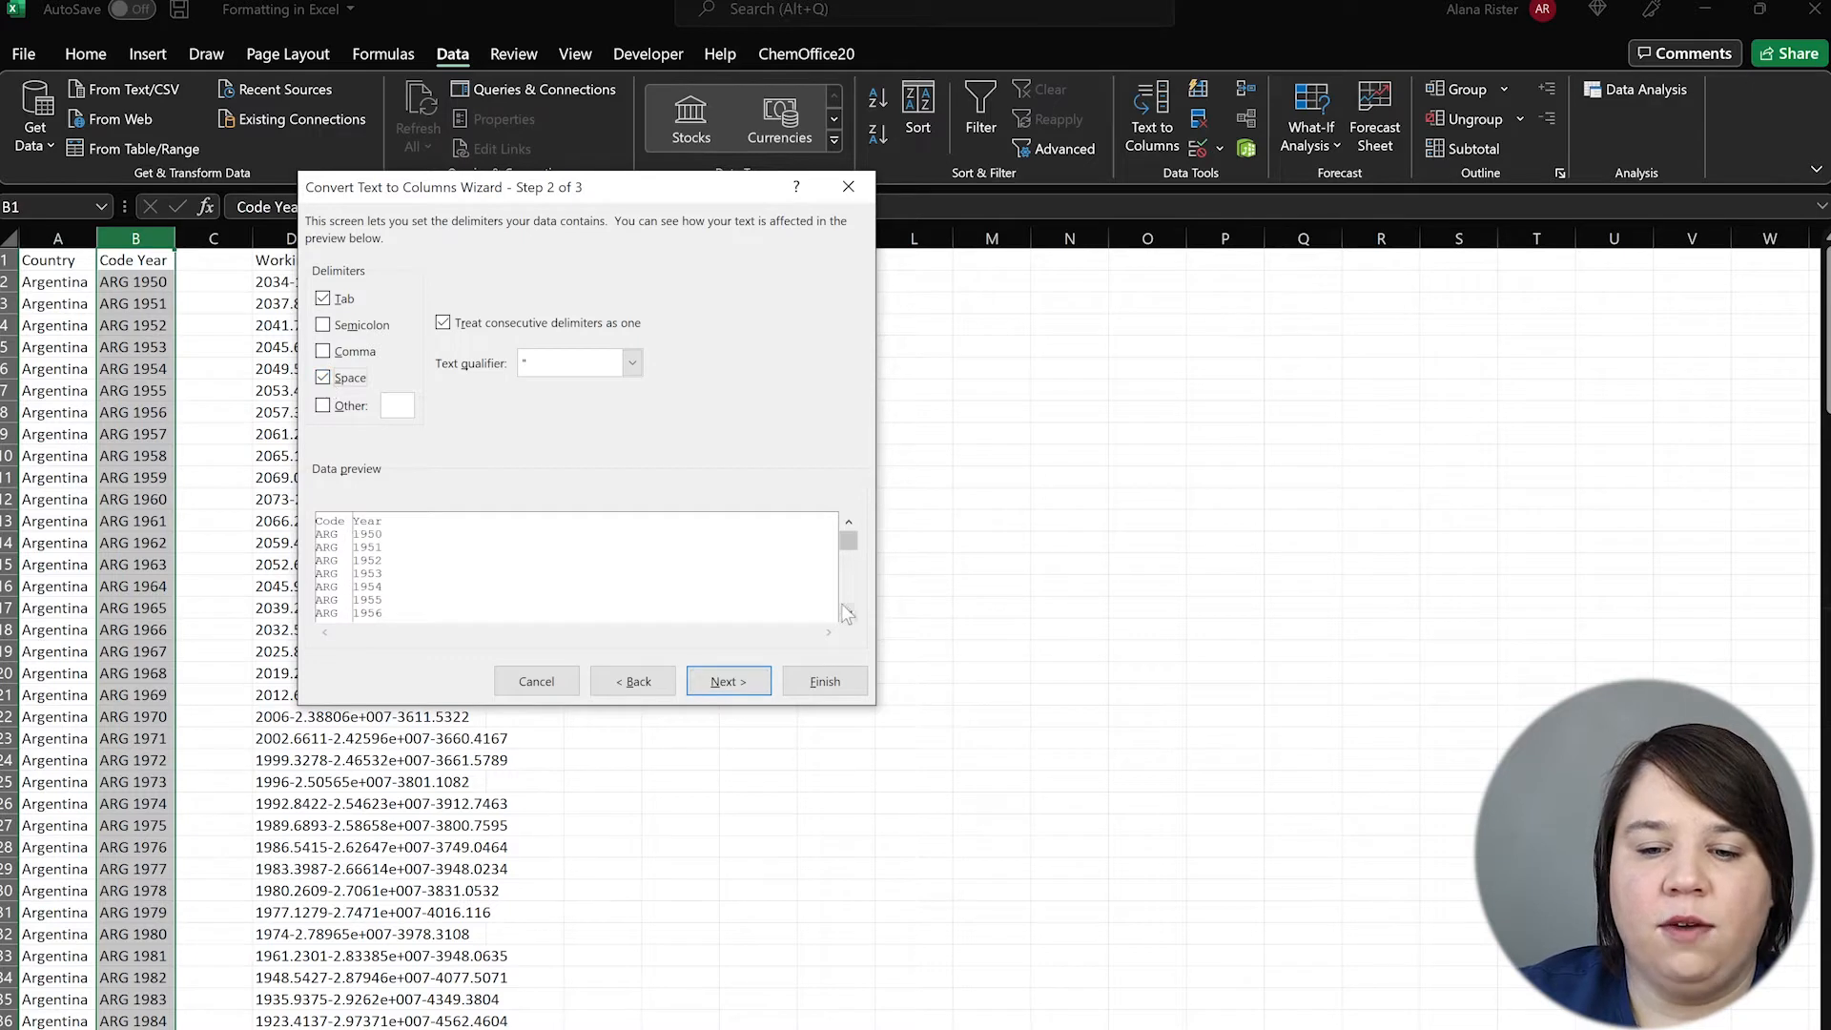
mouse_move(851, 548)
left_mouse_down()
mouse_move(860, 610)
mouse_move(848, 541)
left_mouse_up()
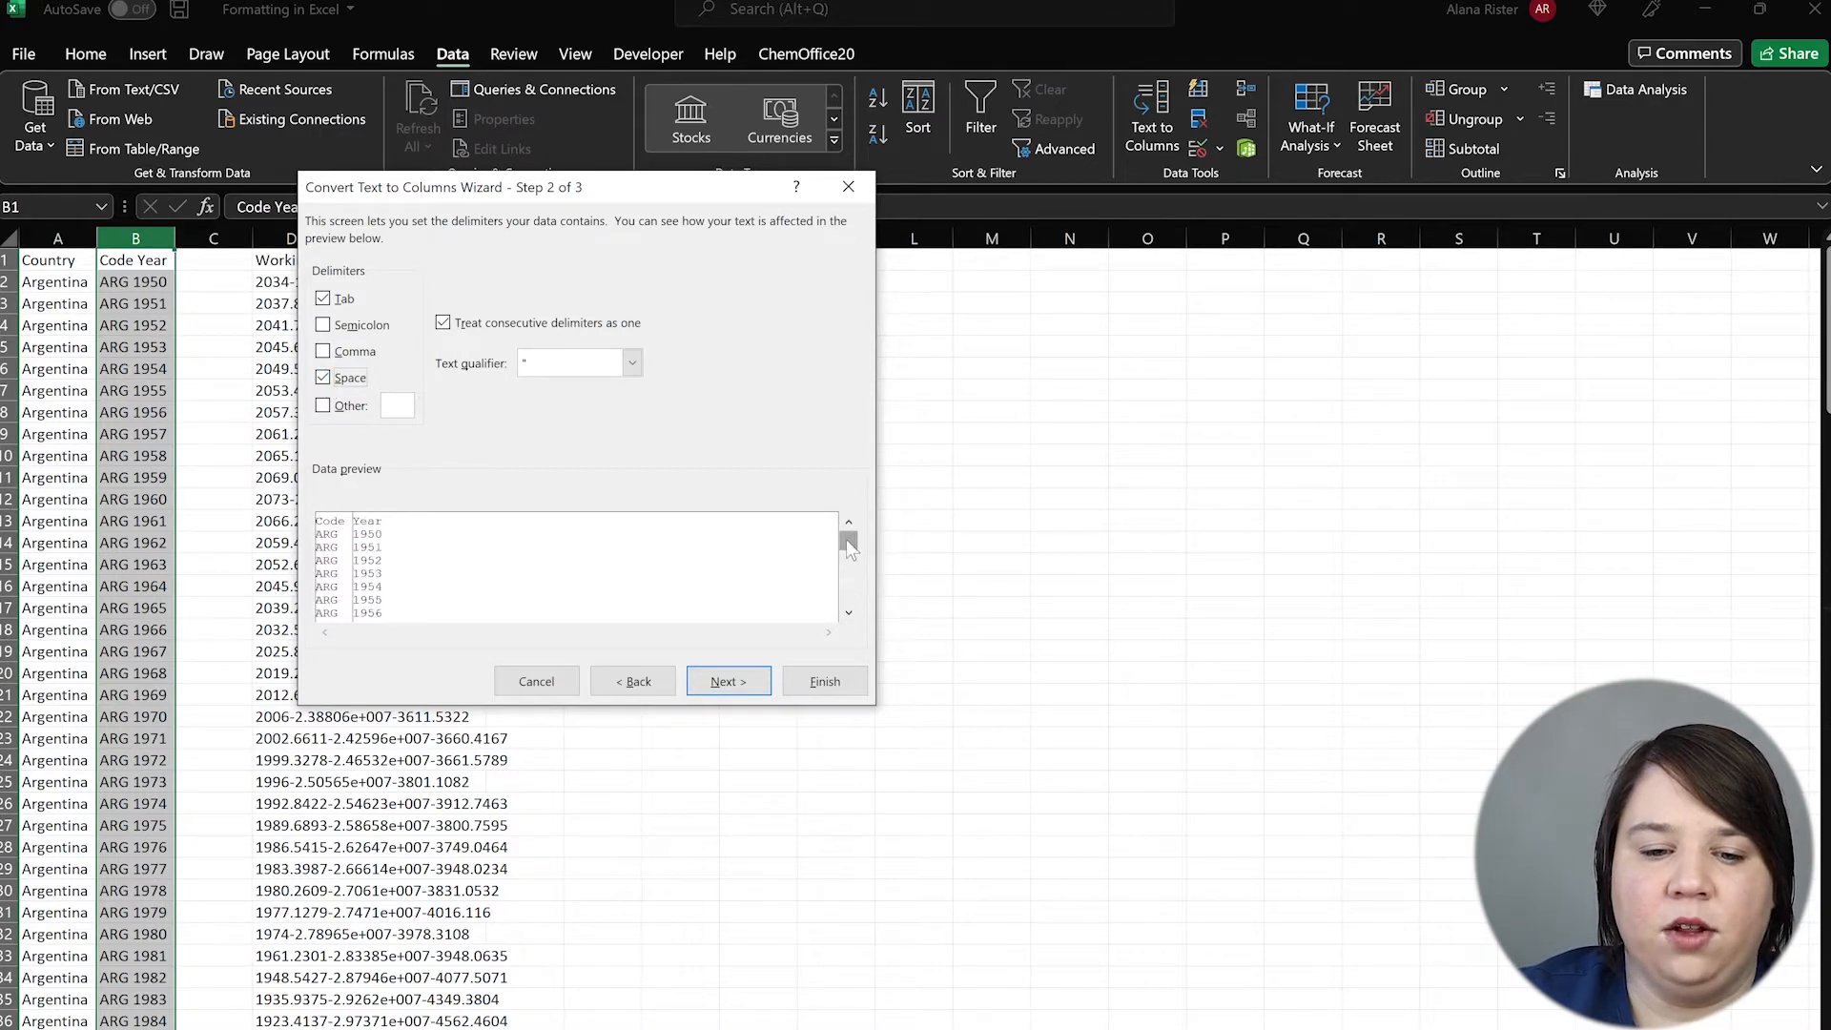
left_click(825, 680)
left_click(969, 868)
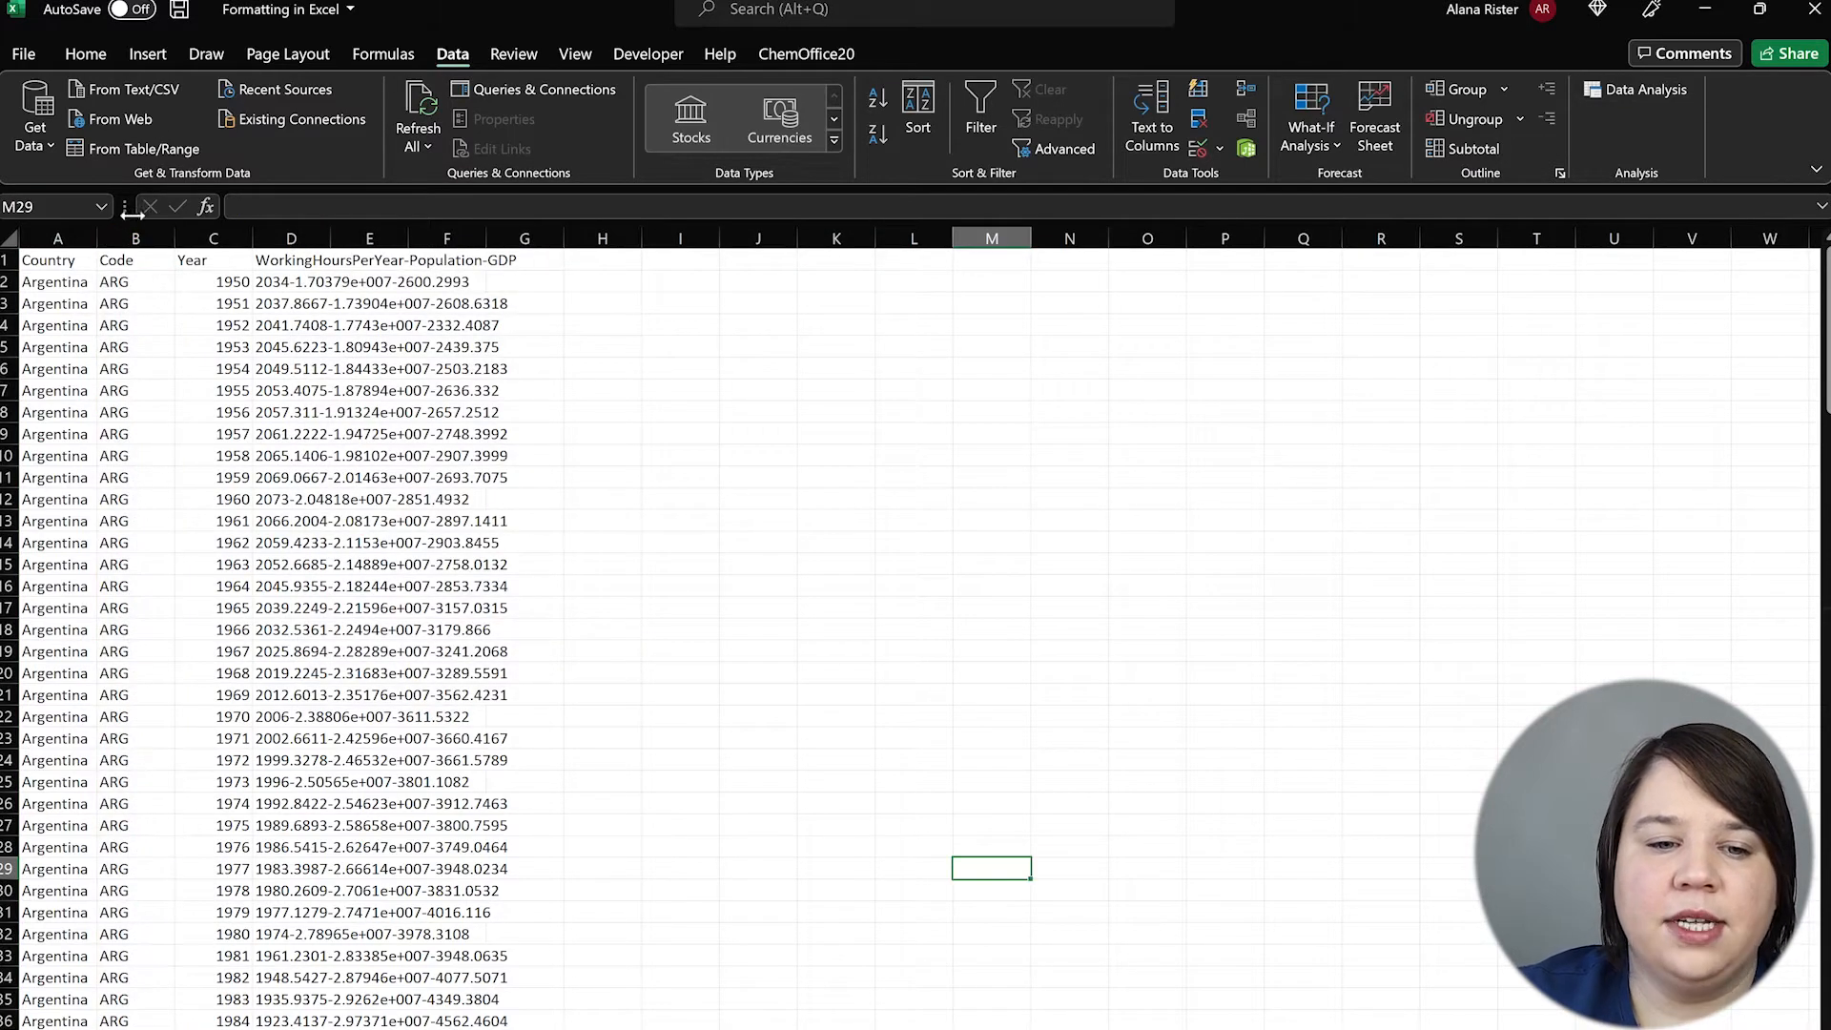
left_click_drag(135, 238, 202, 246)
left_click(214, 329)
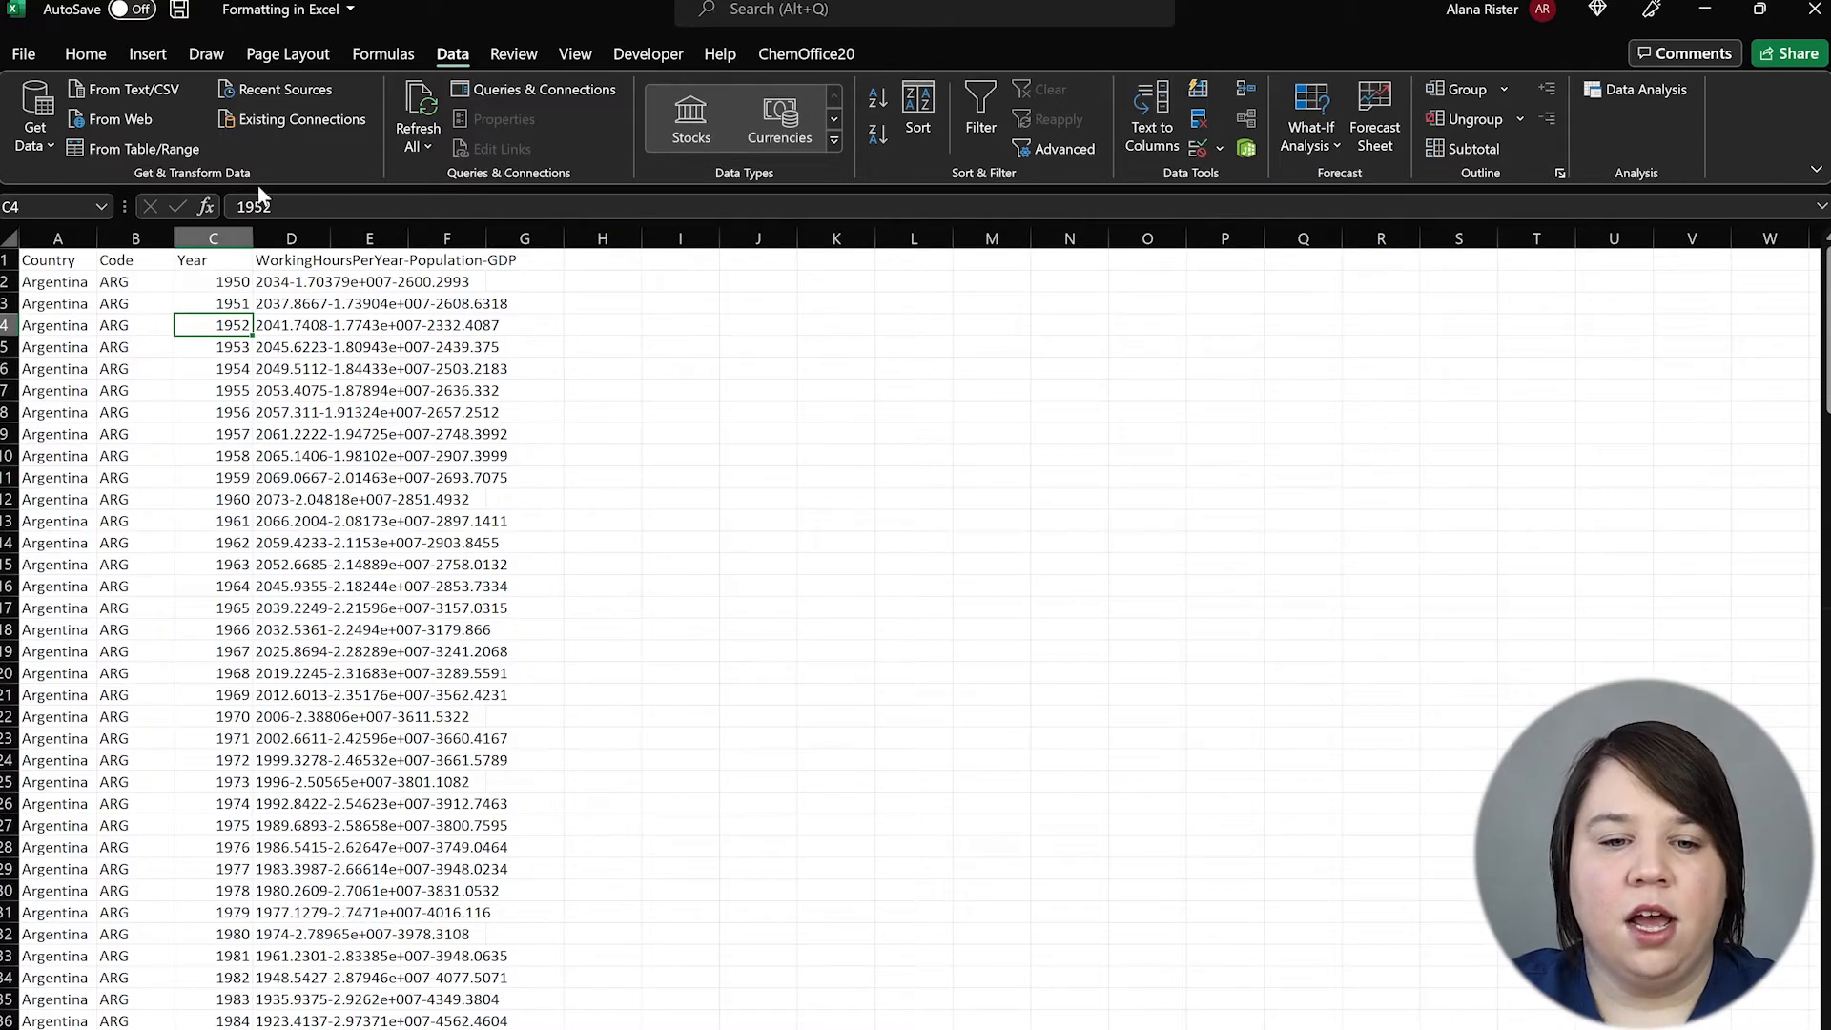
Split the WorkingHoursPerYear-Population-GDP column into three columns with Text to Columns, using only a custom "-" delimiter
left_click(301, 239)
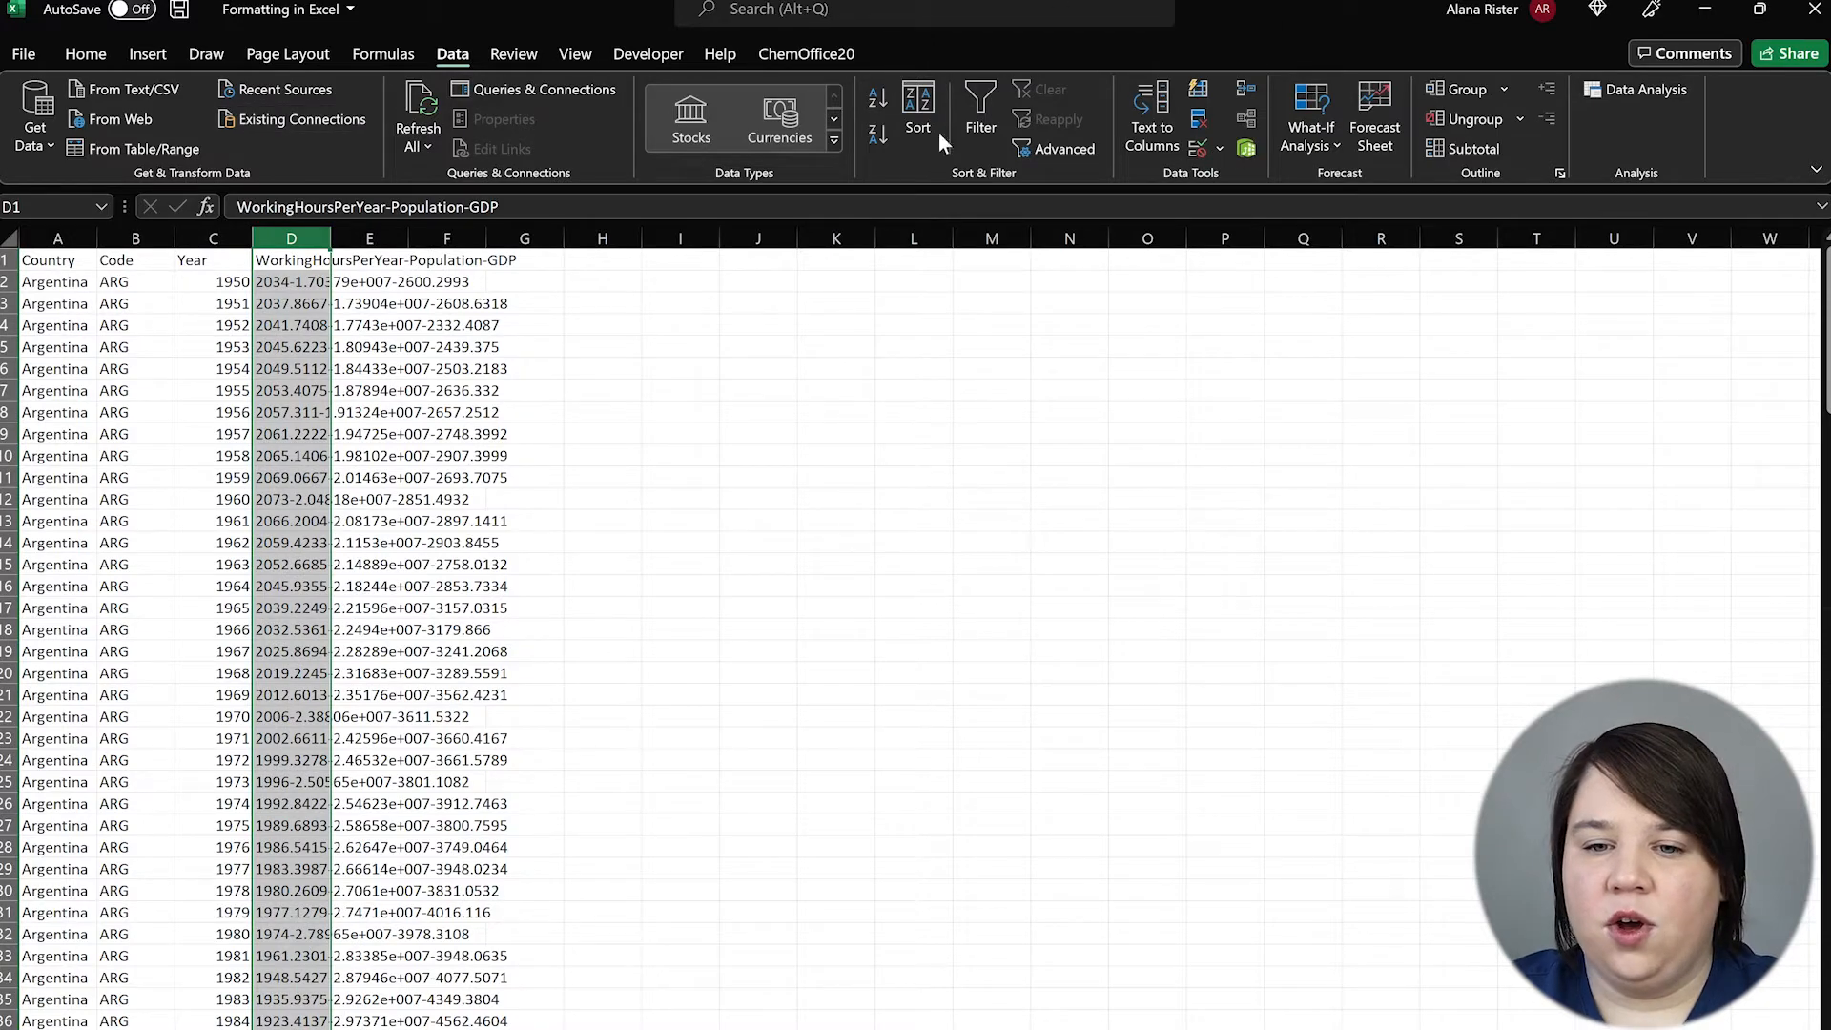
left_click(1155, 121)
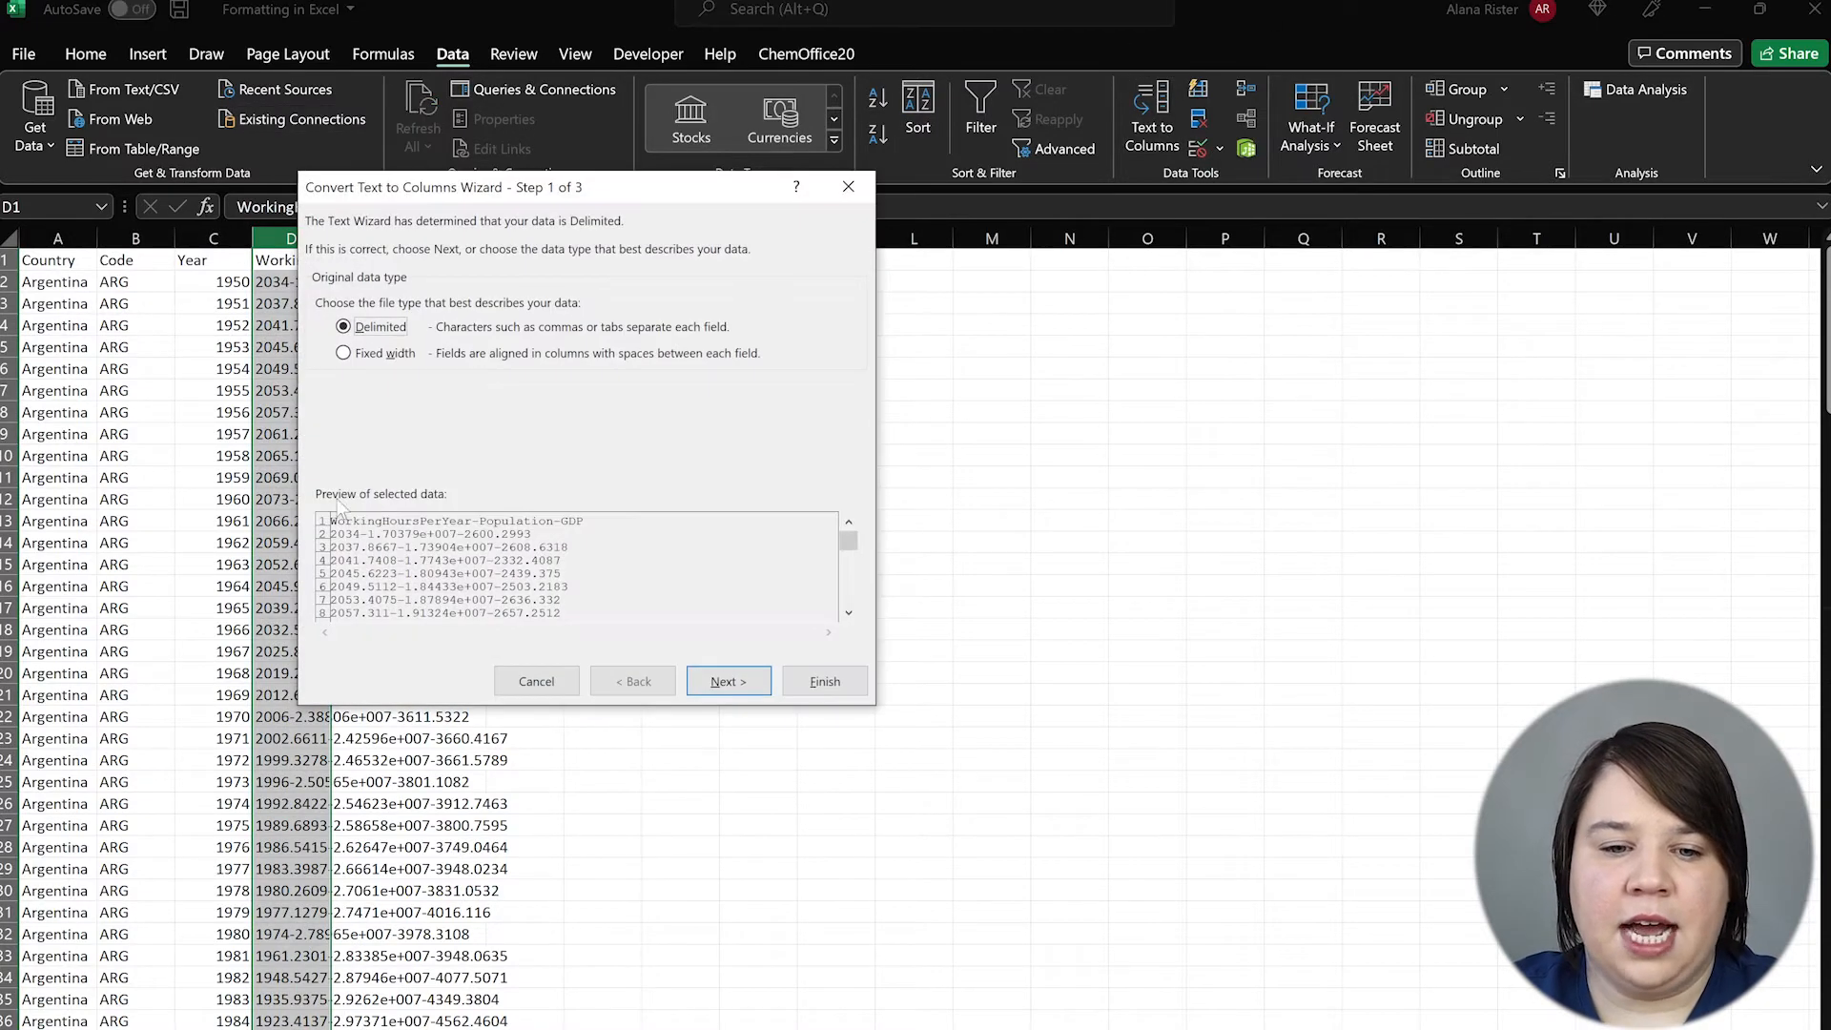
left_click(730, 687)
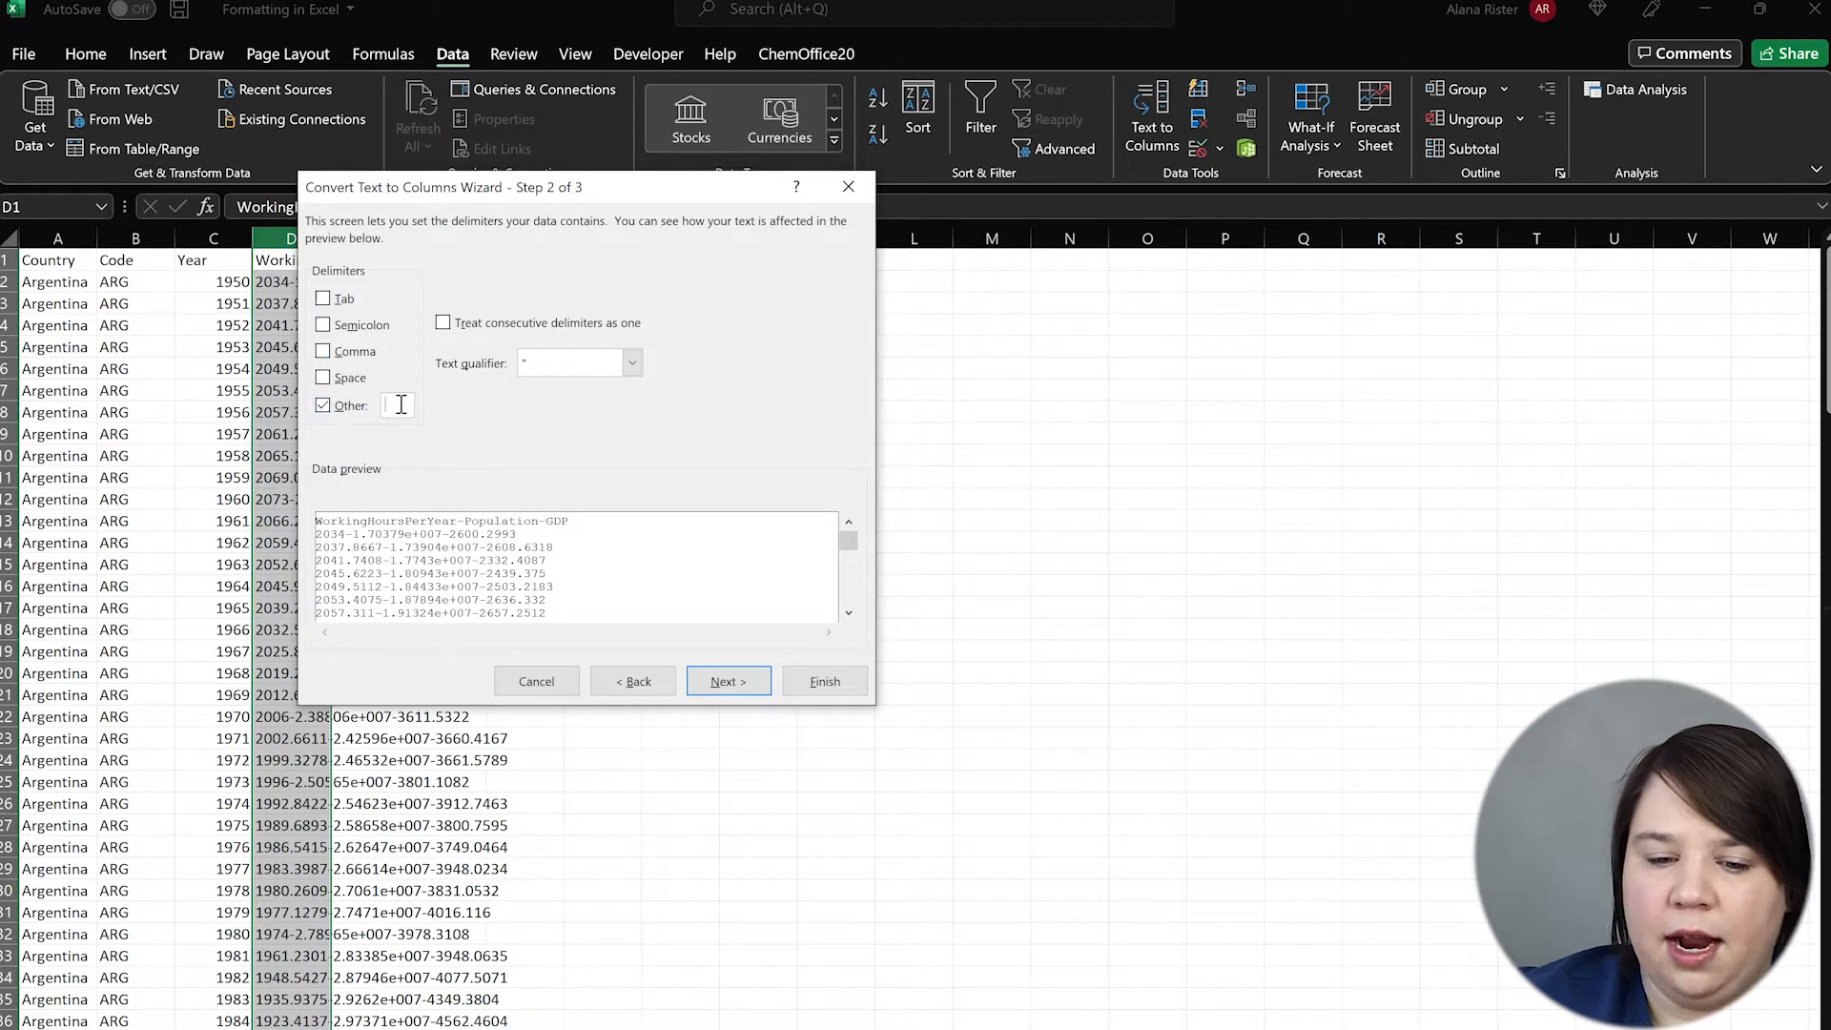
type("-")
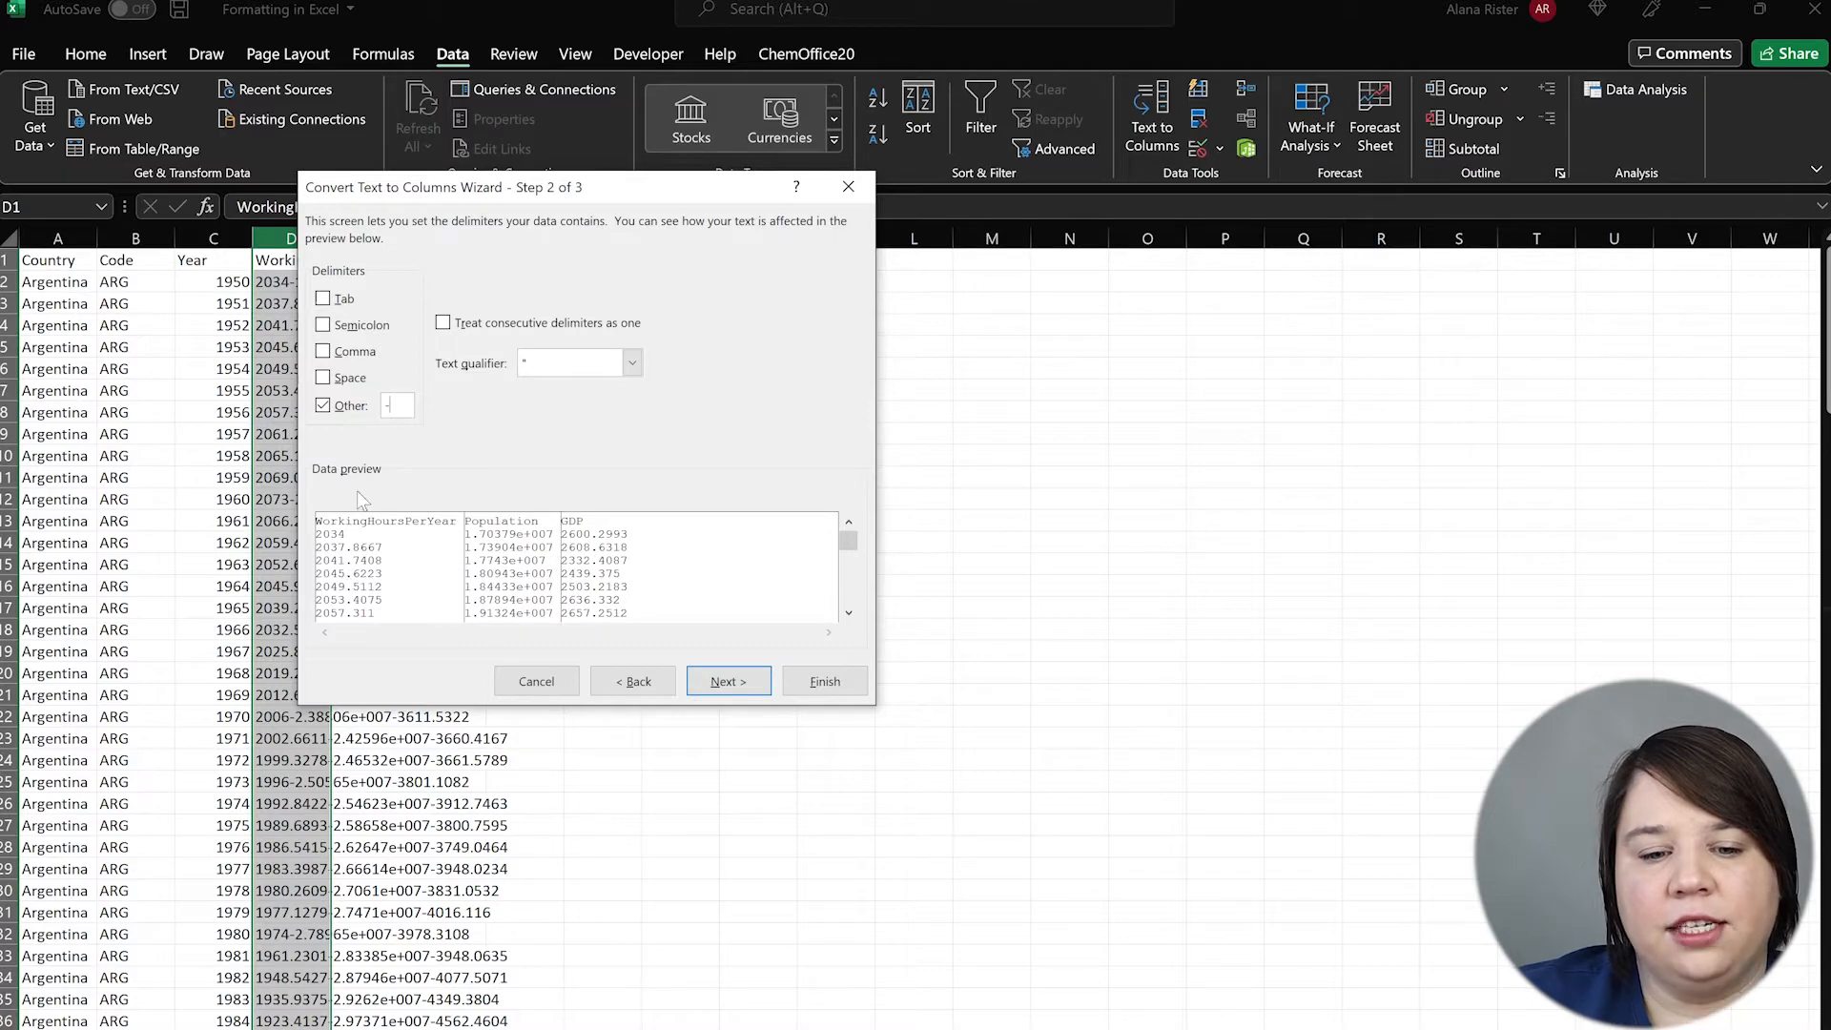
mouse_move(849, 541)
left_mouse_down()
mouse_move(851, 596)
mouse_move(849, 540)
left_mouse_up()
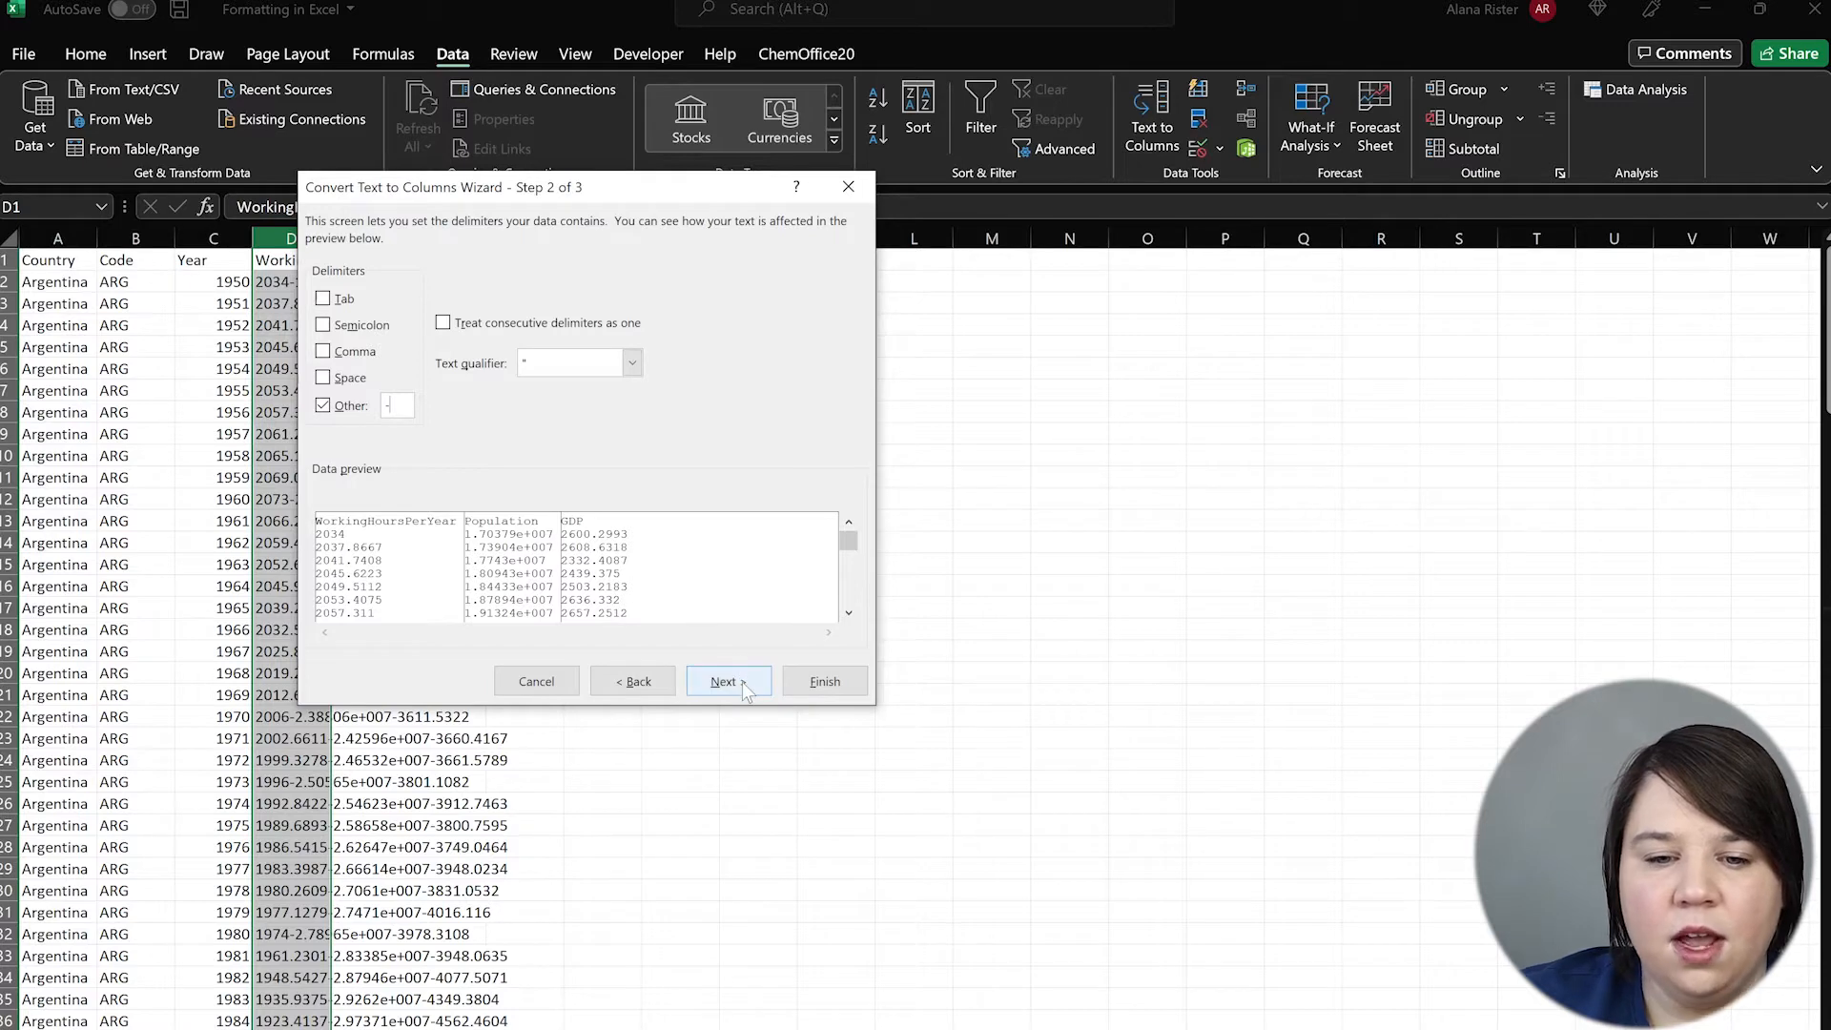
left_click(820, 682)
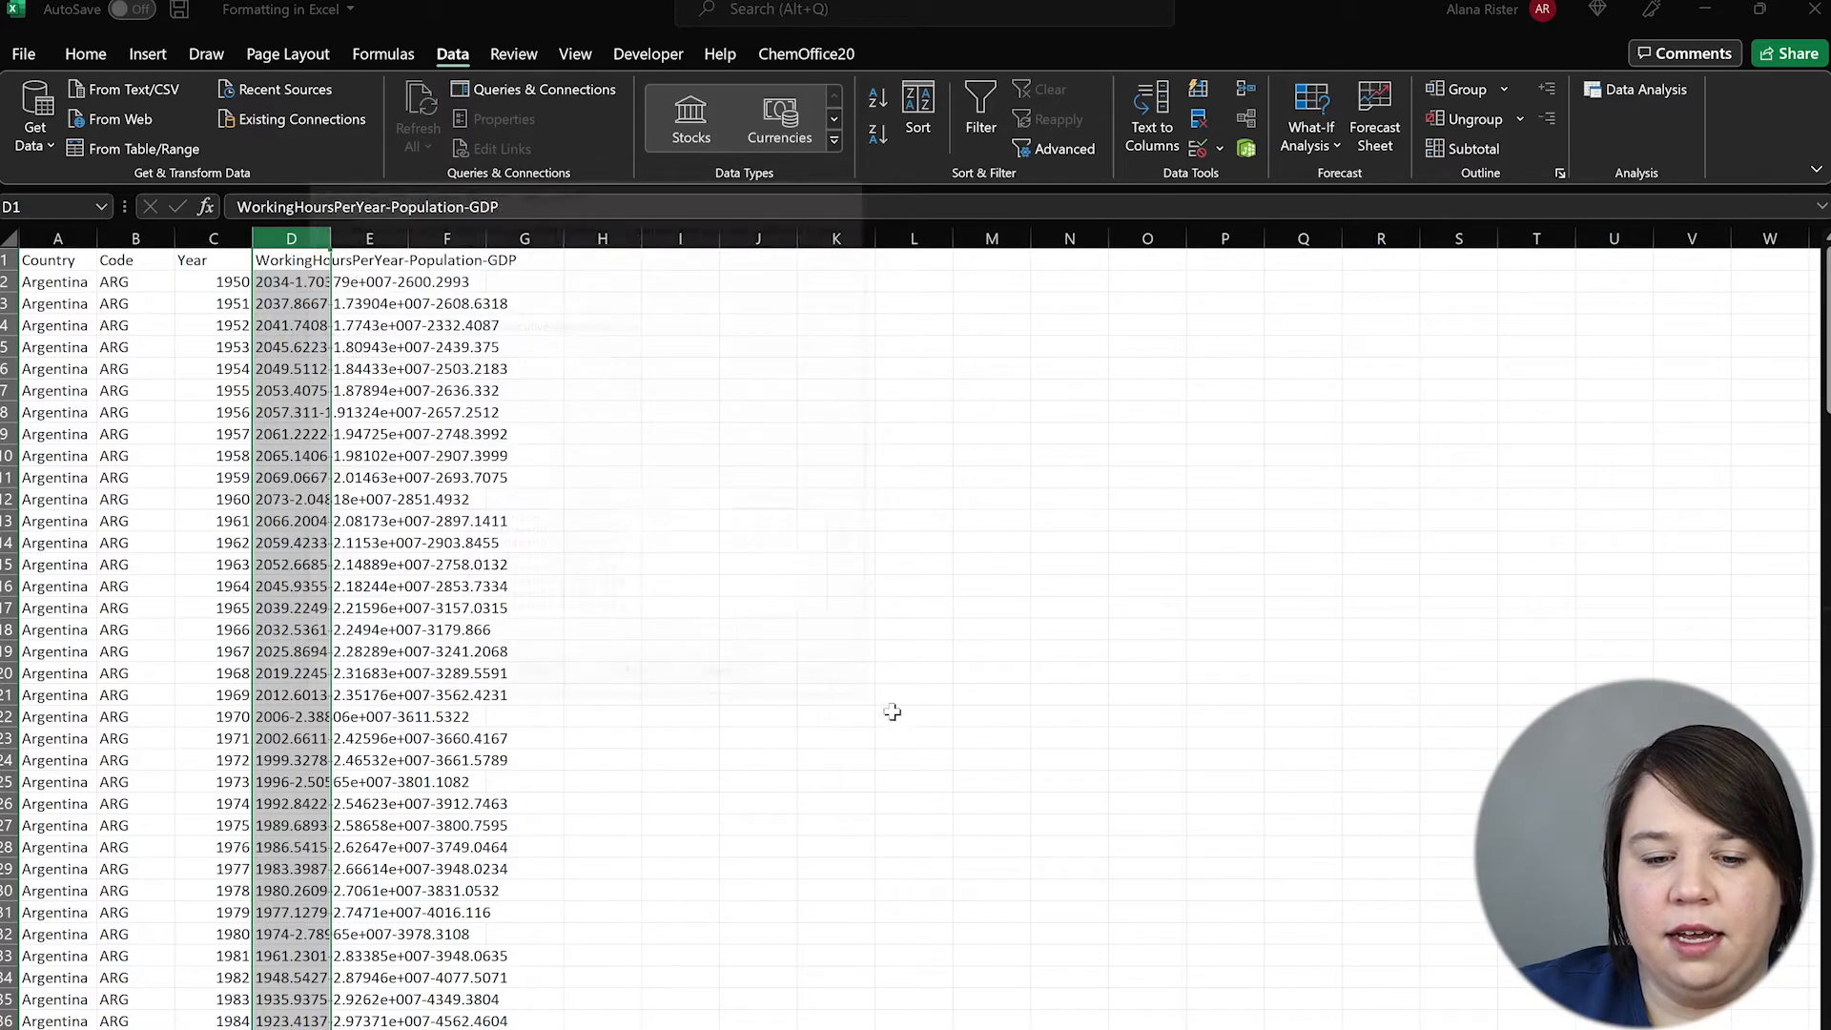
left_click(1043, 756)
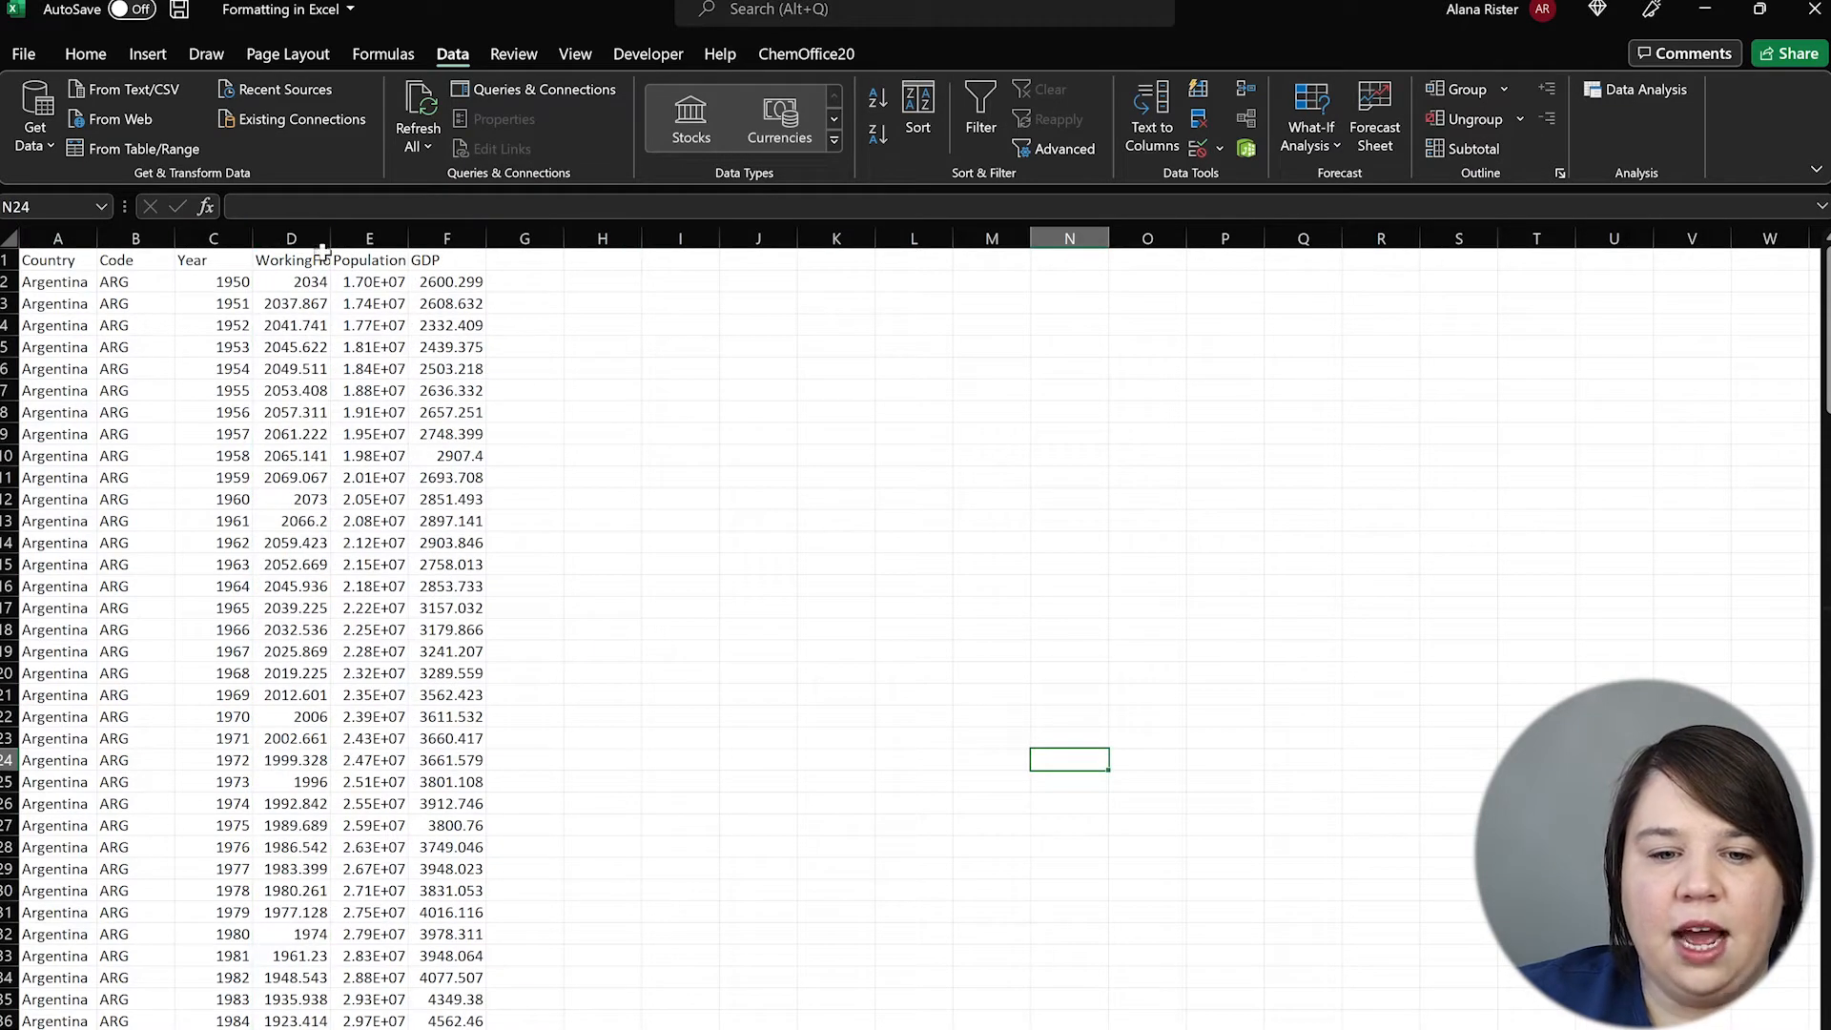
Fit the widths of all columns in the sheet to their contents
left_click(10, 238)
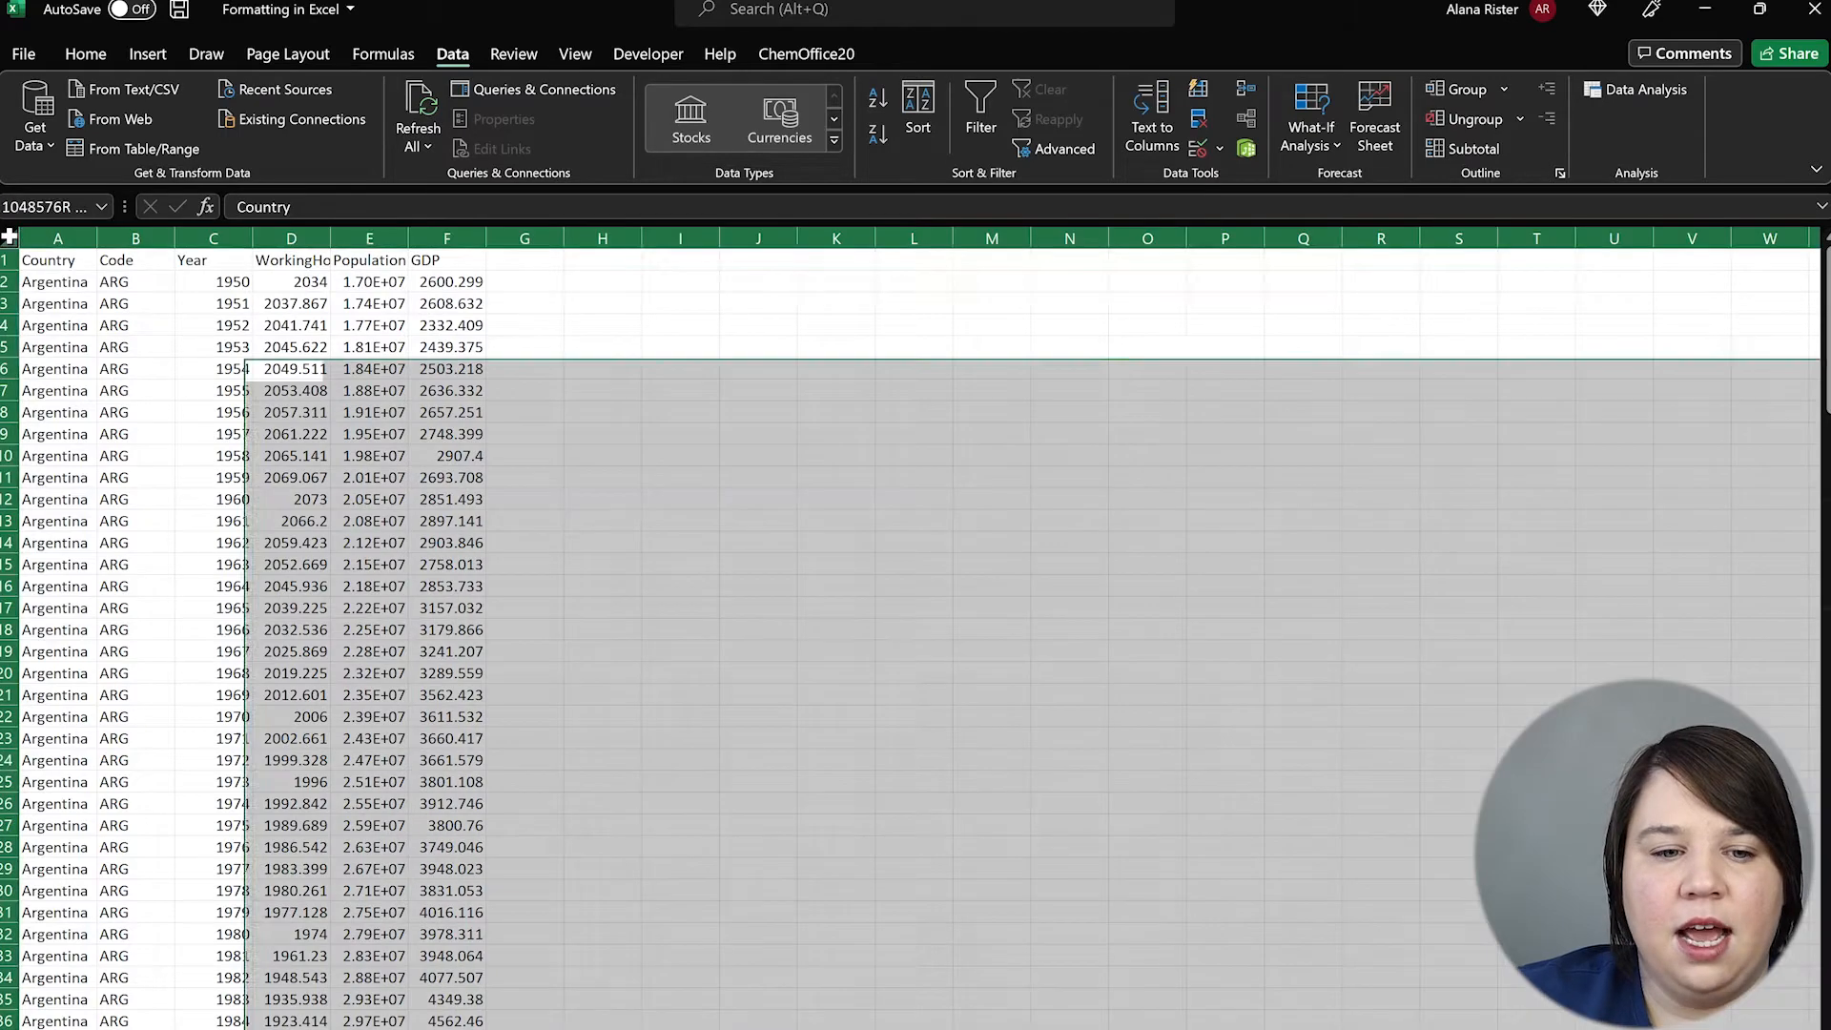
double_click(331, 238)
left_click(810, 494)
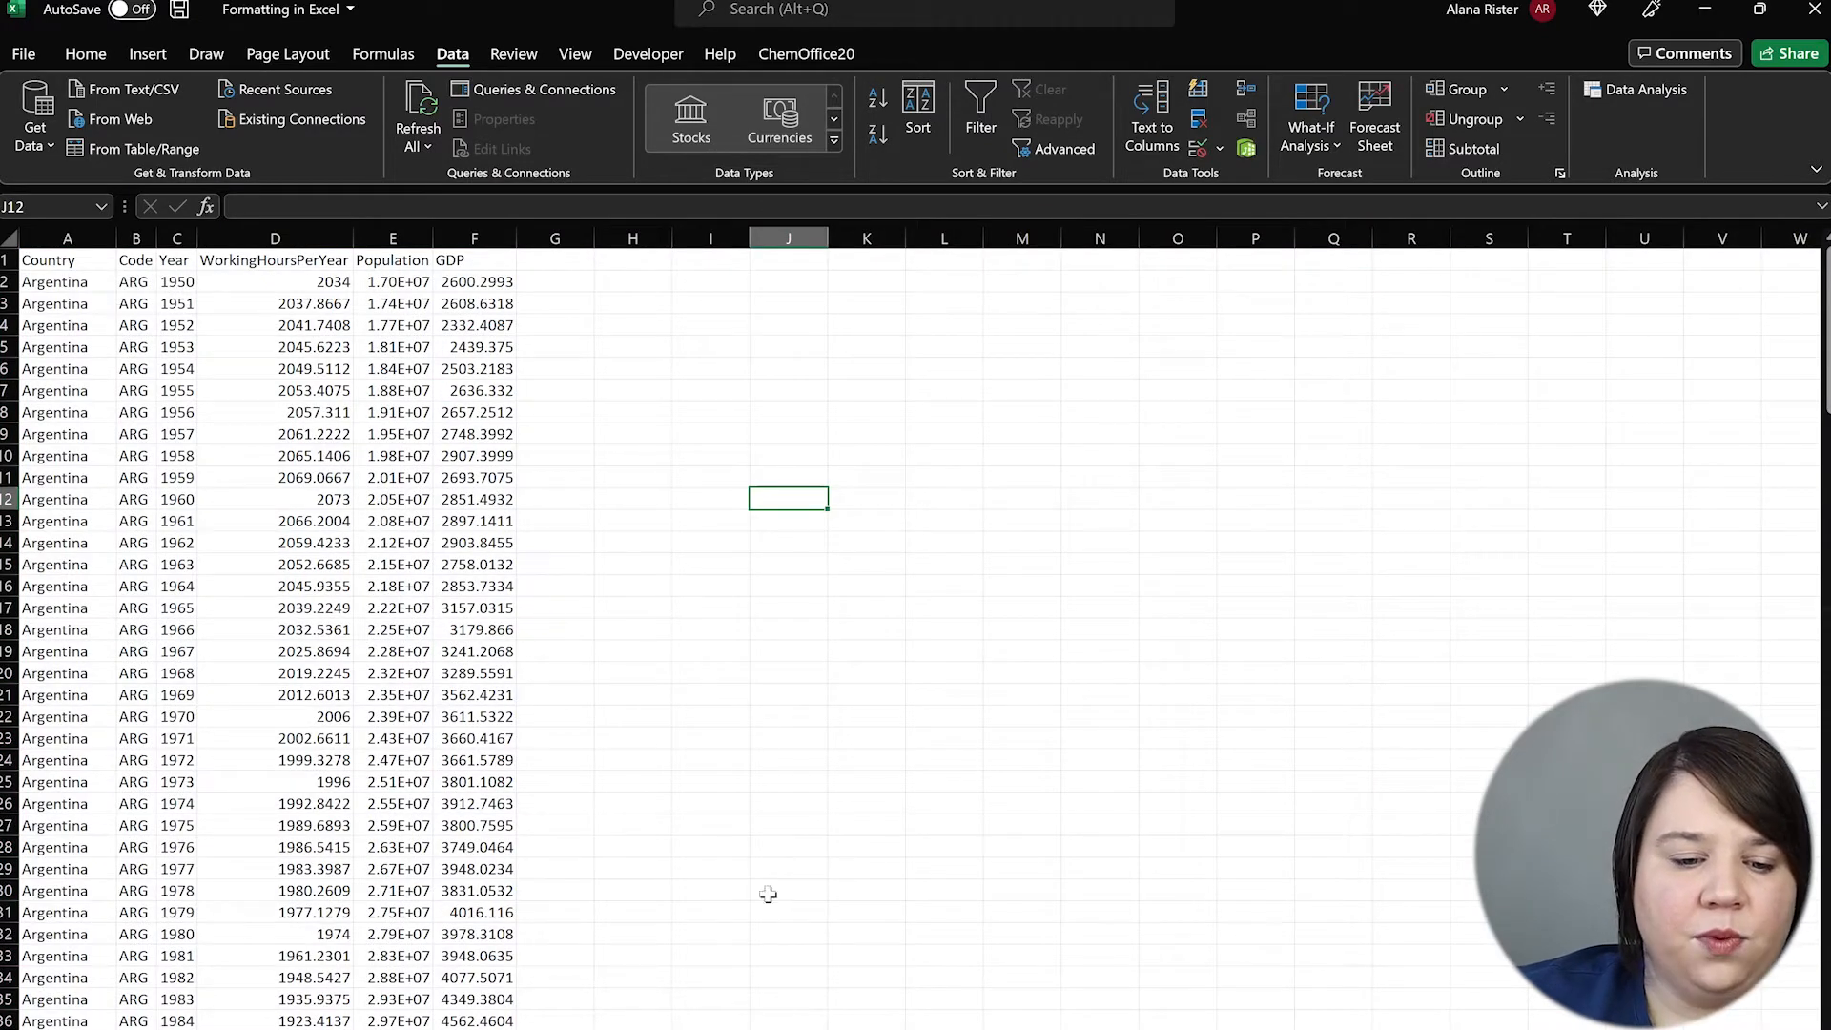
scroll(404, 461, "down", 16)
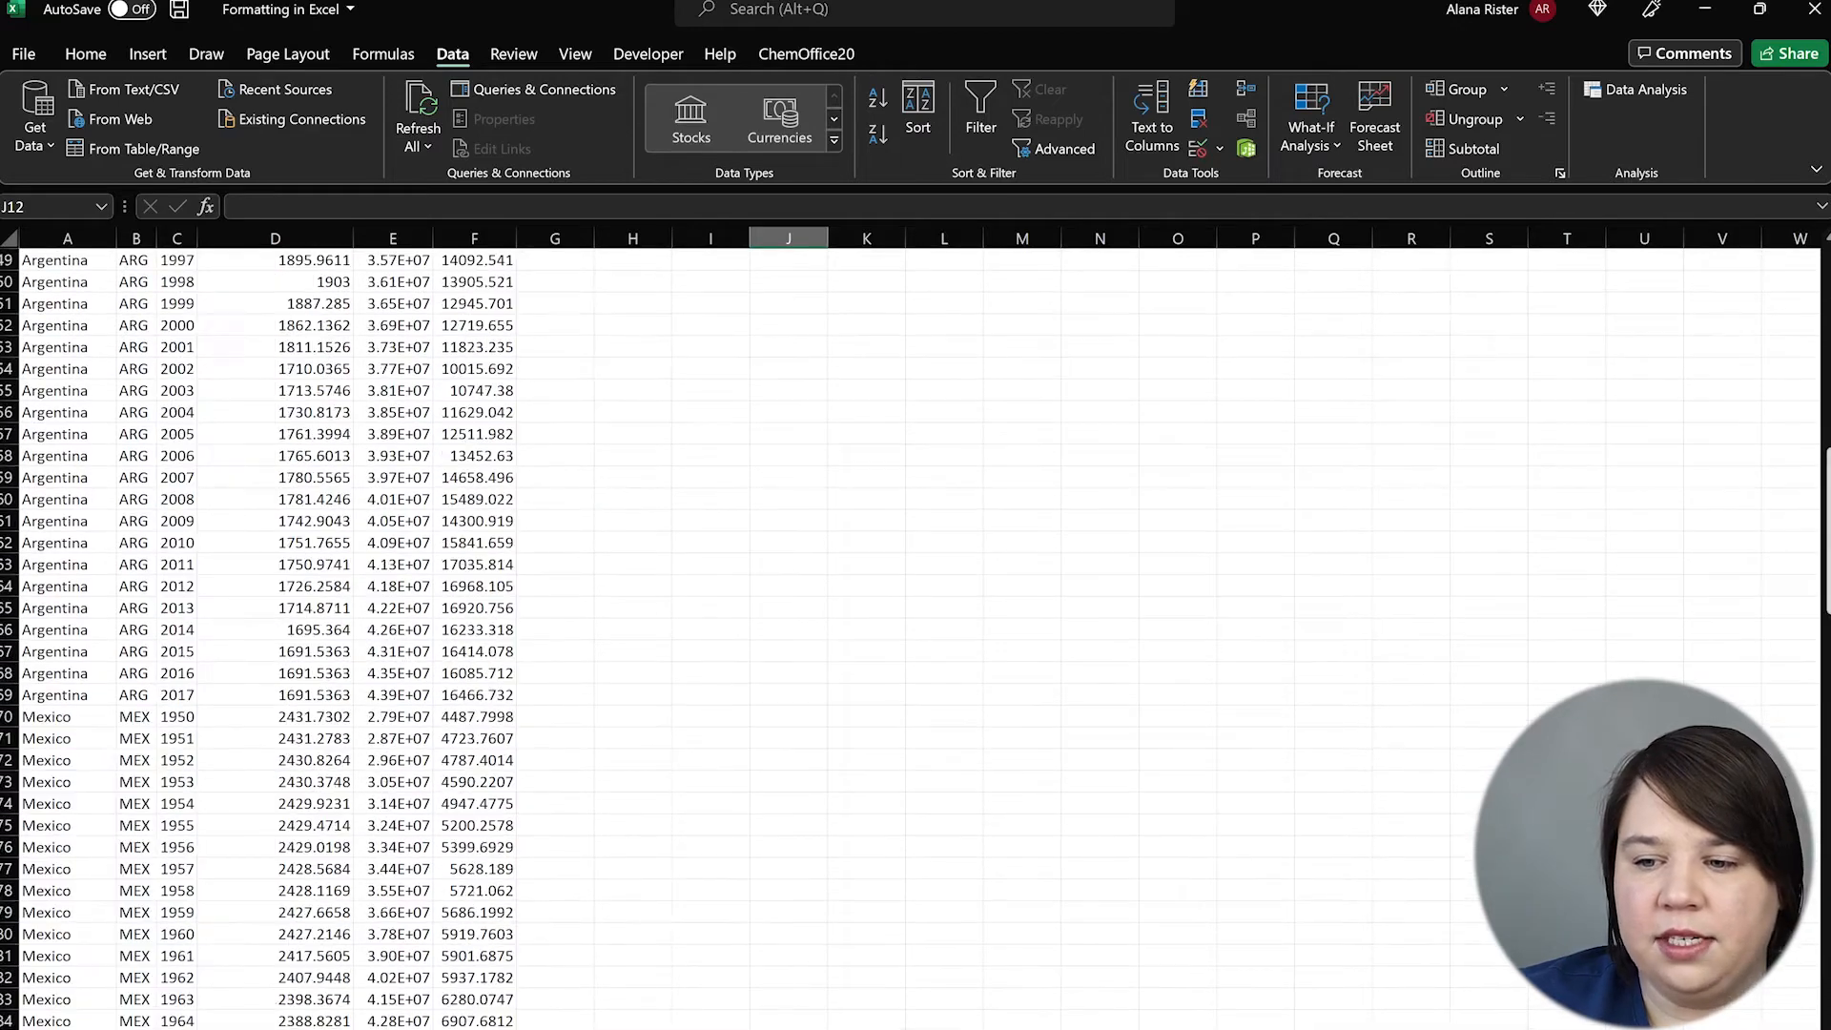
left_click_drag(1826, 530, 1826, 867)
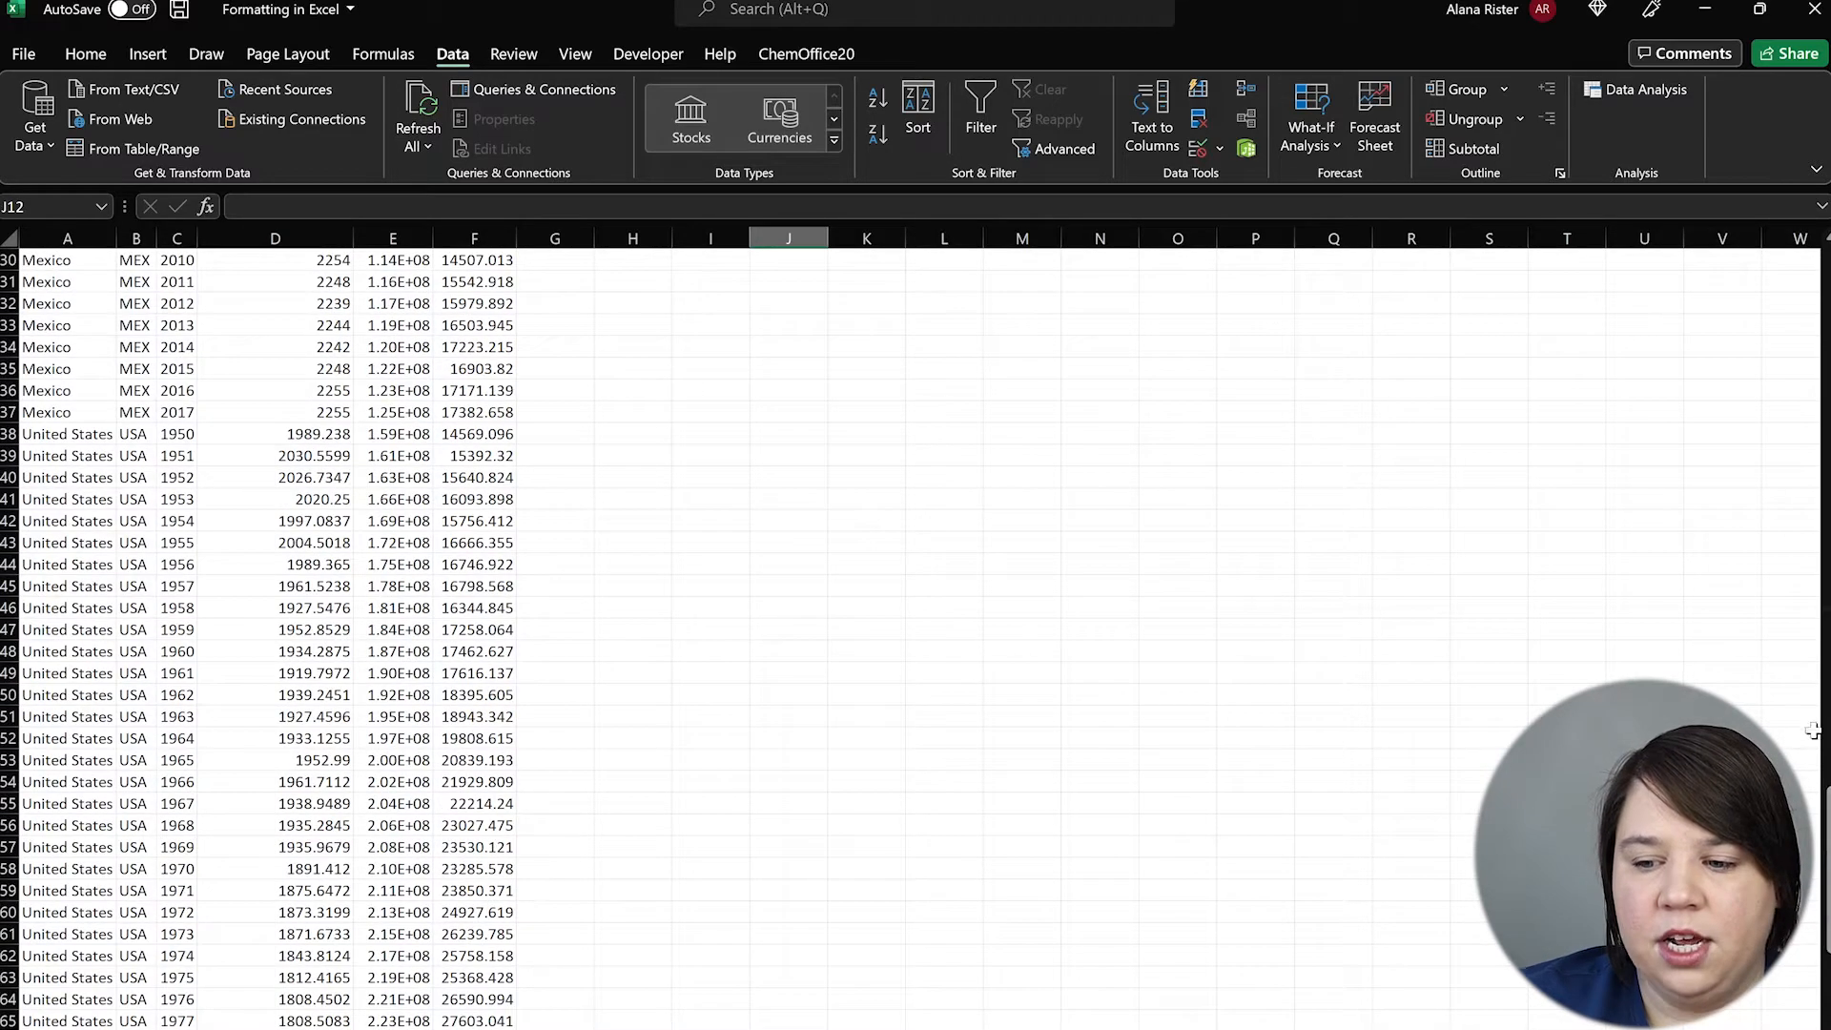
left_click(1826, 975)
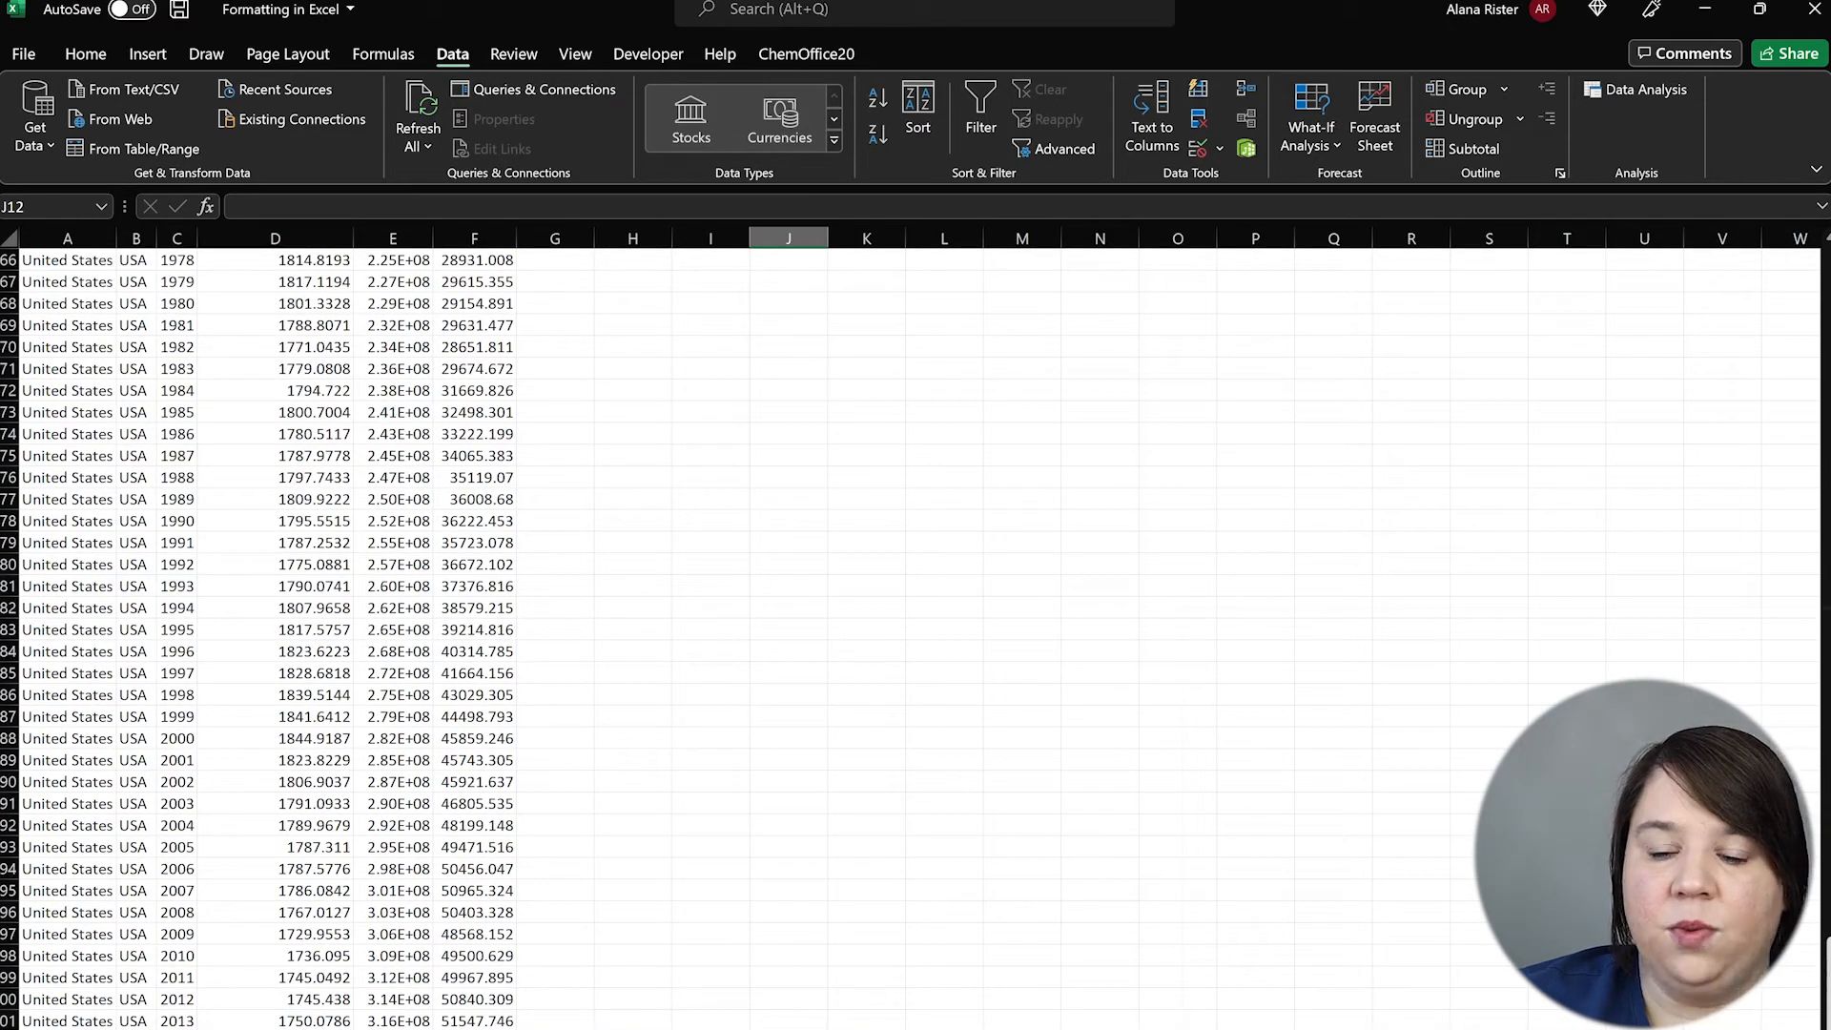
left_click_drag(1765, 330, 1770, 243)
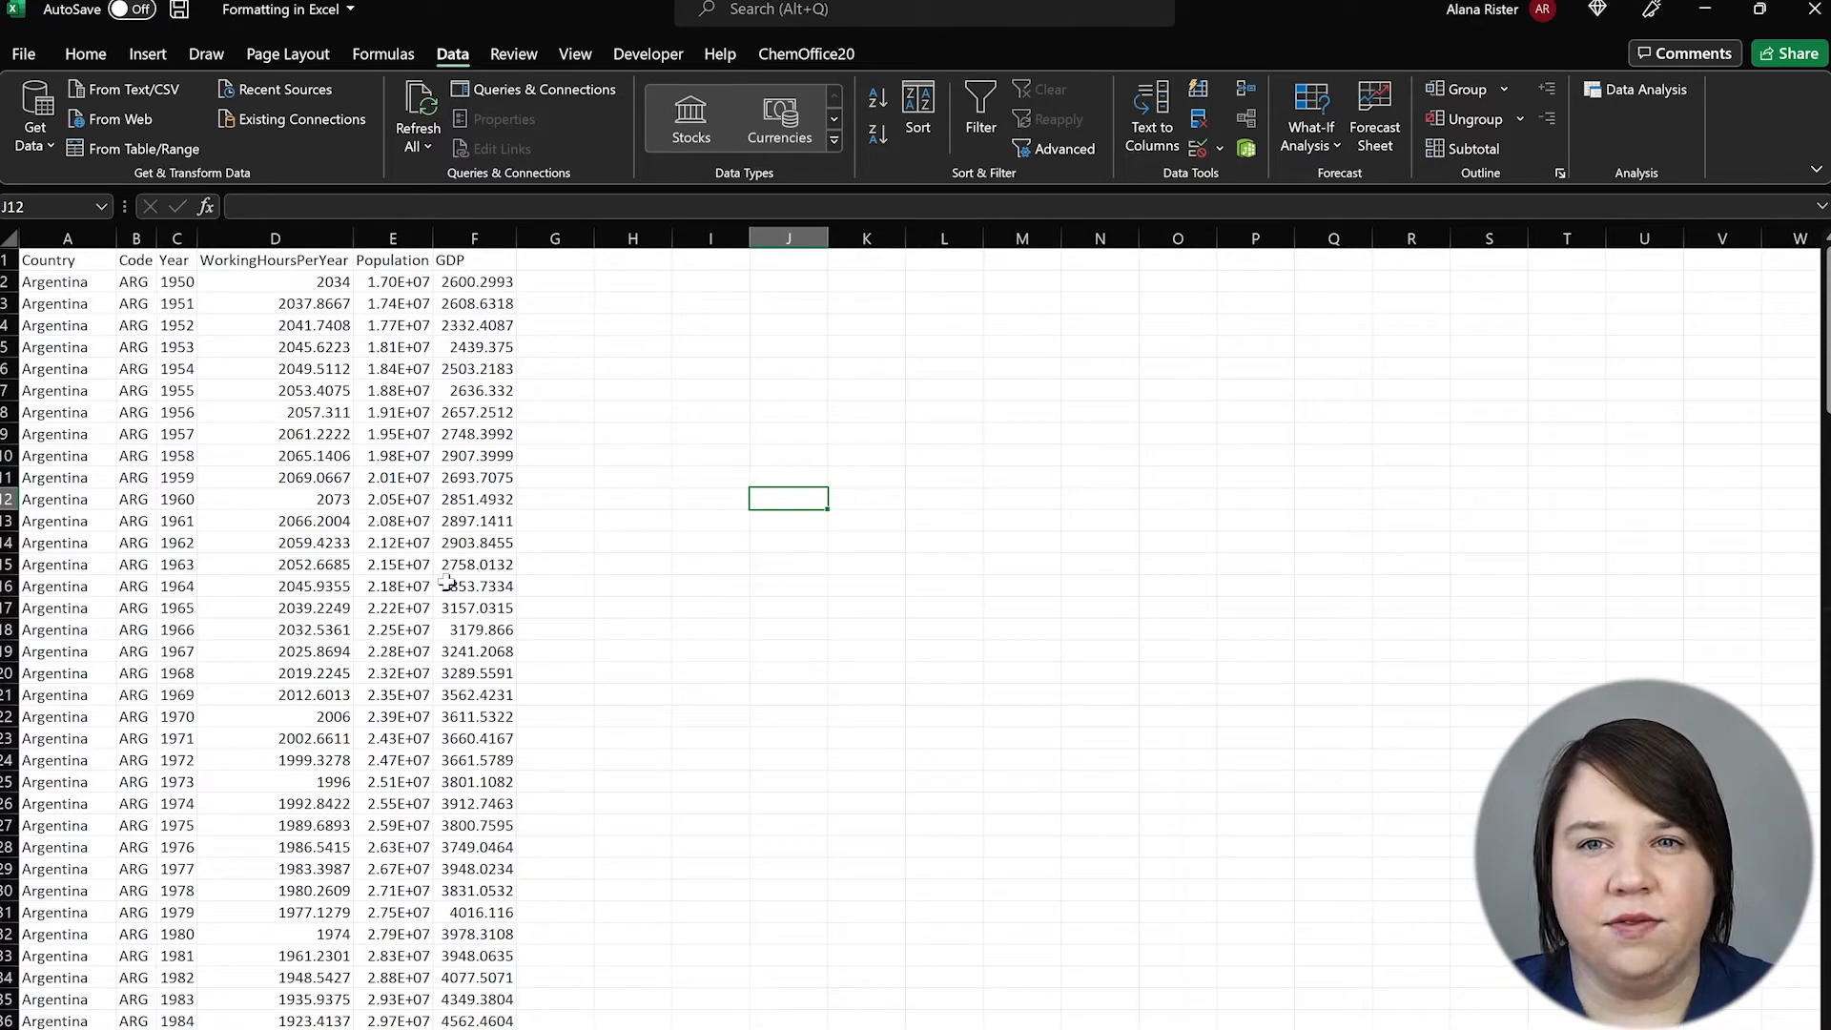
Switch to the "2- FormatText" worksheet
left_click(506, 527)
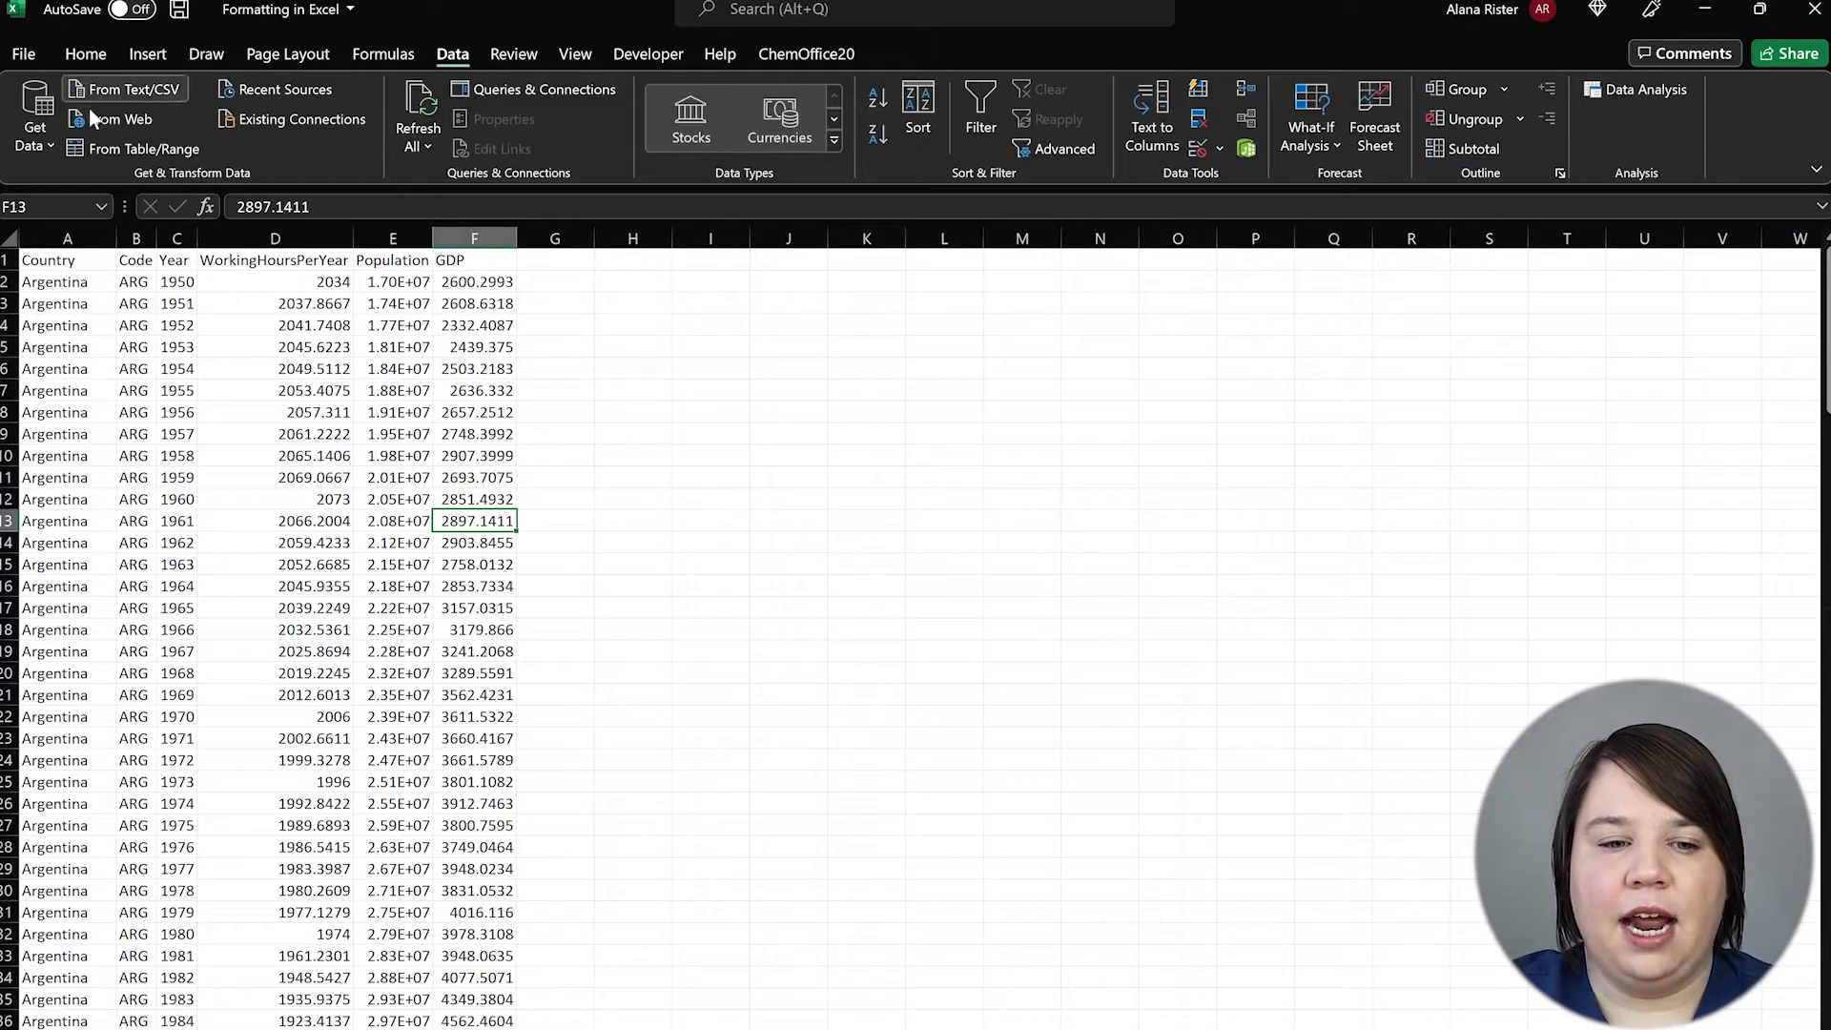
left_click(61, 229)
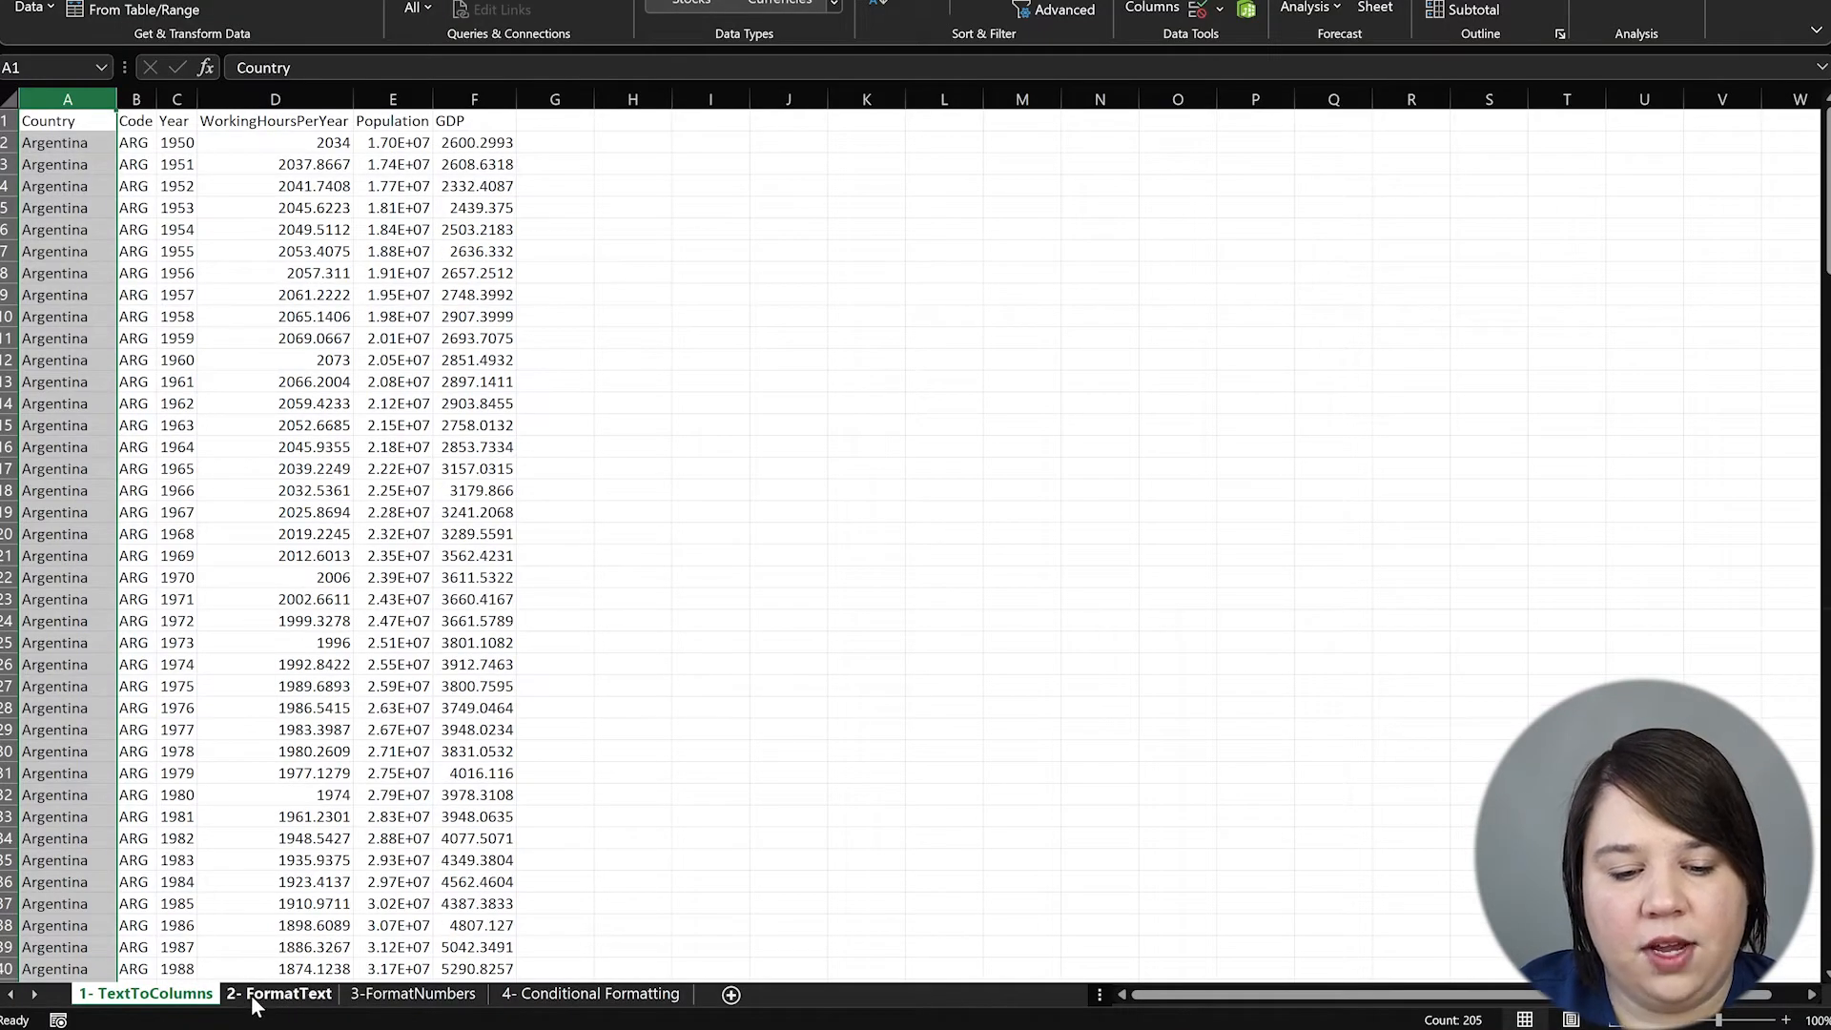
left_click(258, 997)
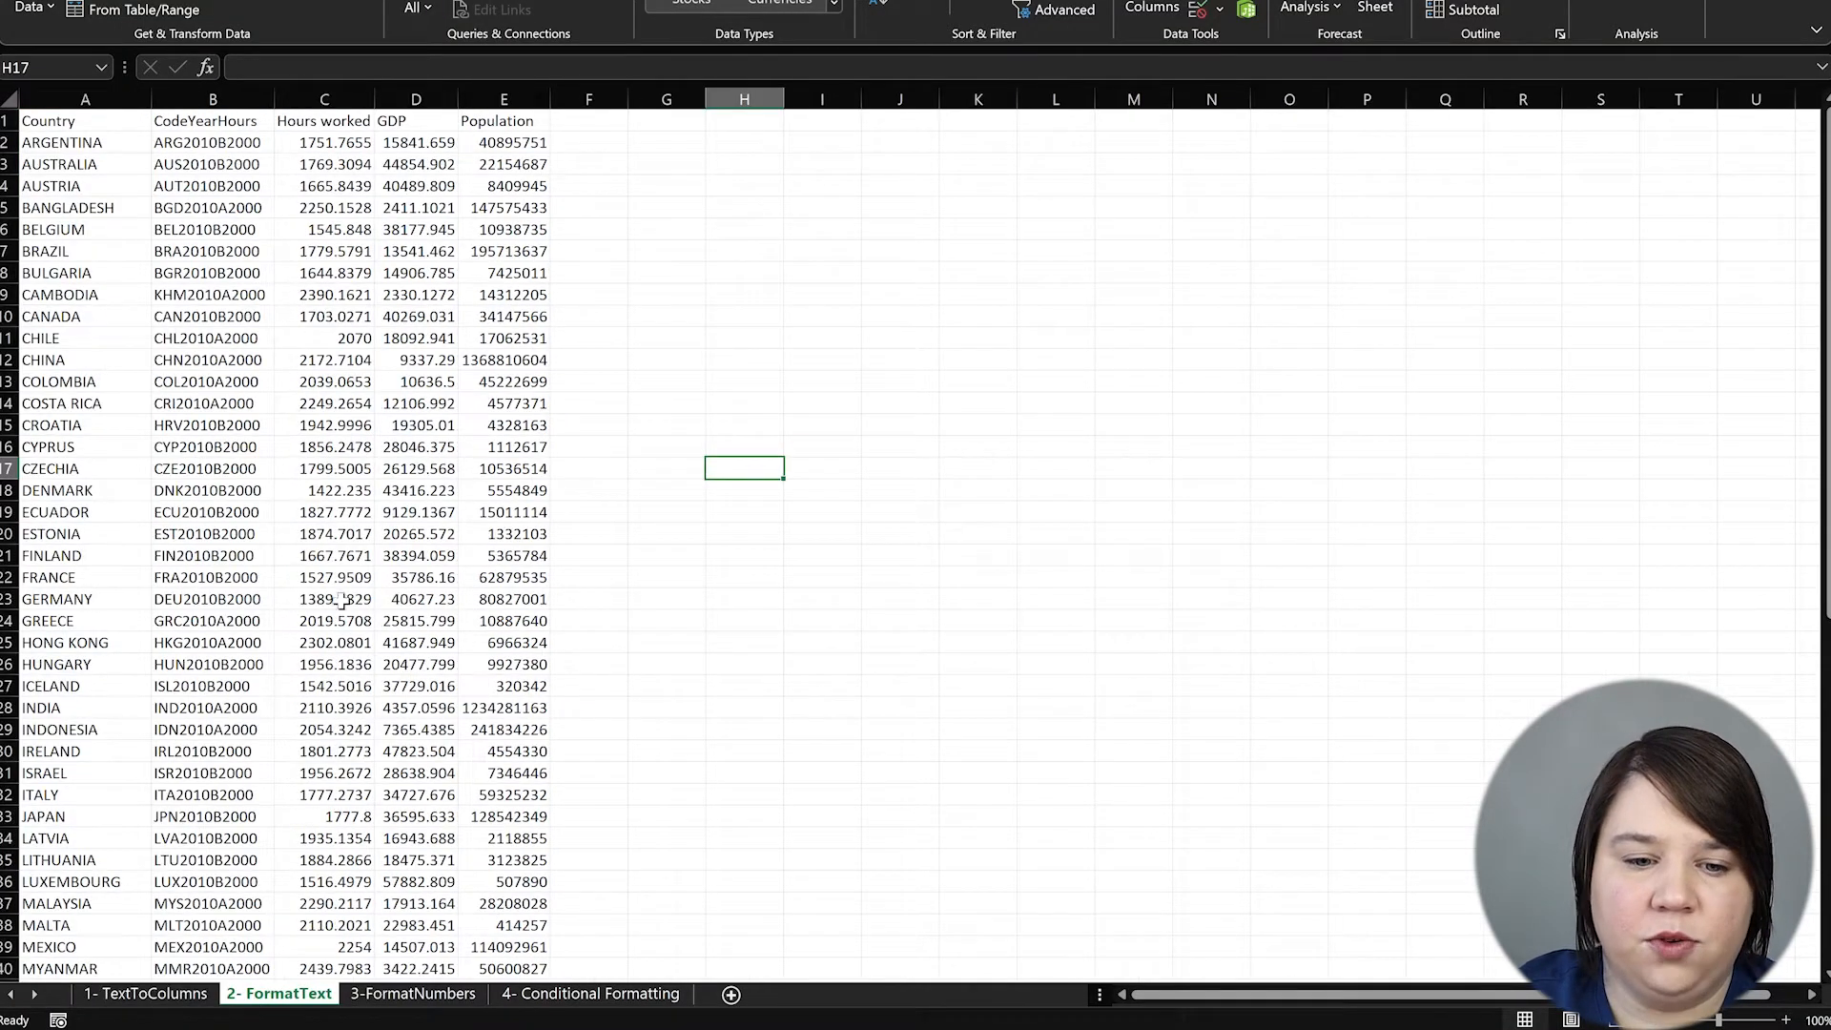
Examine the text in the Country and CodeYearHours columns
left_click(1065, 517)
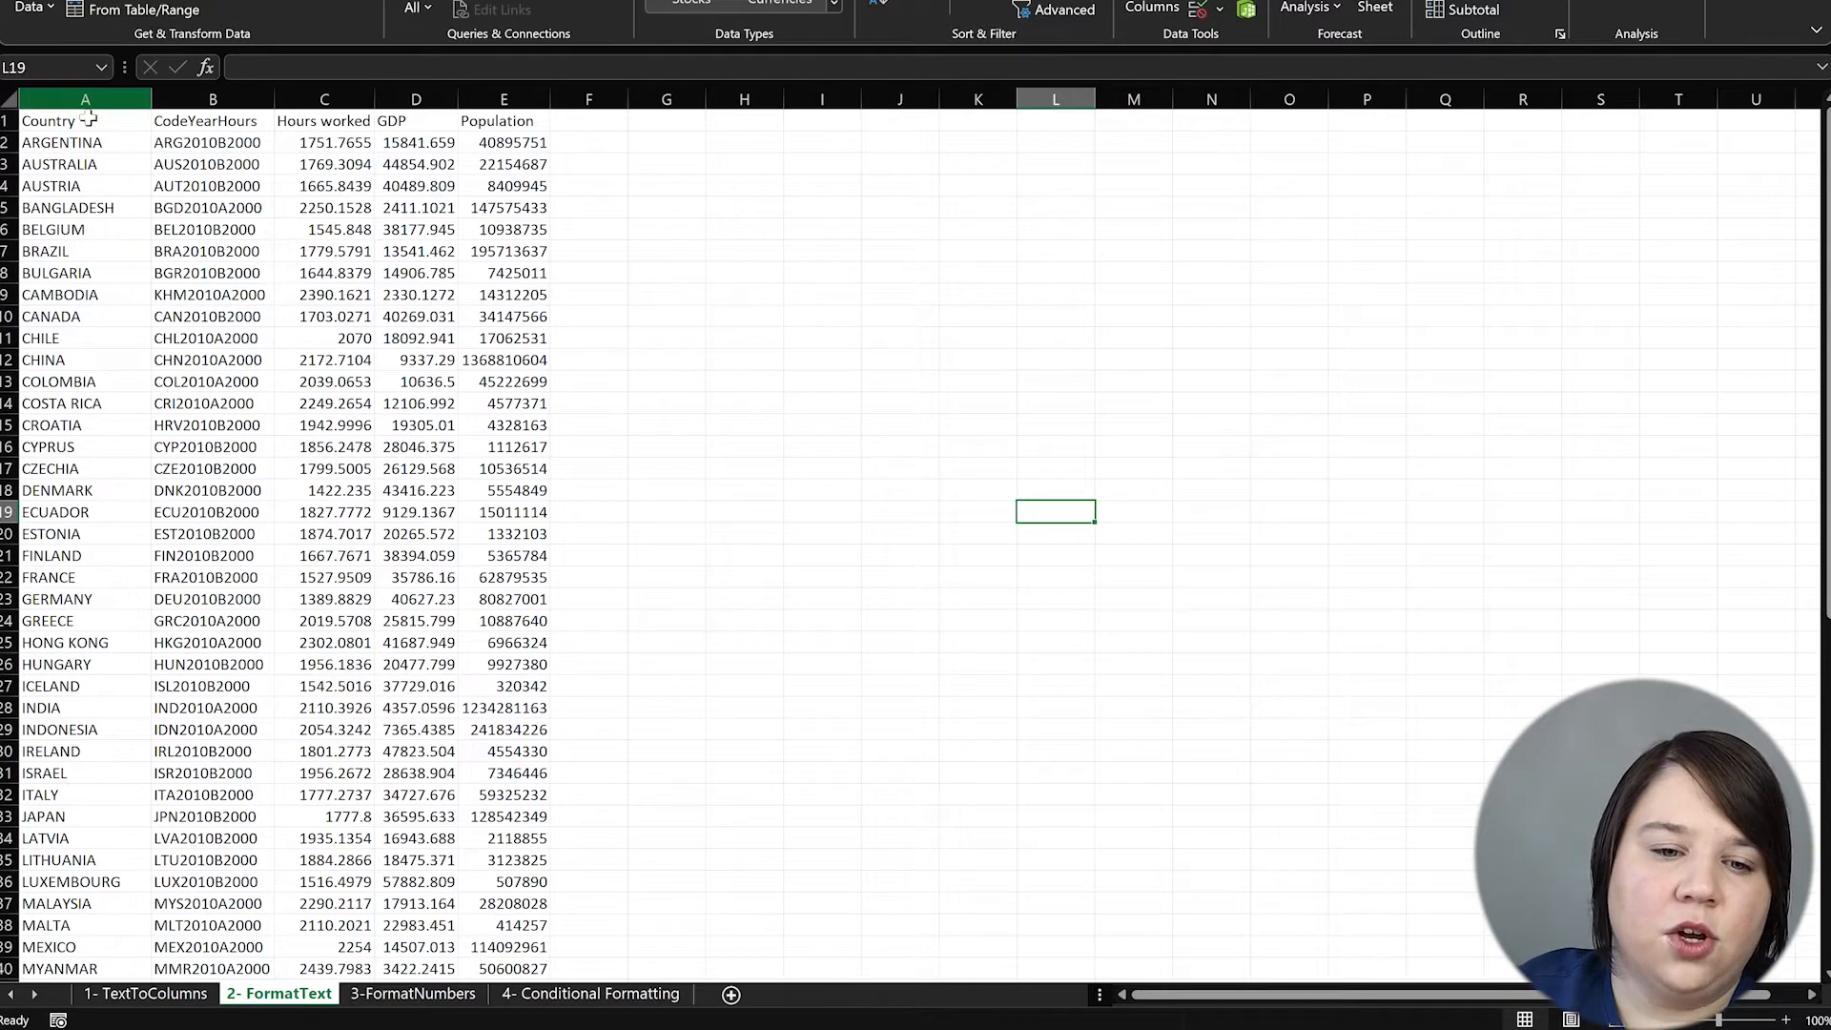
left_click(215, 99)
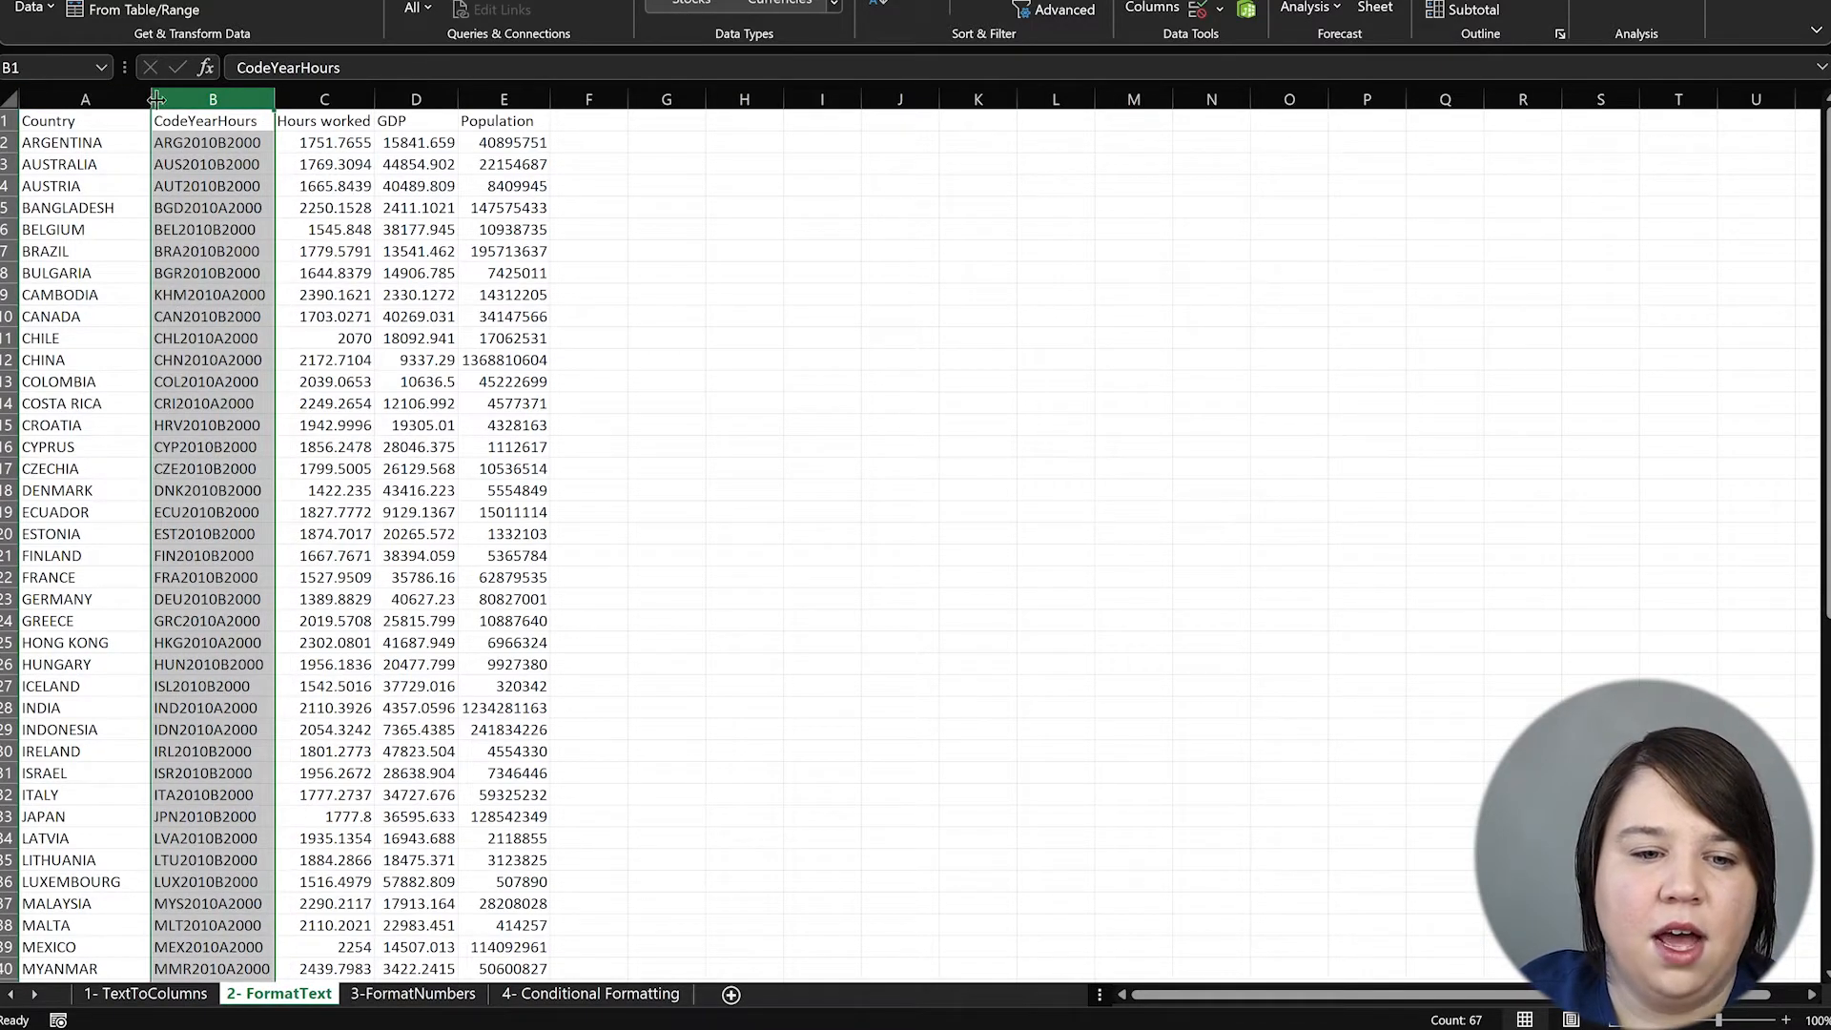
left_click(60, 101)
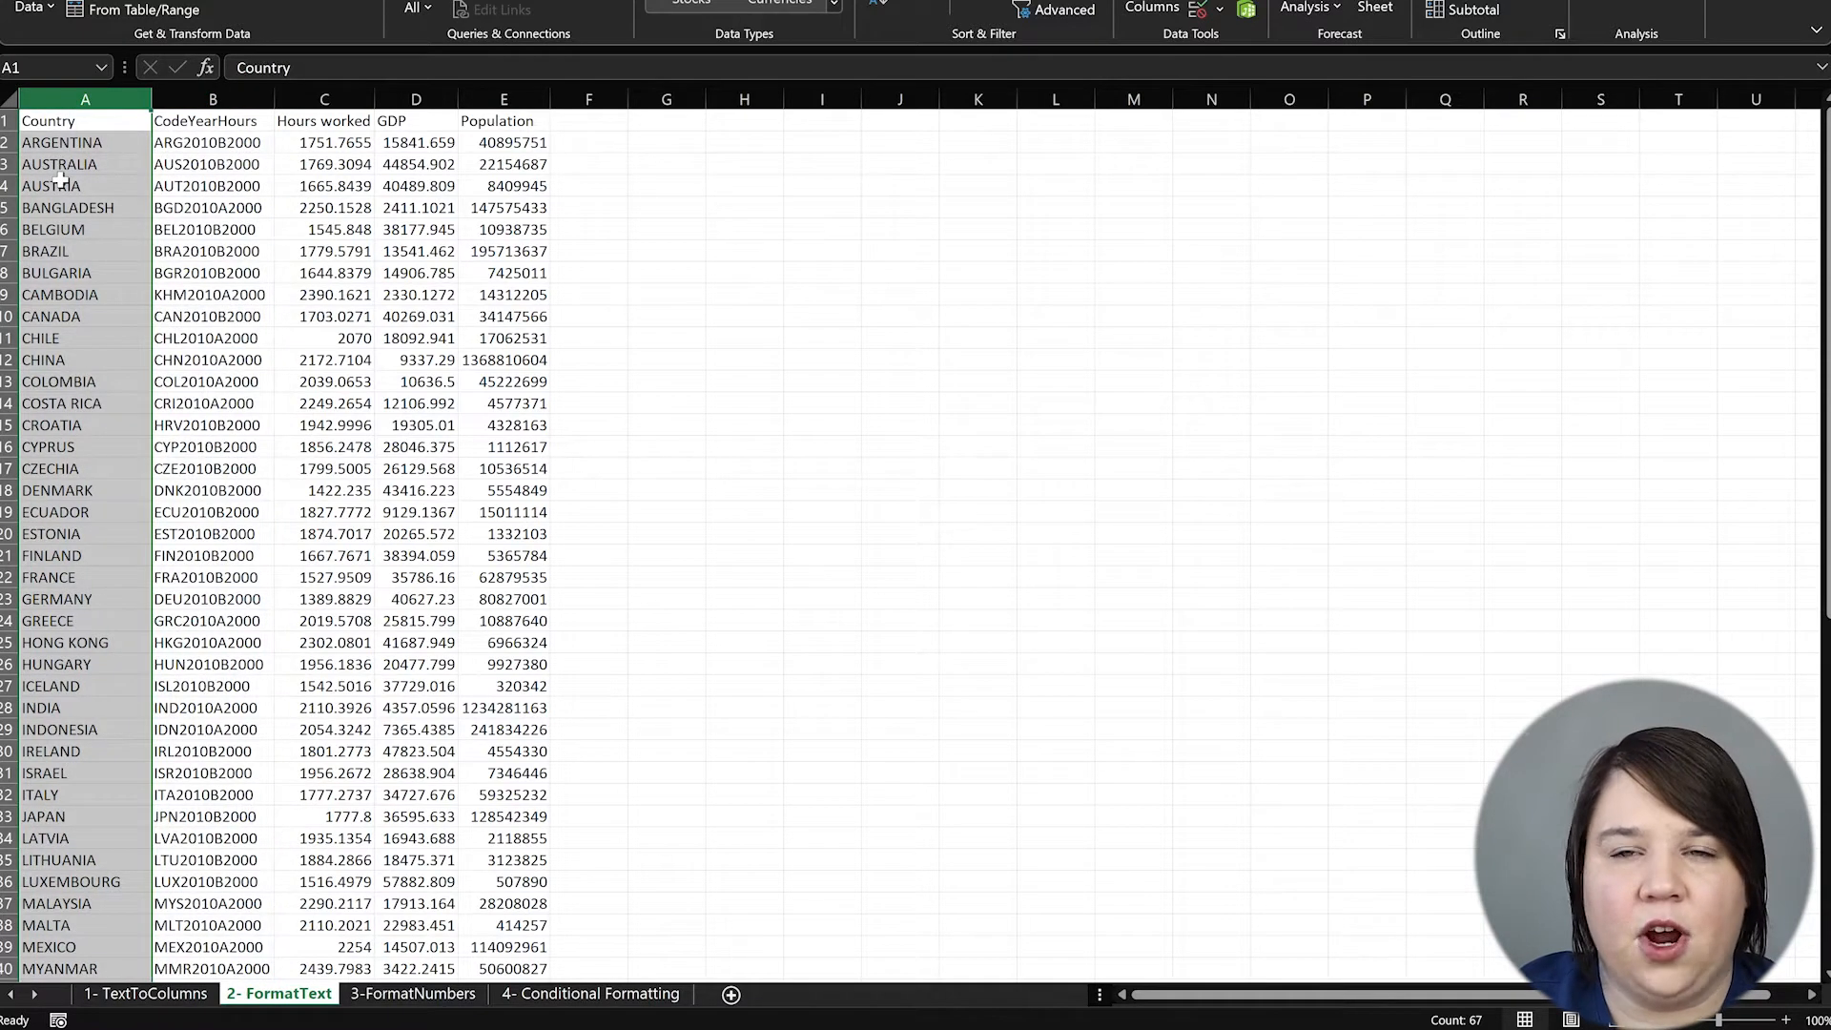
left_click(168, 101)
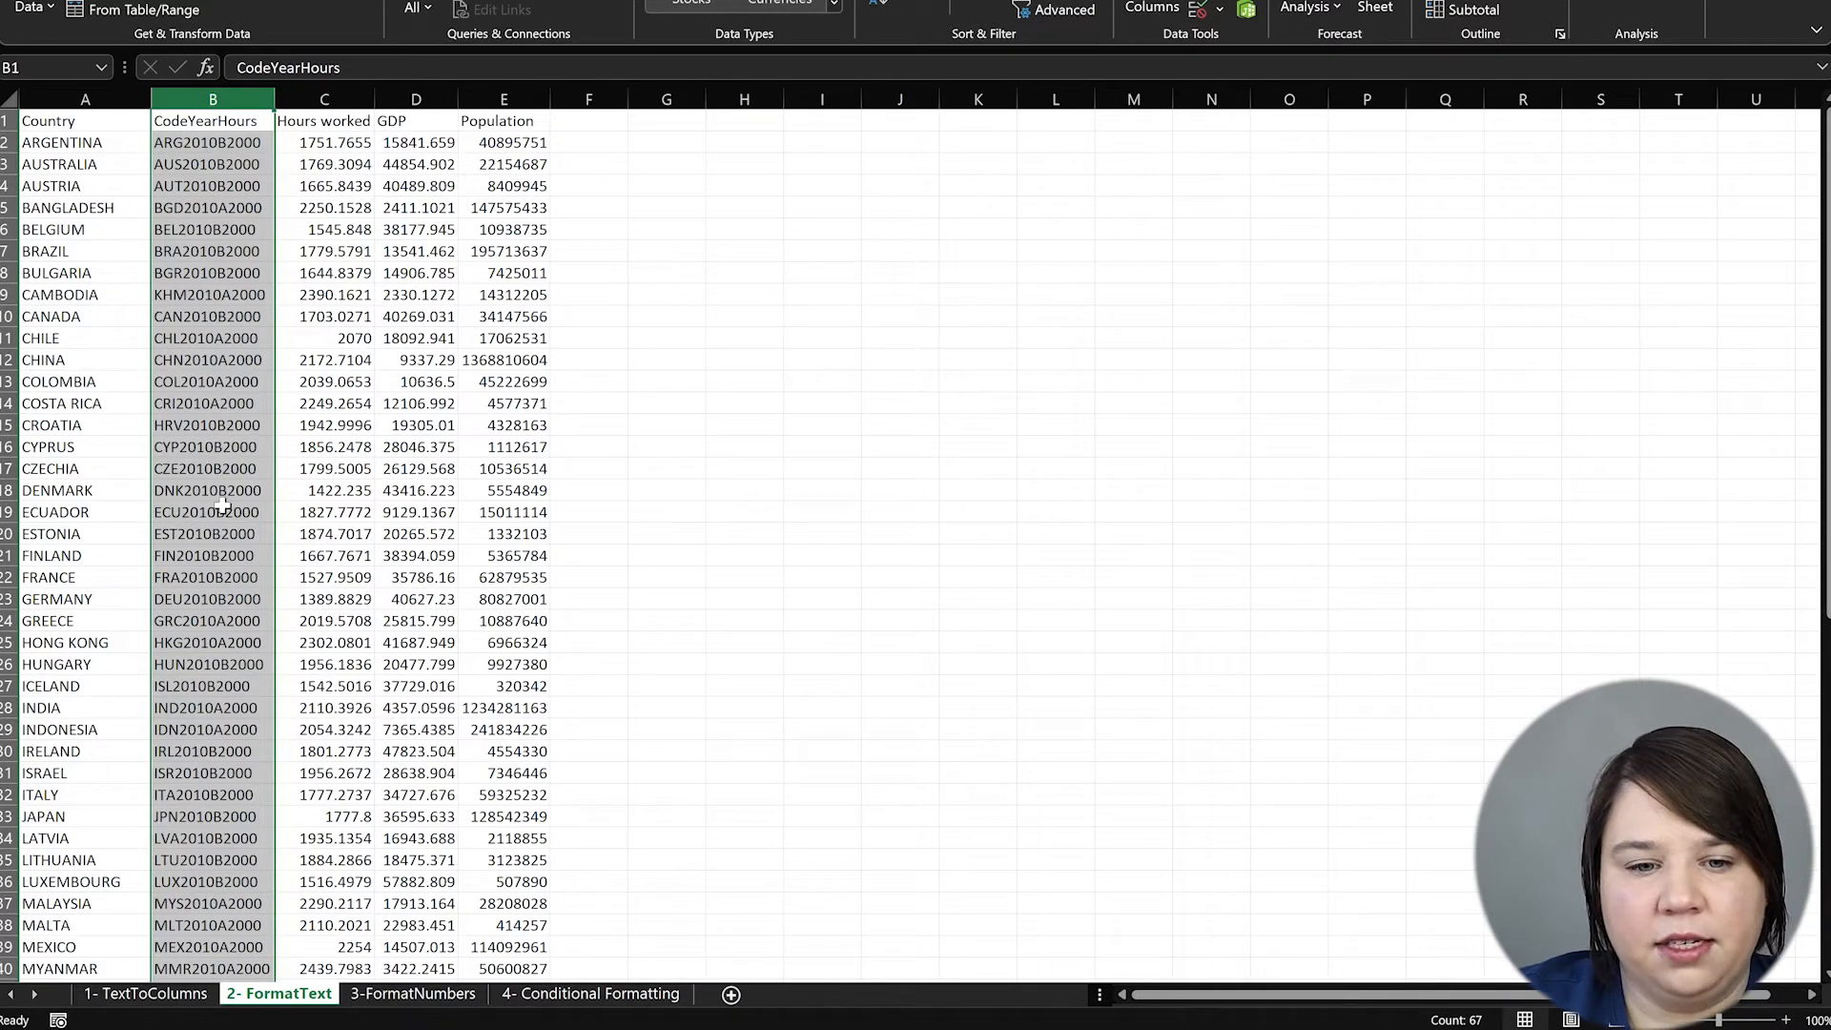
left_click(822, 337)
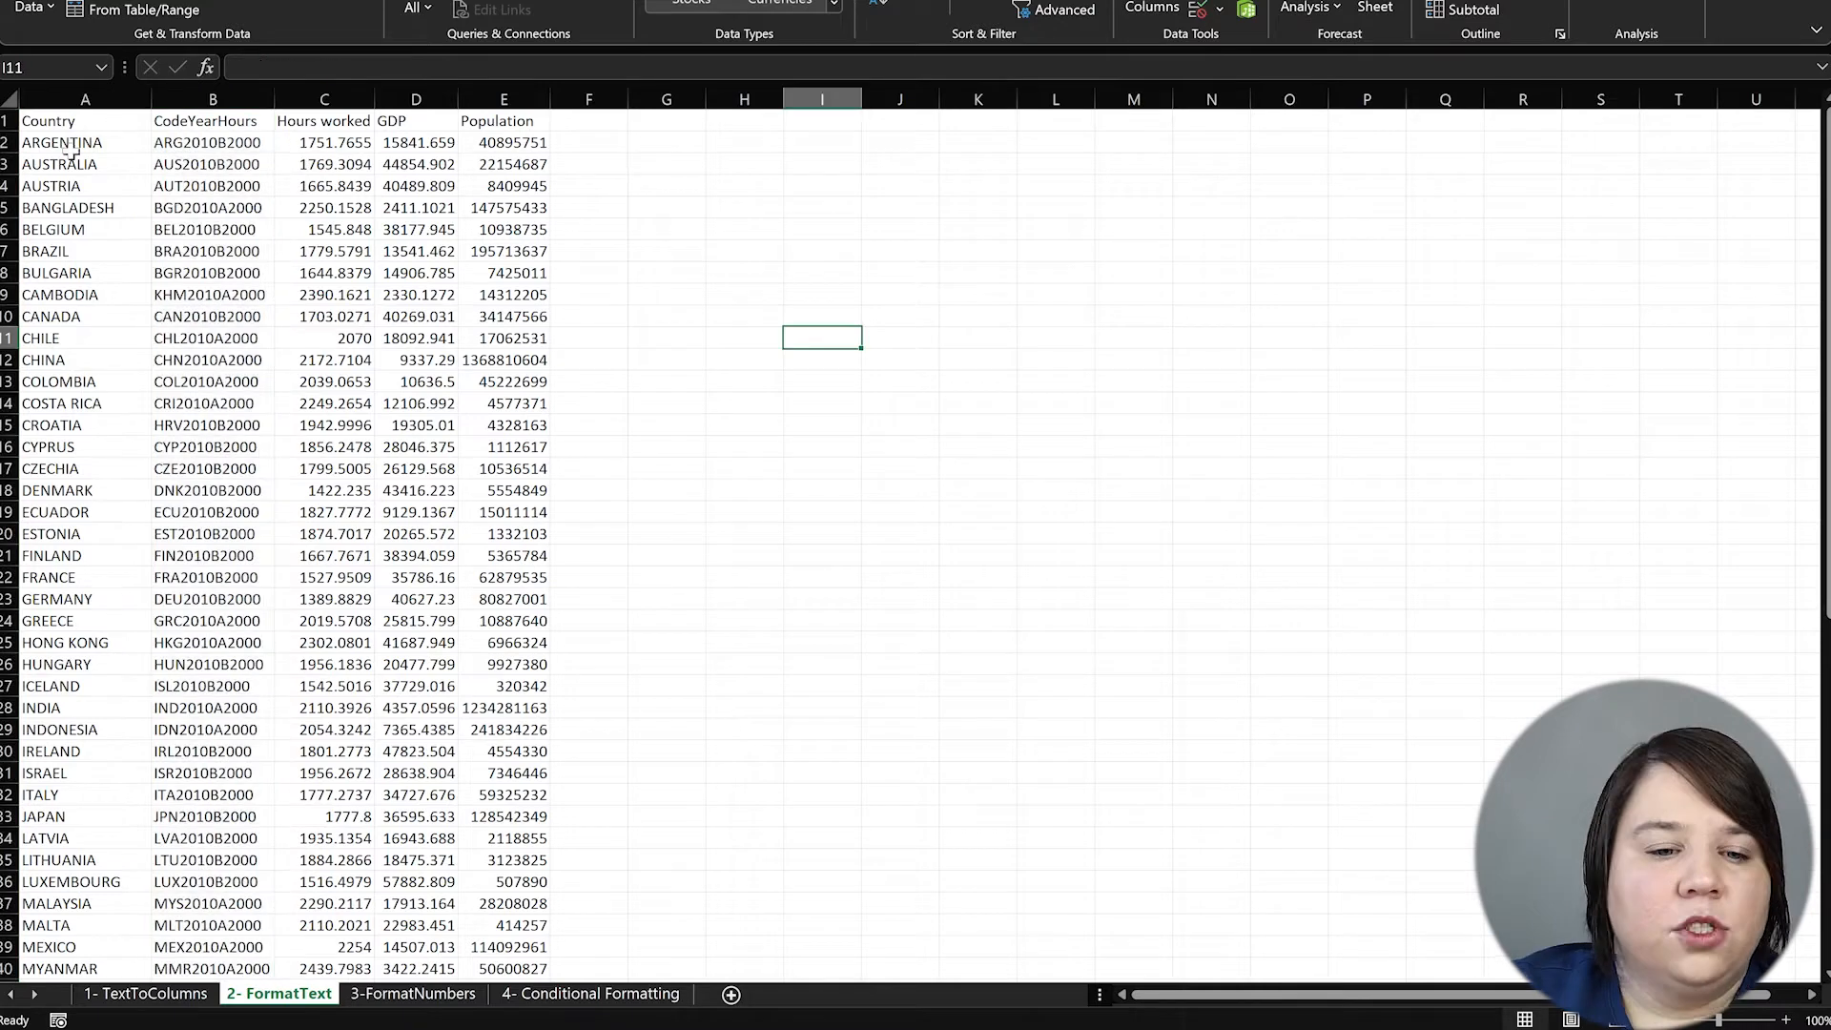
left_click(57, 98)
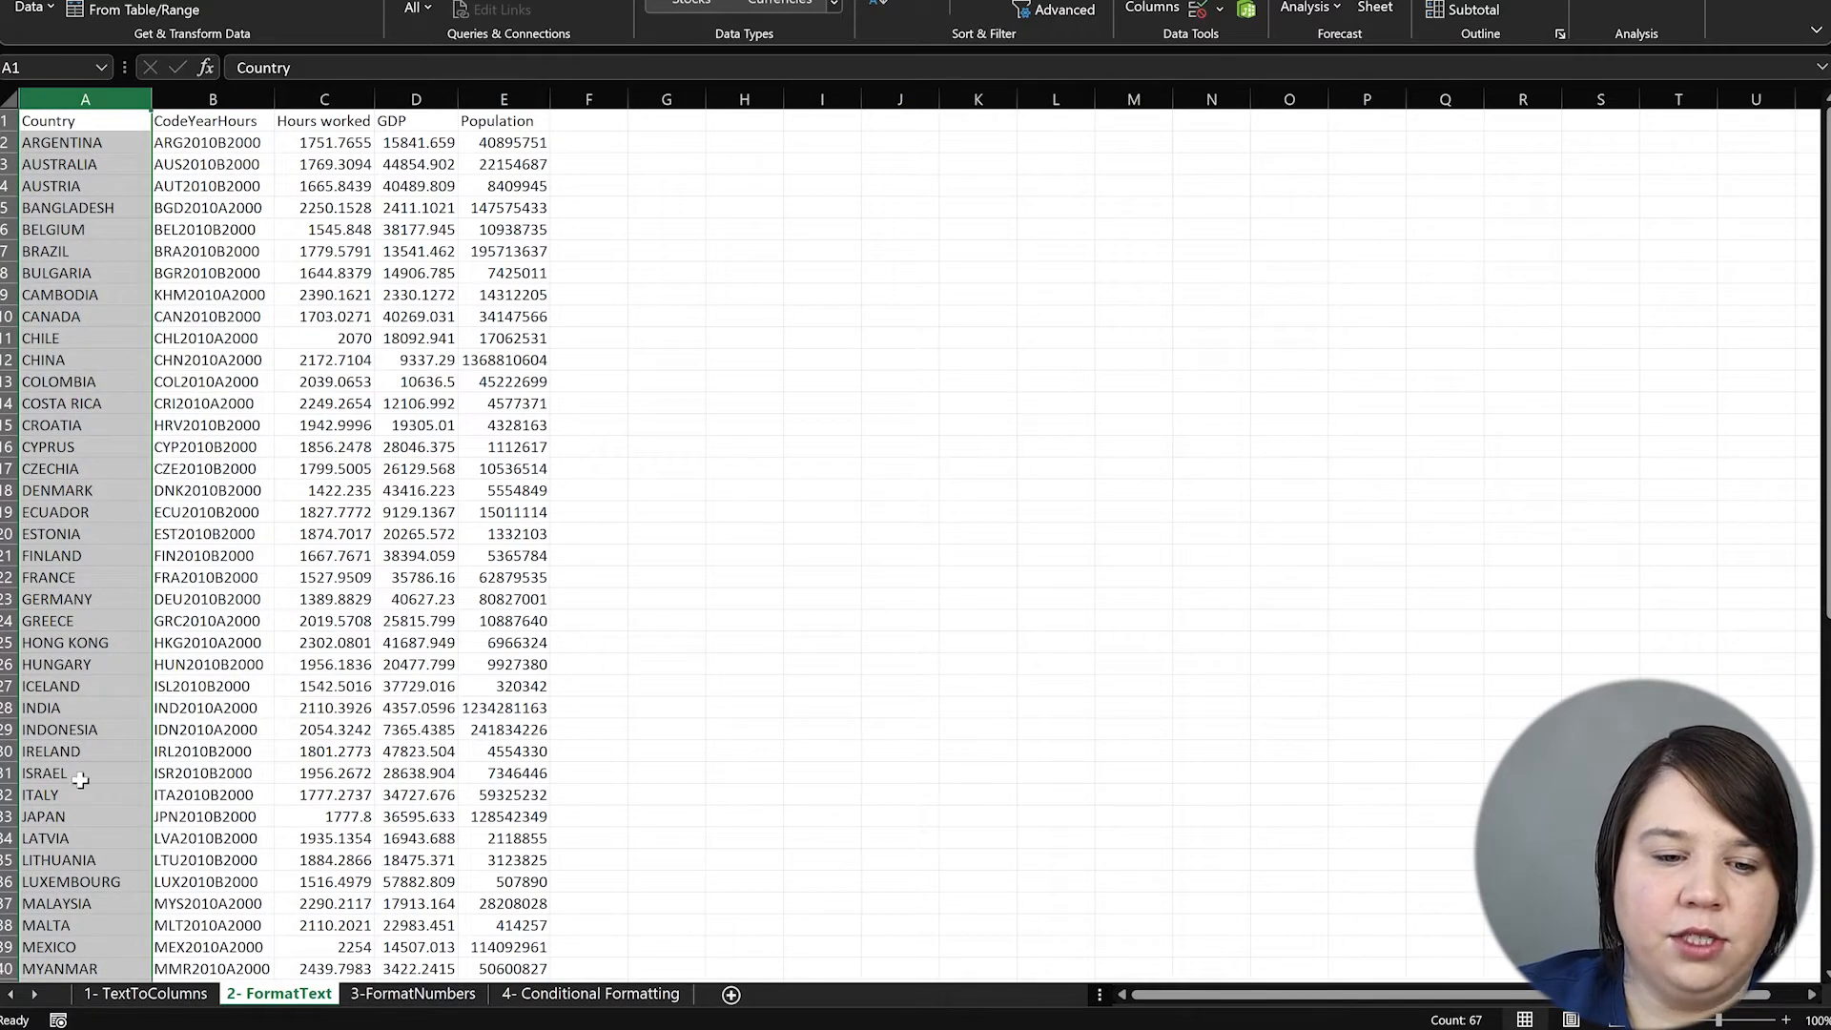
left_click(685, 167)
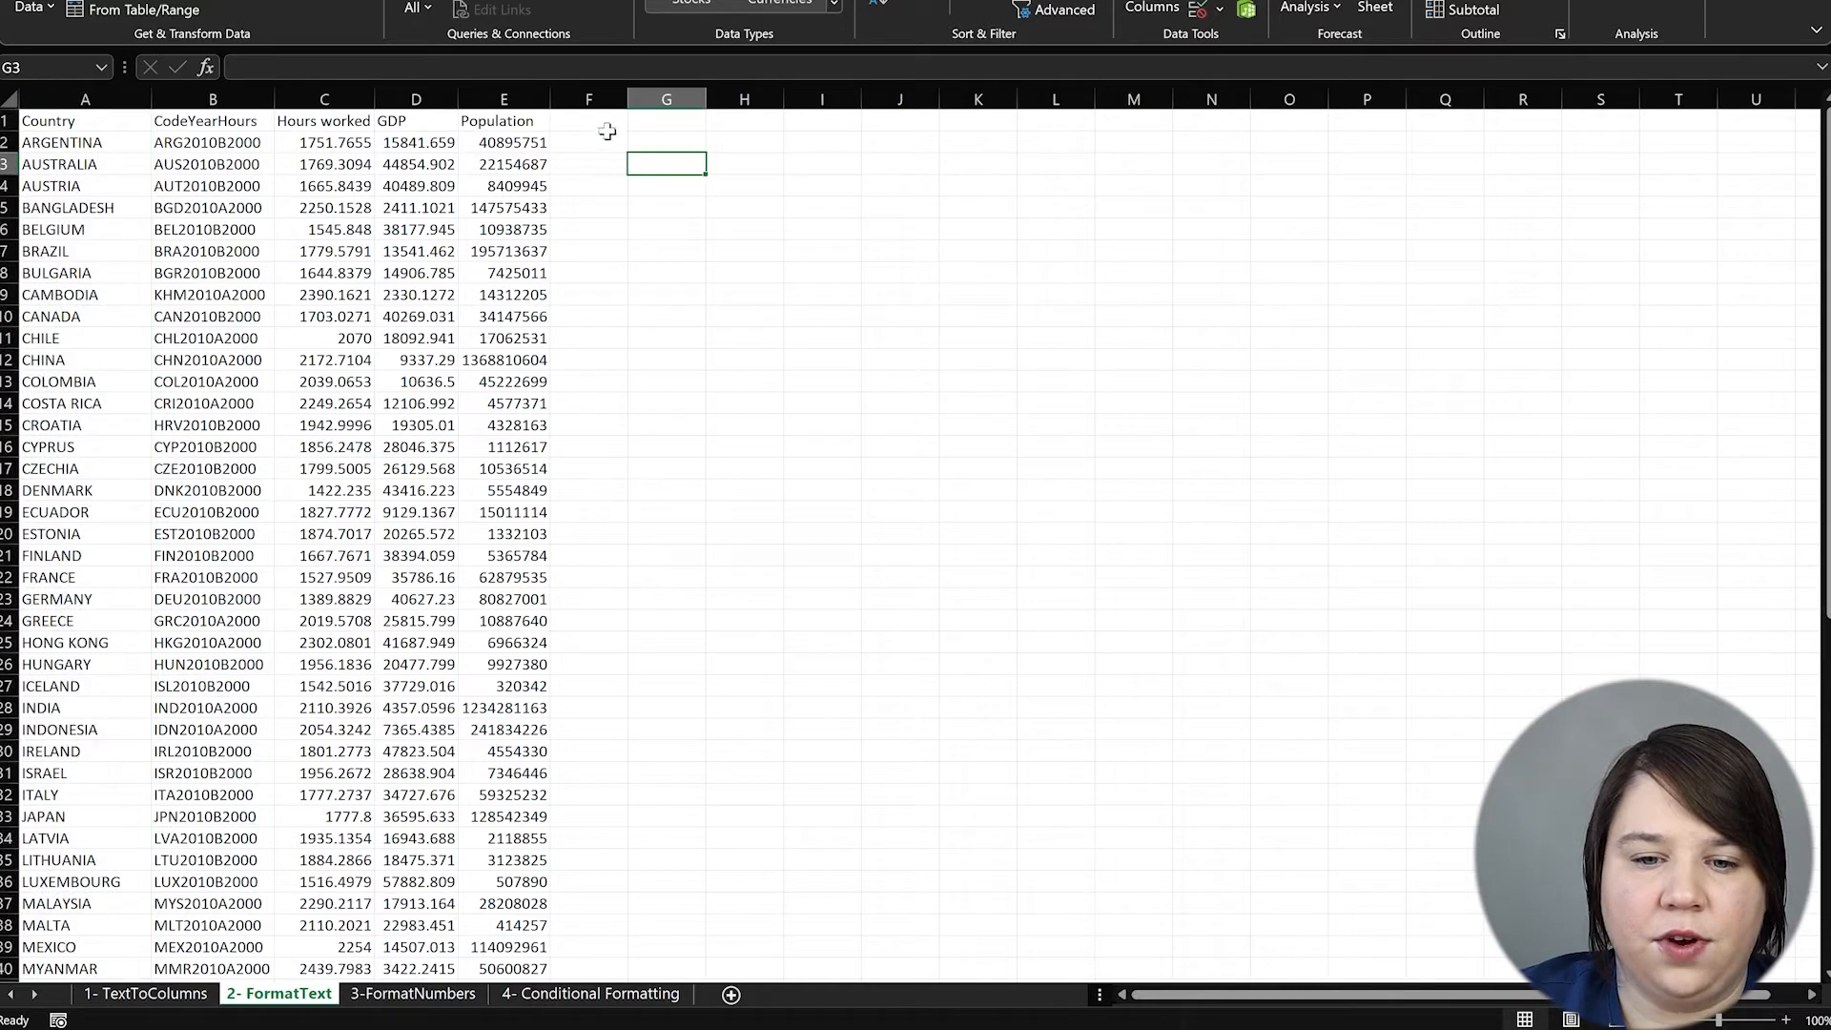
Add the column headers Lower, Upper and Proper in cells G1, H1 and I1
left_click(665, 120)
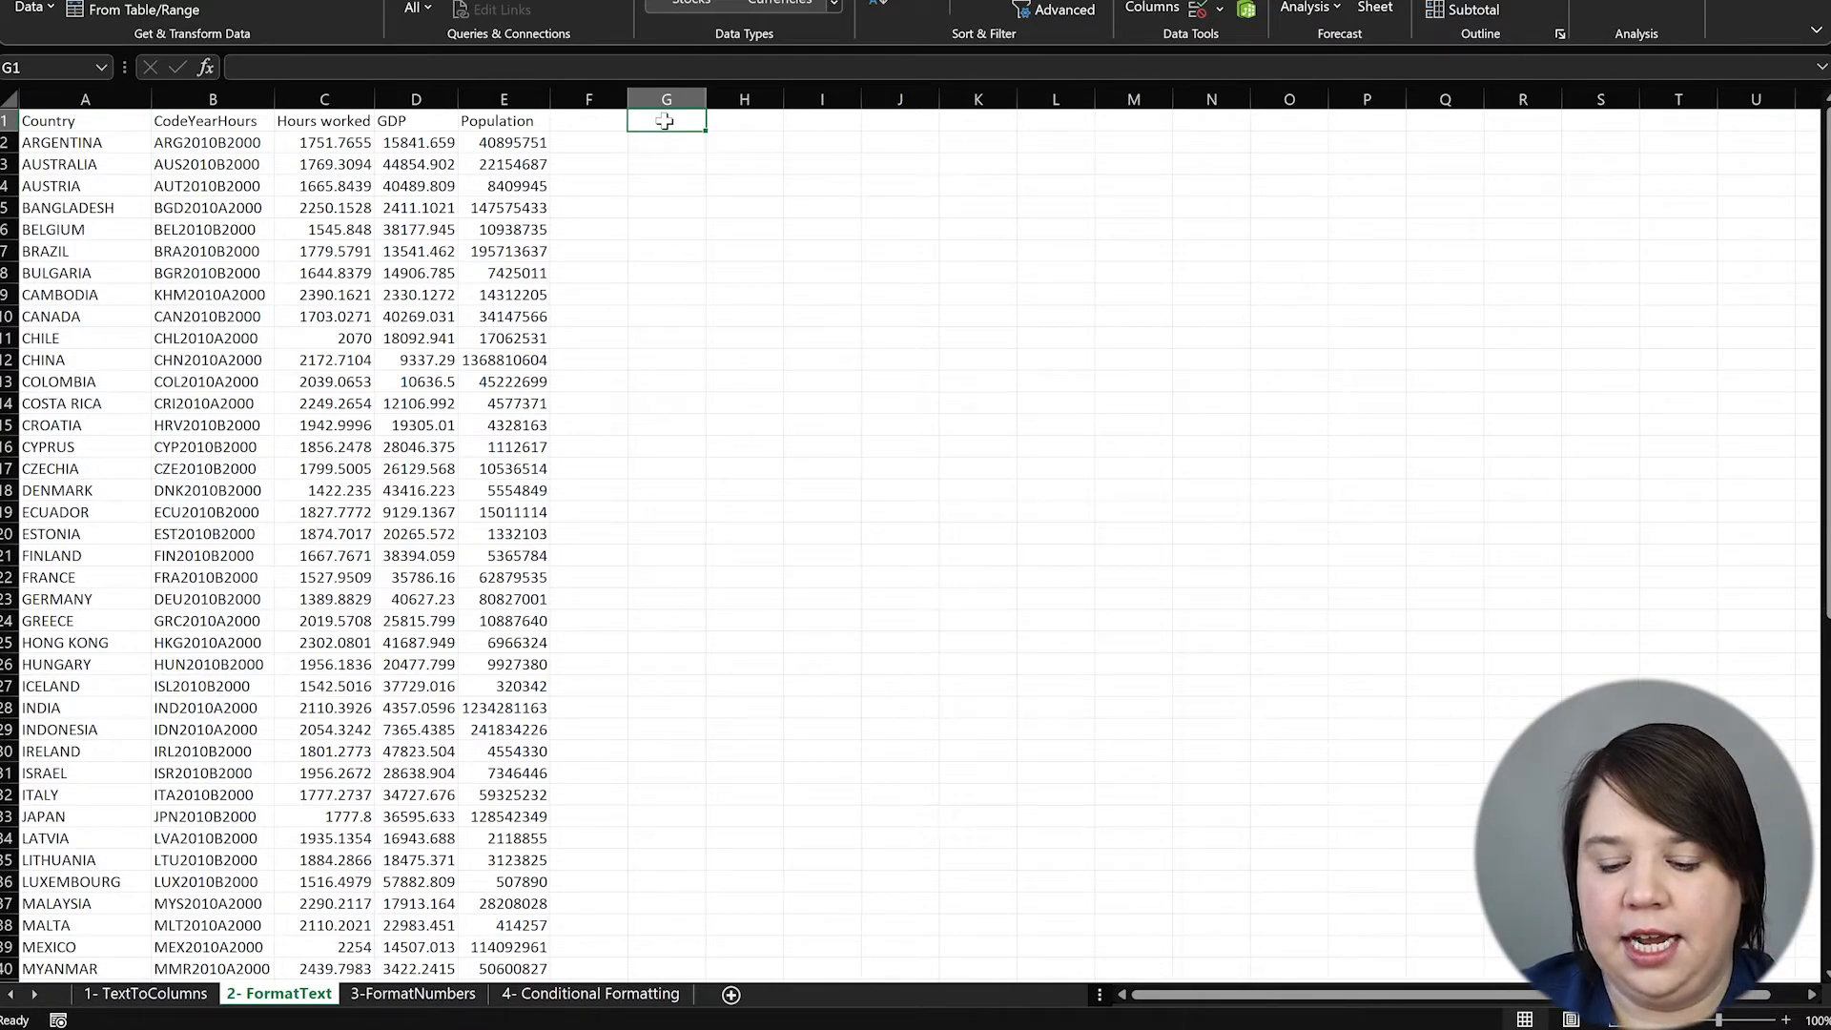
type("Lower")
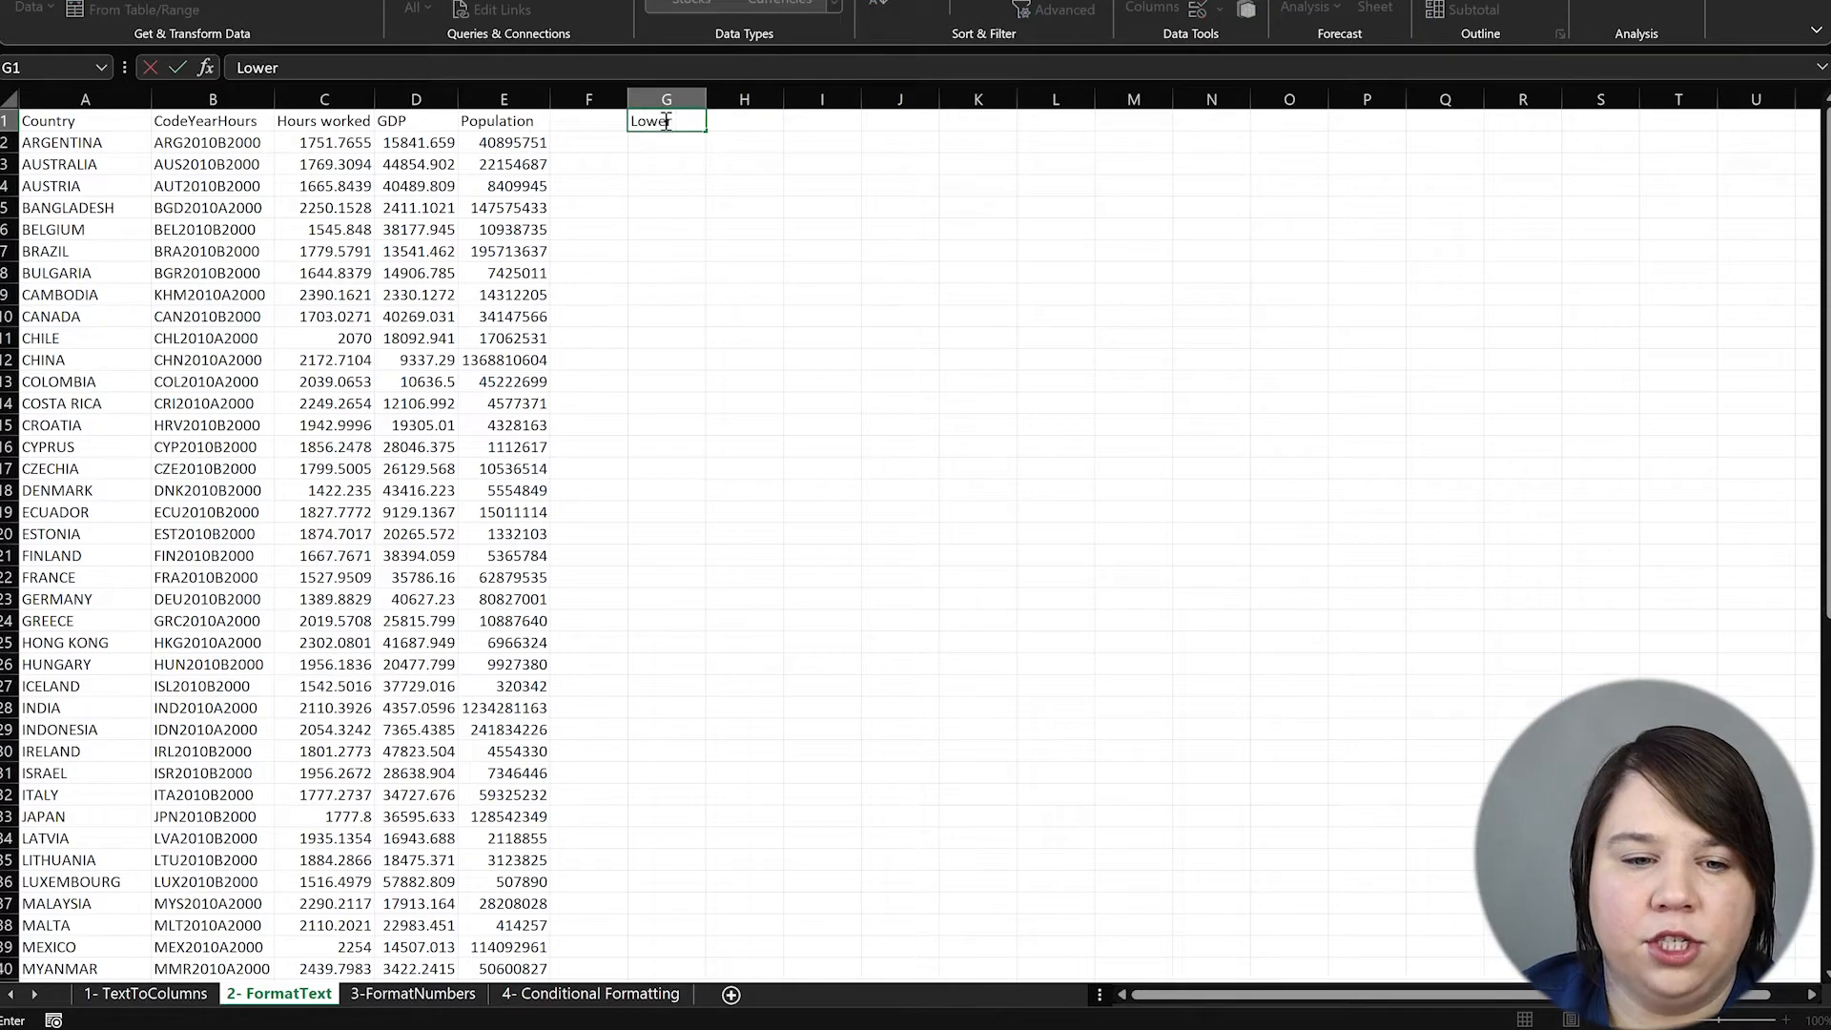
key("Tab")
type("Upp")
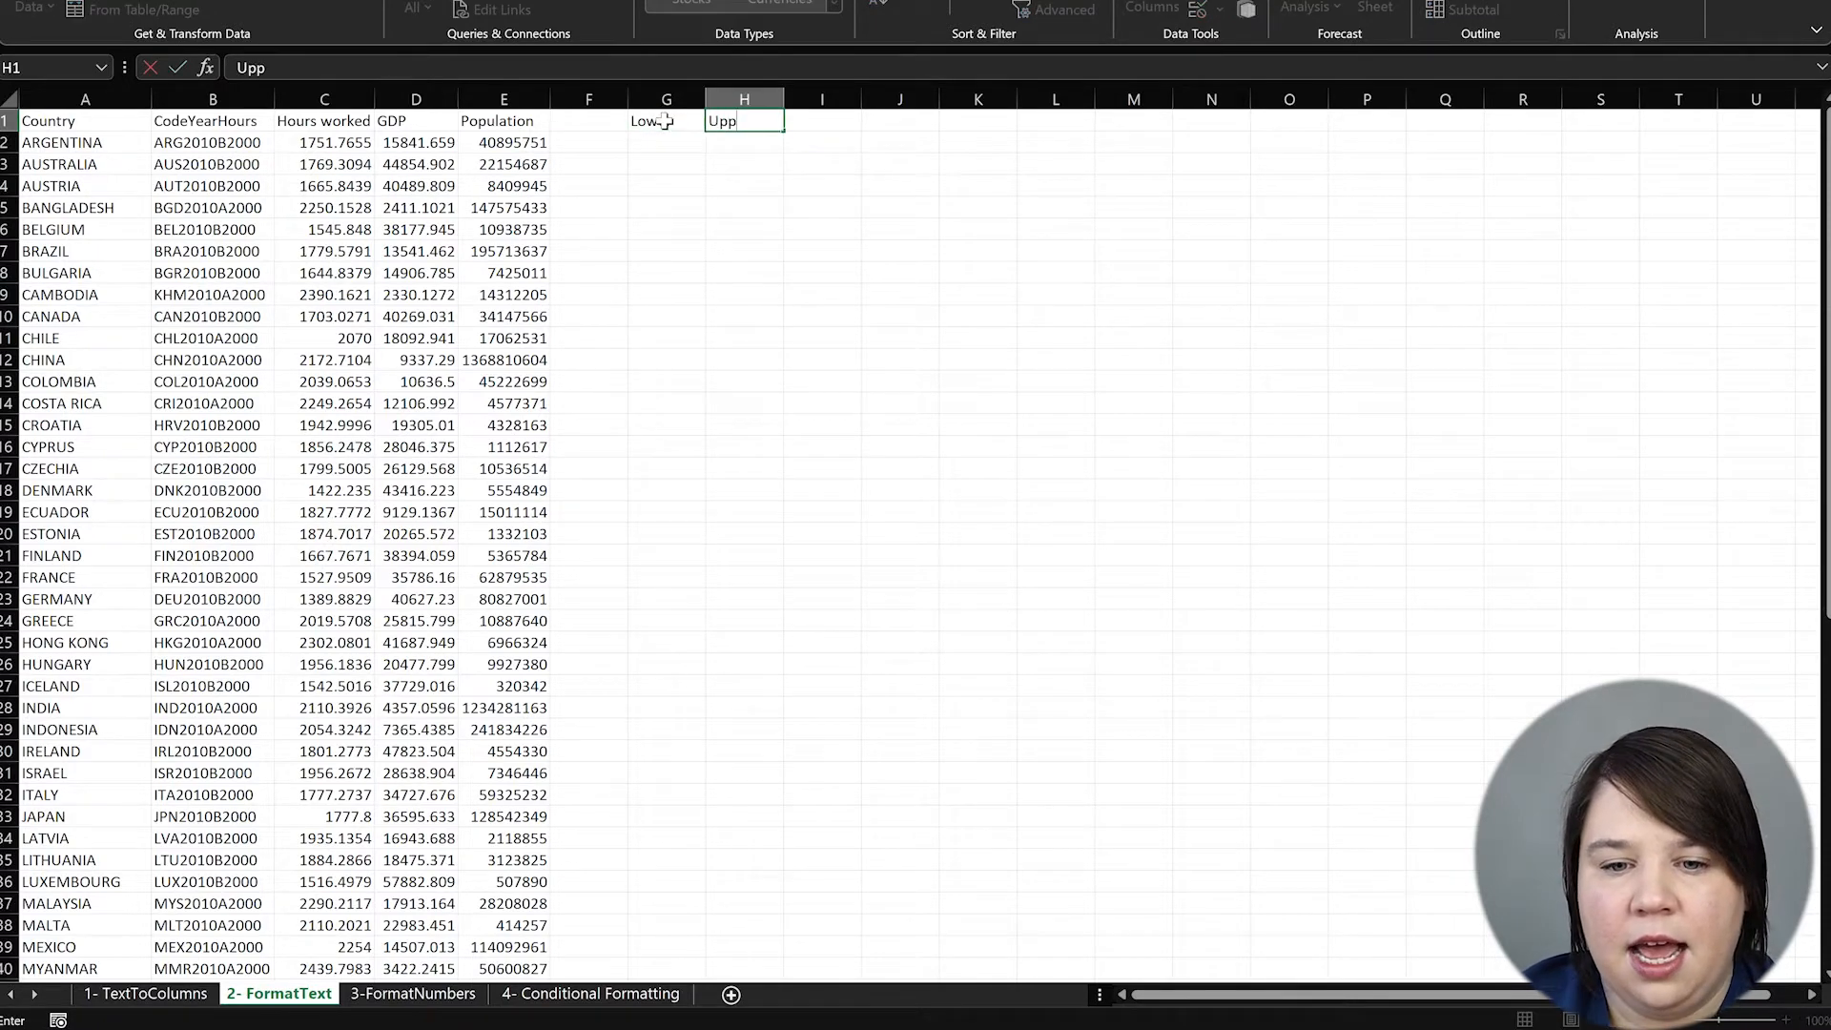
type("er")
key("Tab")
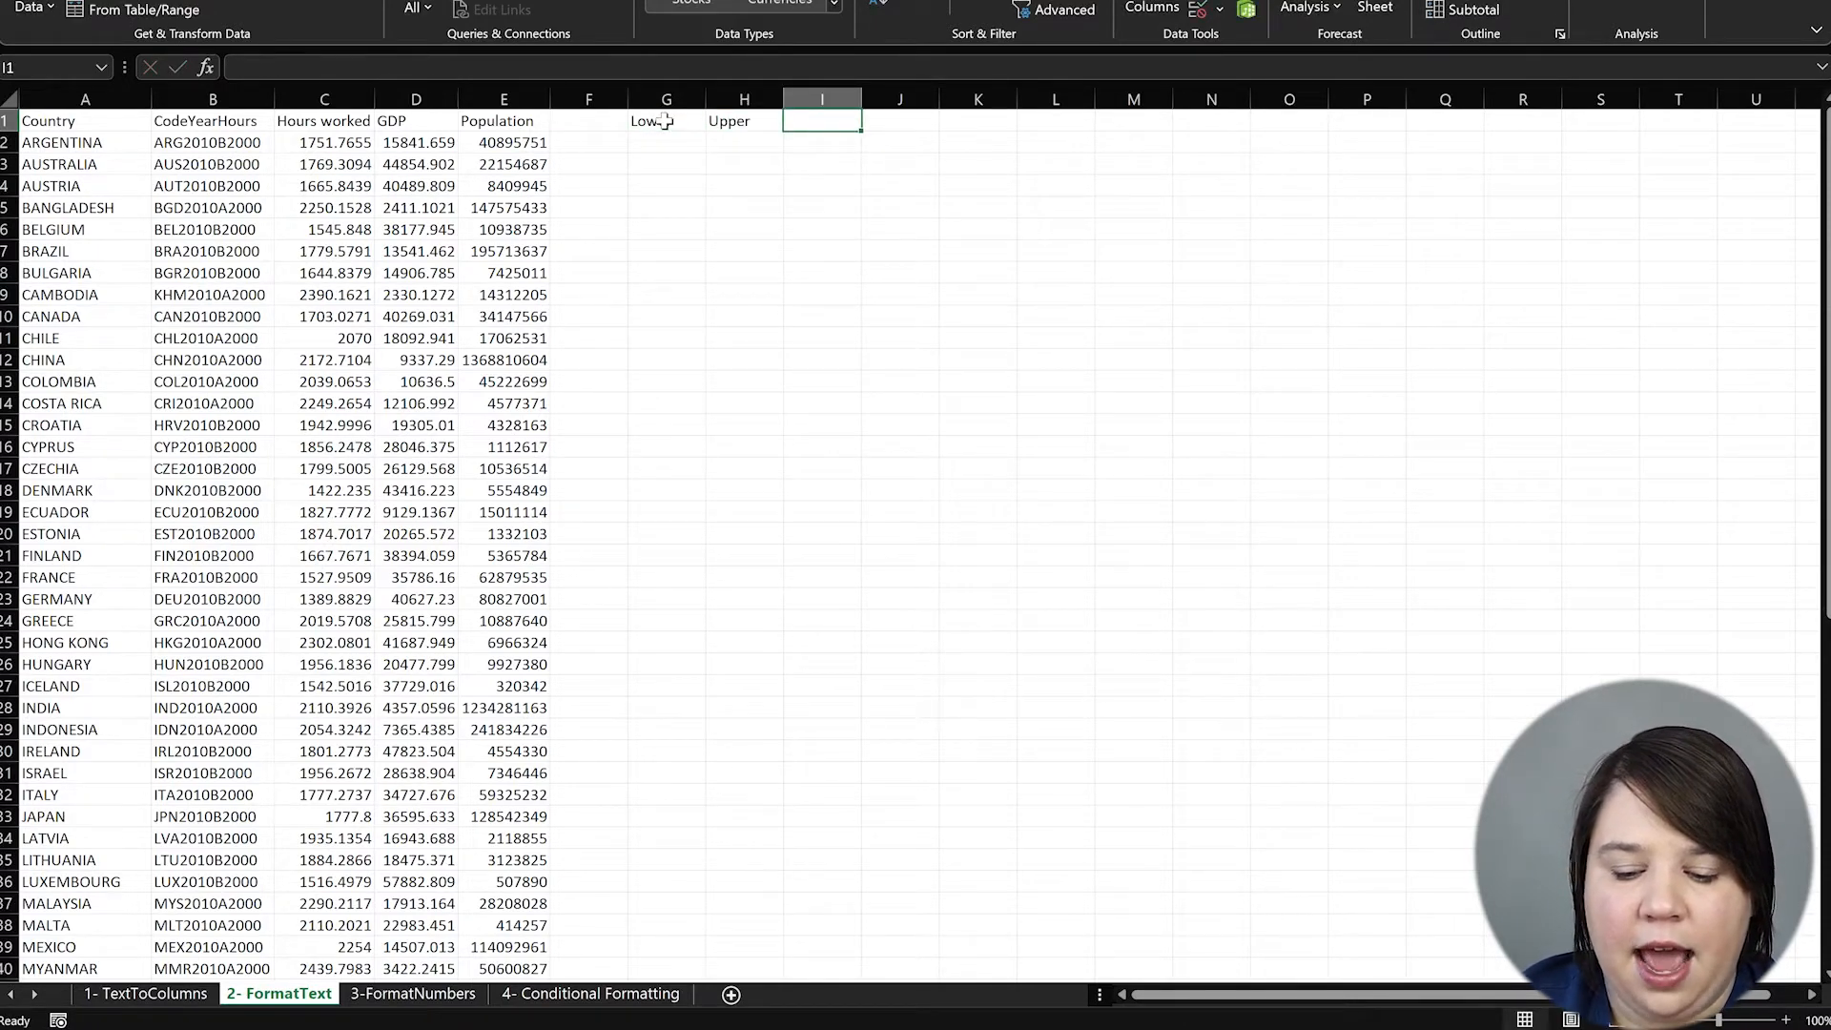
type("Proper")
key("Return")
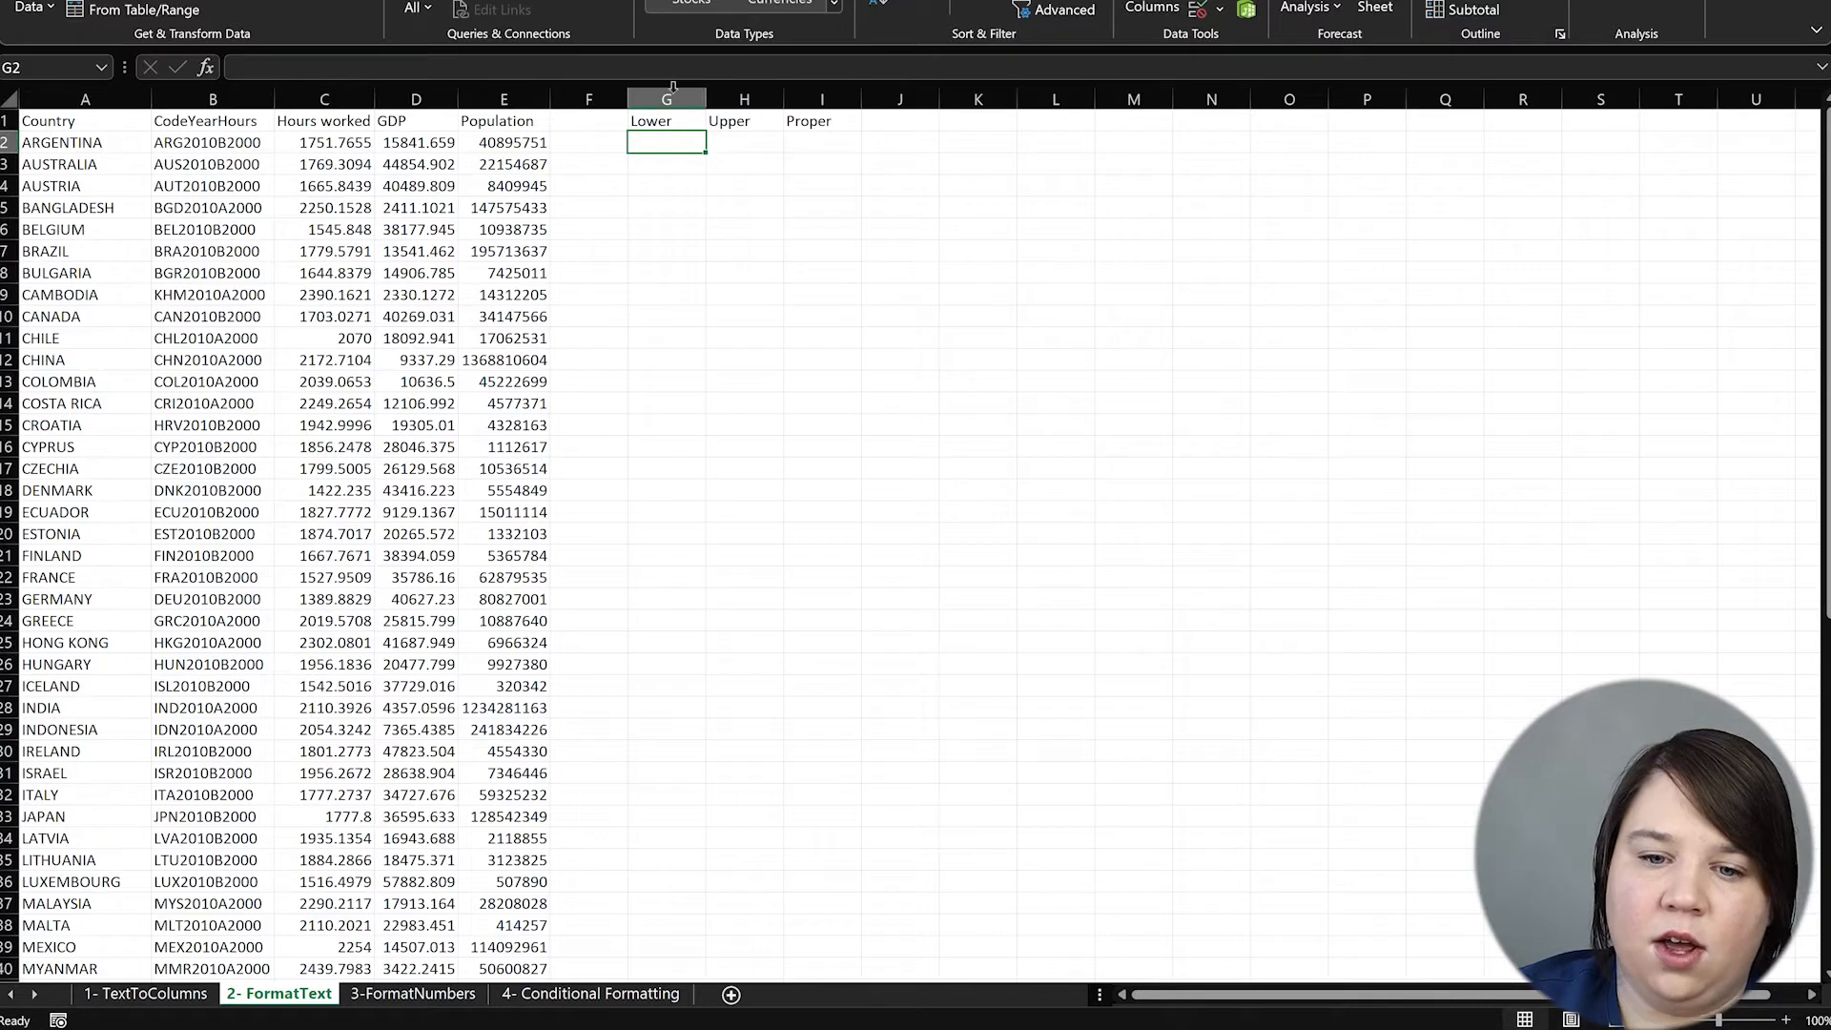
left_click(766, 120)
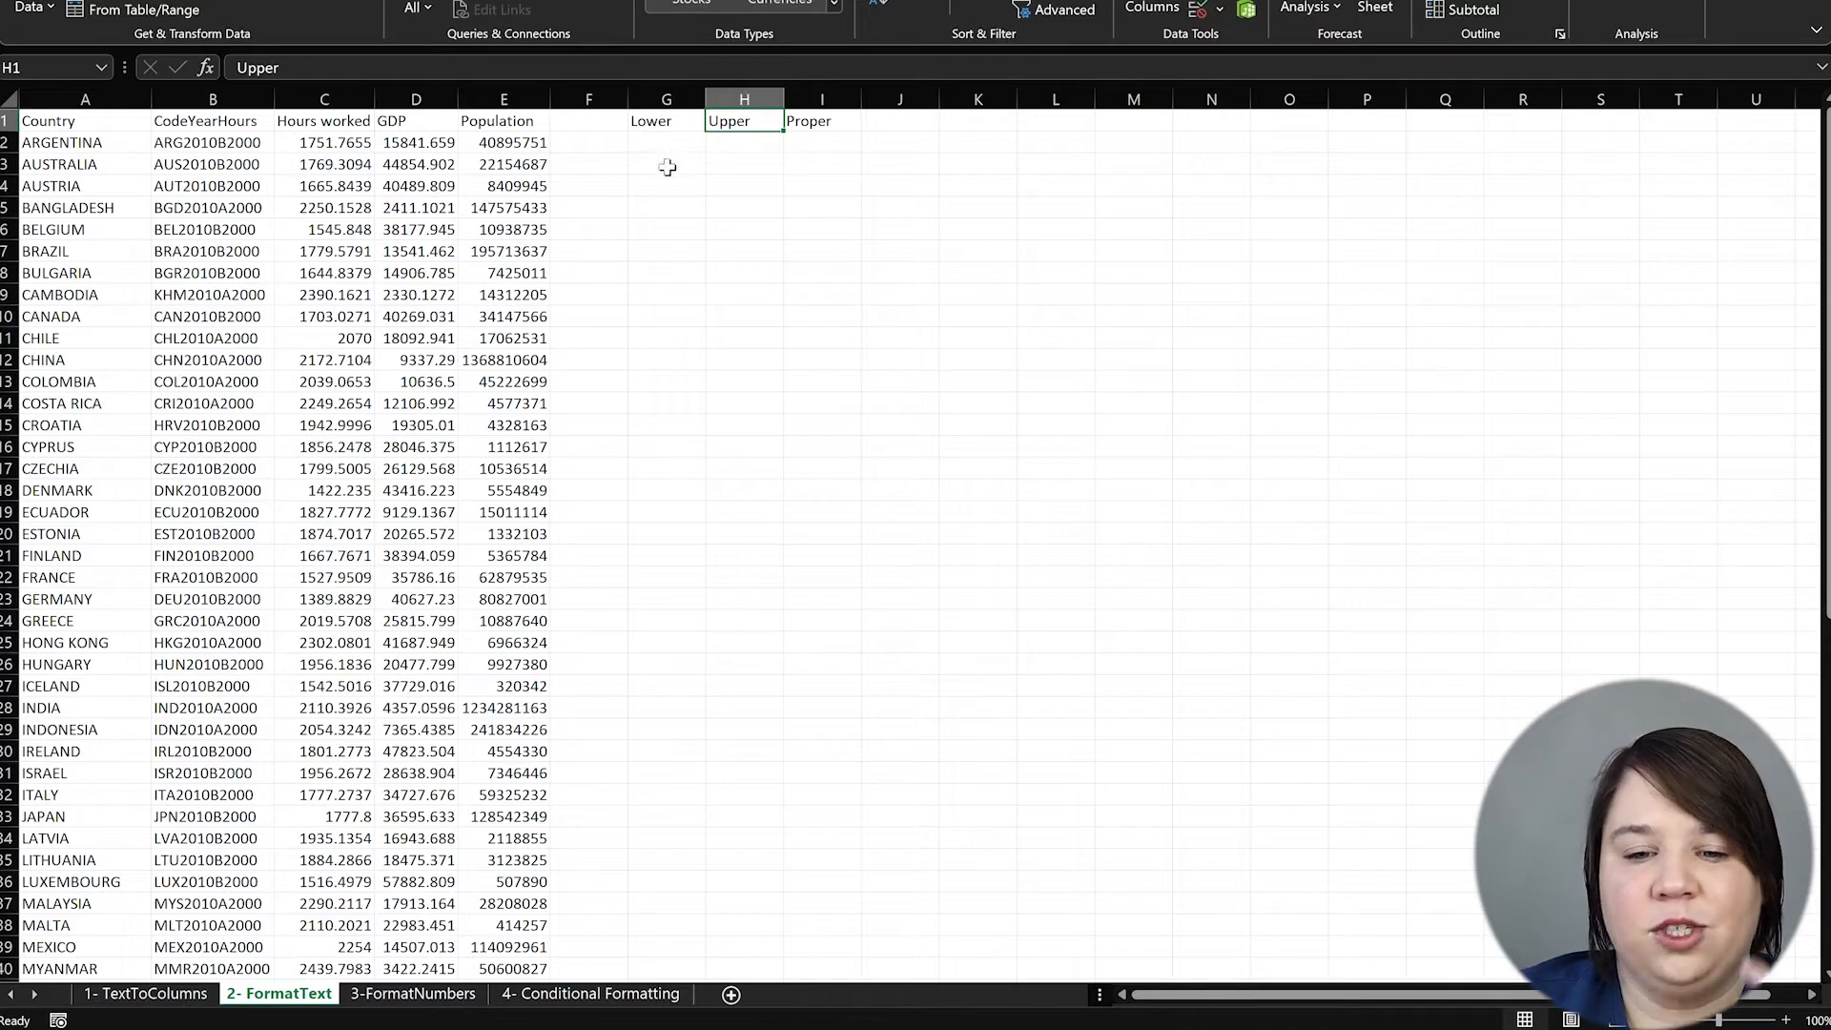
left_click(808, 119)
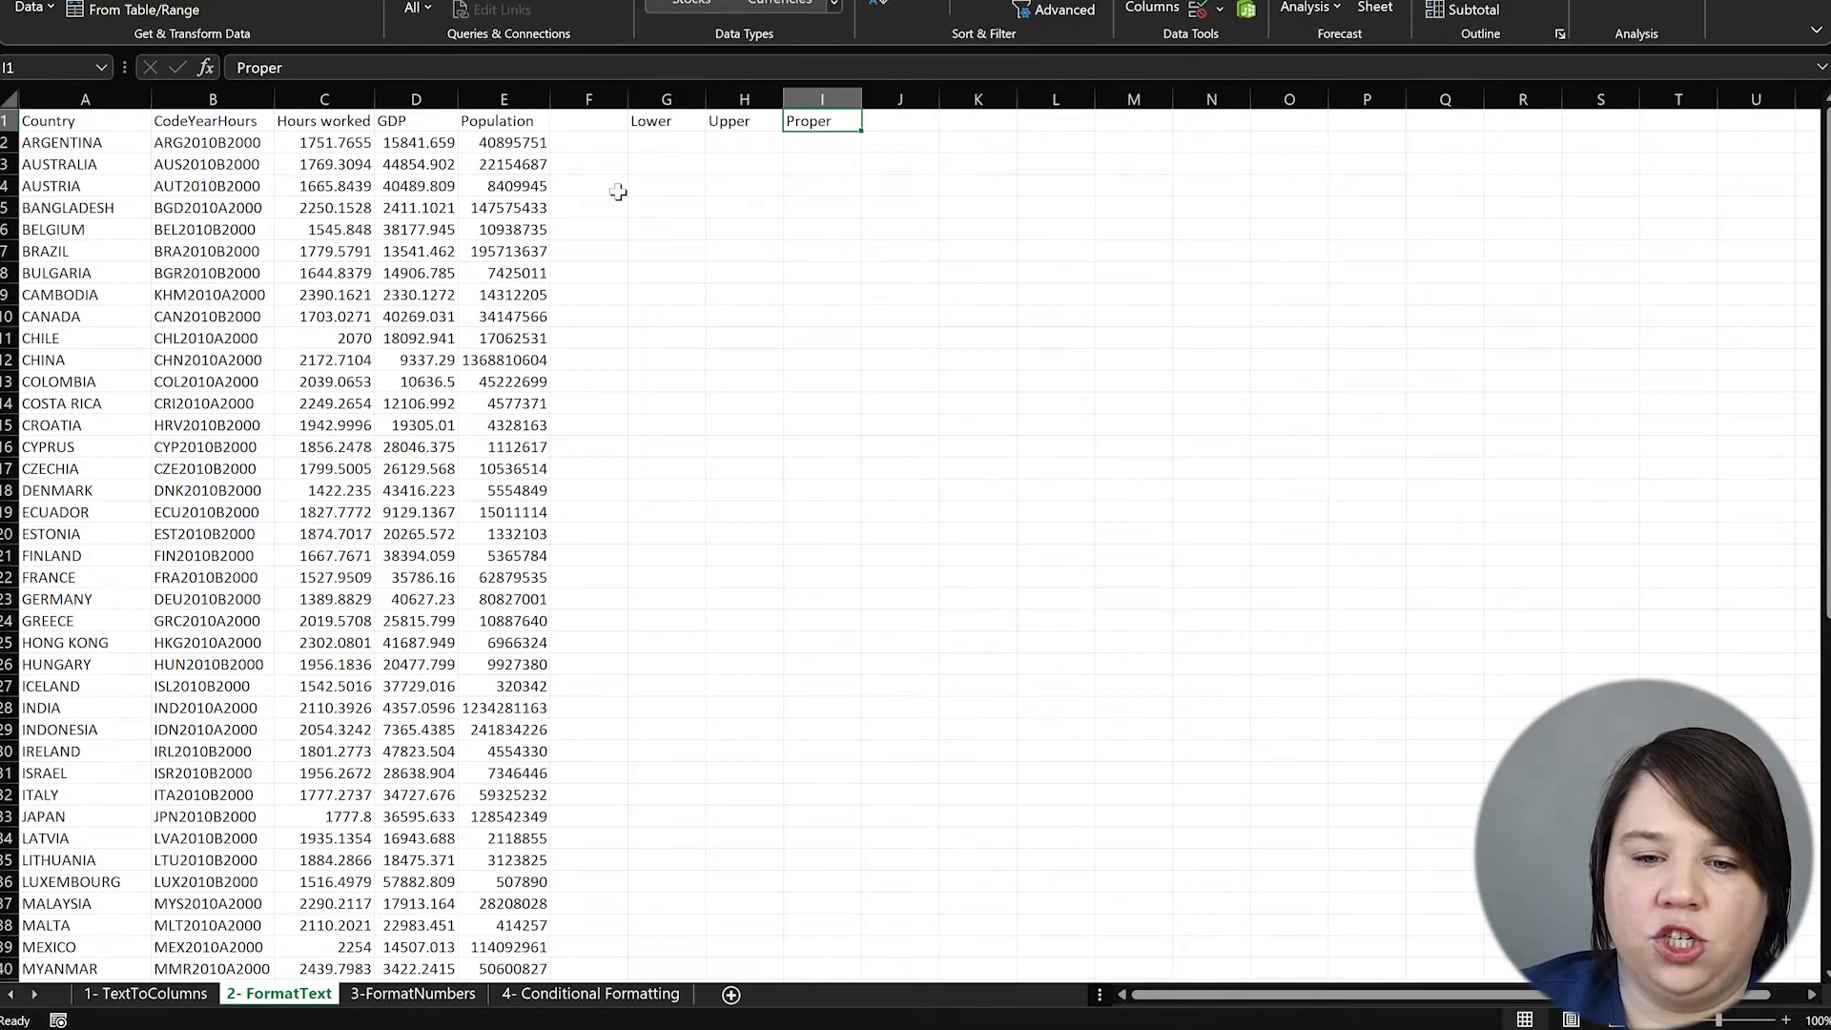
Enter the formula =LOWER(A2) in G2 to convert the first country name to lowercase
left_click(650, 136)
type("=")
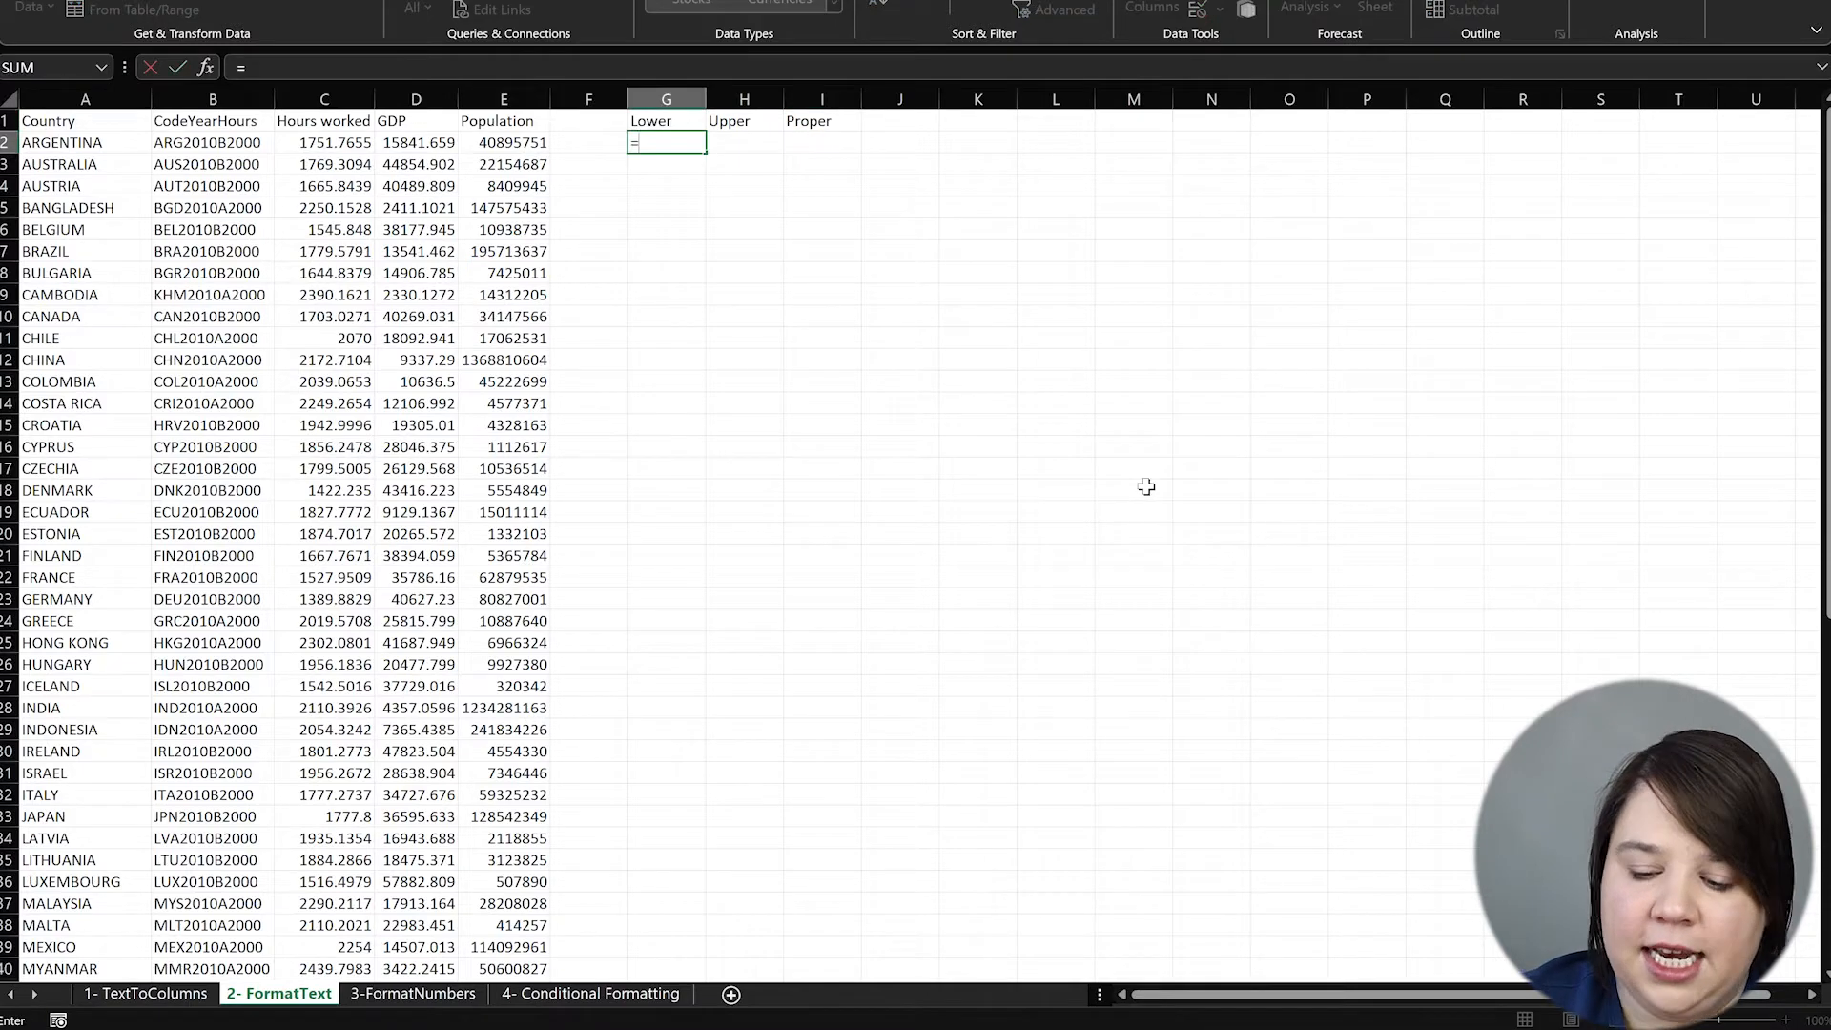
type("lower")
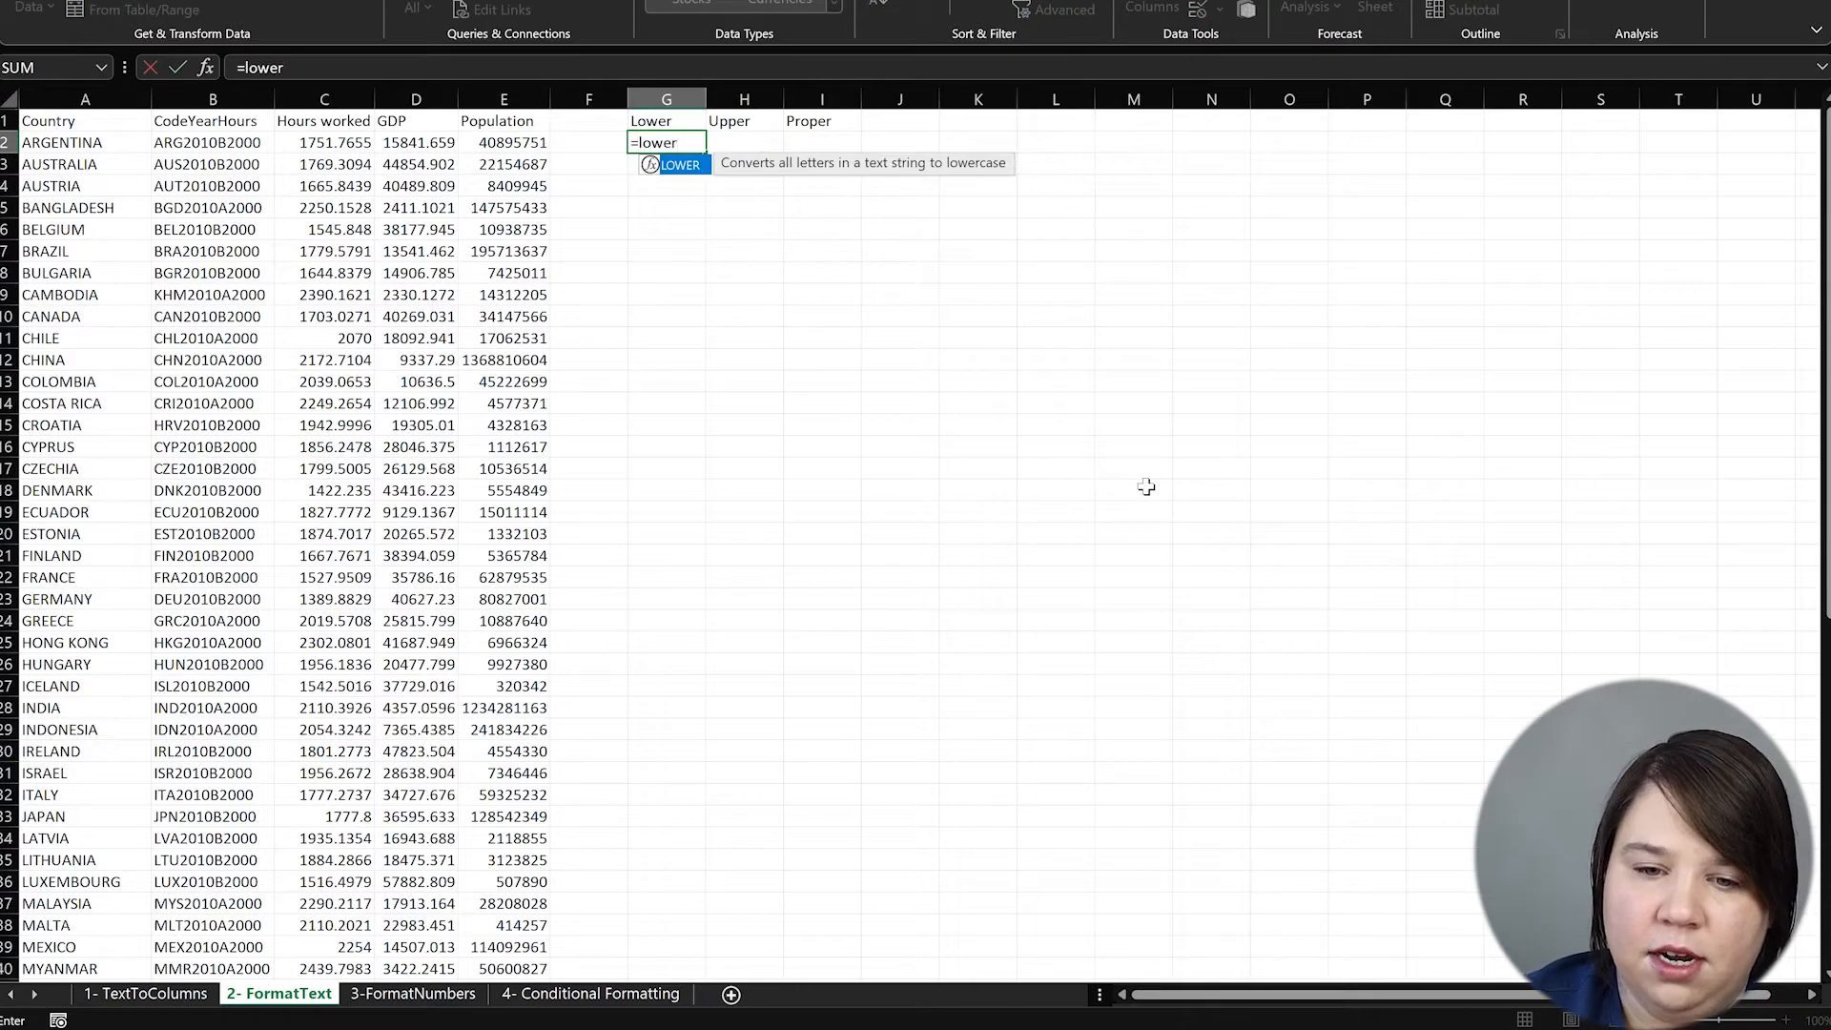
type("(")
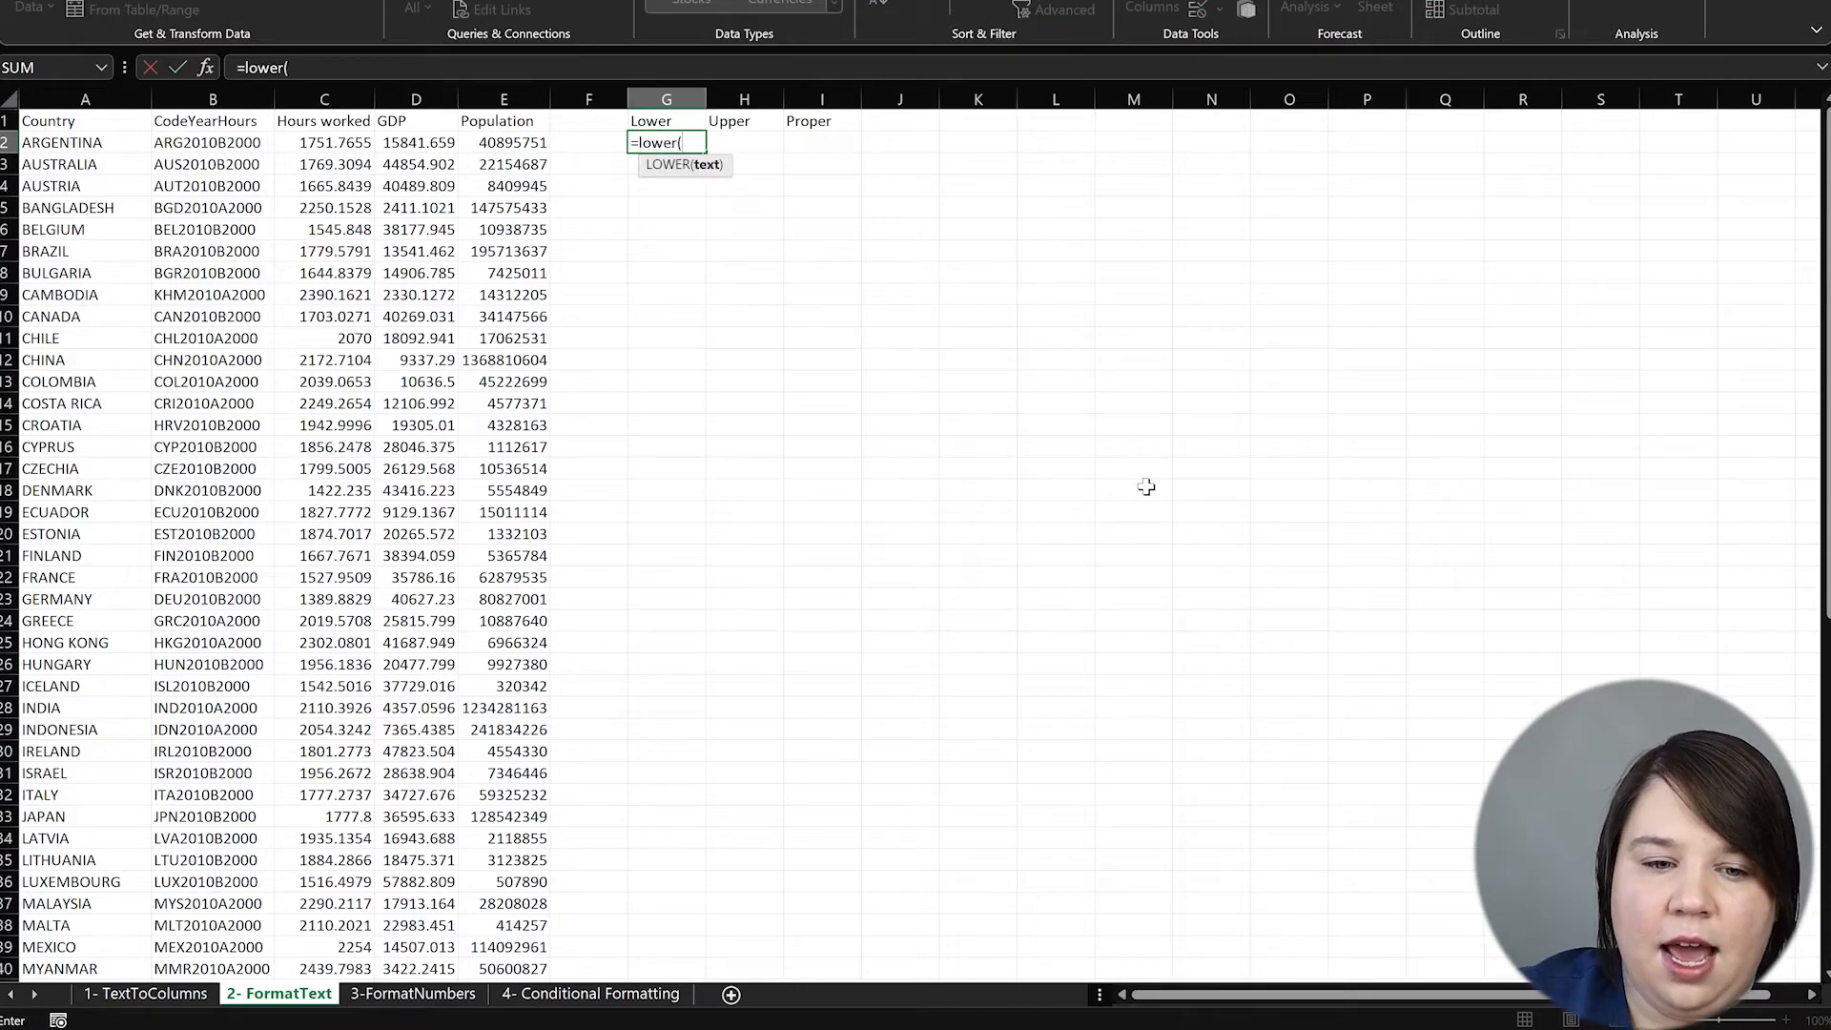
left_click(88, 143)
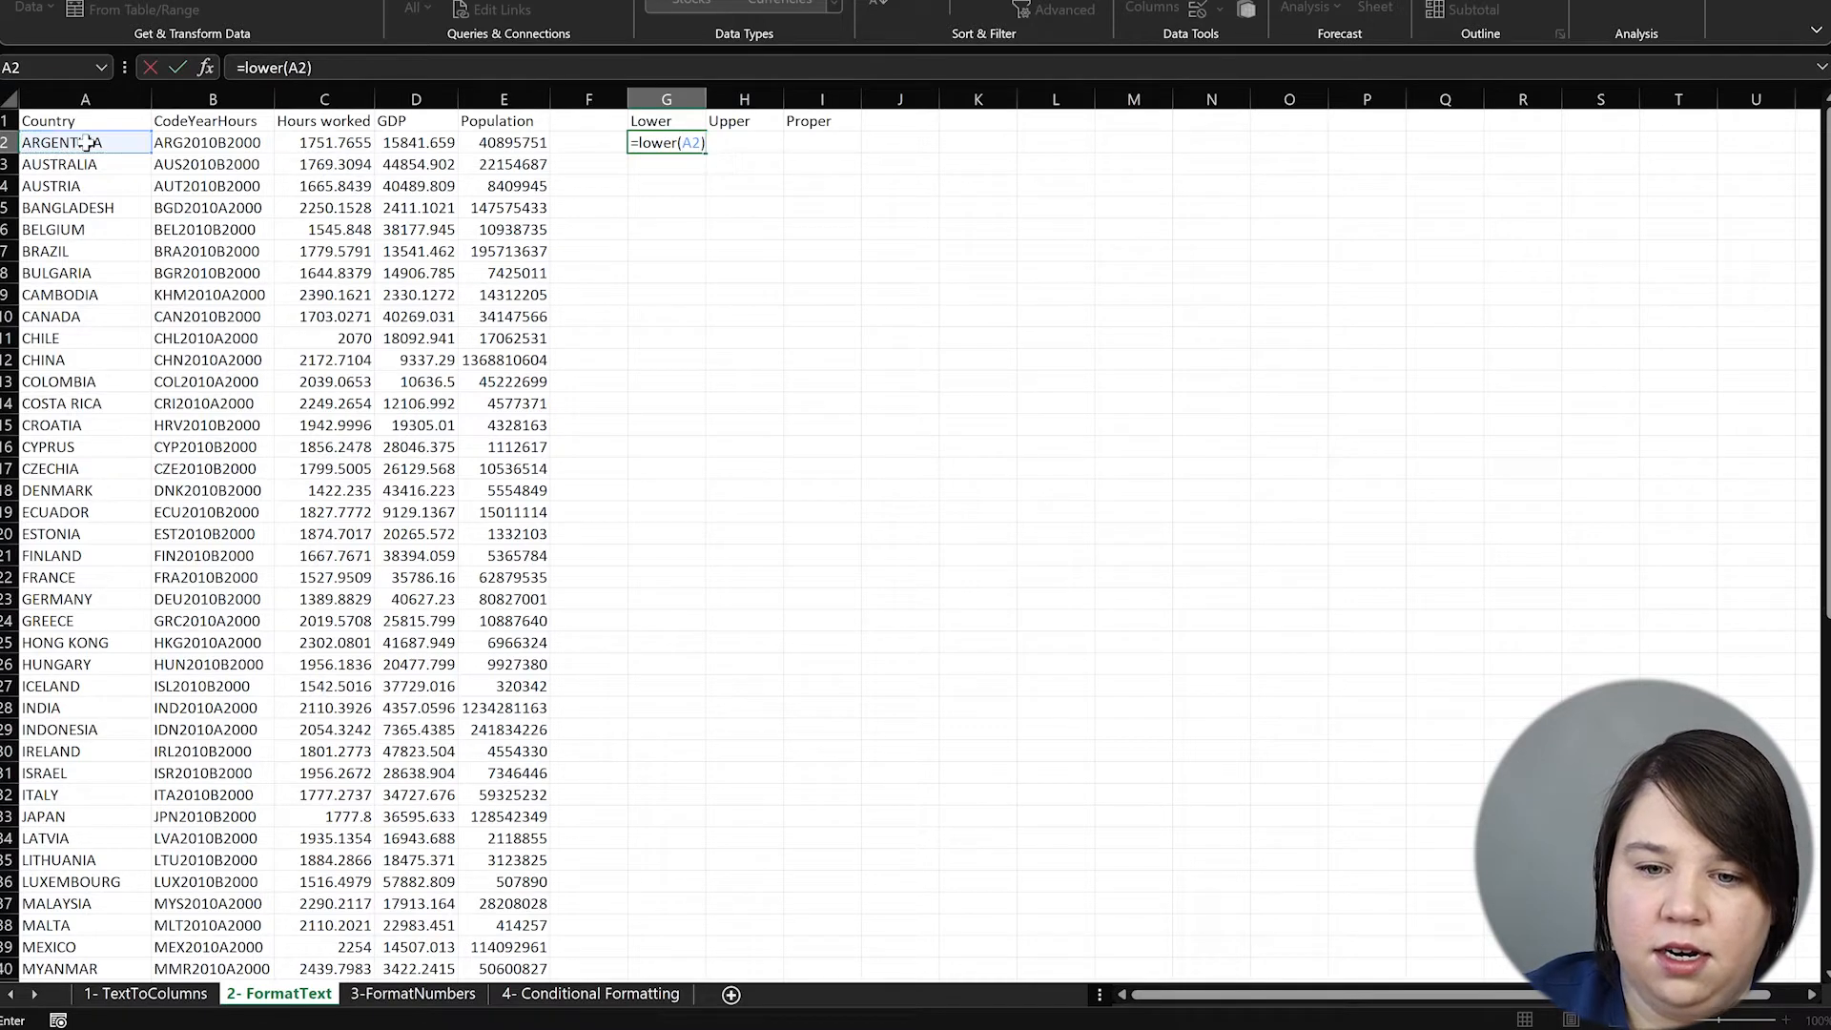
key("Return")
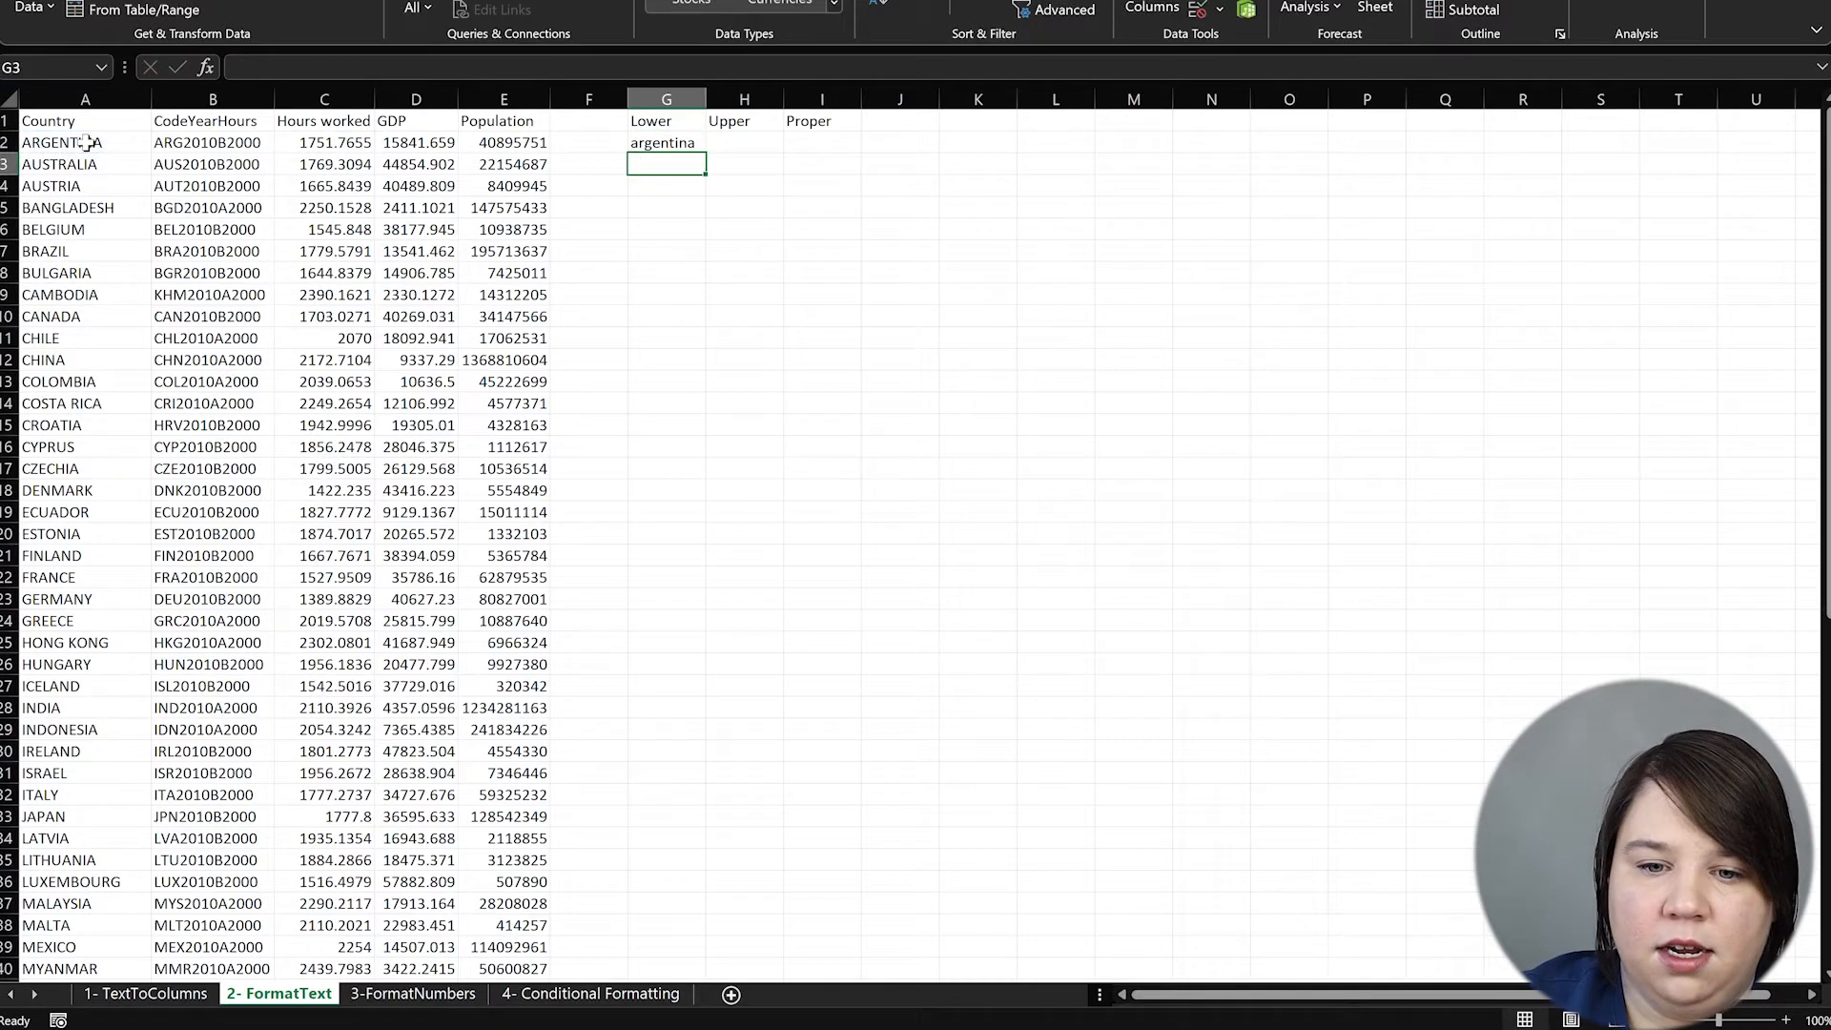
Delete the empty column F between Population and Lower, and fill the LOWER formula down for all countries
left_click(692, 143)
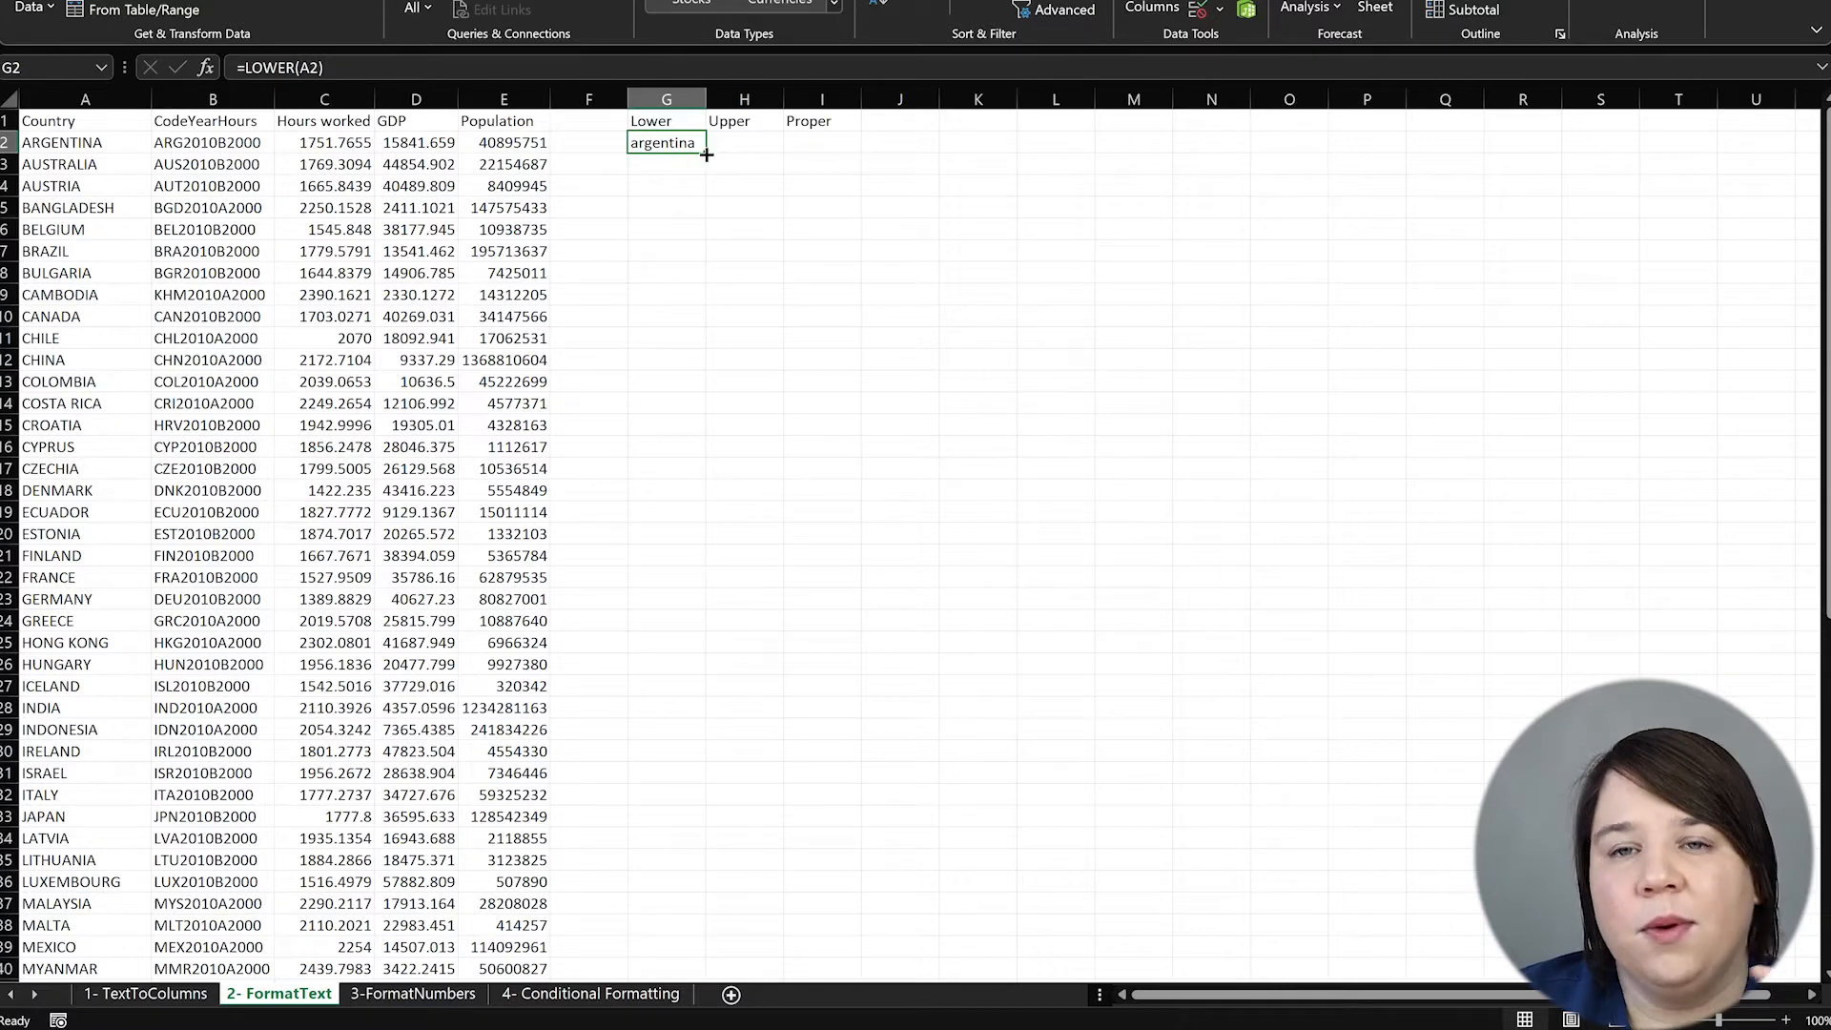
double_click(707, 151)
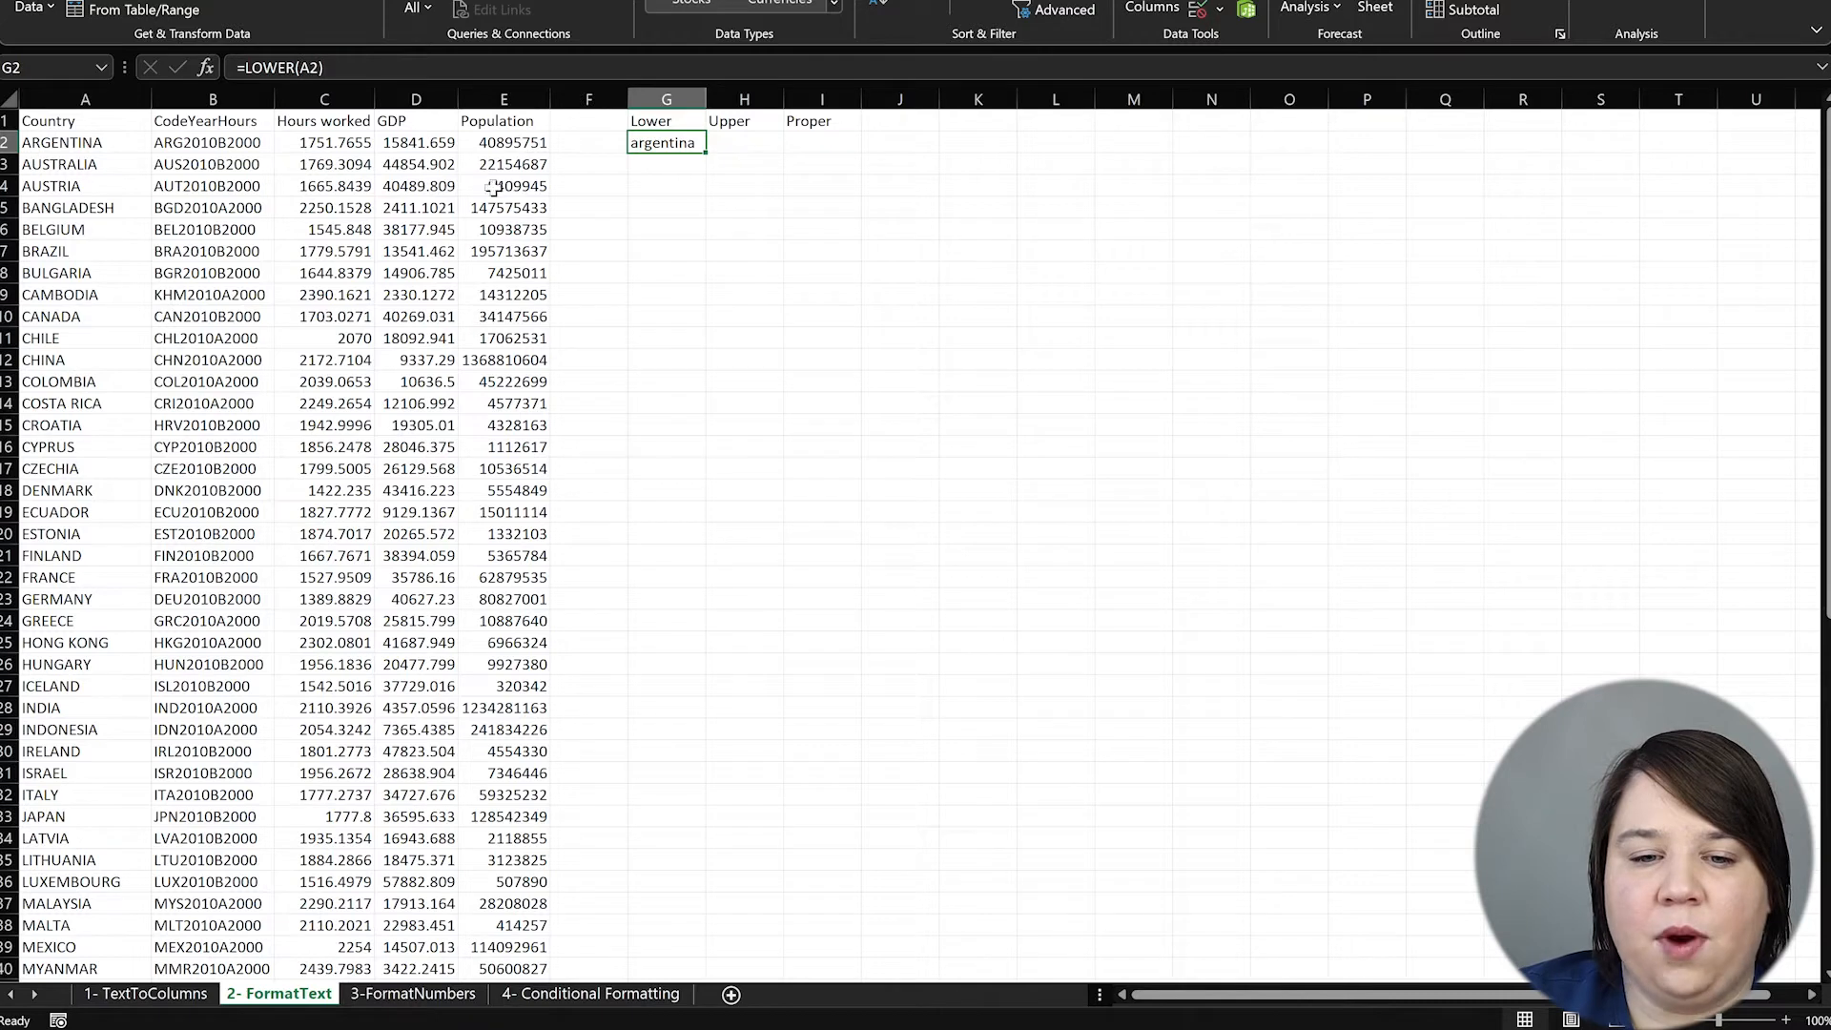
right_click(584, 97)
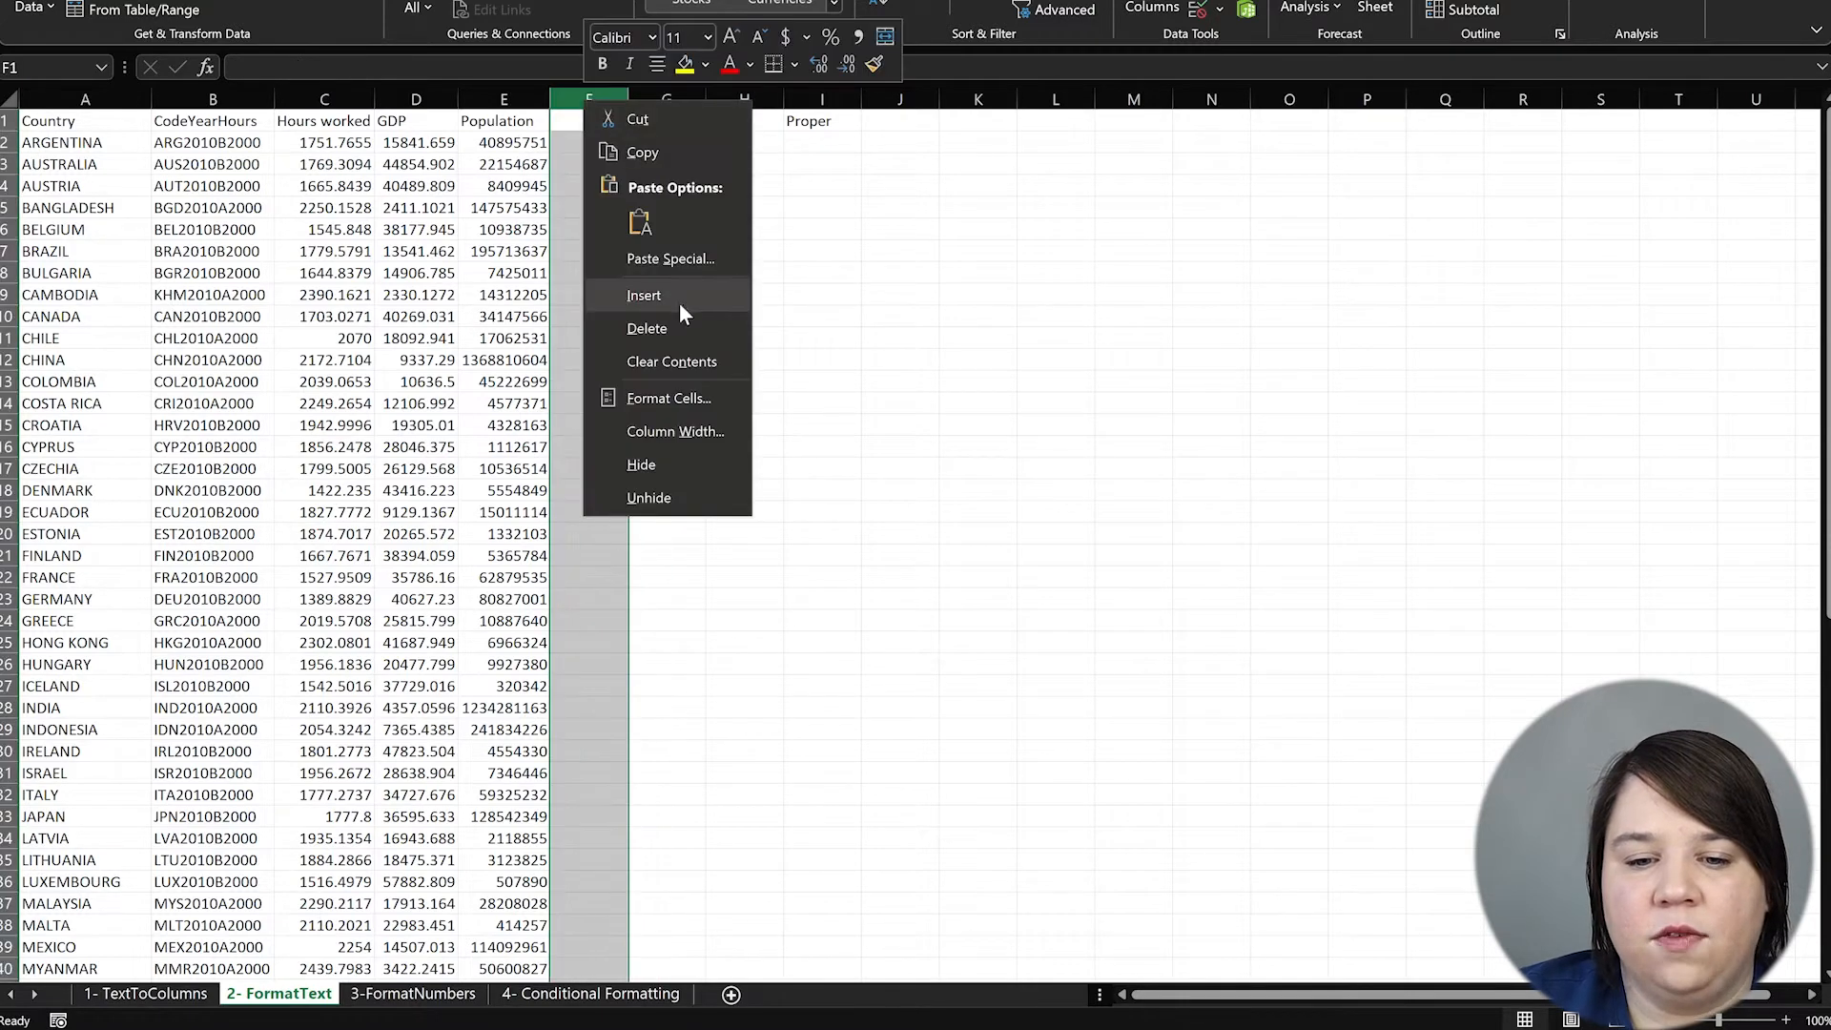
left_click(831, 346)
key("ctrl+minus")
left_click(609, 143)
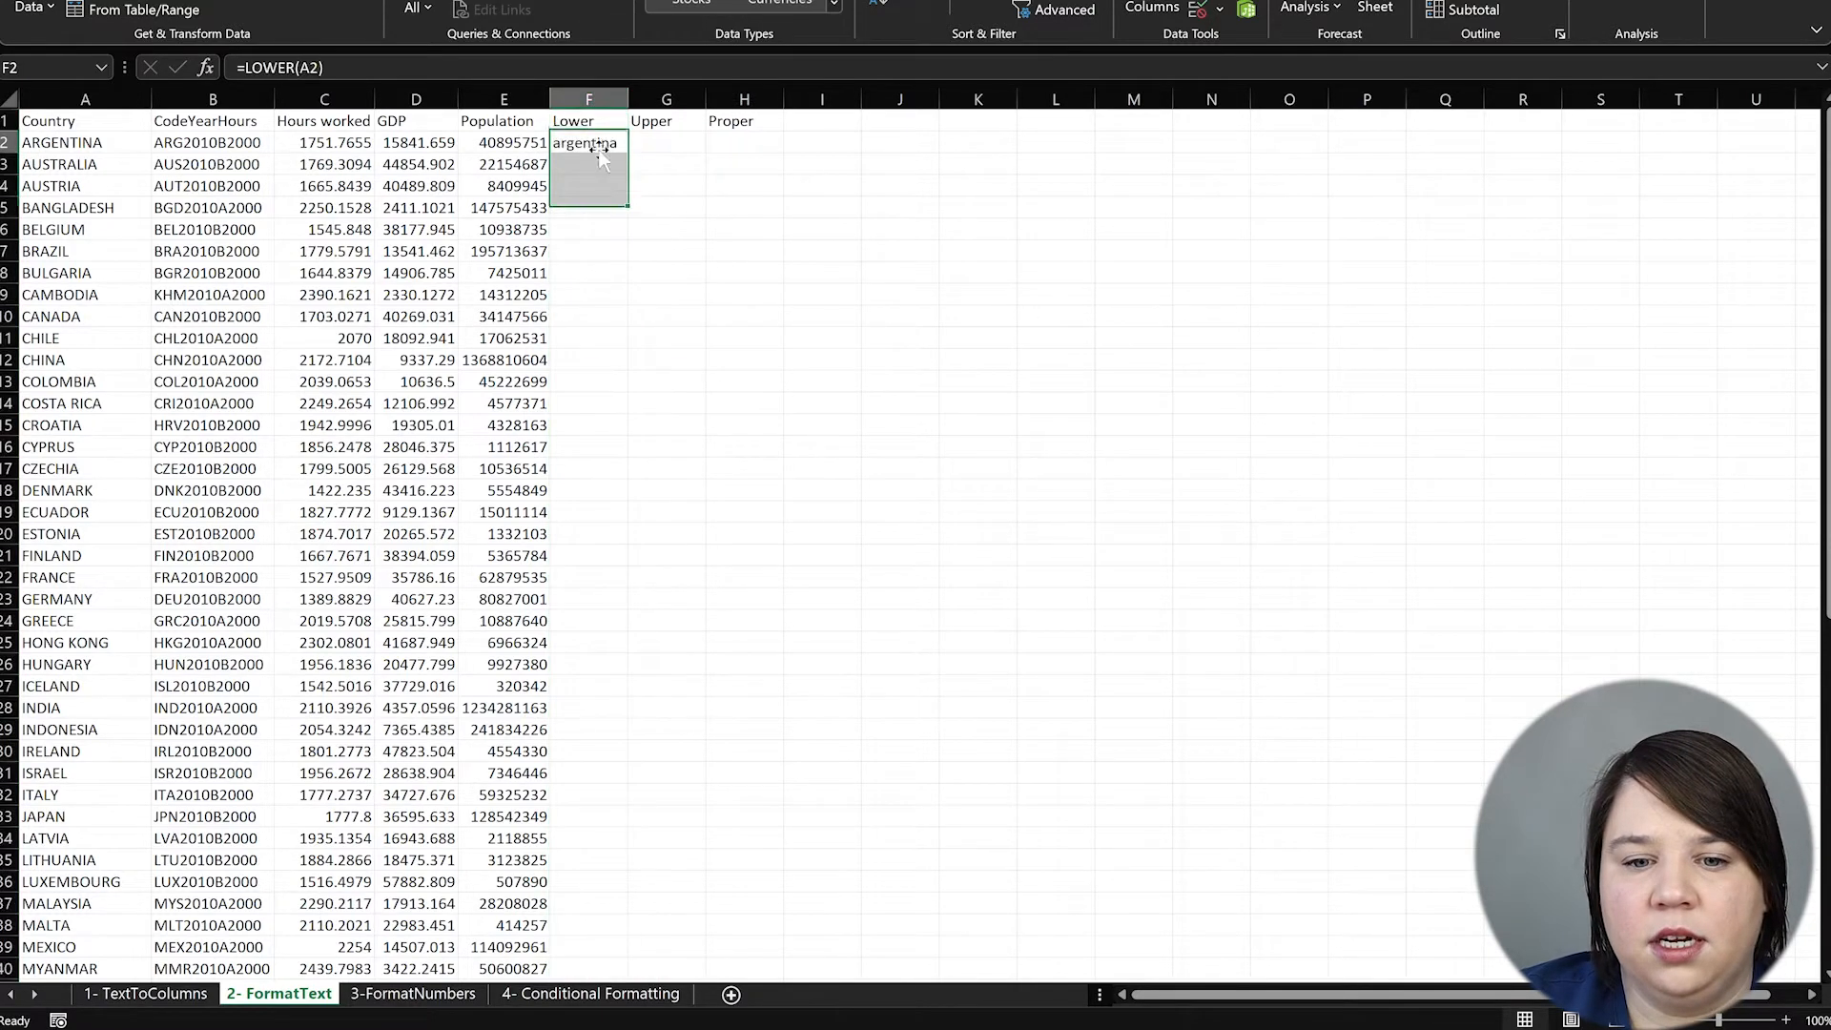
double_click(627, 151)
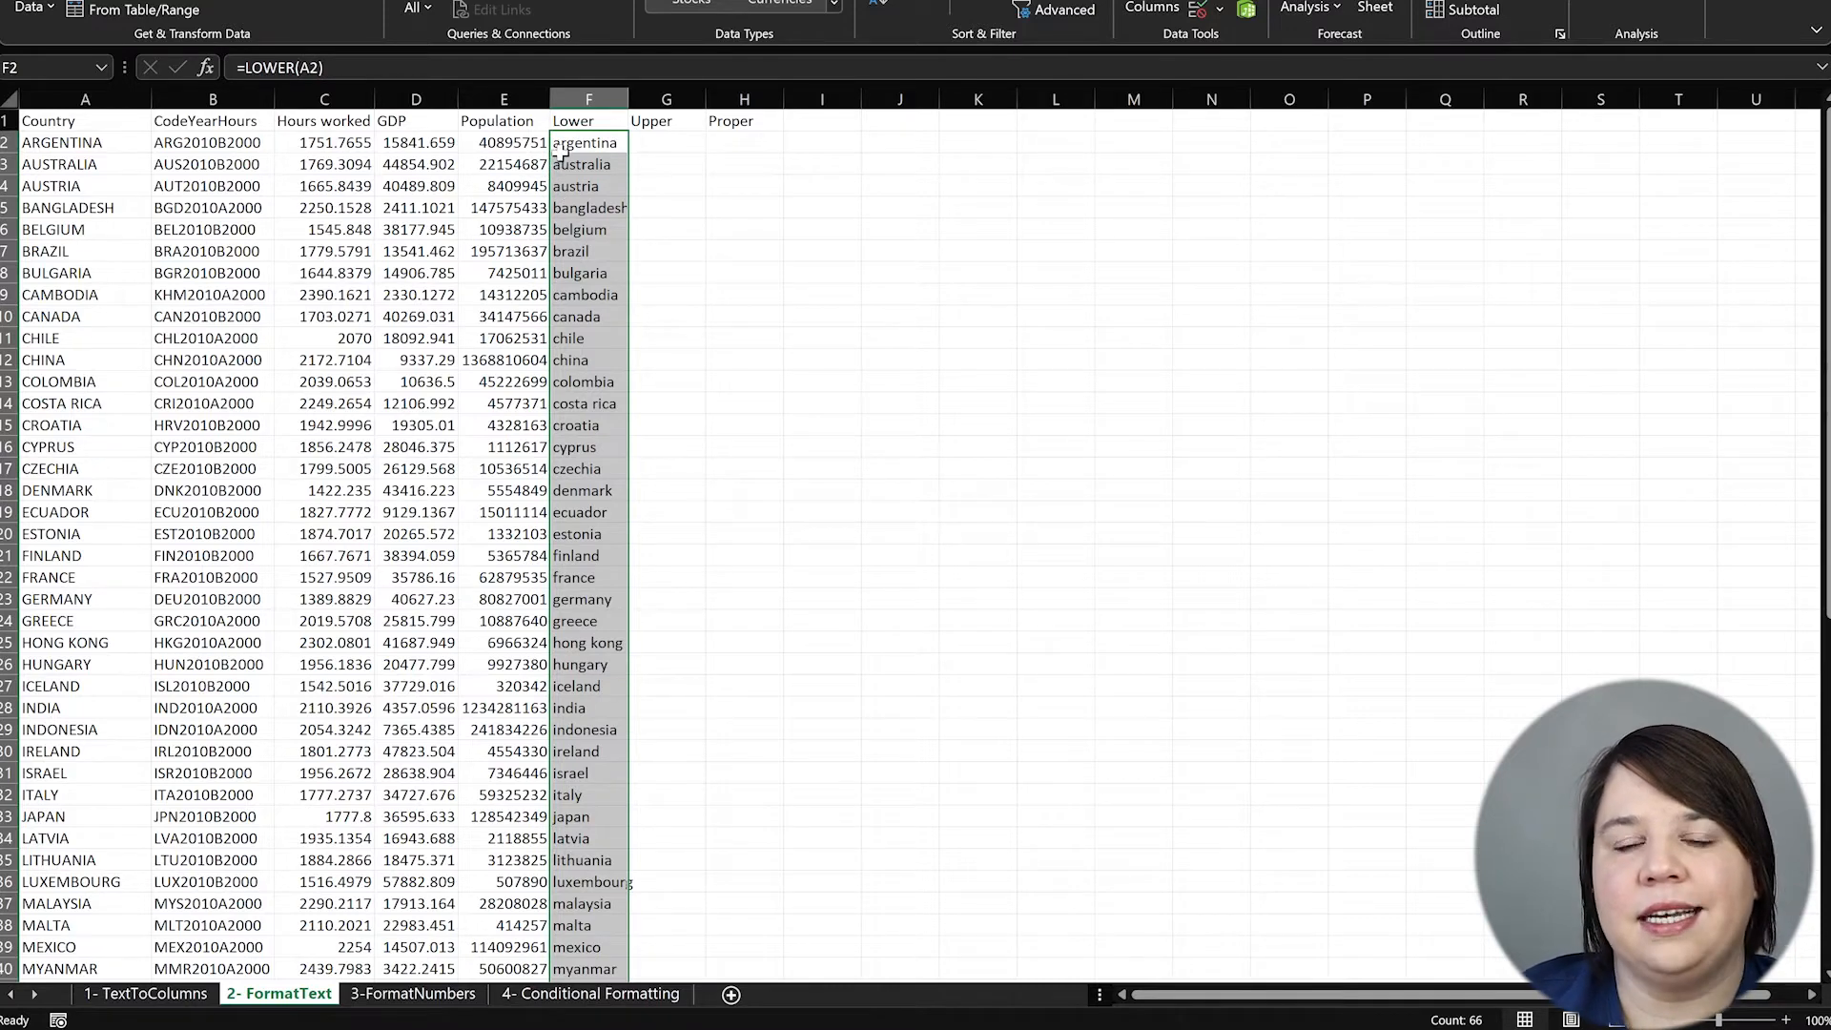
Enter the formula =UPPER(A2) in G2 under the Upper header
left_click(665, 142)
type("=U")
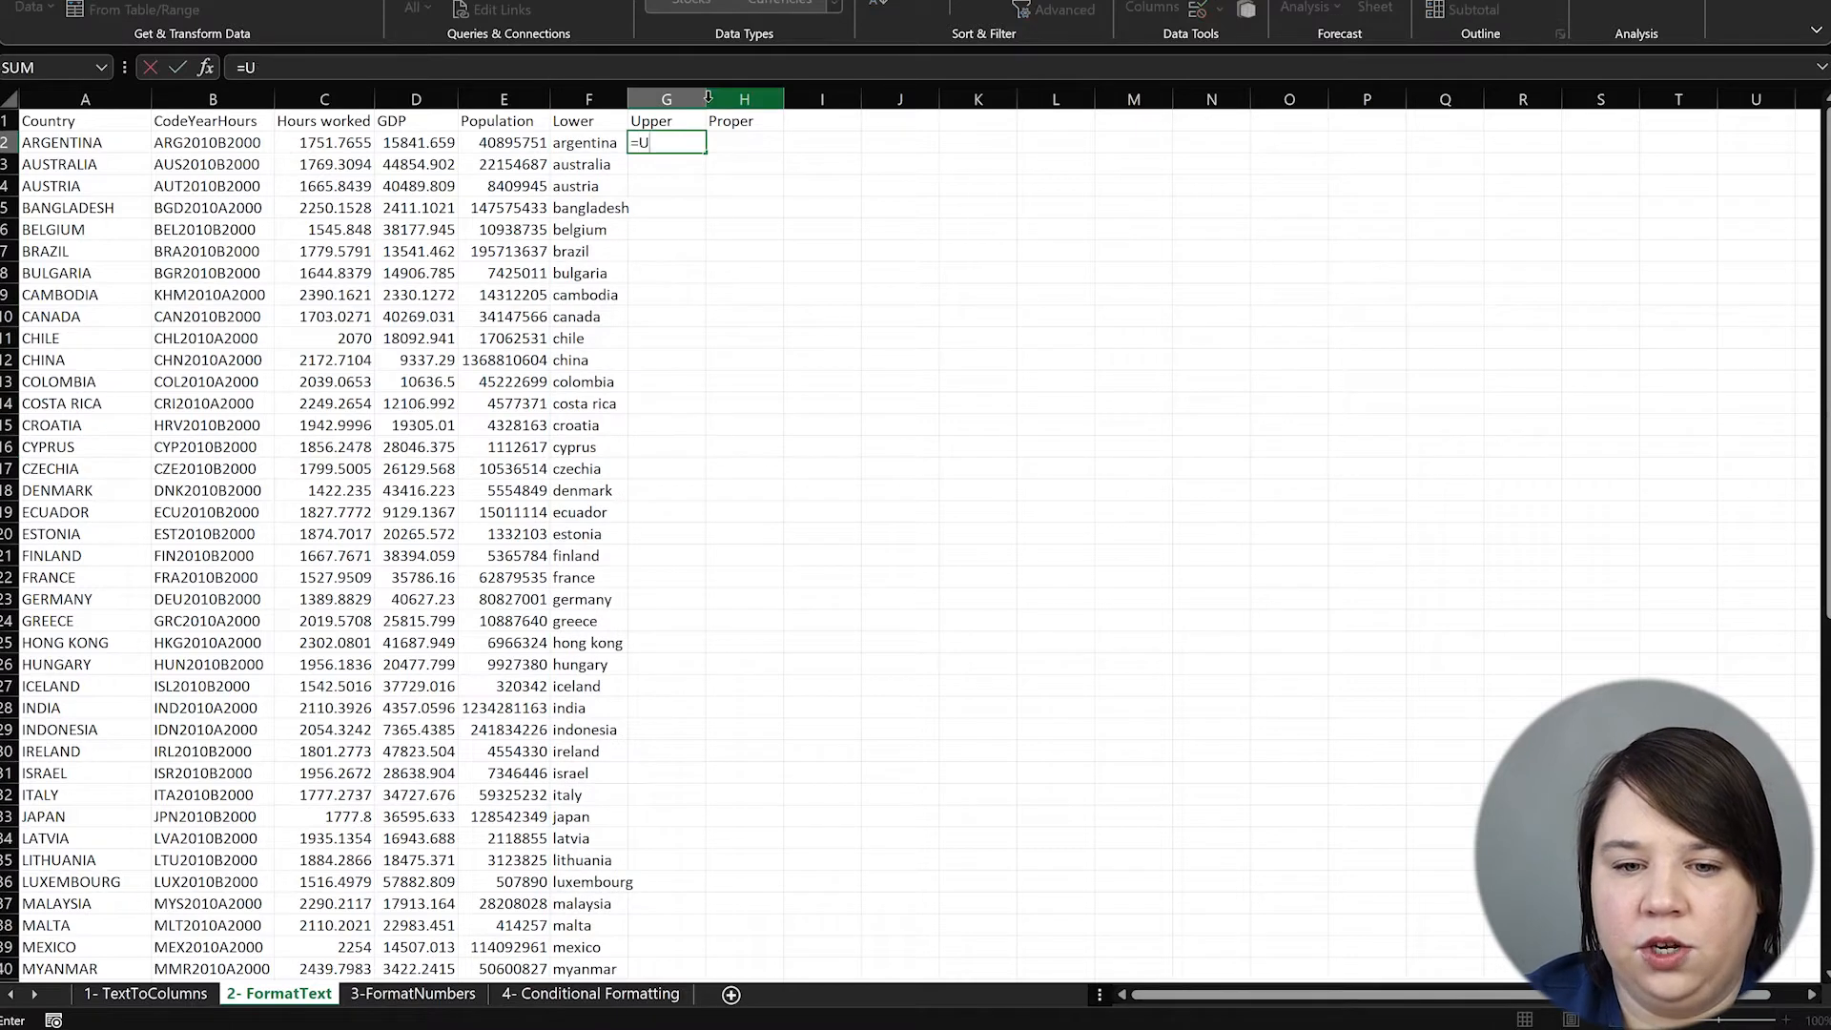
type("pper(")
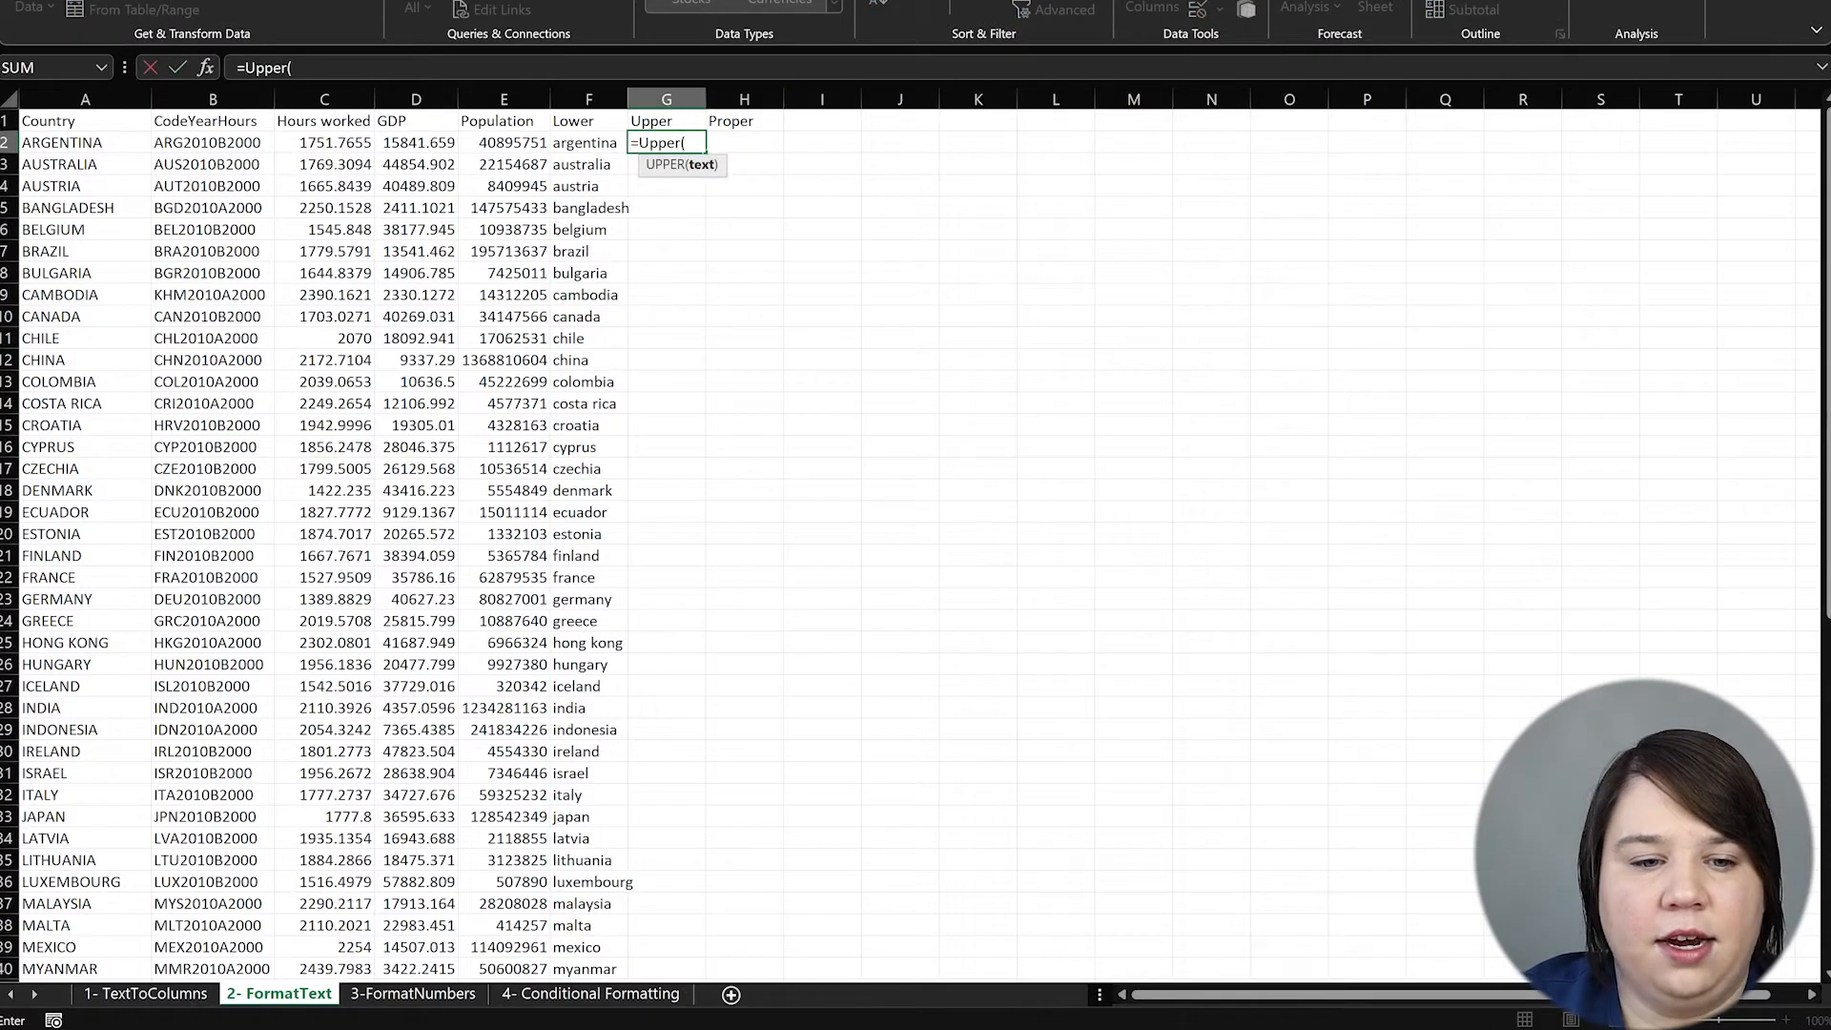
left_click(96, 142)
type(")")
key("Return")
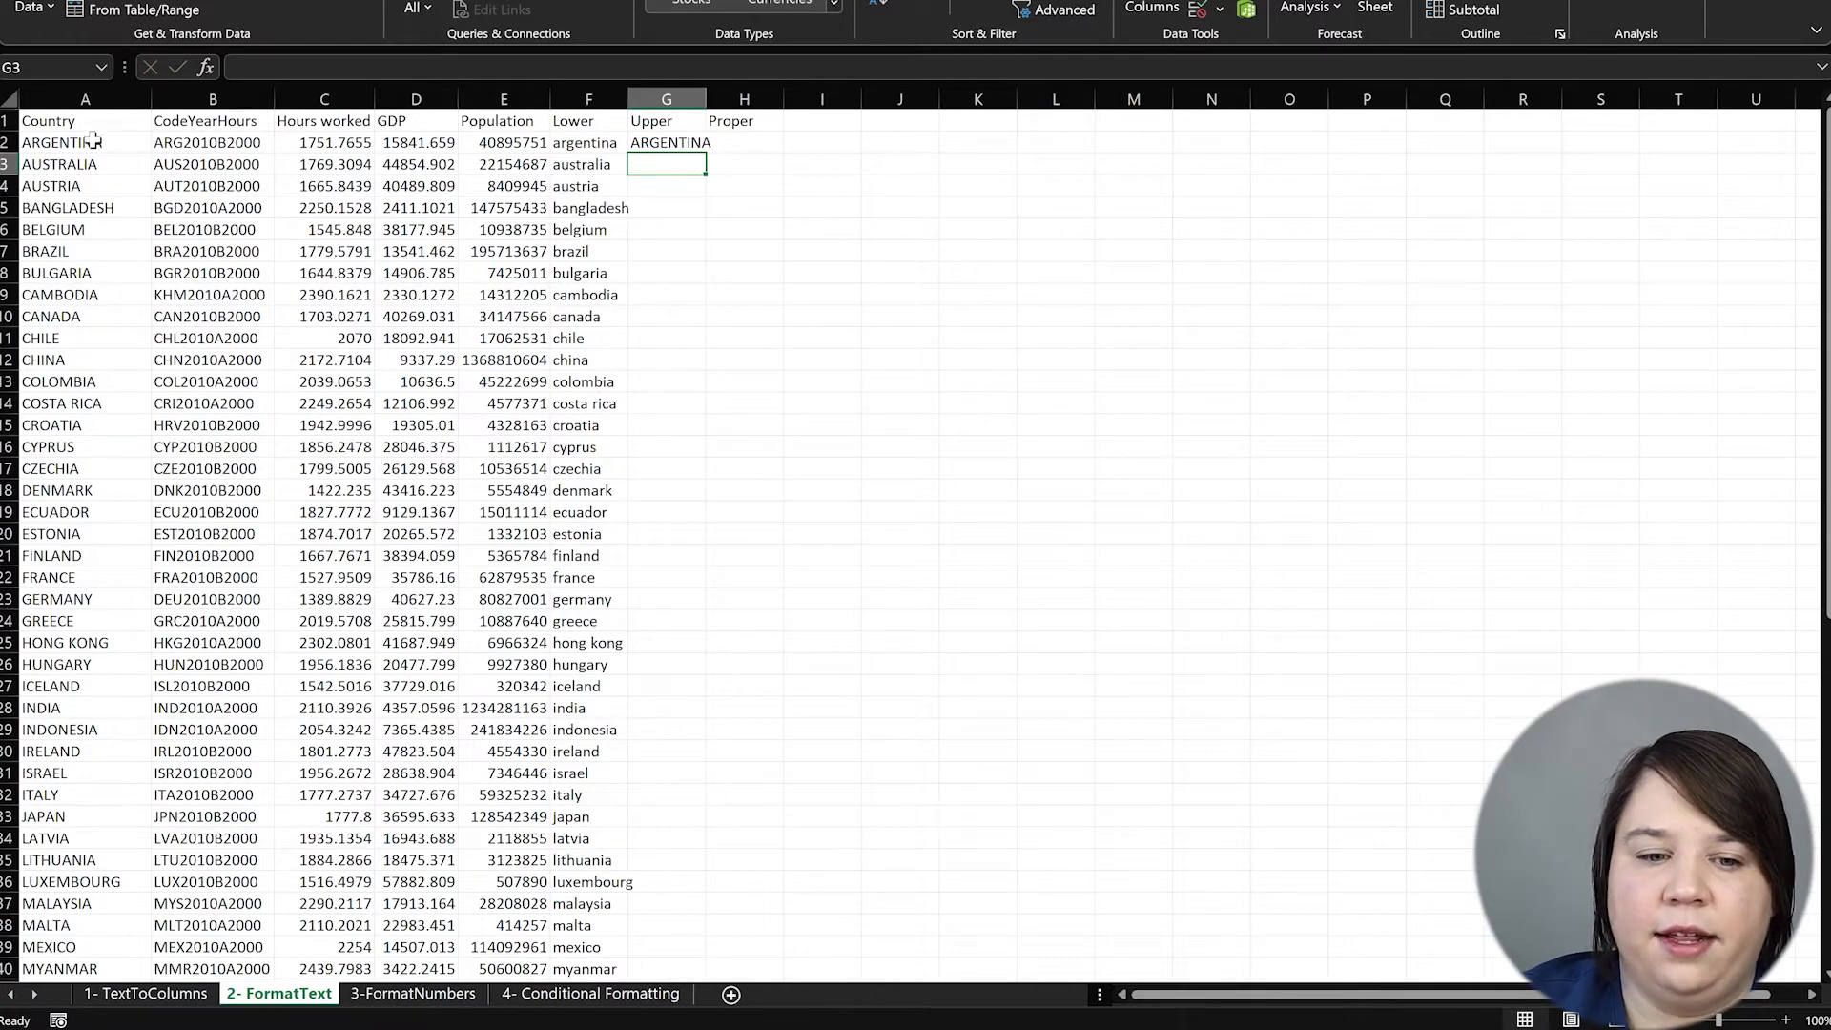
Point the UPPER formula in G2 at the lowercase country name in F2
left_click(672, 143)
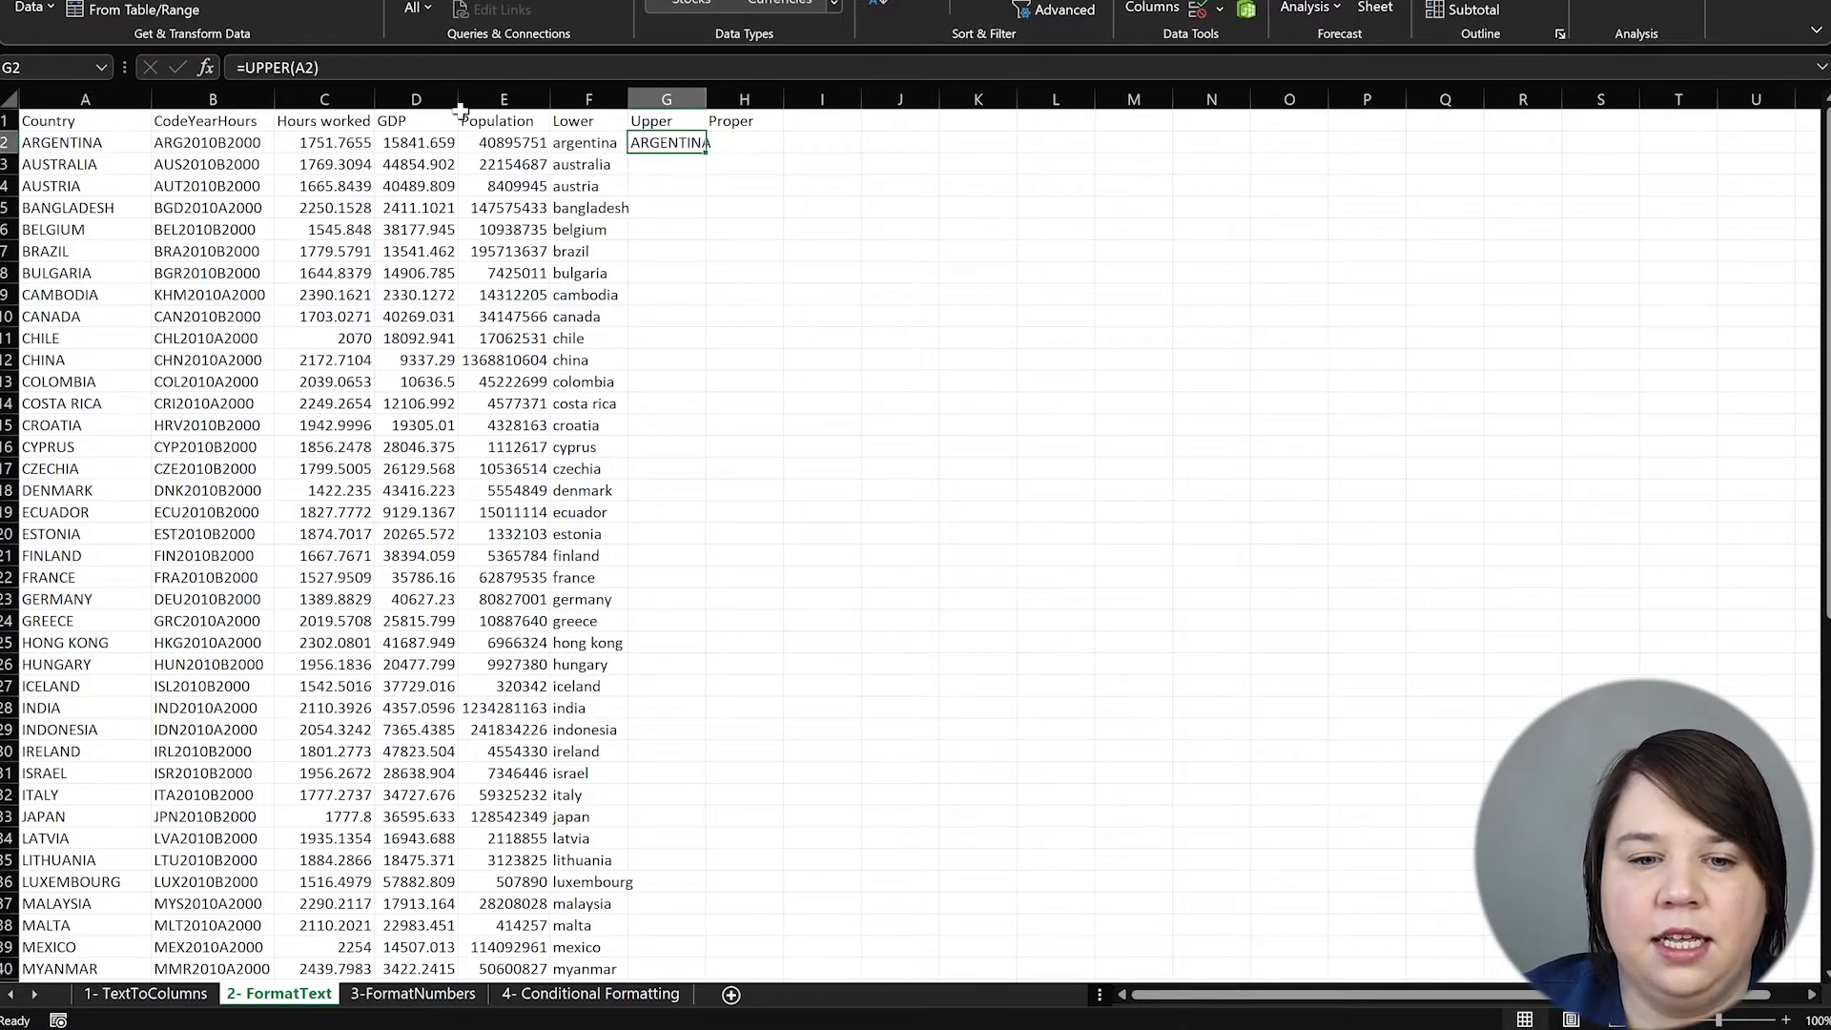
left_click(318, 69)
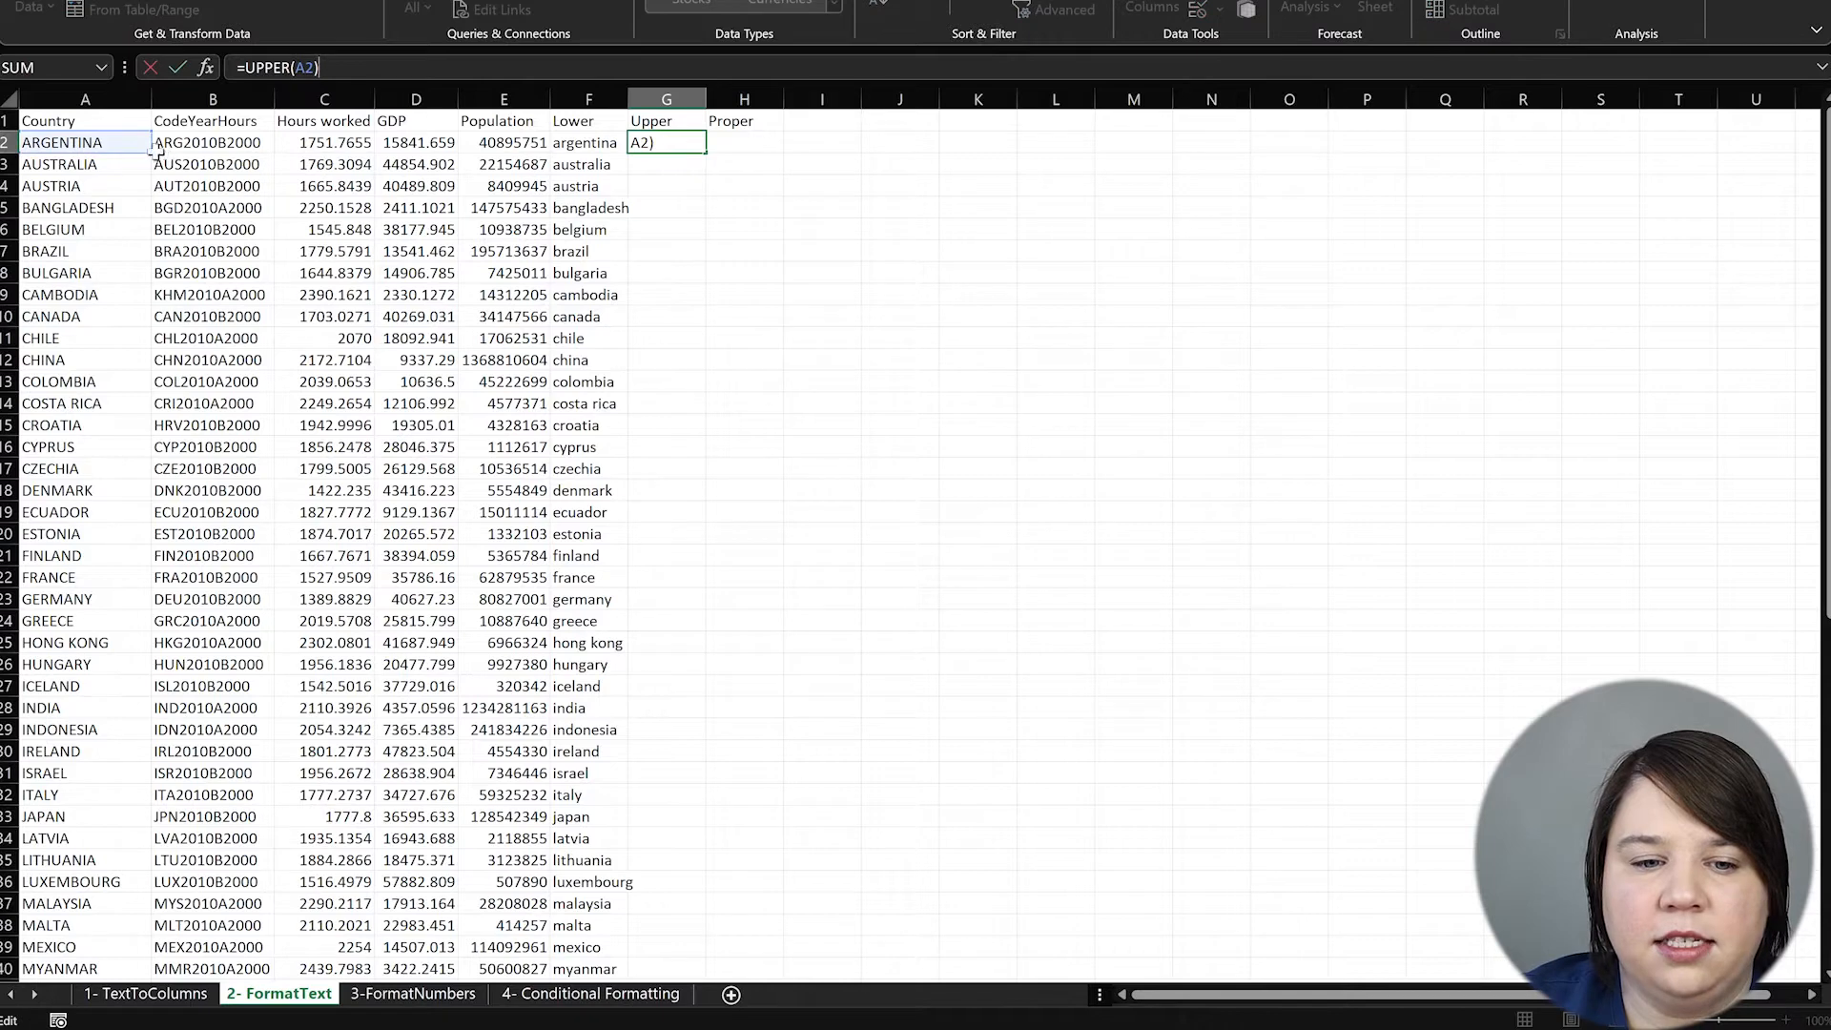
left_click_drag(134, 137, 598, 145)
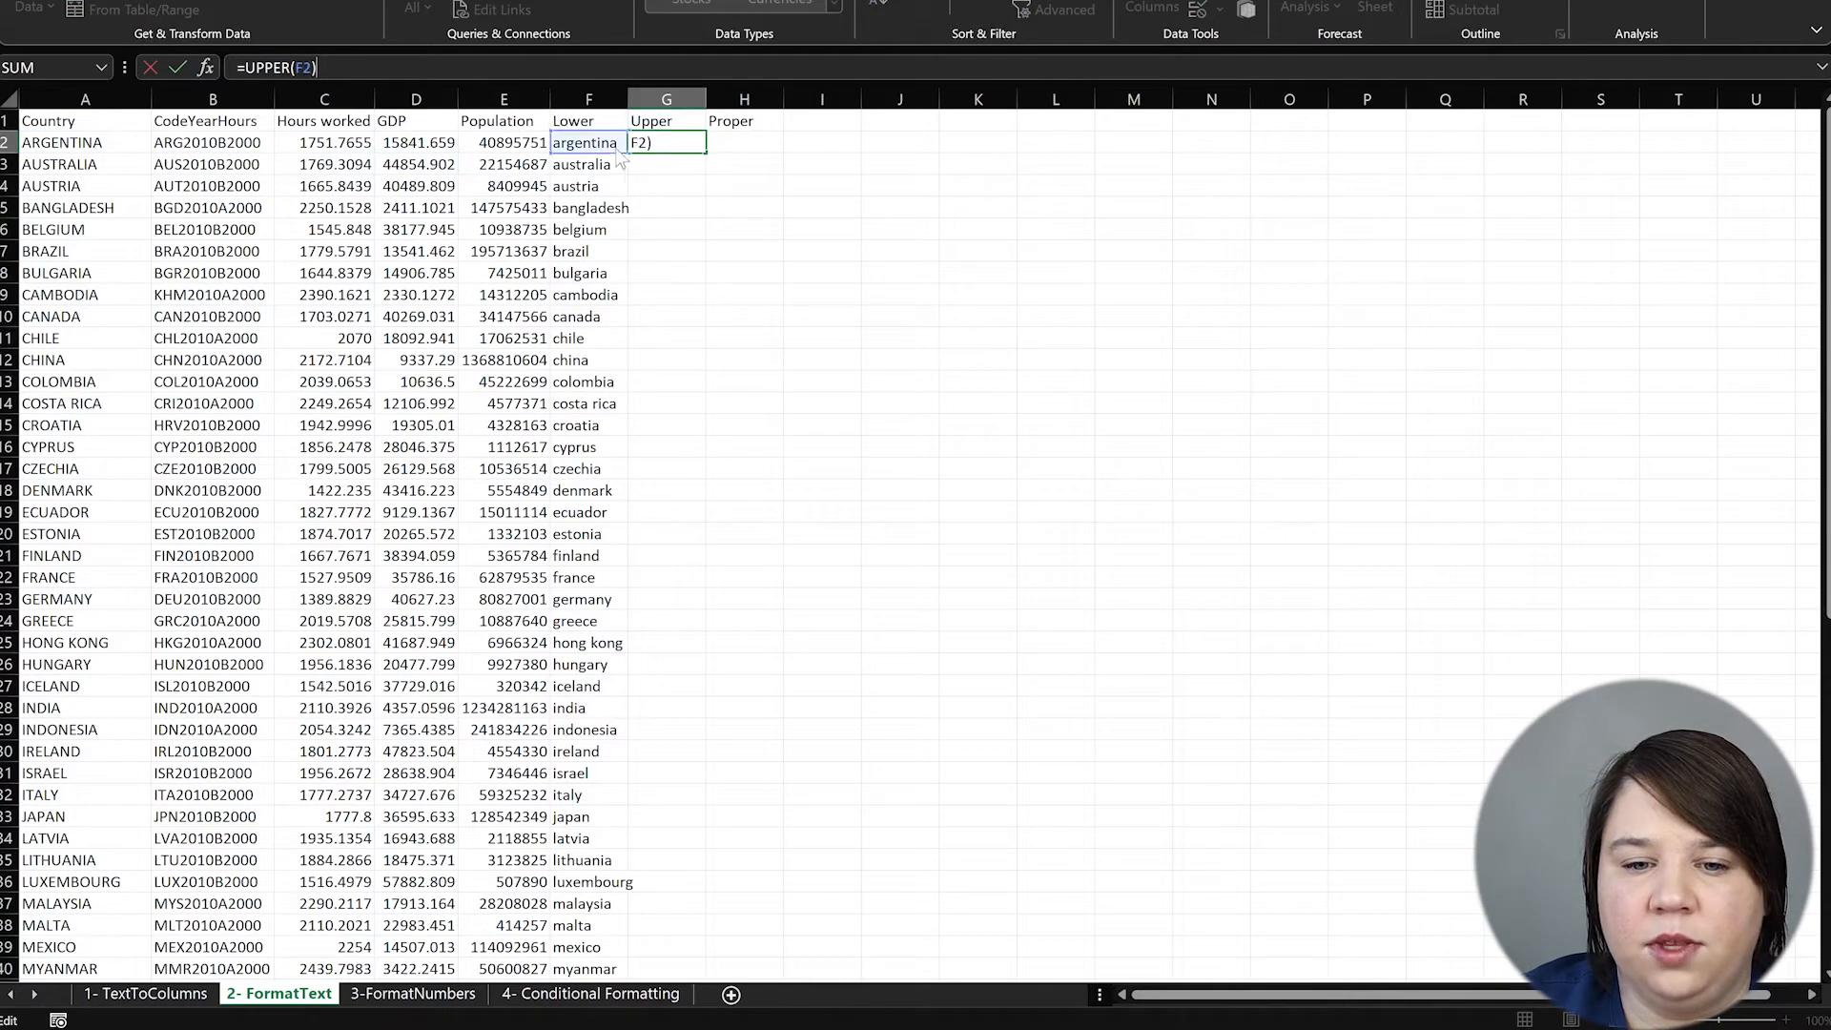
key("Return")
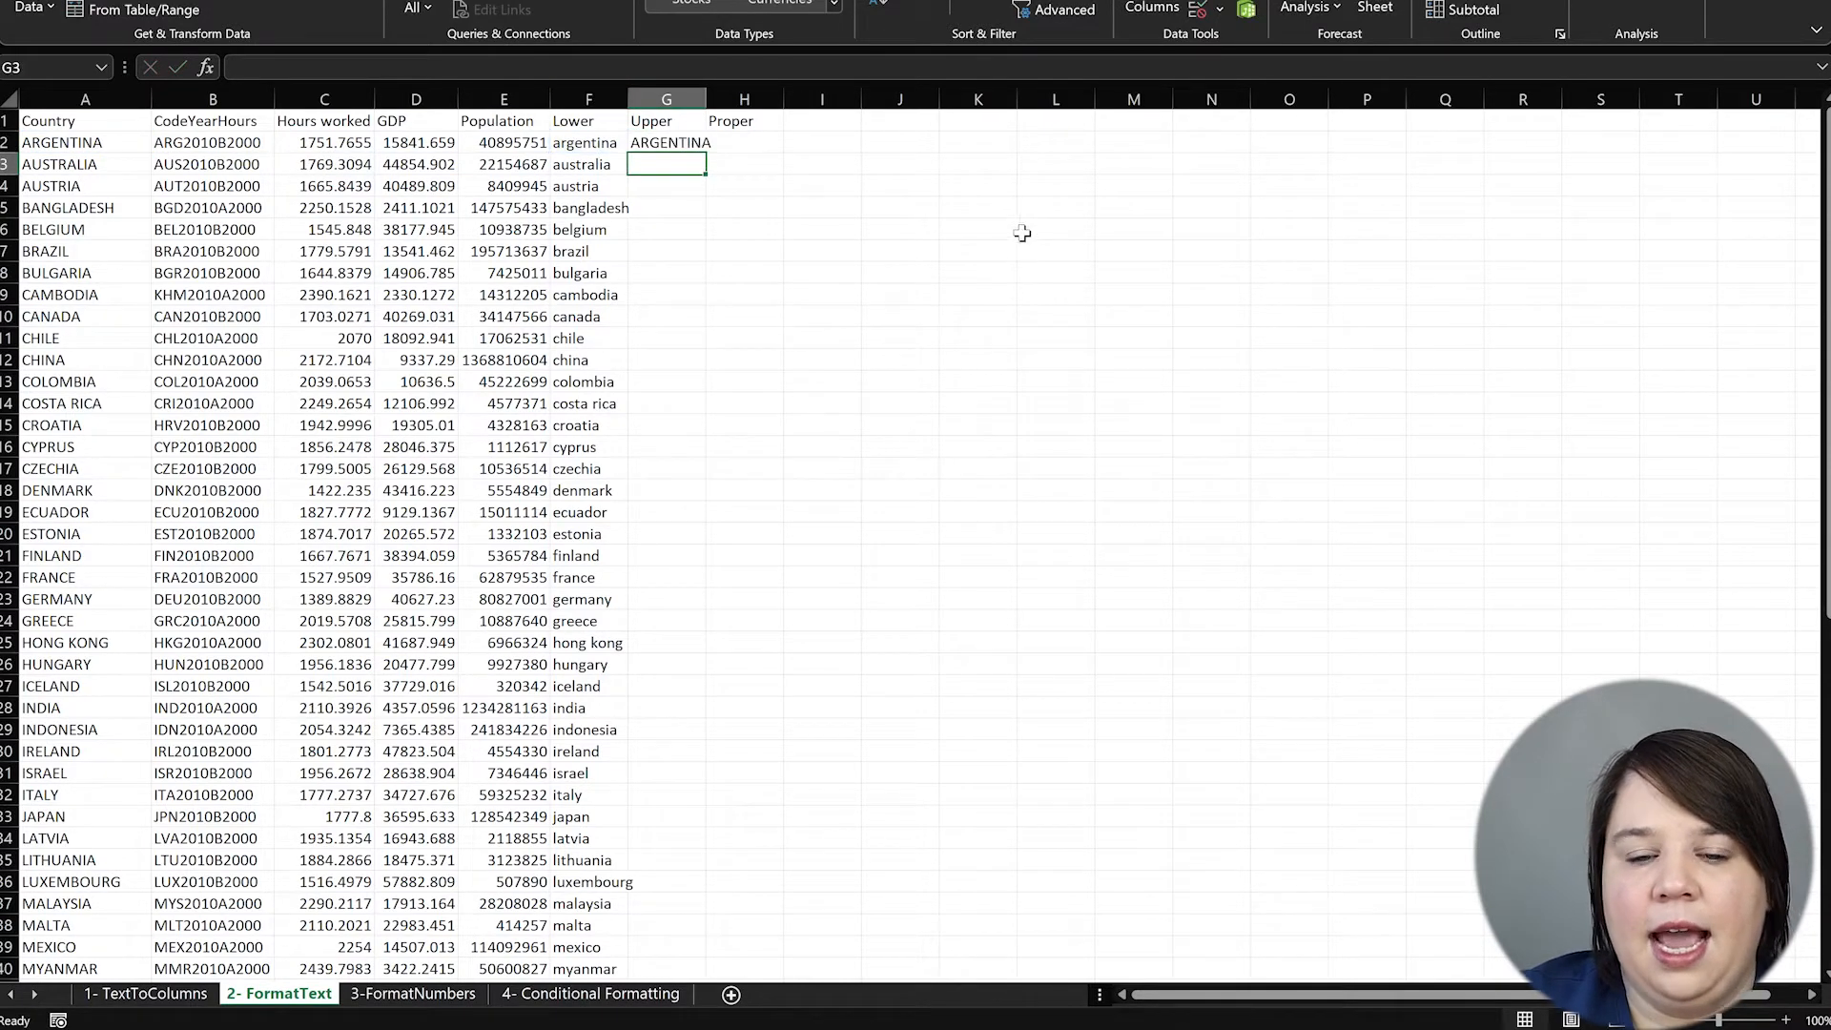
Fit the width of column G to its contents and fill the UPPER formula down for all countries
double_click(706, 99)
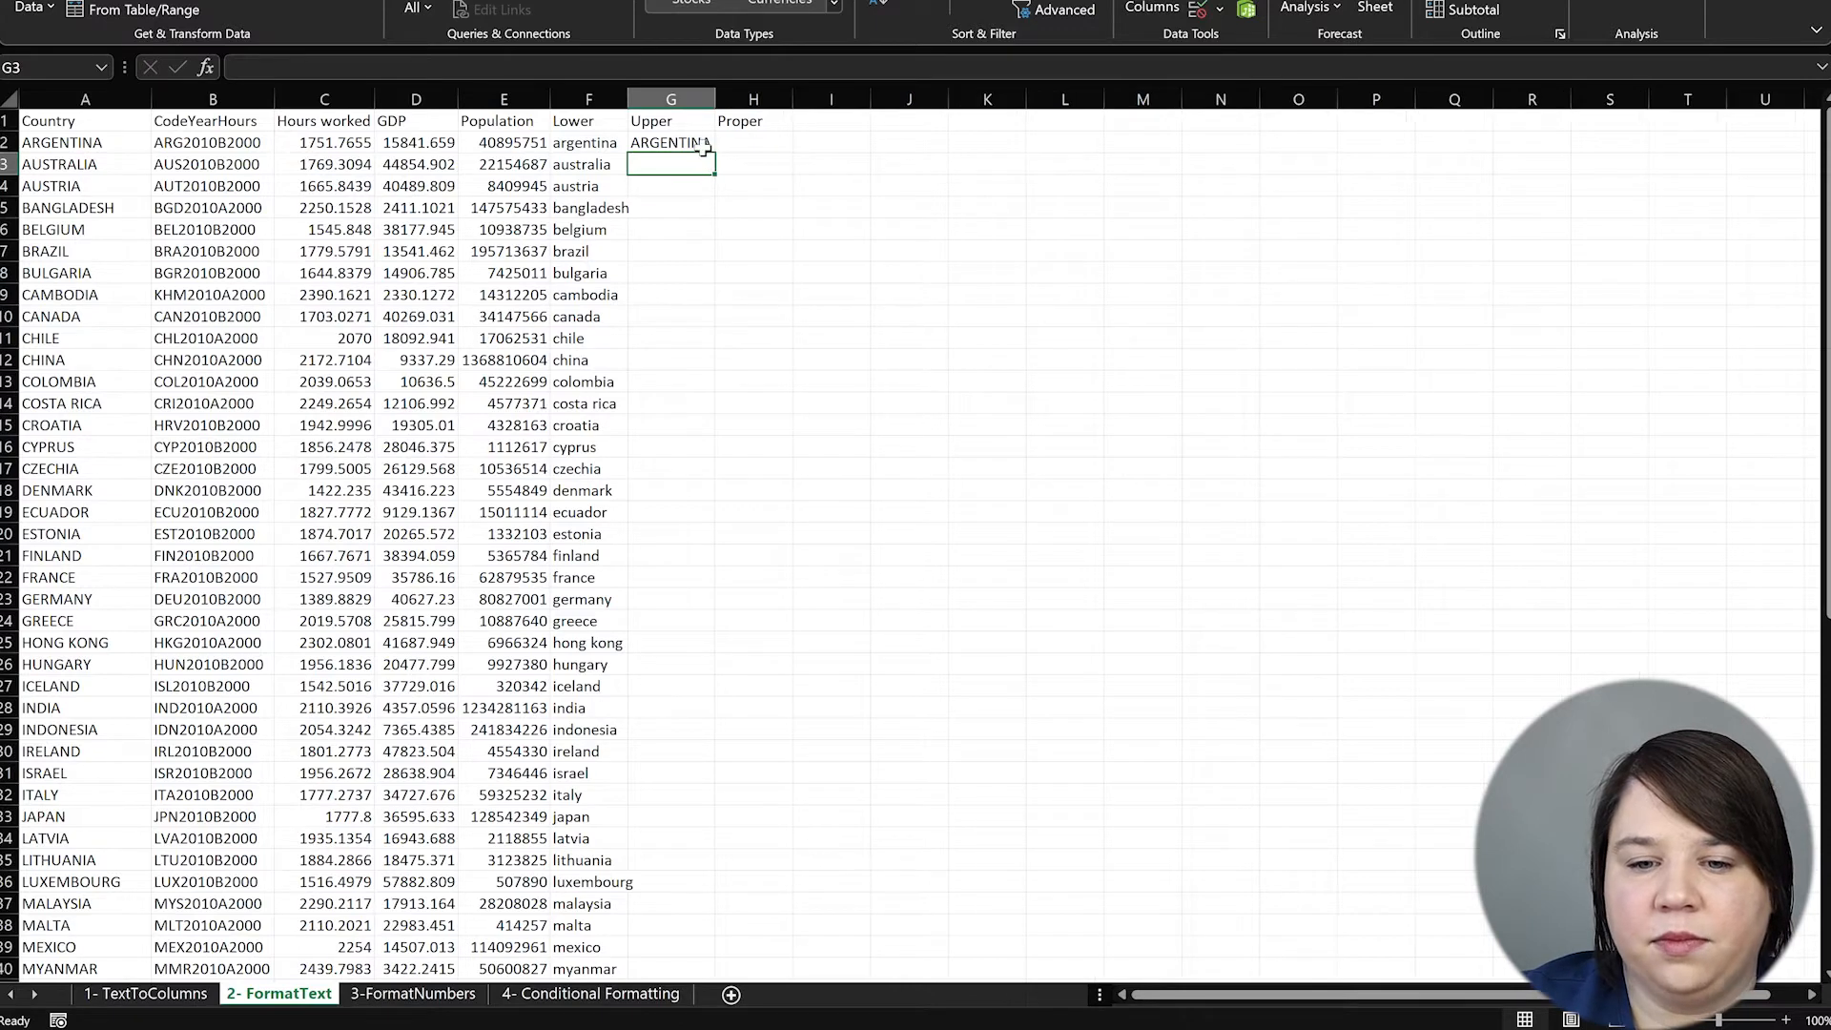
left_click(706, 145)
double_click(712, 150)
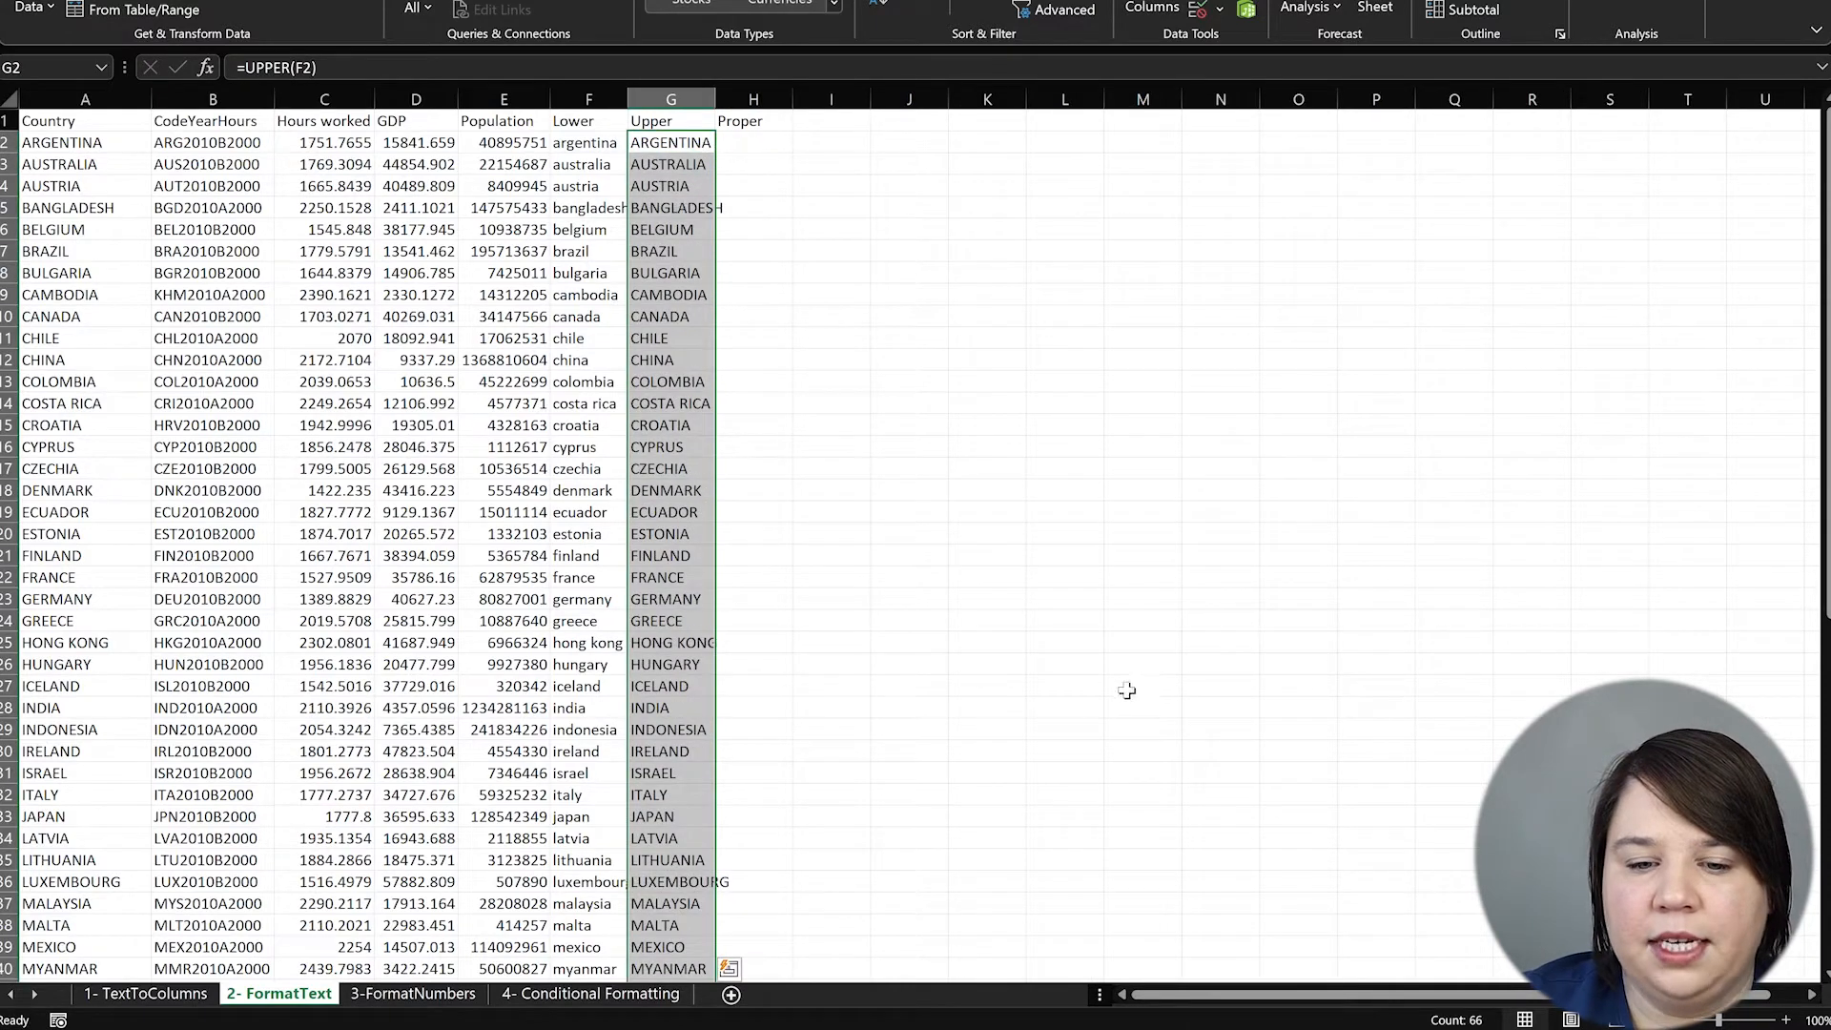
left_click(677, 210)
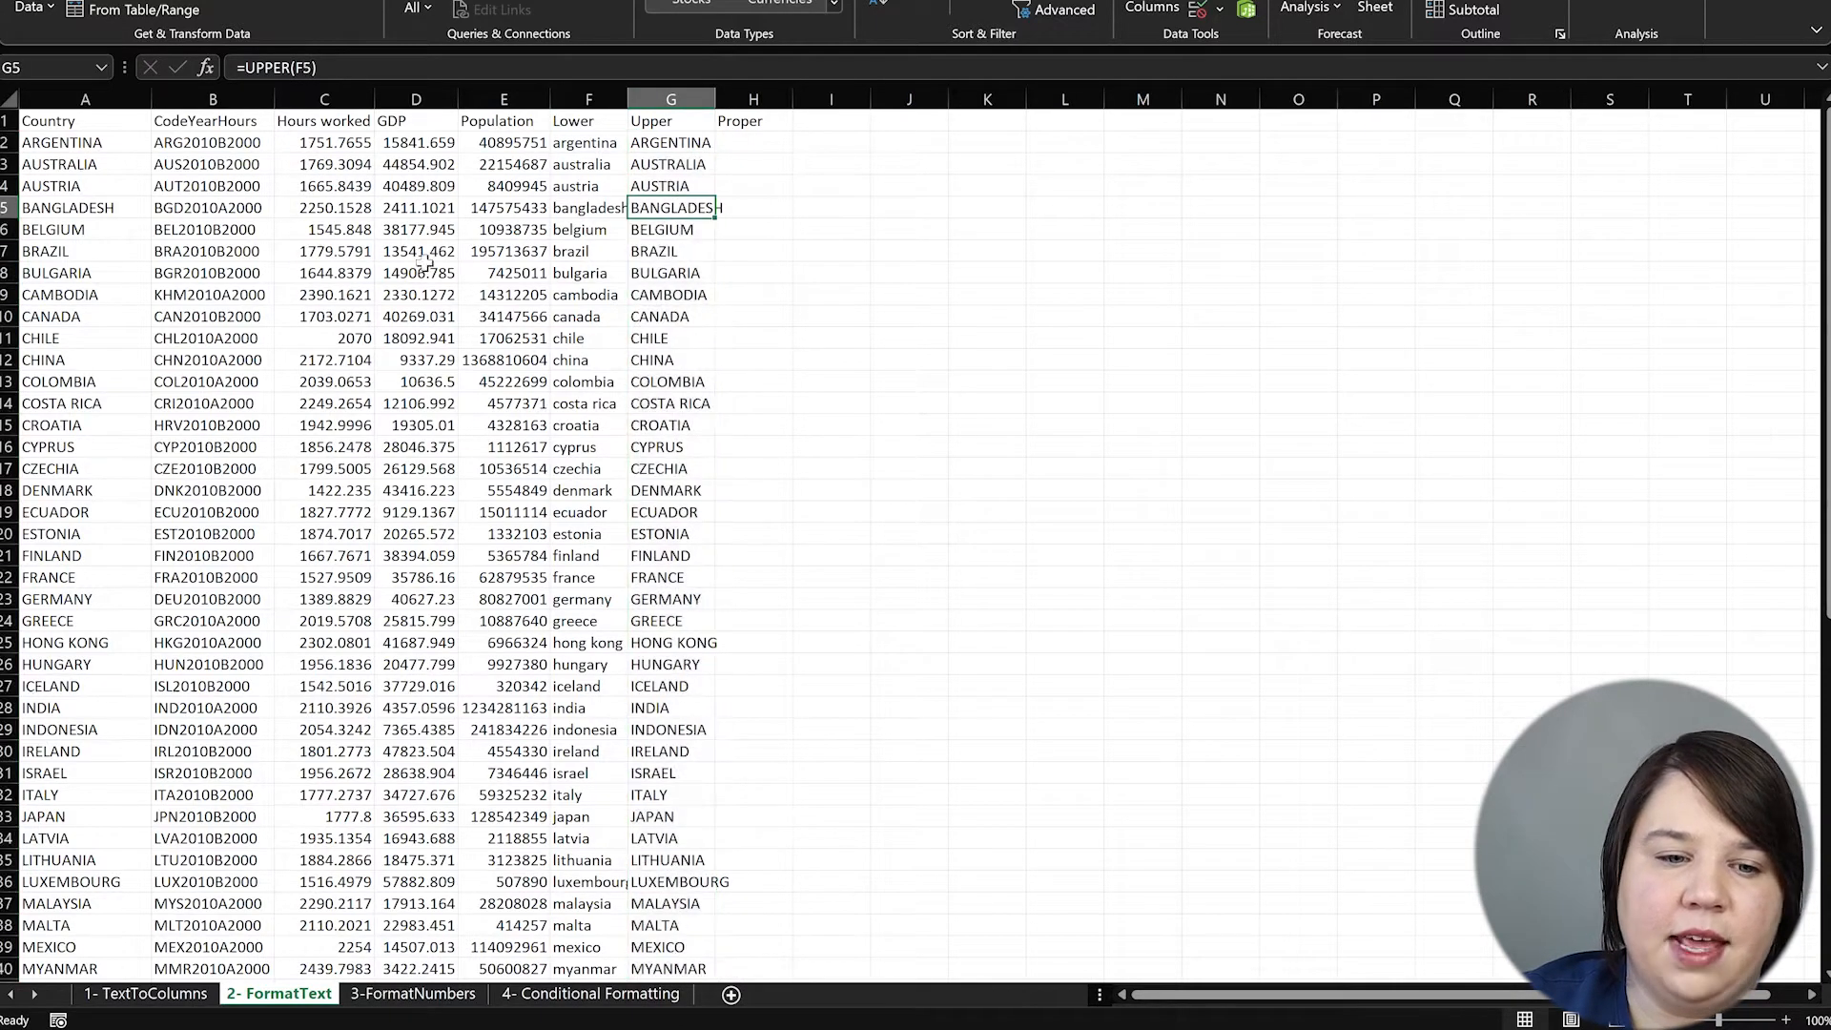
Enter the formula =PROPER(A2) in H2 under the Proper header
left_click_drag(591, 250, 572, 488)
left_click(780, 137)
type("=Pr")
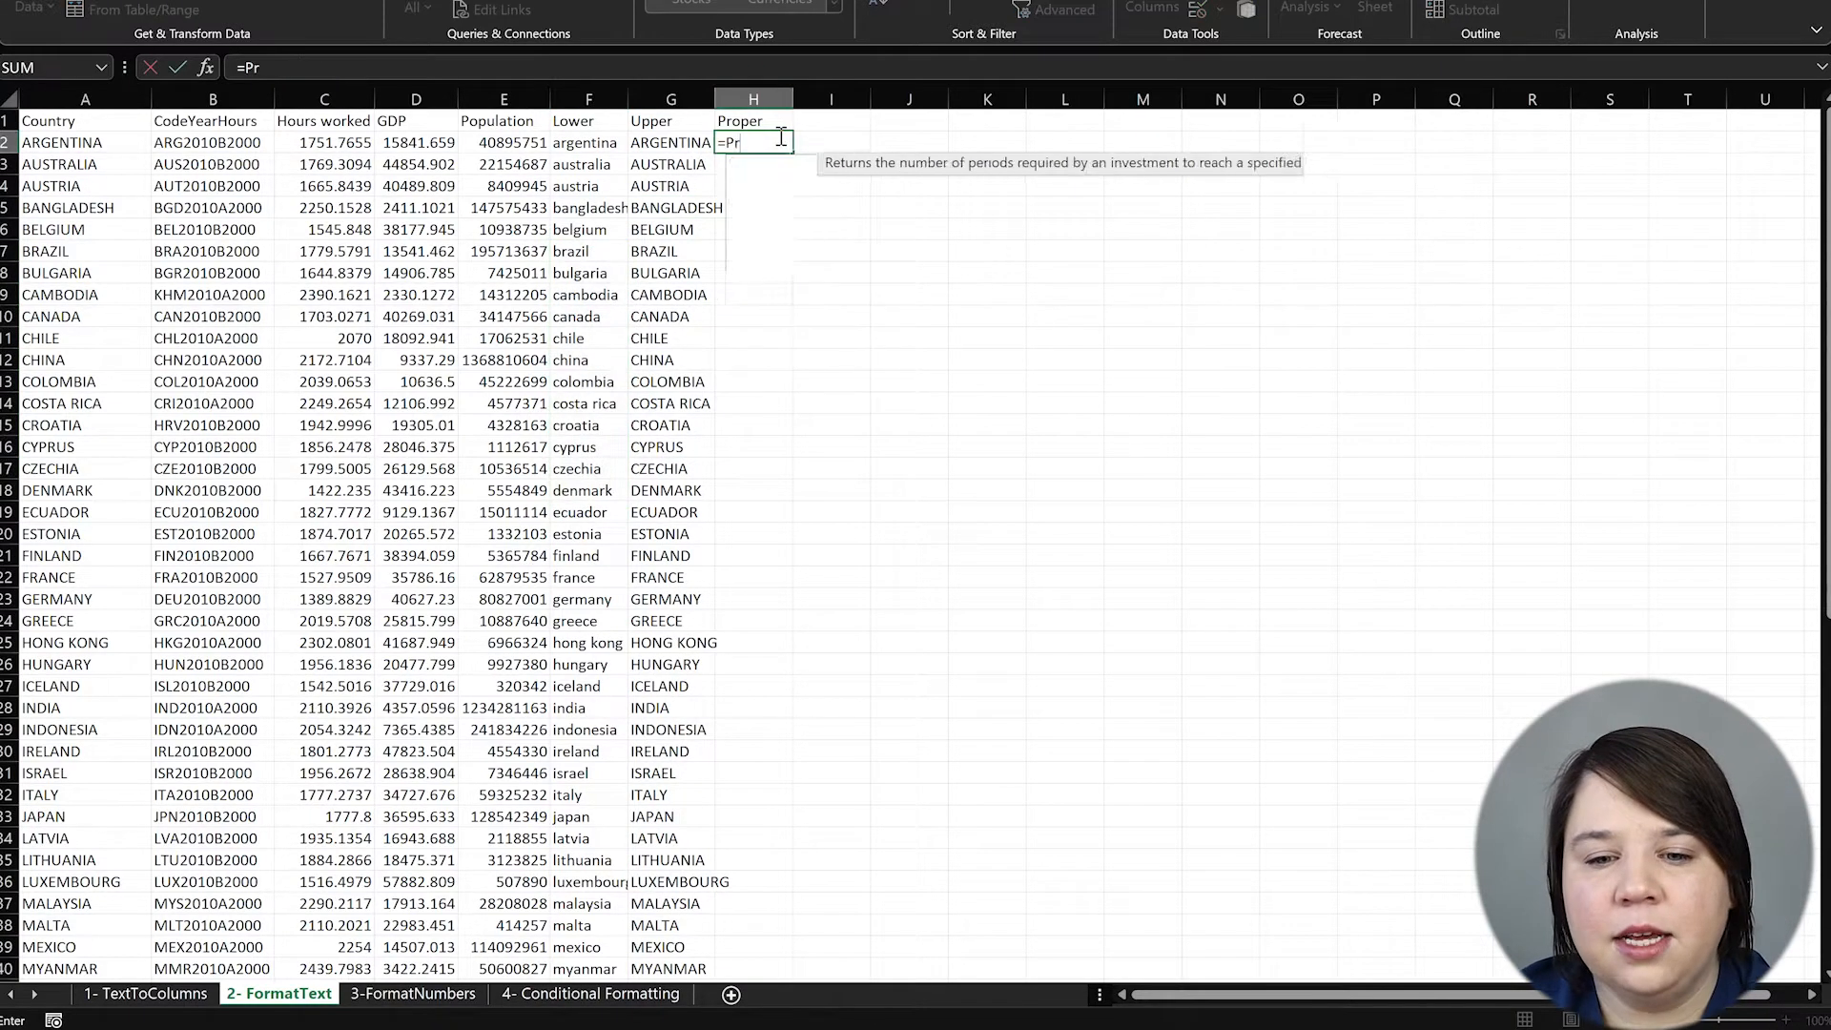
type("oper(")
left_click(67, 141)
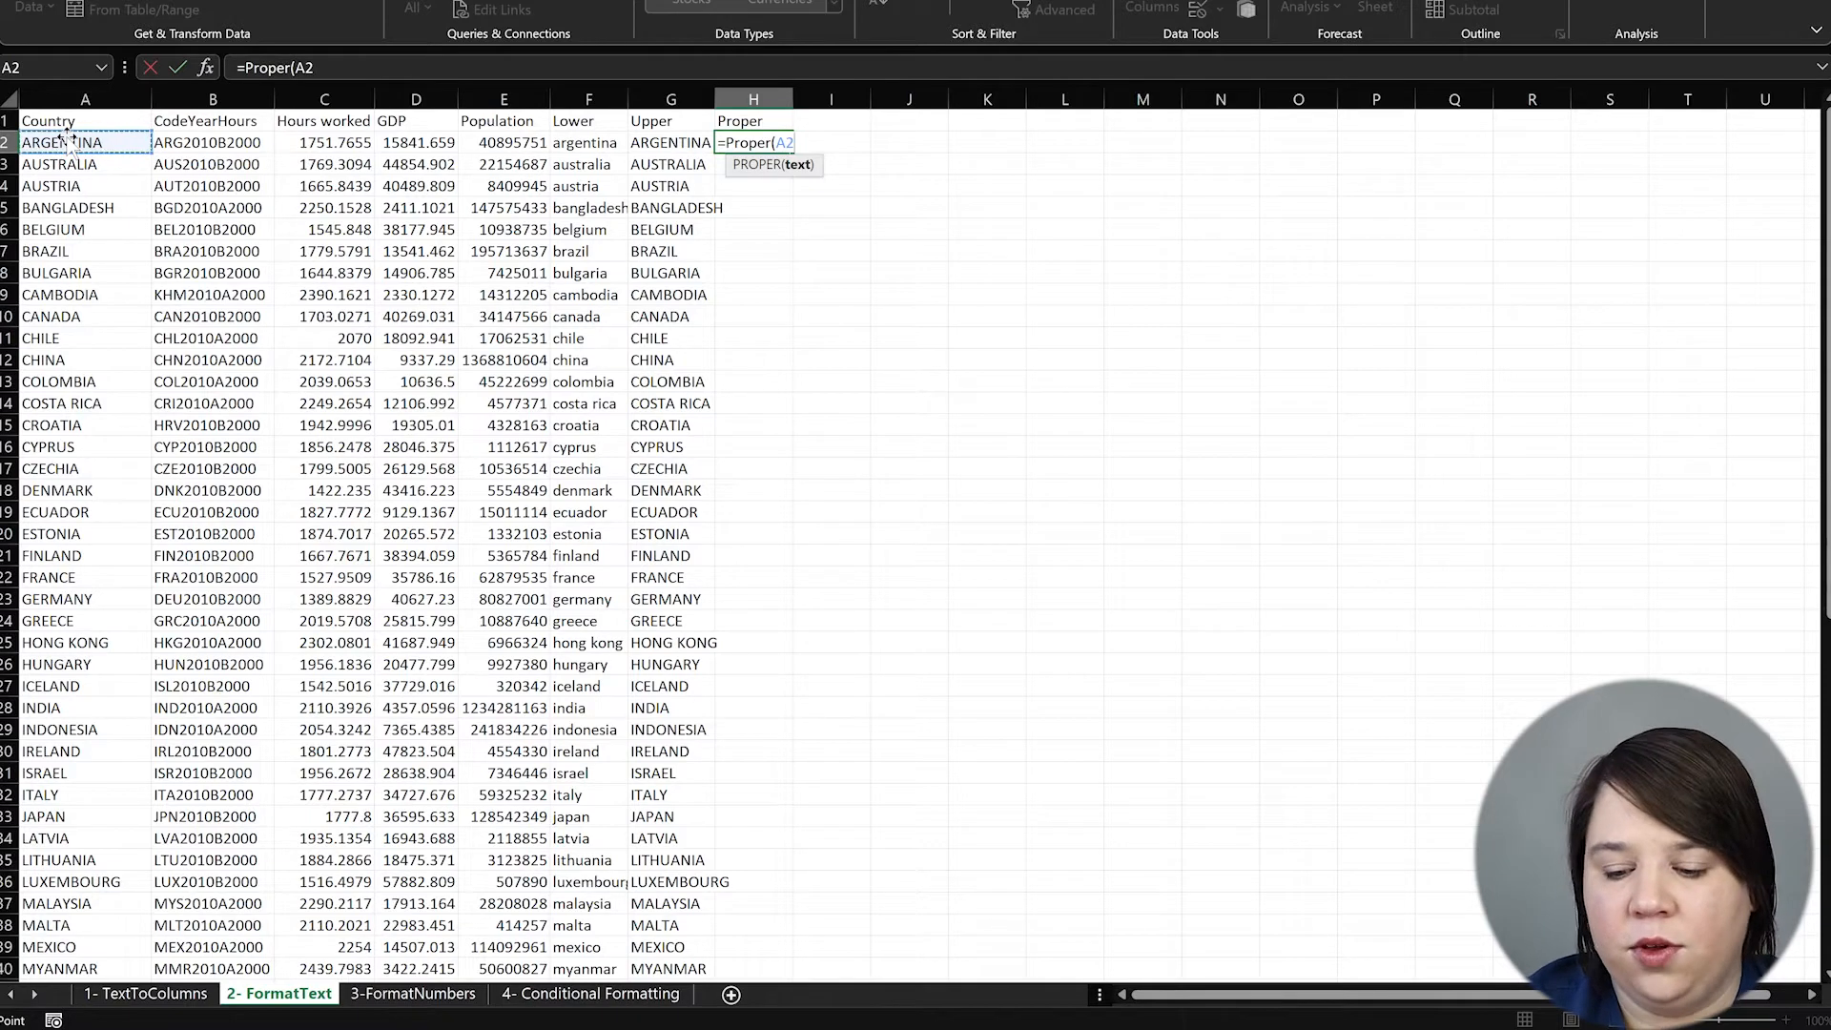
type(")")
key("Return")
Fill the PROPER formula in H2 down for all countries
left_click(767, 143)
double_click(792, 152)
left_click(1298, 488)
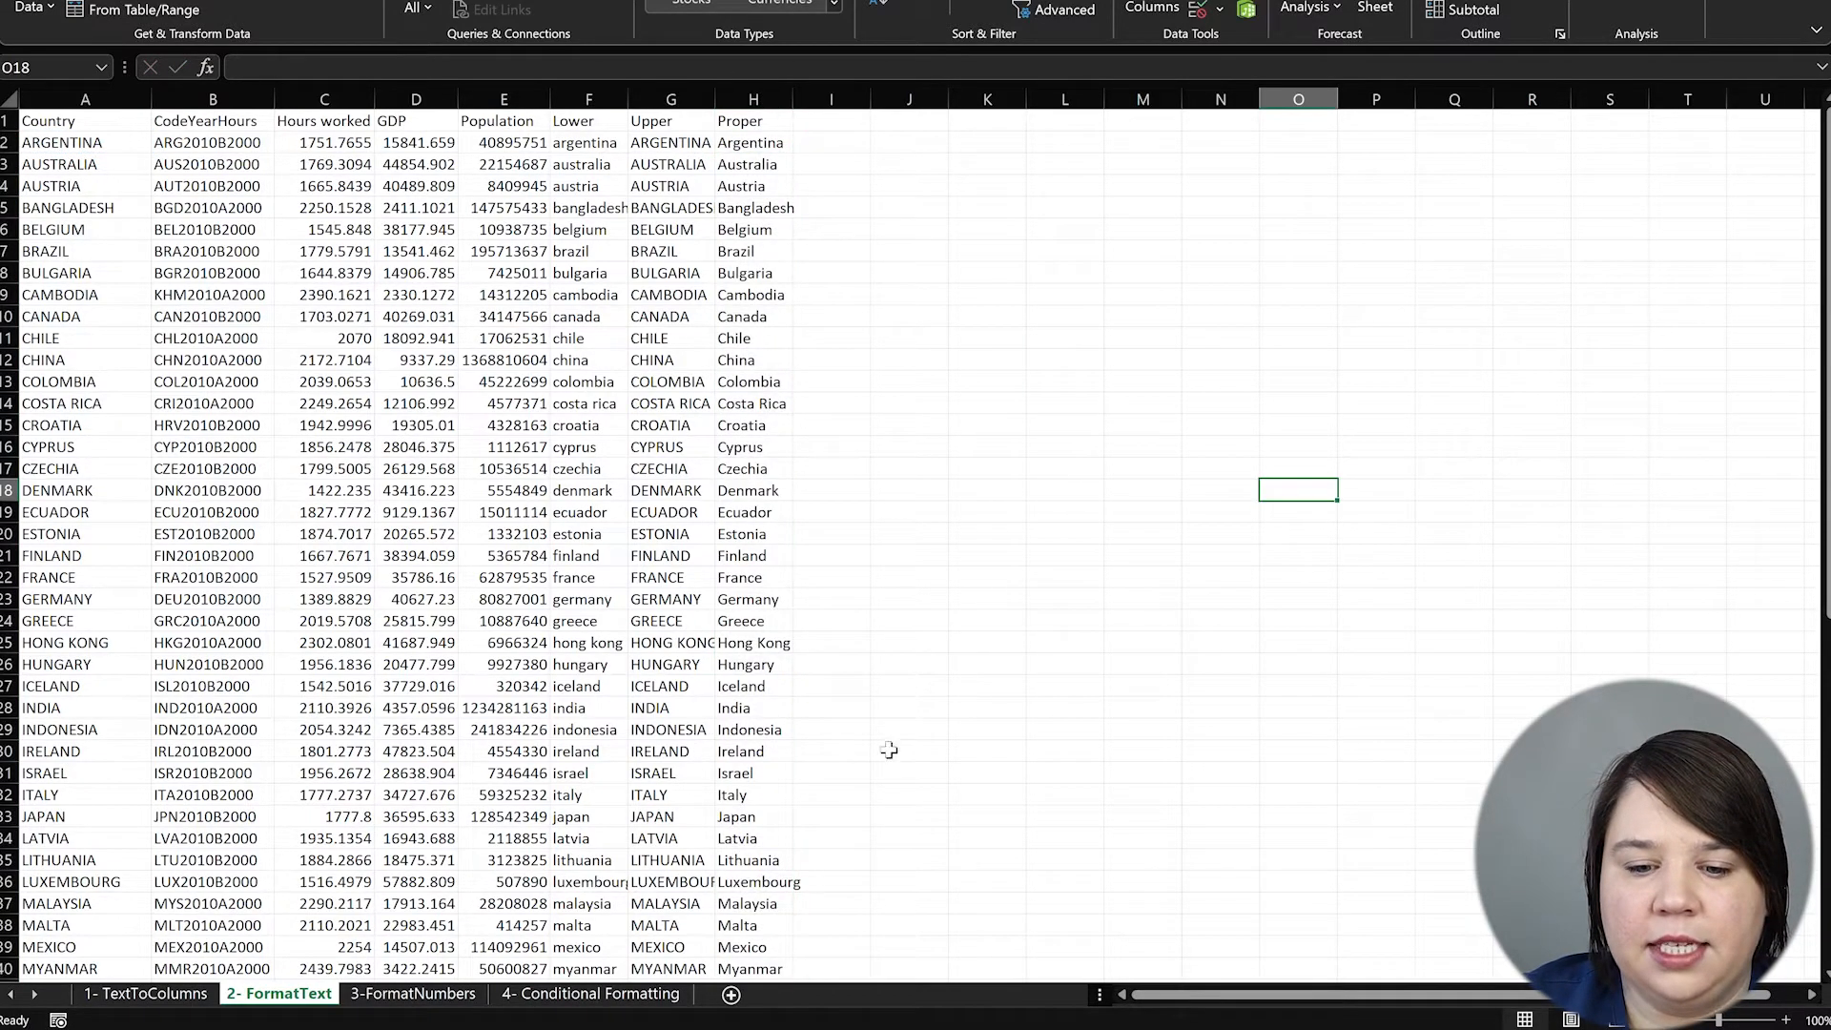
left_click(734, 642)
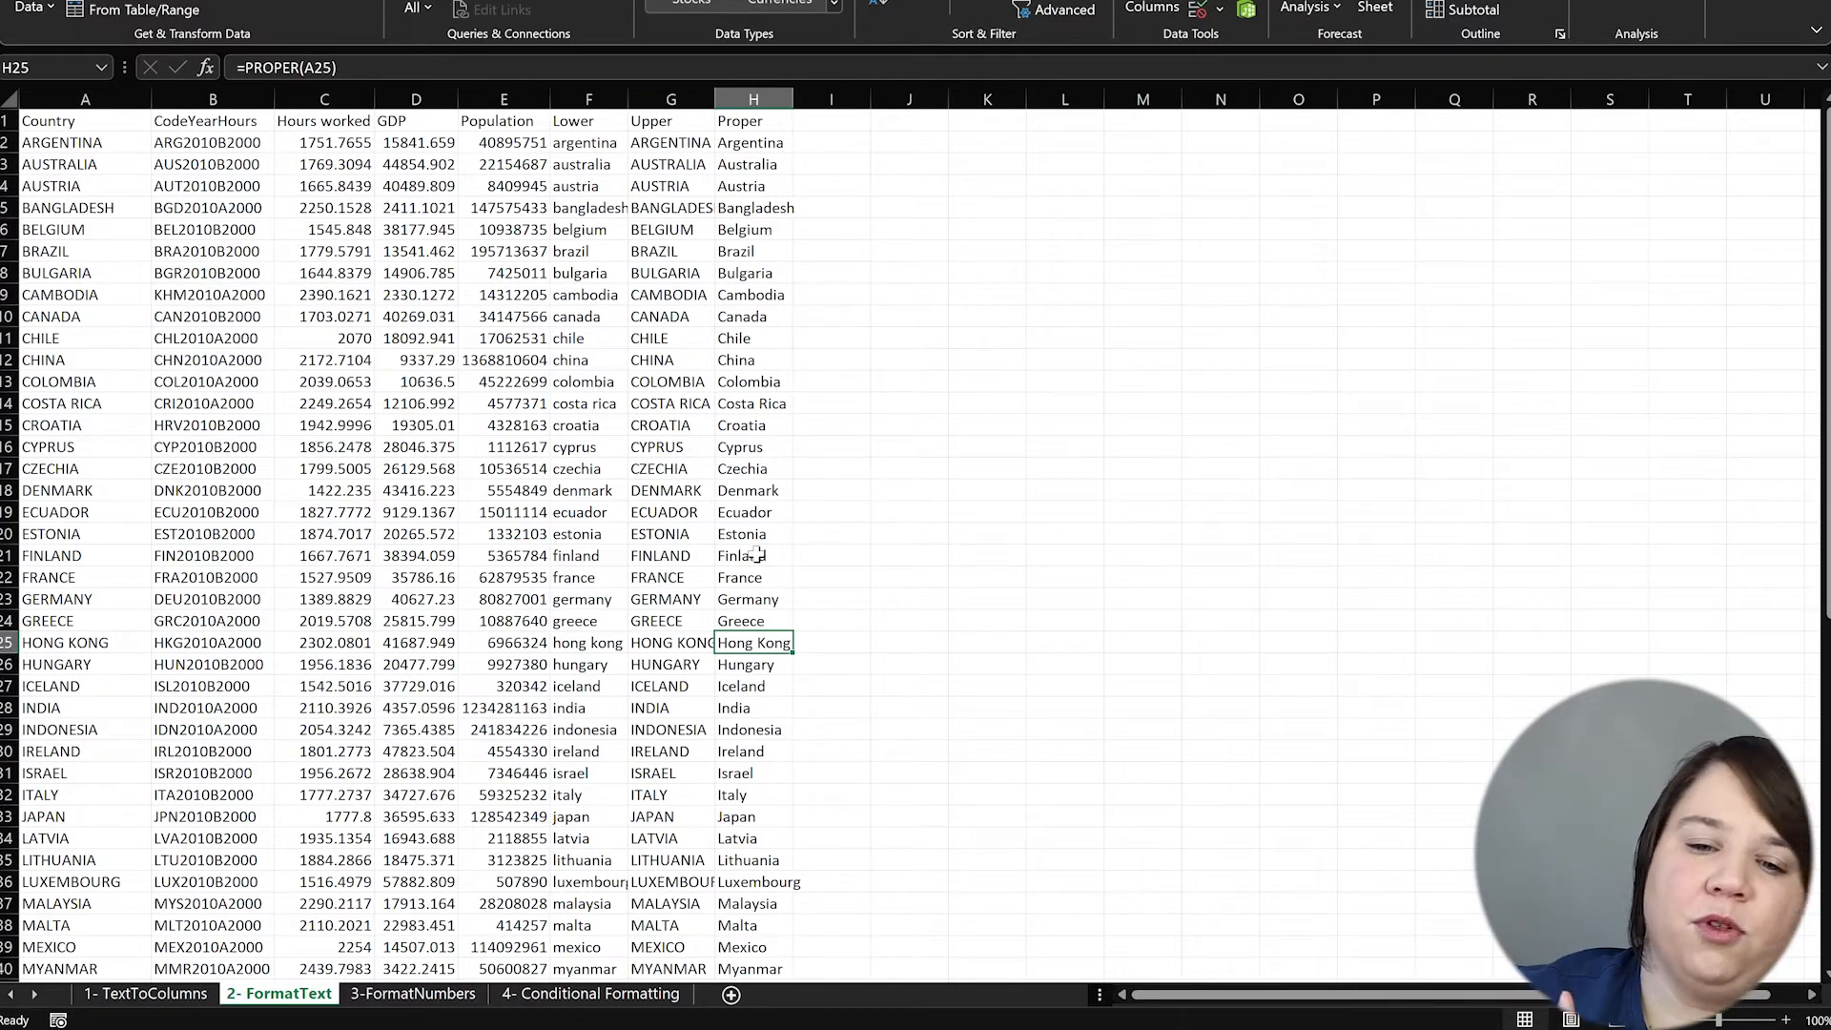
left_click(1055, 706)
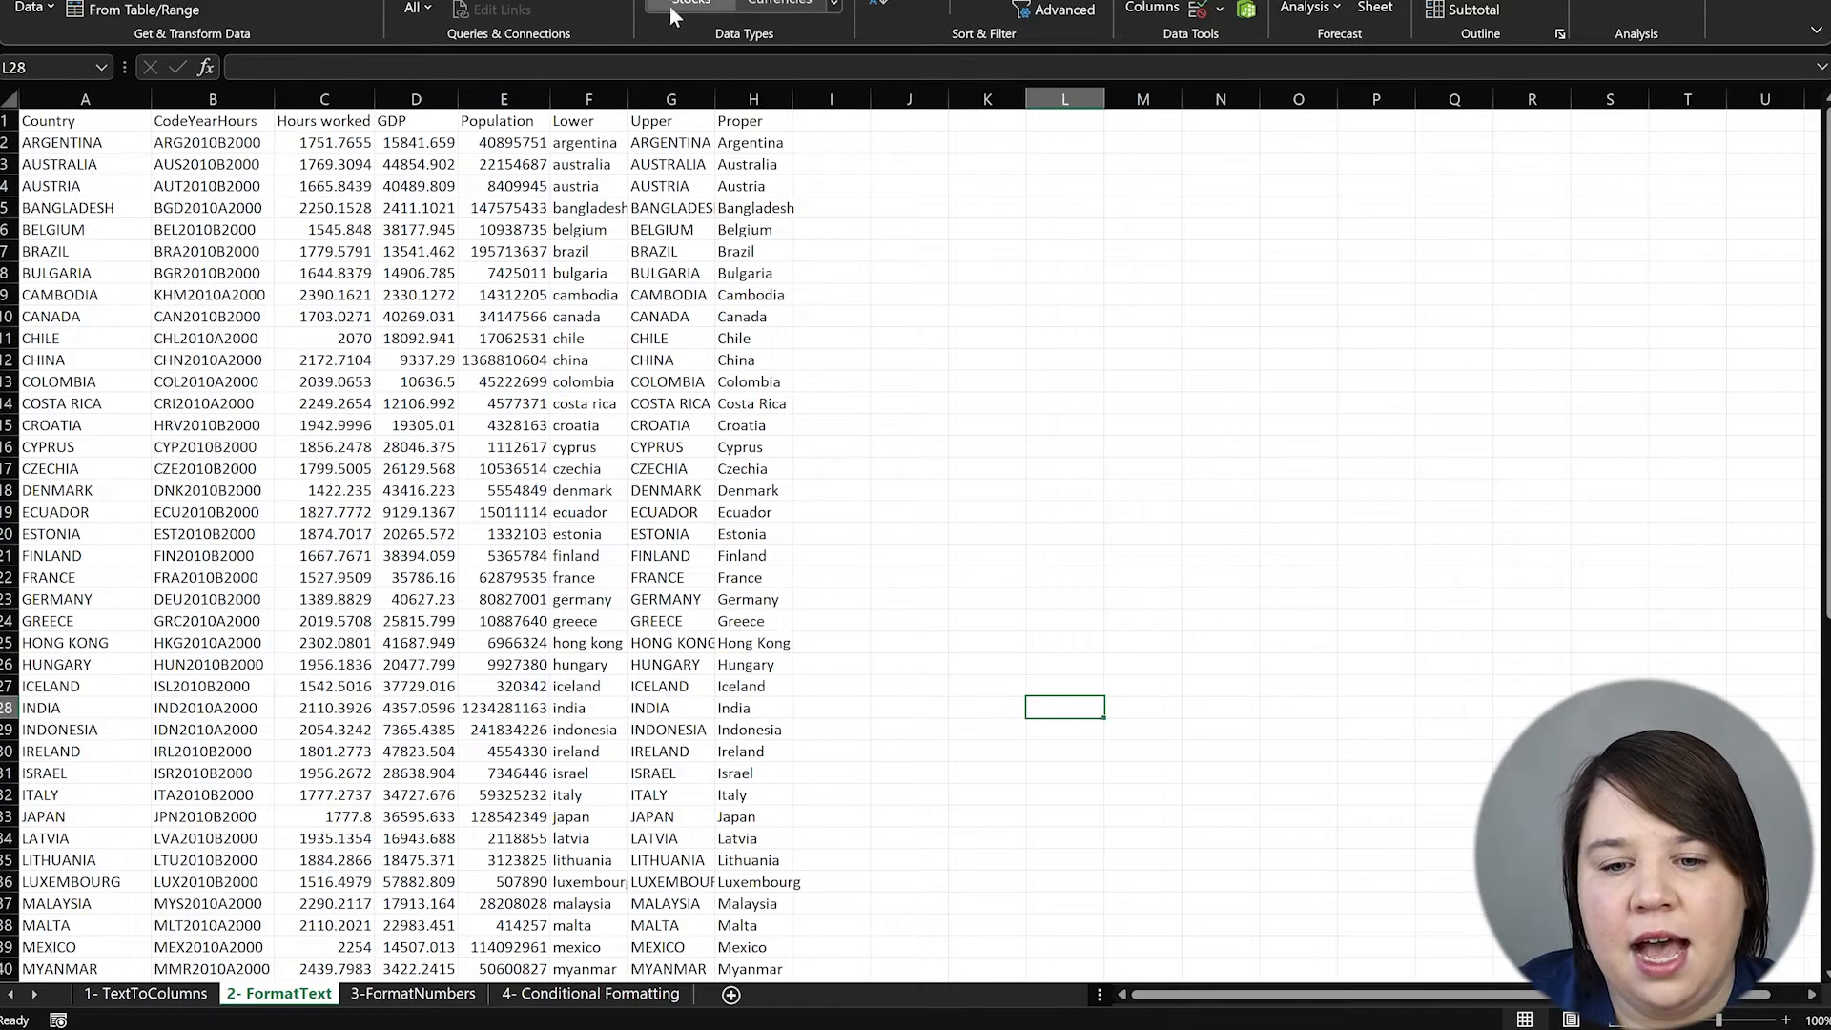
left_click_drag(572, 93, 763, 95)
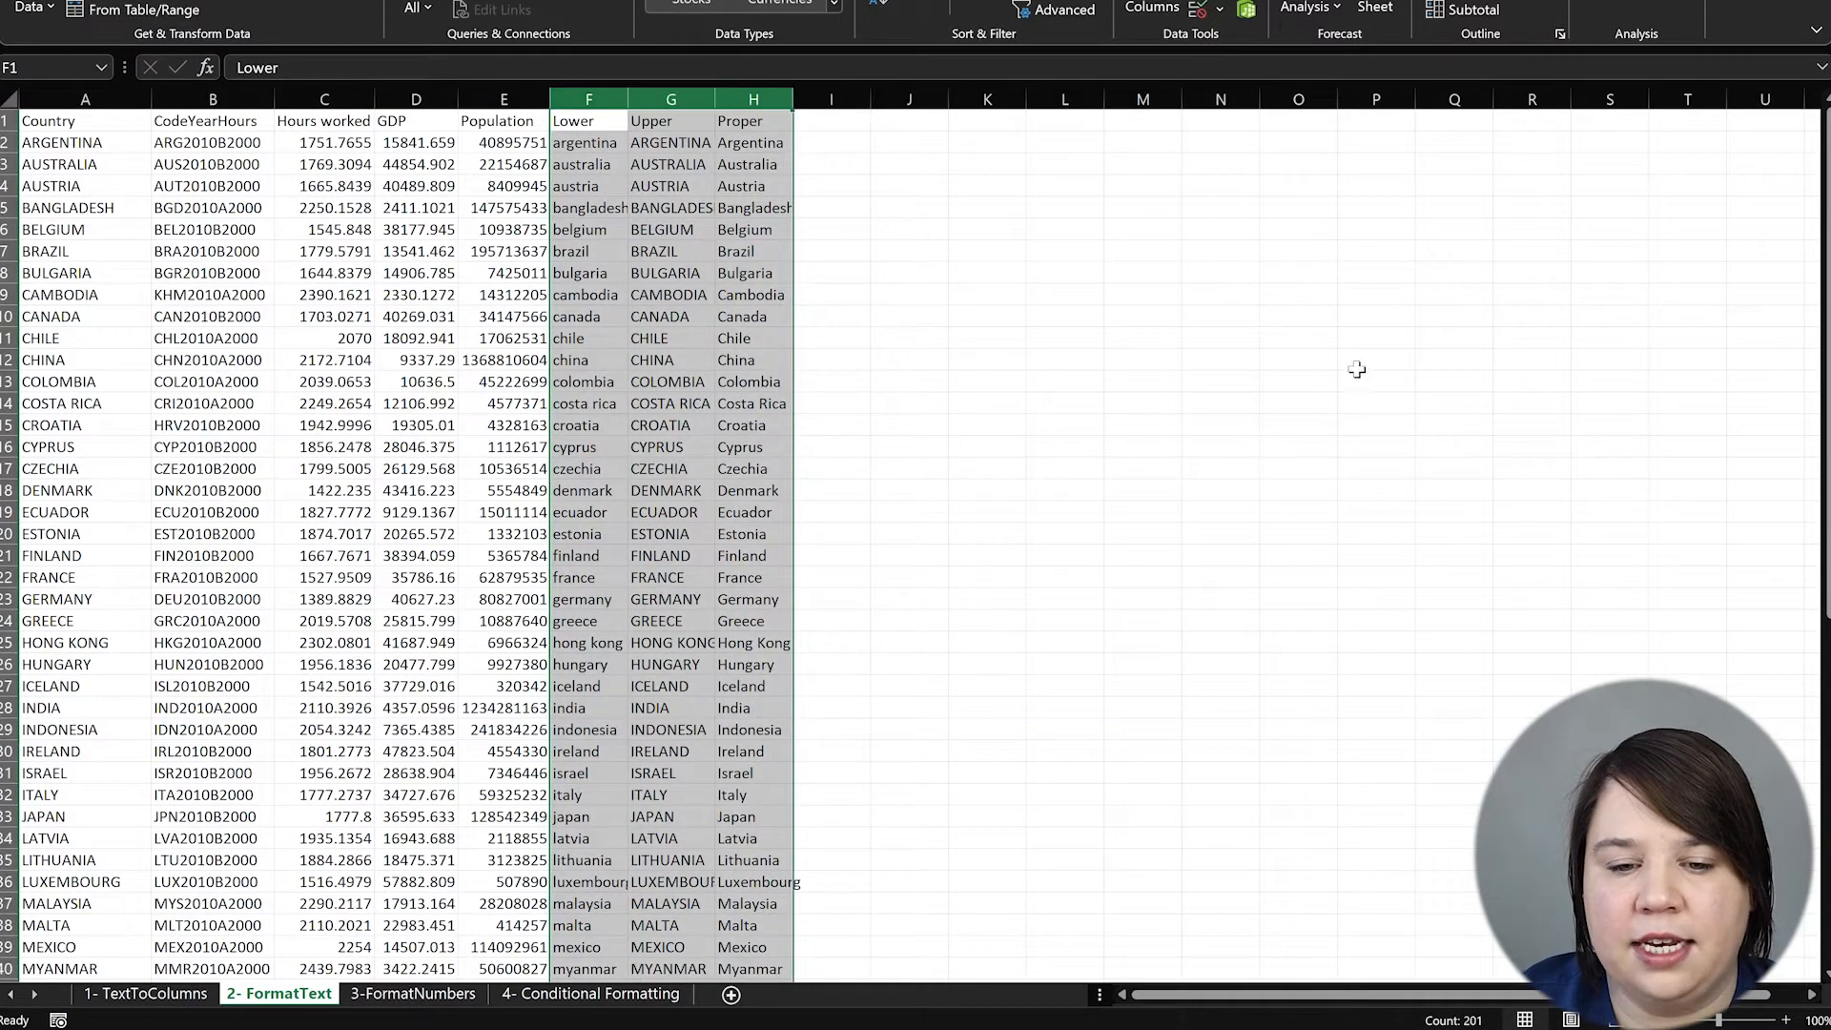
left_click(926, 408)
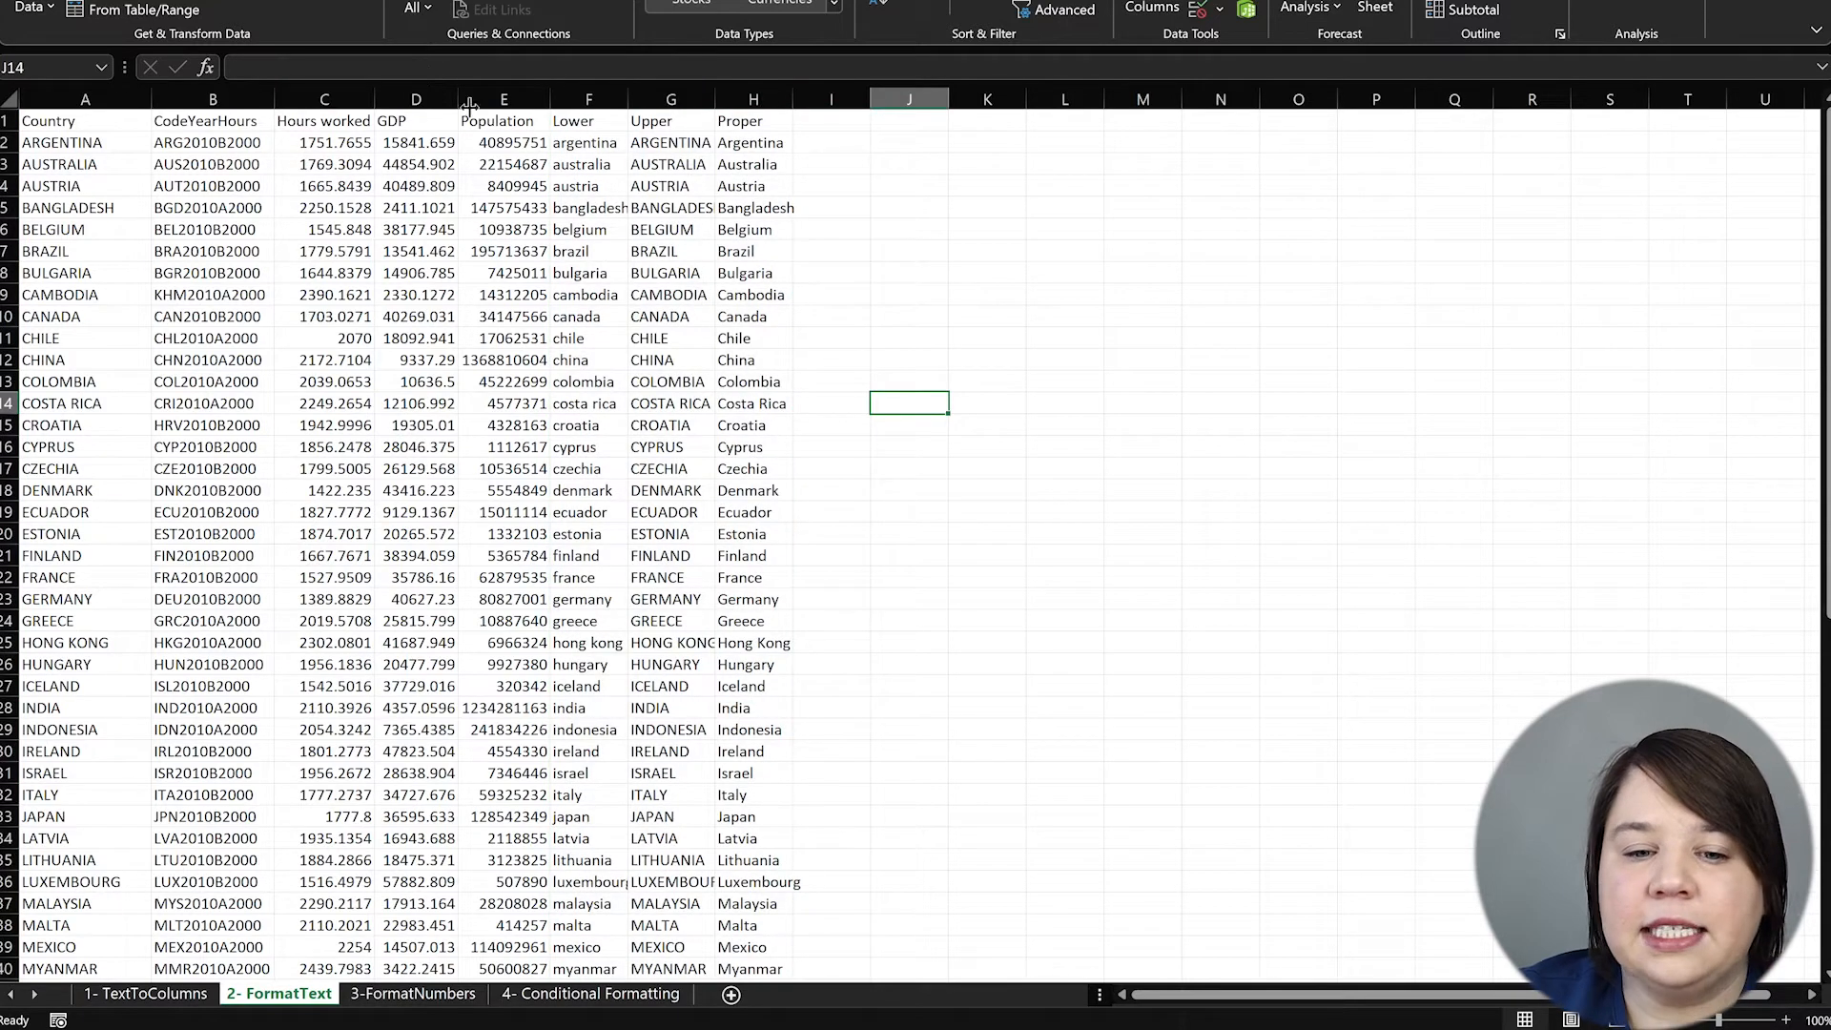
Compare the combined CodeYearHours column with the separate Code and Year columns on the 1- TextToColumns sheet
left_click(204, 100)
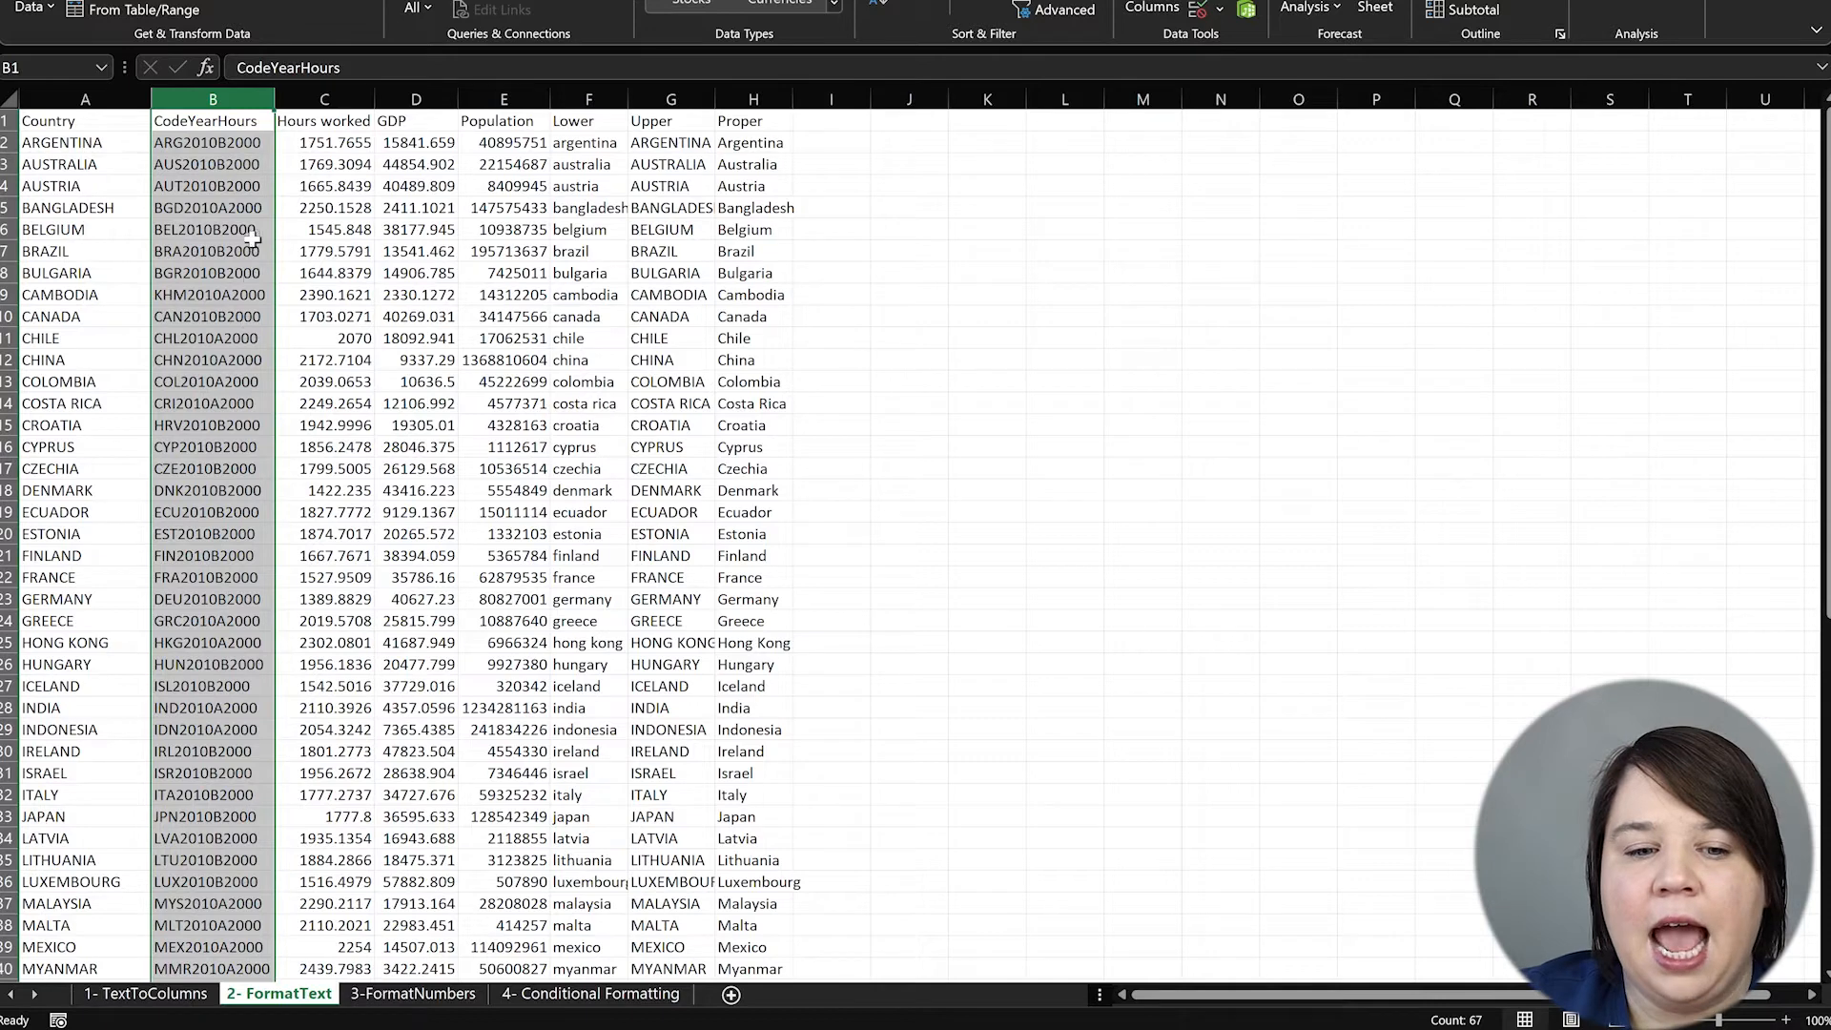
left_click(205, 341)
left_click(247, 163)
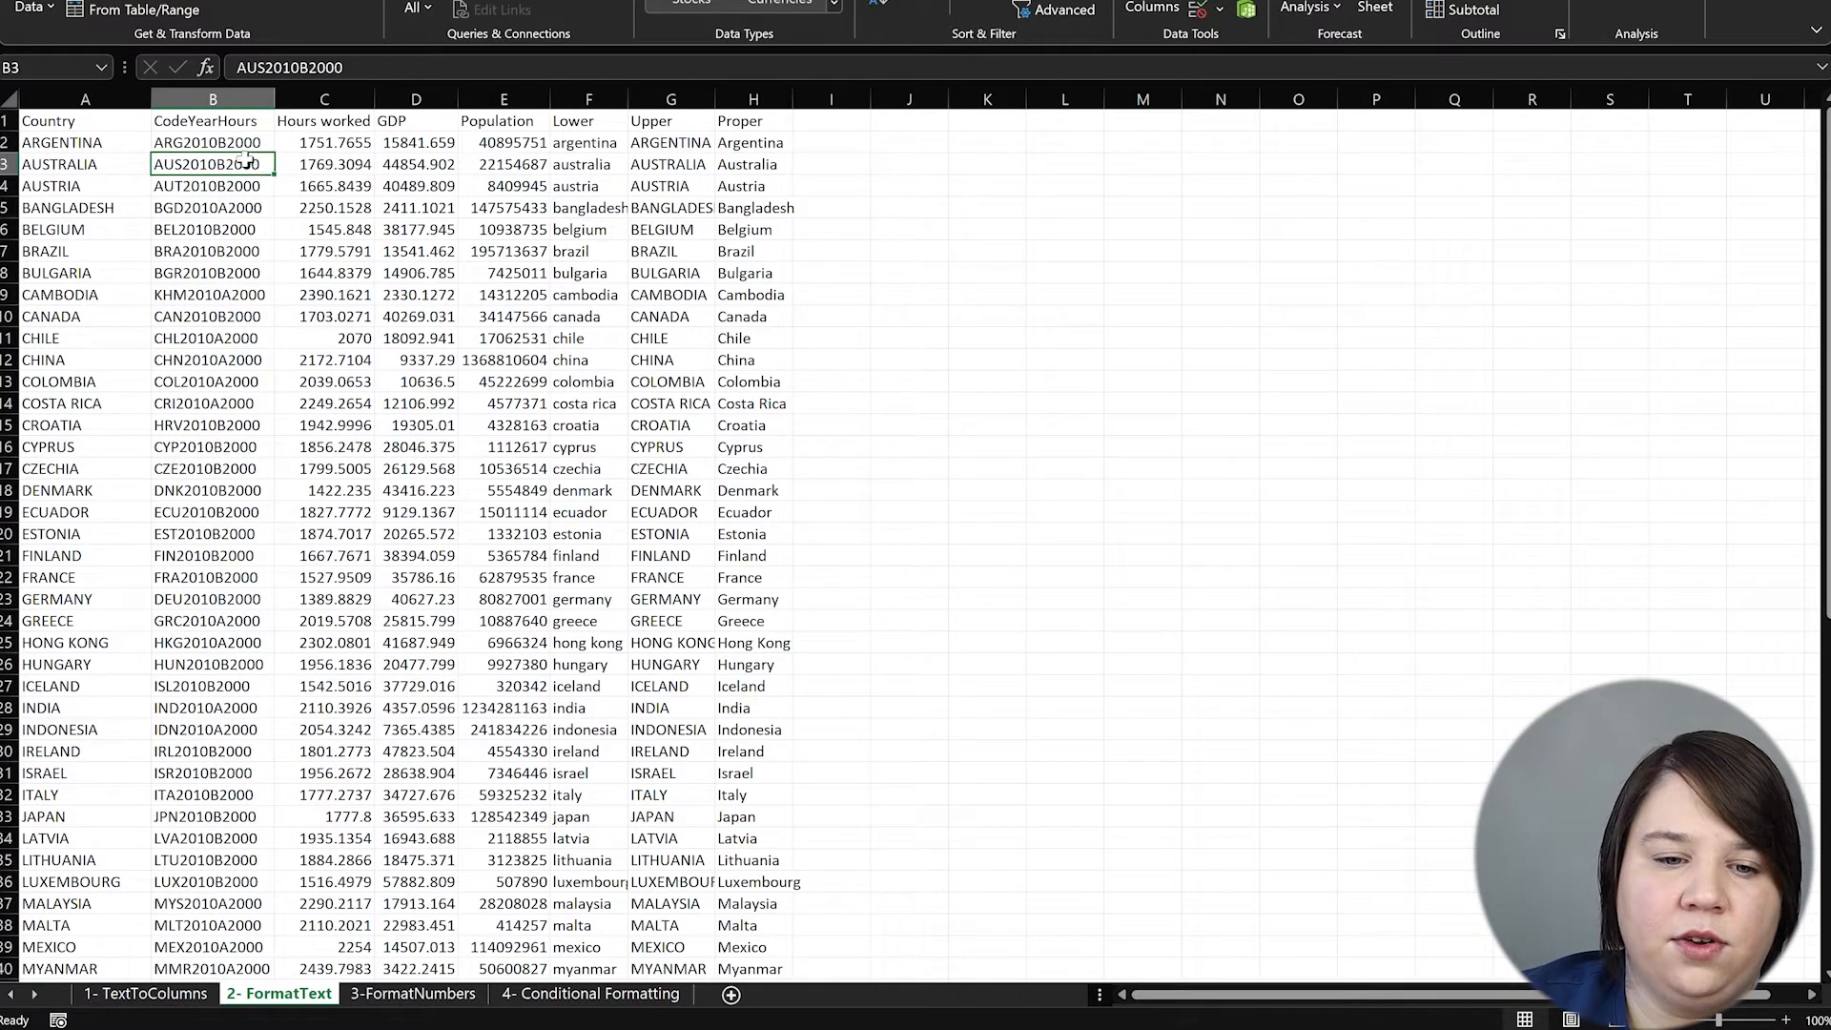
left_click(243, 143)
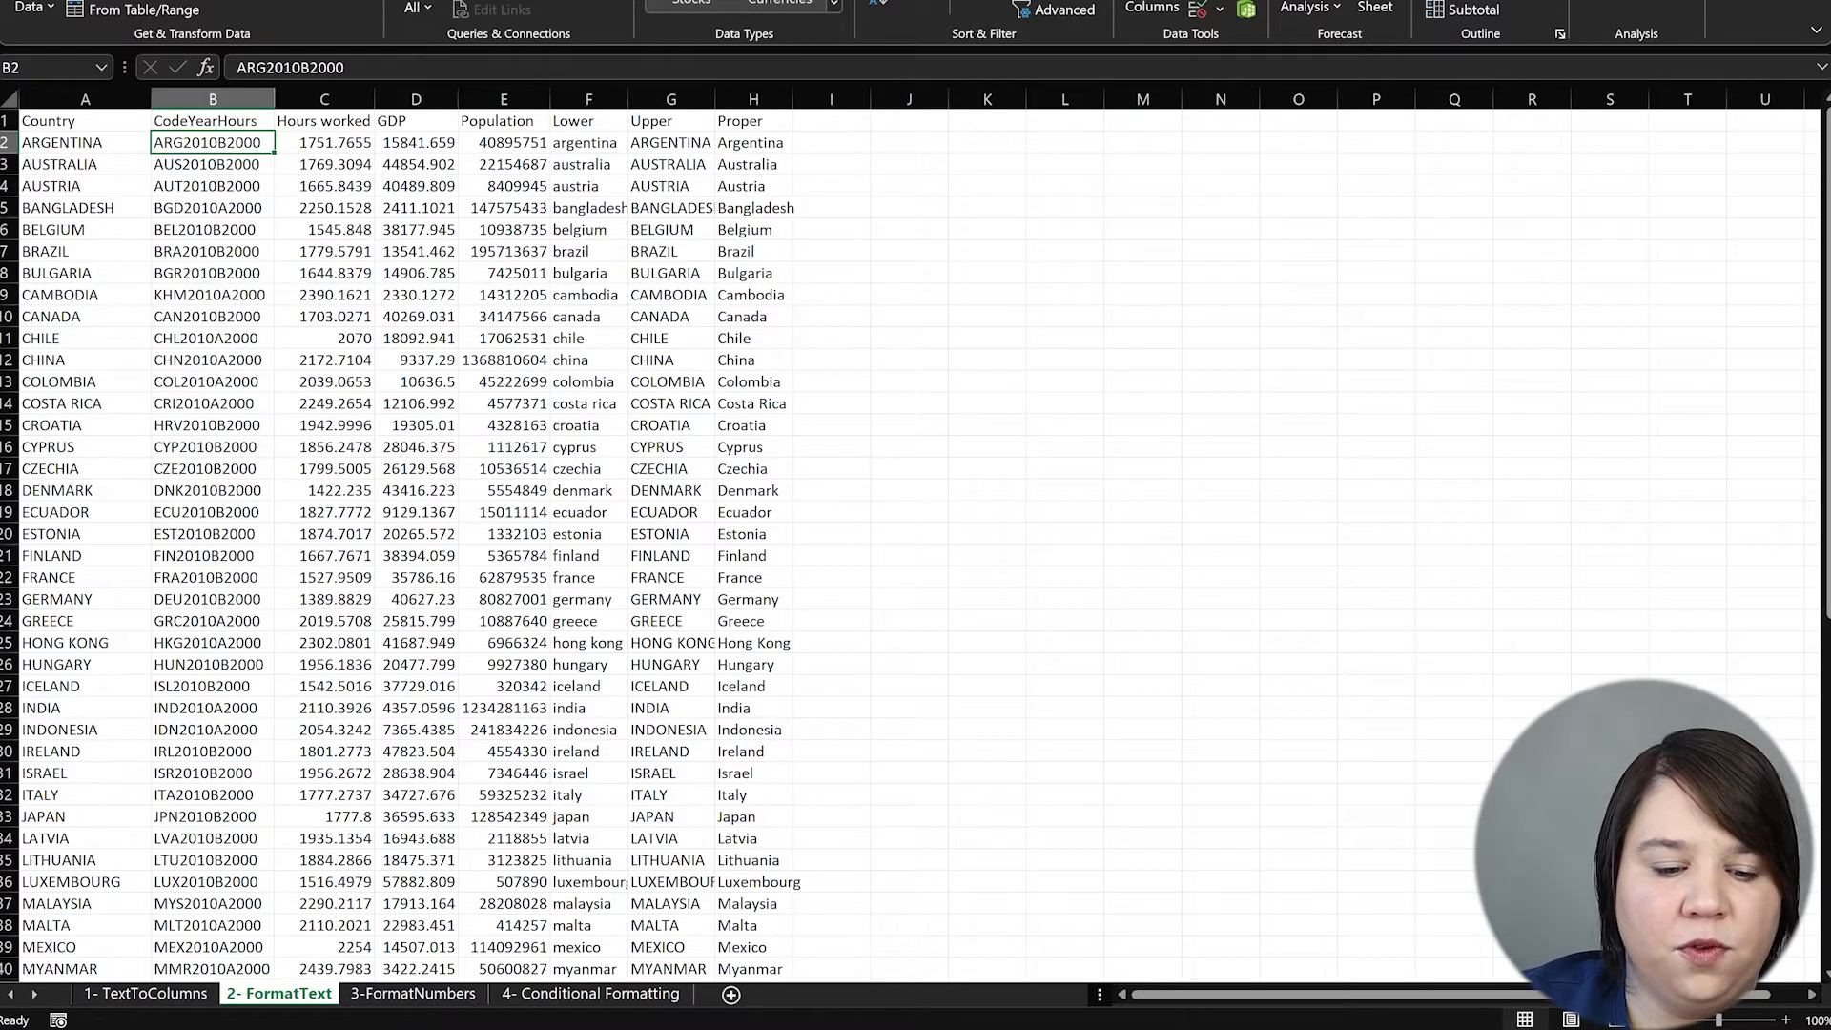
left_click(128, 996)
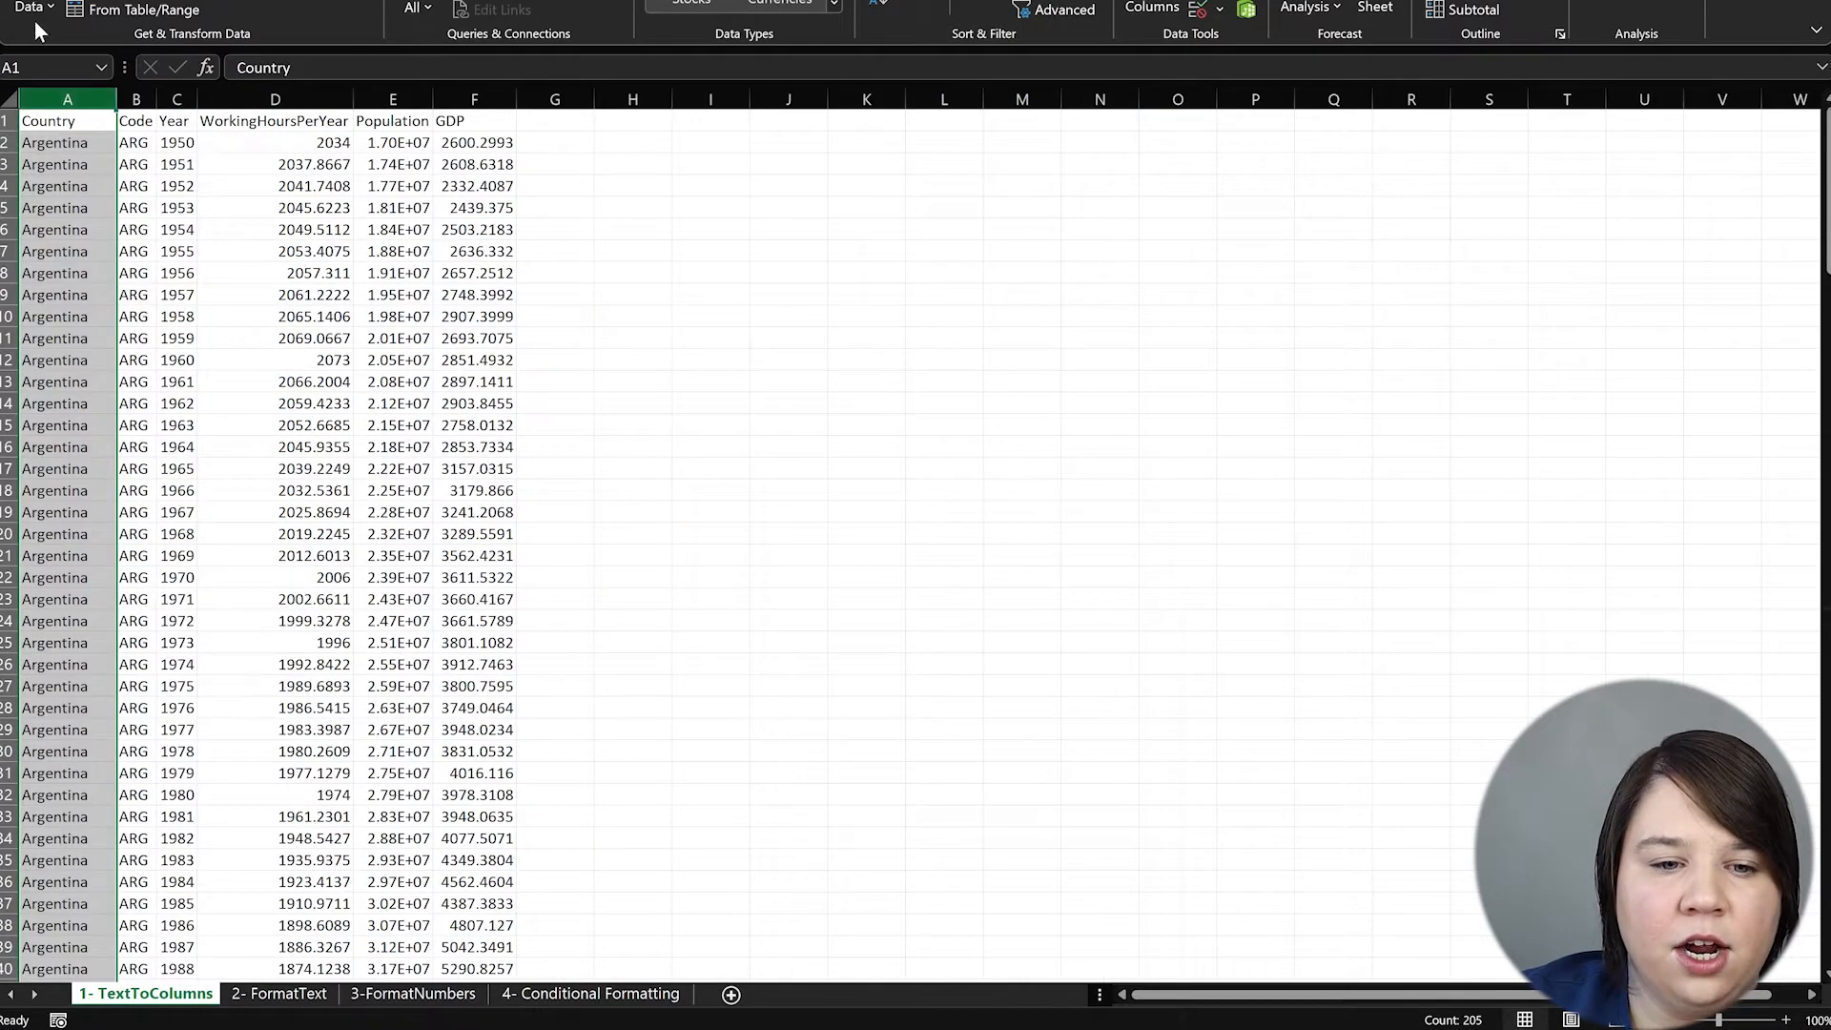
left_click_drag(137, 103, 170, 103)
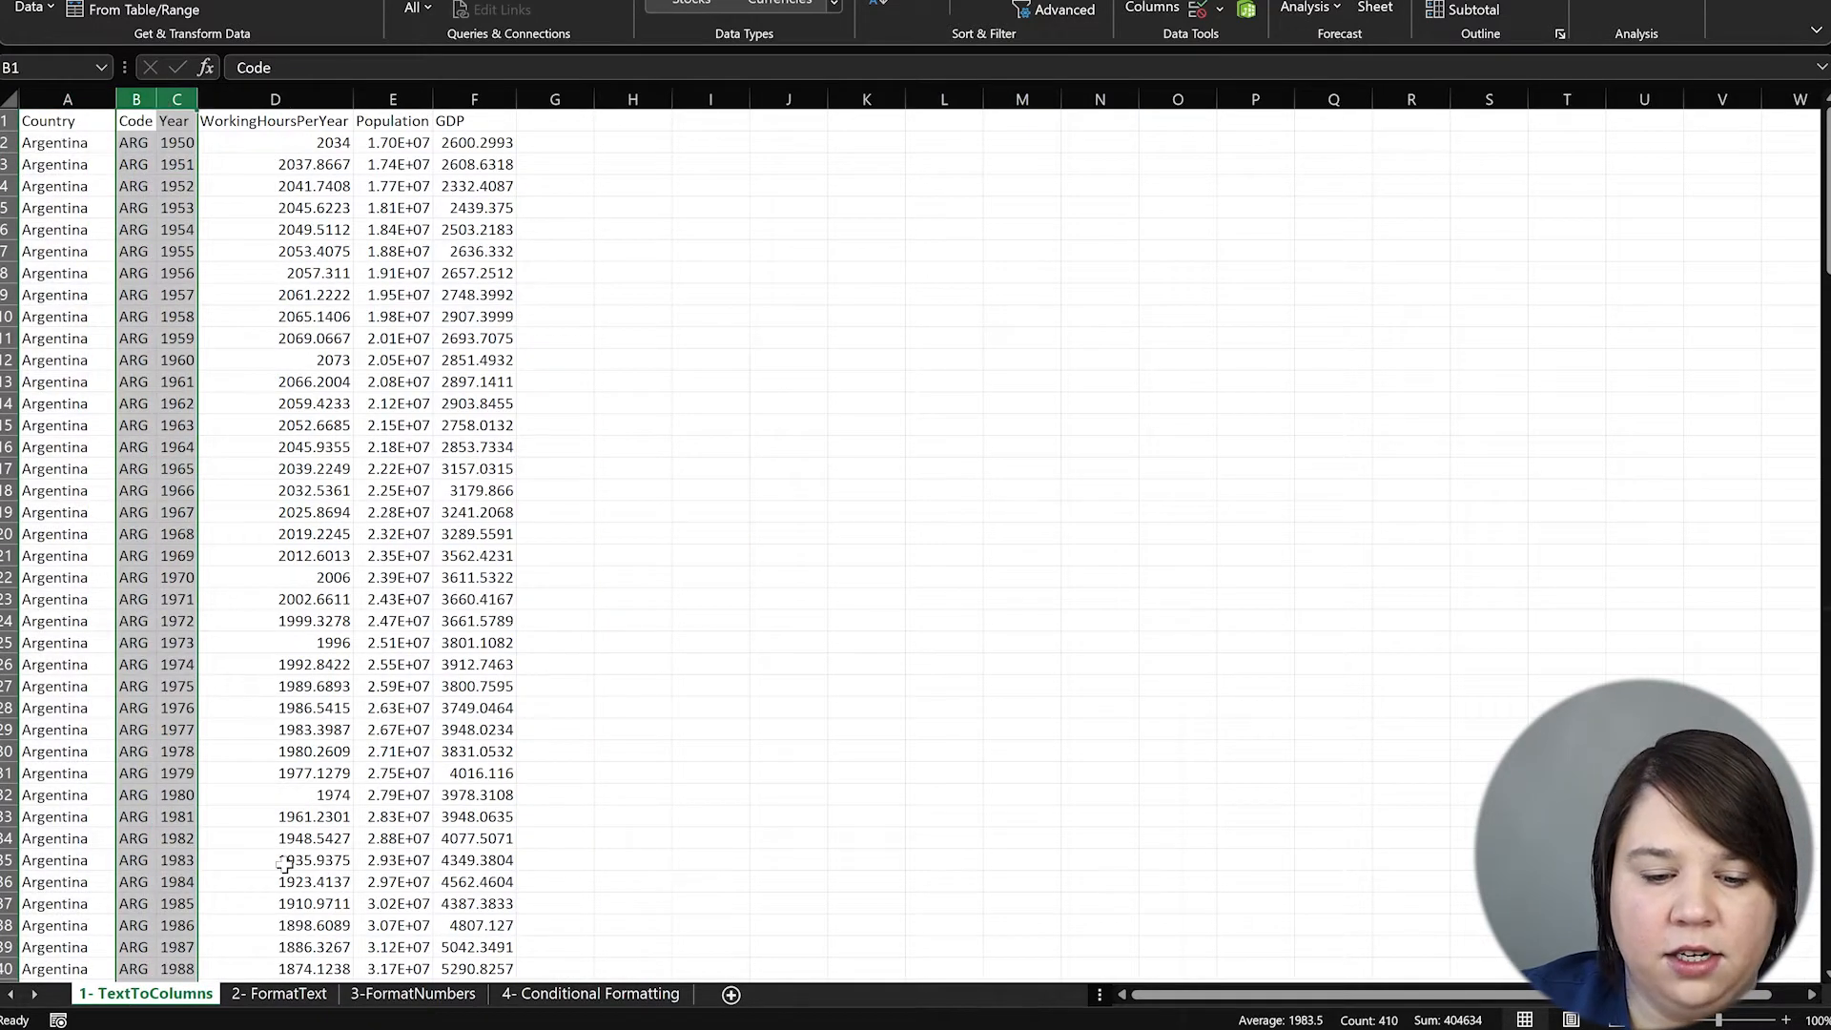
left_click(257, 996)
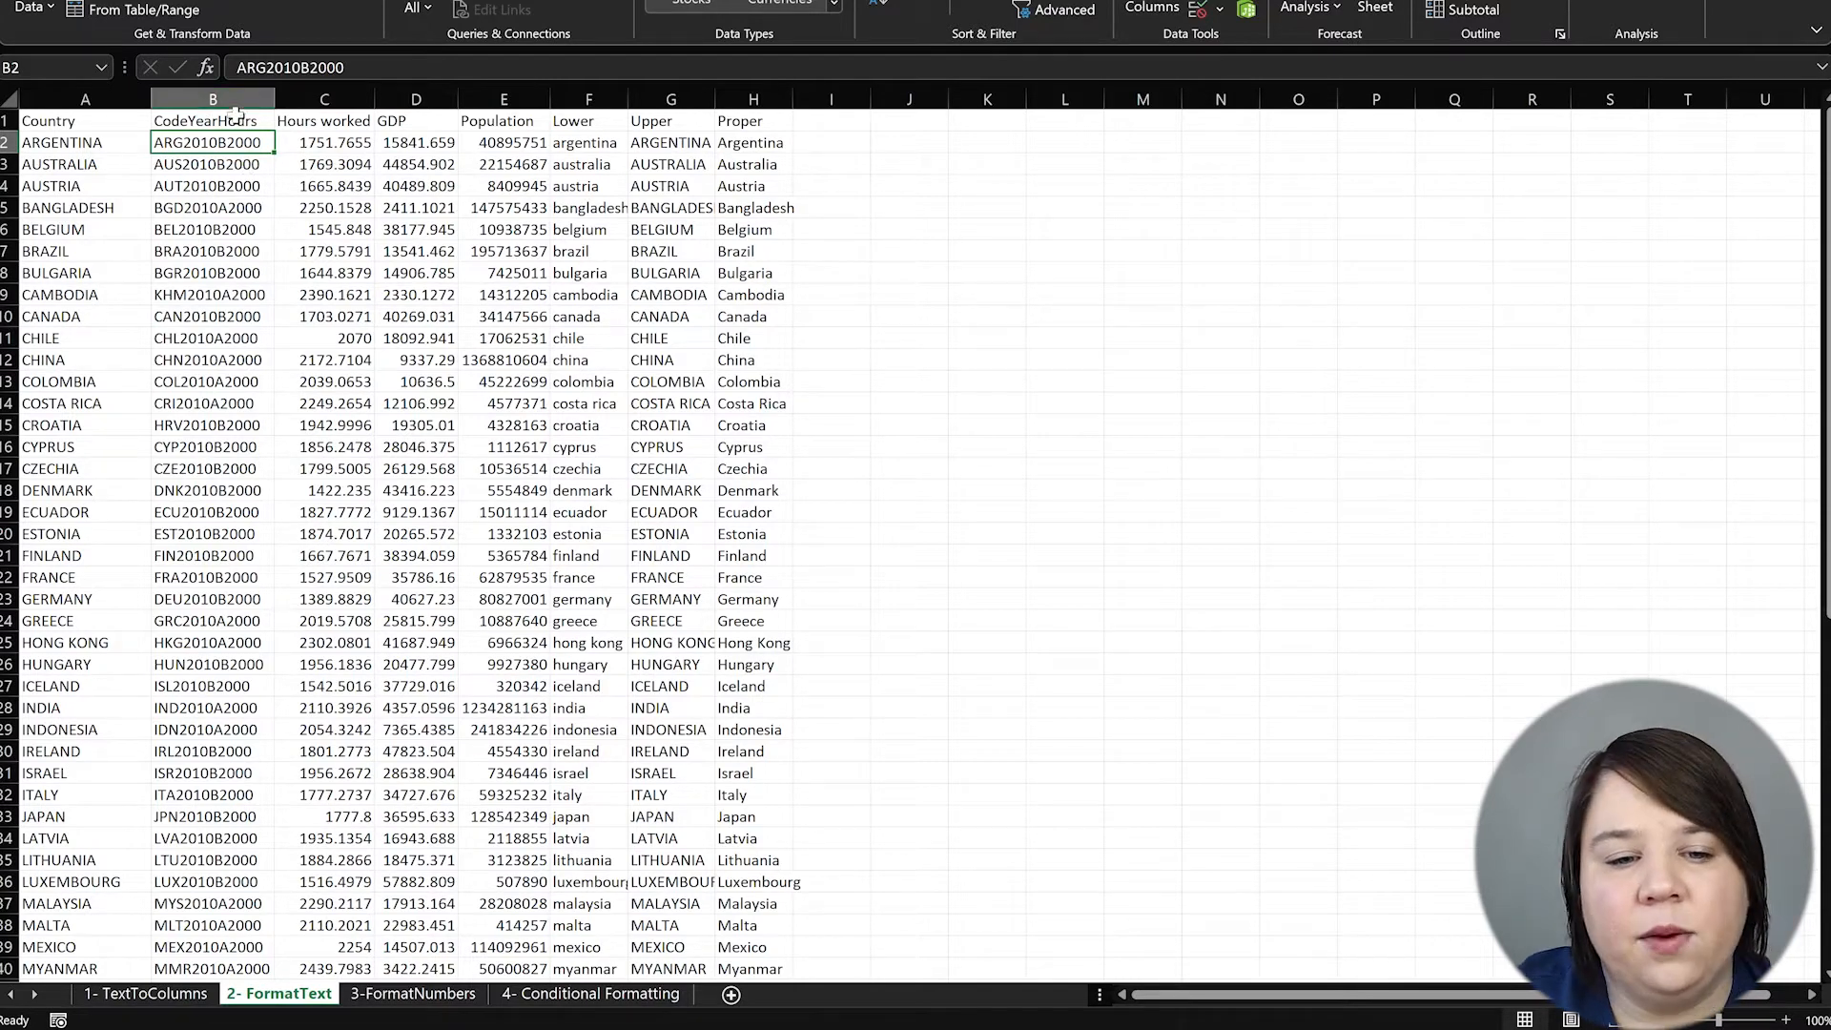
Examine how the CodeYearHours entries are composed, from the hours part of B2 to the column's last row, alongside Hours worked
double_click(222, 146)
left_click_drag(218, 144, 272, 145)
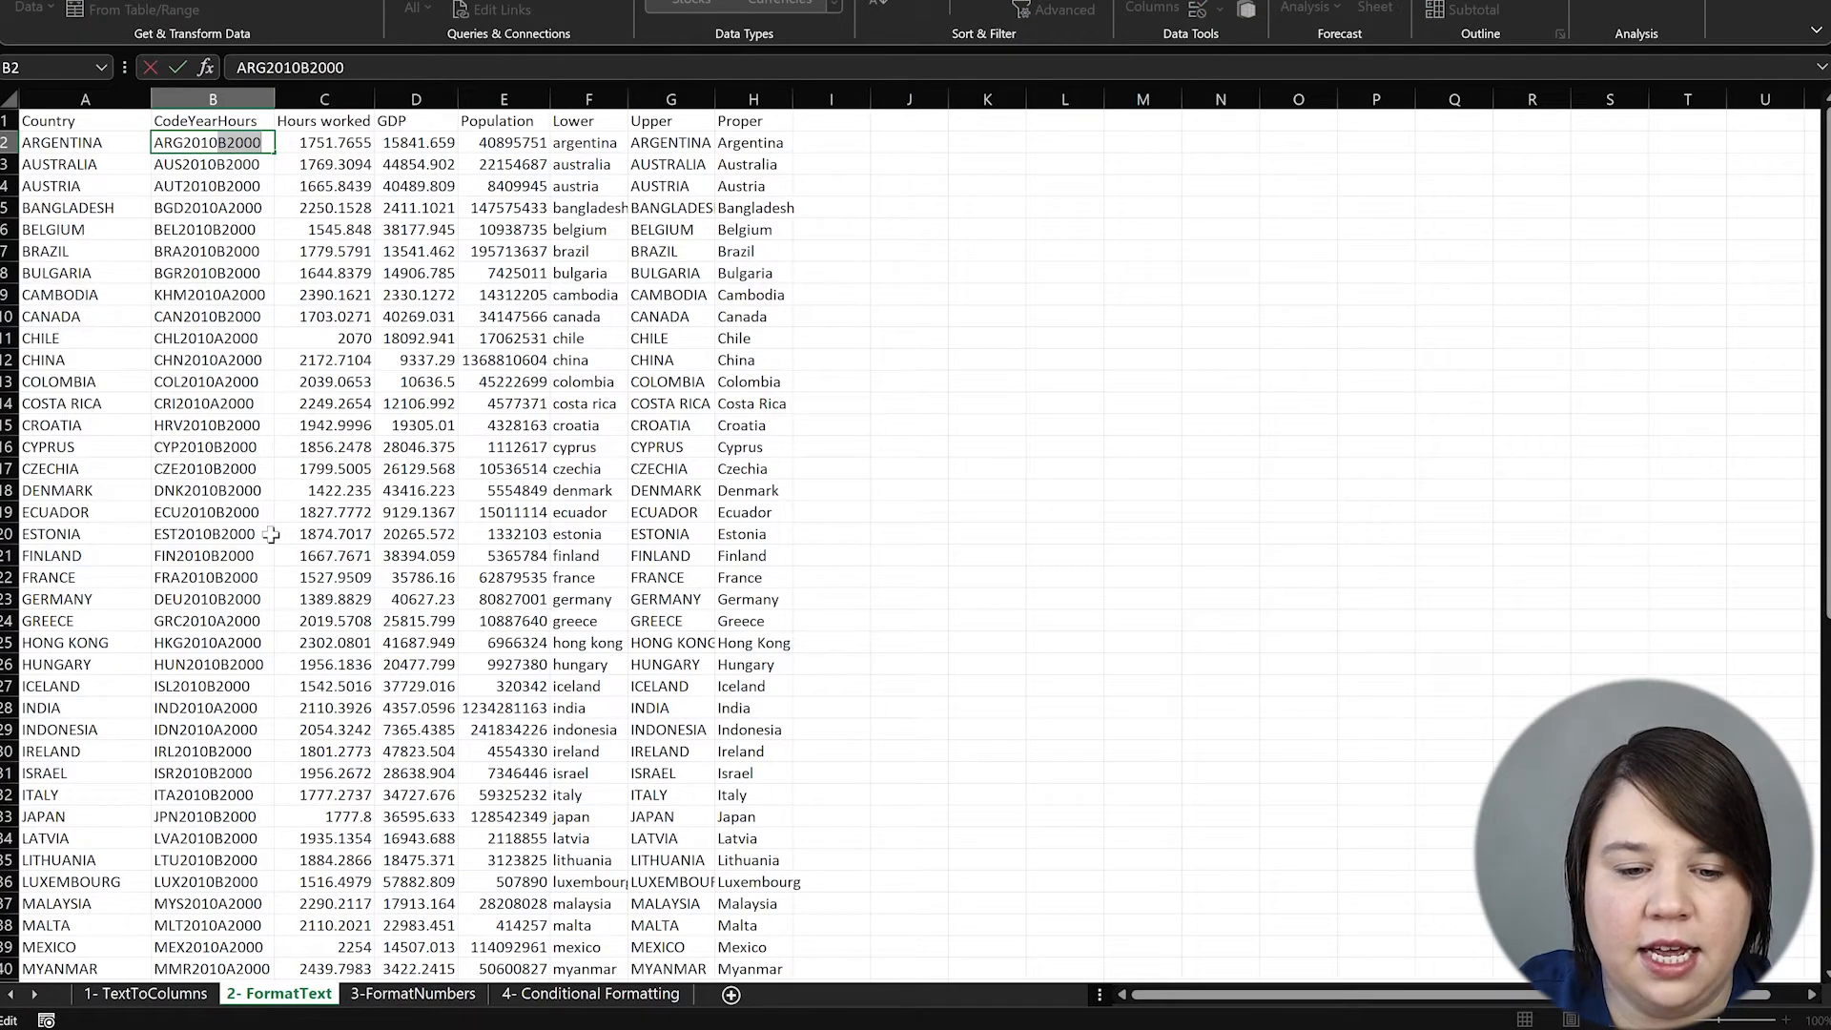
key("Escape")
key("ctrl+Down")
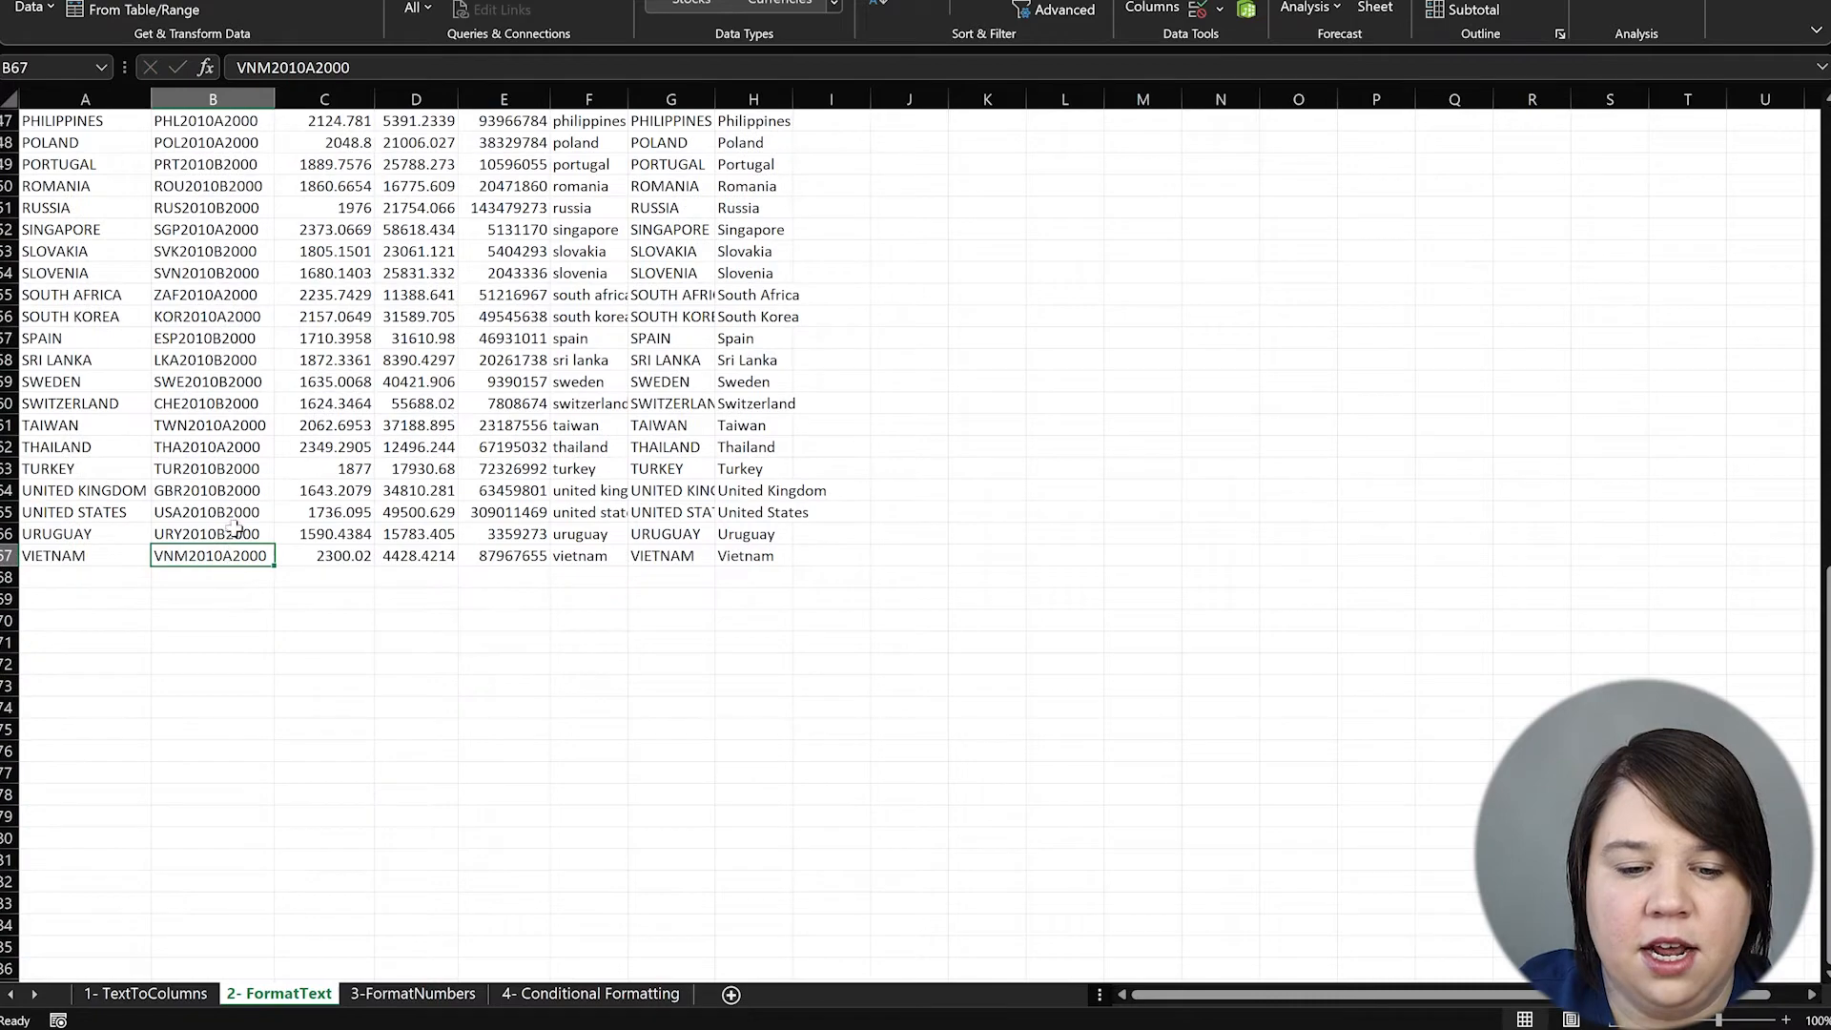
scroll(805, 378, "up", 7)
left_click_drag(1828, 572, 1828, 246)
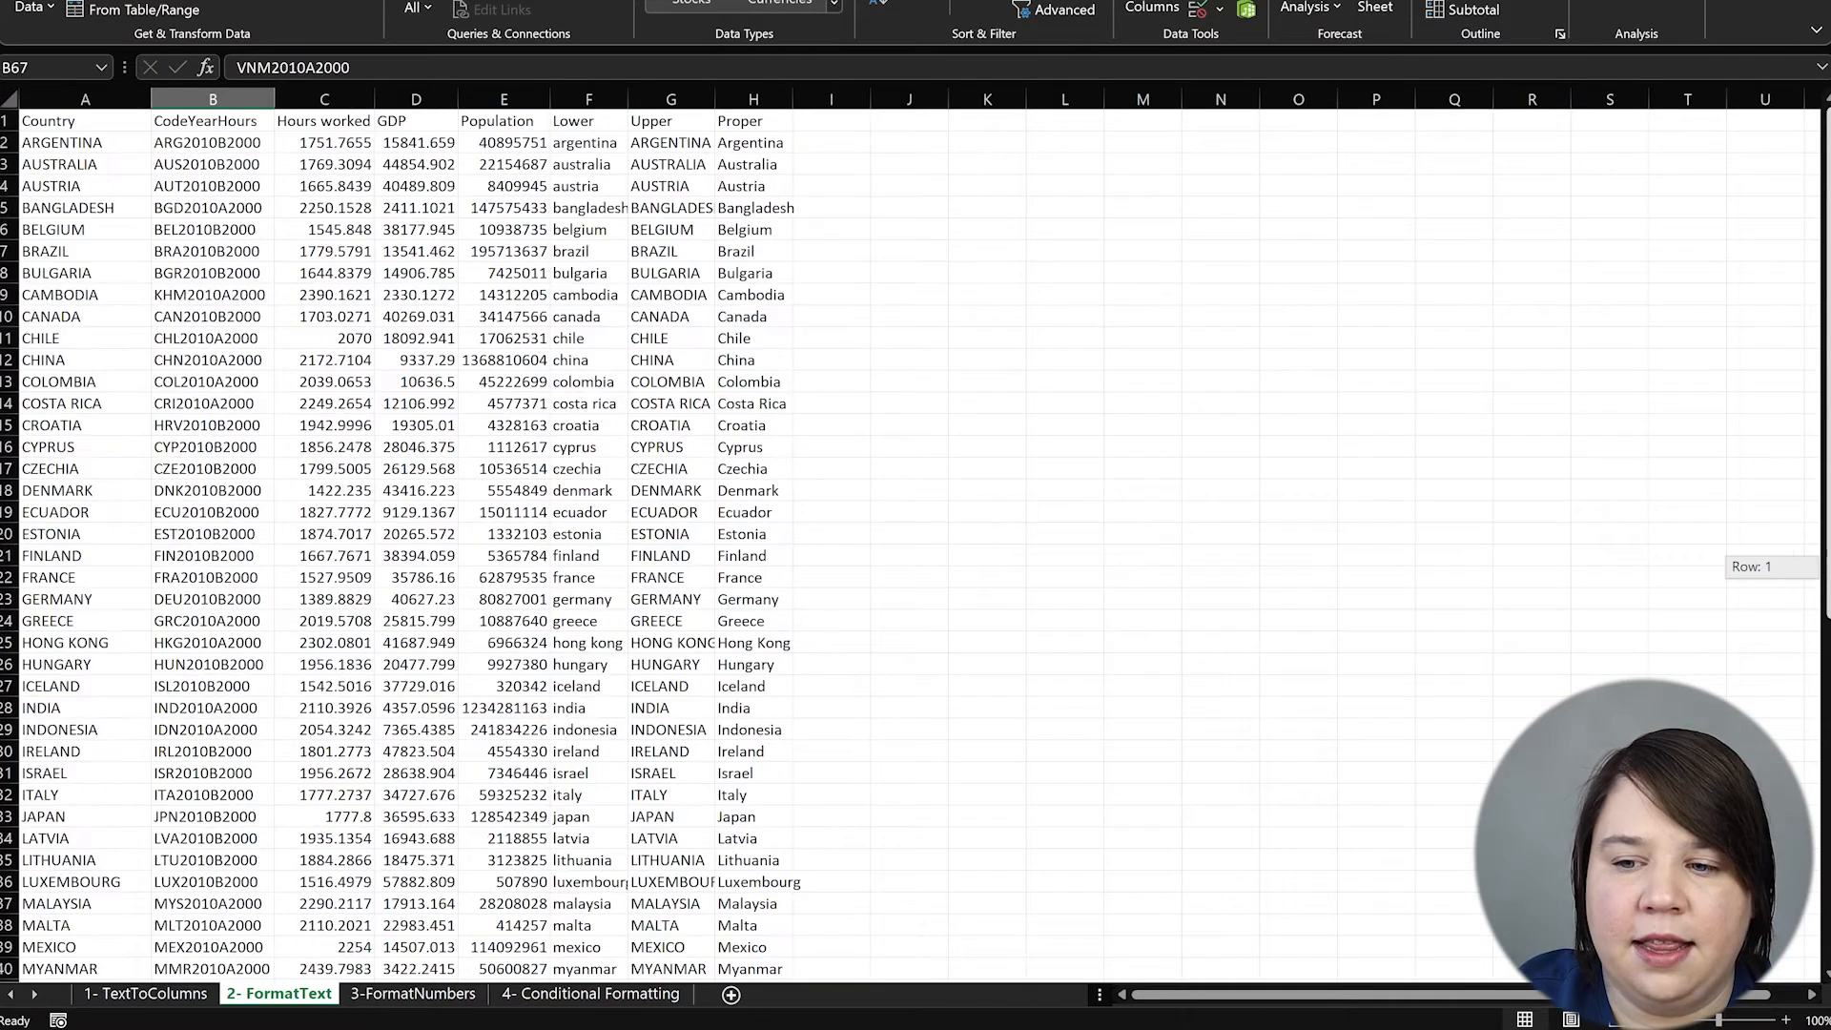
left_click(227, 121)
left_click(209, 144)
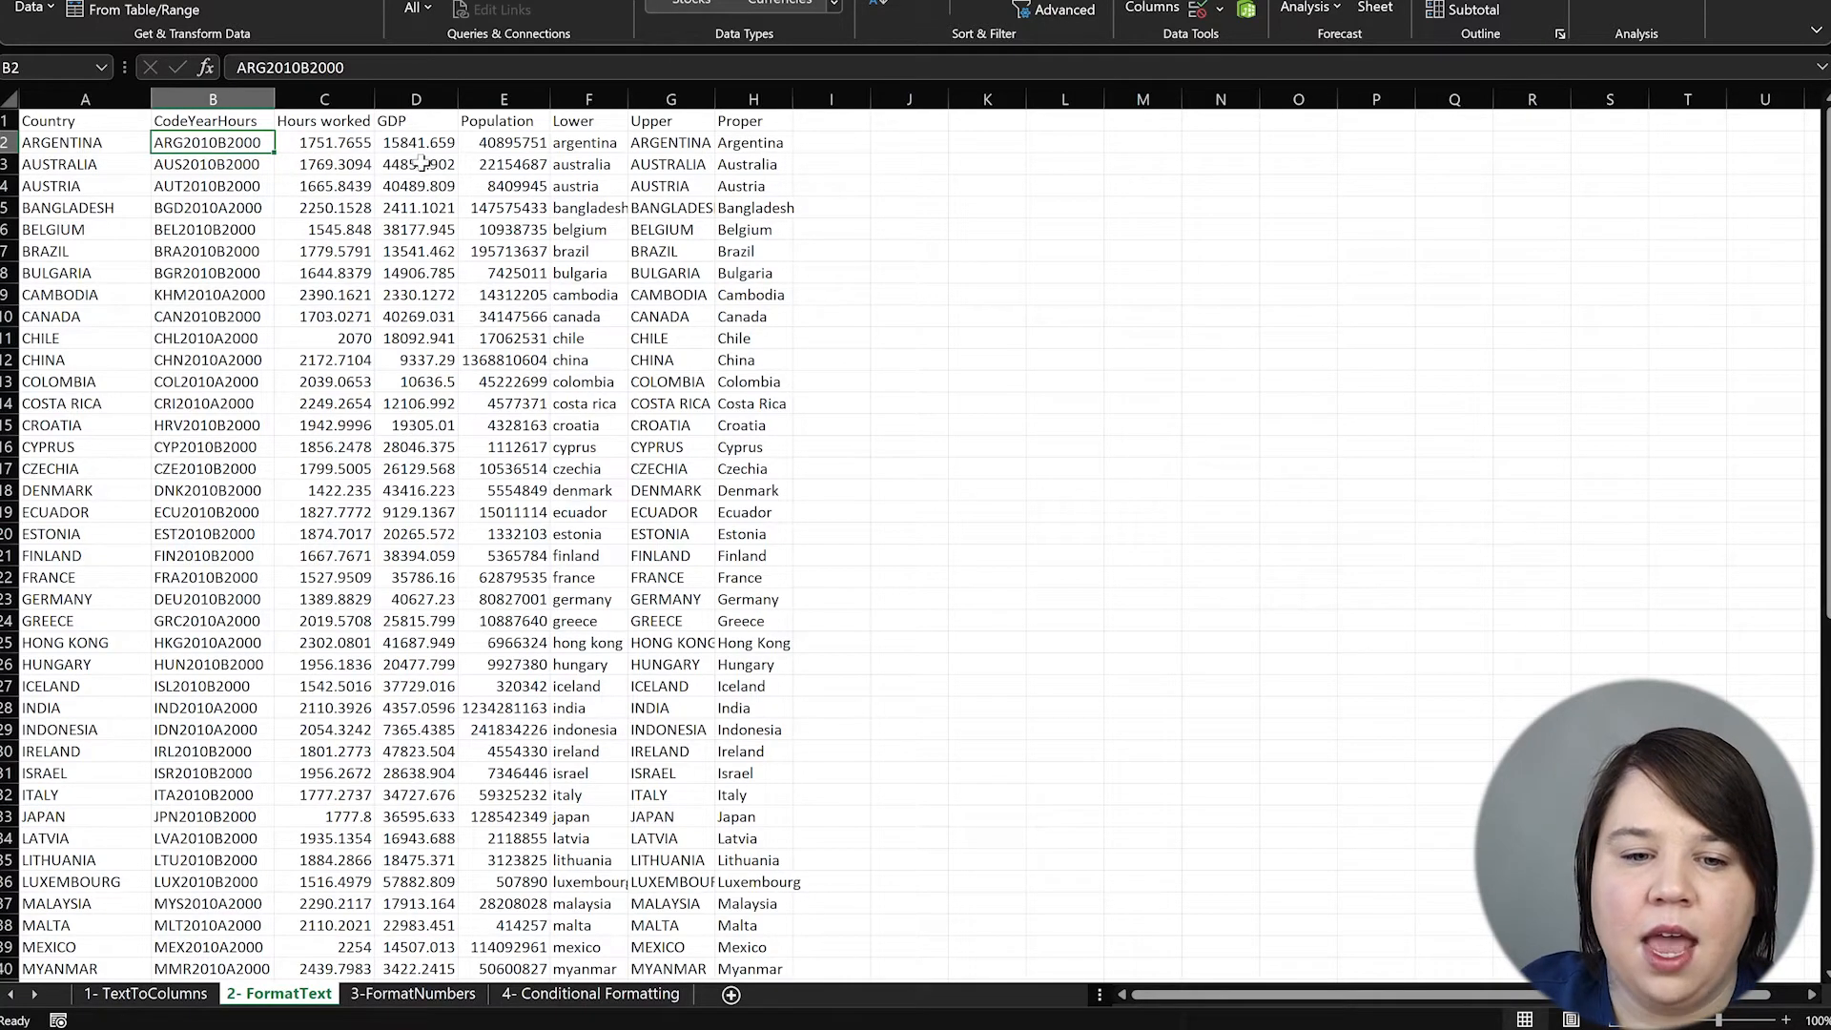
left_click(288, 99)
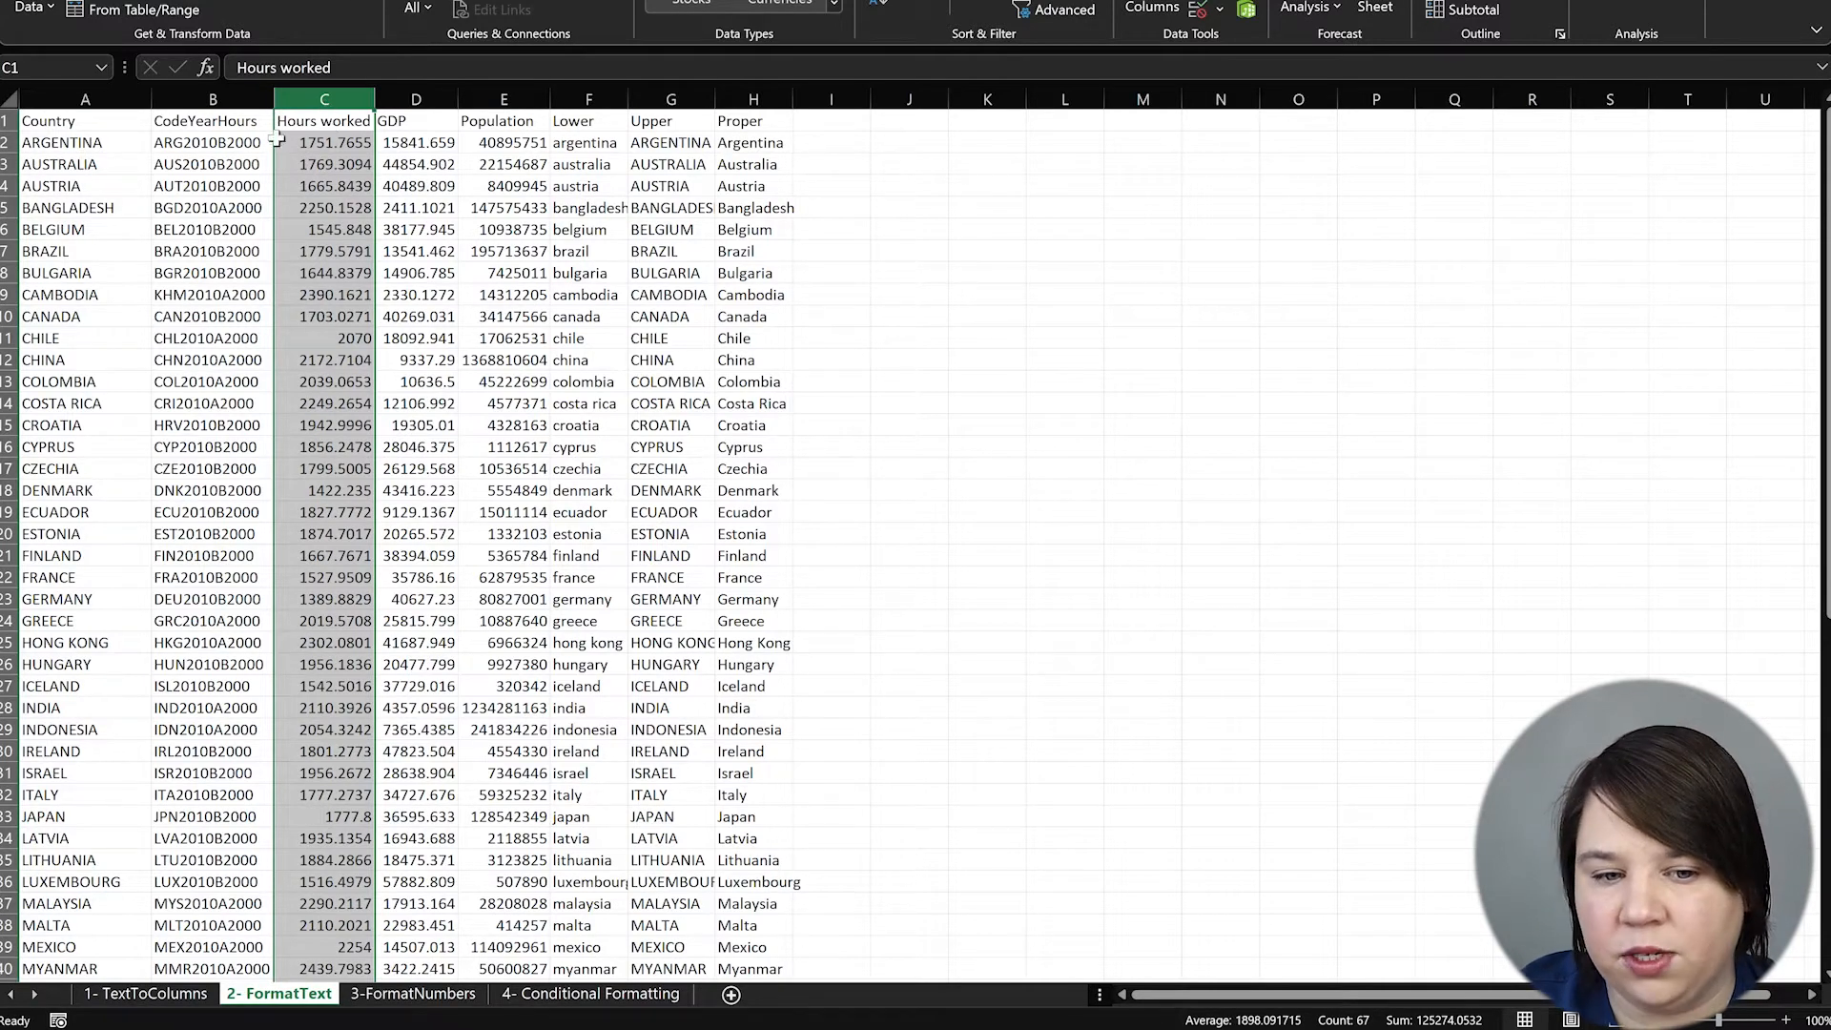
left_click(194, 143)
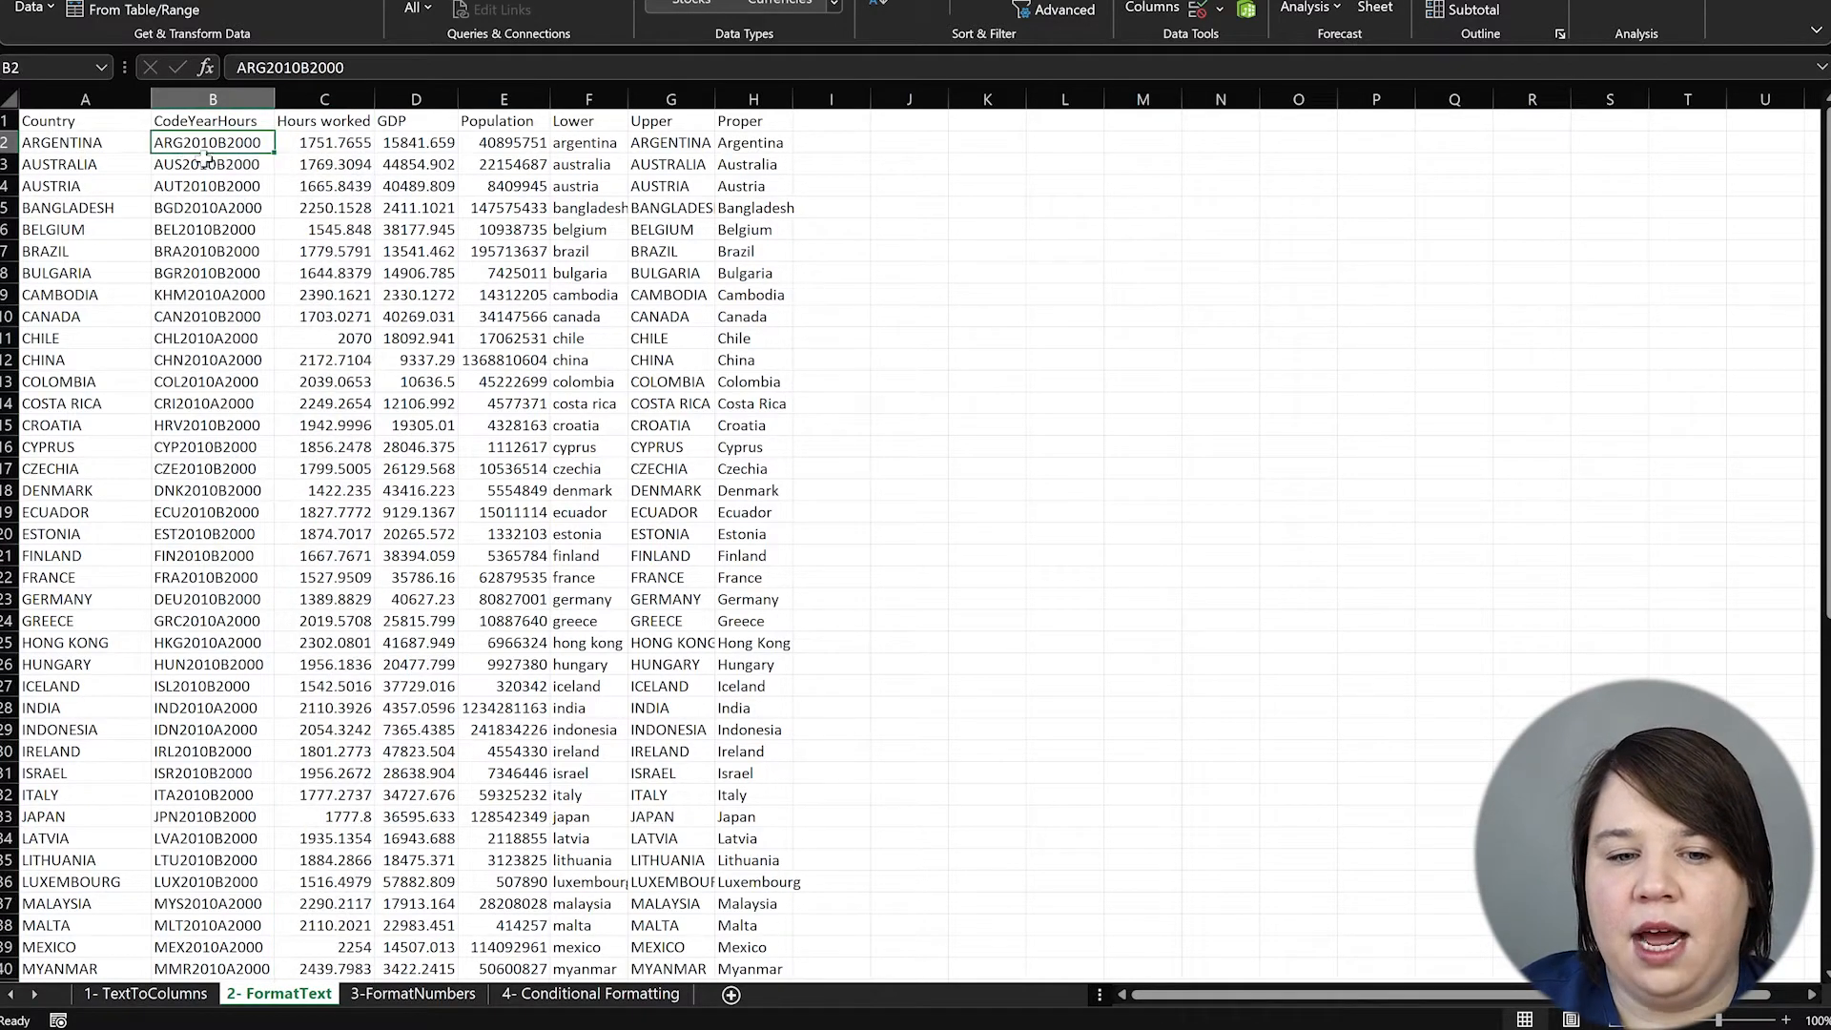
Add the headers Code, Year and Hours in I1, J1 and K1, following the Proper column
left_click(830, 144)
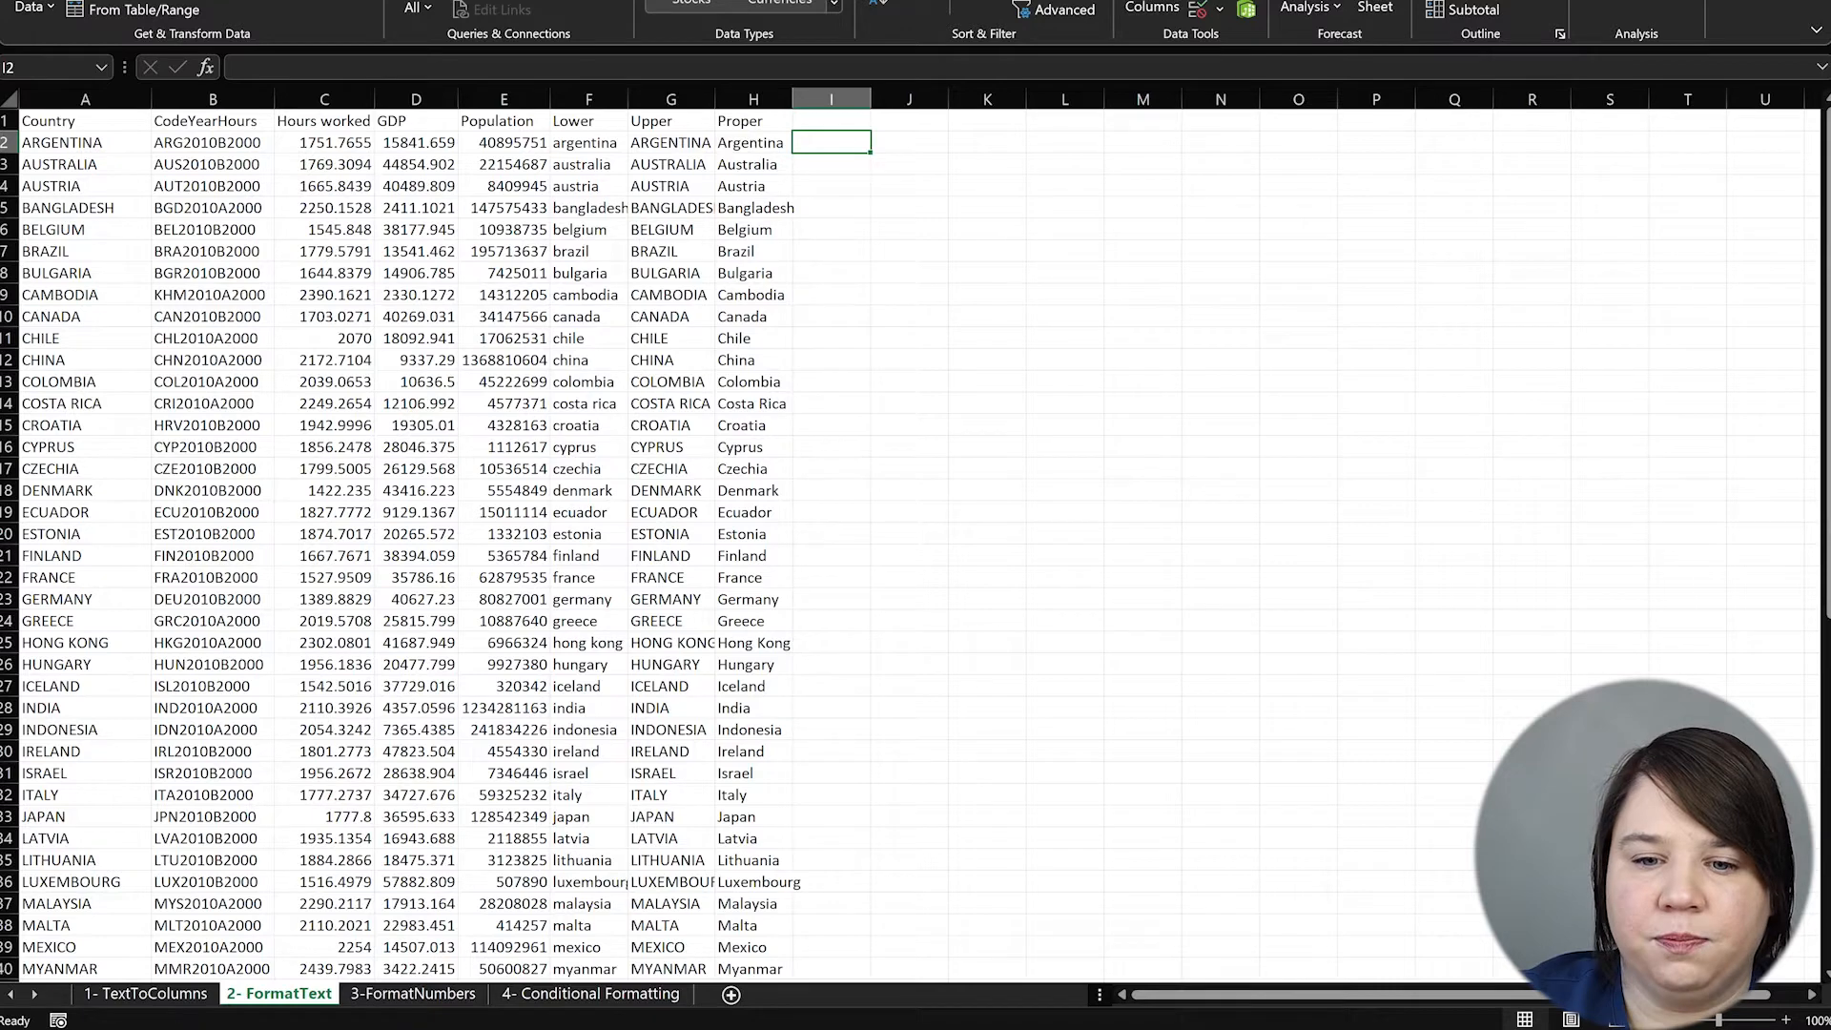
left_click(853, 121)
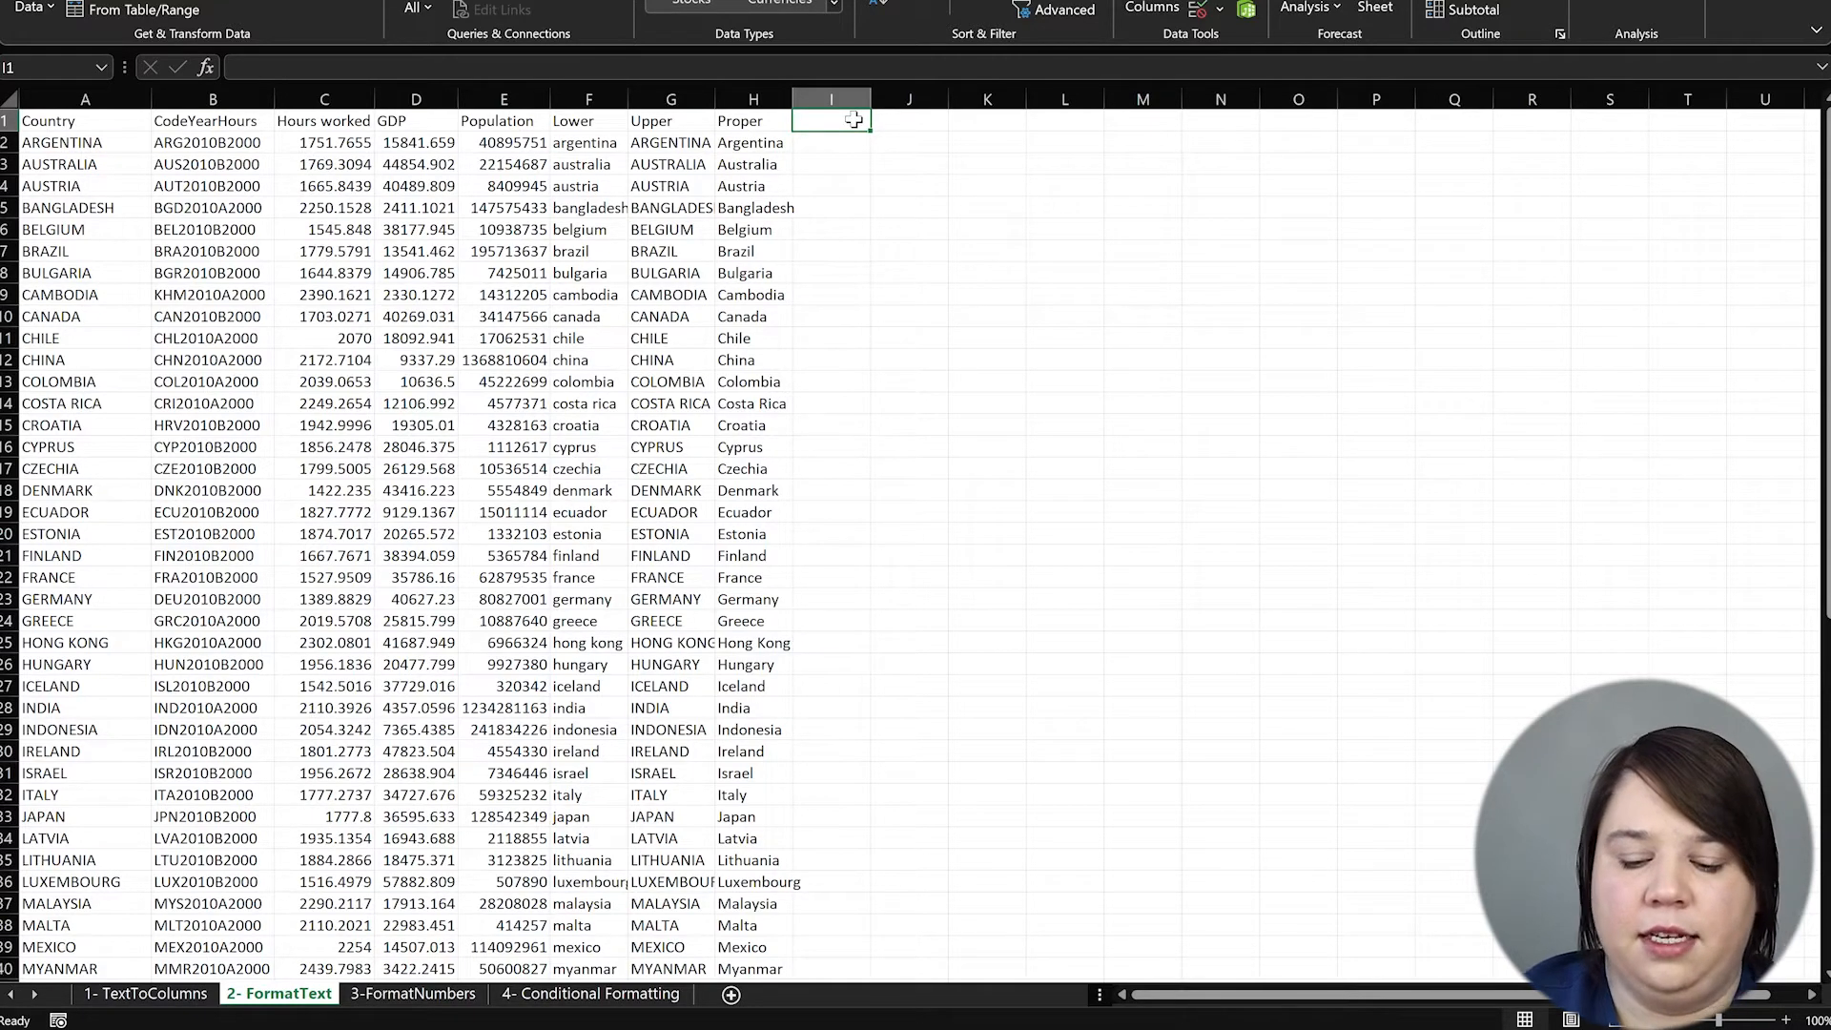
type("Co")
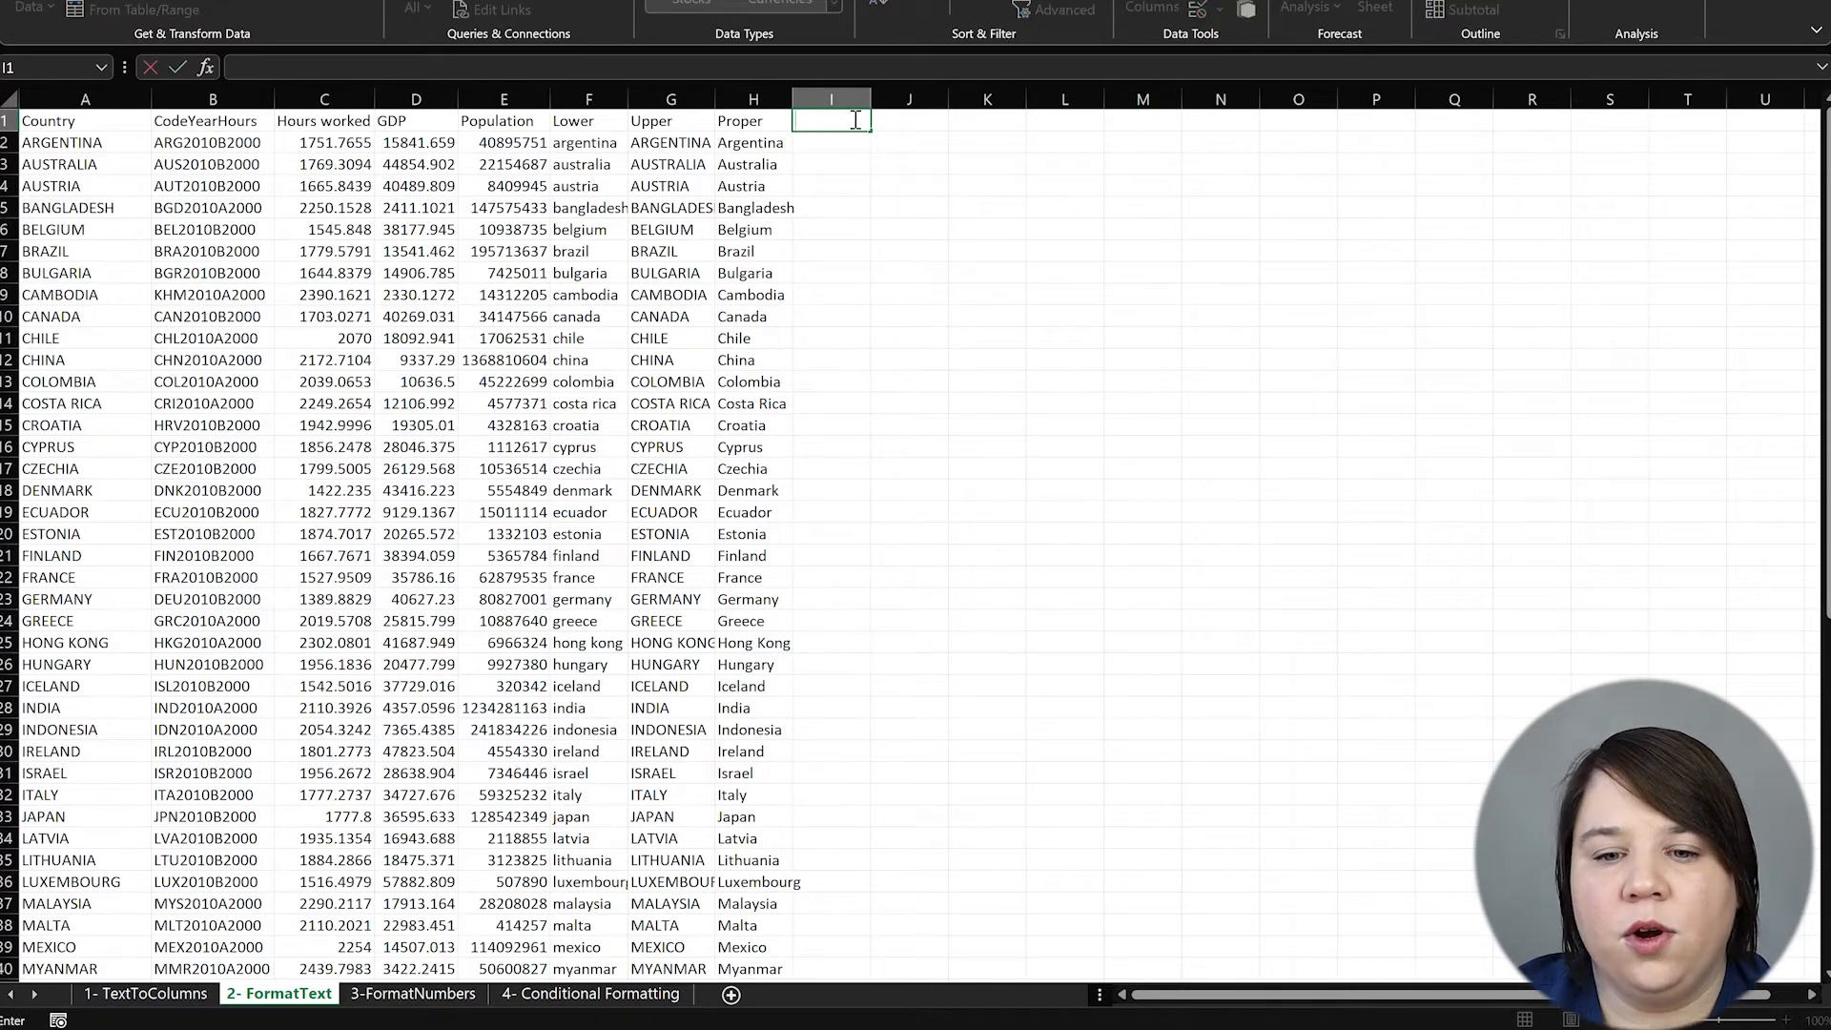
type("=")
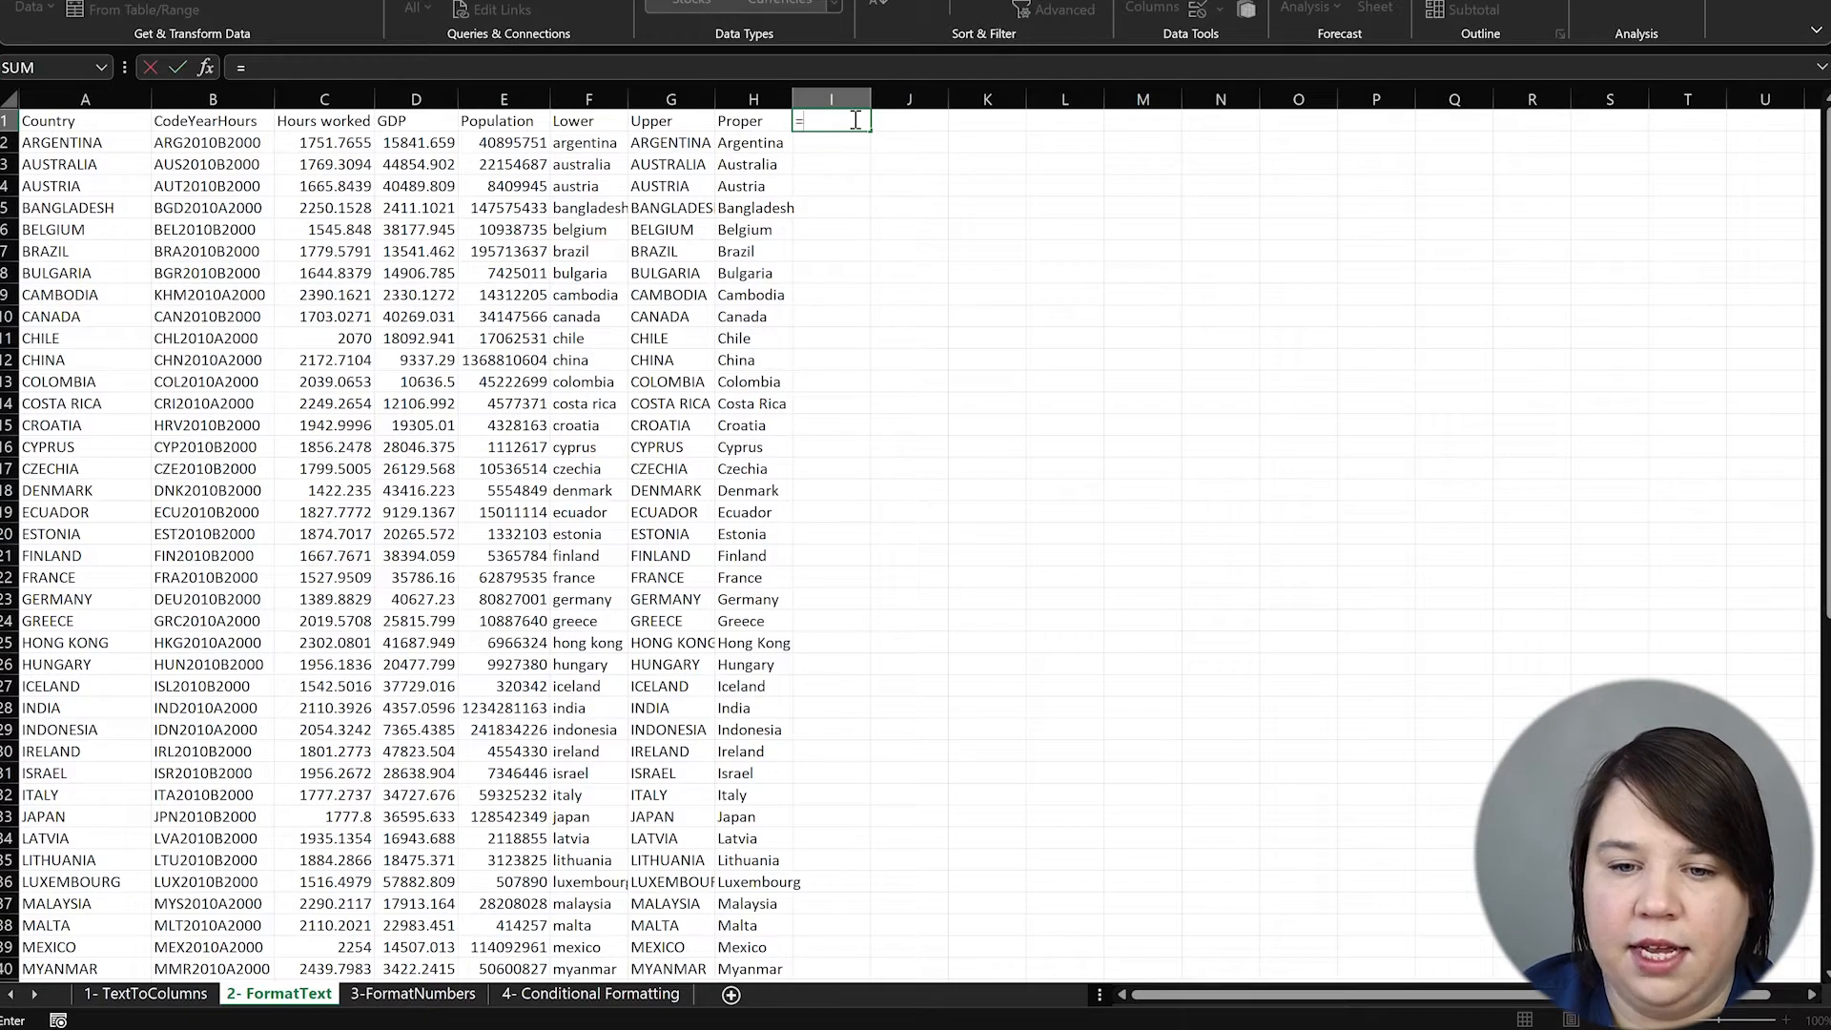
key("BackSpace")
type("Co")
key("Tab")
type("Year")
key("Tab")
type("H")
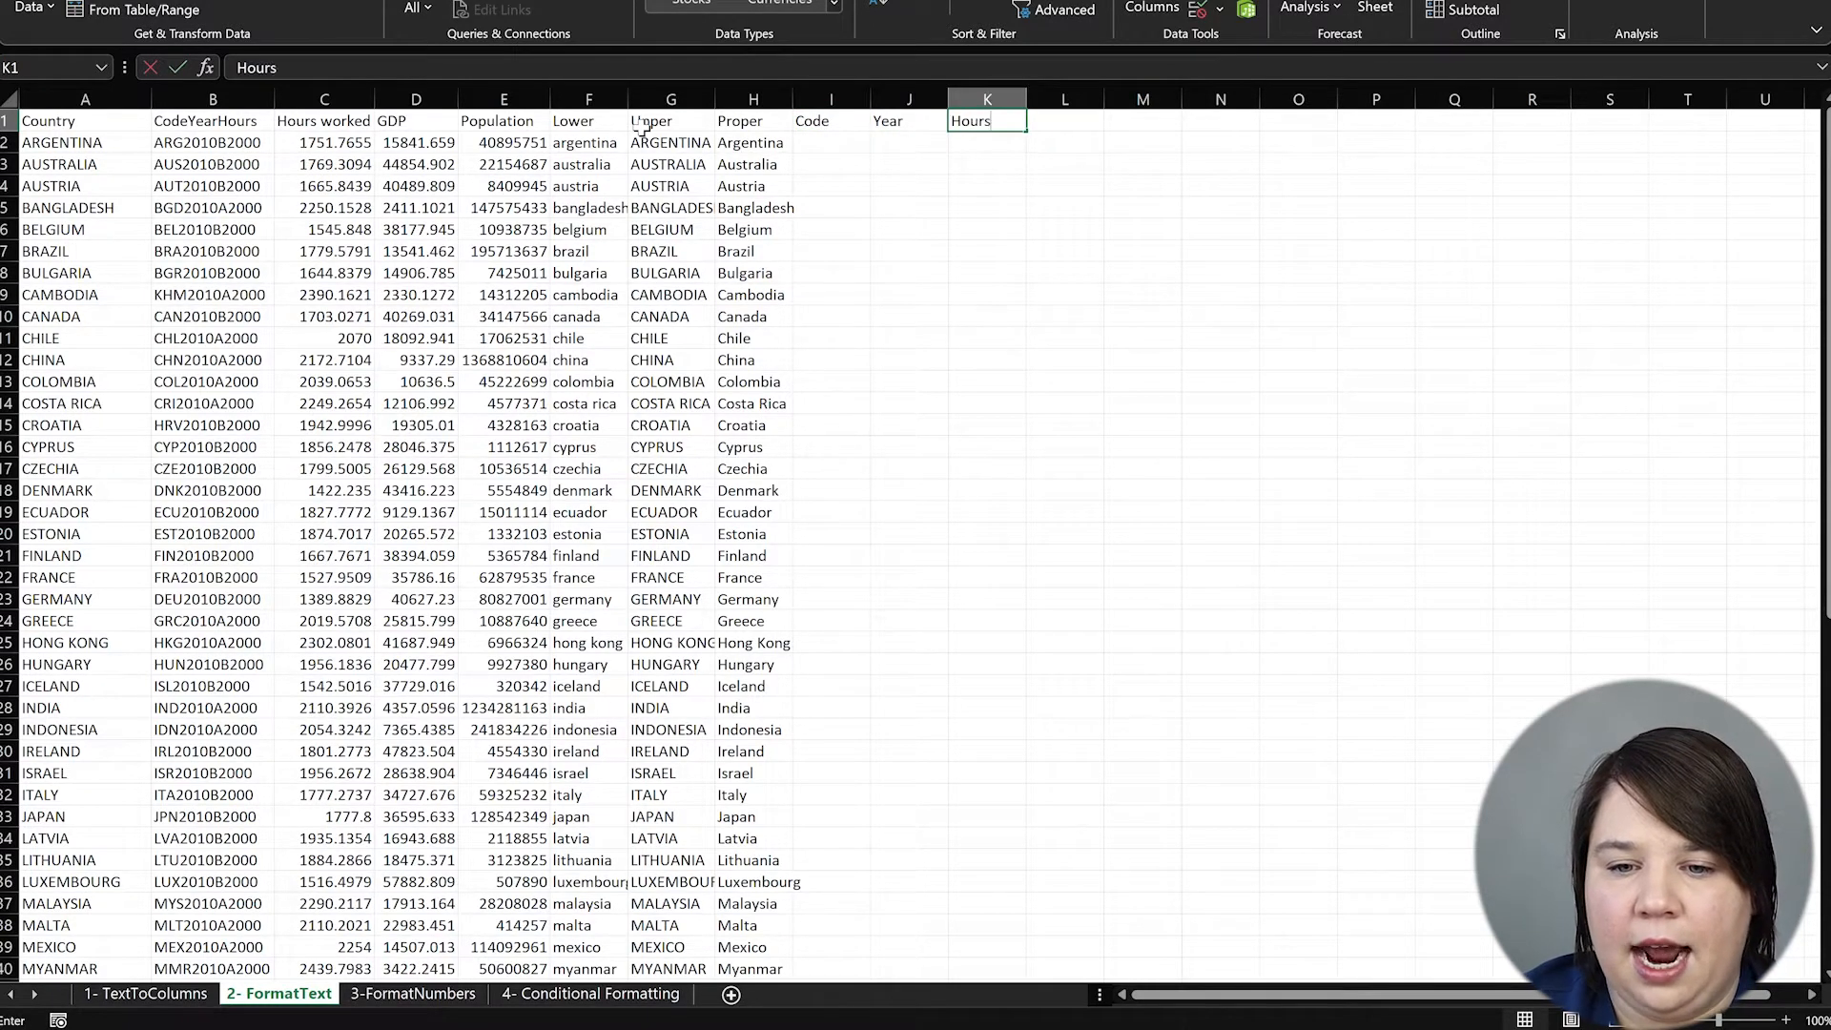
type("ours")
key("Return")
Enter the formula =LEFT(B2,3) in I2 to extract the country code from CodeYearHours
type("=")
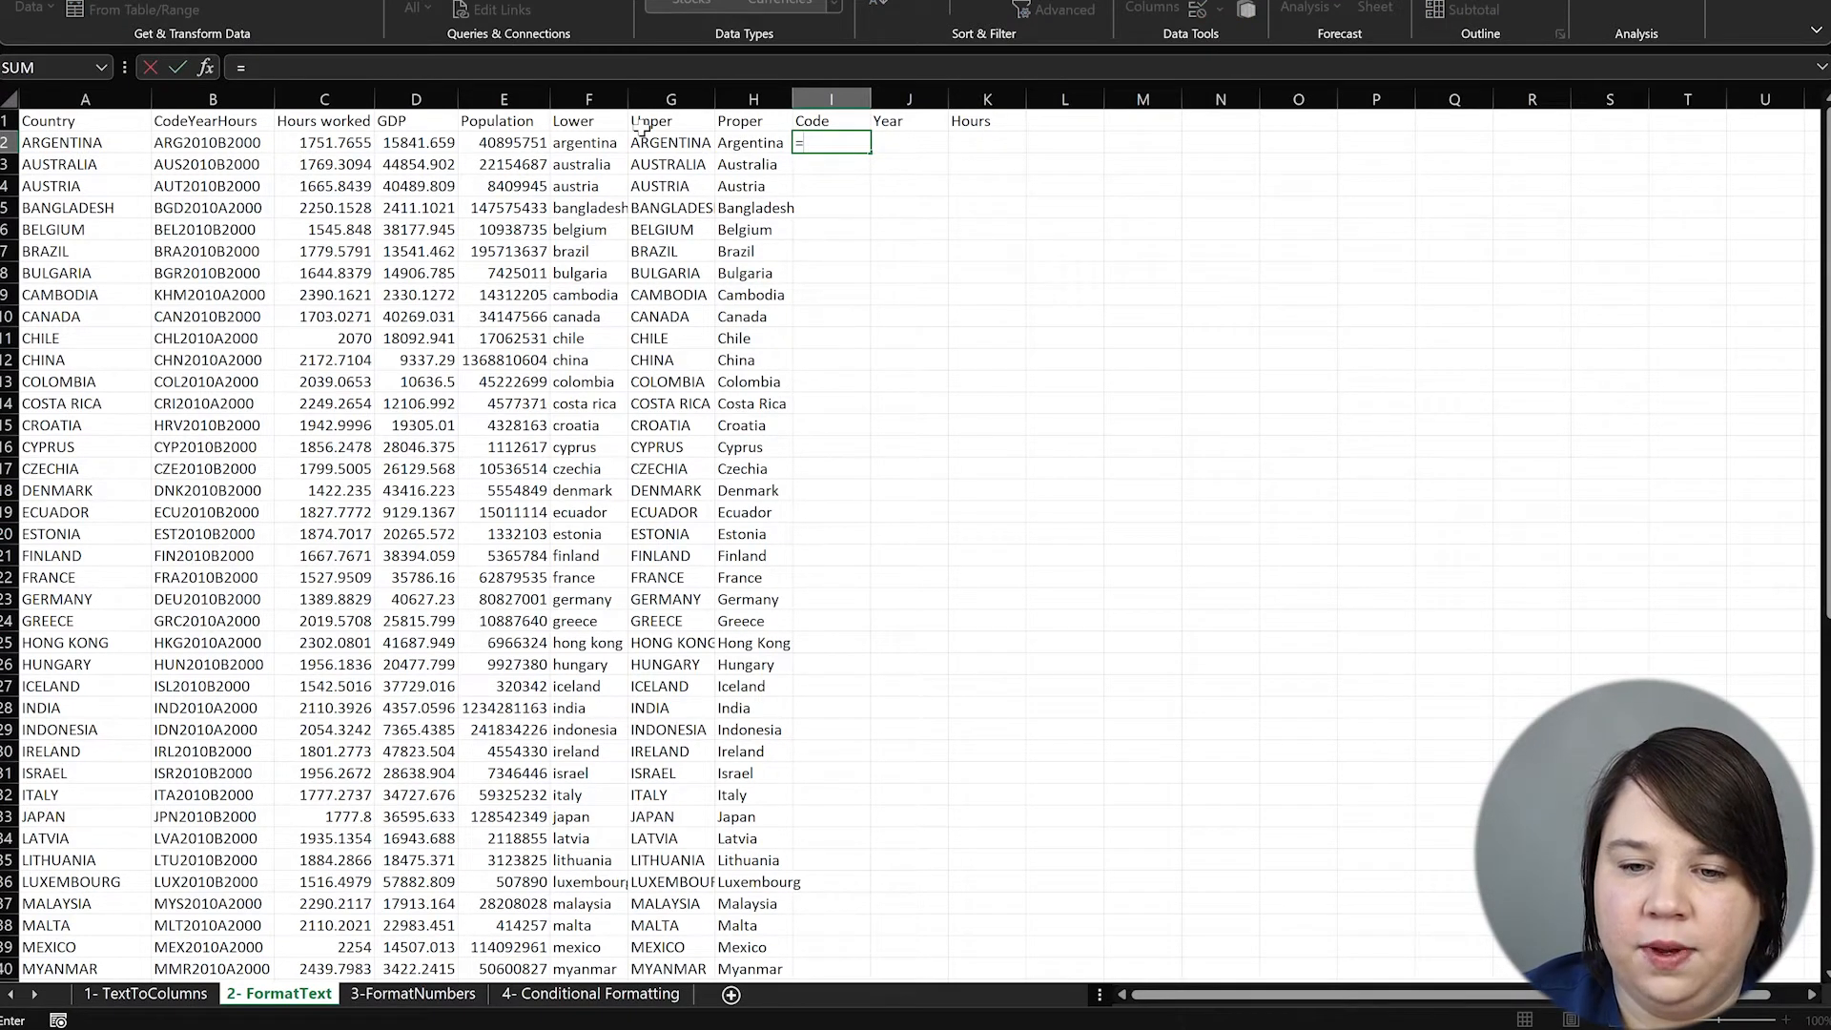
type("LEFT")
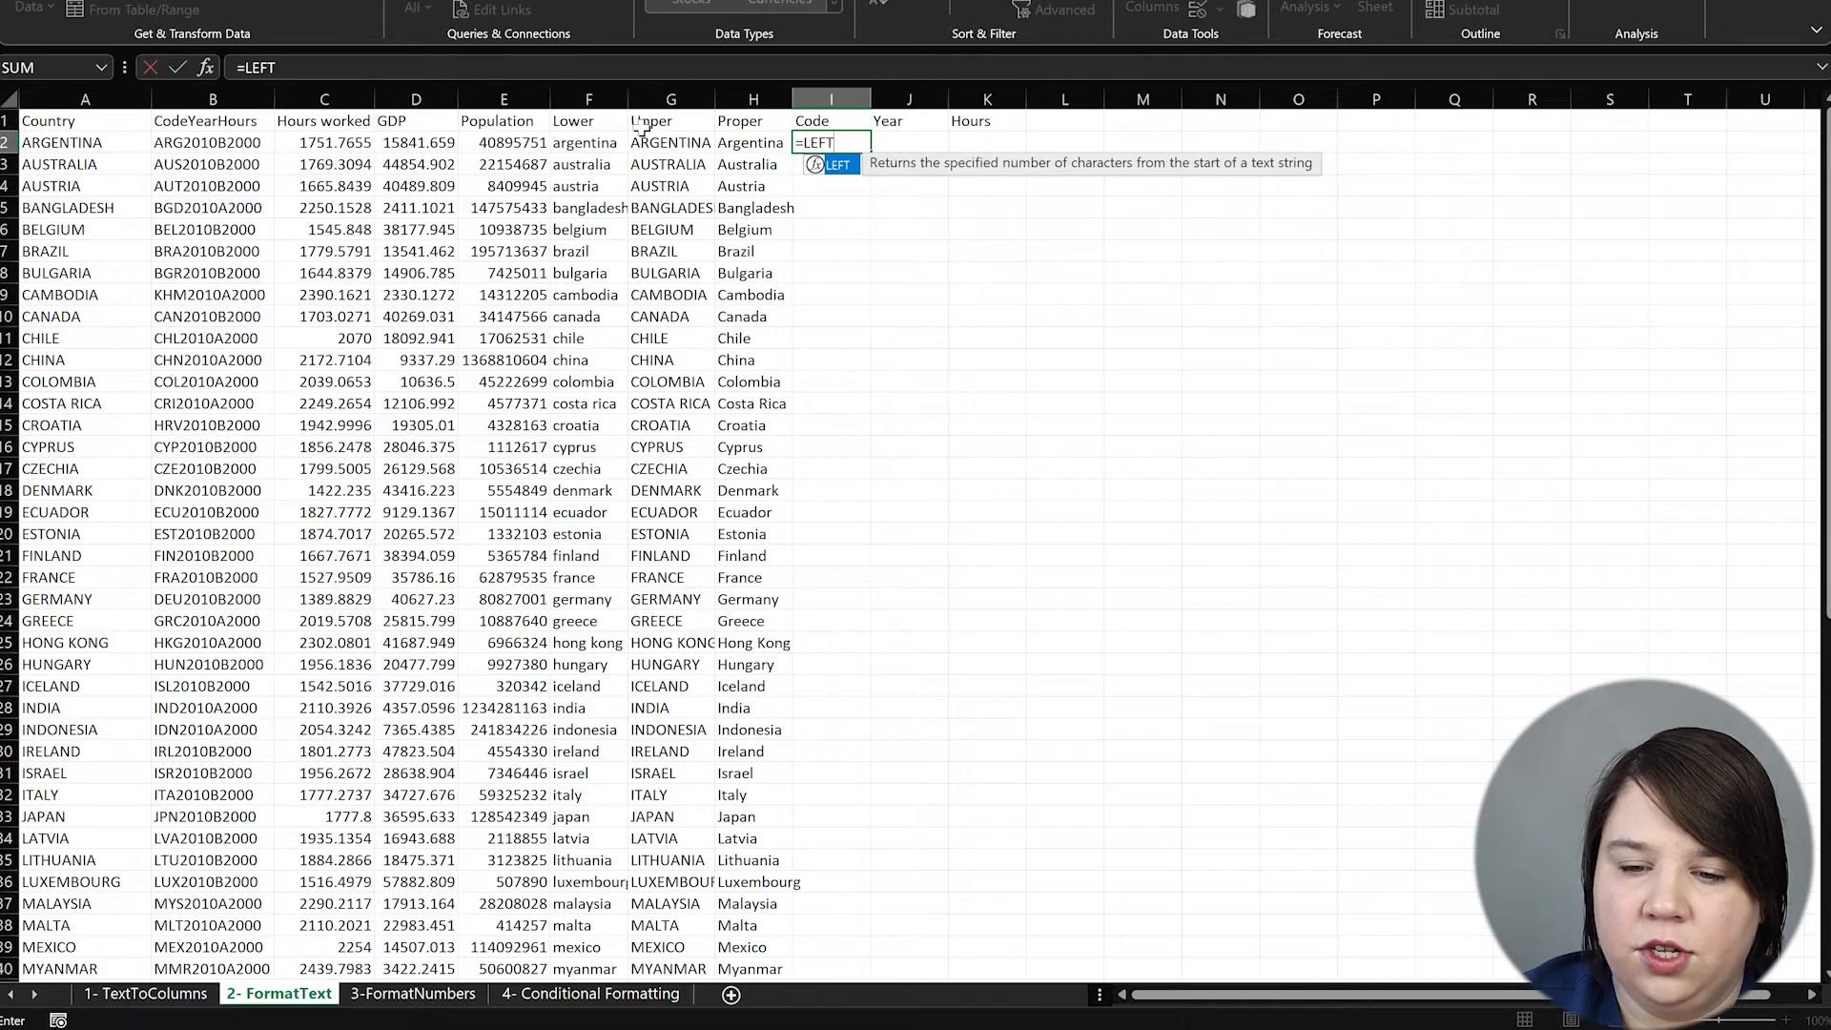
type("(")
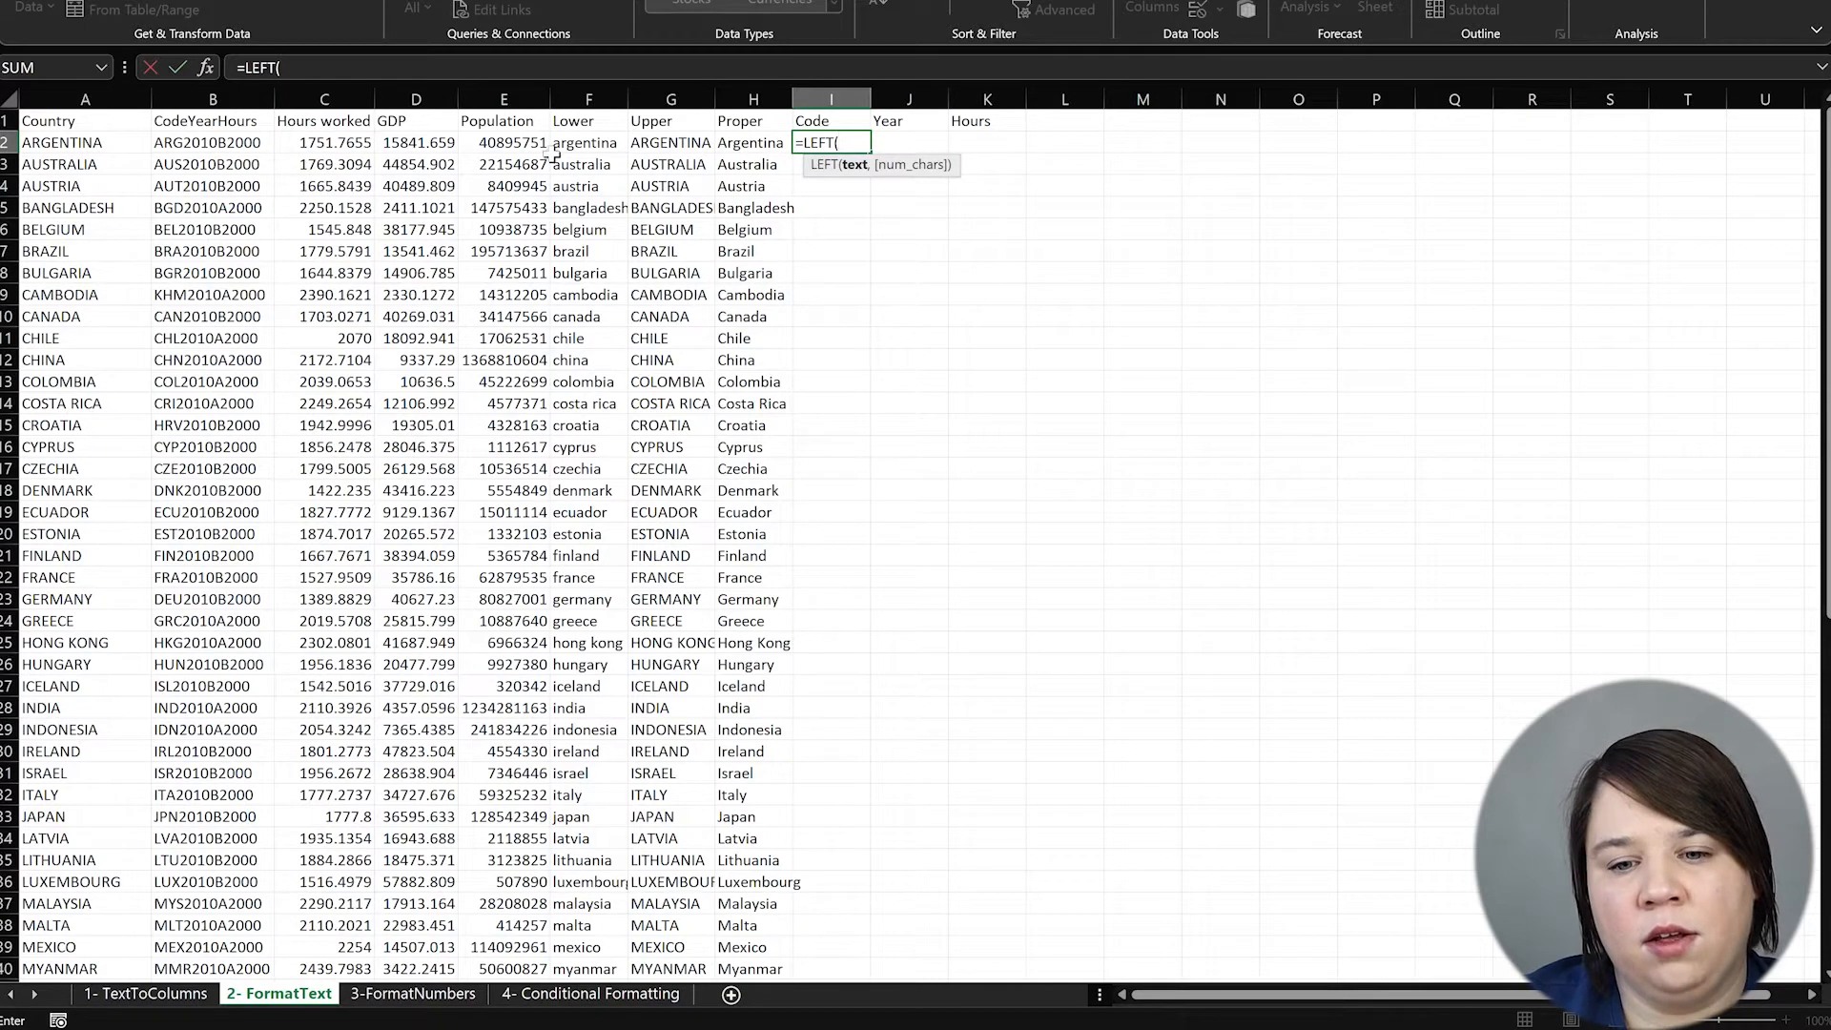
left_click(214, 143)
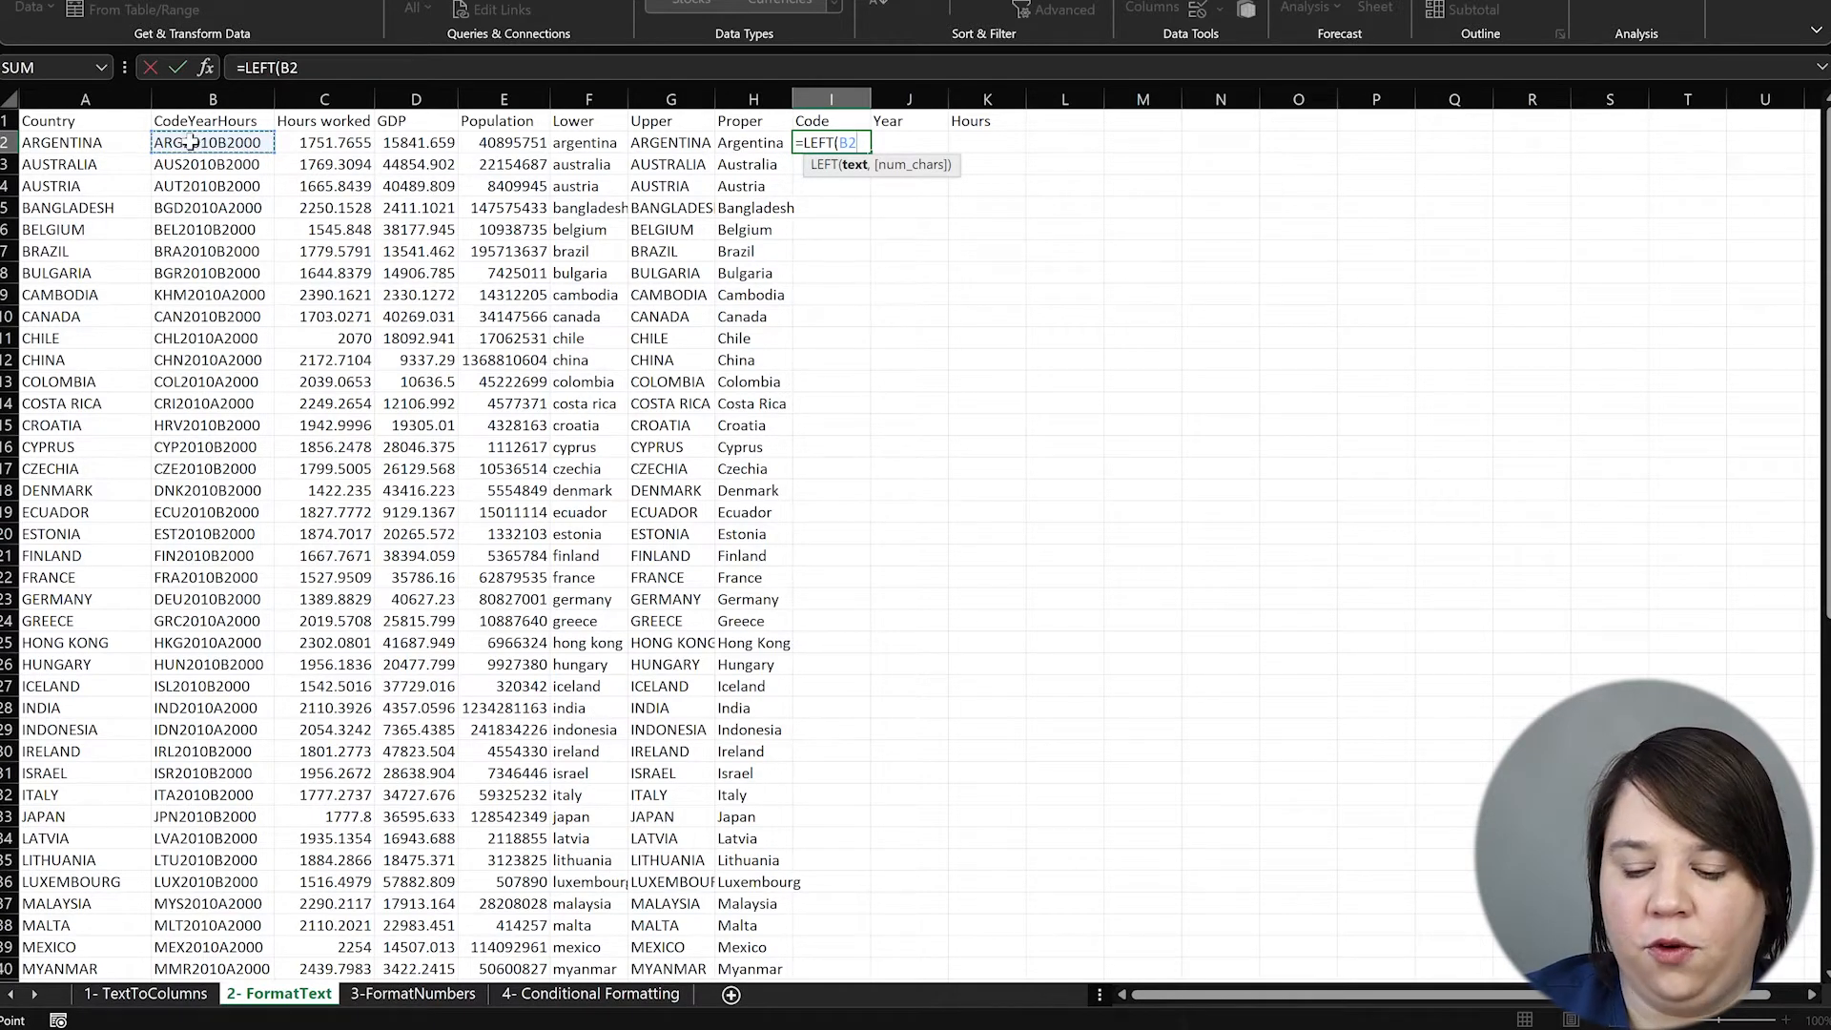
type(",")
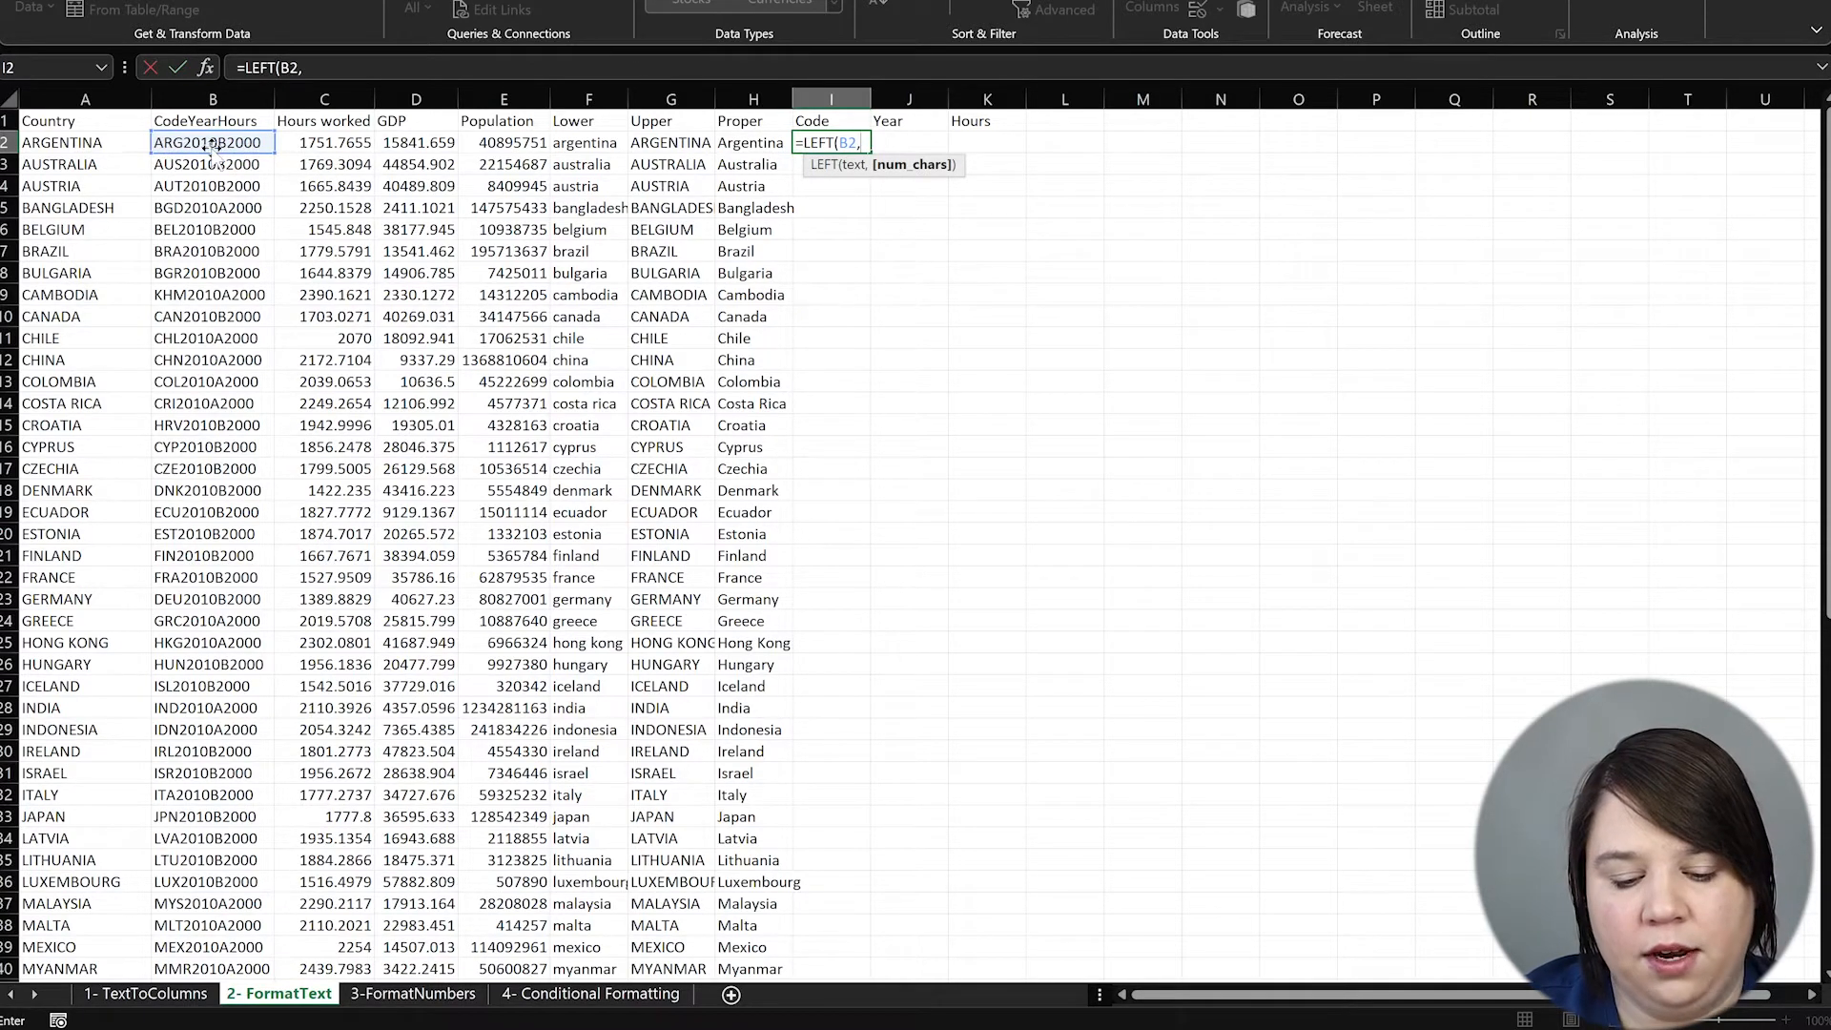
type("3)")
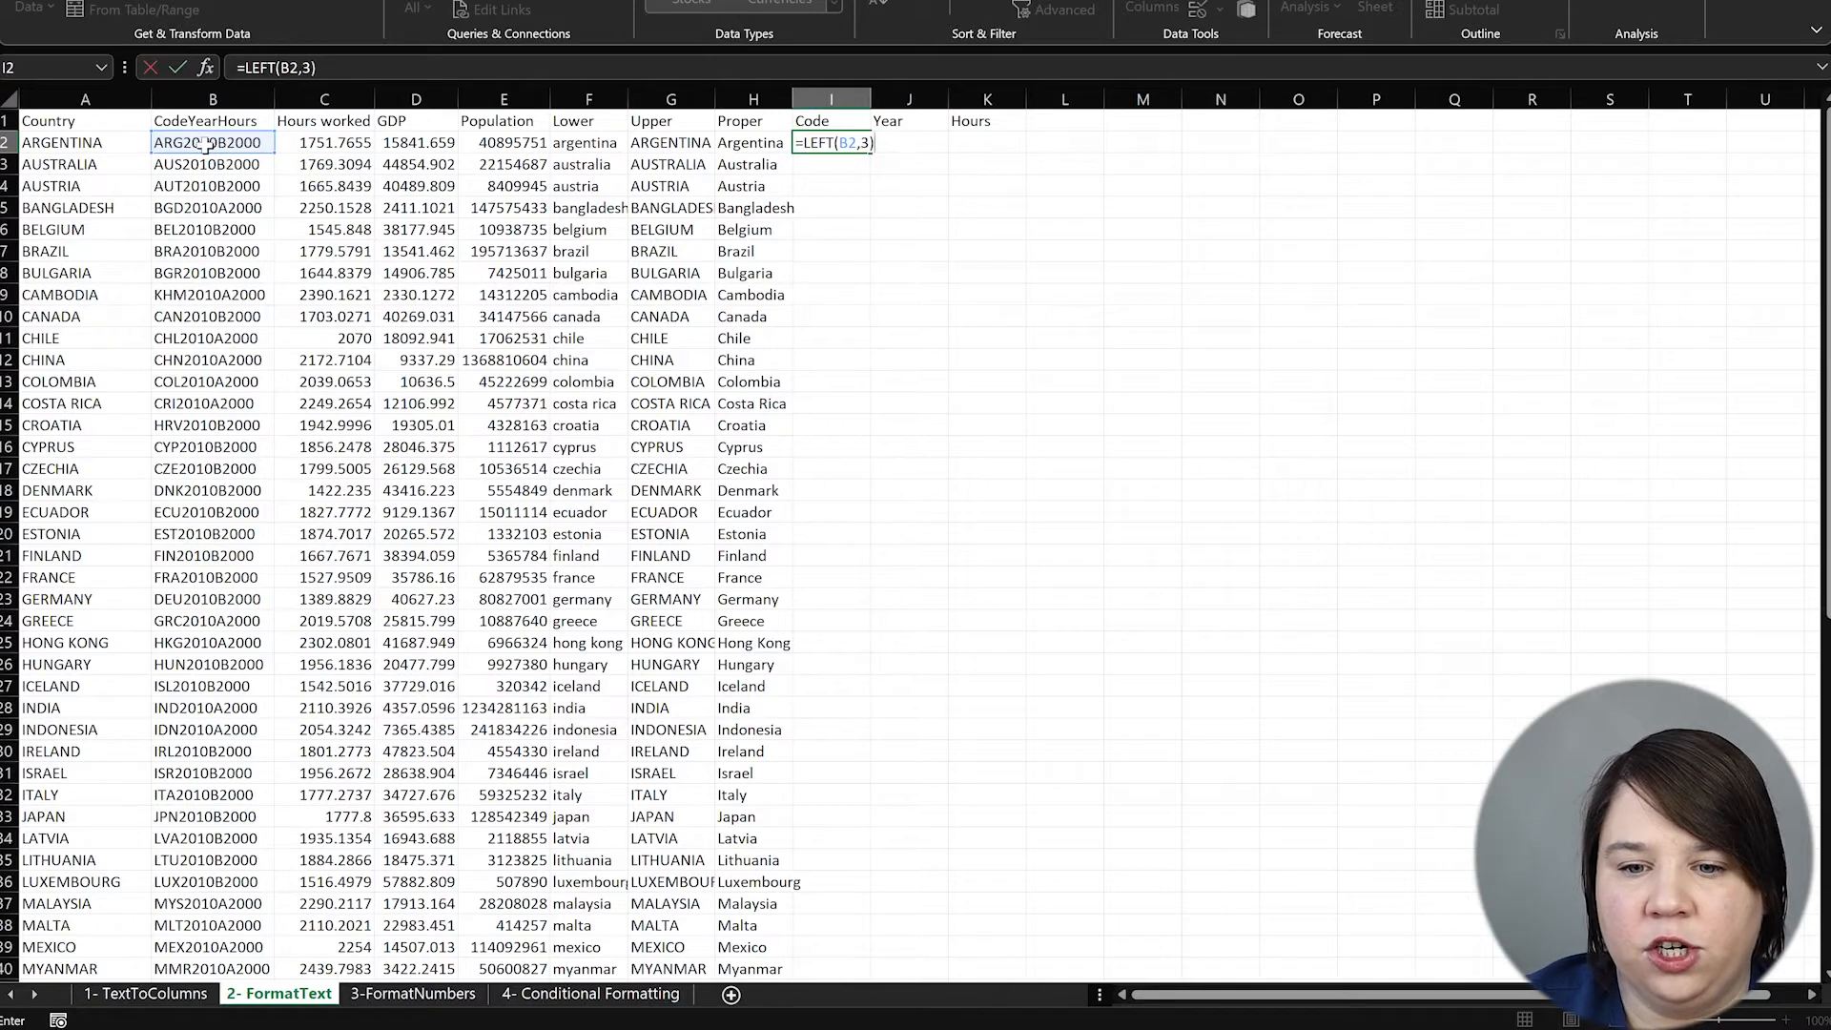
key("Return")
Fill the LEFT formula in I2 down for all countries and check the Code column through its last row
left_click(847, 143)
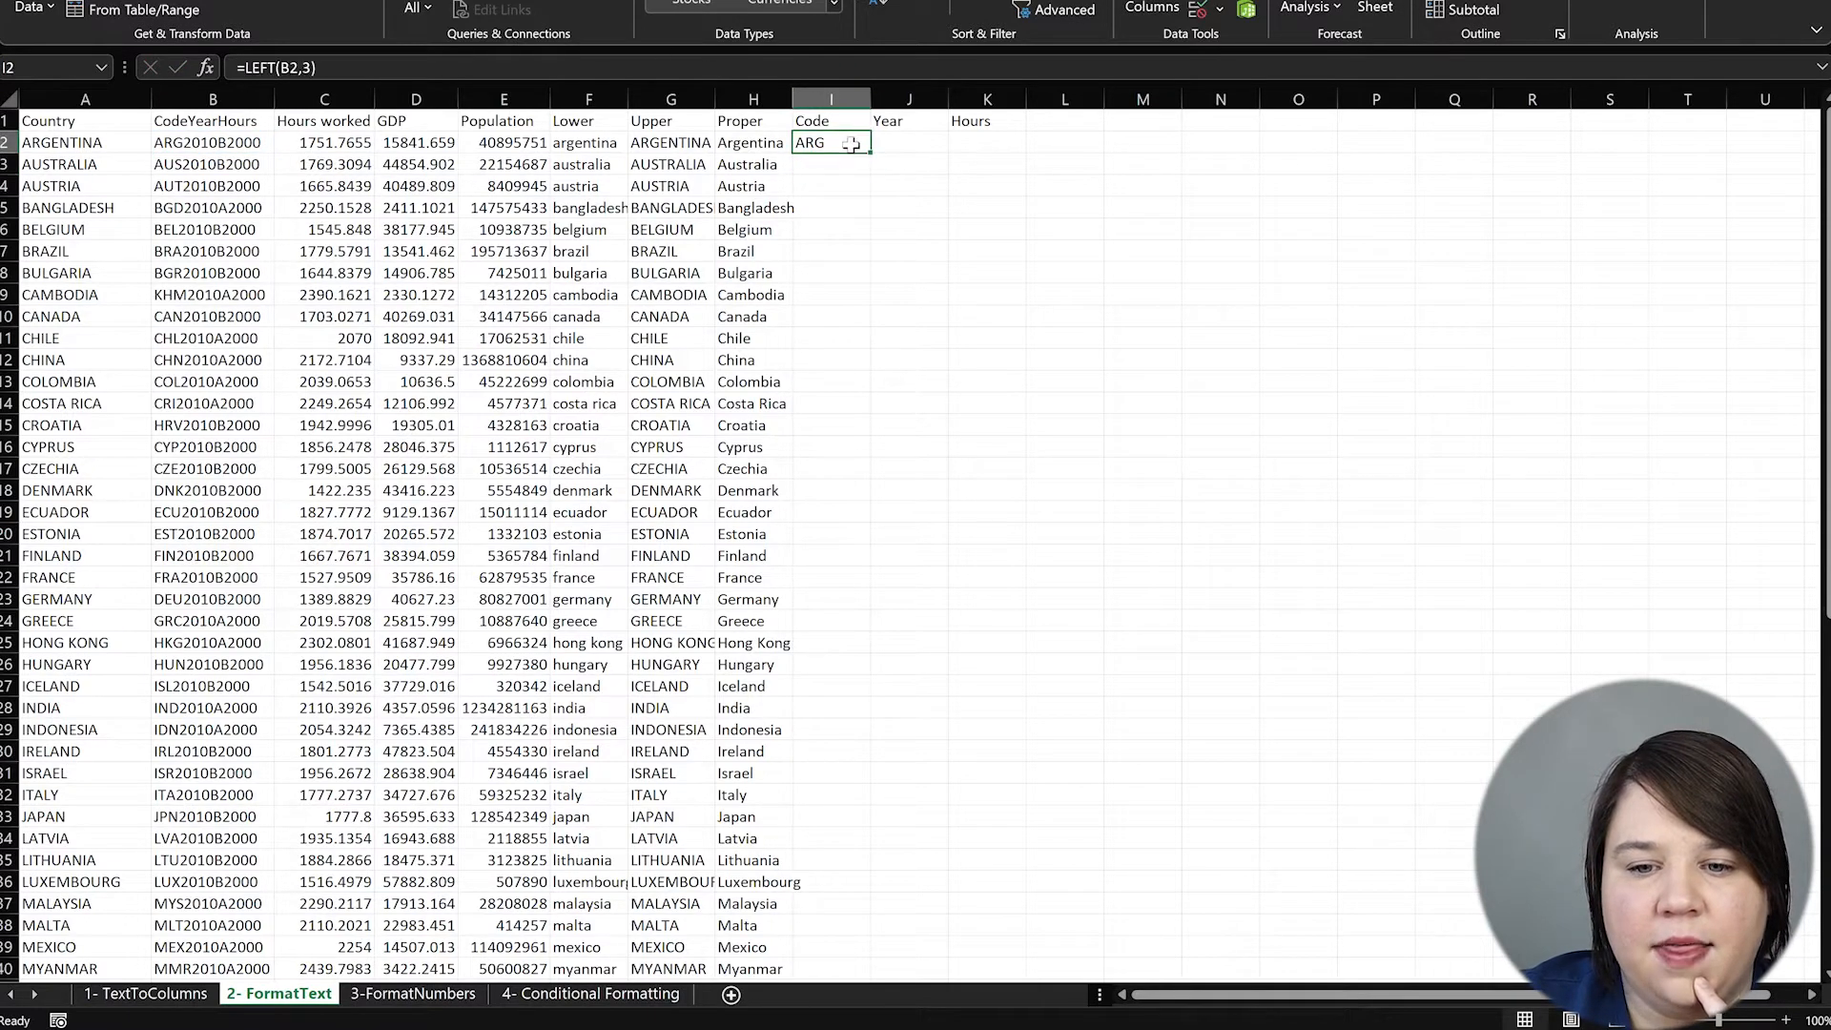
double_click(872, 153)
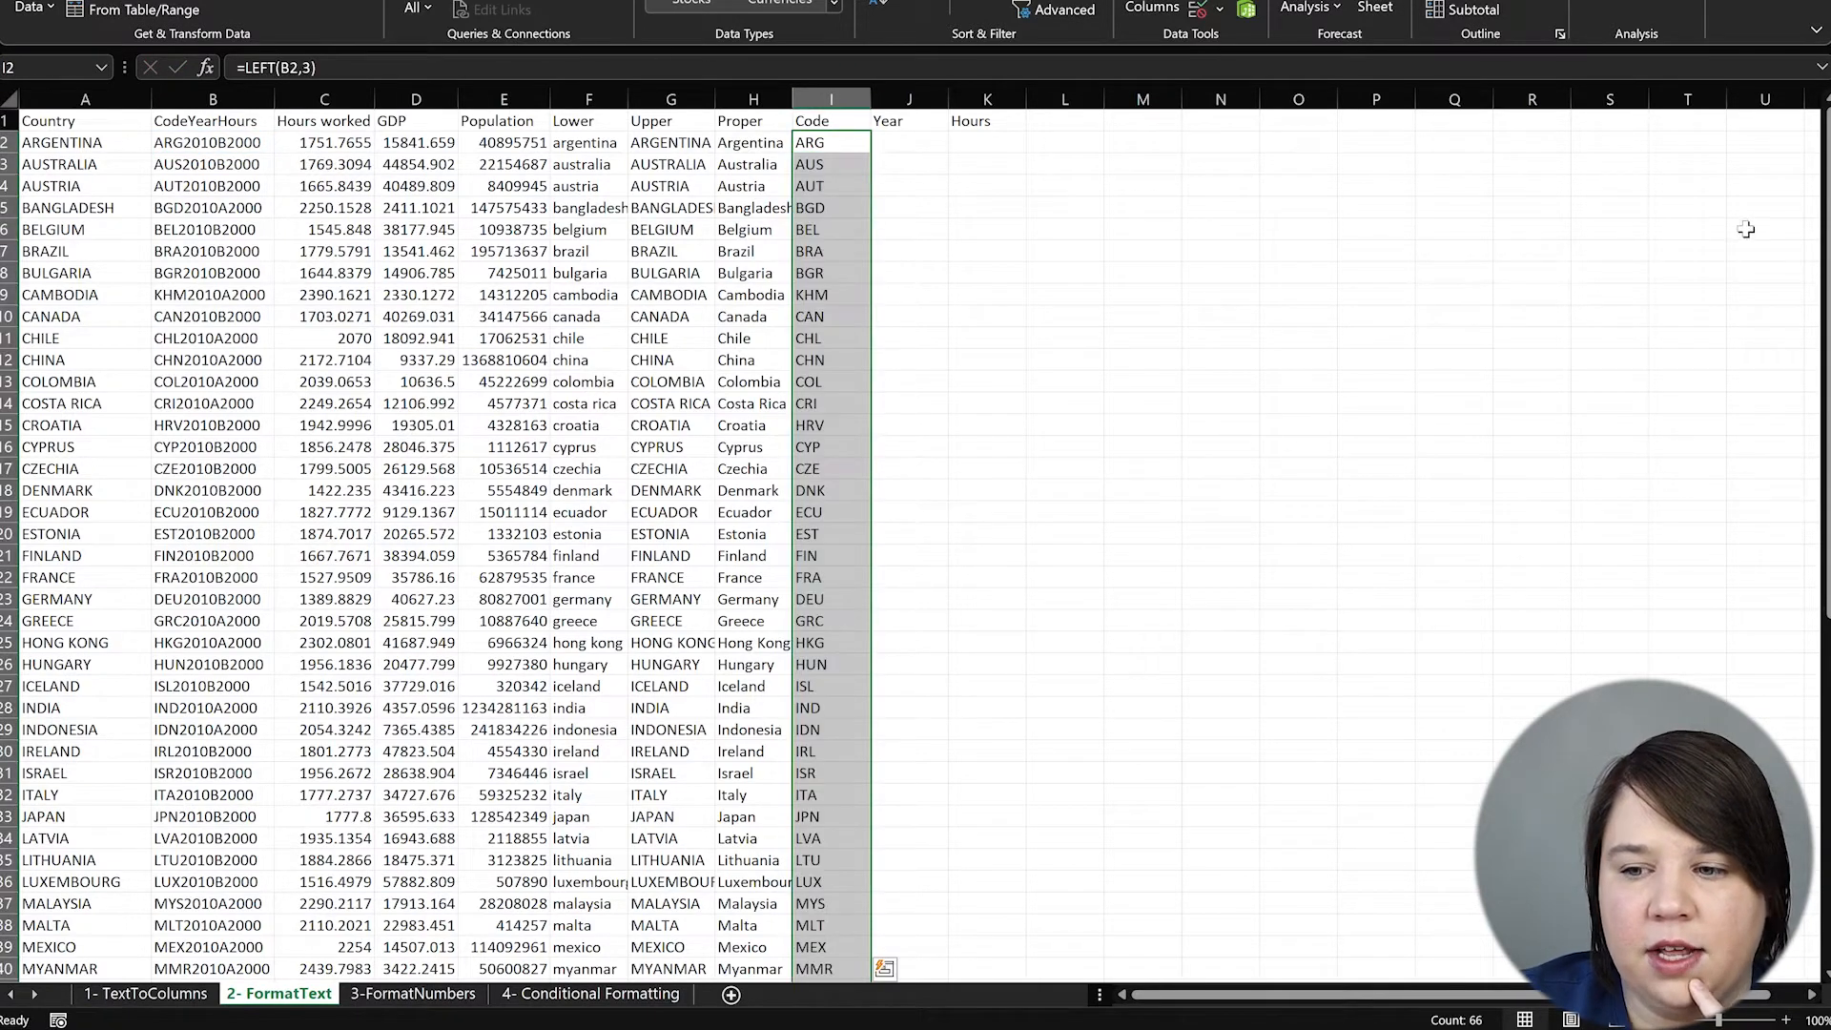
left_click_drag(1828, 256, 1828, 257)
left_click_drag(1798, 600, 1816, 277)
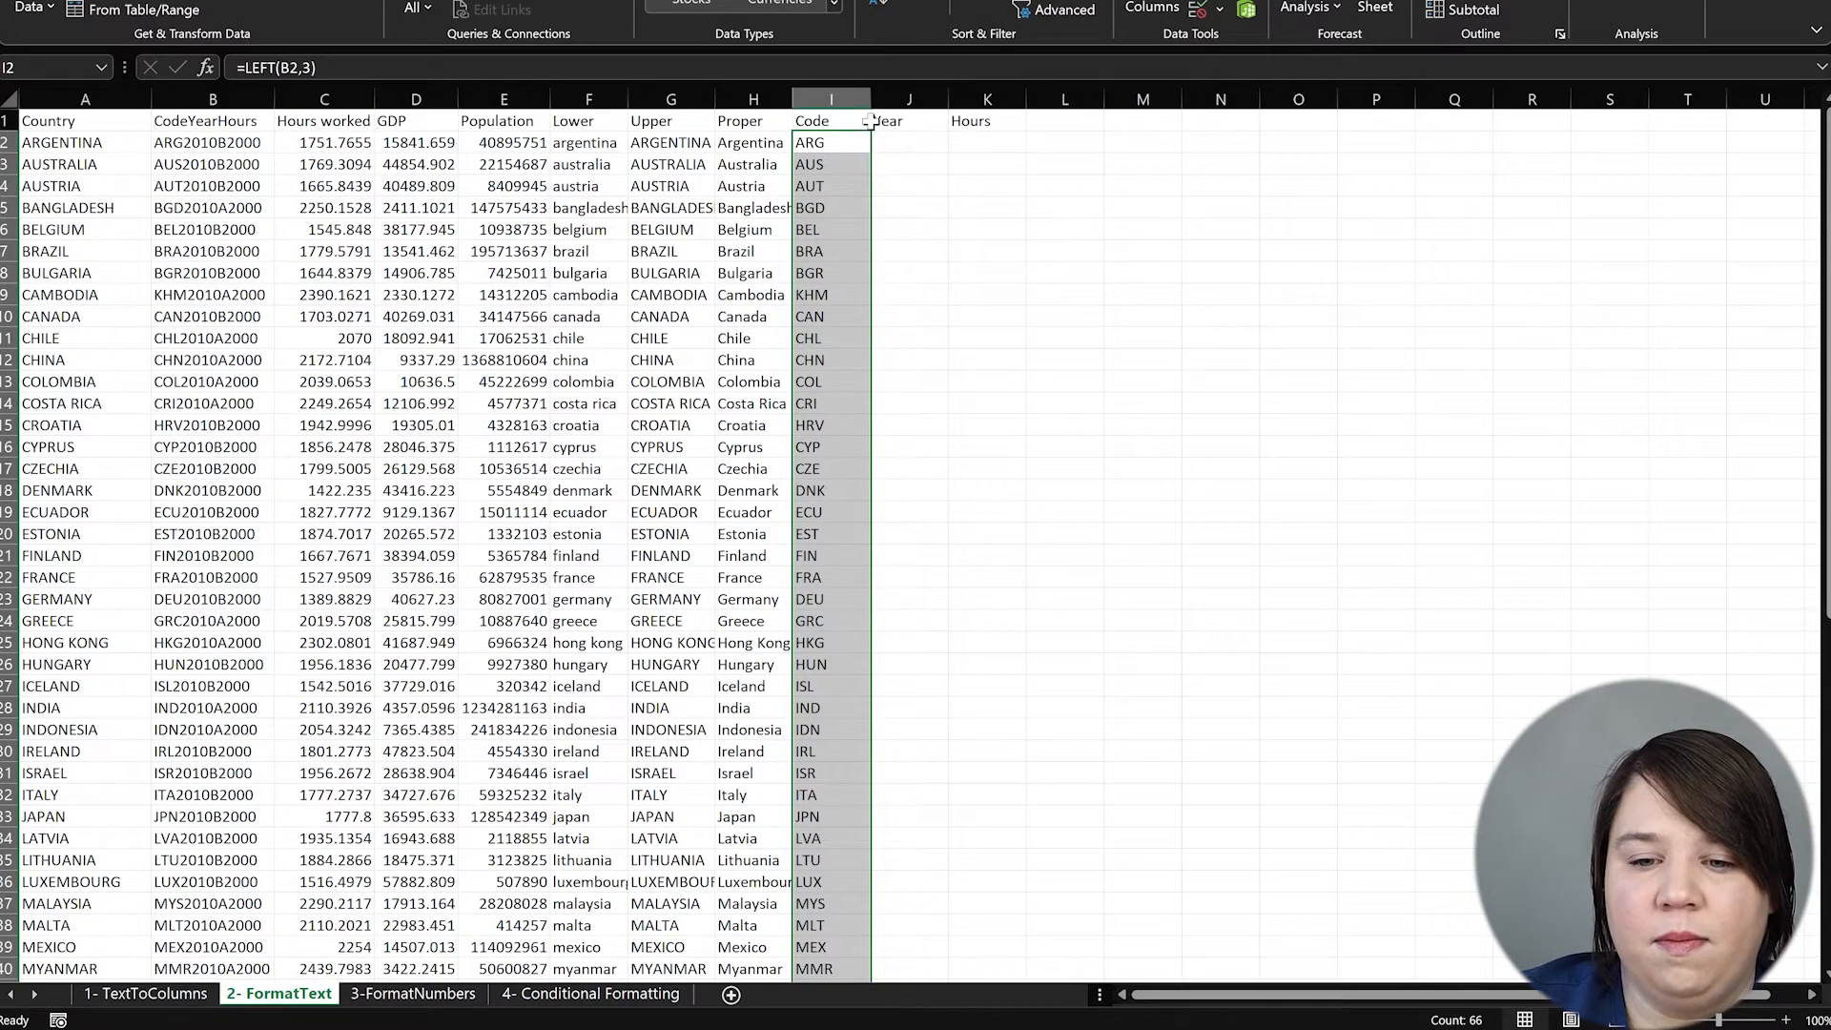
Enter the formula =MID(B2,4,4) in J2 to extract the year from CodeYearHours
left_click(896, 141)
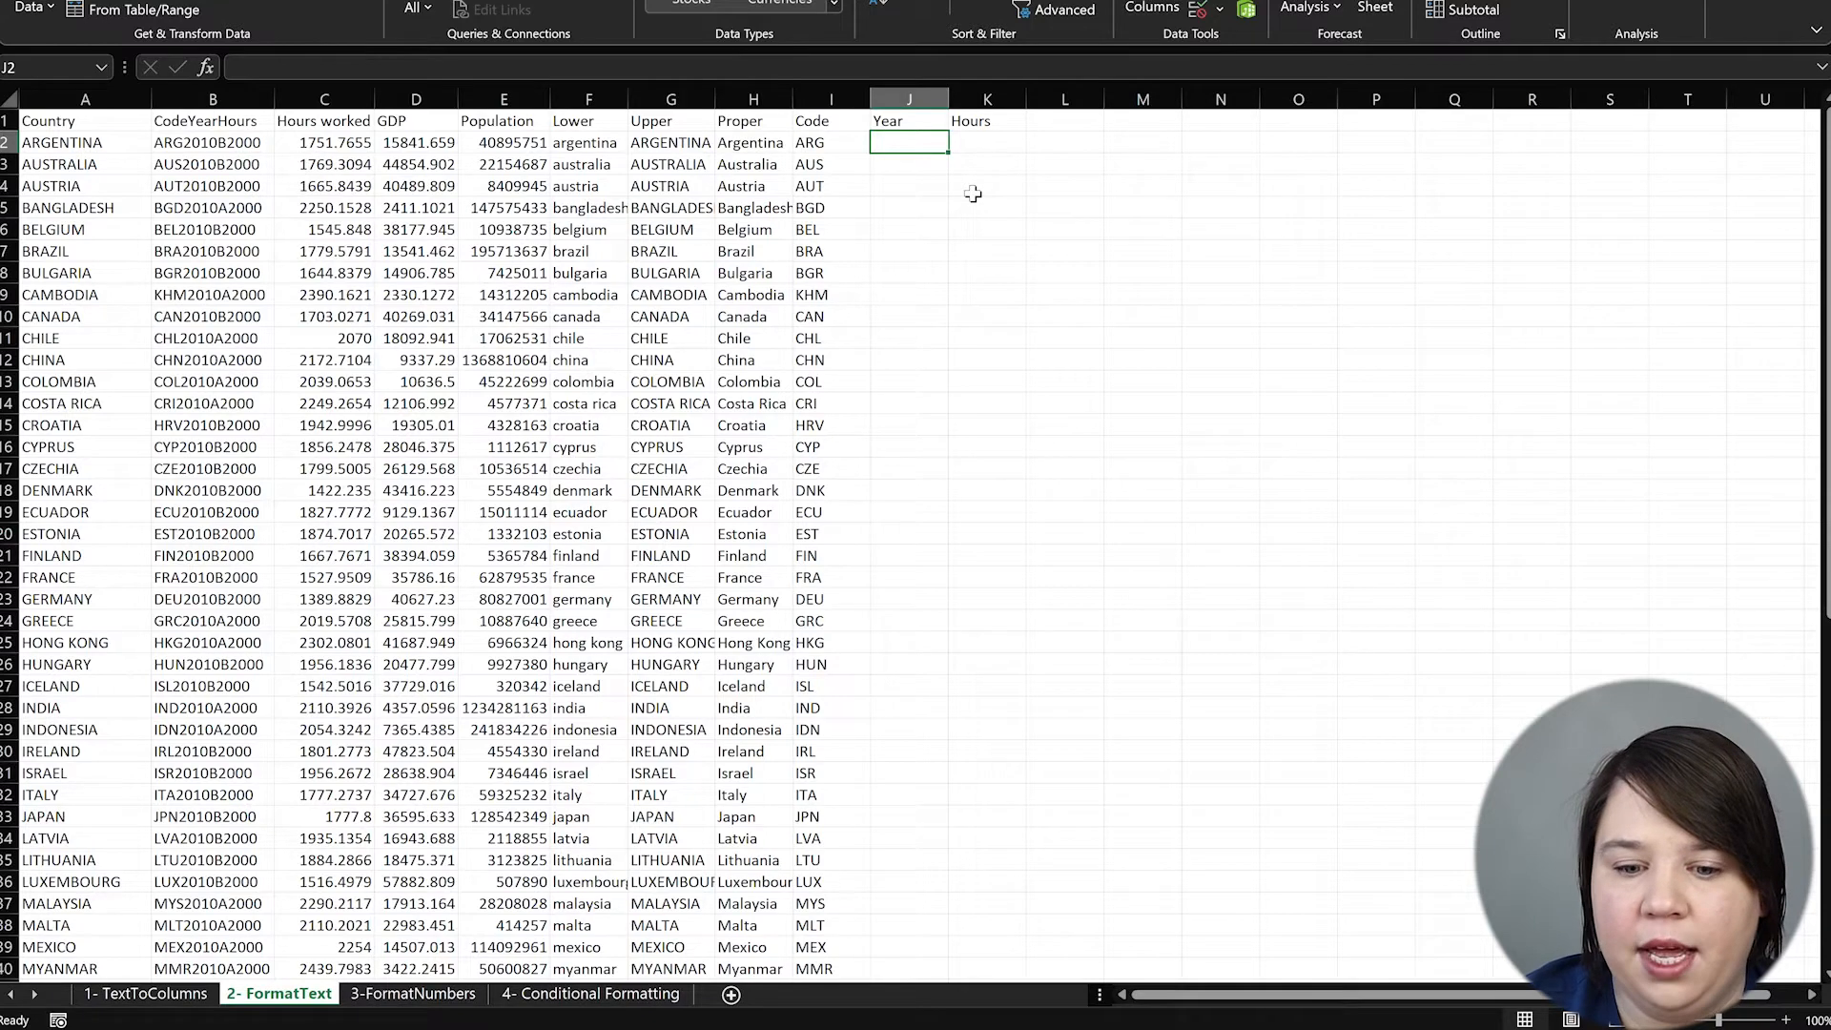
type("=")
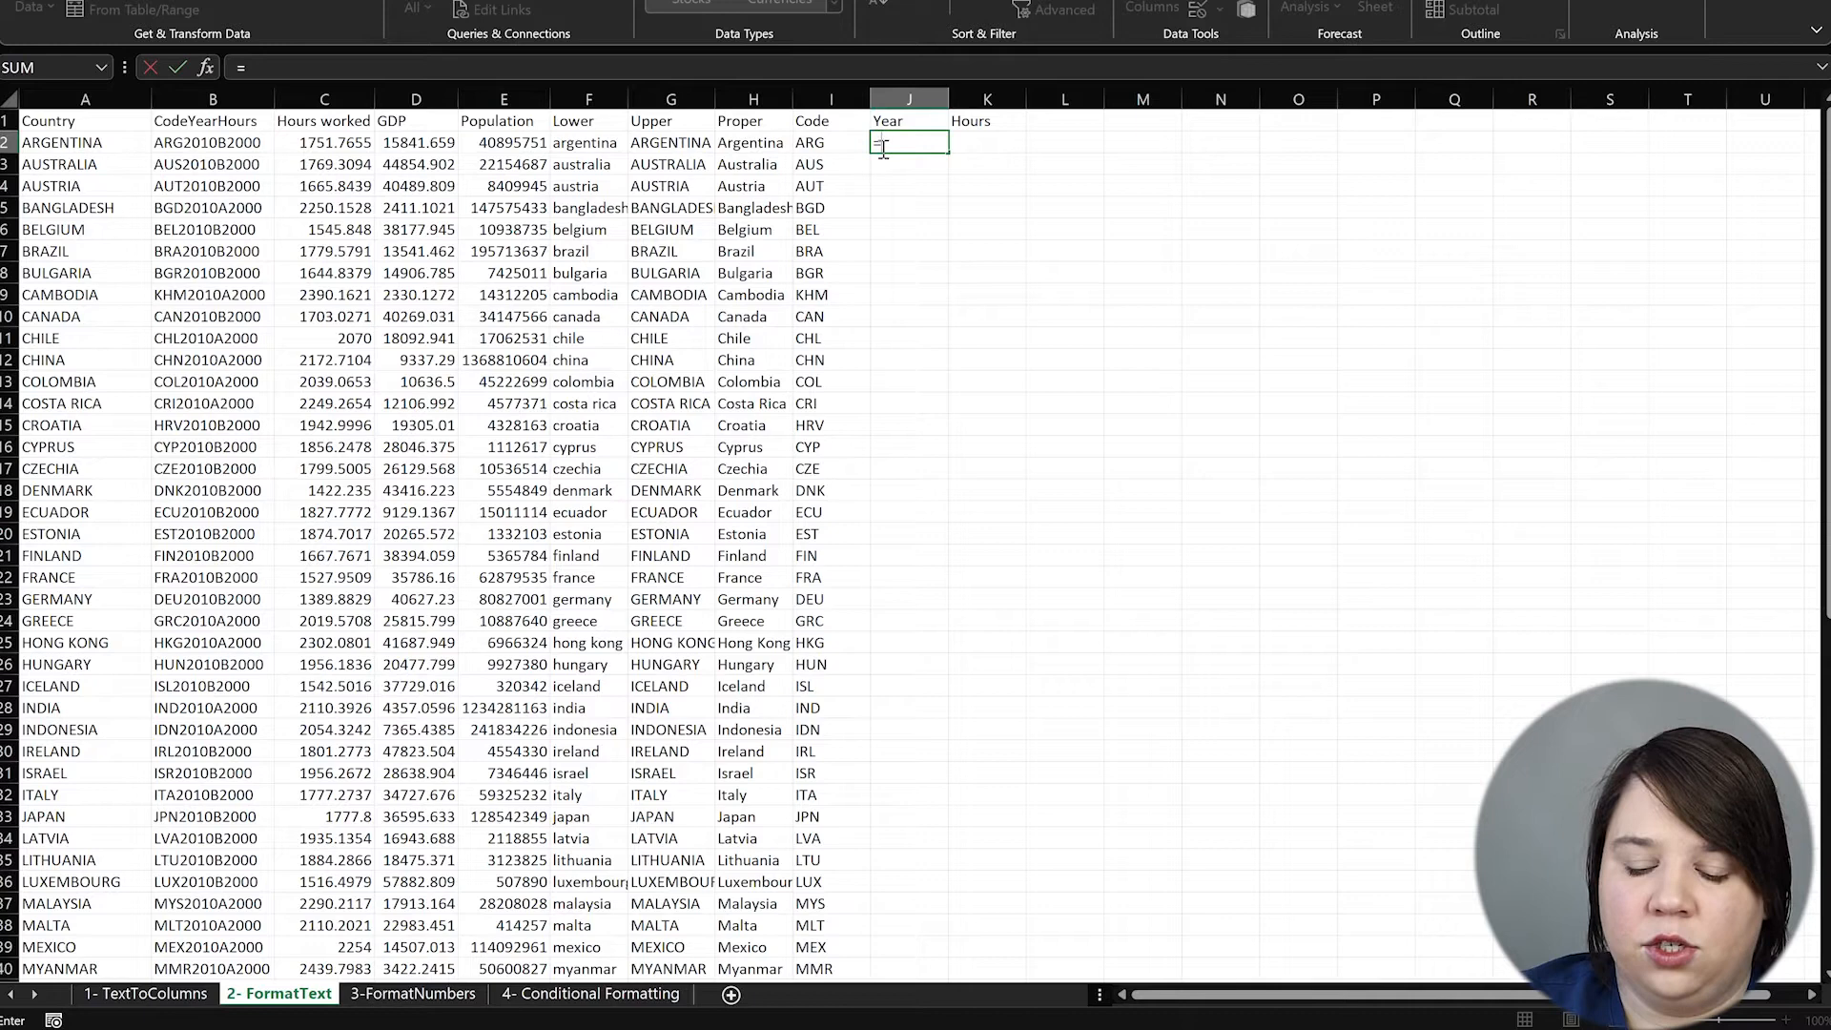
type("MID(")
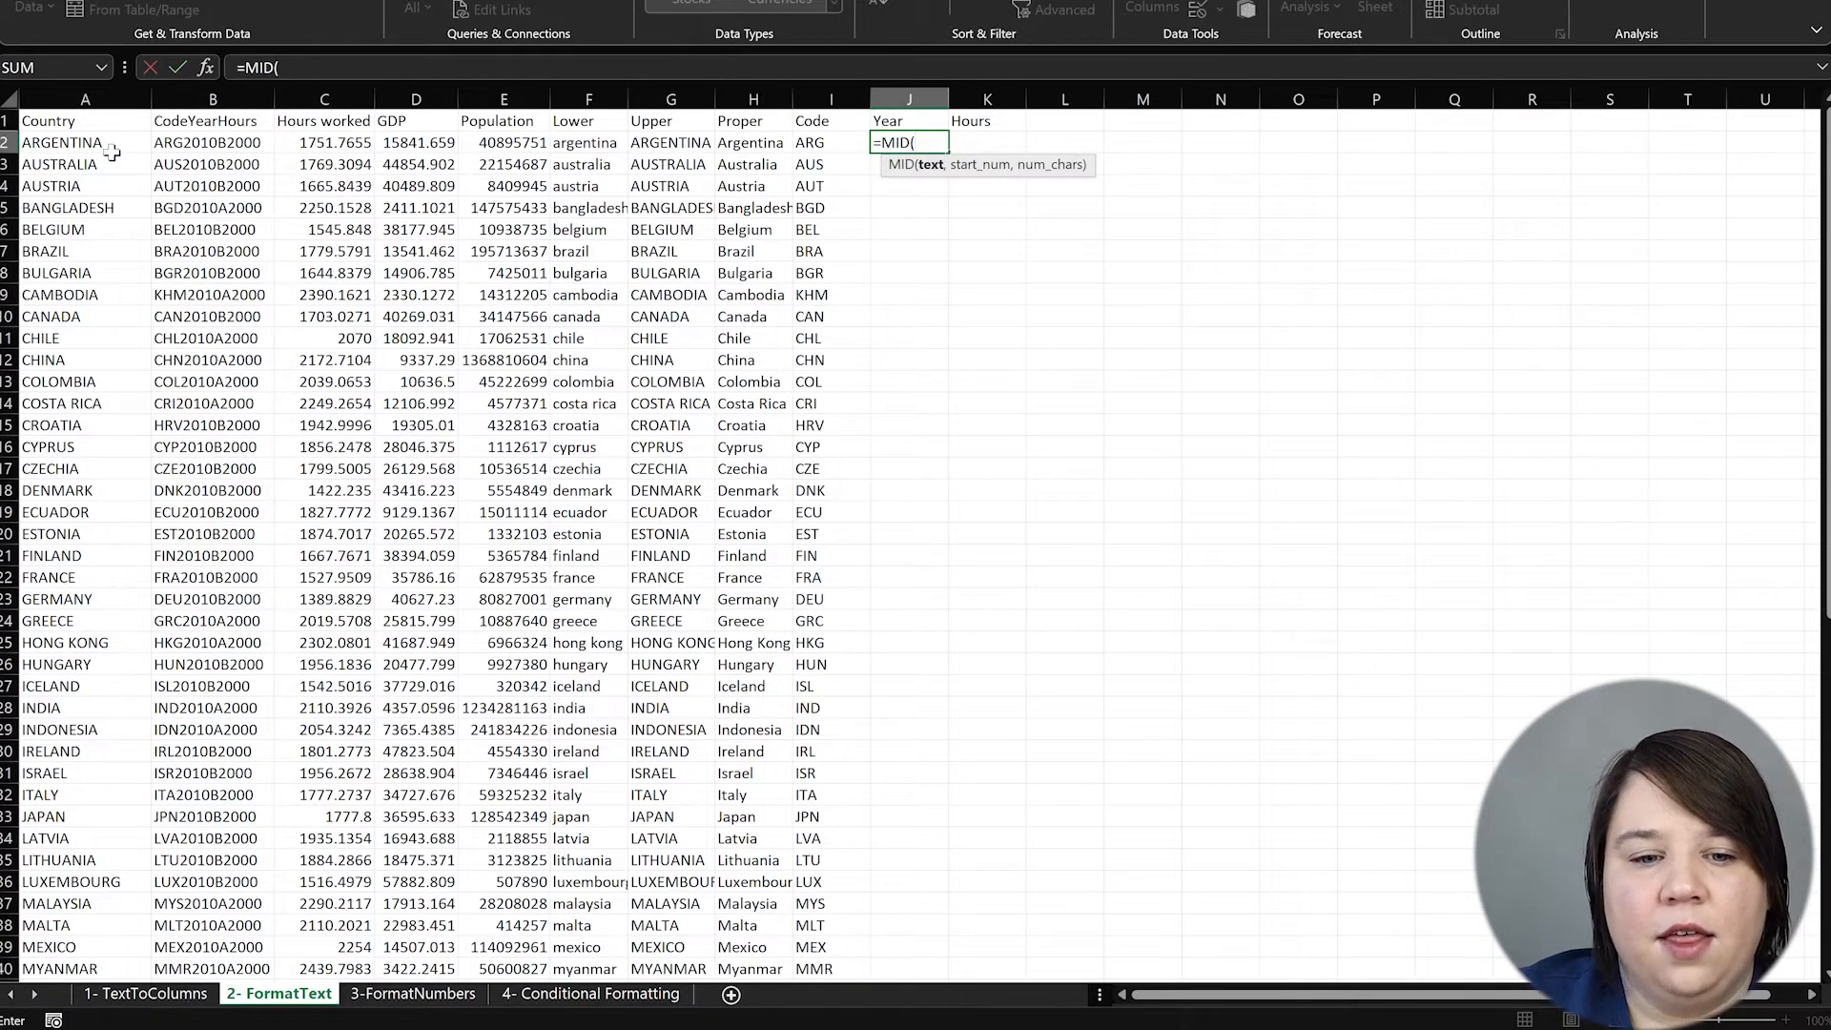
left_click(209, 145)
type(",4")
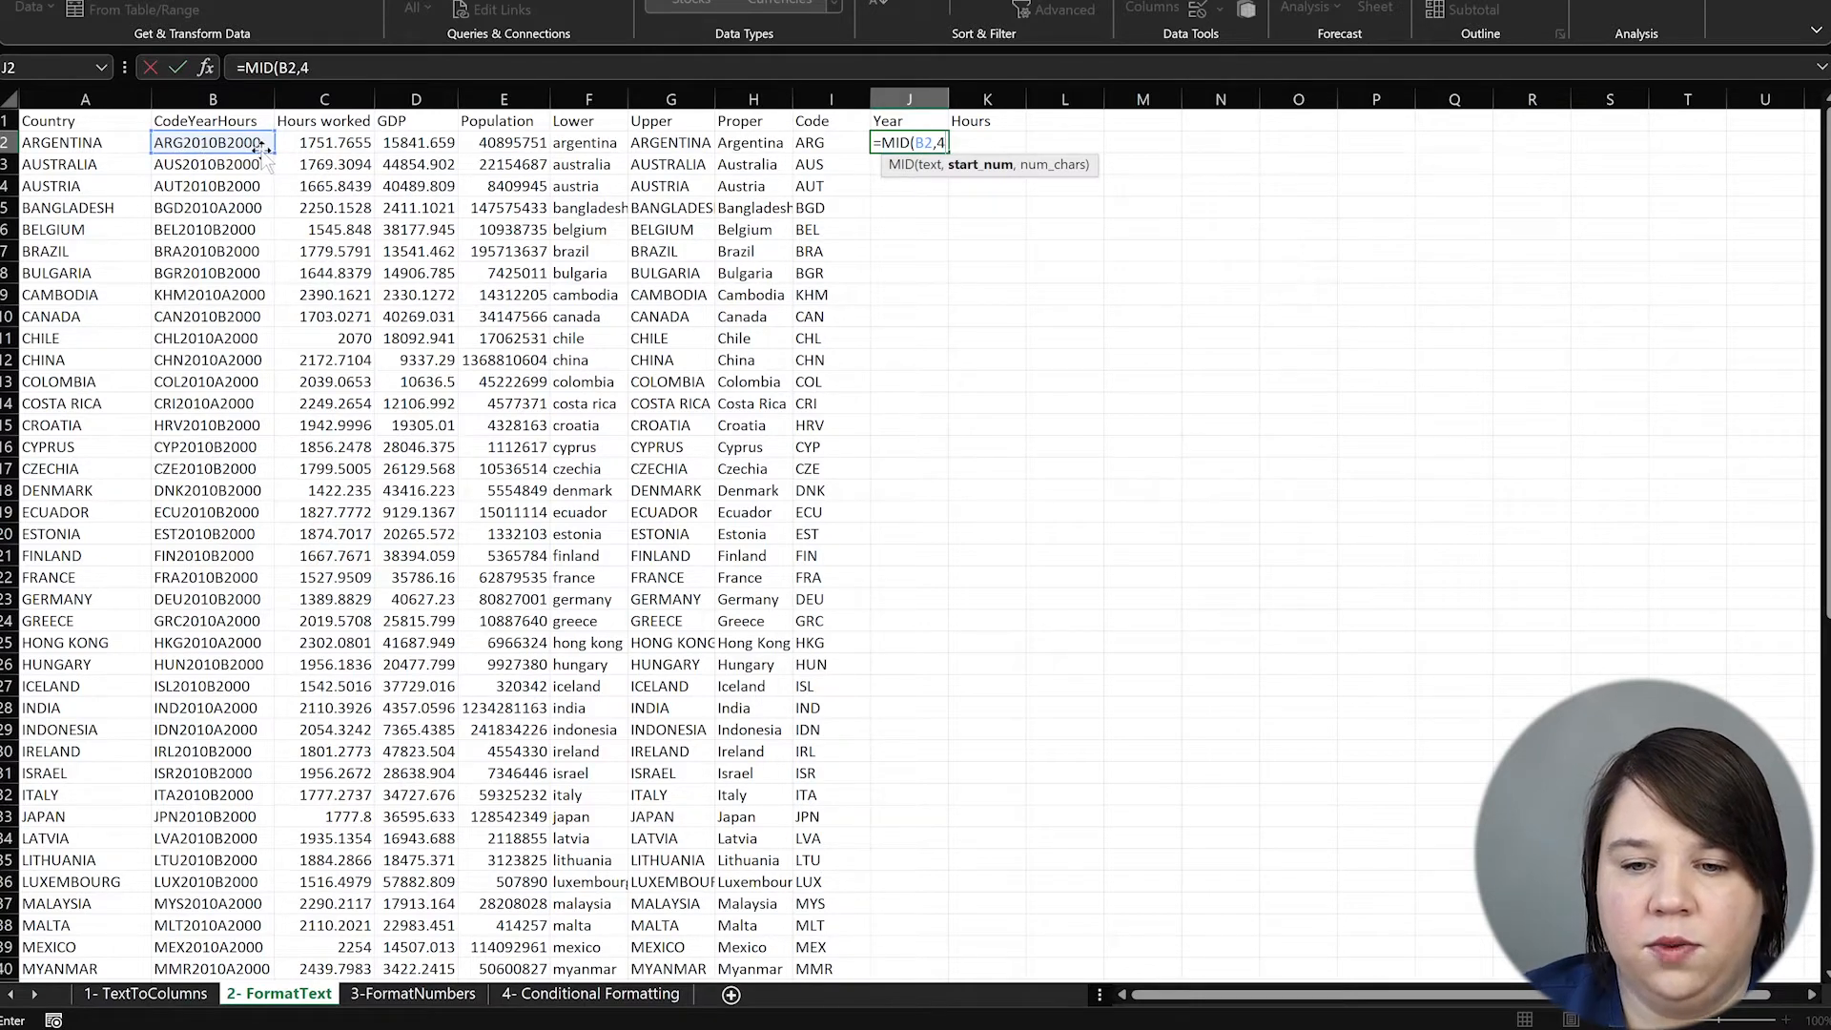
type(",")
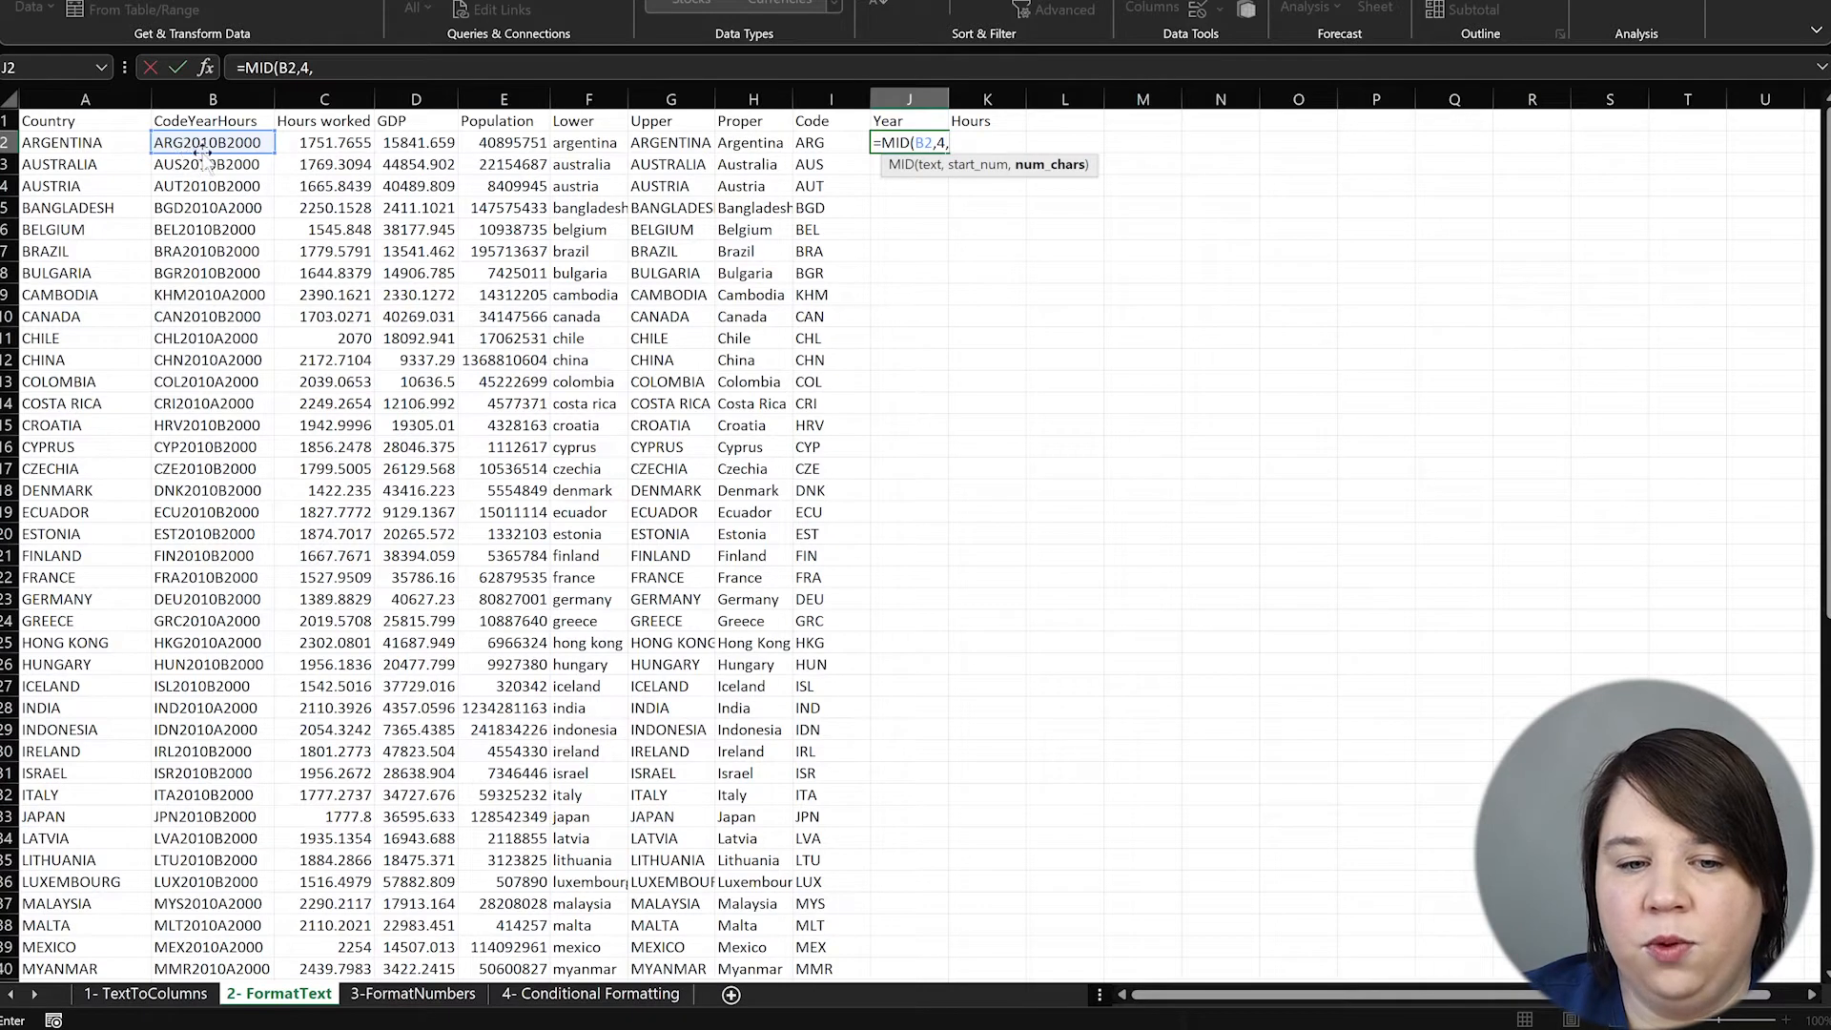
type("4)")
key("Return")
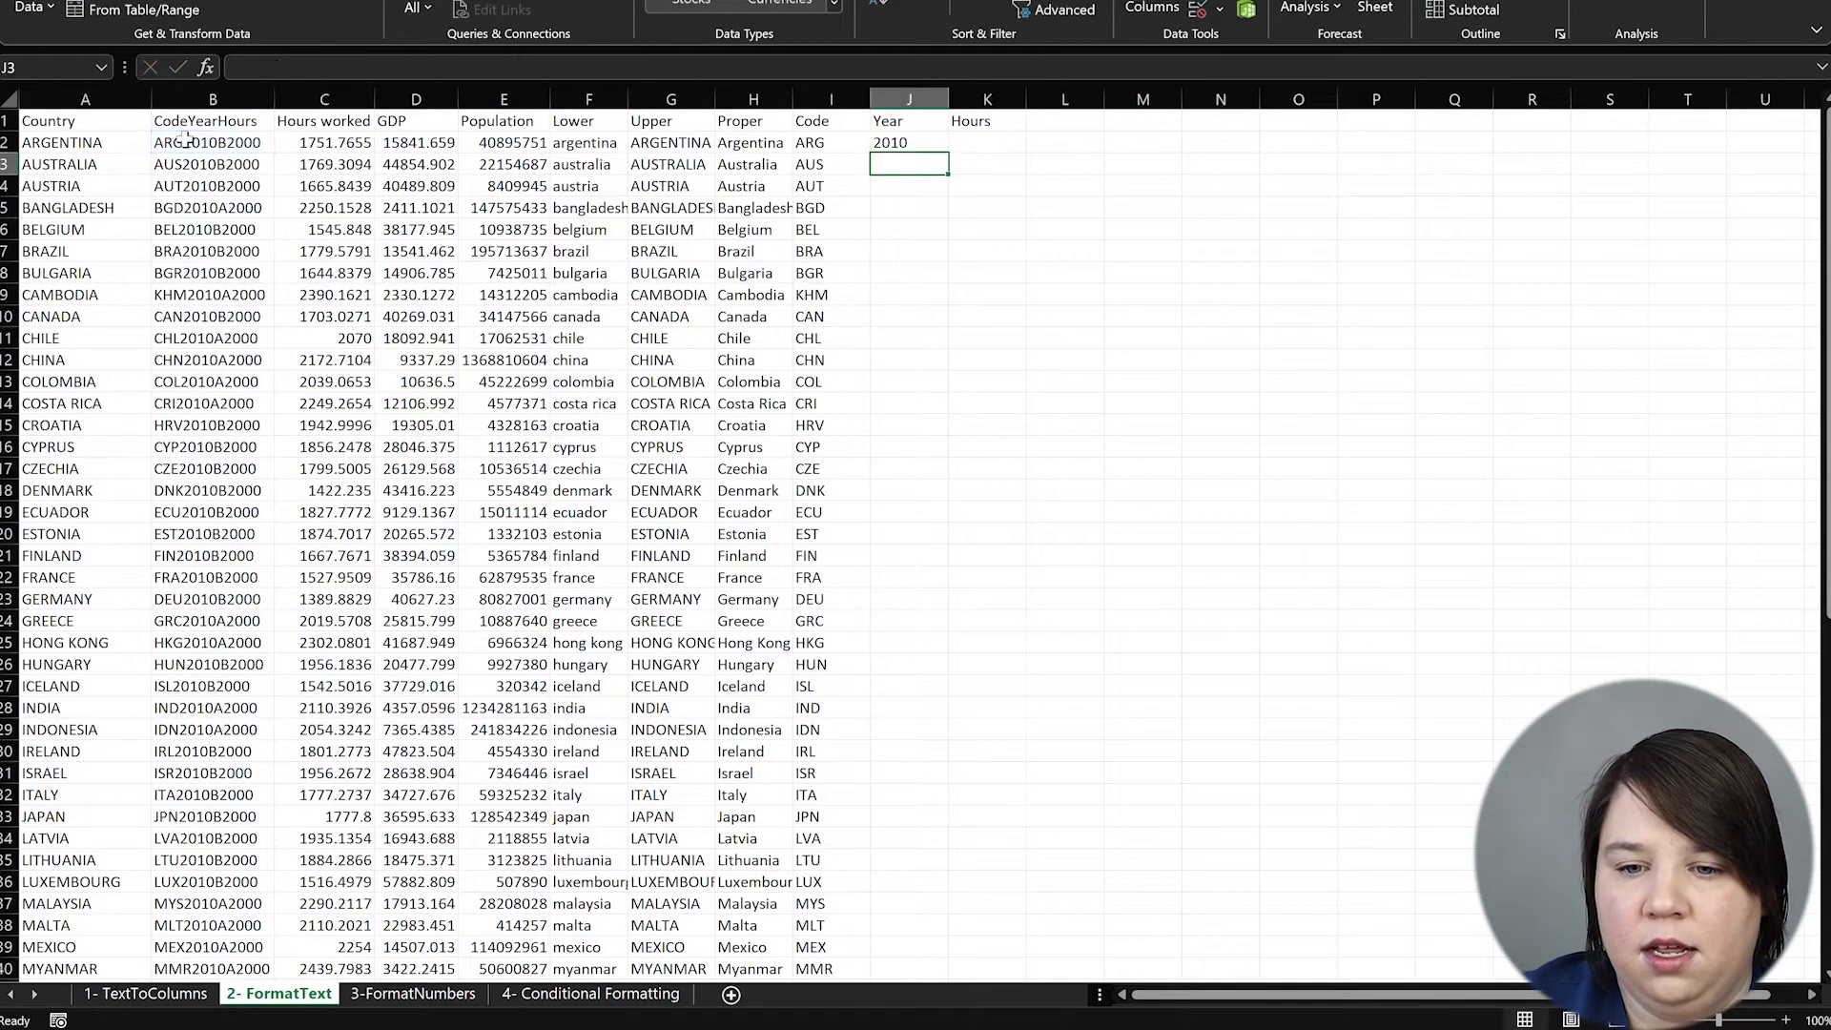
Fill the MID formula in J2 down for all countries and check the Year column
left_click(896, 144)
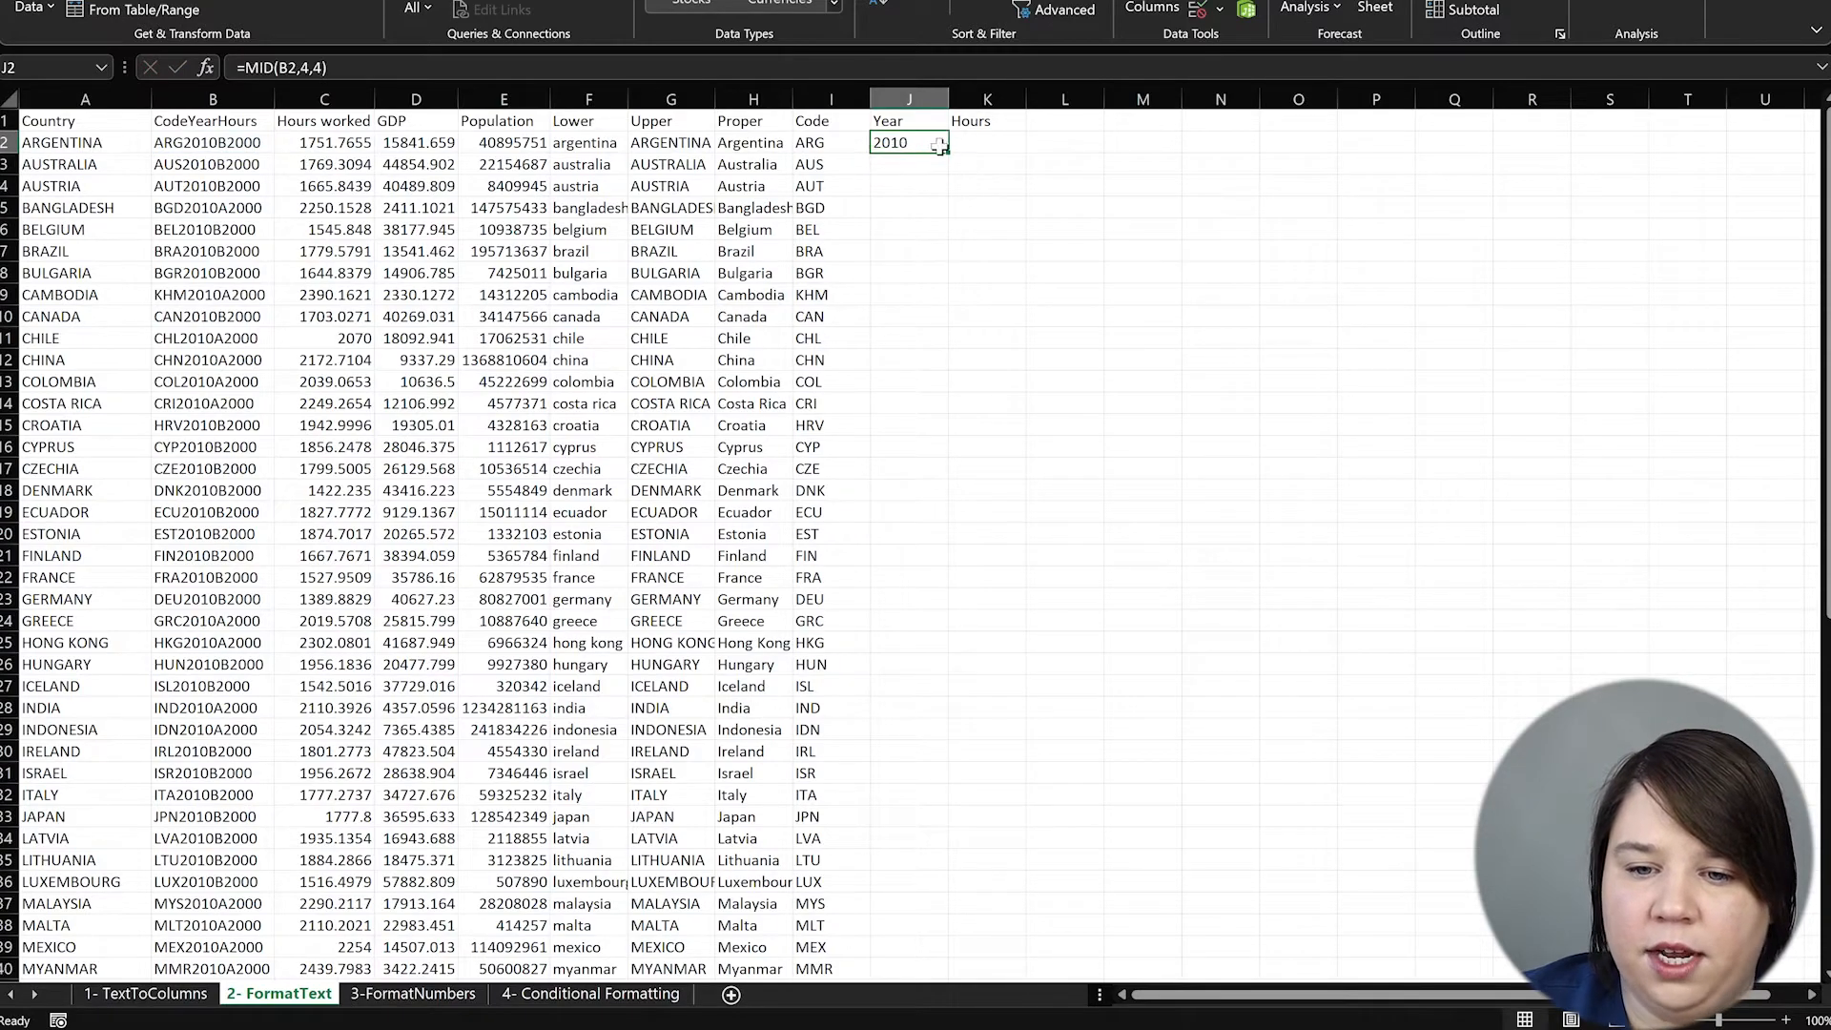
double_click(948, 154)
scroll(1193, 380, "down", 16)
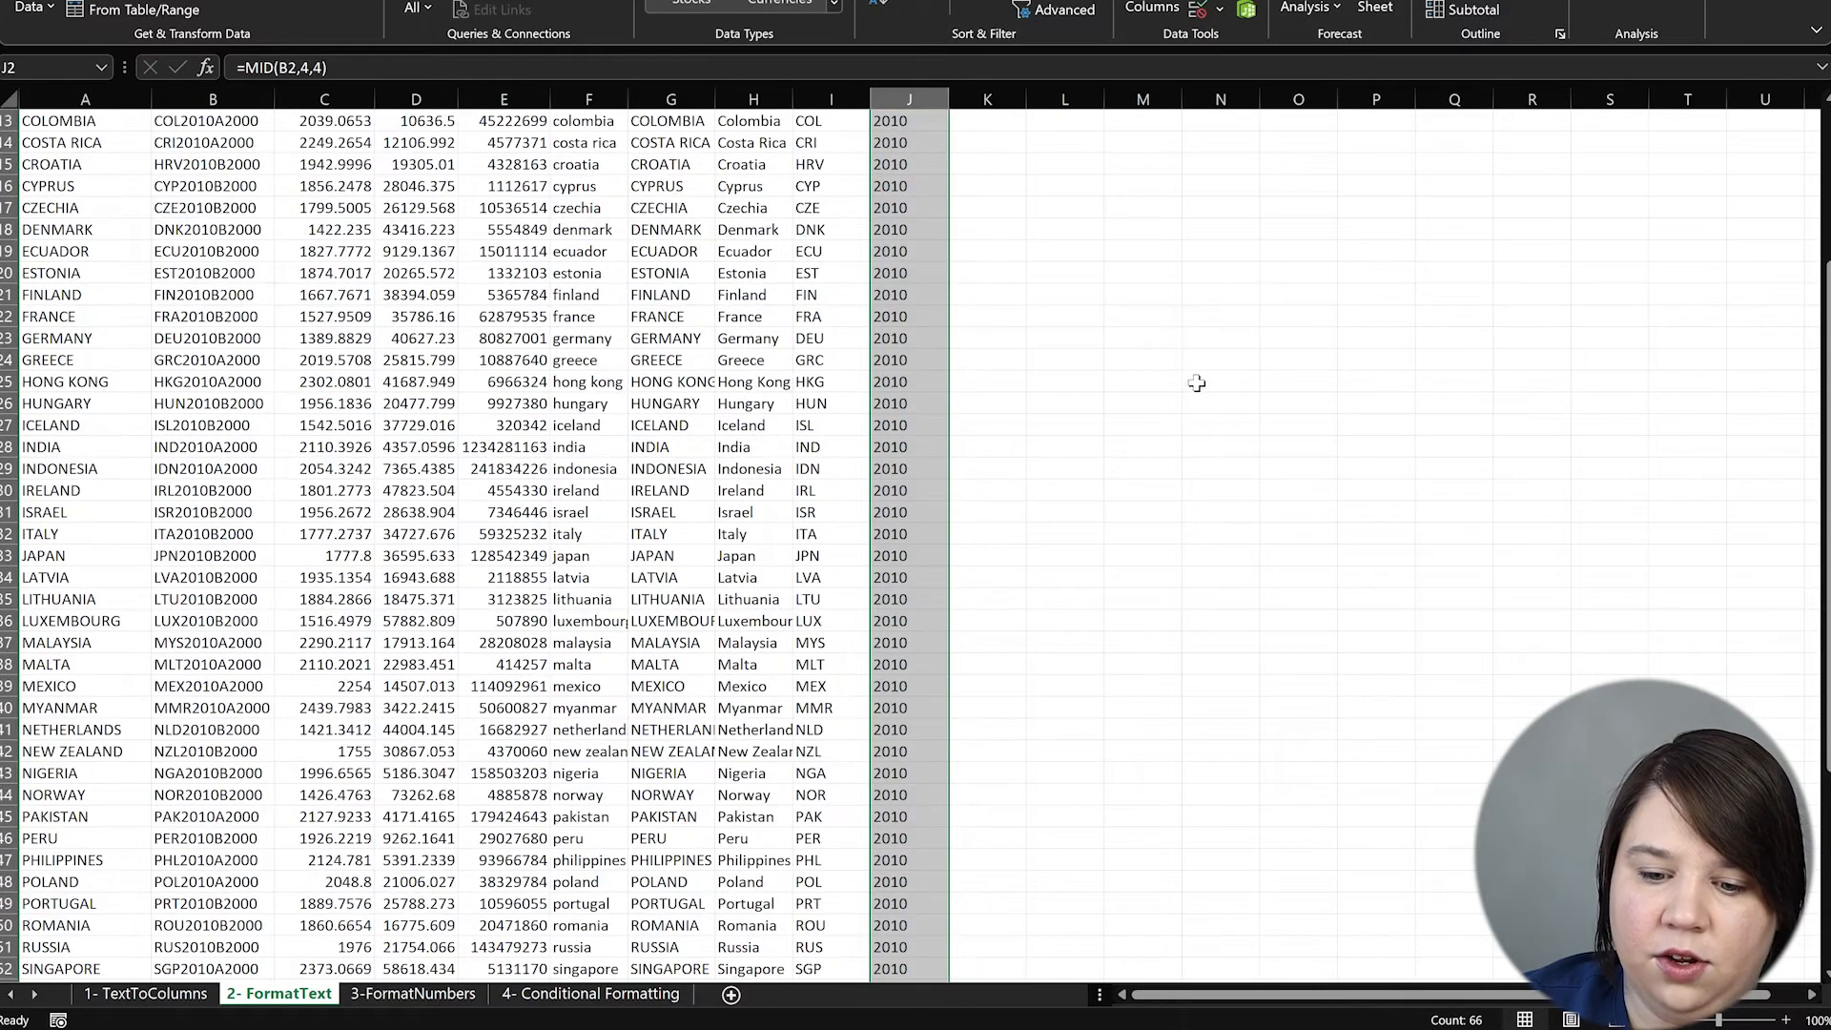
scroll(1178, 322, "up", 16)
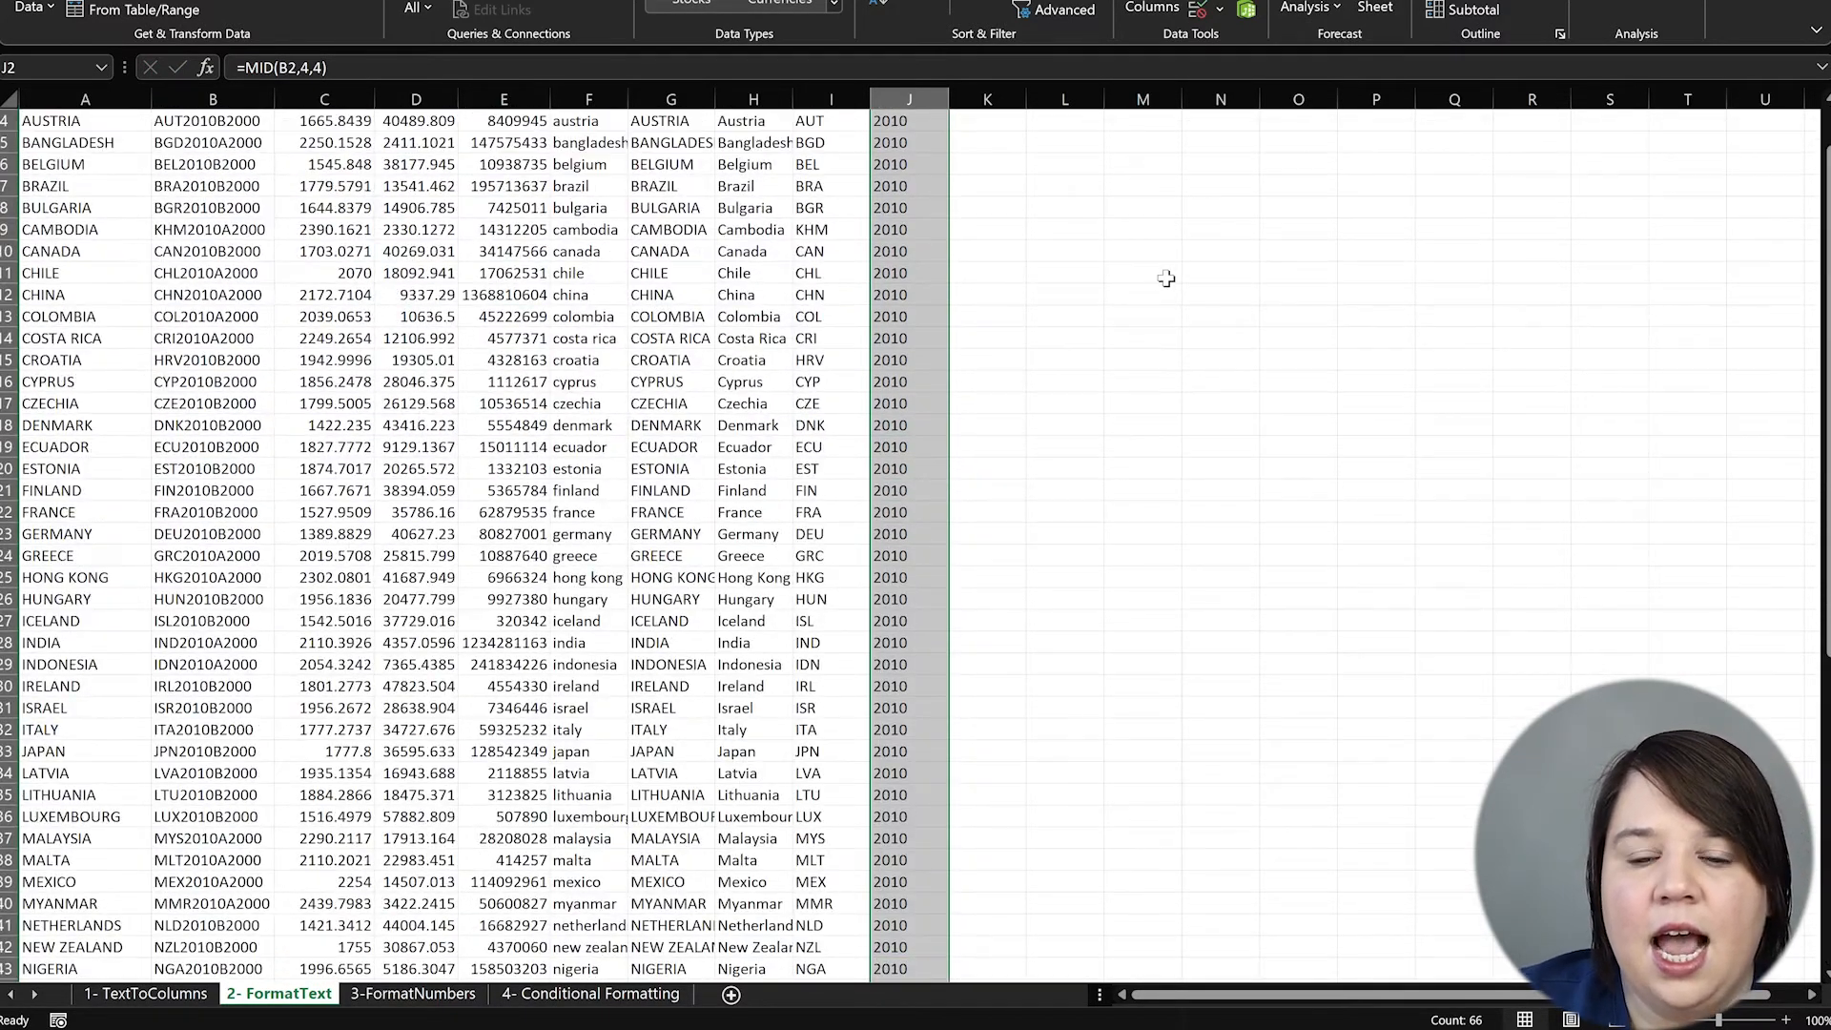
Enter the formula =RIGHT(B2,4) in K2 to extract the last four characters of CodeYearHours as Hours
left_click(991, 150)
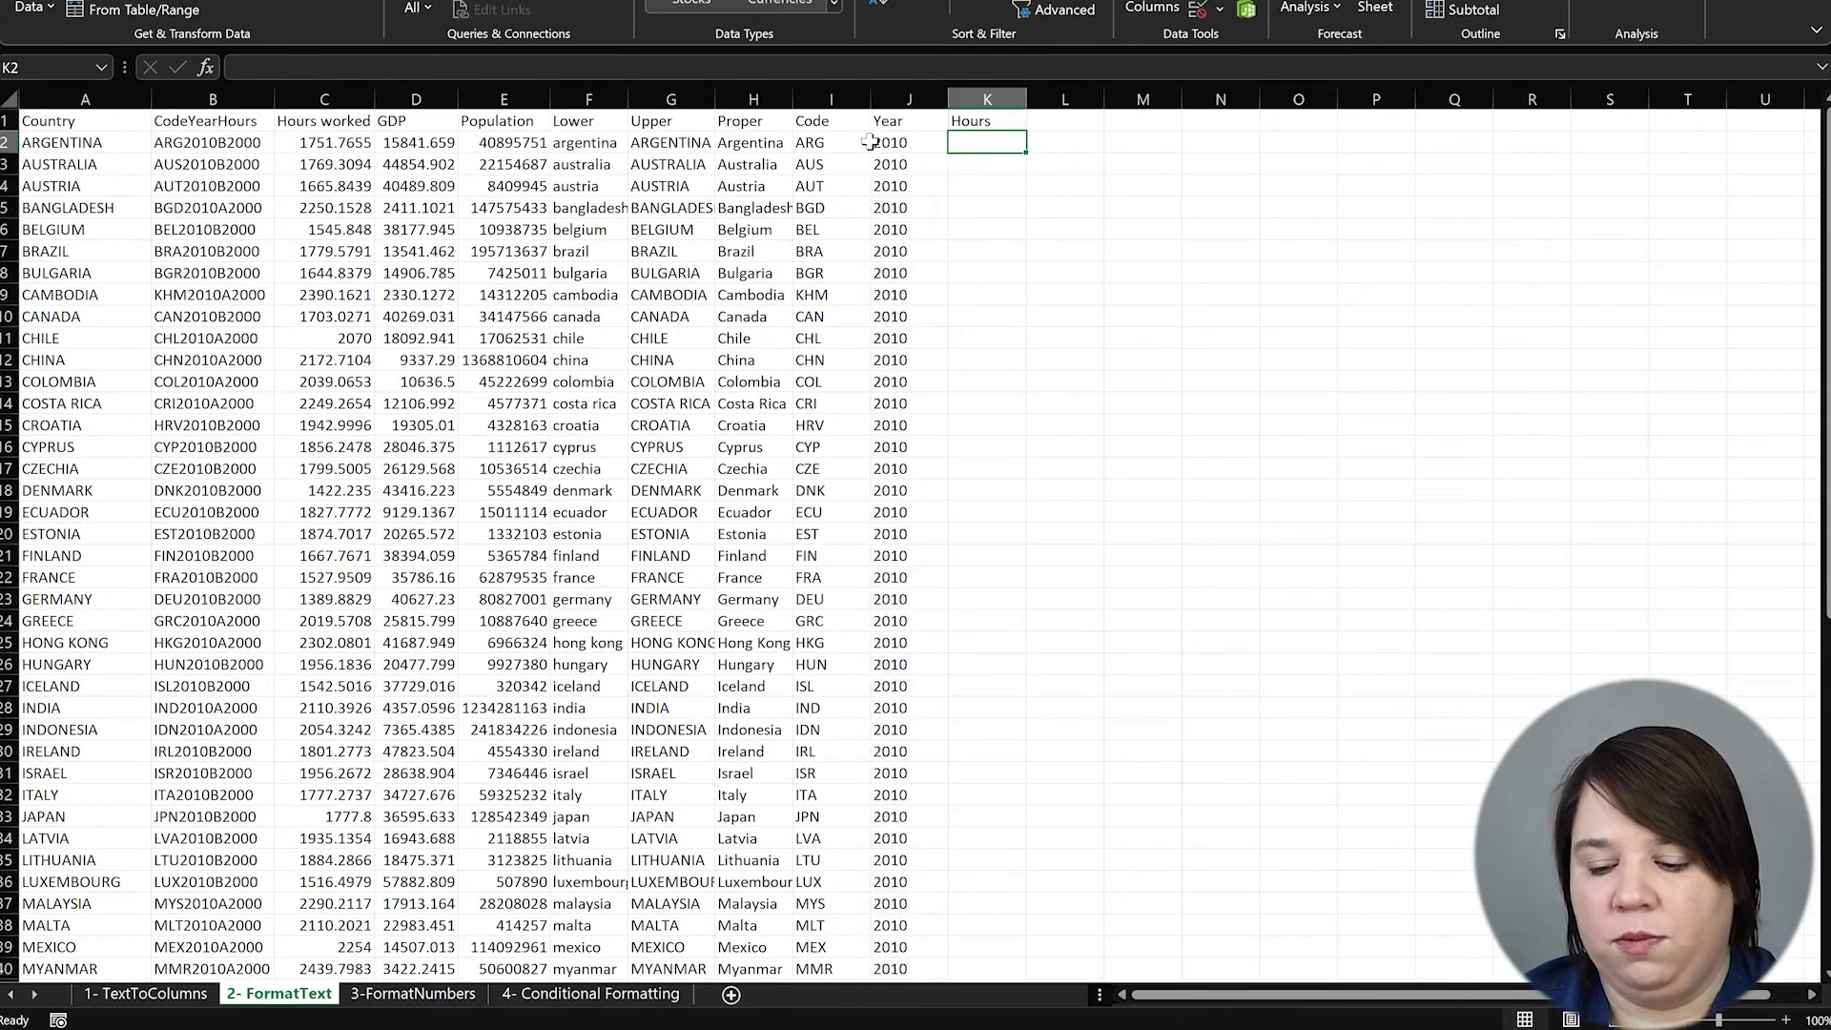
type("=")
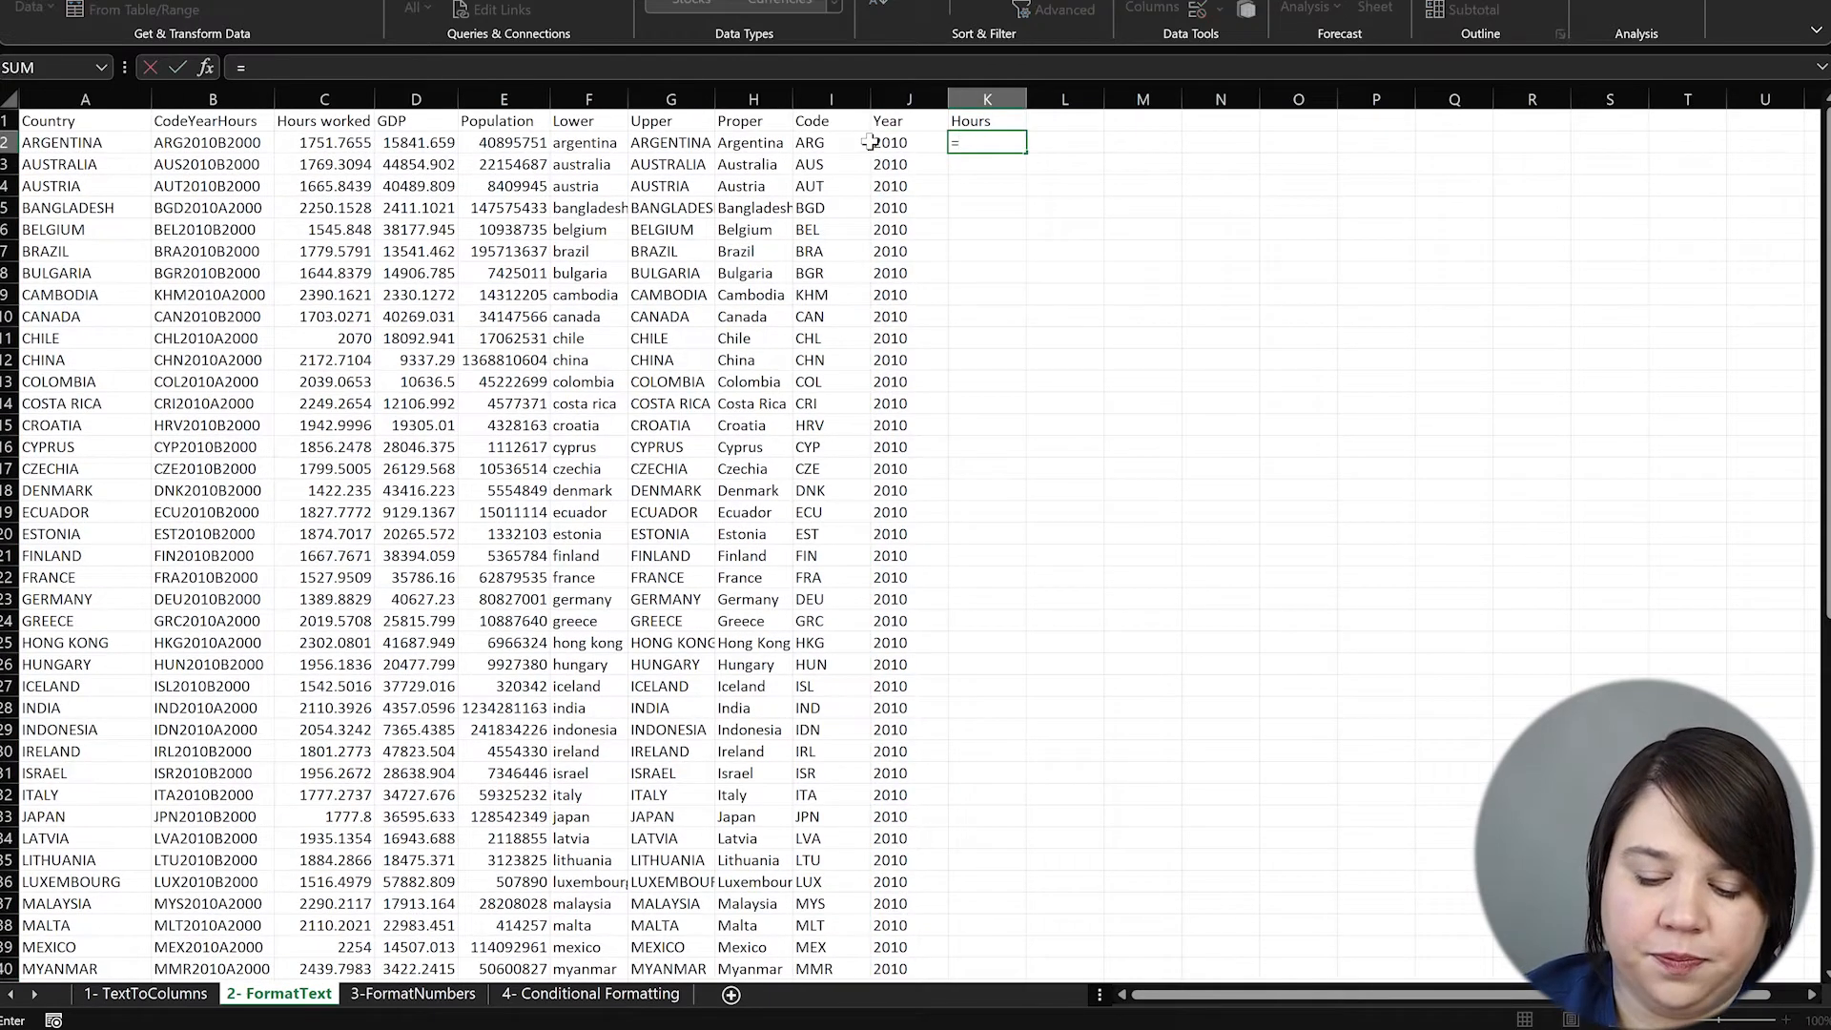
type("RIGHT(")
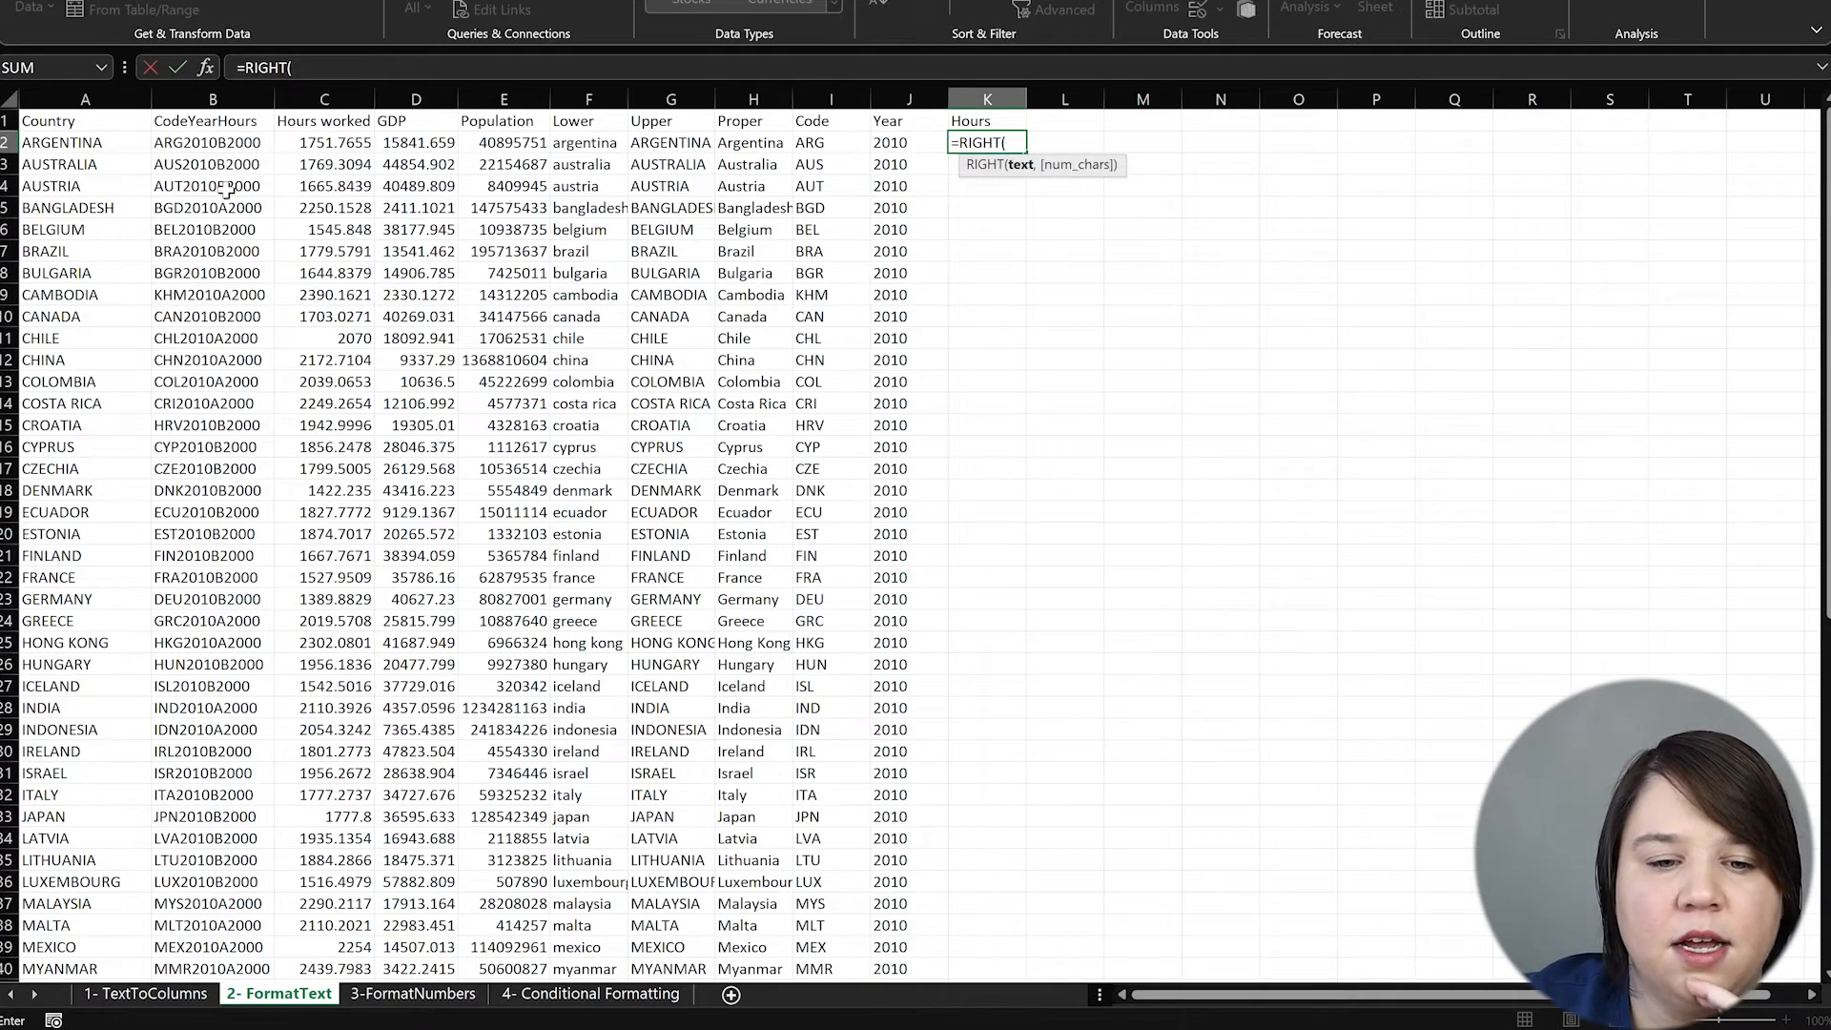
left_click(221, 145)
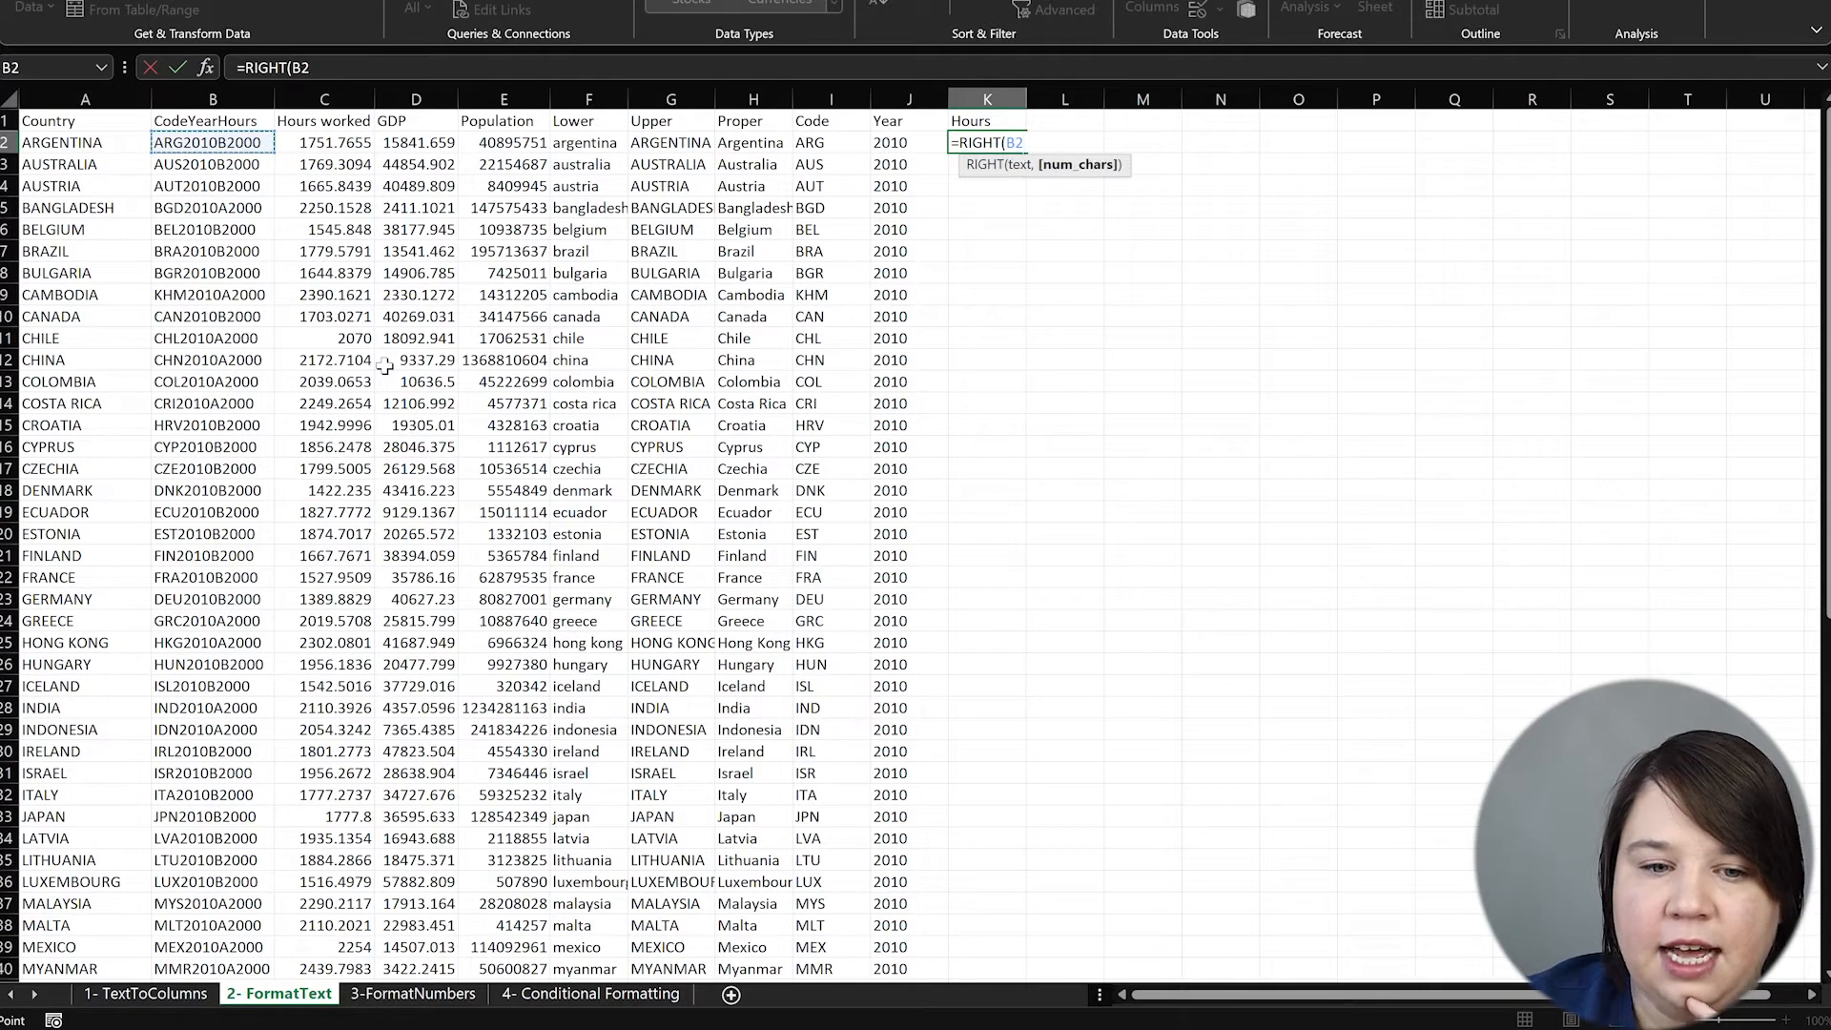
type(",")
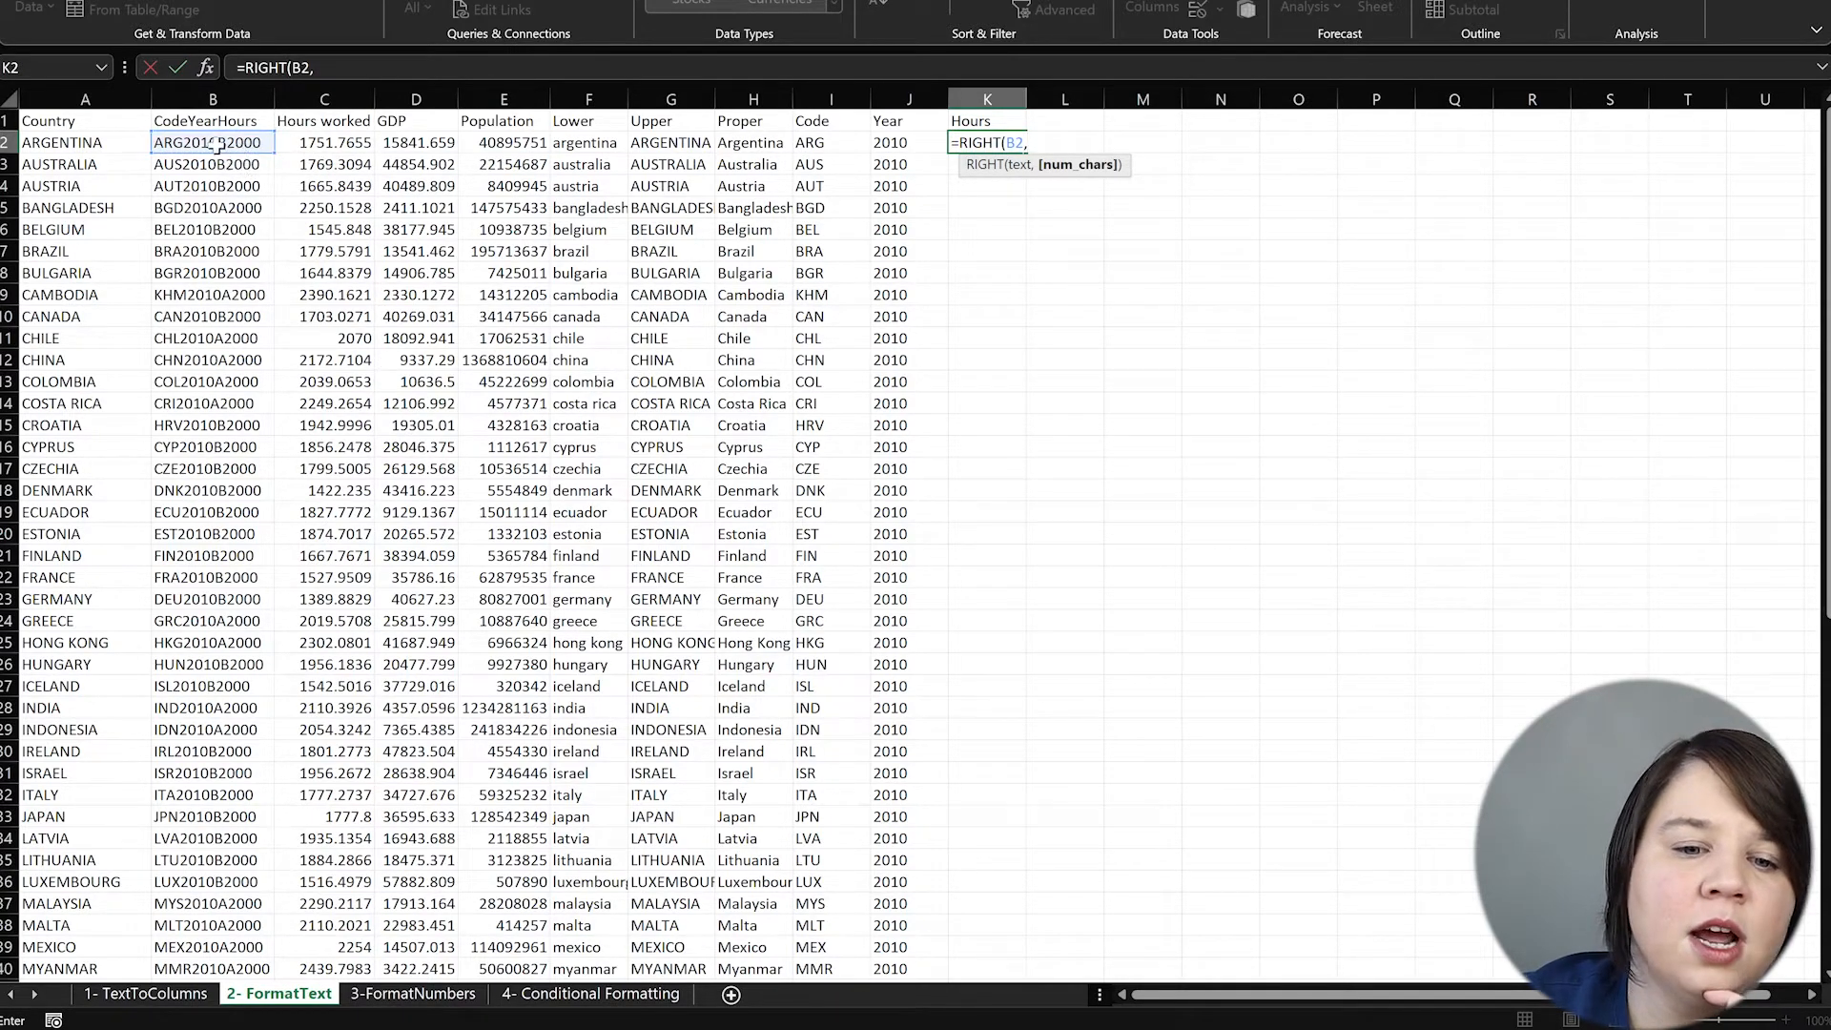
type("4")
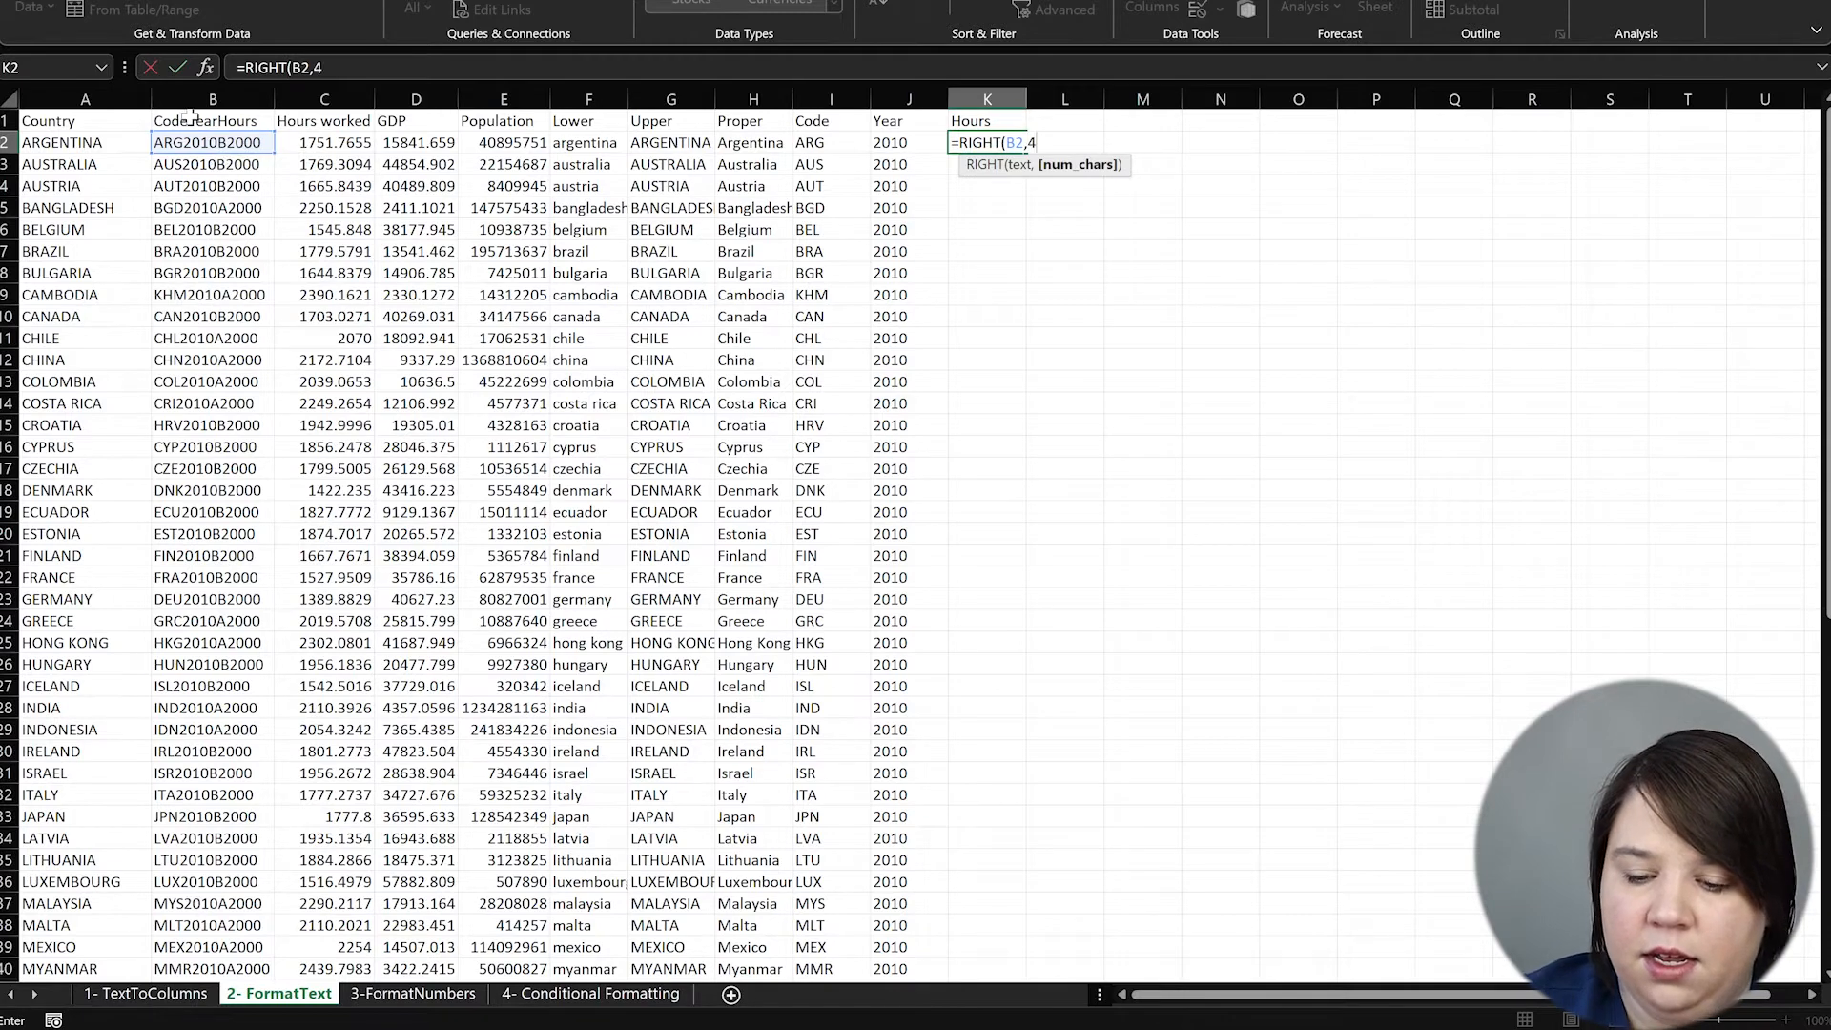
type(")")
key("Return")
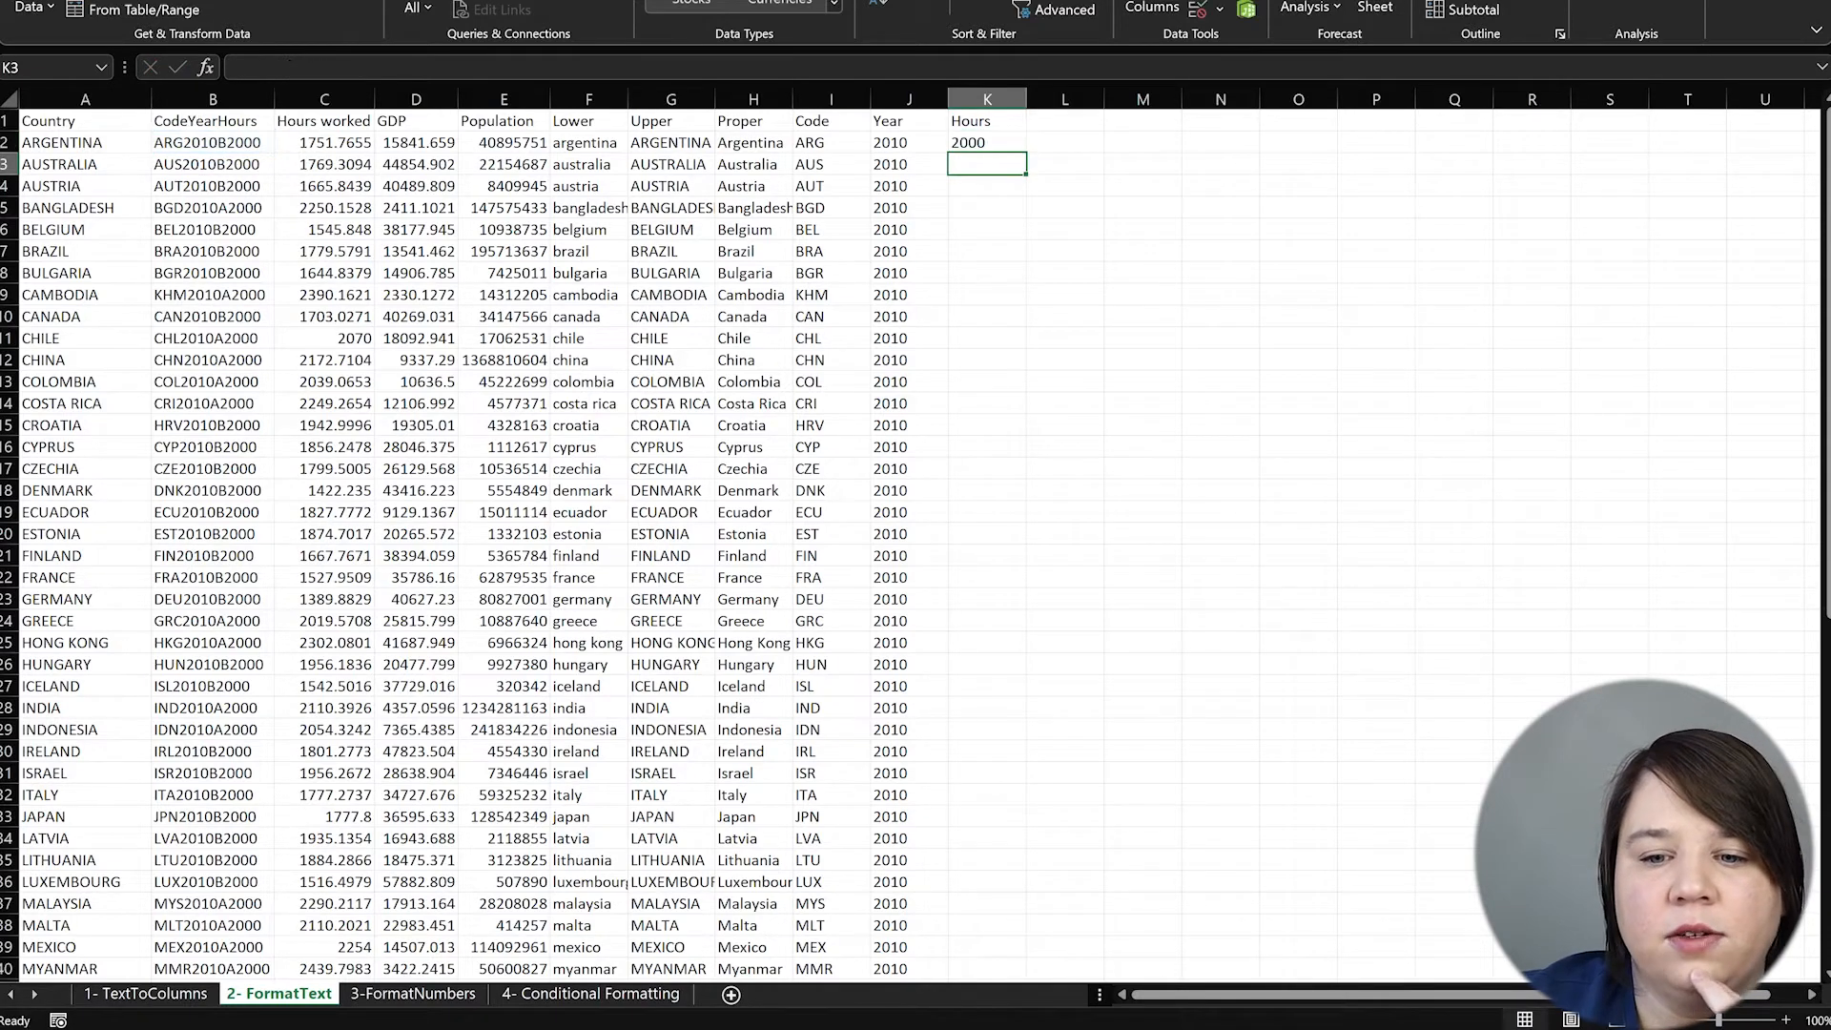
Fill the four-character RIGHT formula in K2 down the Hours column for all countries
left_click(992, 143)
double_click(1026, 152)
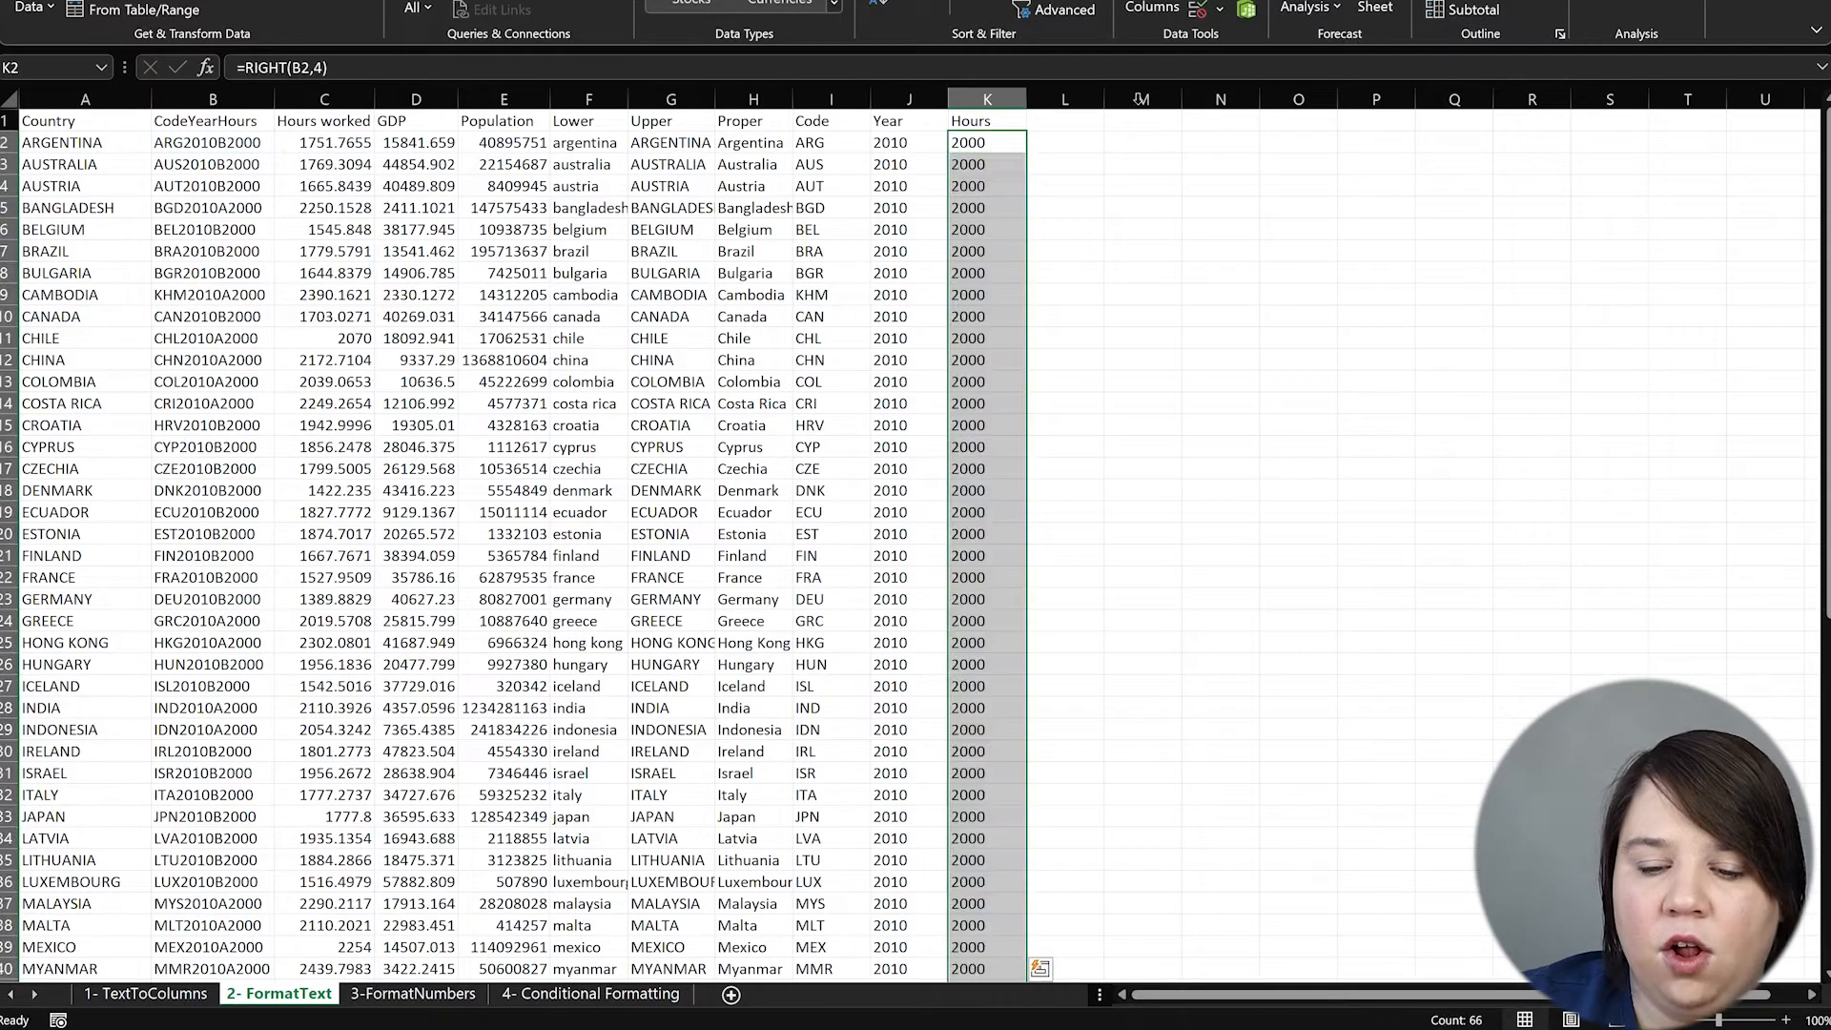
left_click(1167, 639)
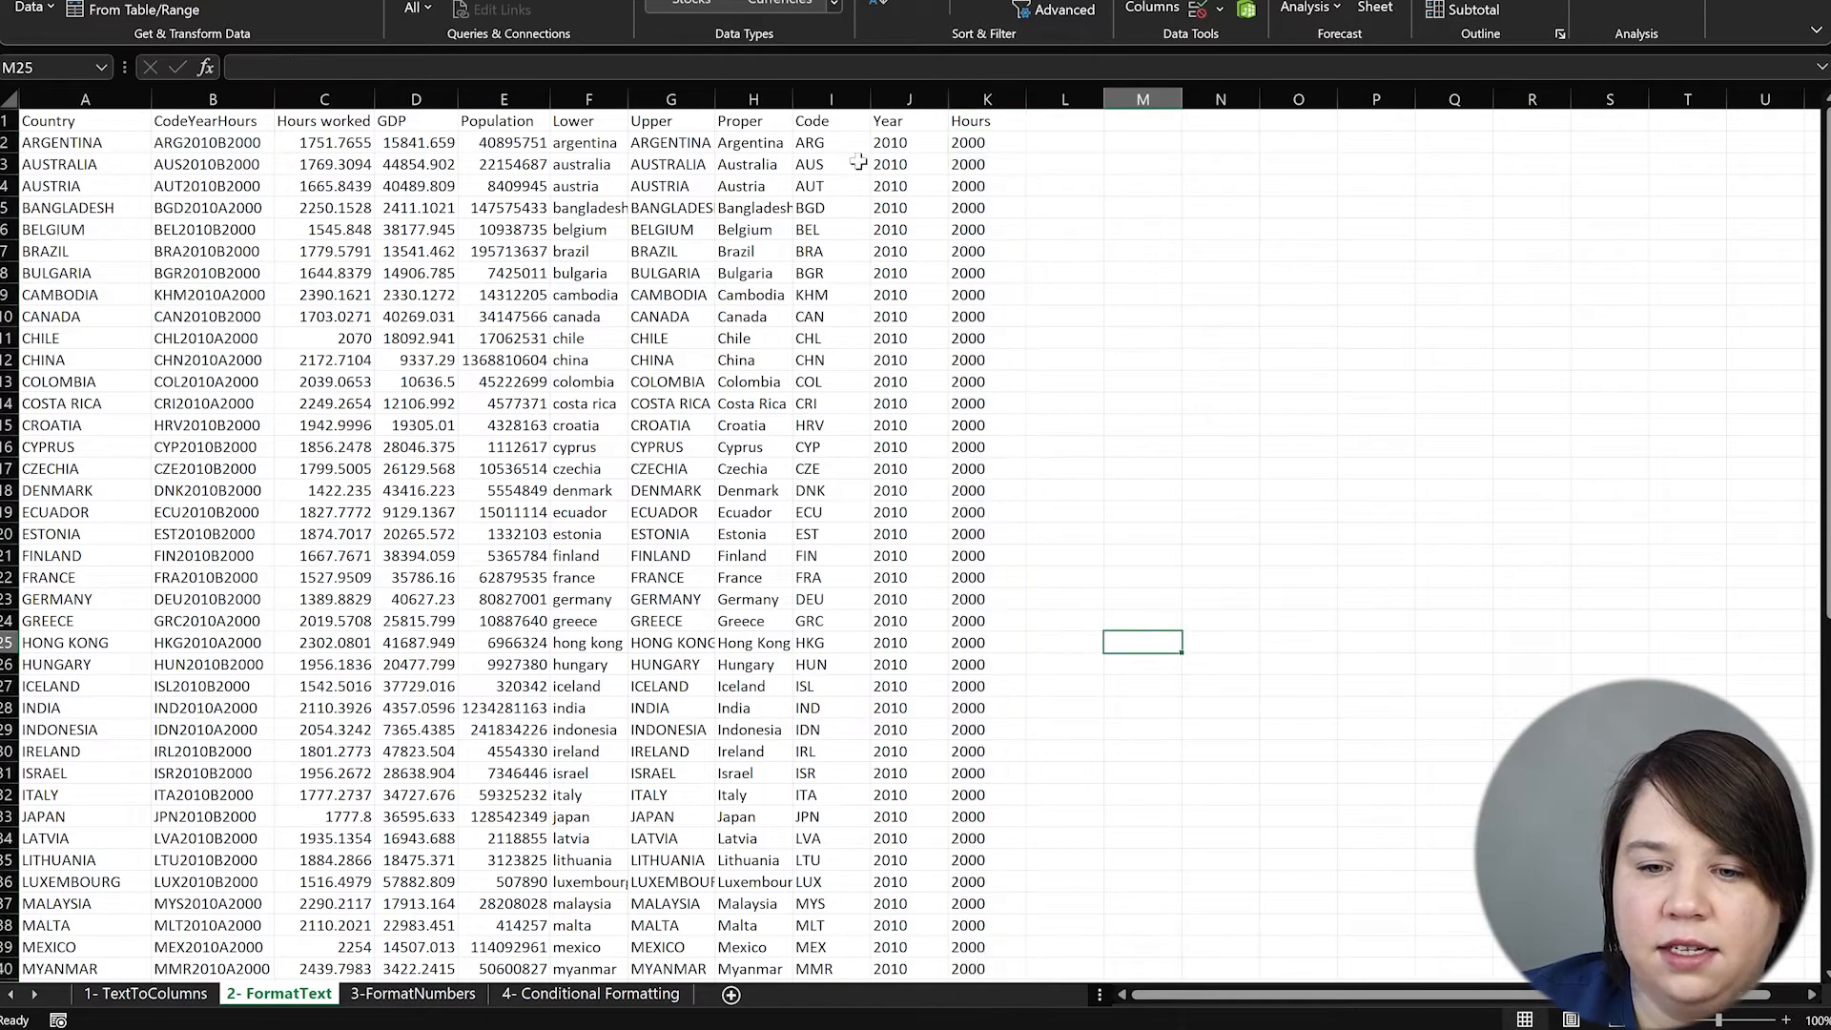
Change the Hours formula in K2 to =RIGHT(B2,5) and fill it down for all countries
left_click(990, 142)
left_click(324, 69)
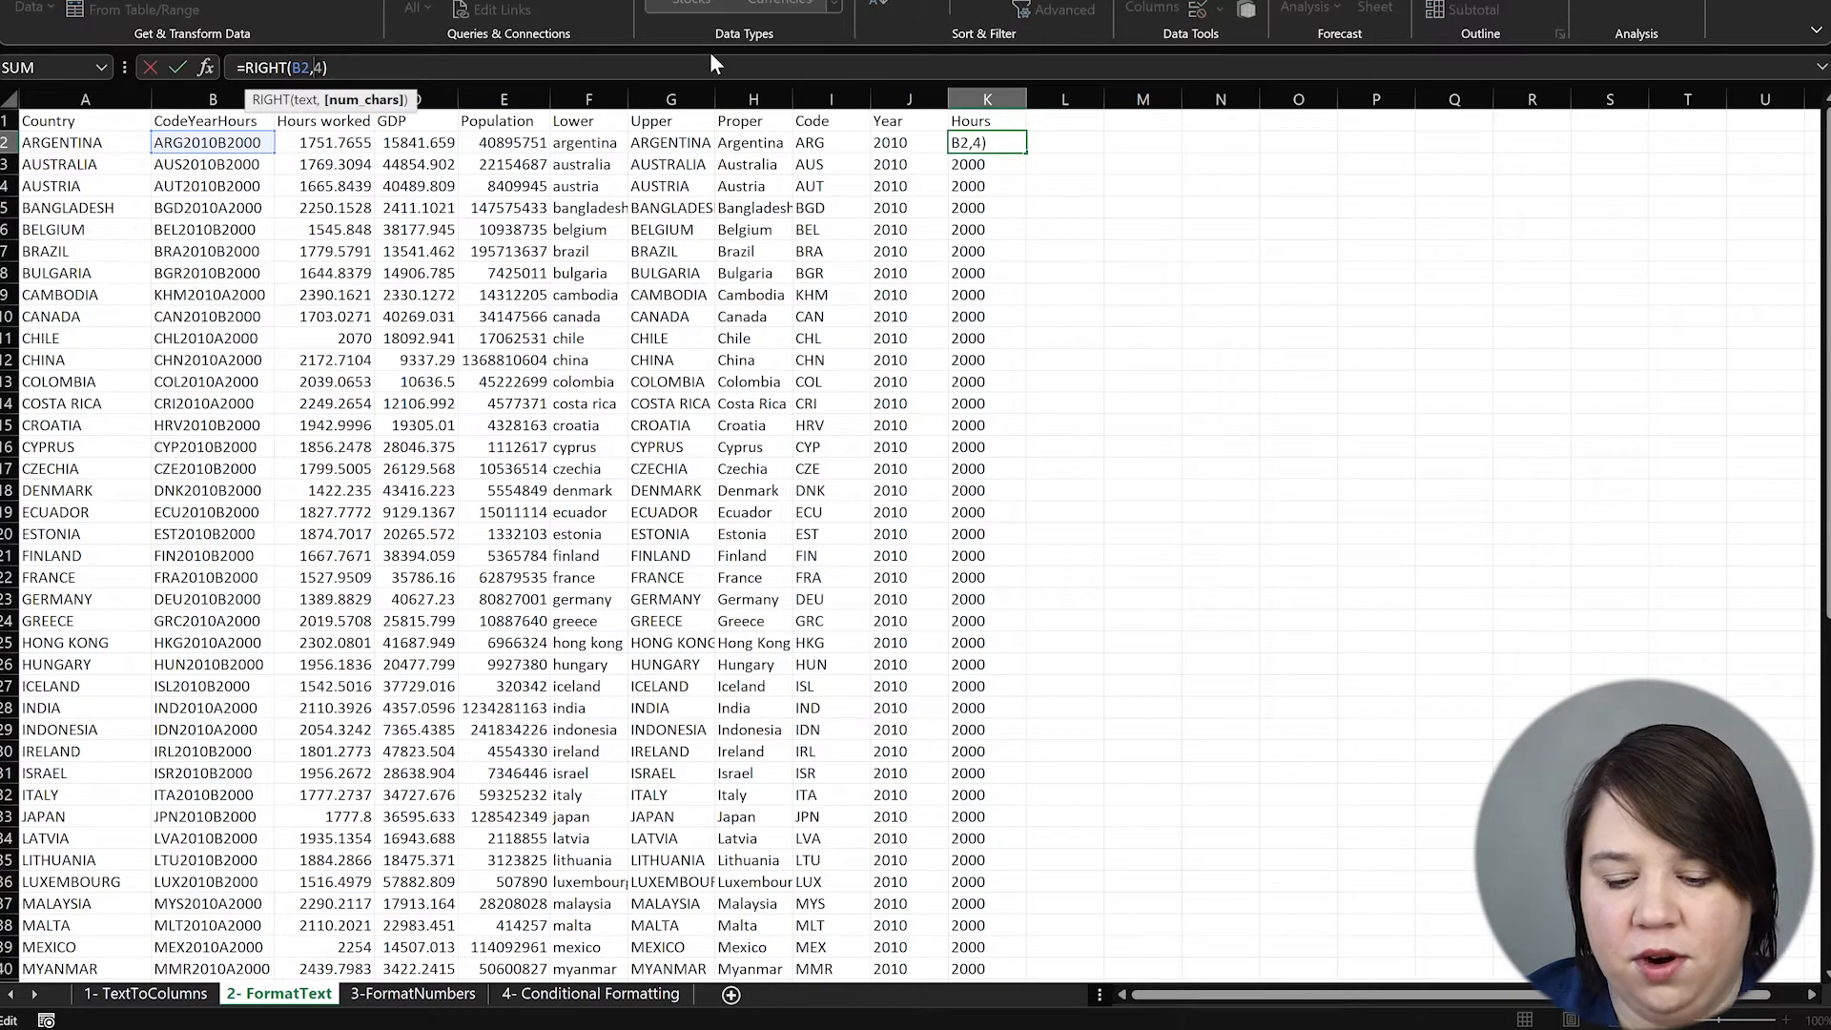
key("Return")
left_click(1001, 143)
double_click(1030, 150)
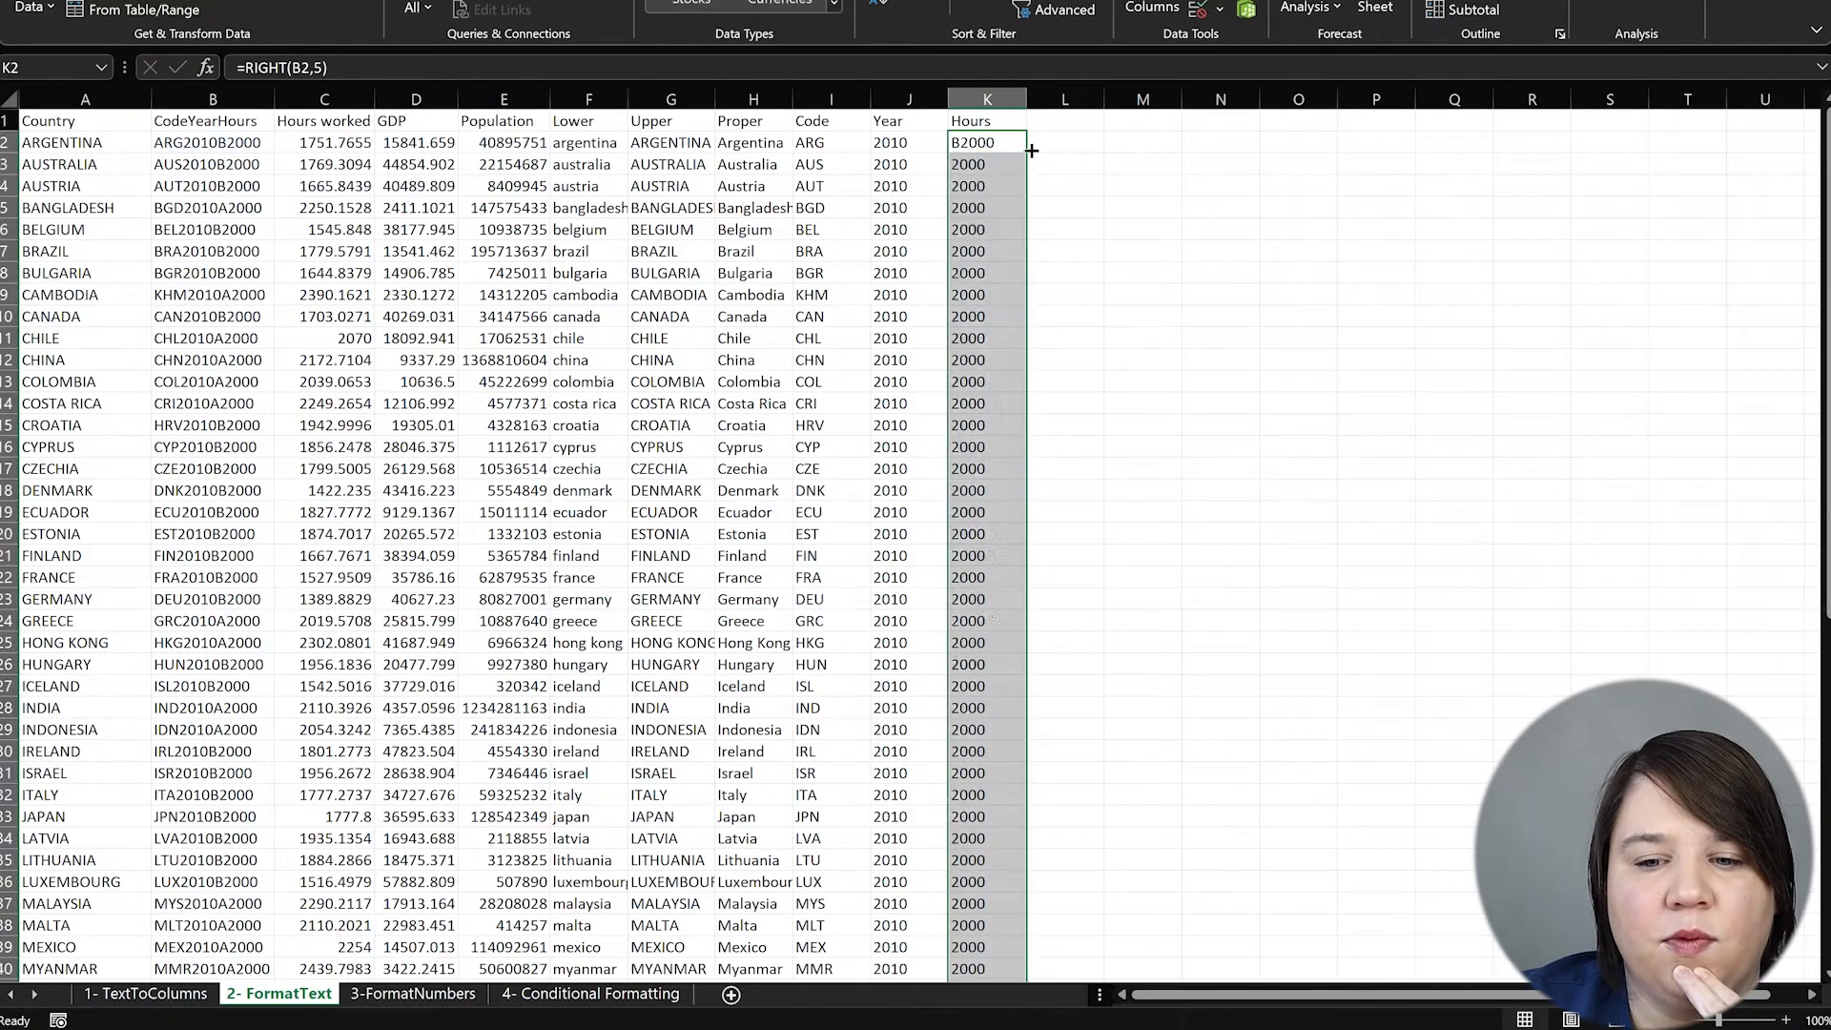
left_click(1142, 295)
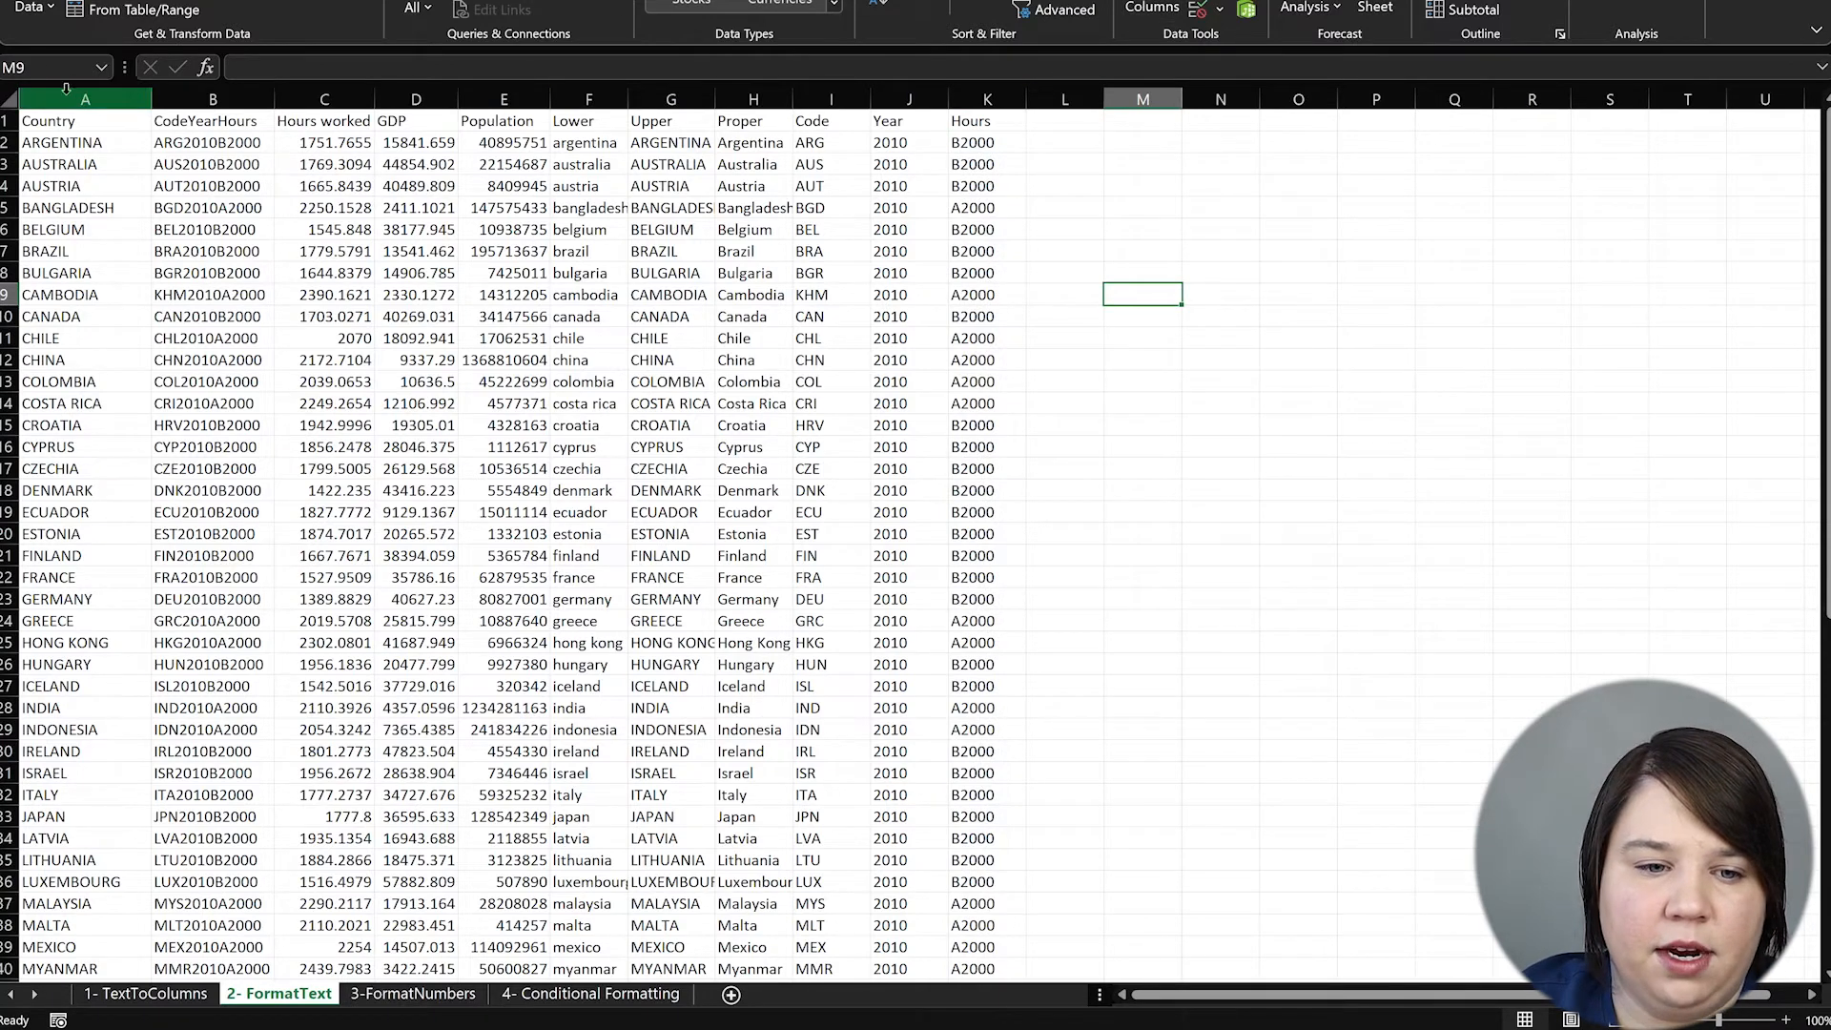
Autofit the widths of all columns on the 2- FormatText sheet to their contents
left_click(11, 101)
double_click(792, 99)
left_click(1473, 402)
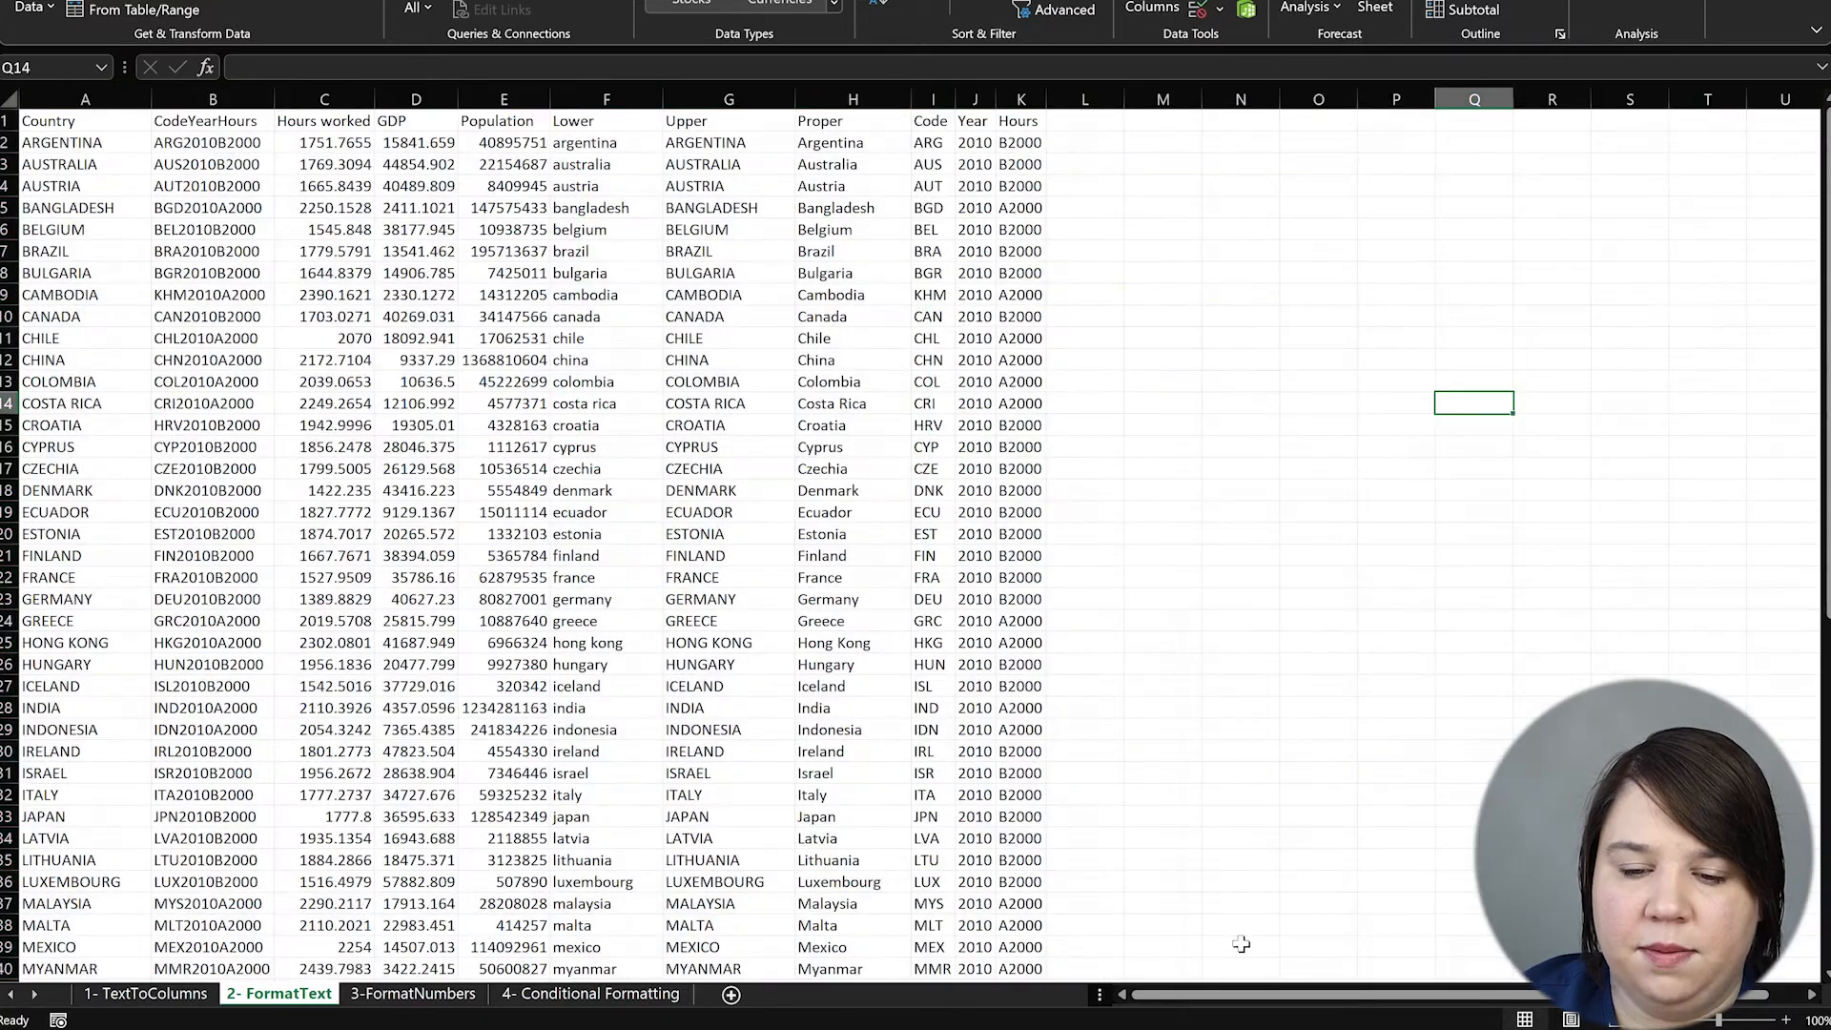
Compare the extracted Code, Year and Hours columns with the original CodeYearHours column
left_click(1186, 283)
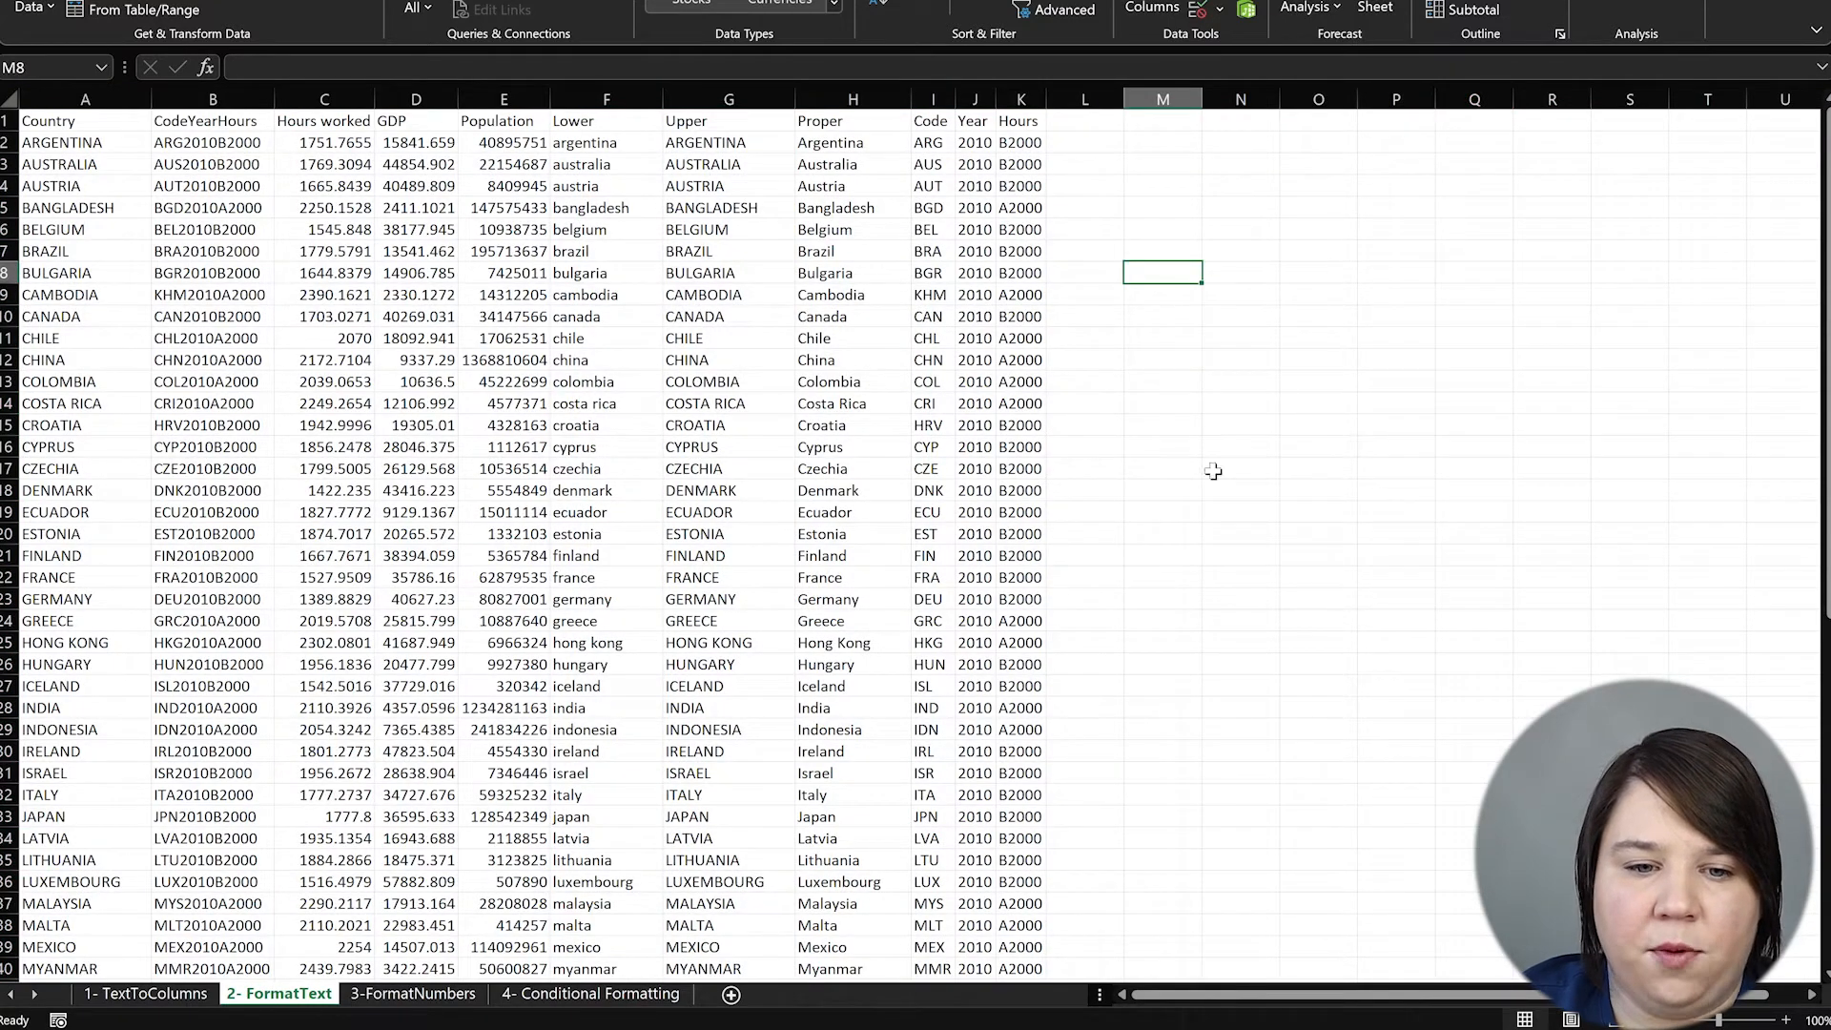
left_click_drag(932, 100, 972, 99)
left_click_drag(1067, 100, 1035, 100)
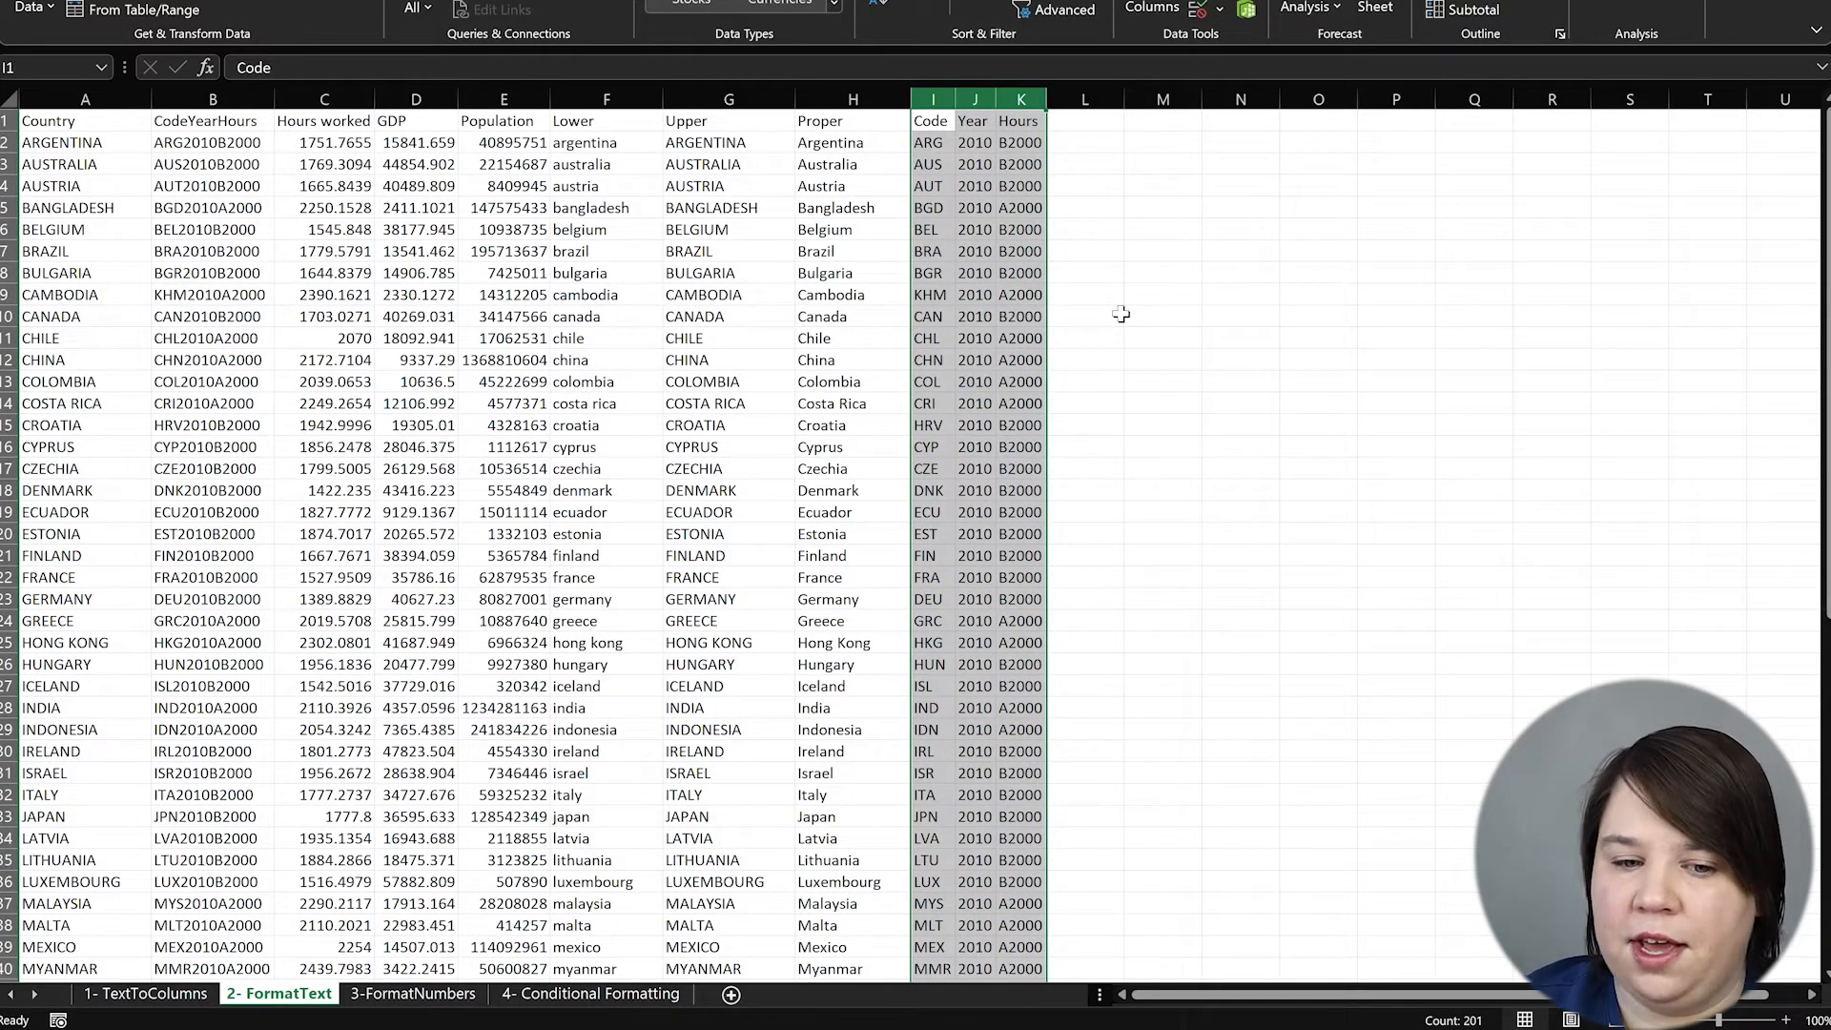
left_click(205, 99)
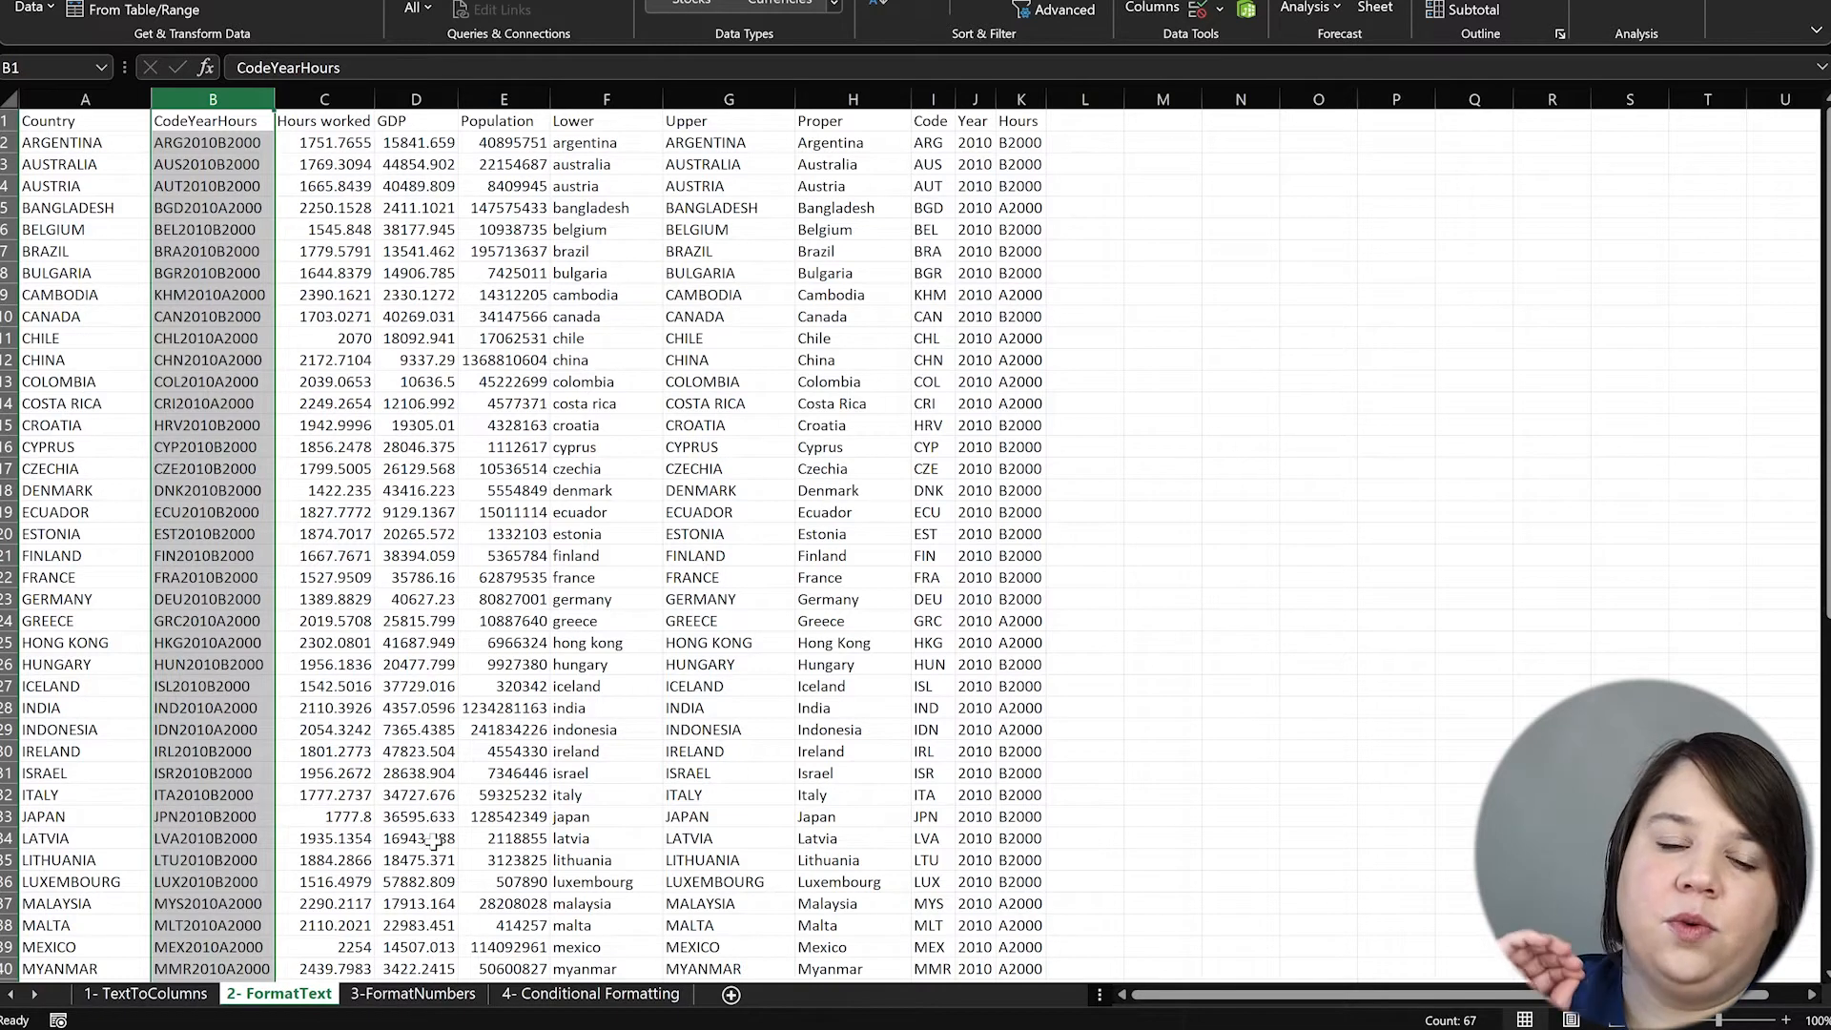
Switch to the 3-FormatNumbers sheet and select its Date column
left_click(413, 994)
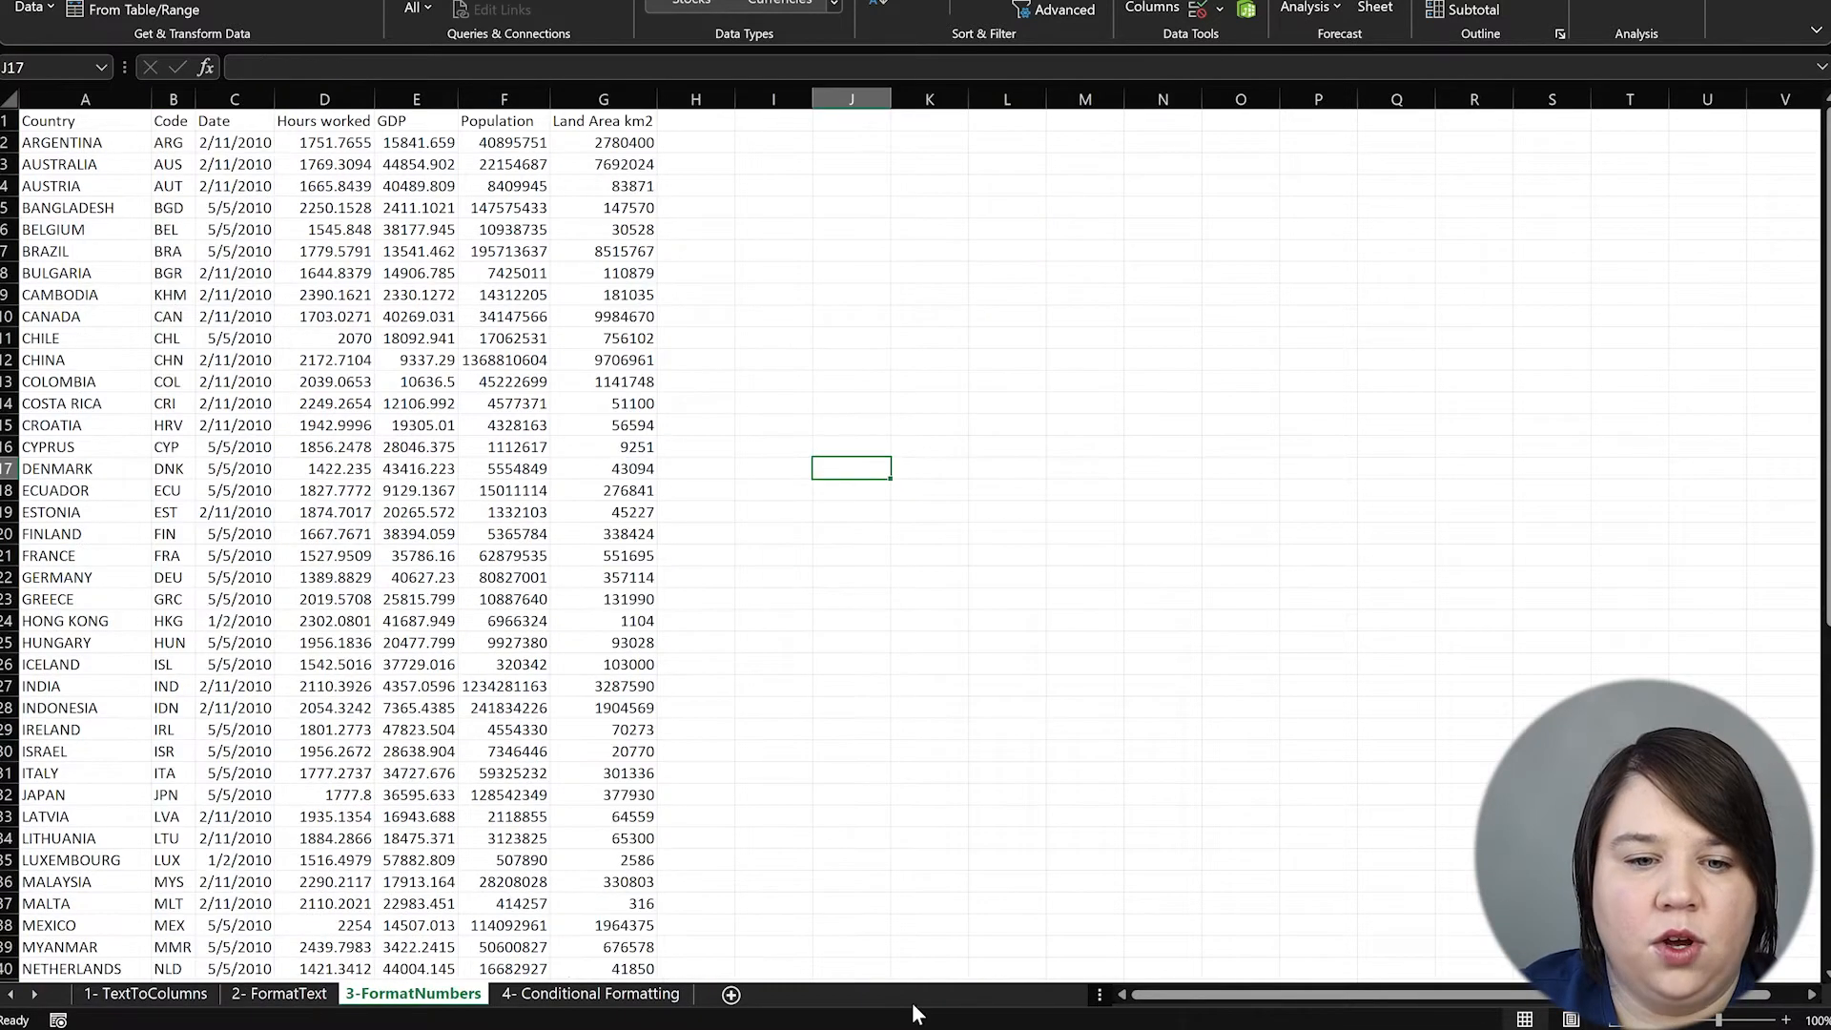
left_click(1006, 229)
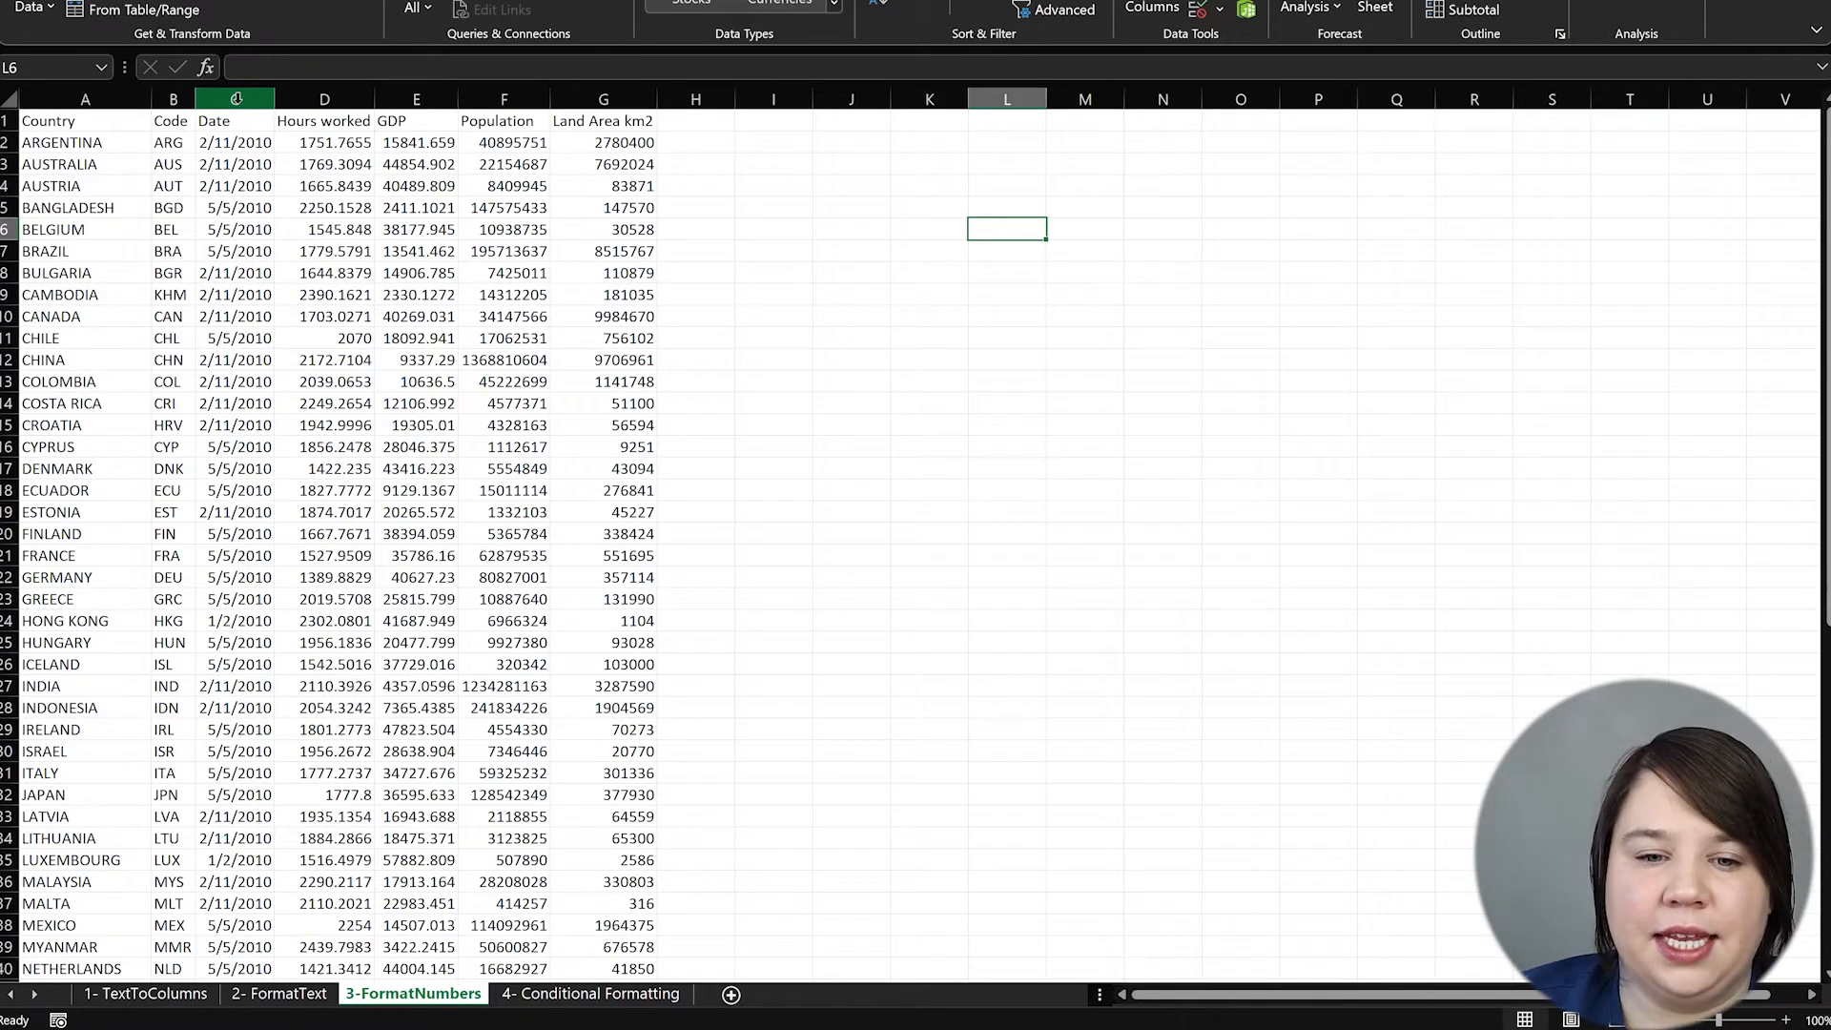
left_click(236, 98)
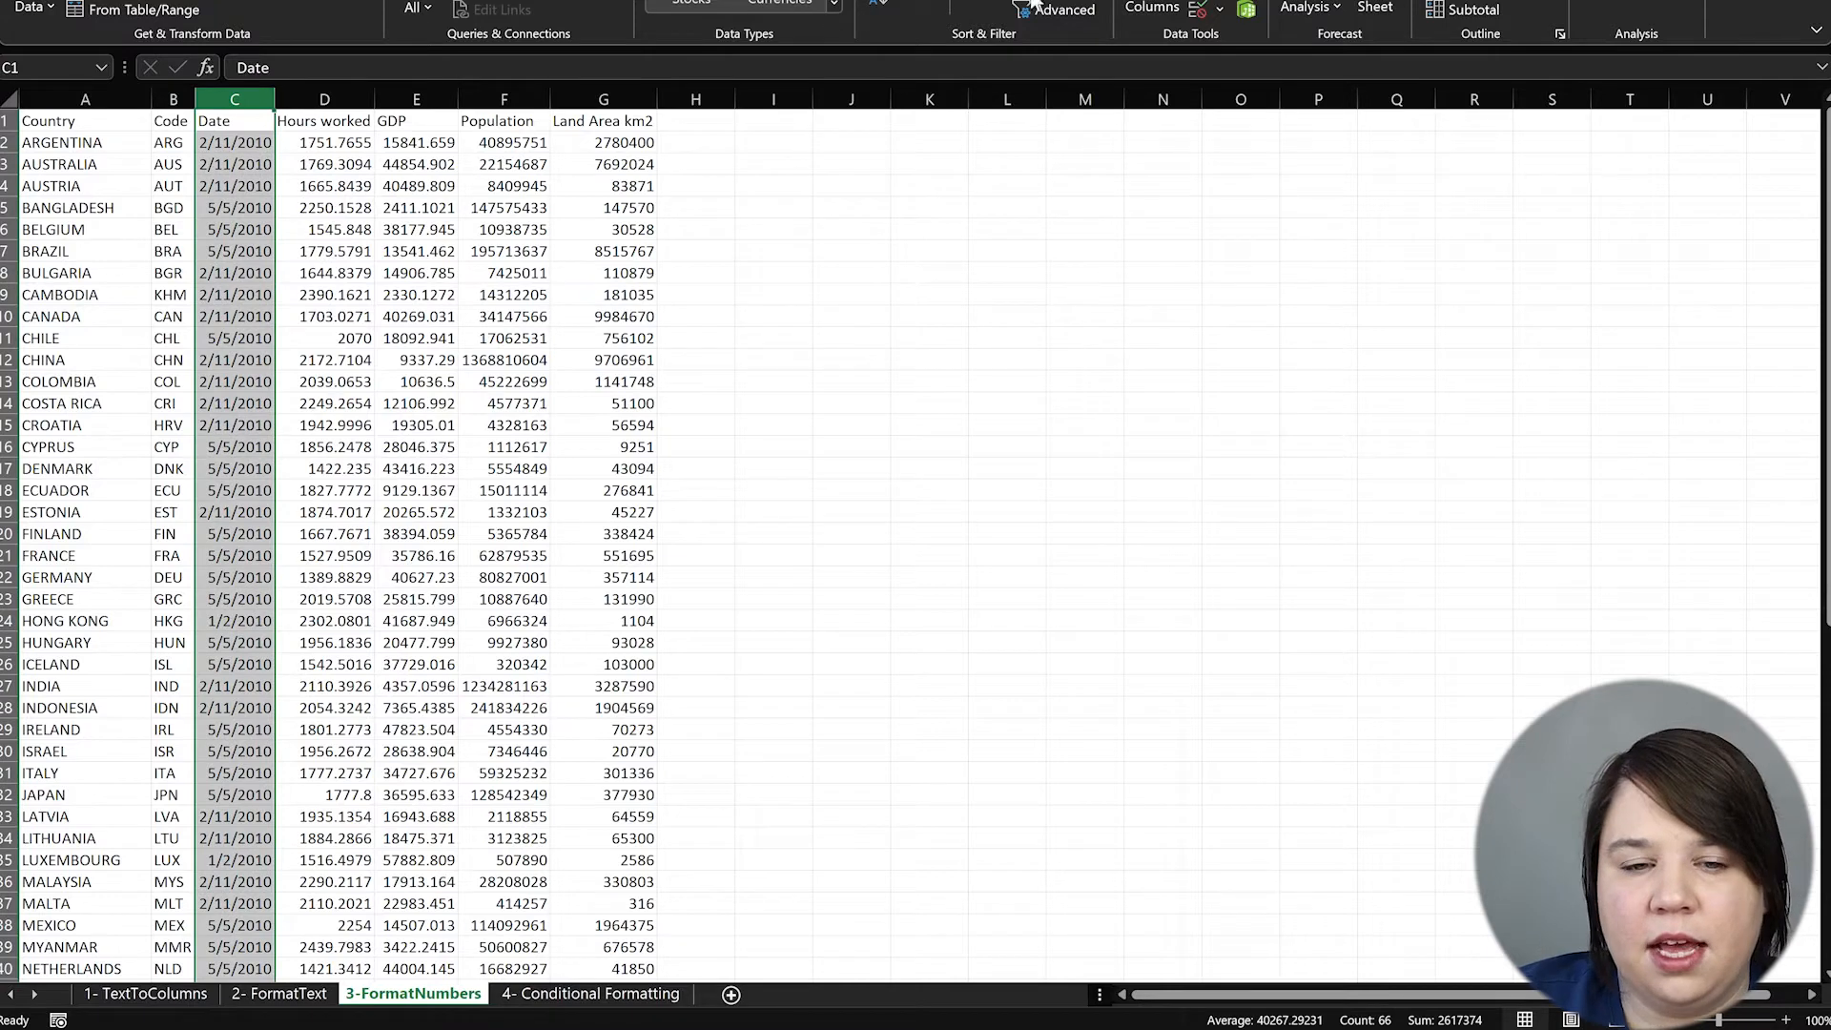
left_click(71, 1)
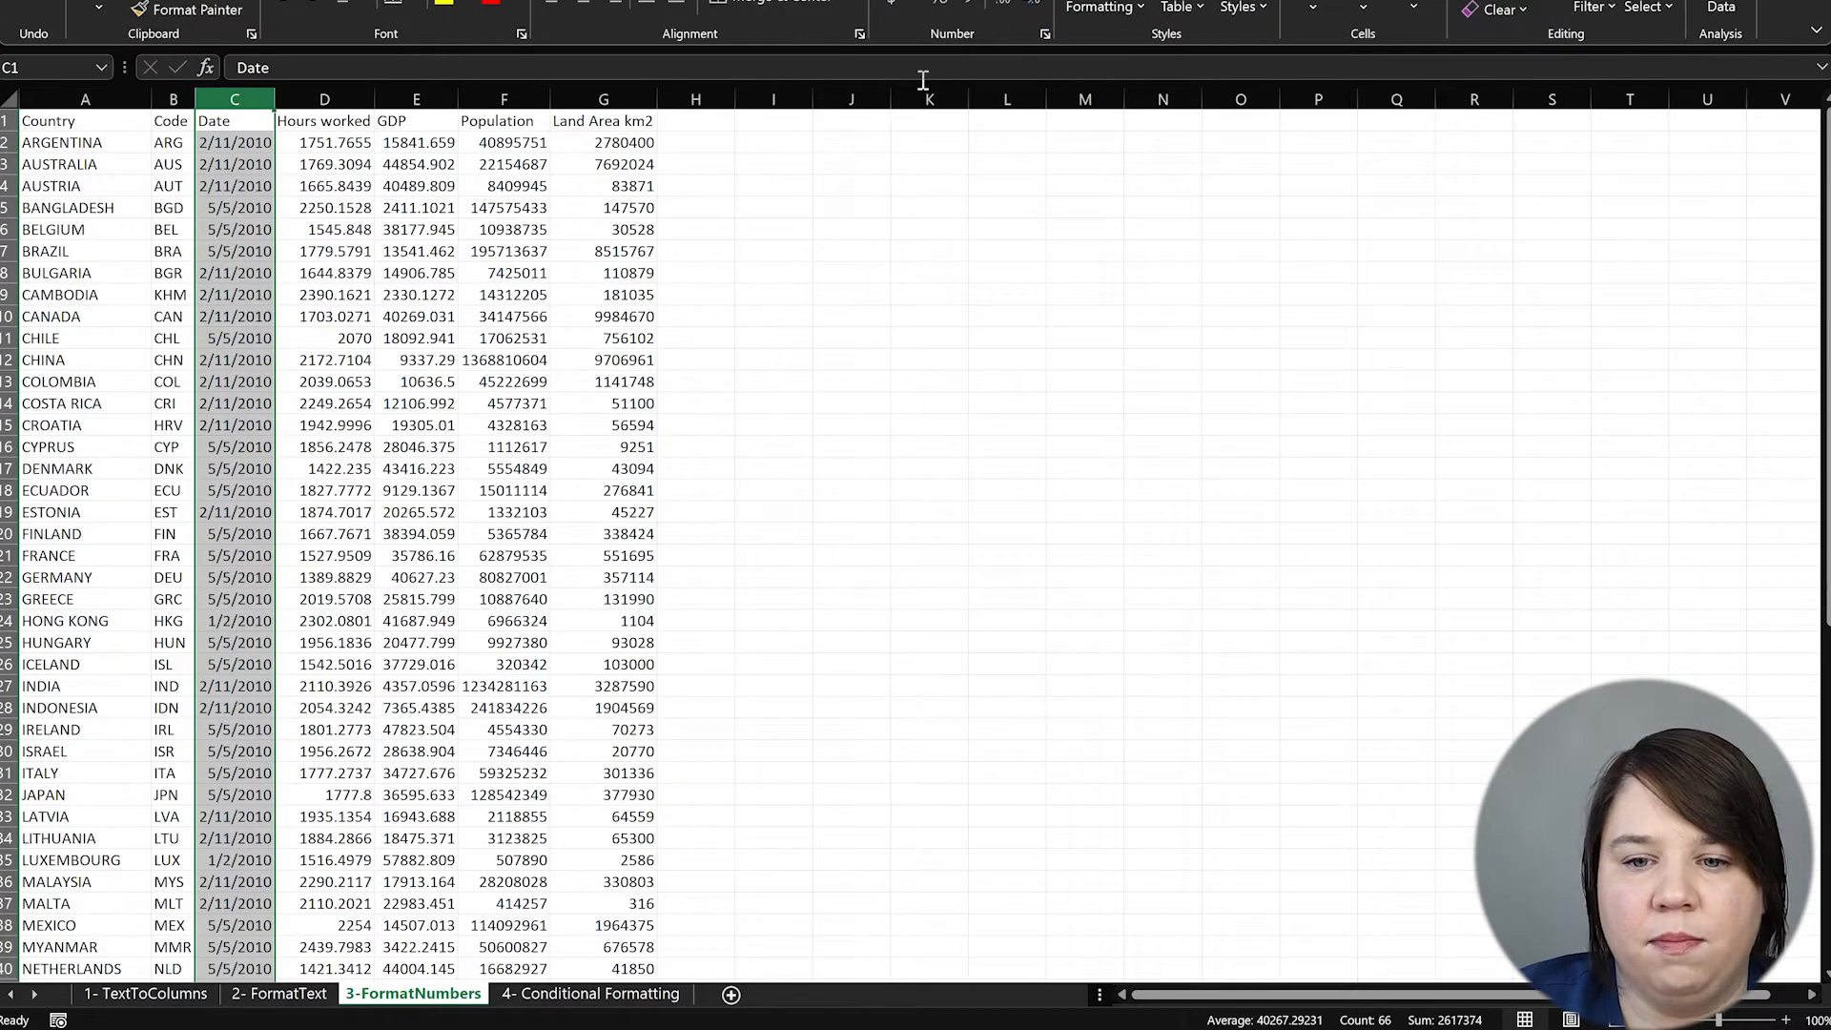
Examine how the dates in column C are written, looking at C21, C2 to C32 and C10
left_click(206, 558)
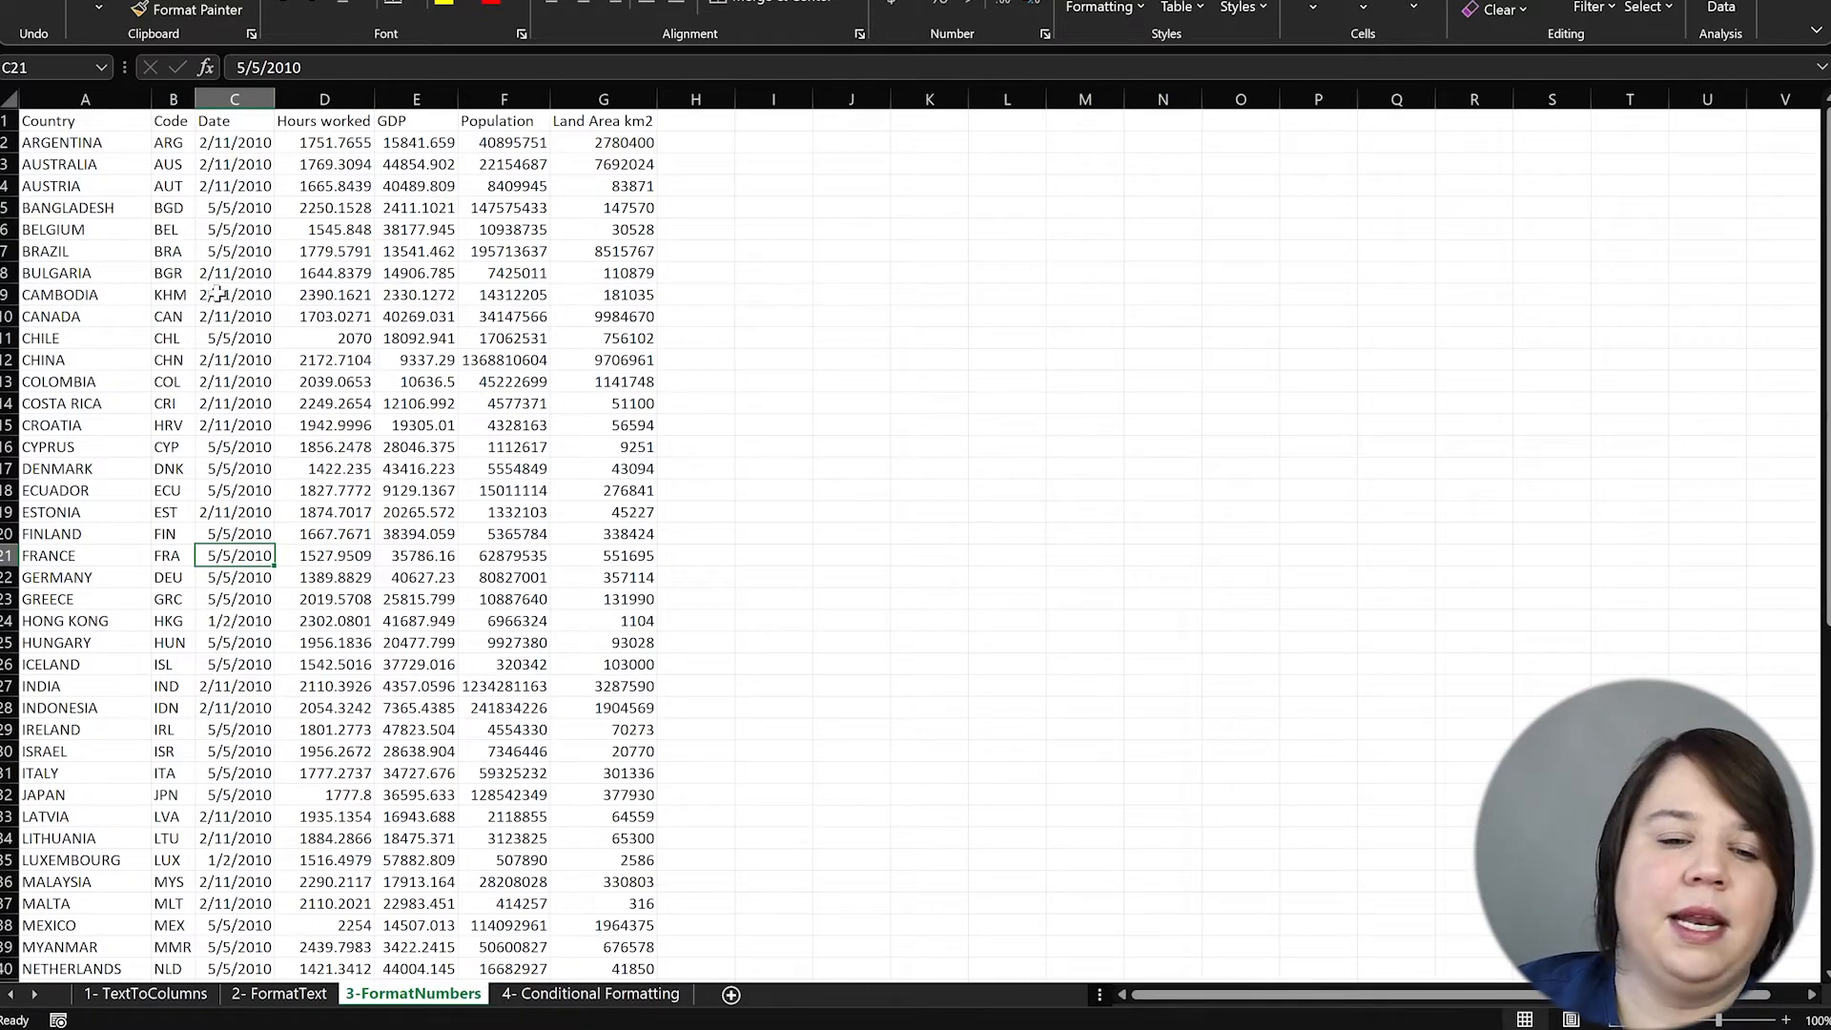
left_click(206, 144)
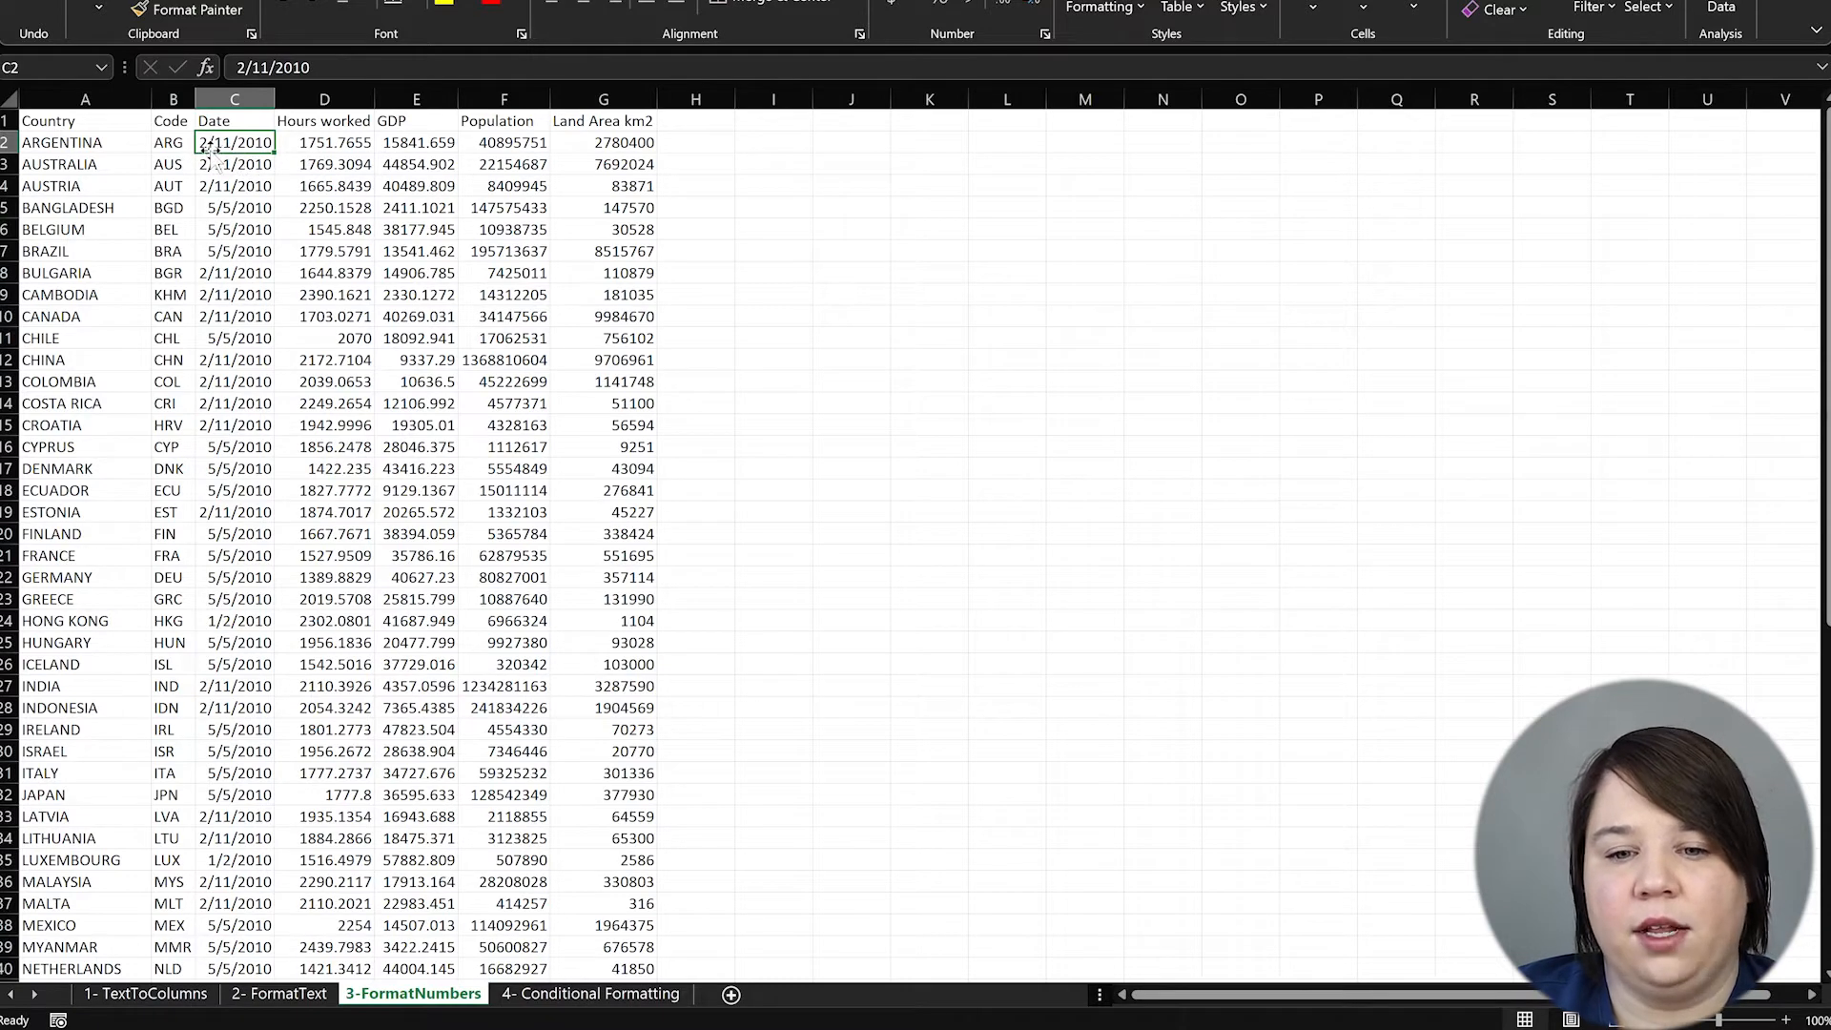
left_click_drag(210, 150, 229, 809)
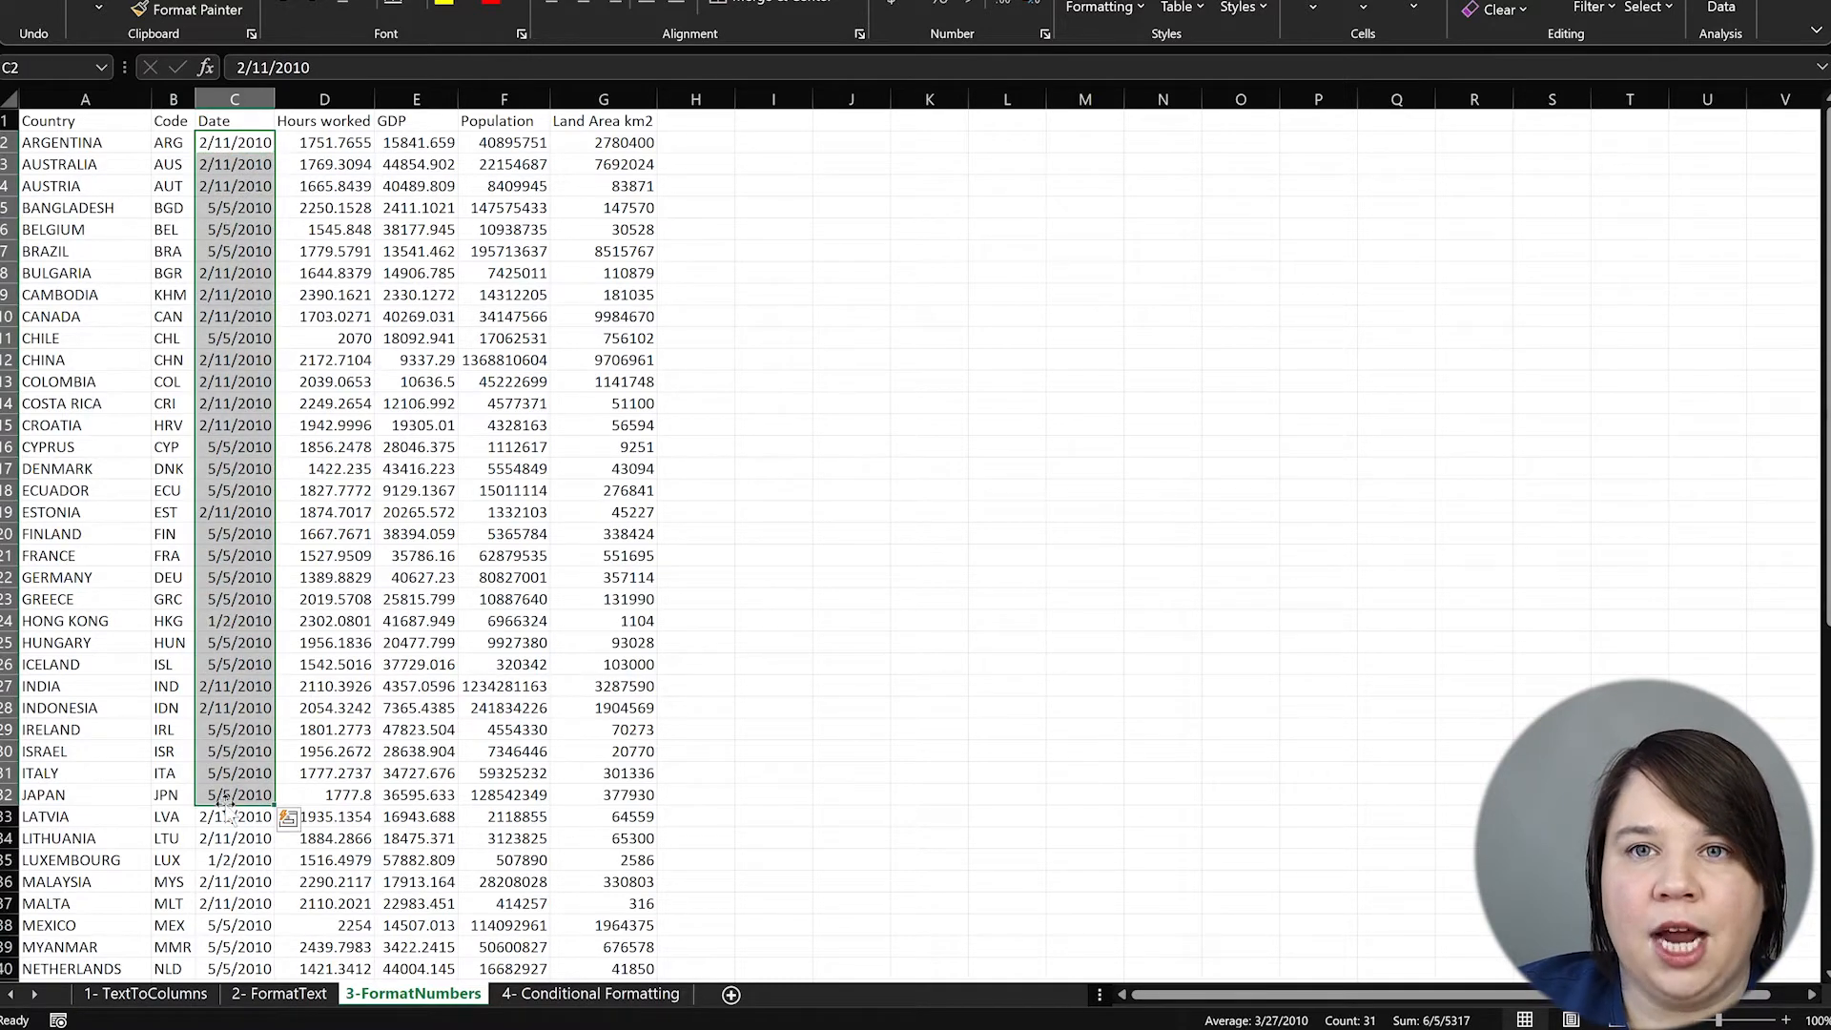
mouse_move(259, 320)
left_mouse_down()
mouse_move(259, 367)
mouse_move(262, 324)
left_mouse_up()
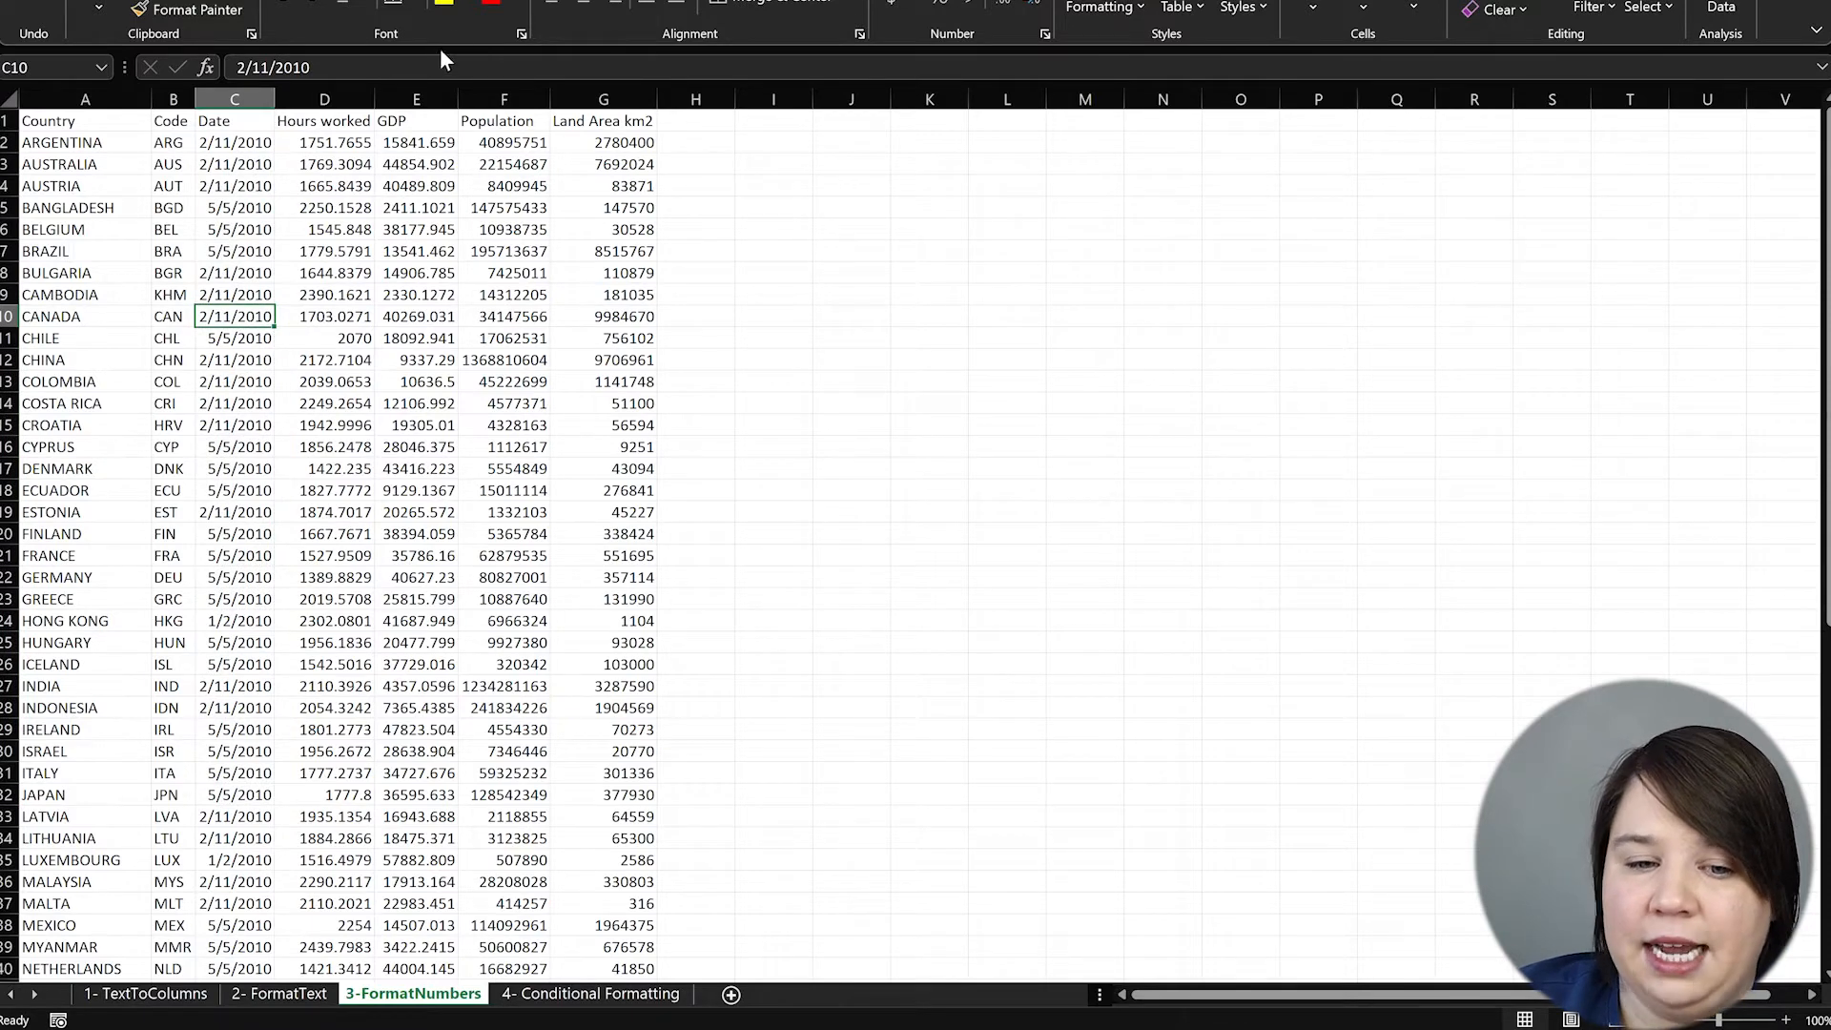
Format the dates from C2 to the last row of the Date column as Long Date
left_click(223, 112)
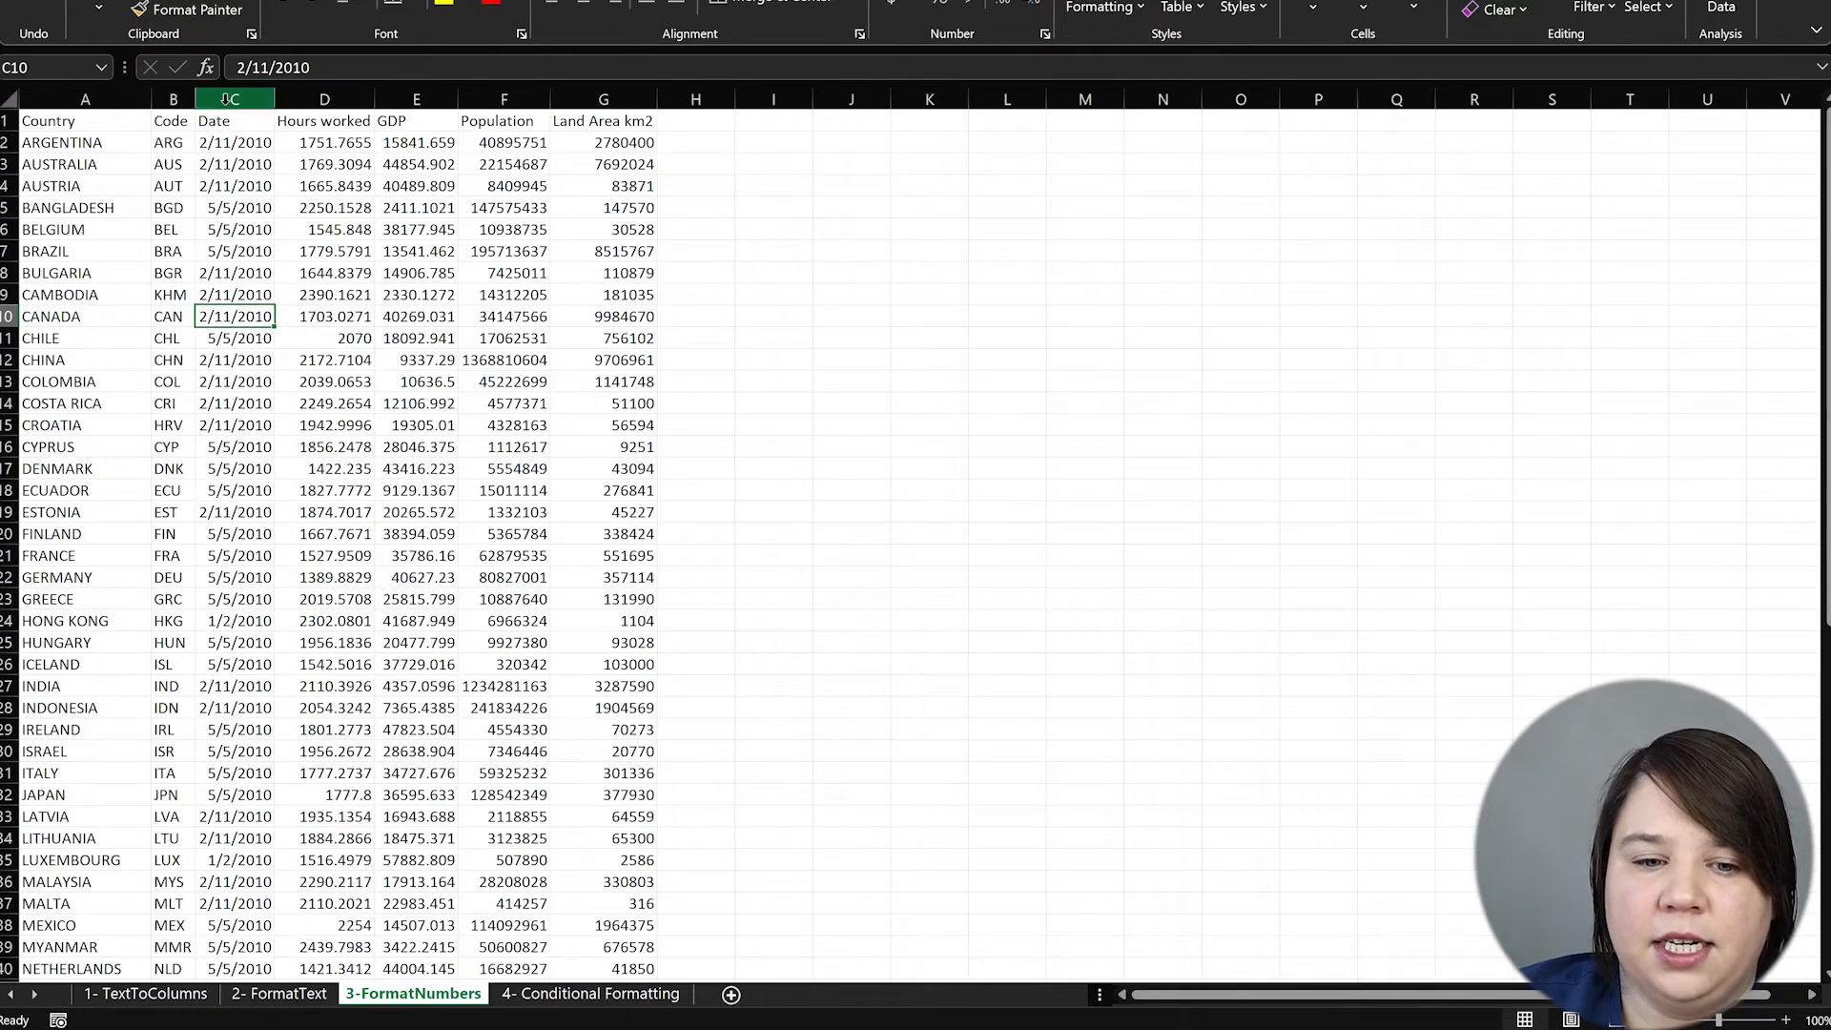
key("ctrl+space")
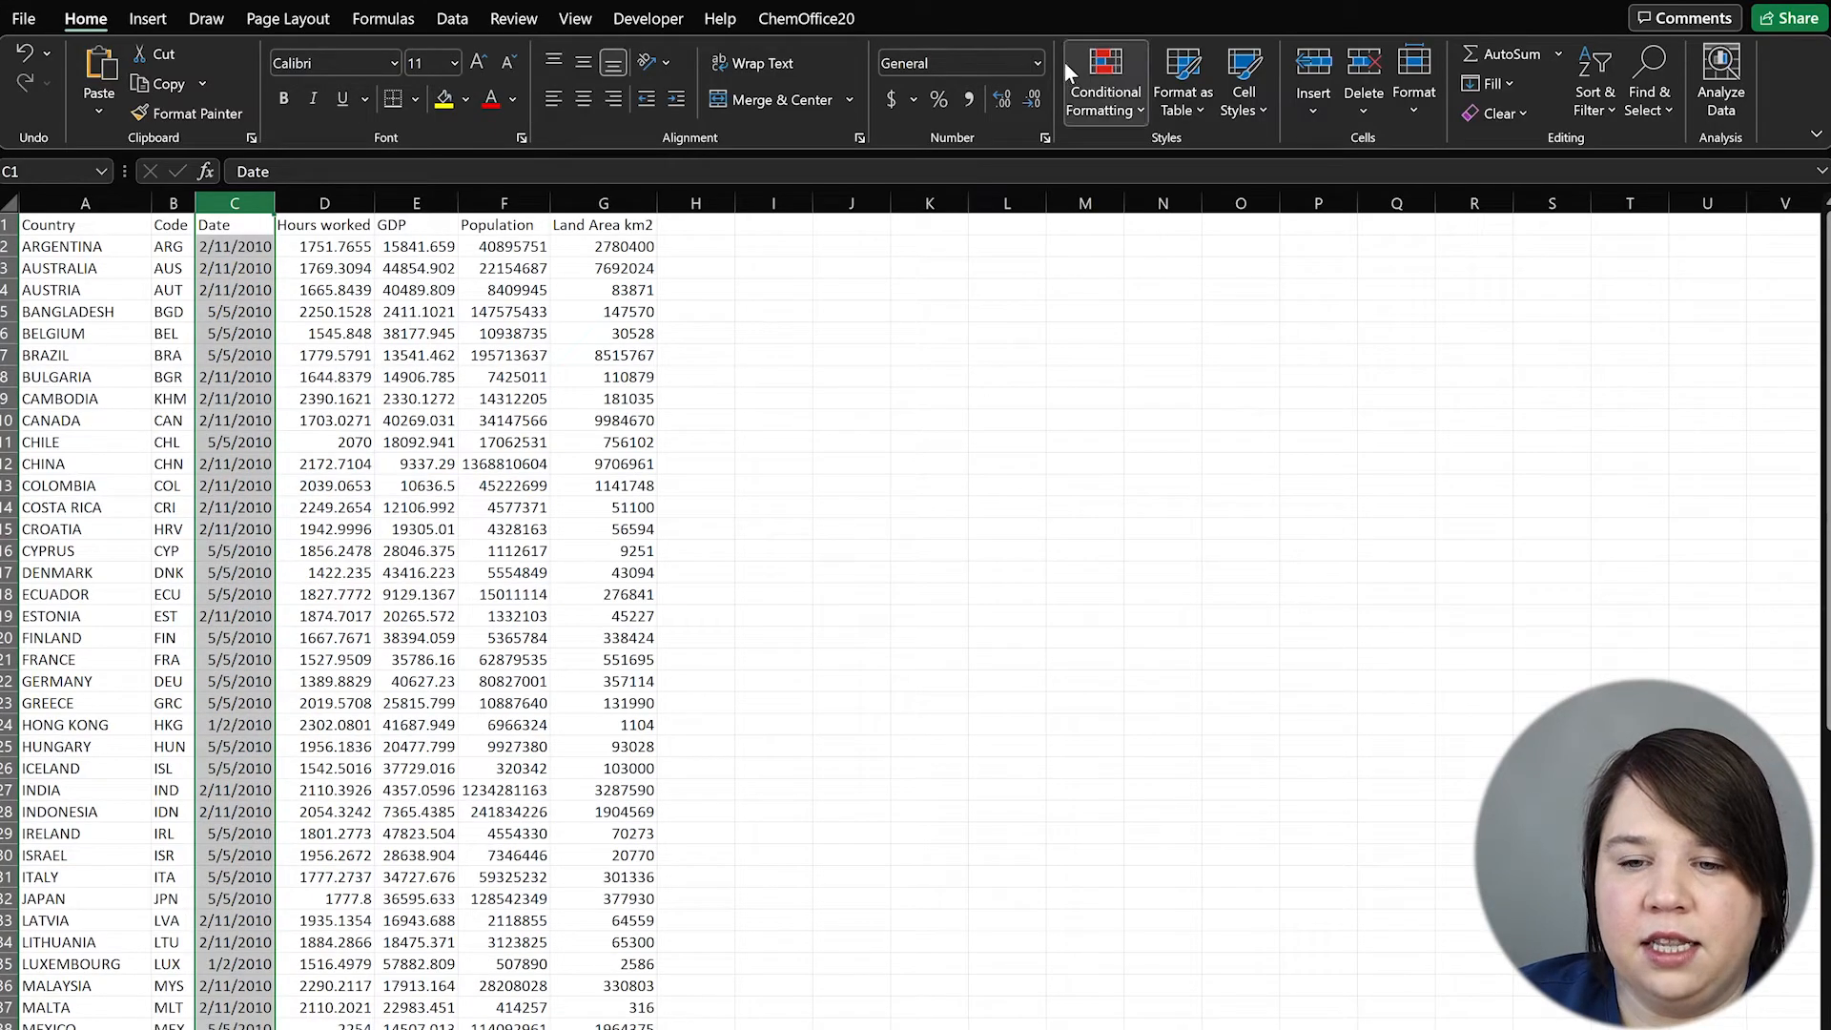
left_click(243, 253)
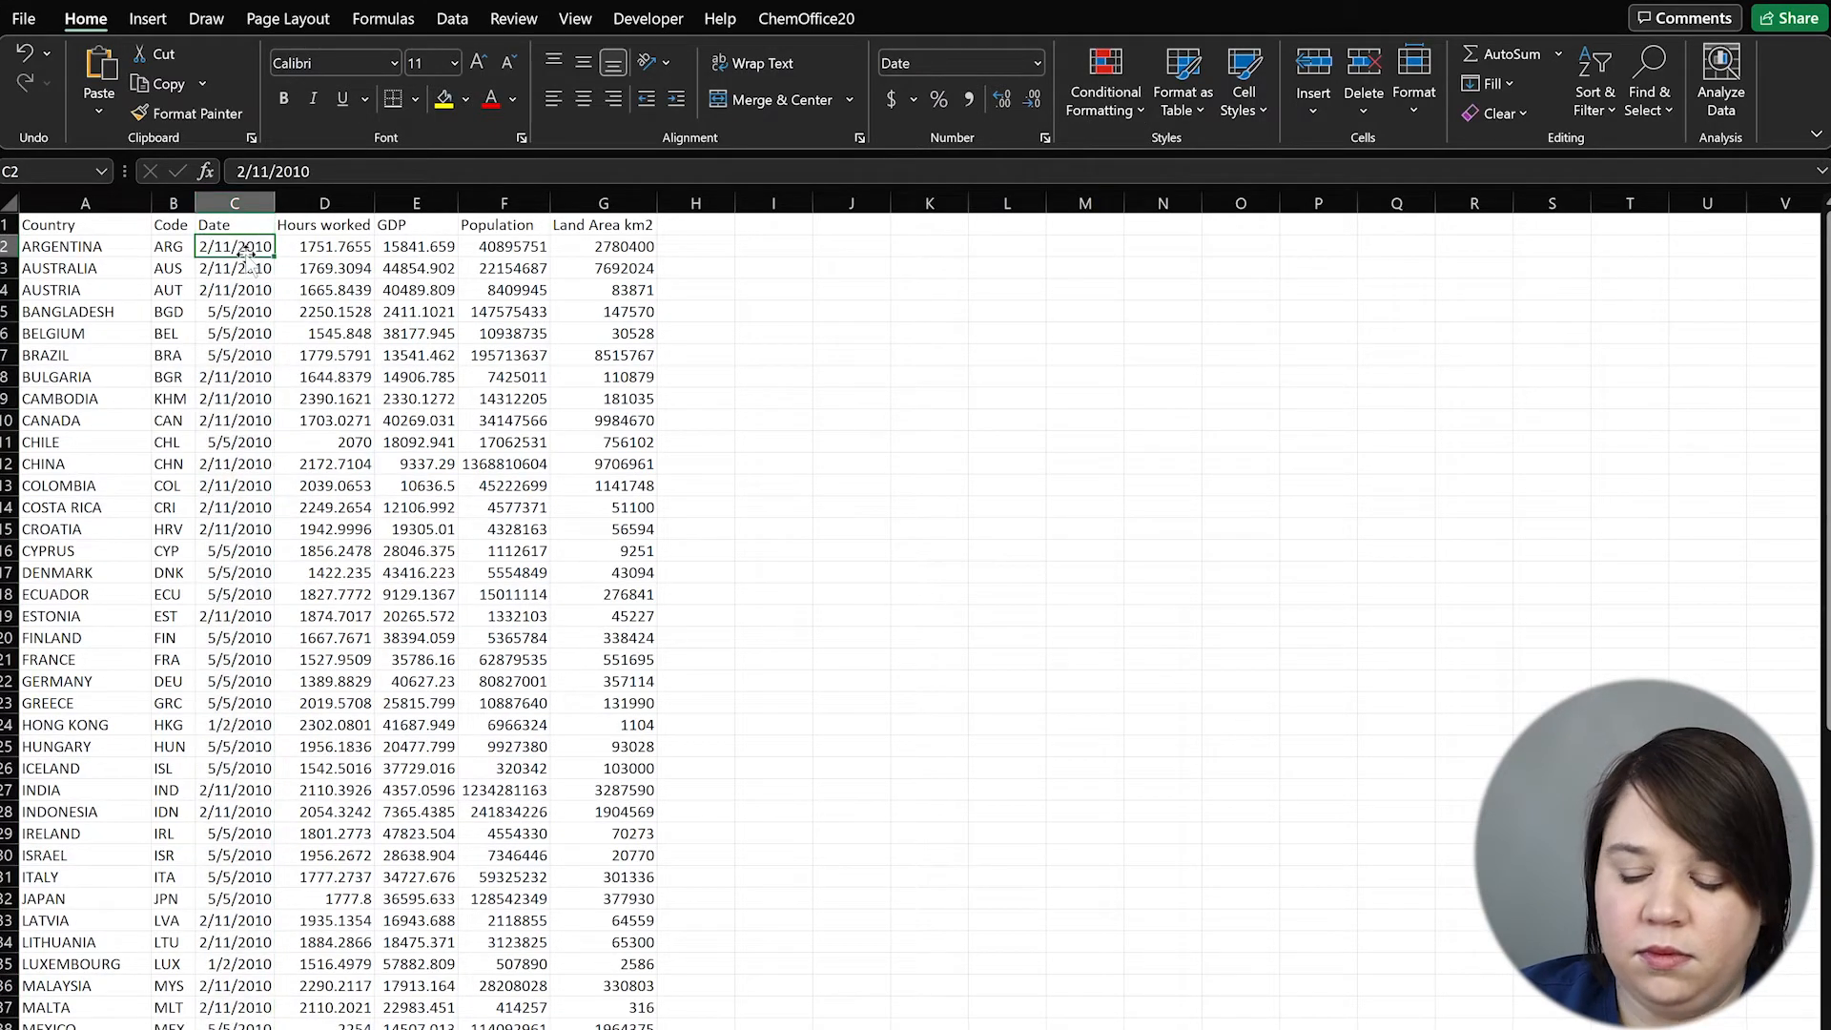
key("ctrl+shift+Down")
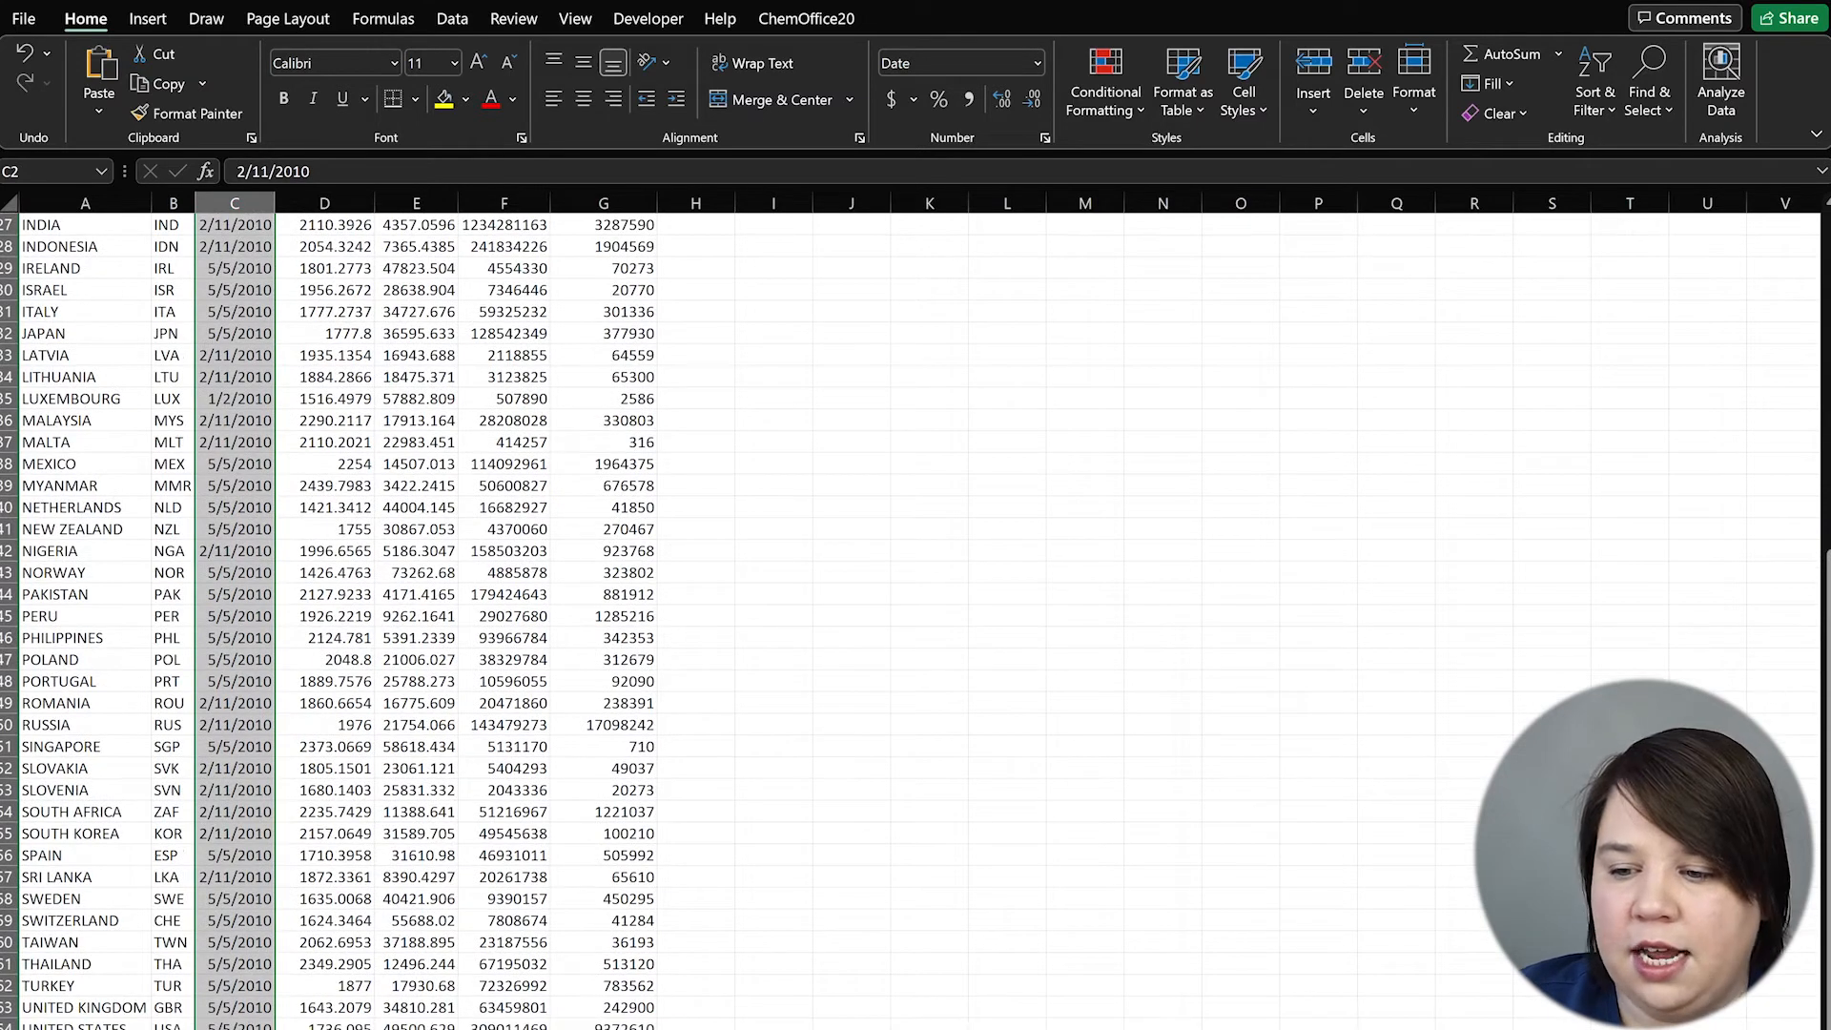
scroll(175, 249, "up", 9)
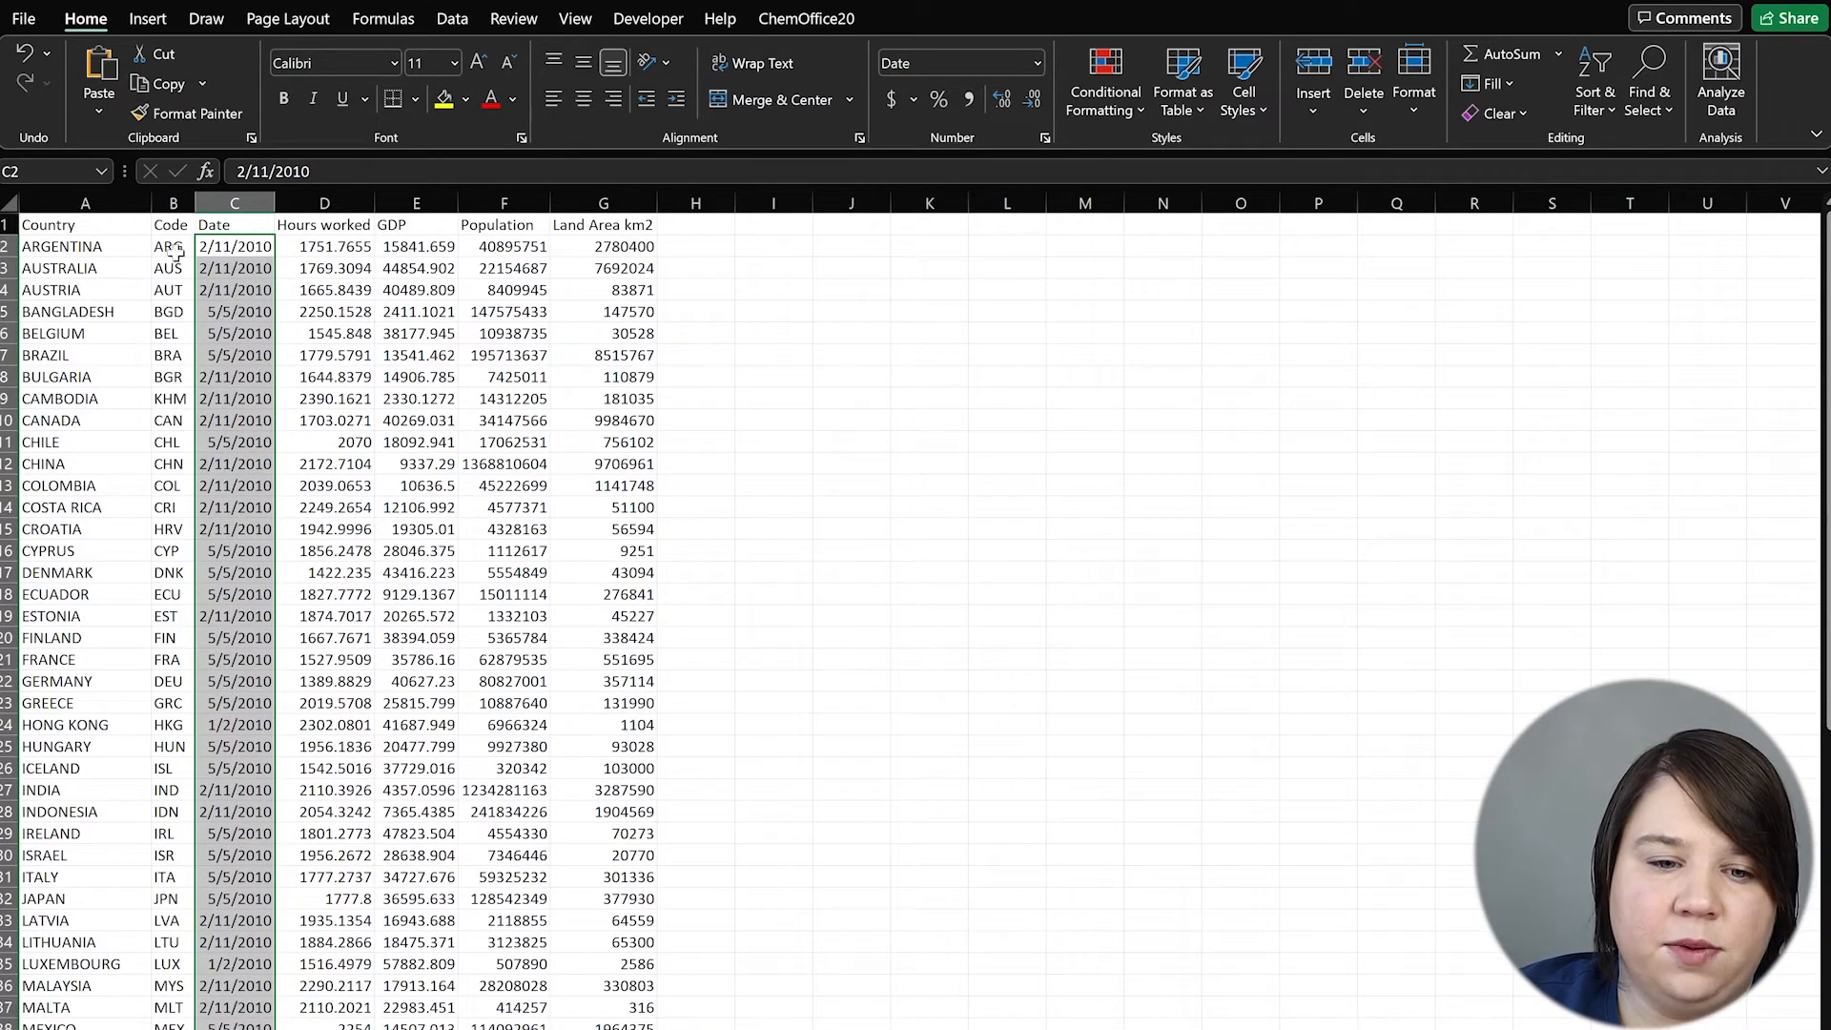
left_click(227, 250)
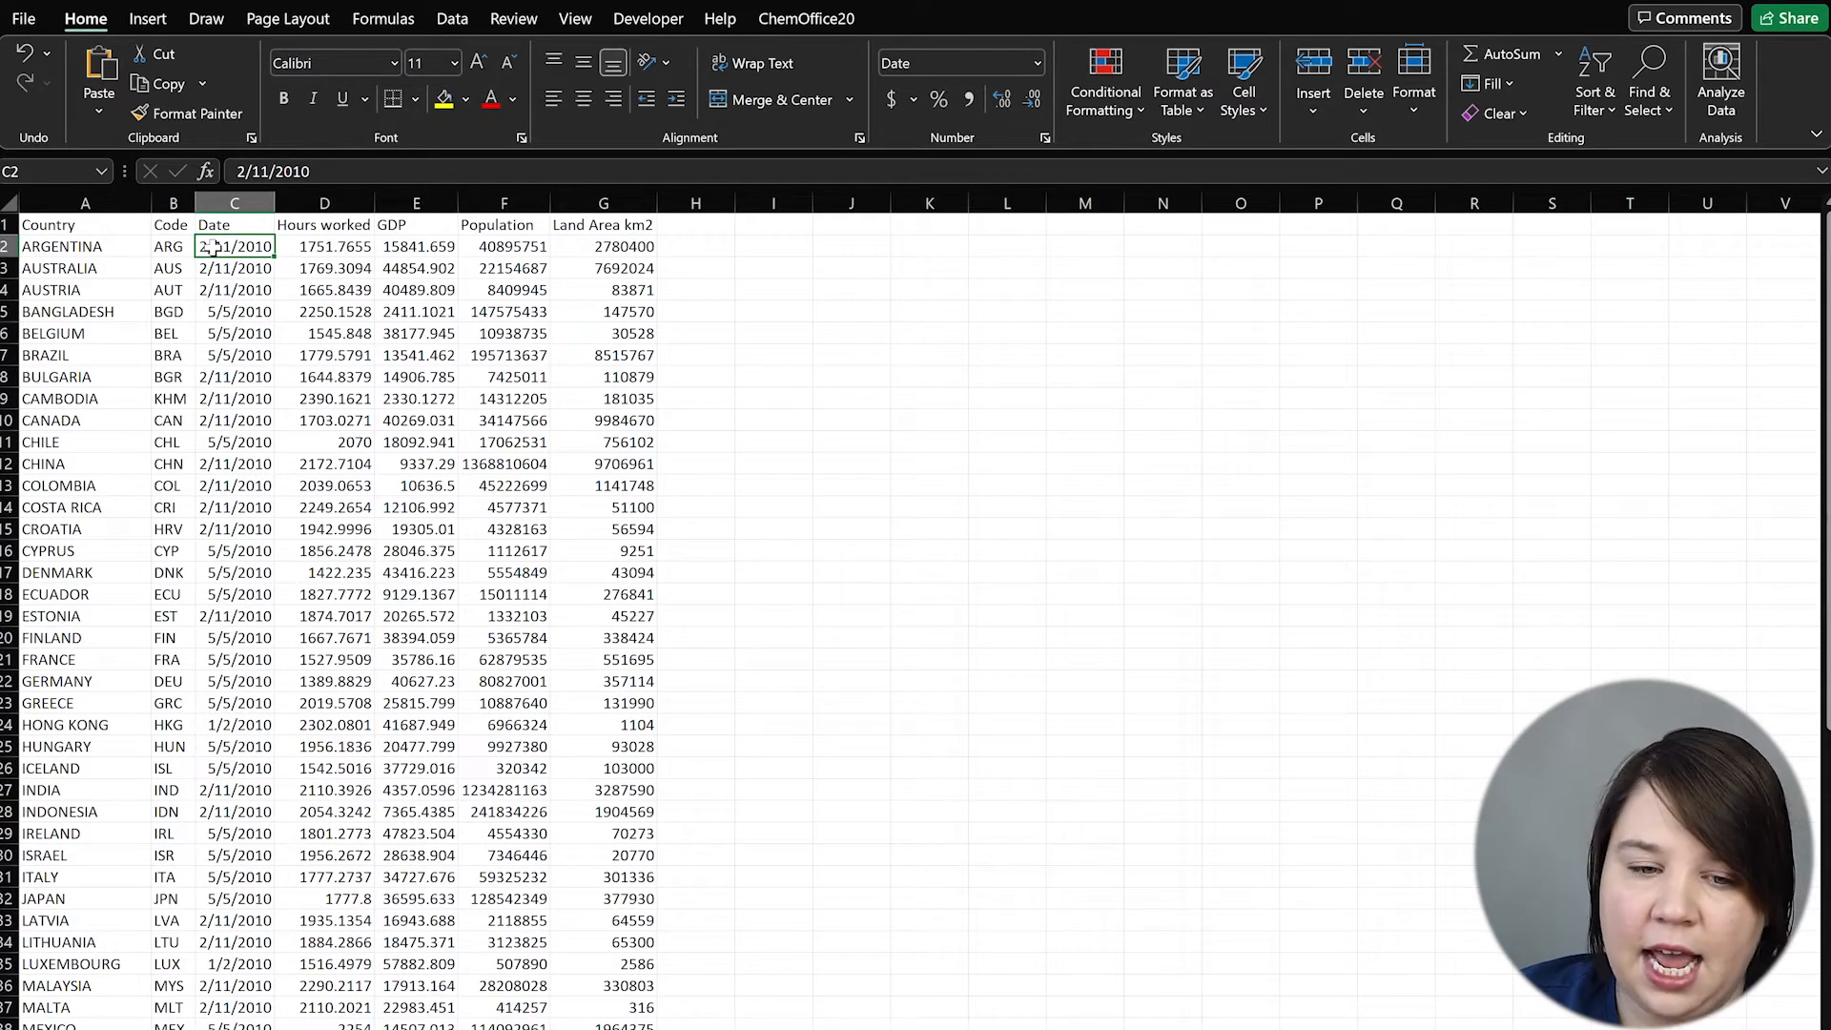
key("ctrl+shift+Down")
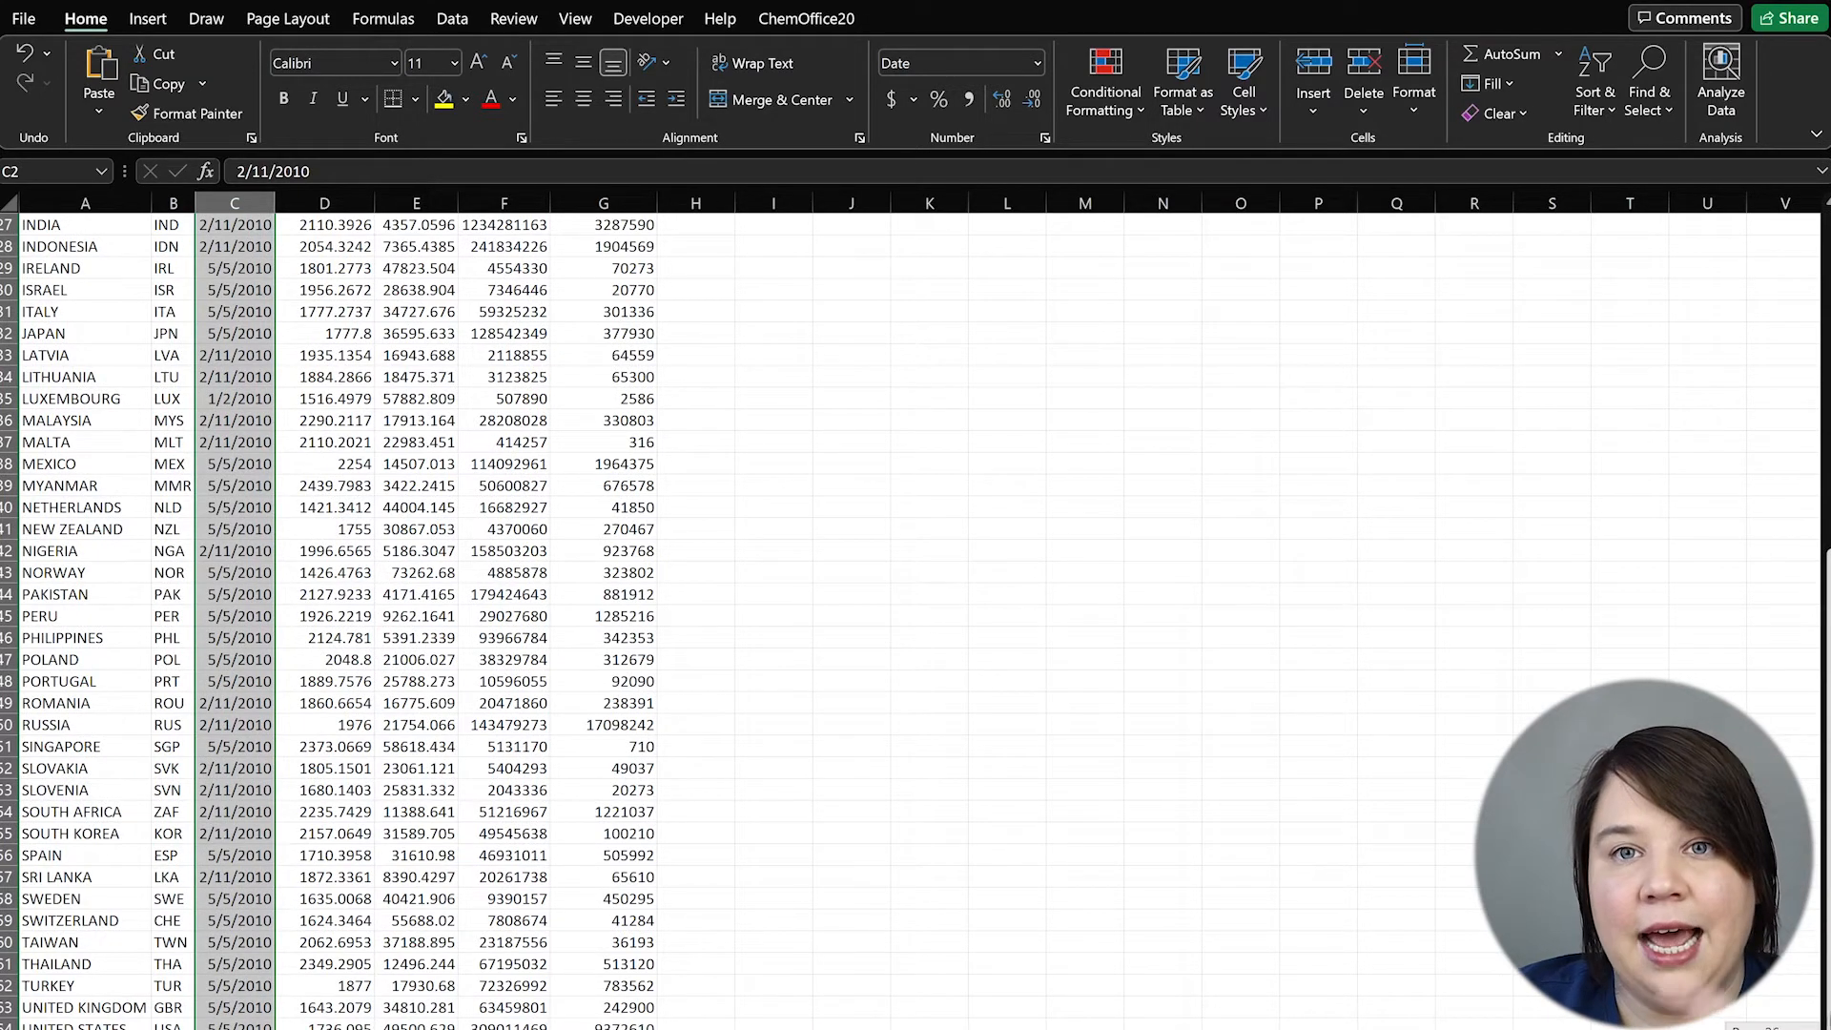
scroll(915, 619, "up", 9)
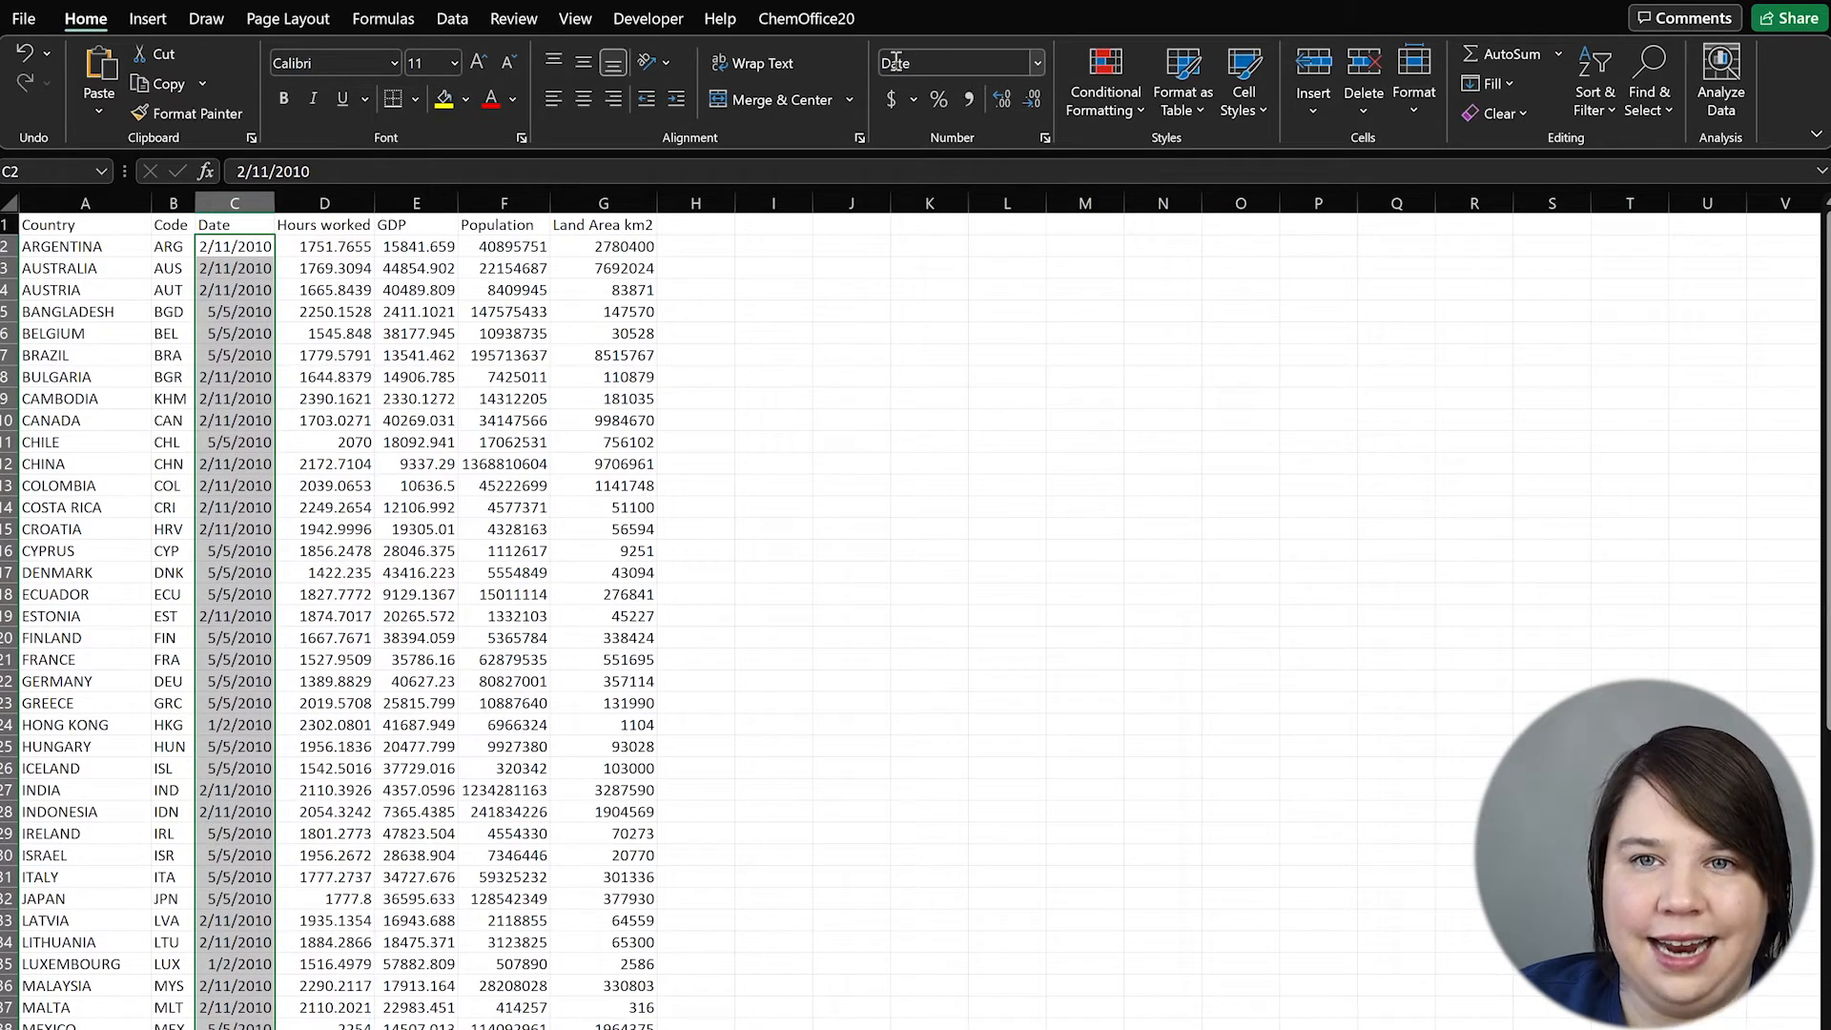
left_click(1037, 63)
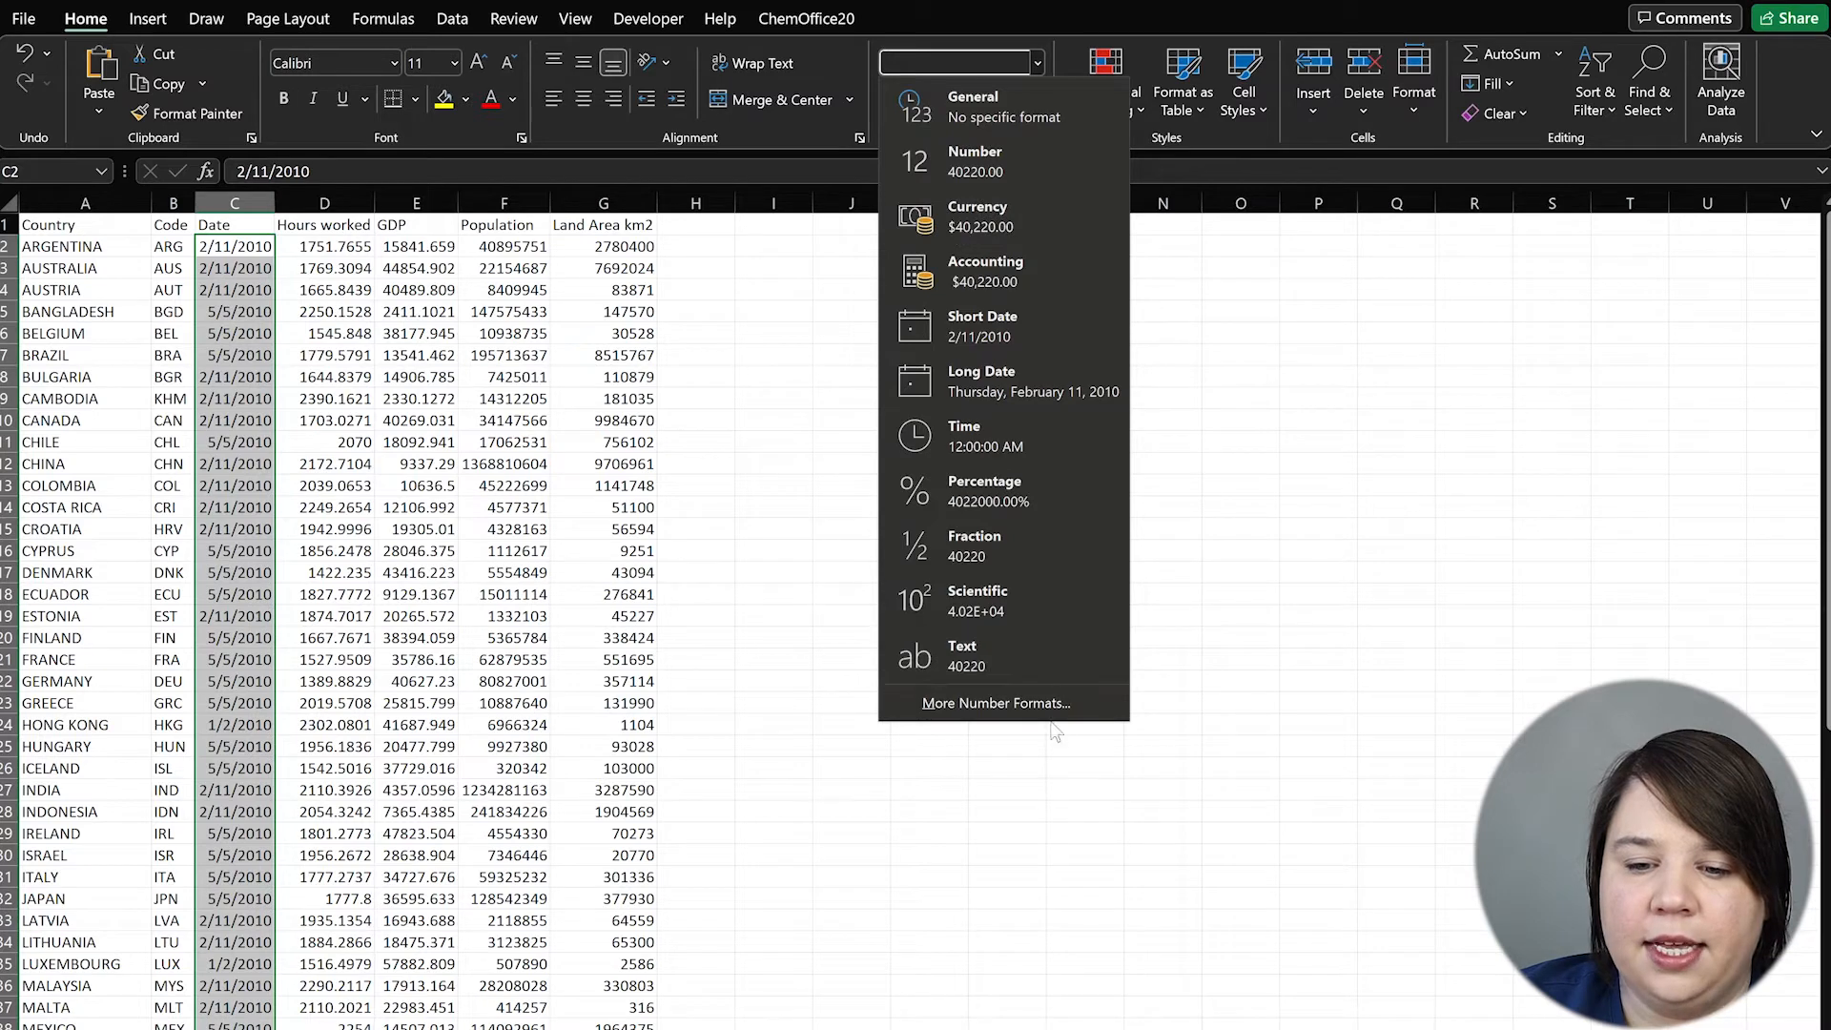
left_click(1007, 390)
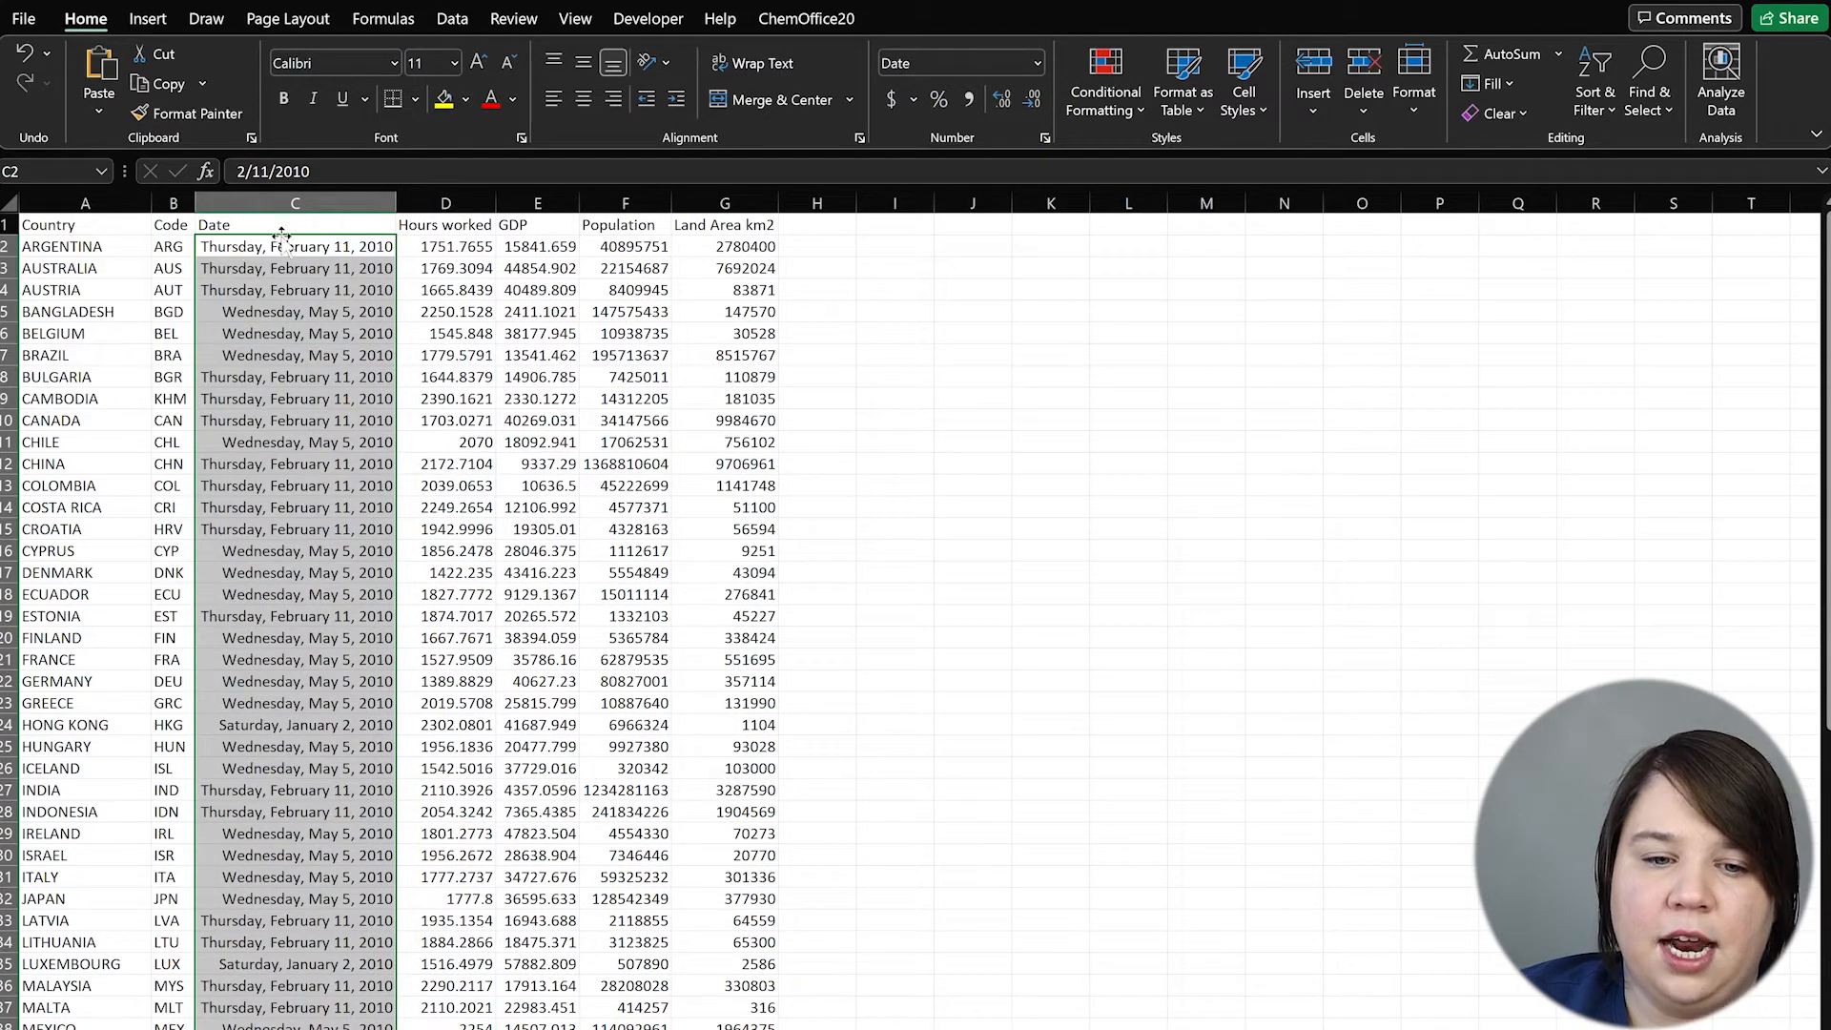
Apply a date type with abbreviated month and two-digit year, such as Feb-10, to the selected dates
left_click(1038, 57)
left_click(1001, 699)
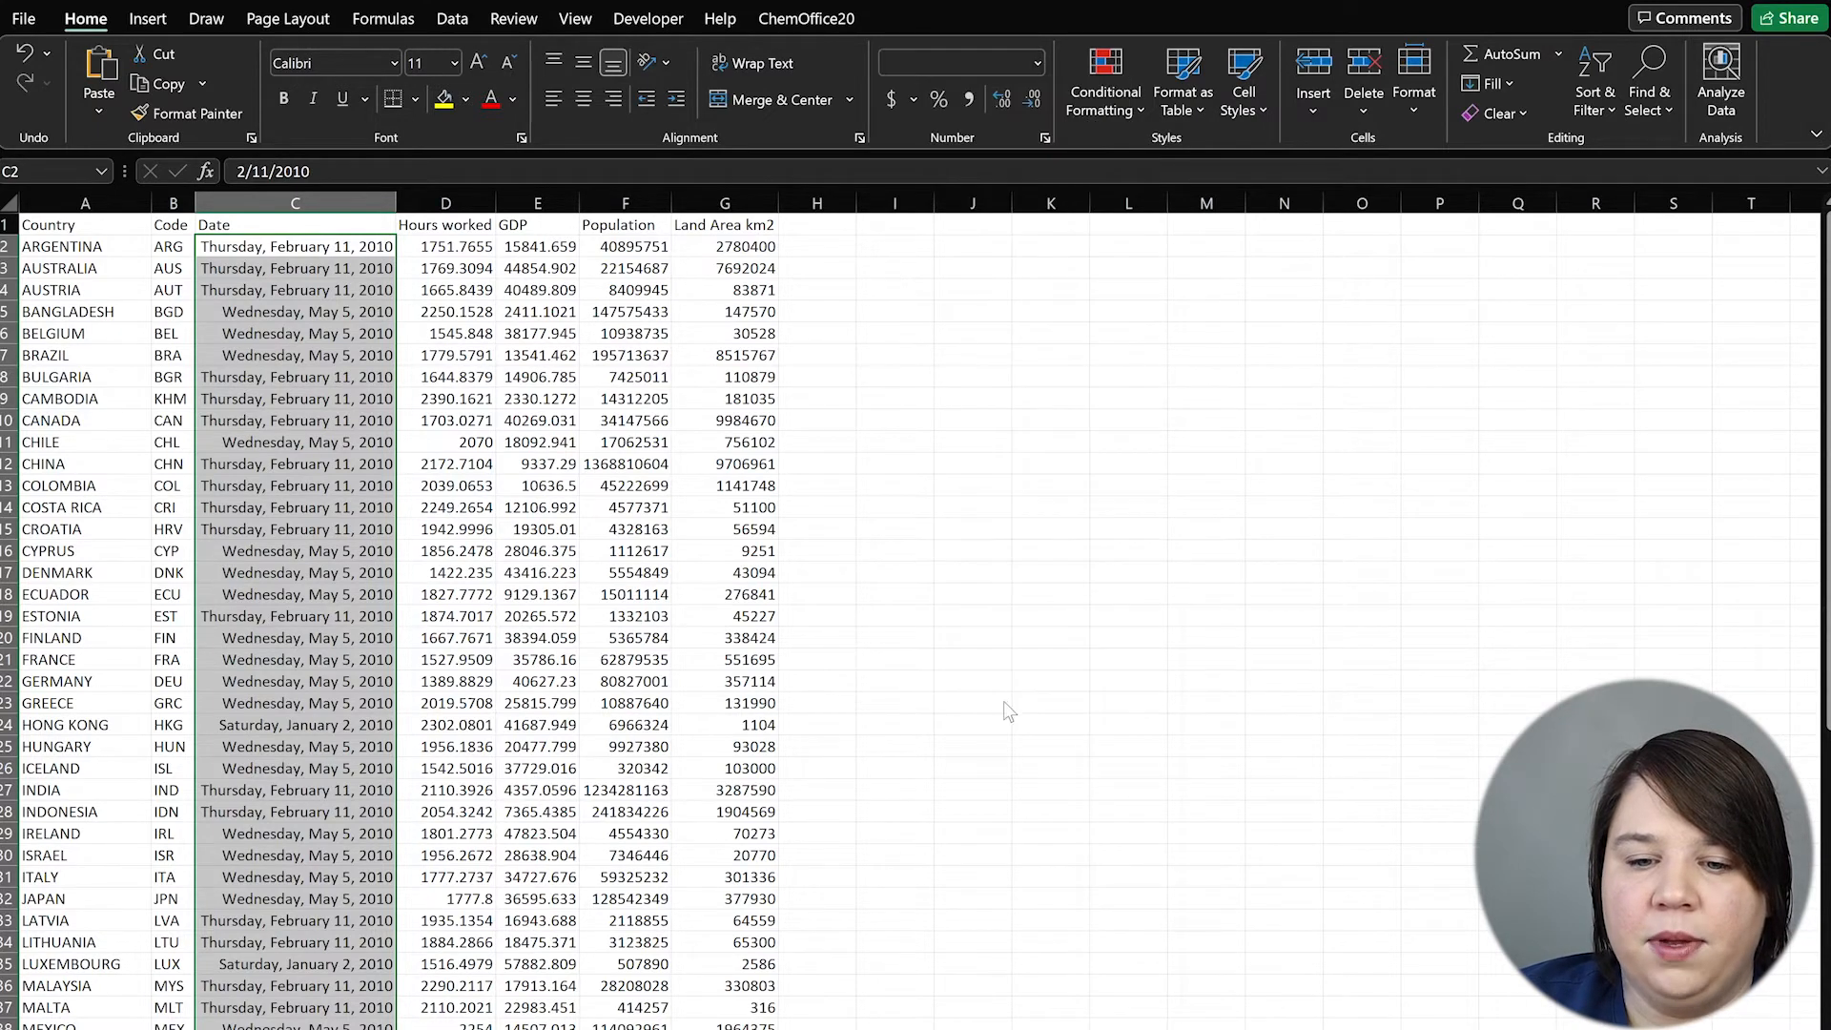
left_click_drag(500, 98, 1124, 192)
left_click(1150, 376)
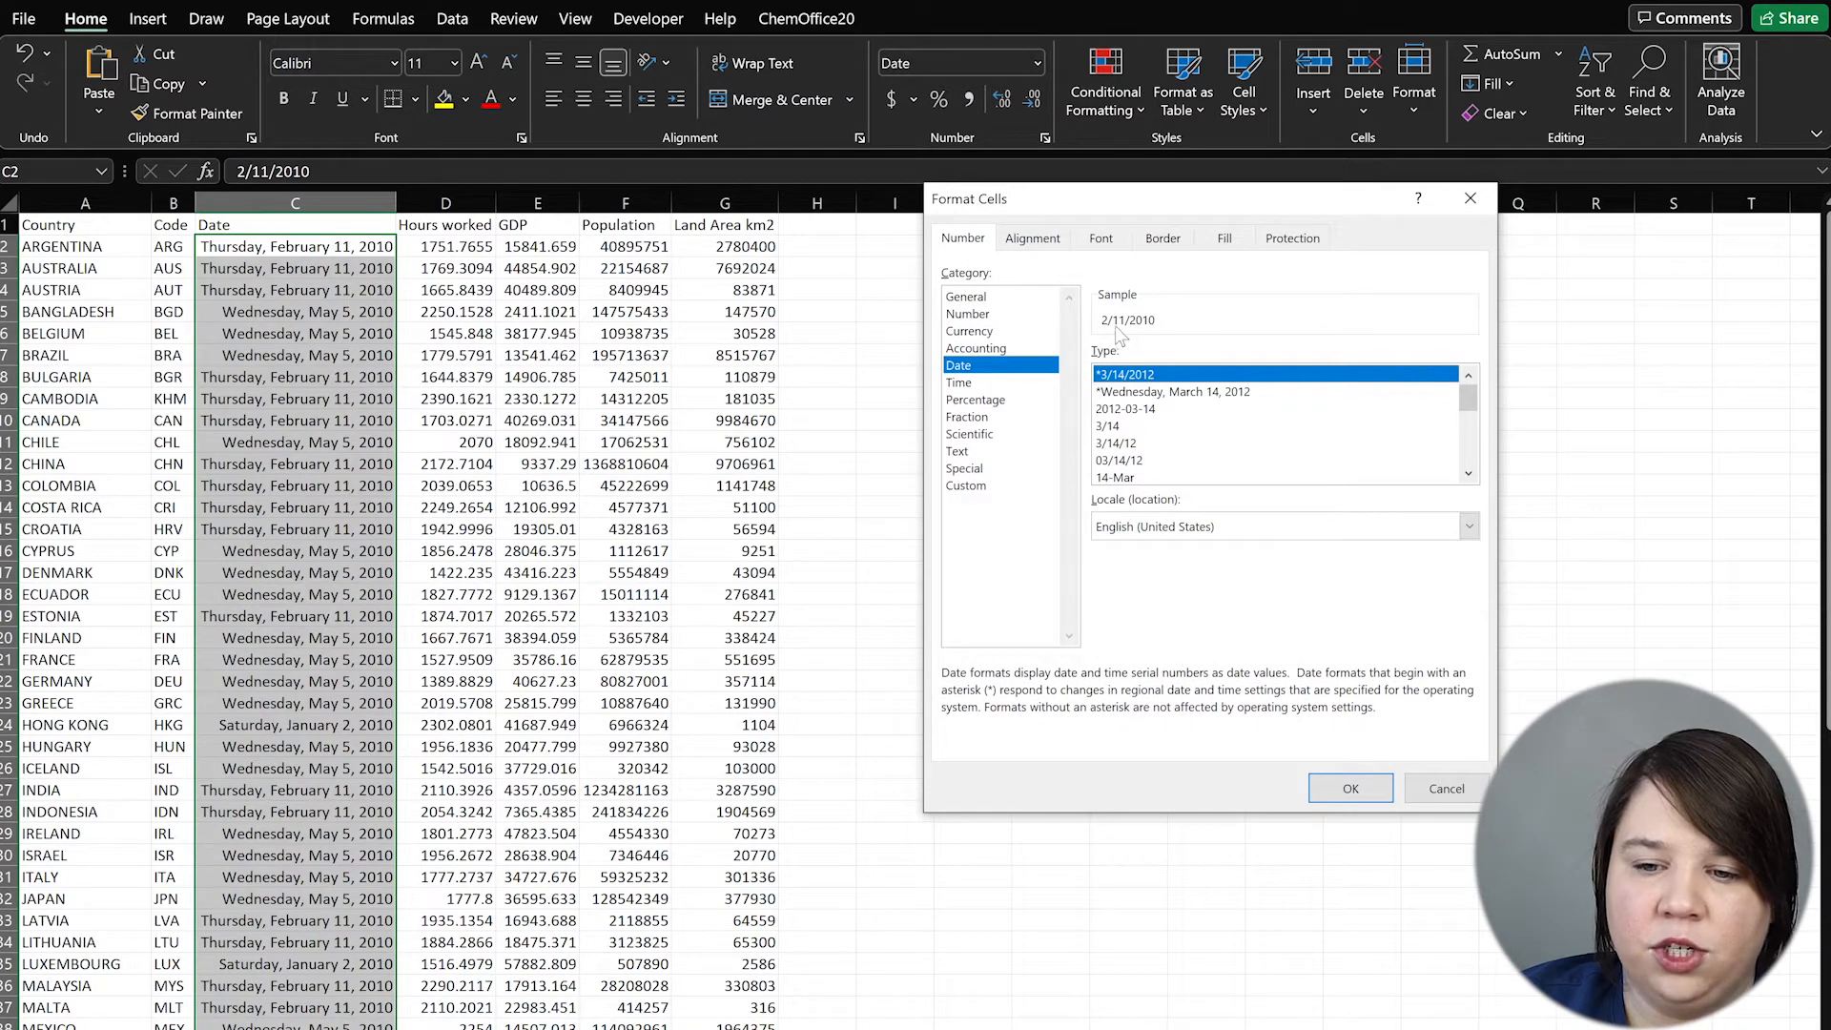
left_click(1148, 411)
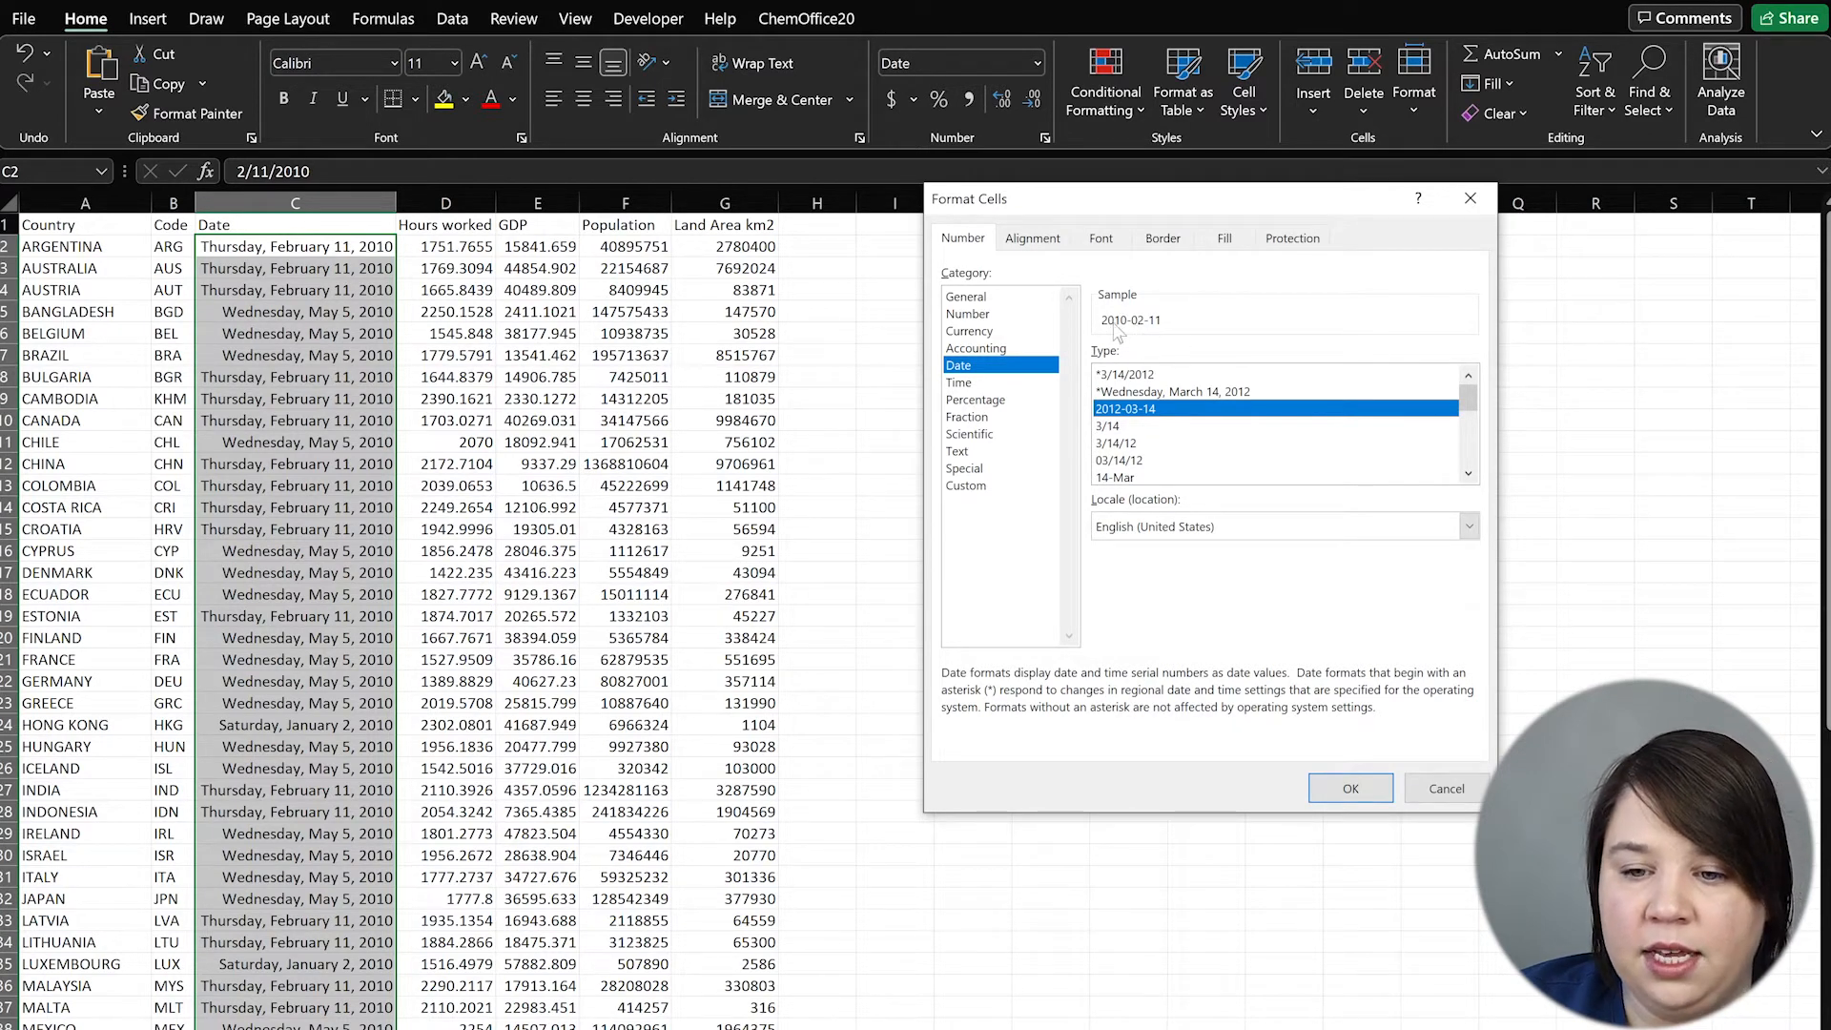
left_click(1129, 472)
left_click(1131, 479)
left_click(1350, 788)
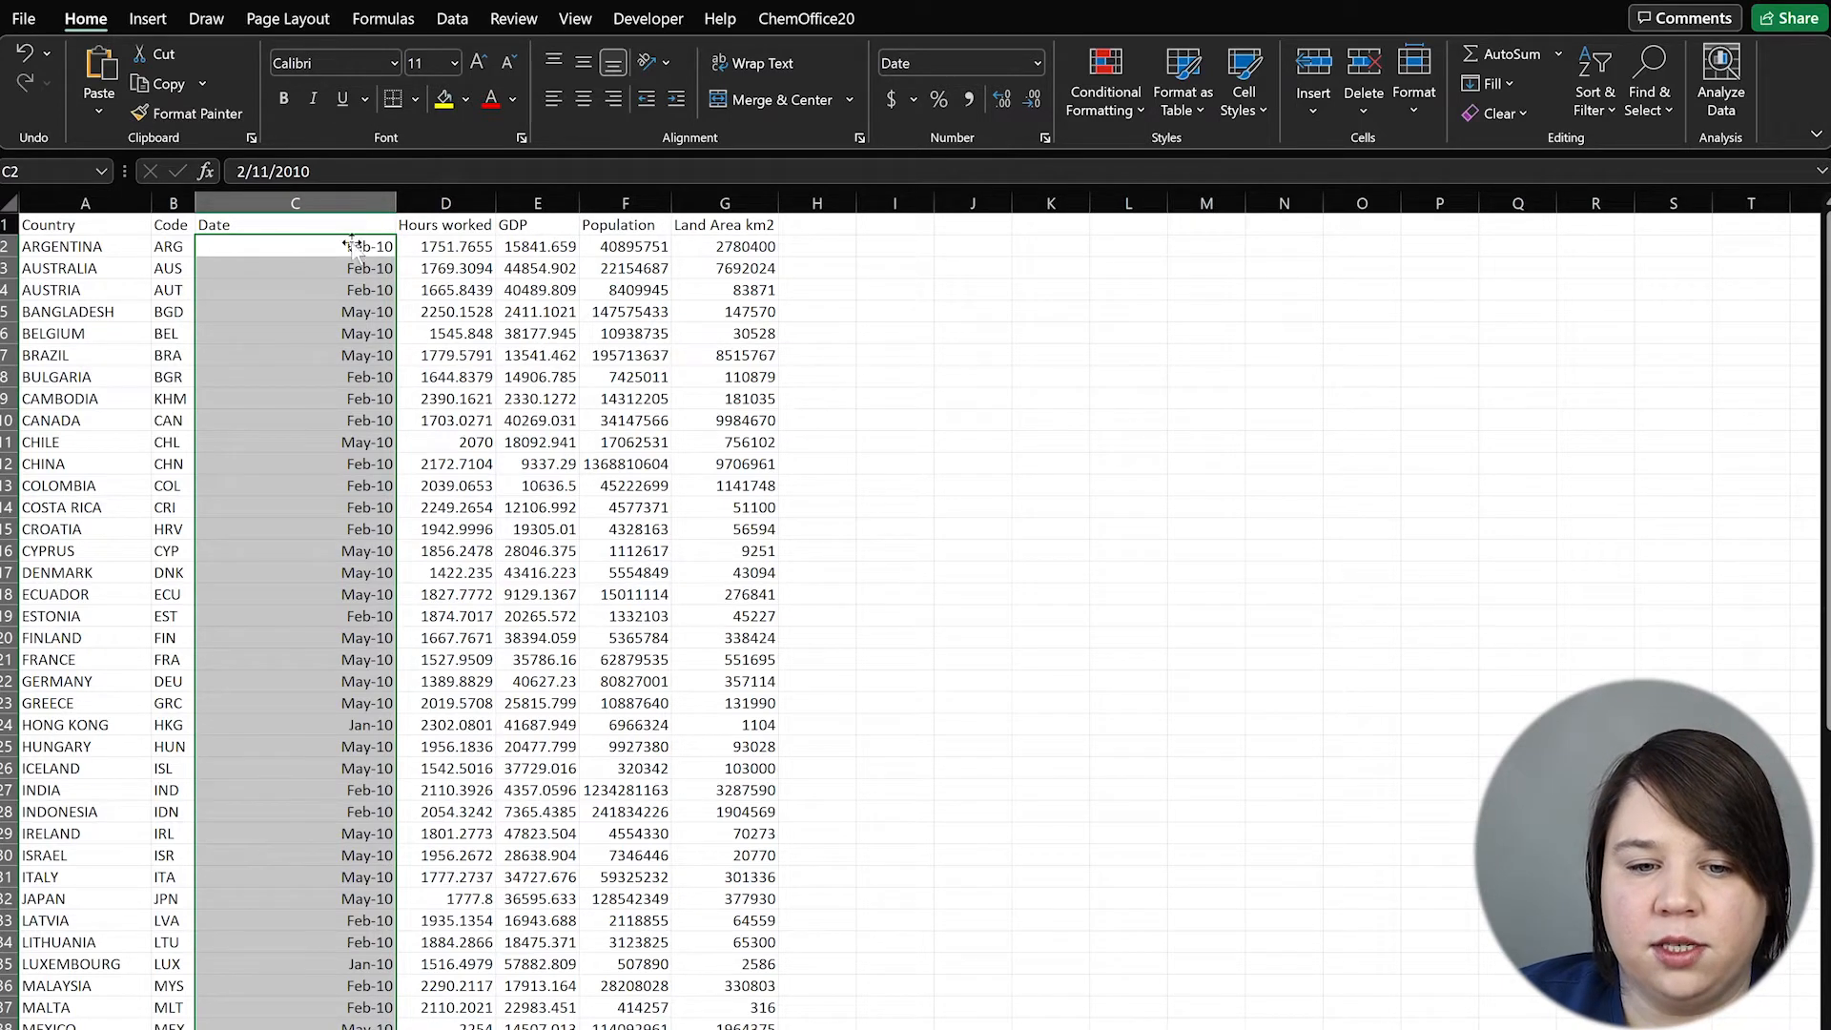
scroll(353, 572, "down", 8)
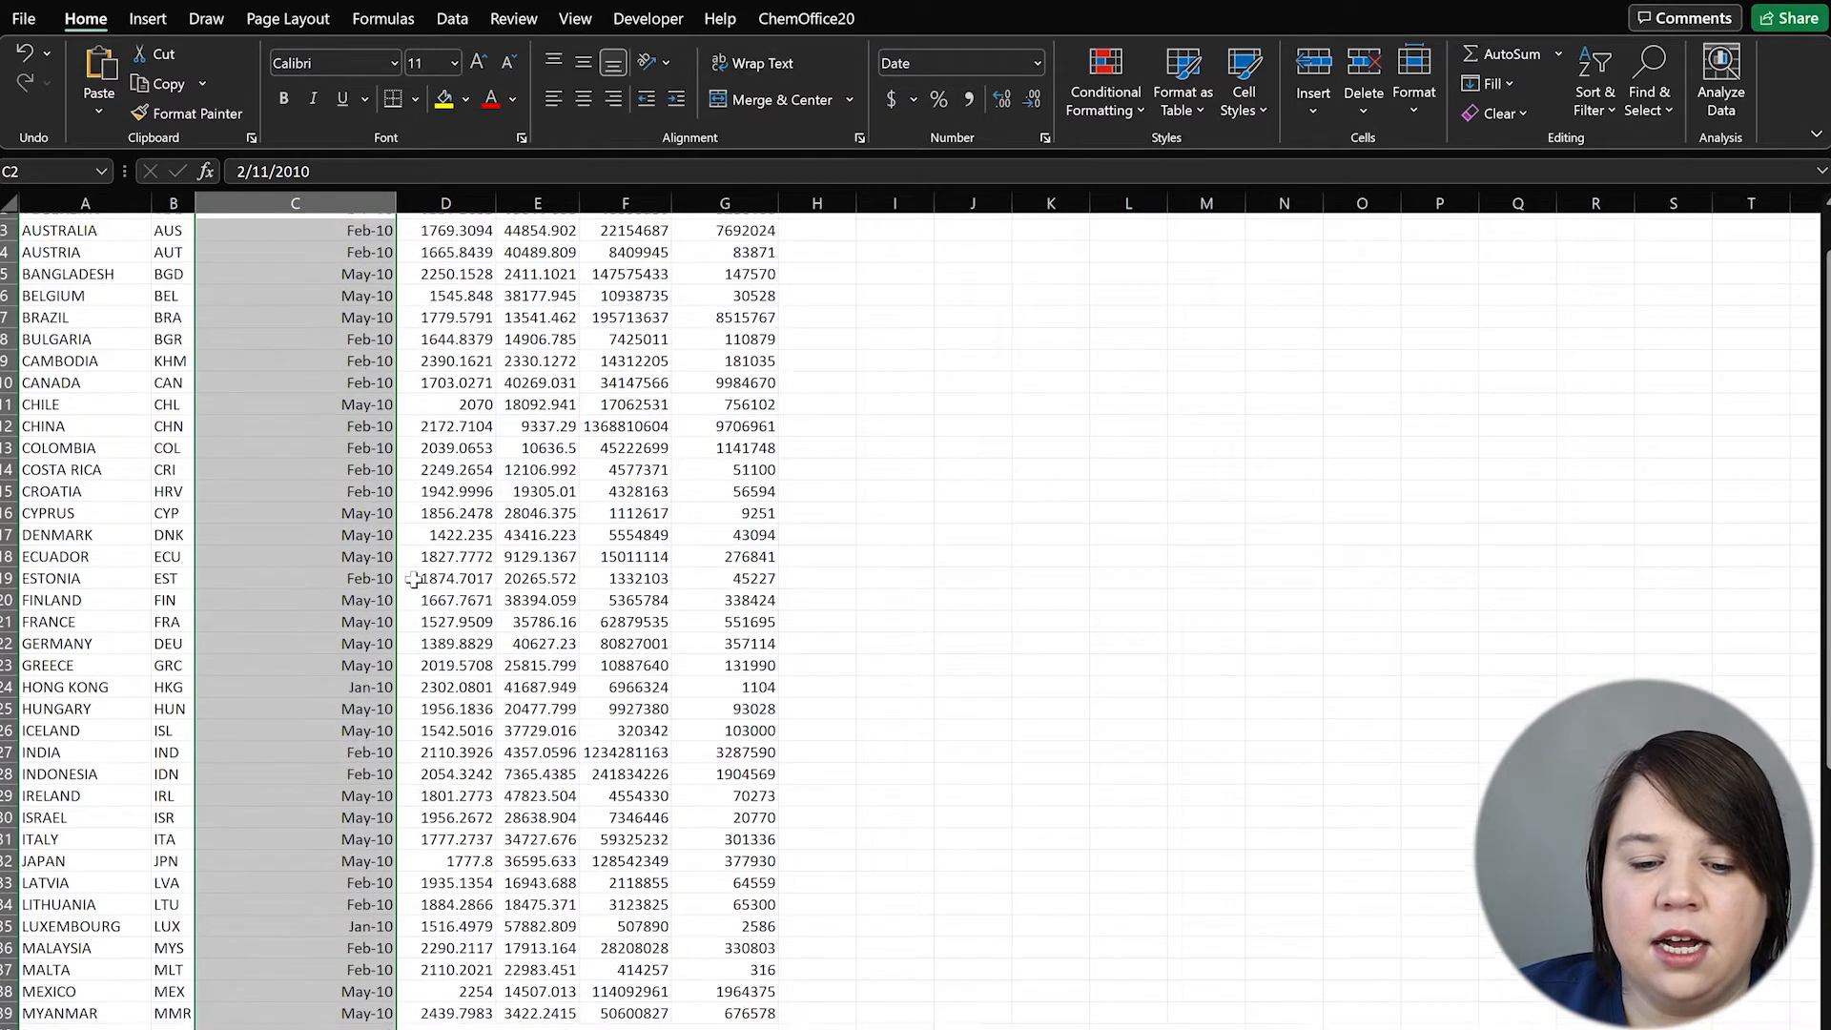
scroll(353, 925, "up", 5)
scroll(353, 925, "up", 3)
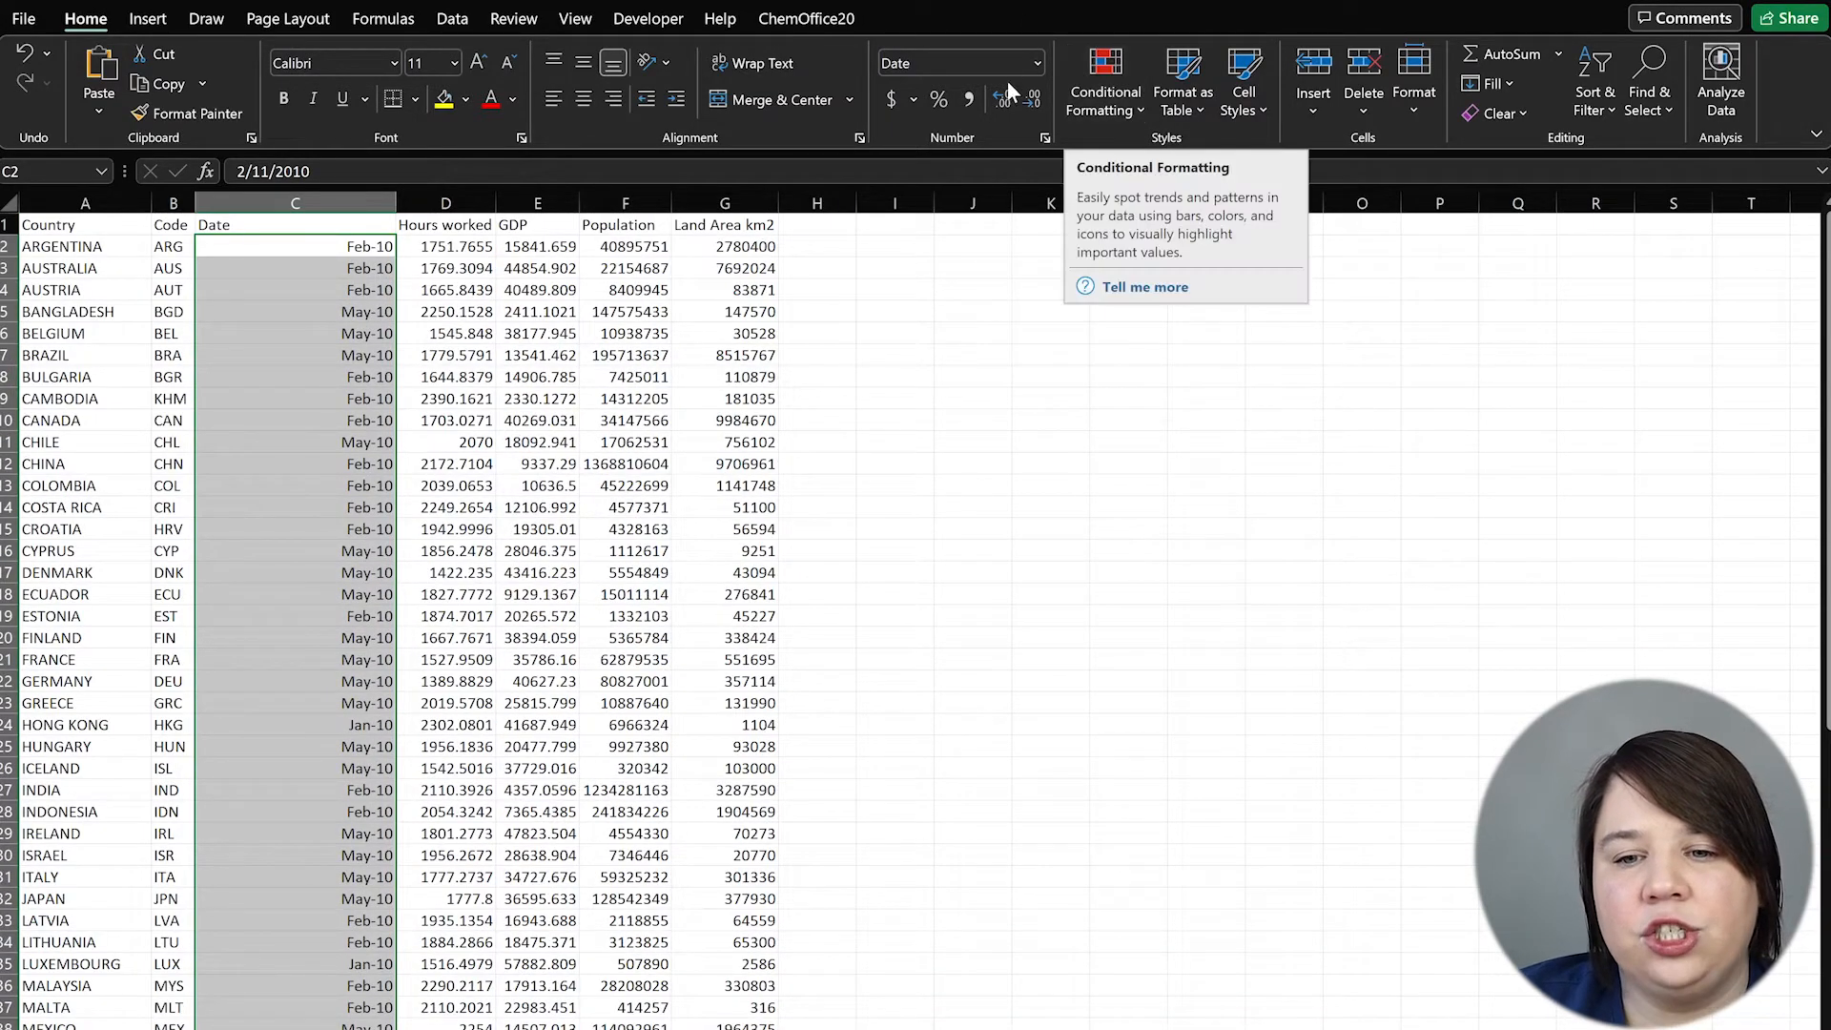
Apply the Short Date format to the selected dates and autofit the width of column C
left_click(1037, 63)
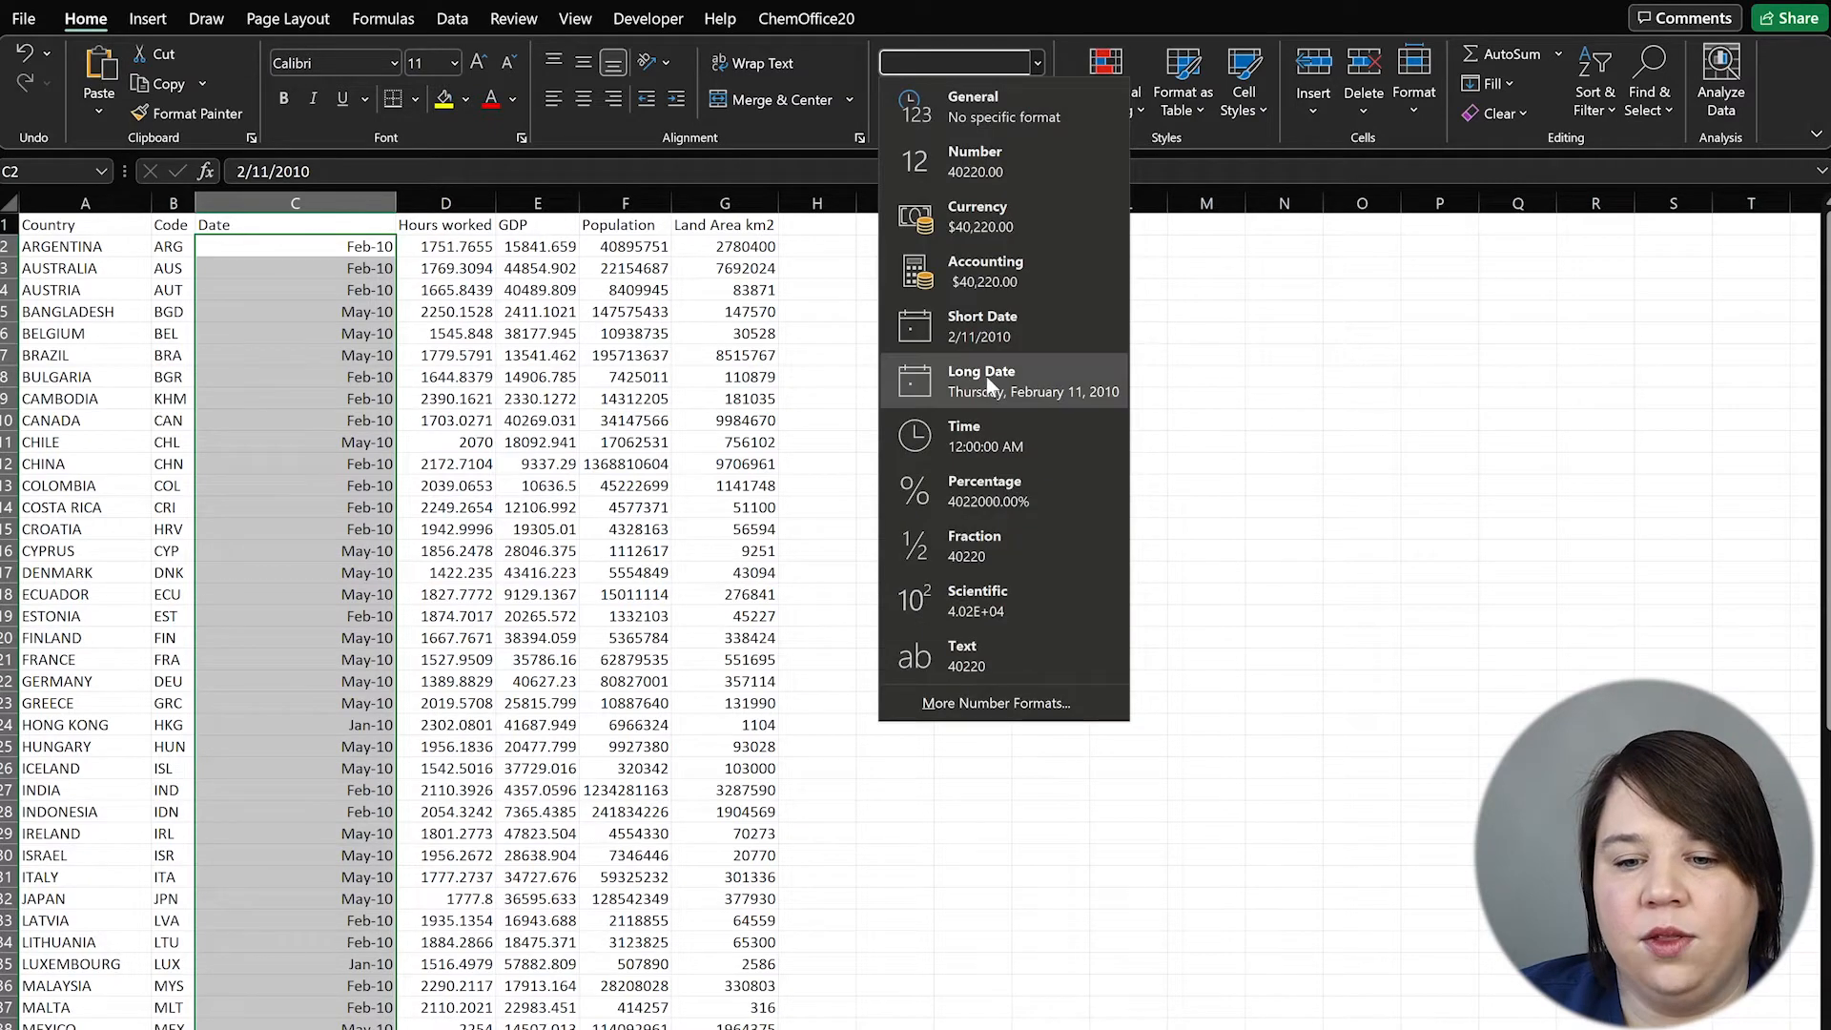
left_click(991, 332)
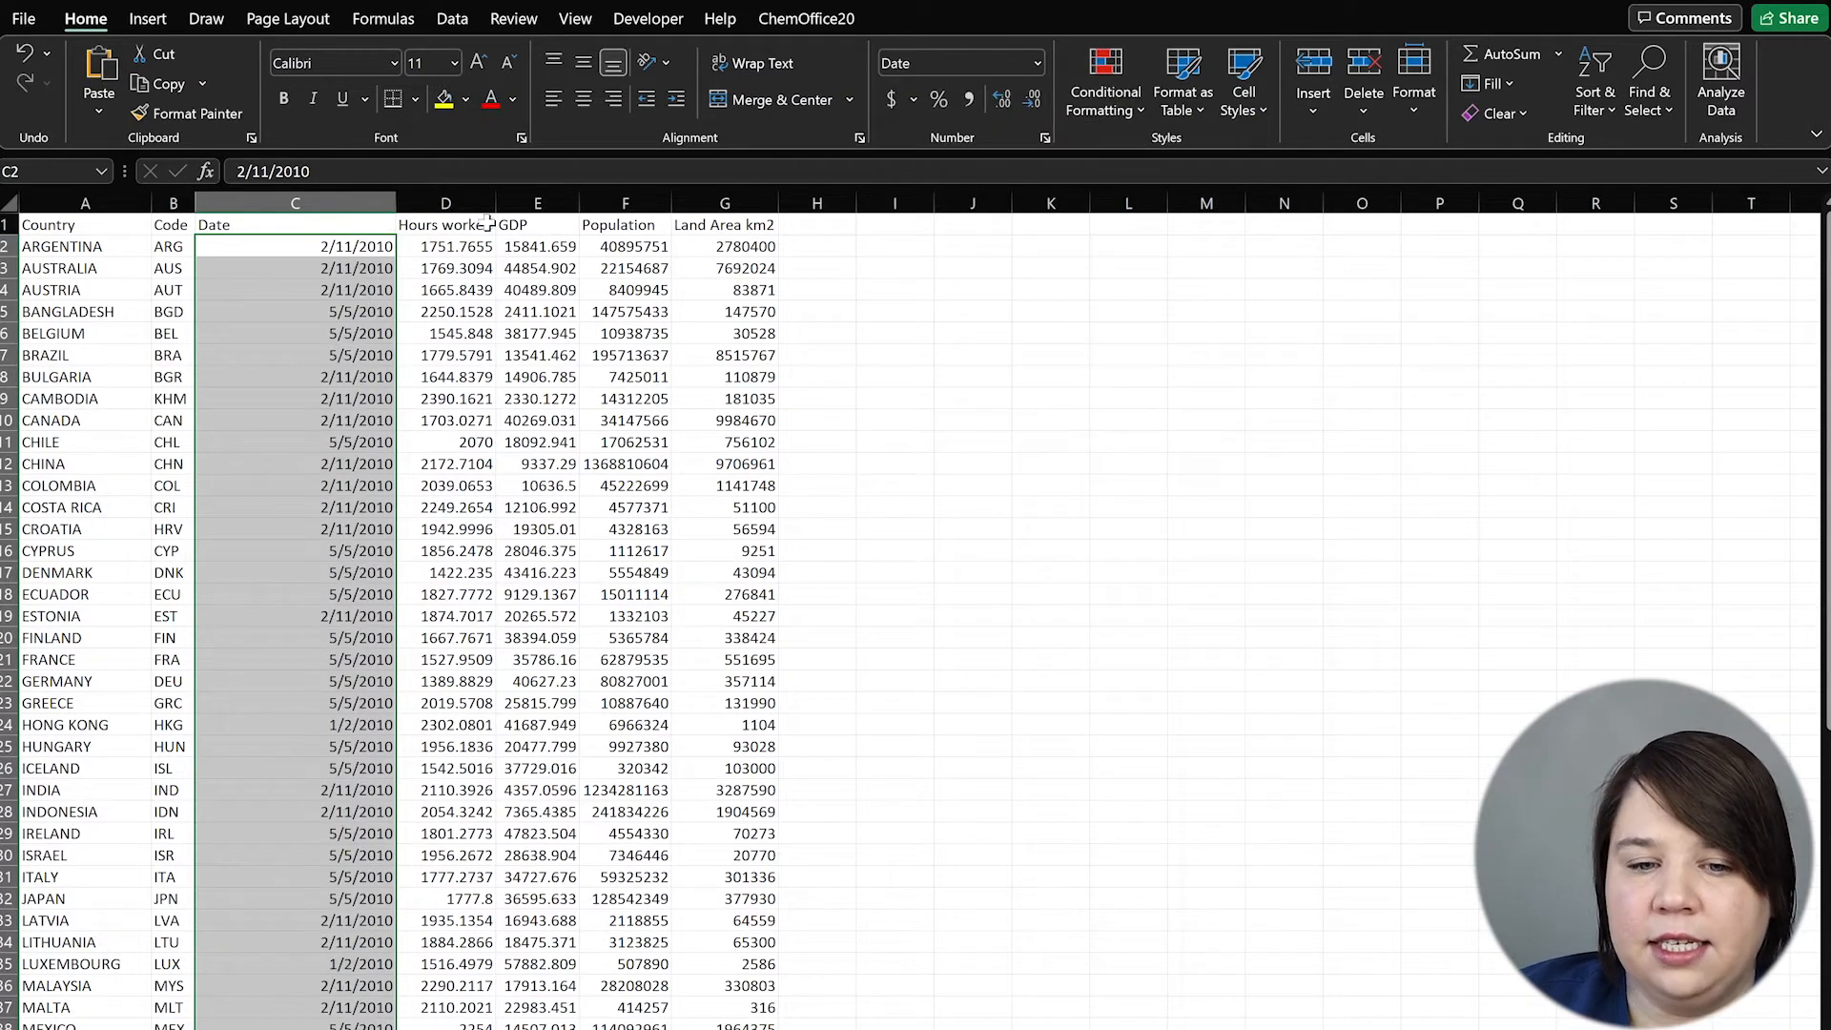
double_click(394, 206)
left_click(1084, 354)
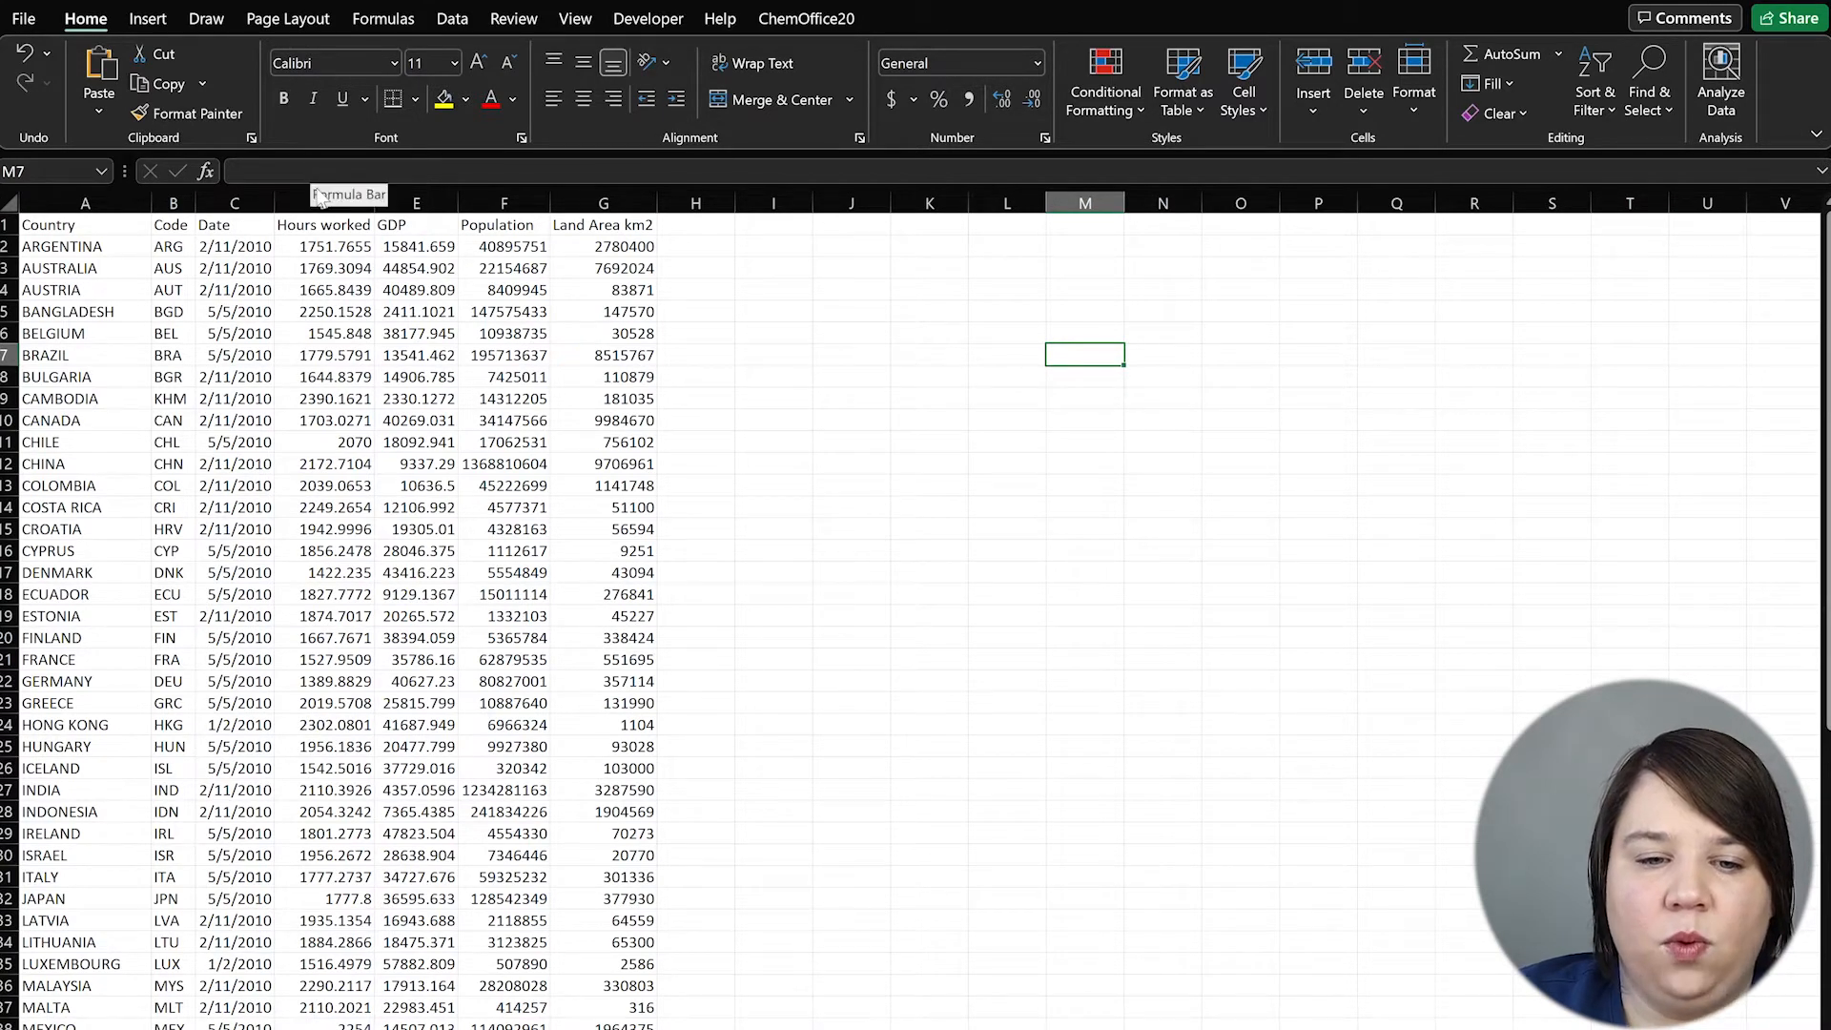
Enter the formula =D2/E2 in cell I2 to divide Argentina's hours worked by its GDP
left_click(291, 204)
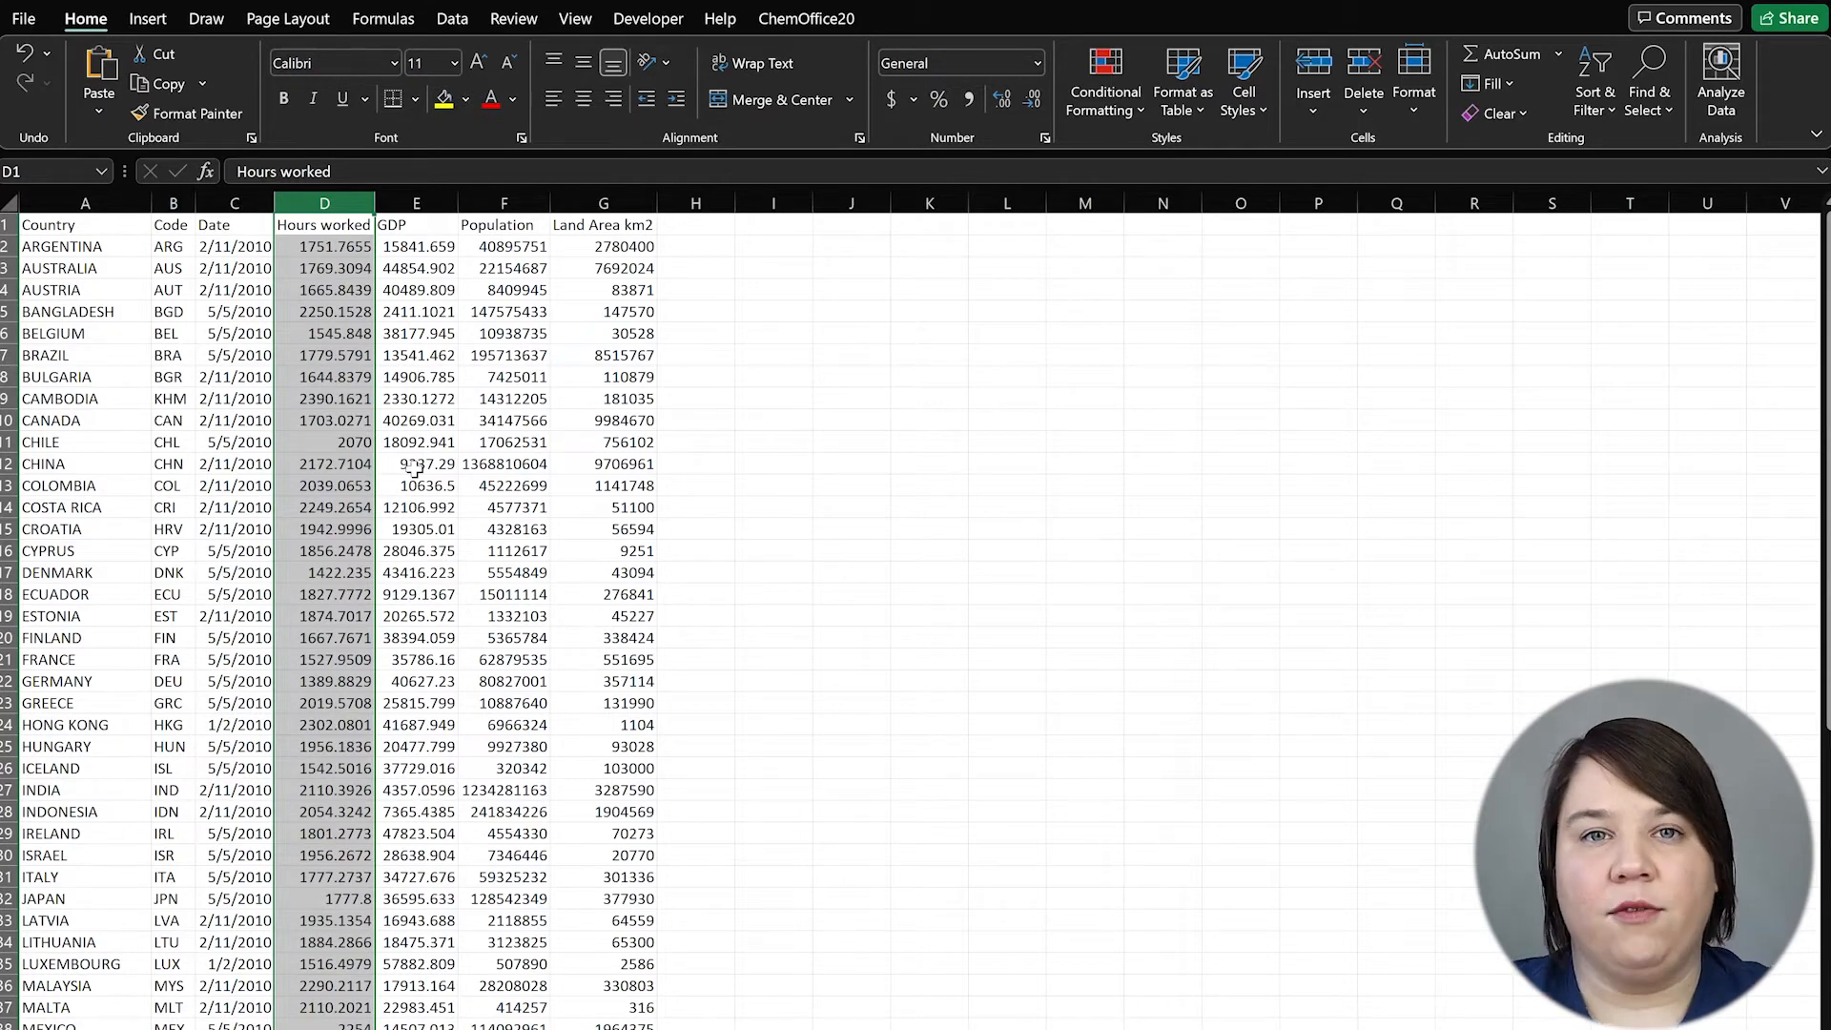
left_click(819, 244)
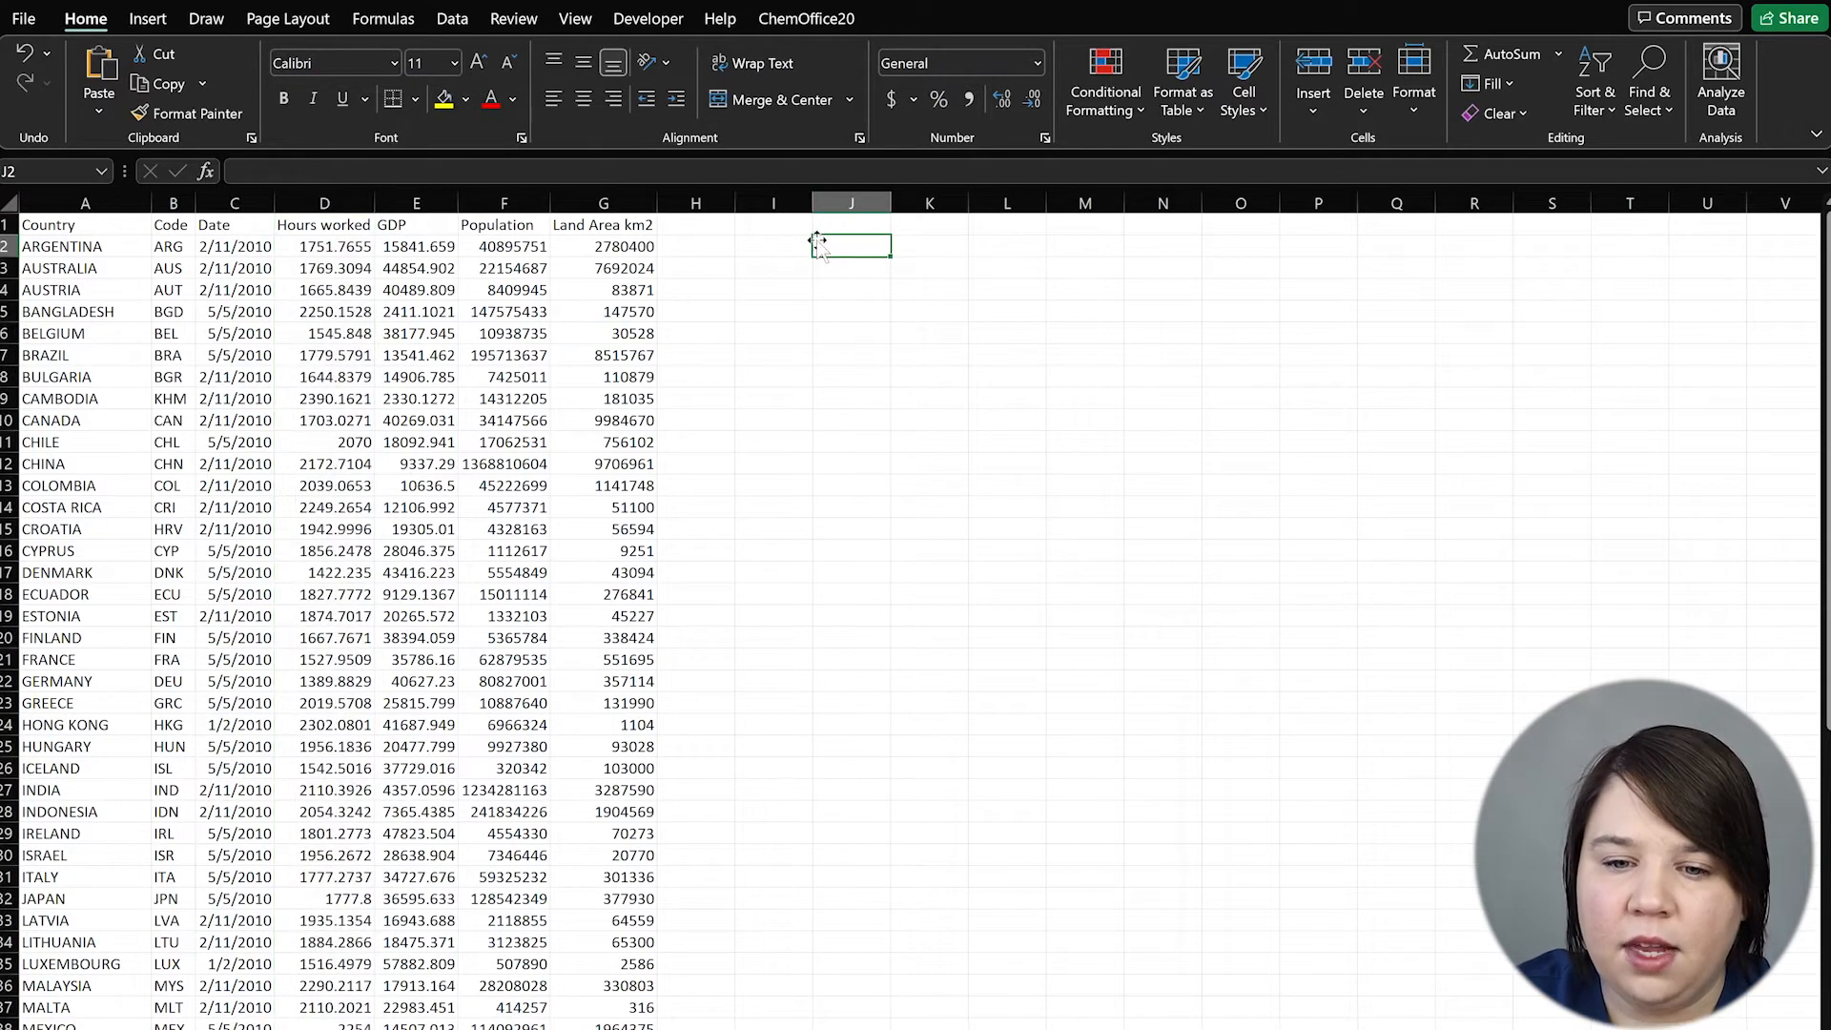
left_click(756, 242)
type("=")
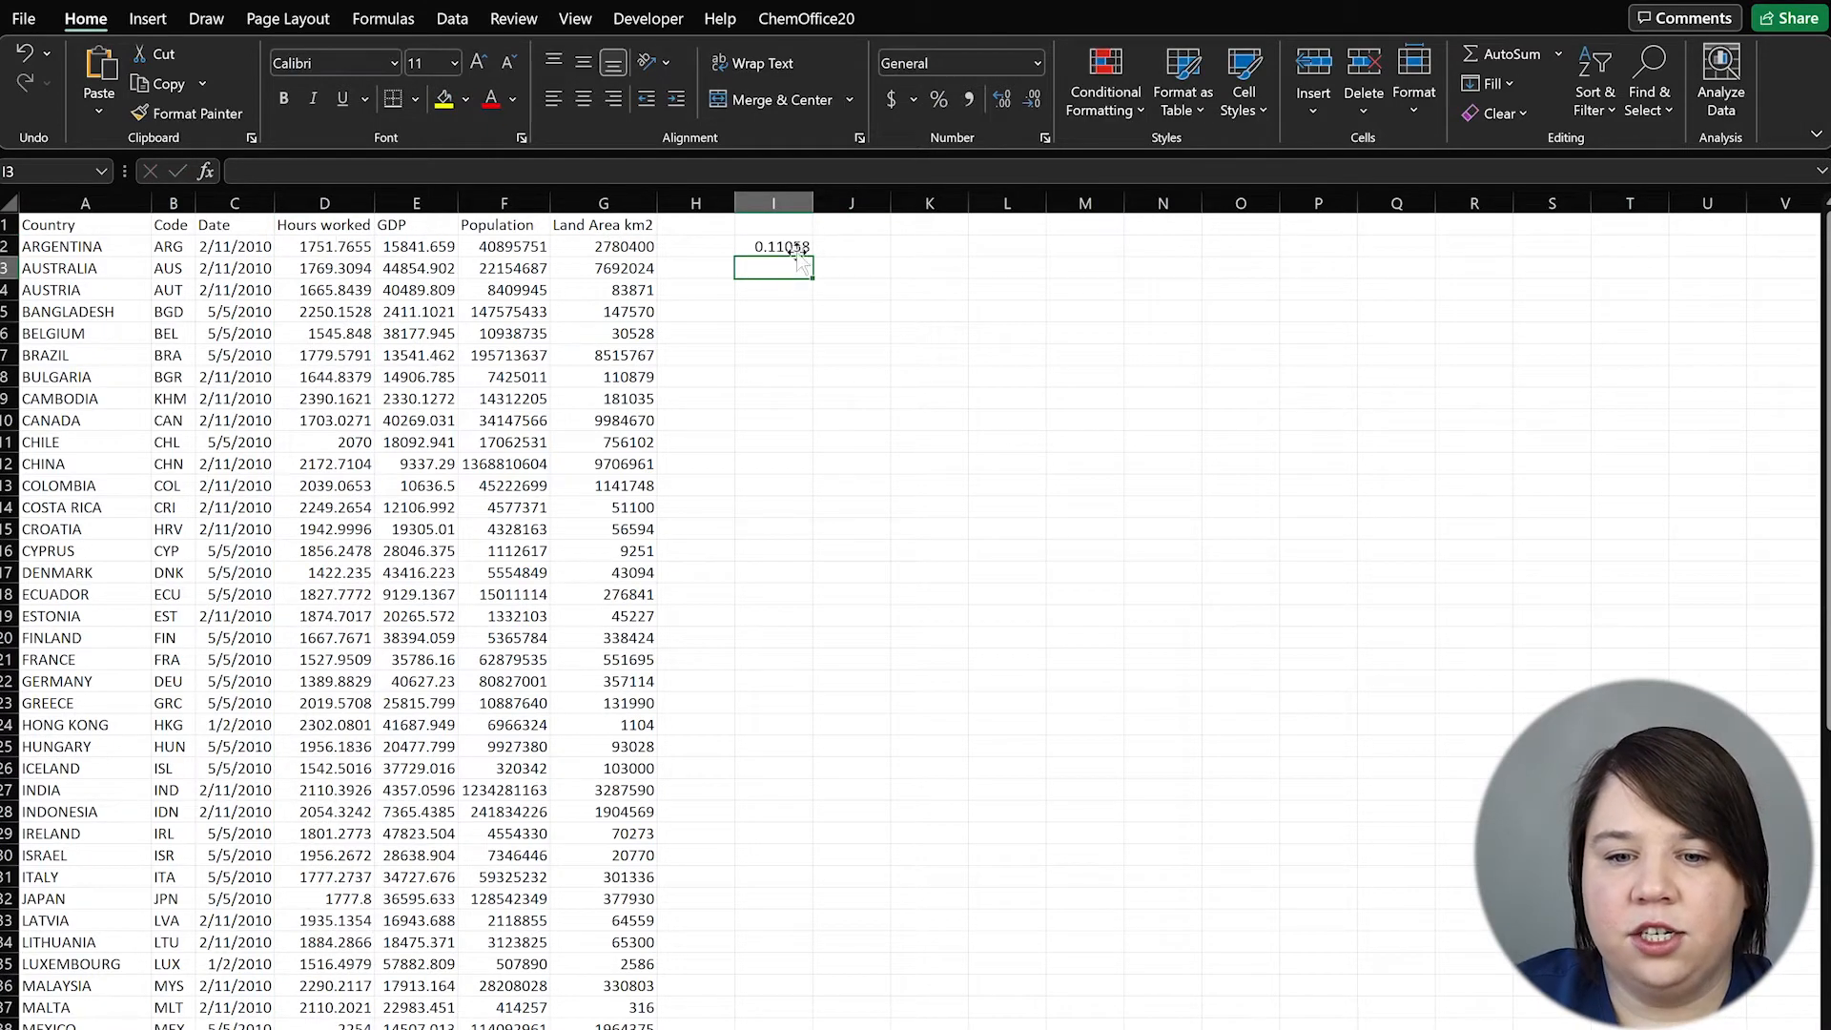
Reduce the displayed decimals of the quotient in I2 to two places
left_click(791, 247)
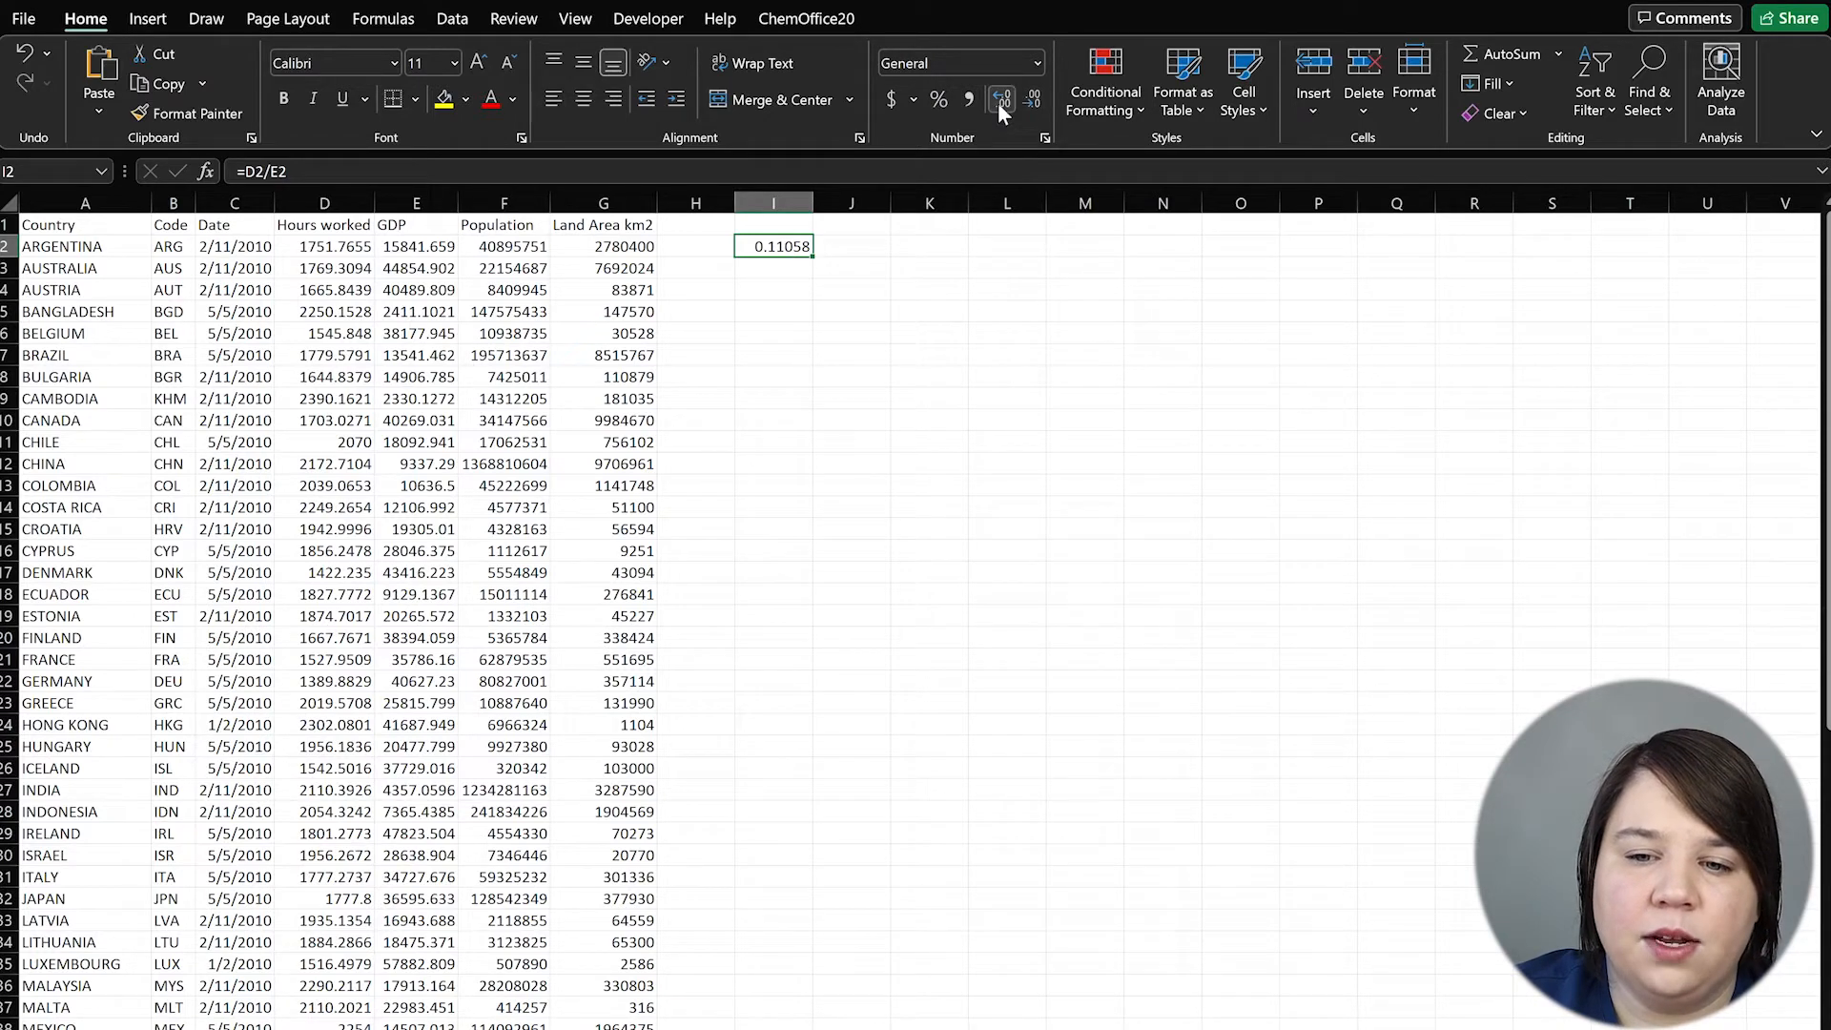
left_click(1035, 101)
left_click(1035, 101)
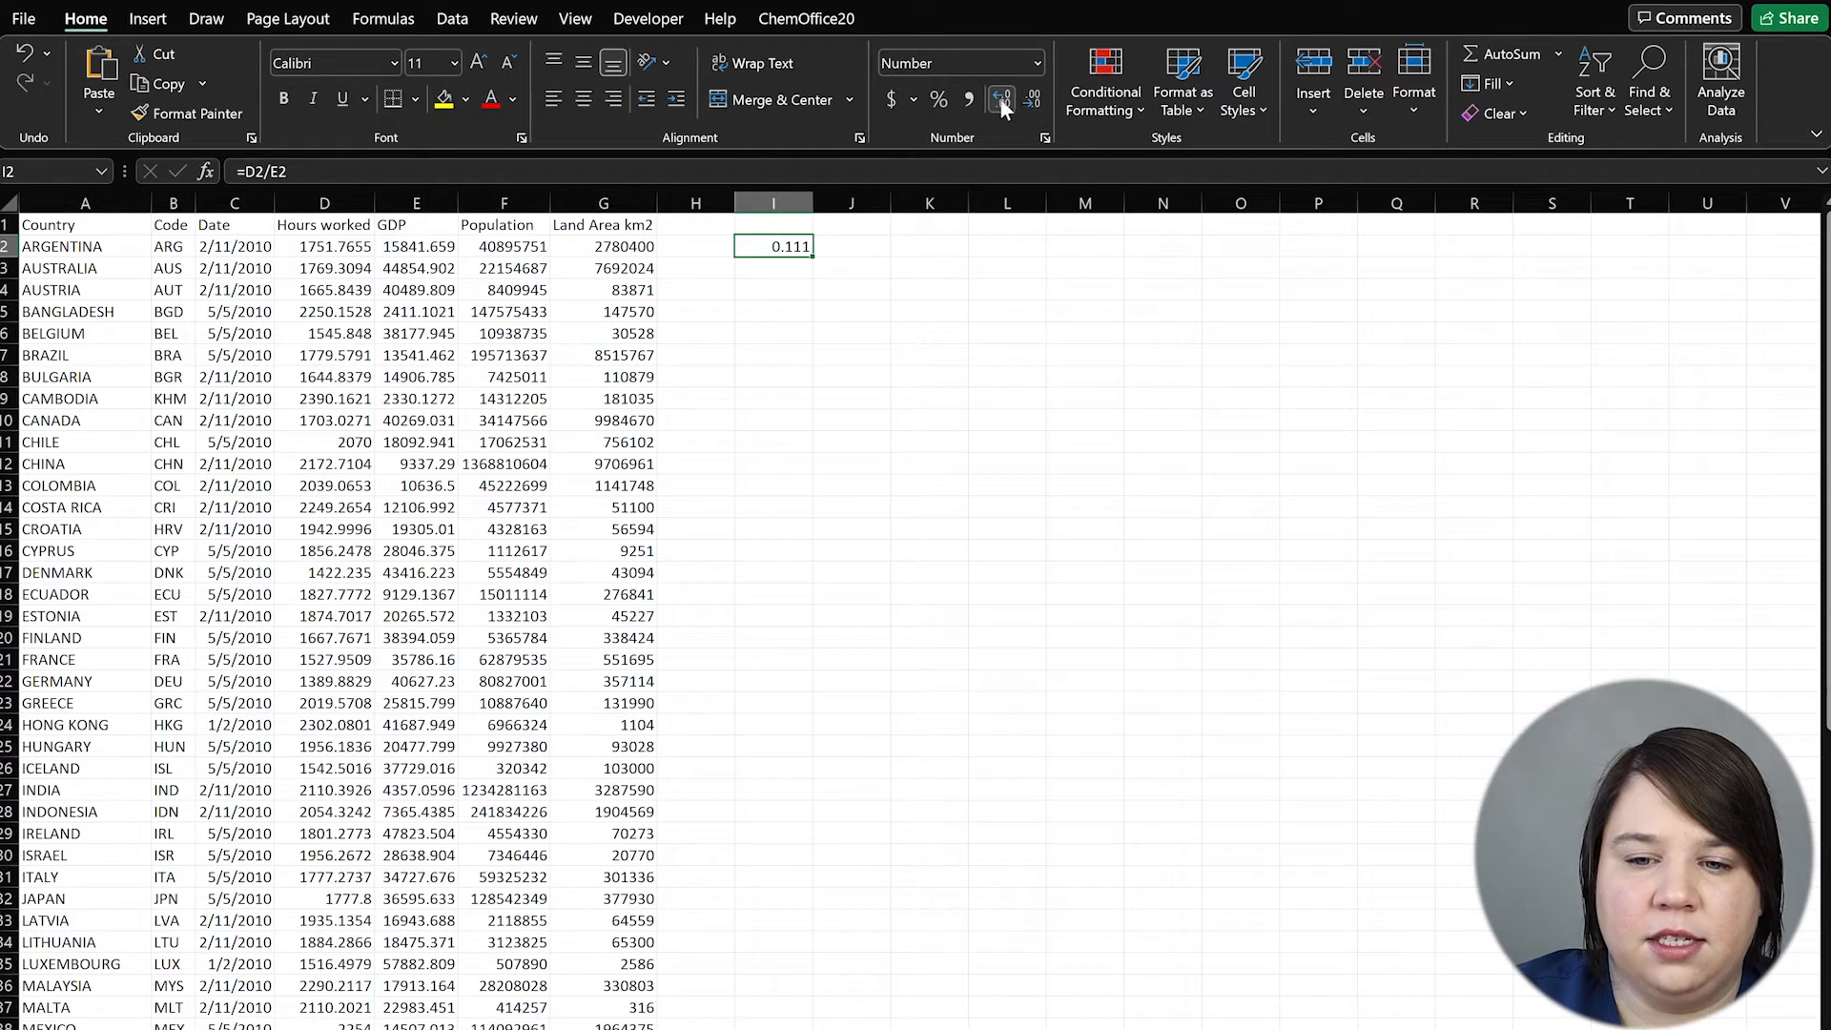
left_click(1036, 101)
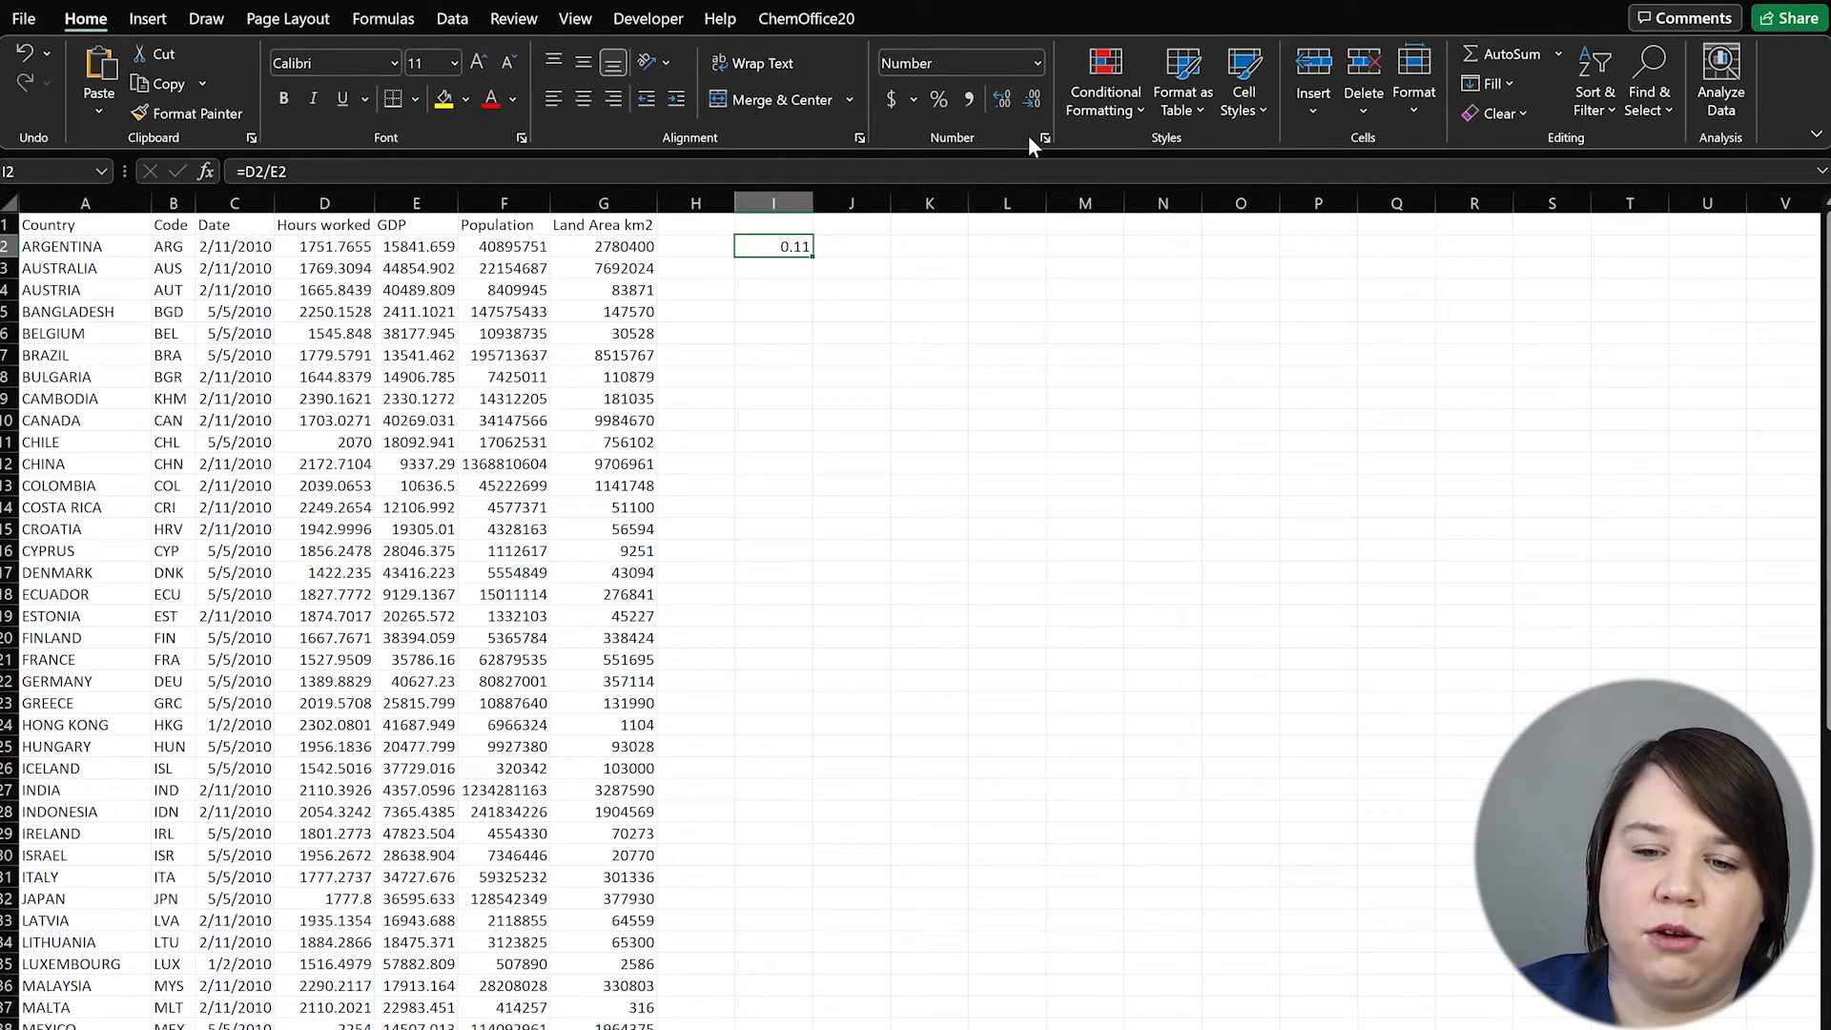
Increase the displayed decimals of the quotient in I2 to 15 places
left_click(1001, 99)
left_click(1001, 99)
left_click(1001, 99)
left_click(1001, 99)
left_click(1002, 99)
left_click(1001, 100)
left_click(1001, 99)
left_click(1002, 99)
left_click(1001, 99)
left_click(1001, 99)
left_click(1001, 99)
left_click(1001, 99)
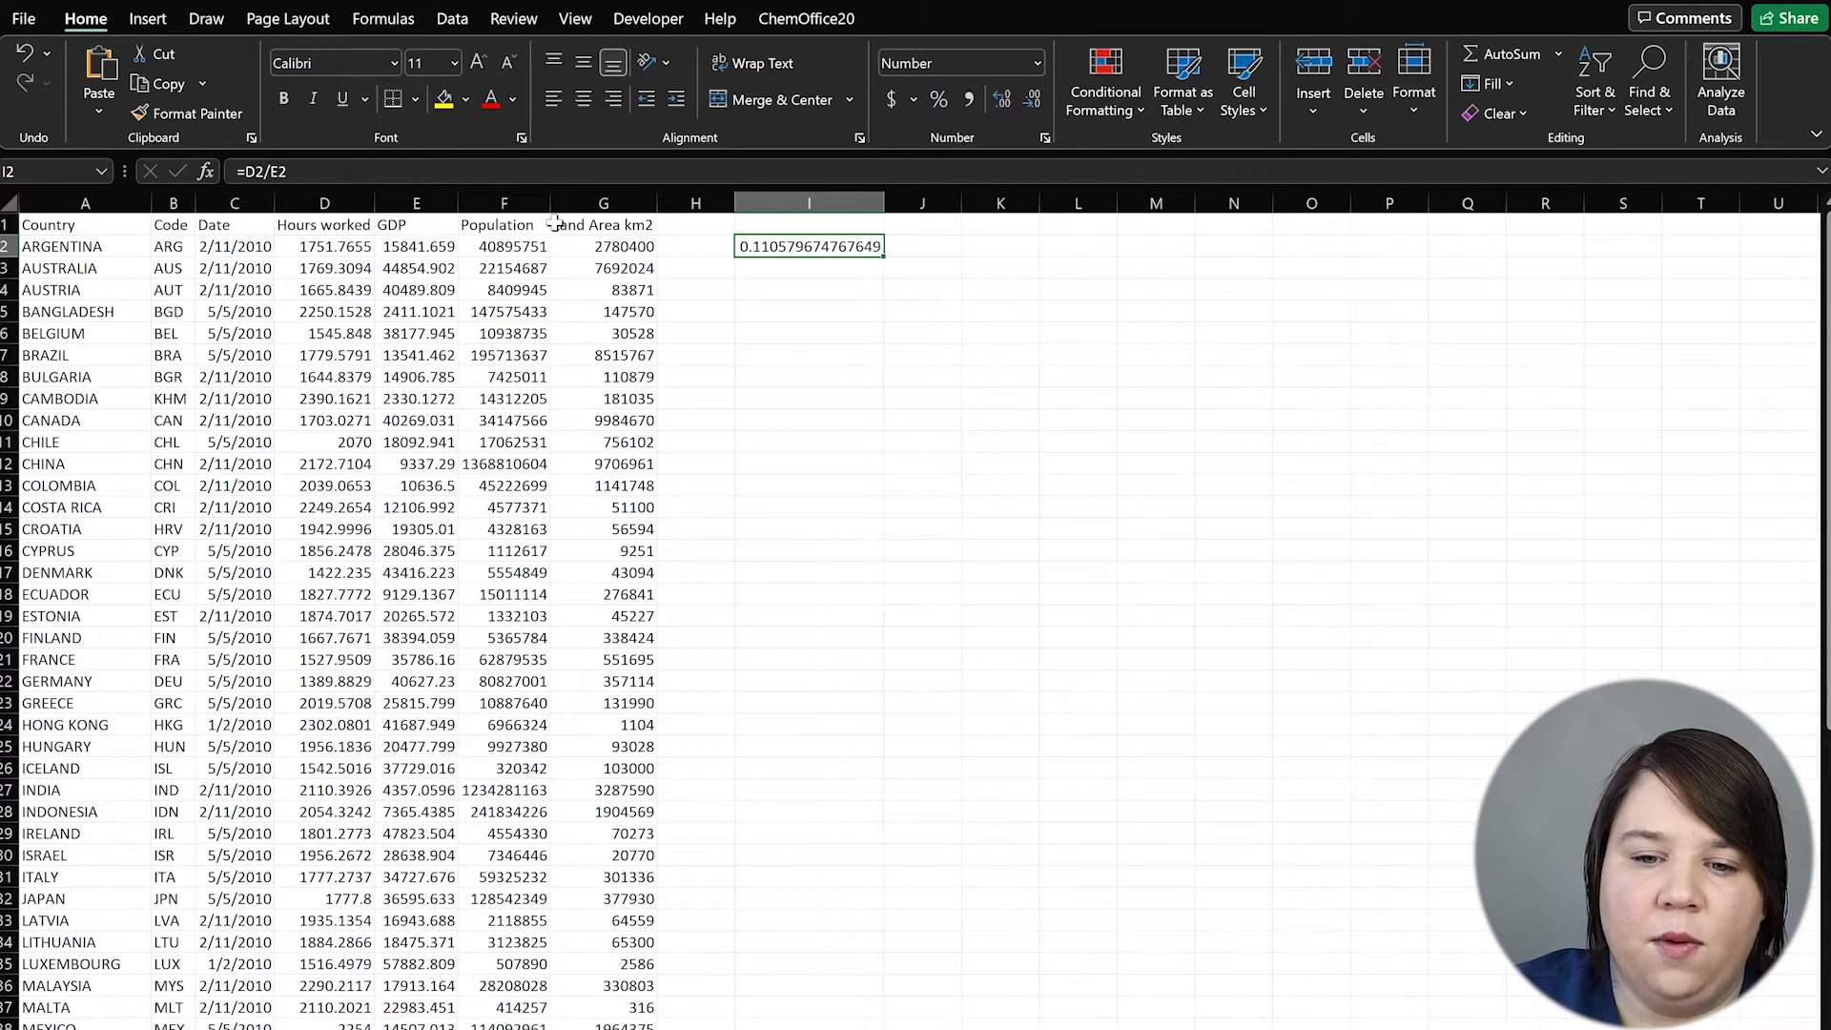
Lower the decimals shown in I2 from the long fraction back to two places
double_click(1029, 101)
left_click(1029, 101)
double_click(1030, 101)
double_click(1030, 101)
double_click(1030, 101)
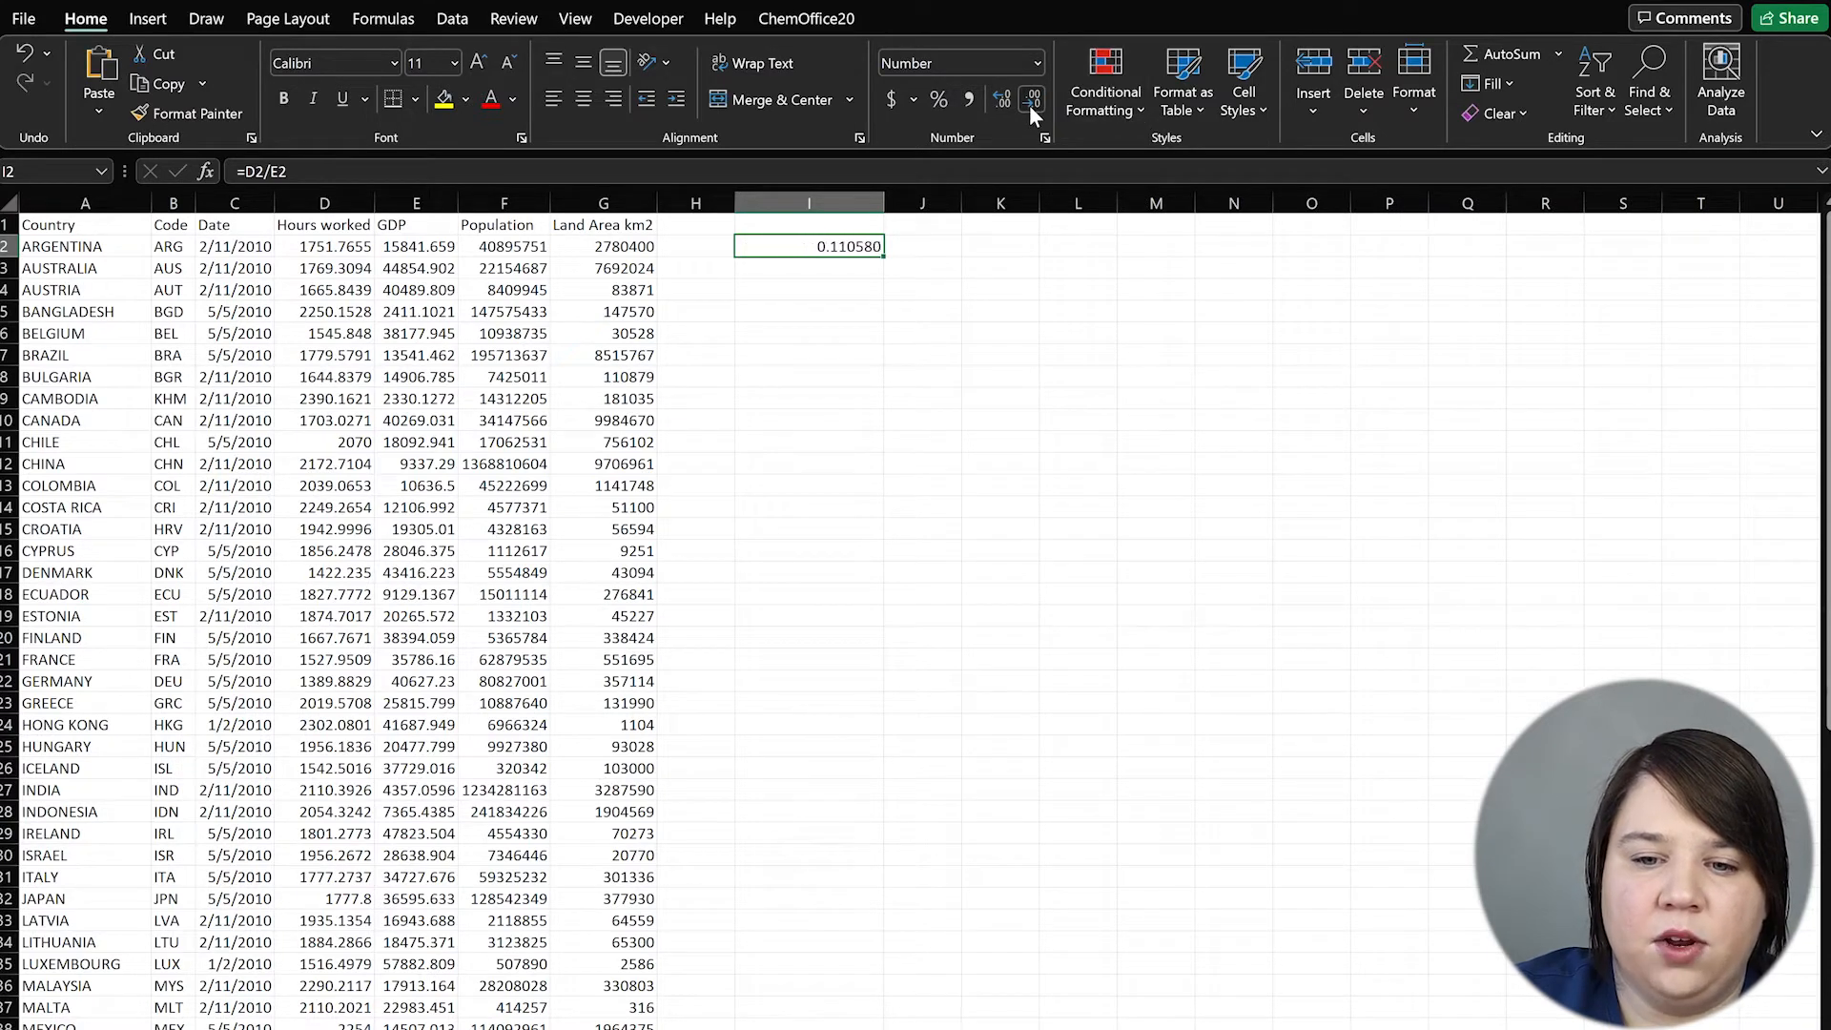
double_click(1030, 101)
left_click(1030, 101)
left_click(1030, 101)
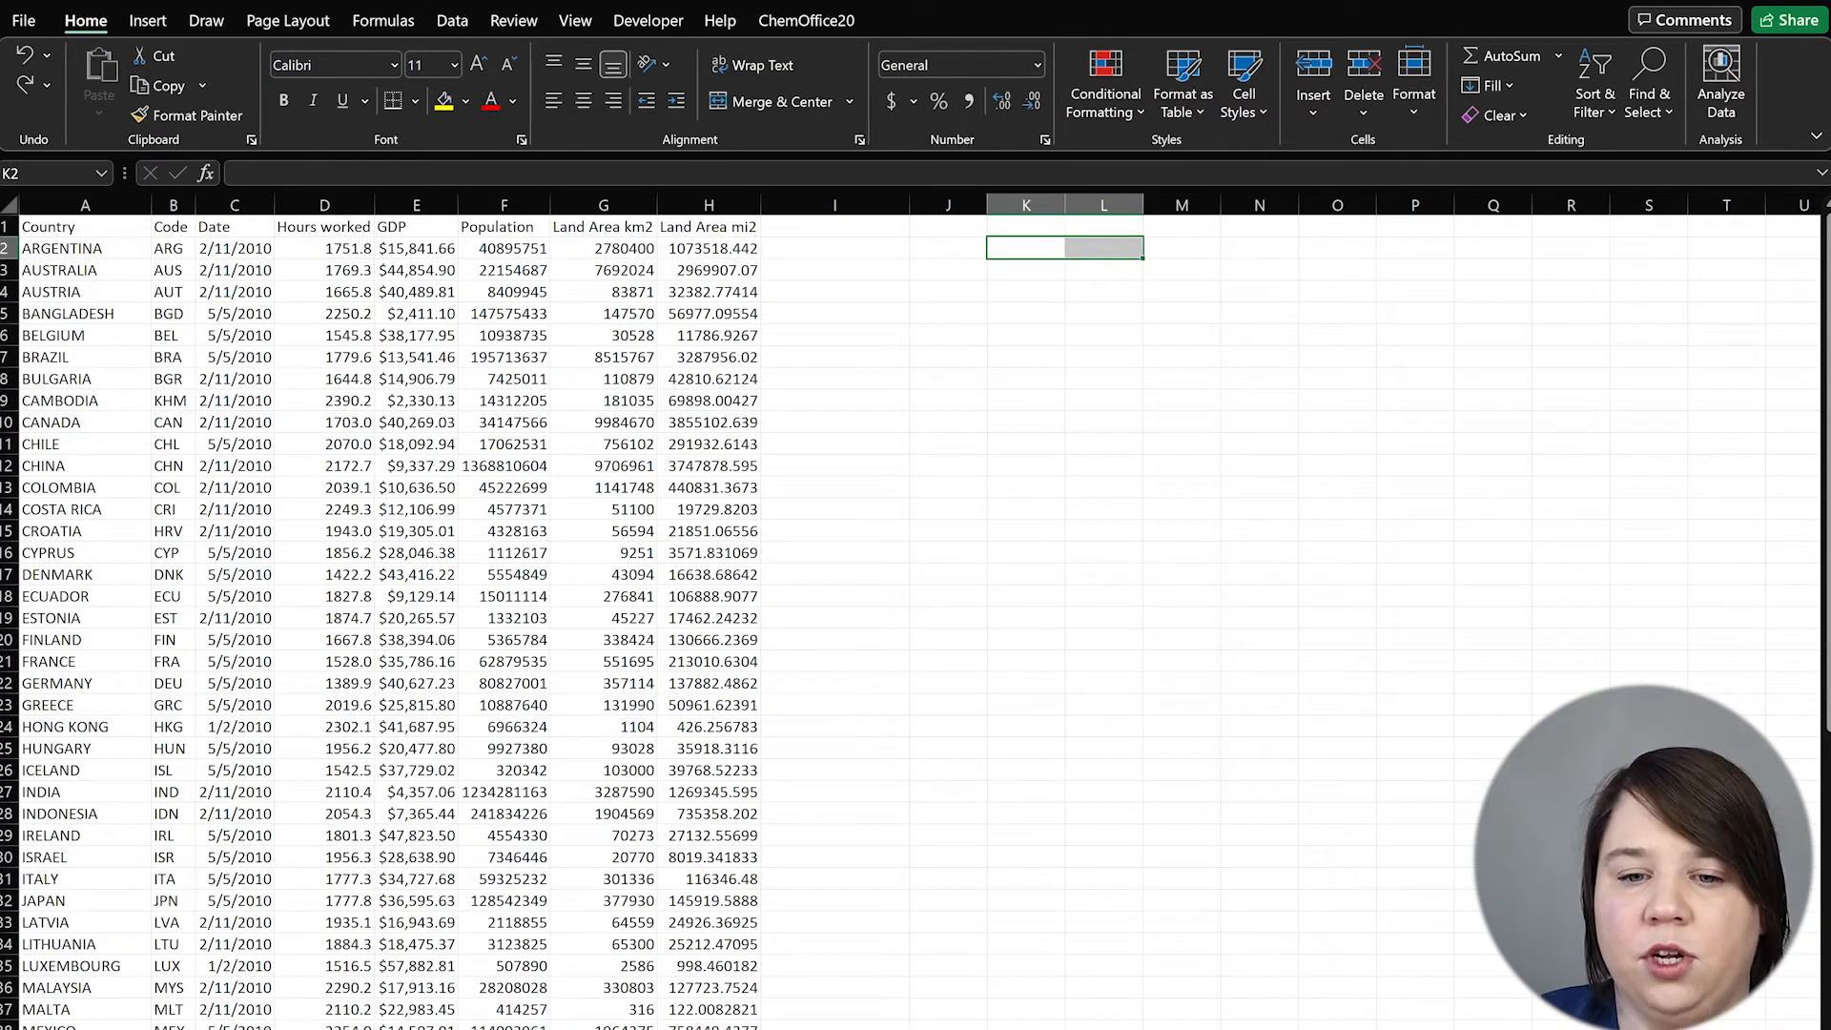
Enter =ROUND(H2,1) in cell I2 to round Argentina's land area in square miles to one decimal
left_click(859, 251)
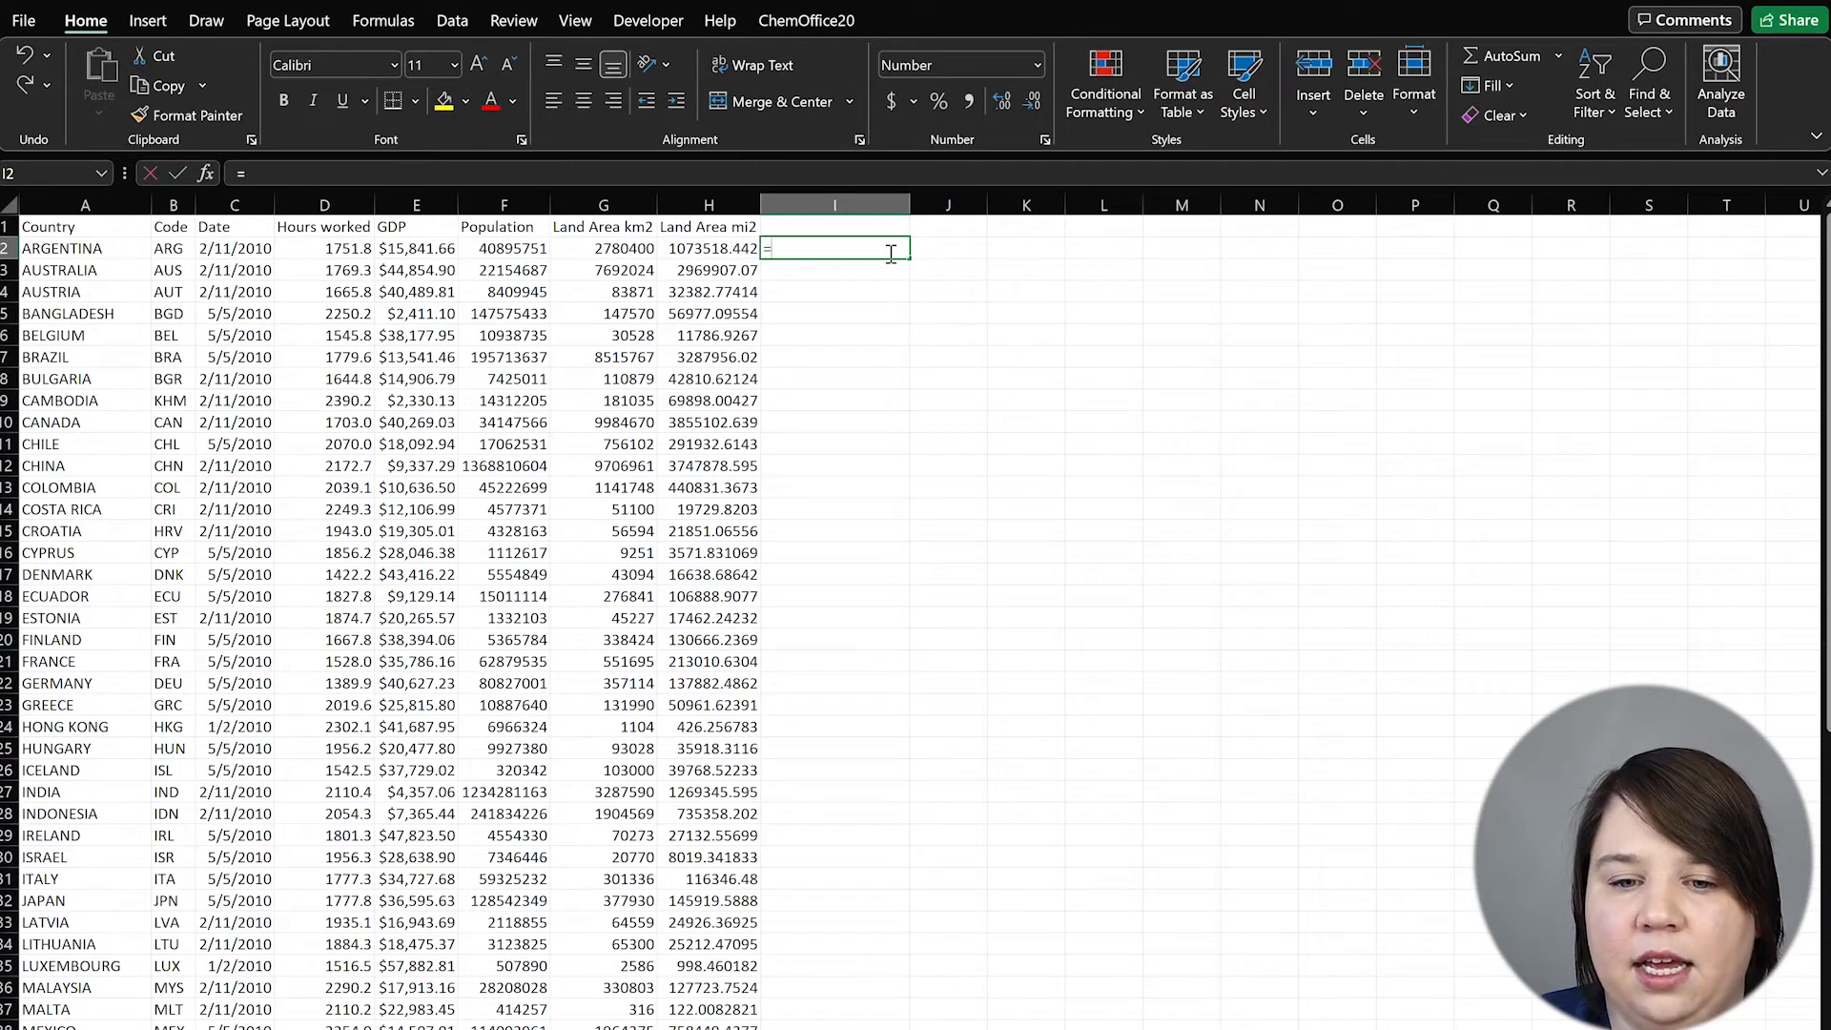
type("=ROUND")
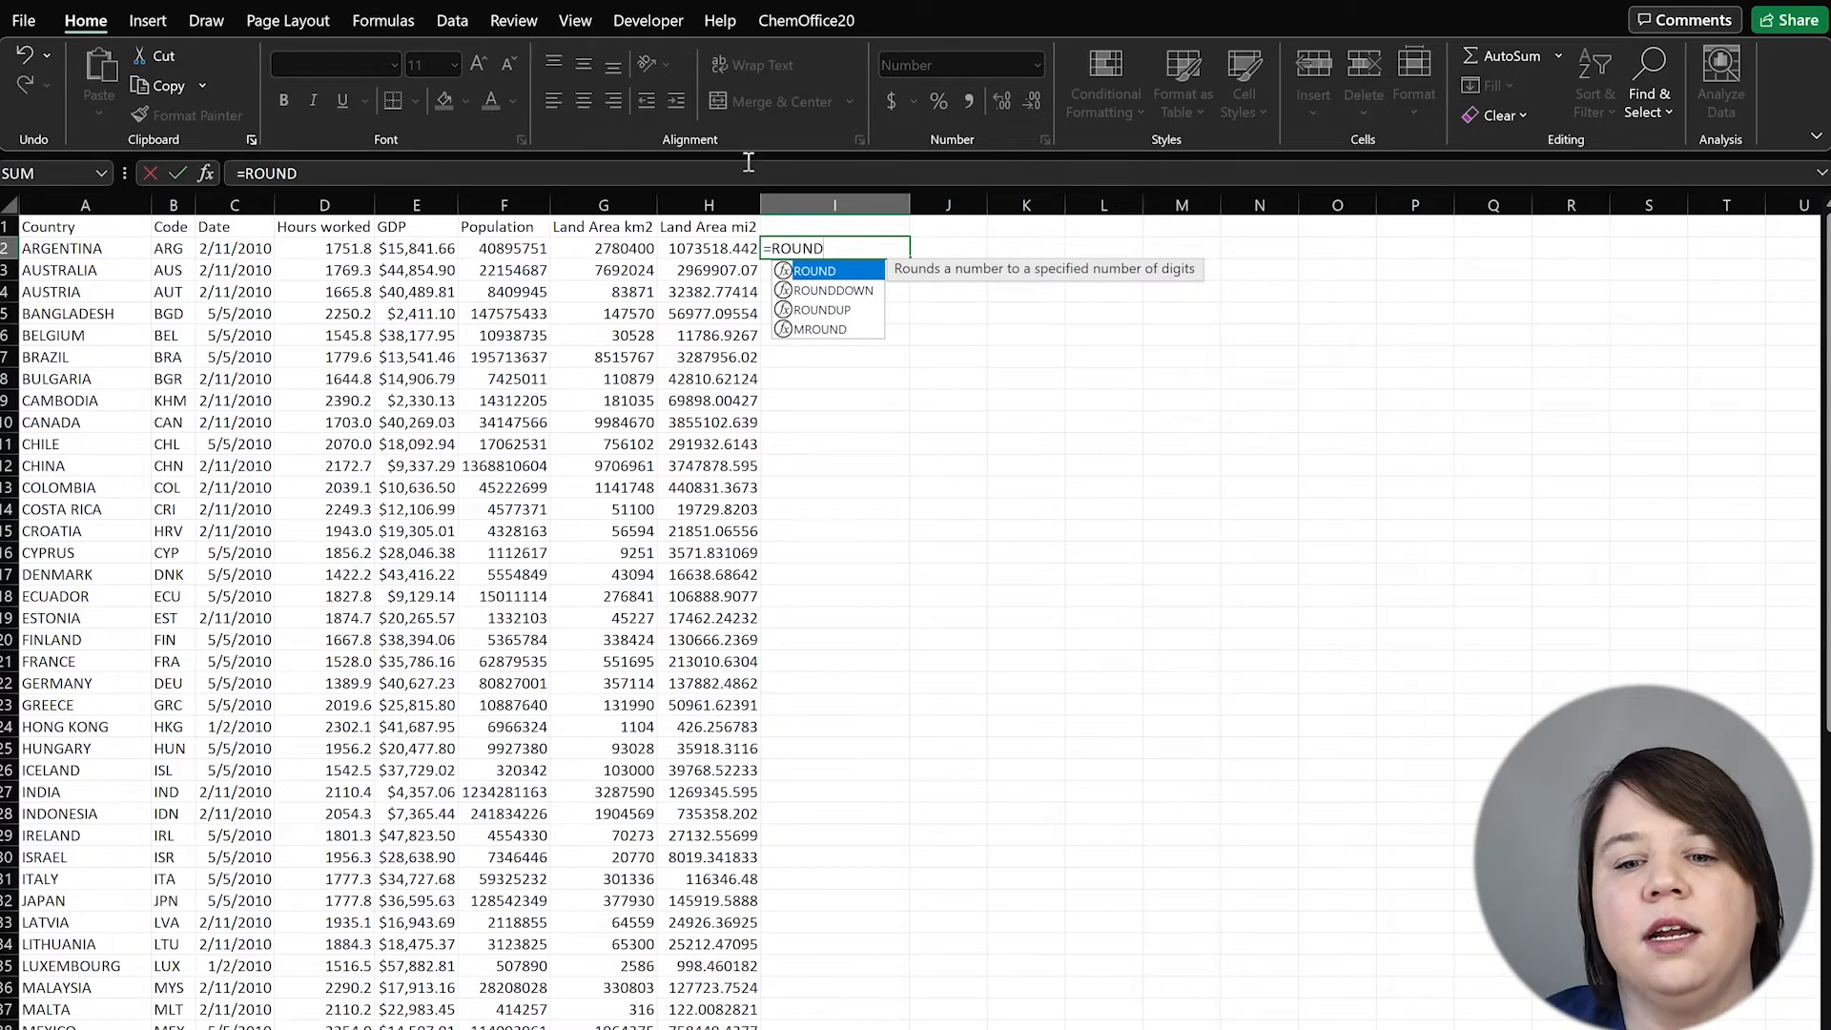
type("(")
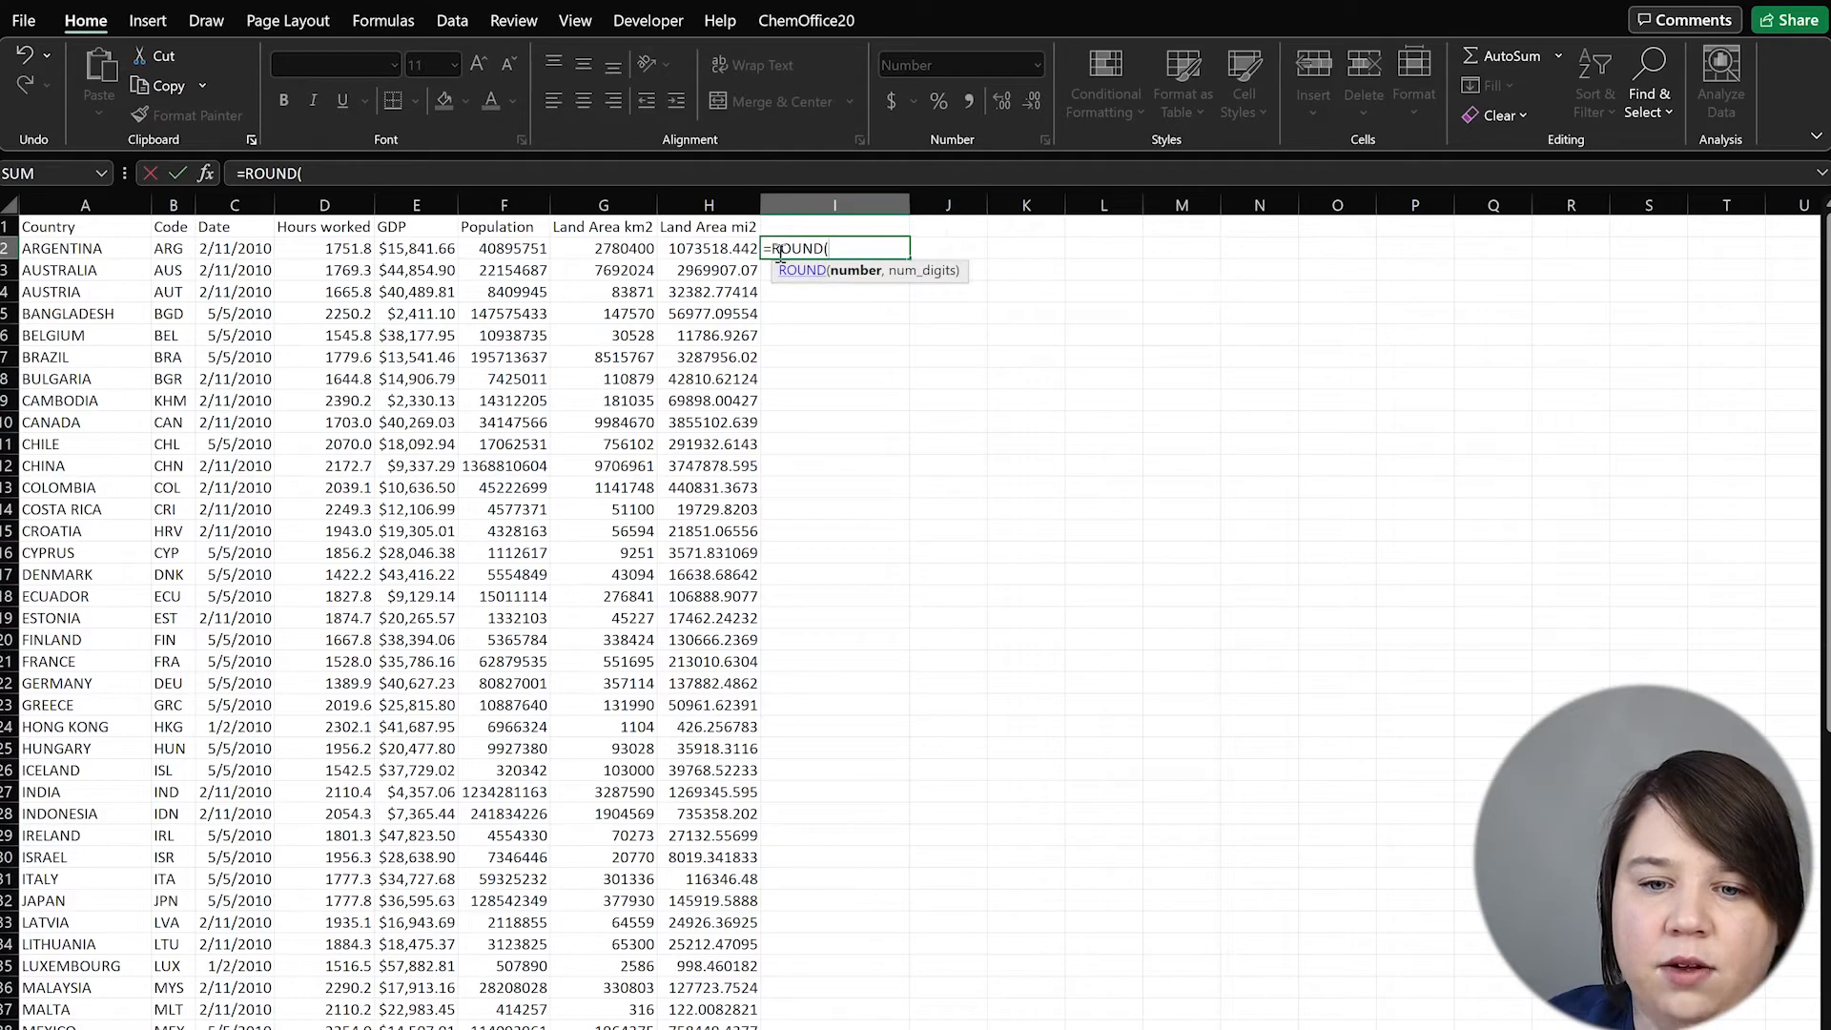
left_click(717, 250)
type(",")
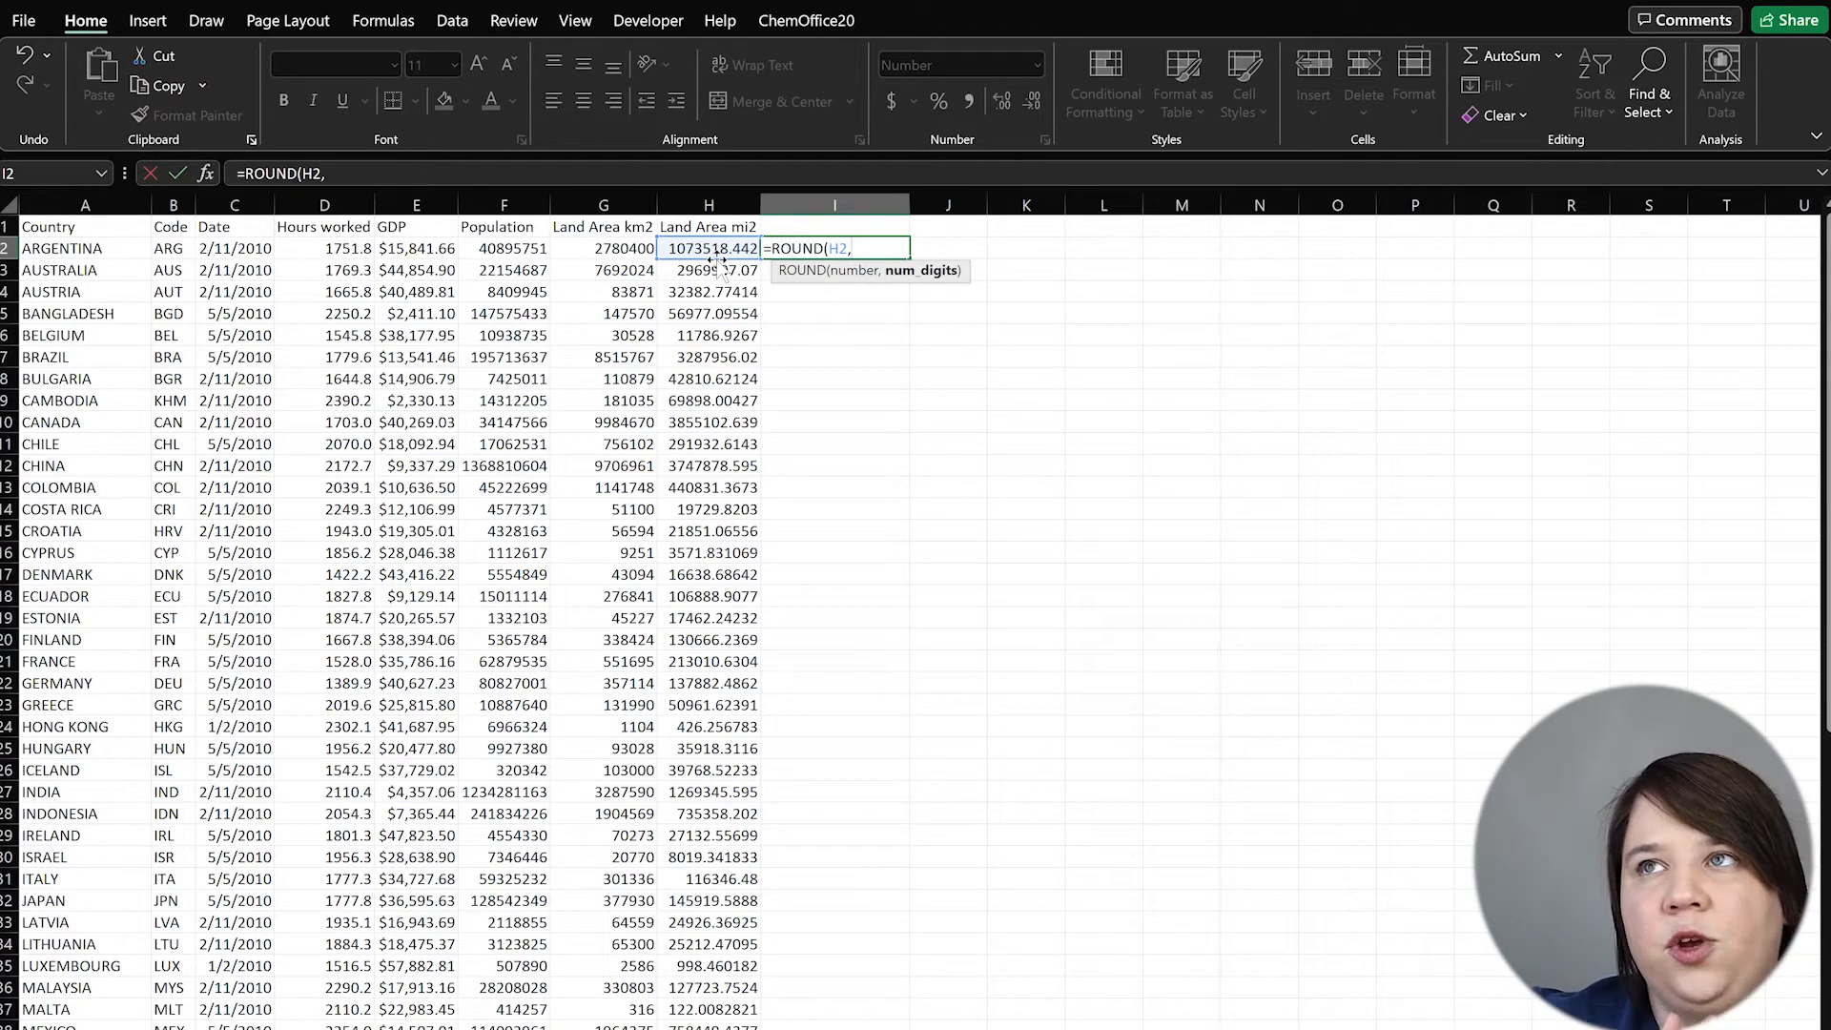
type("1")
key("Return")
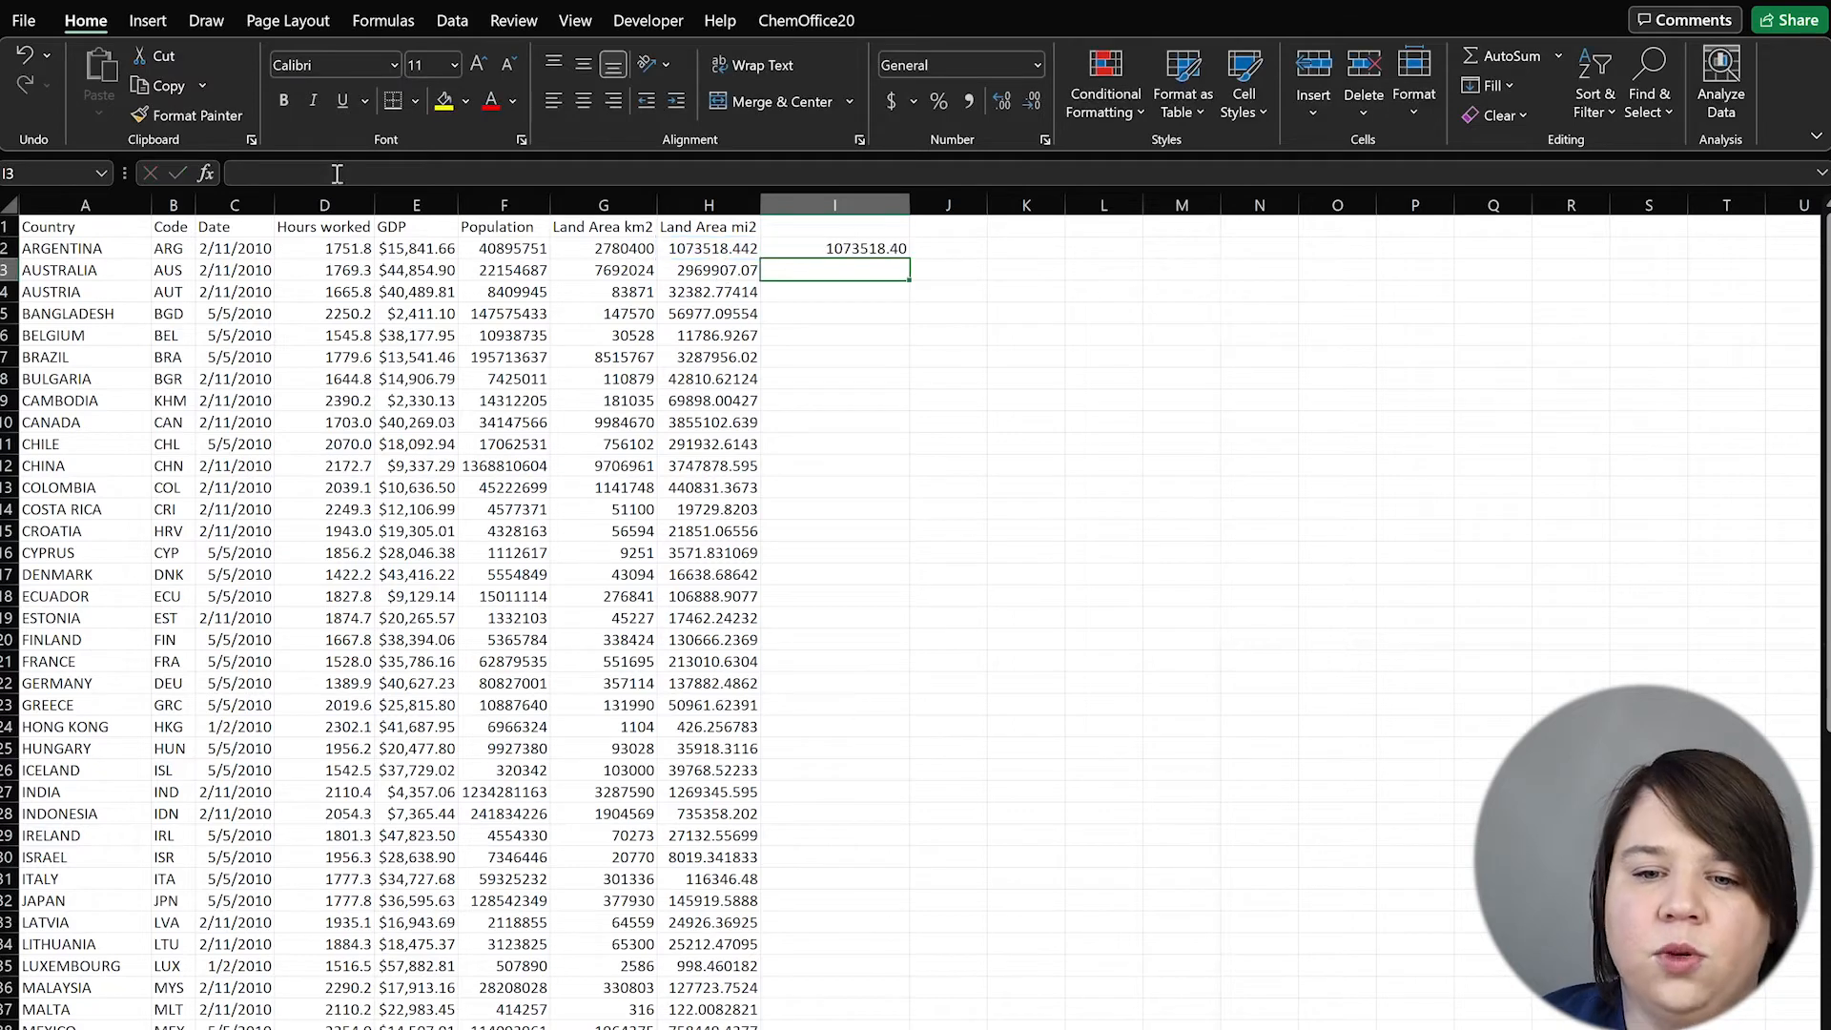
Adjust the number format of the rounded value in I2 to display one decimal place
left_click(893, 250)
left_click(1001, 101)
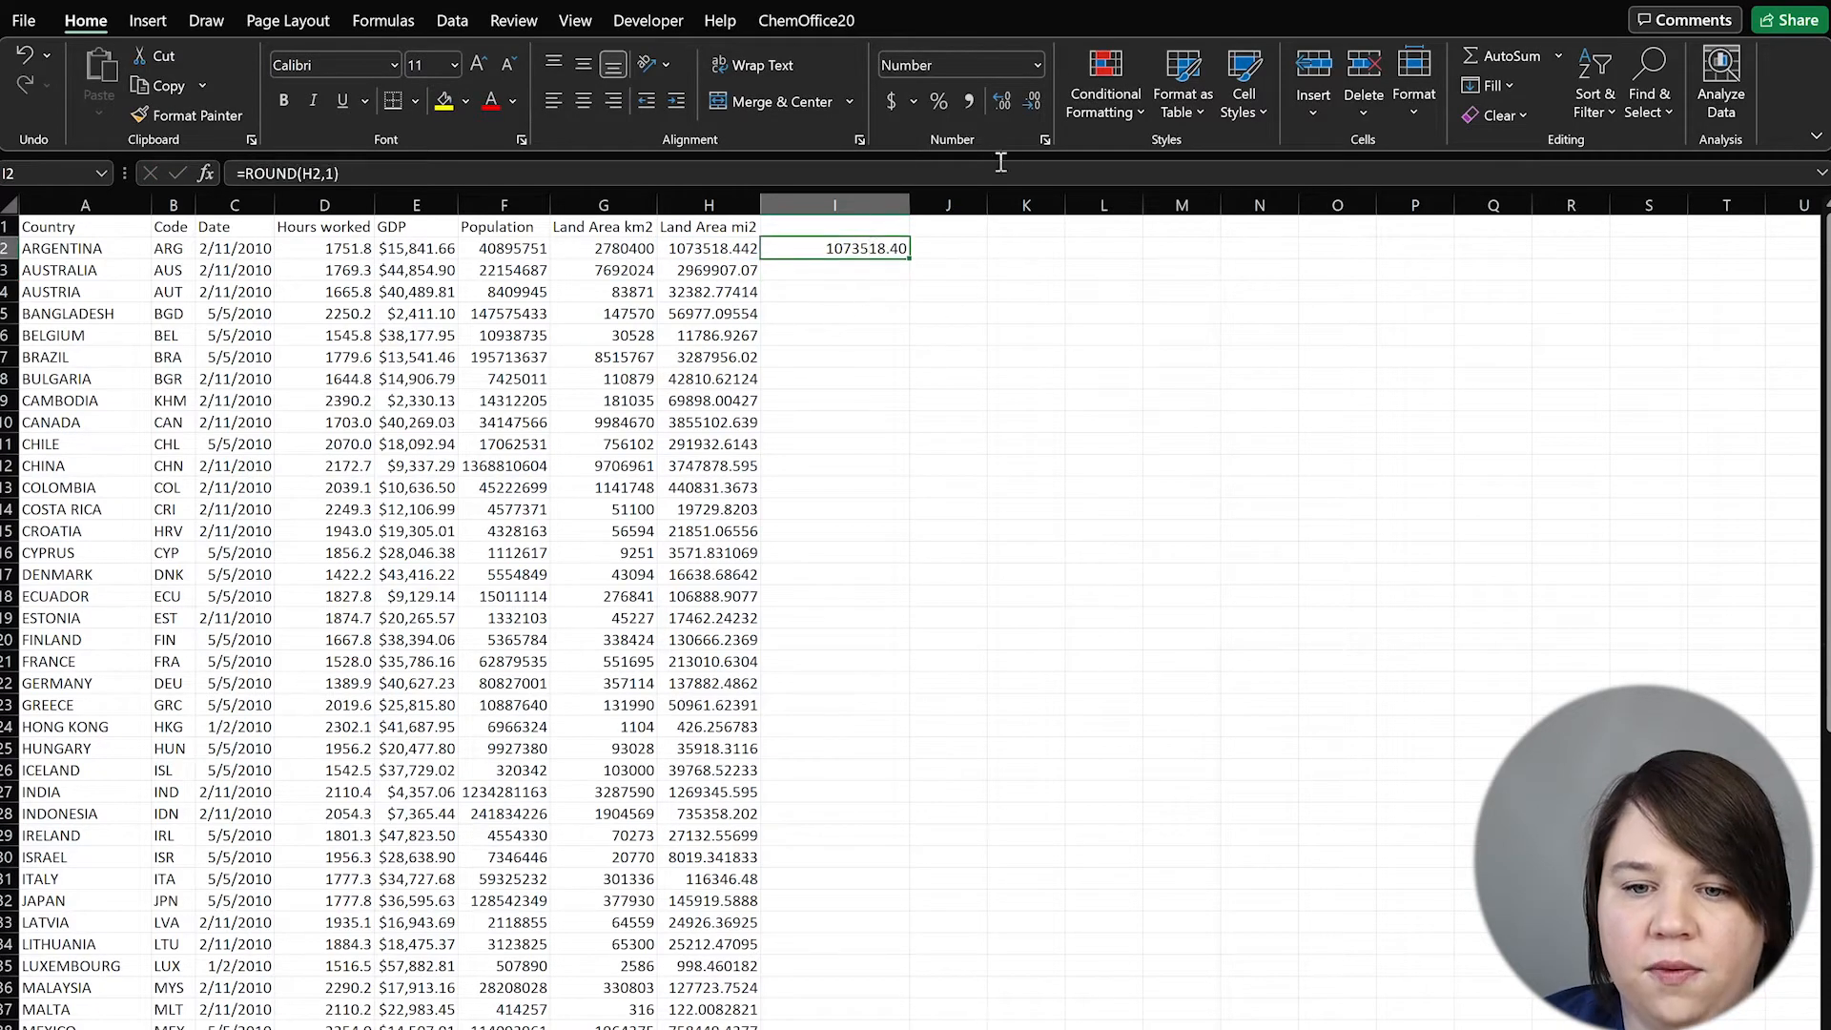
left_click(998, 100)
left_click(1032, 101)
left_click(1033, 101)
left_click(1106, 750)
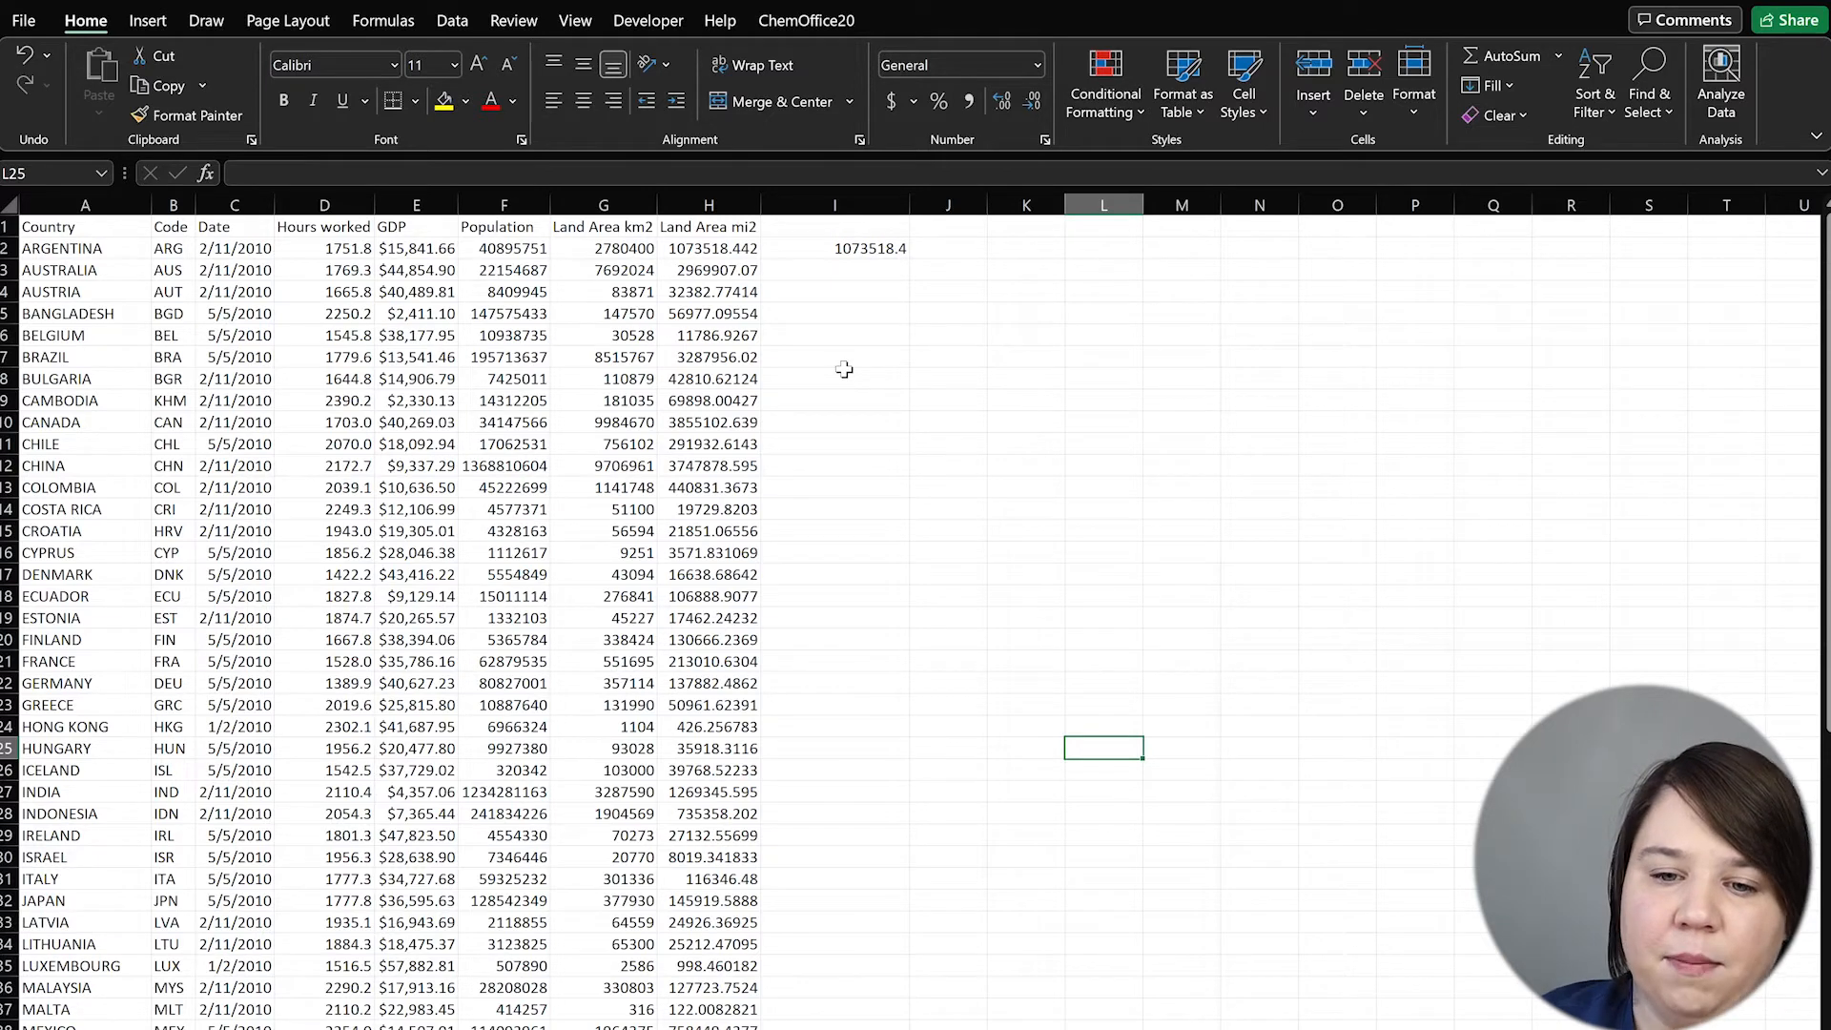
Enter =ROUND(H3,0) in cell I3 to round Australia's land area in square miles to a whole number
left_click(900, 270)
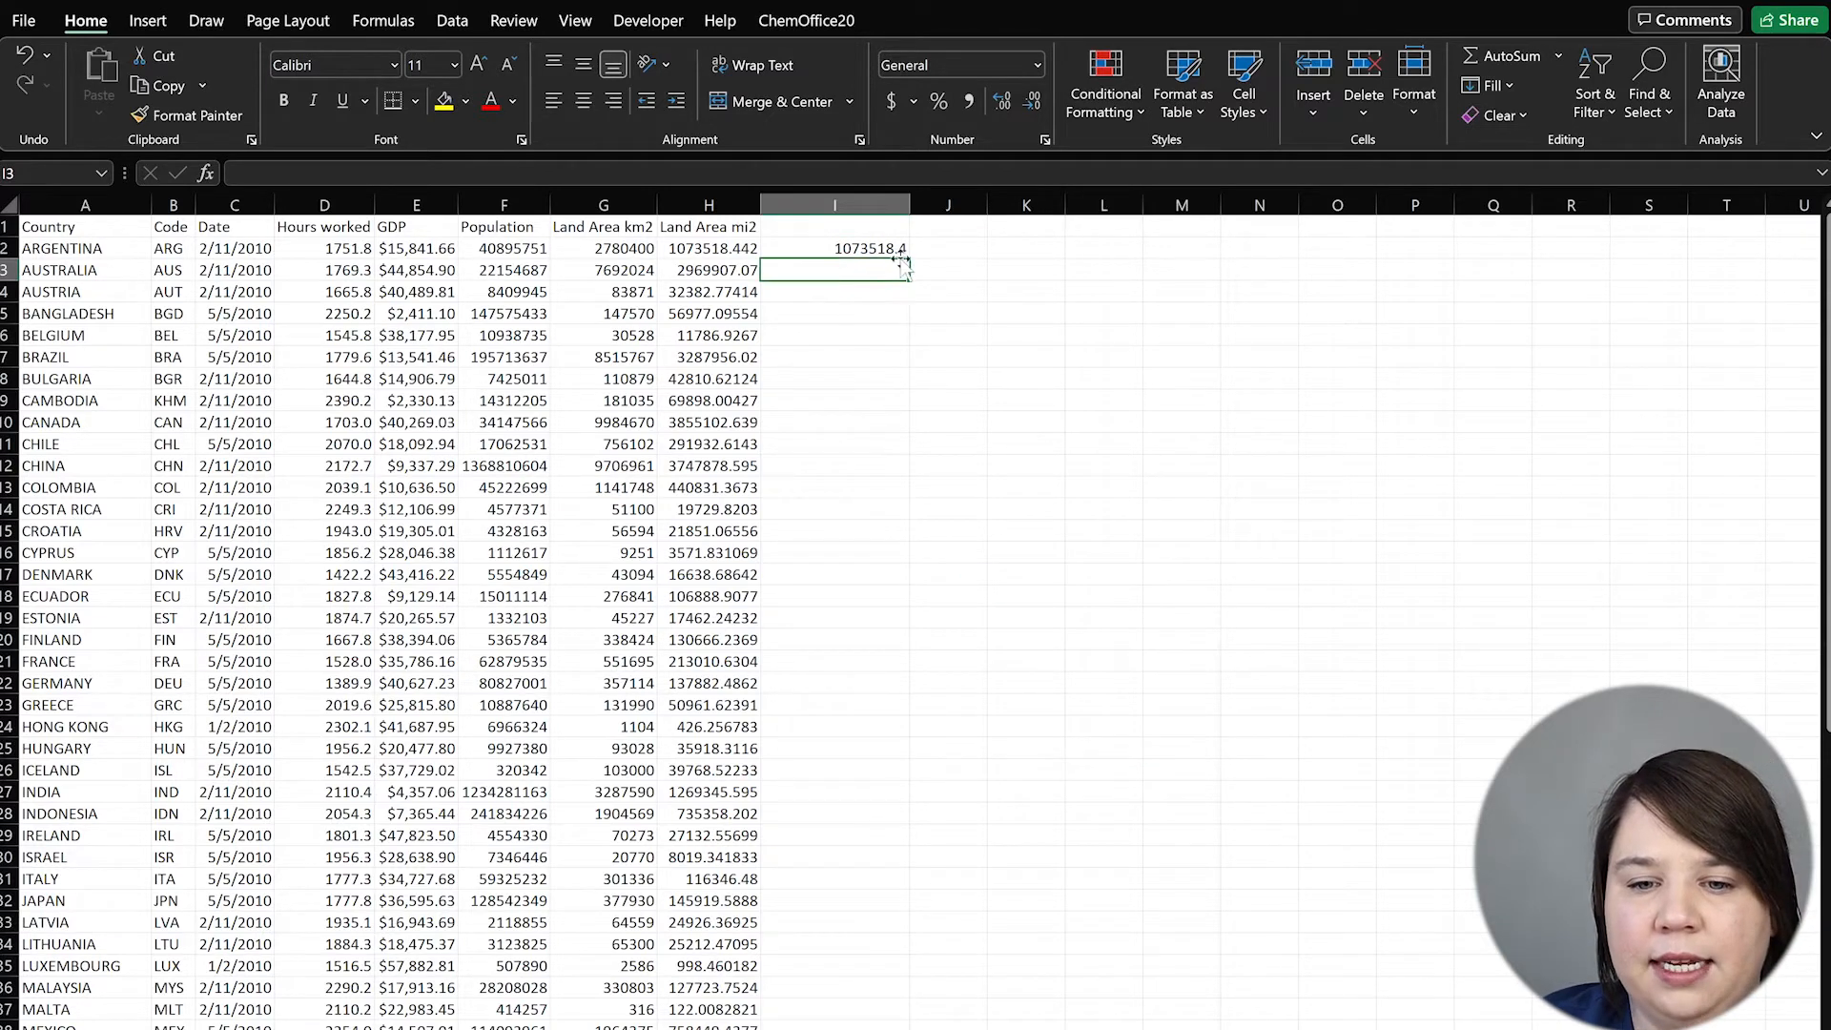
type("=")
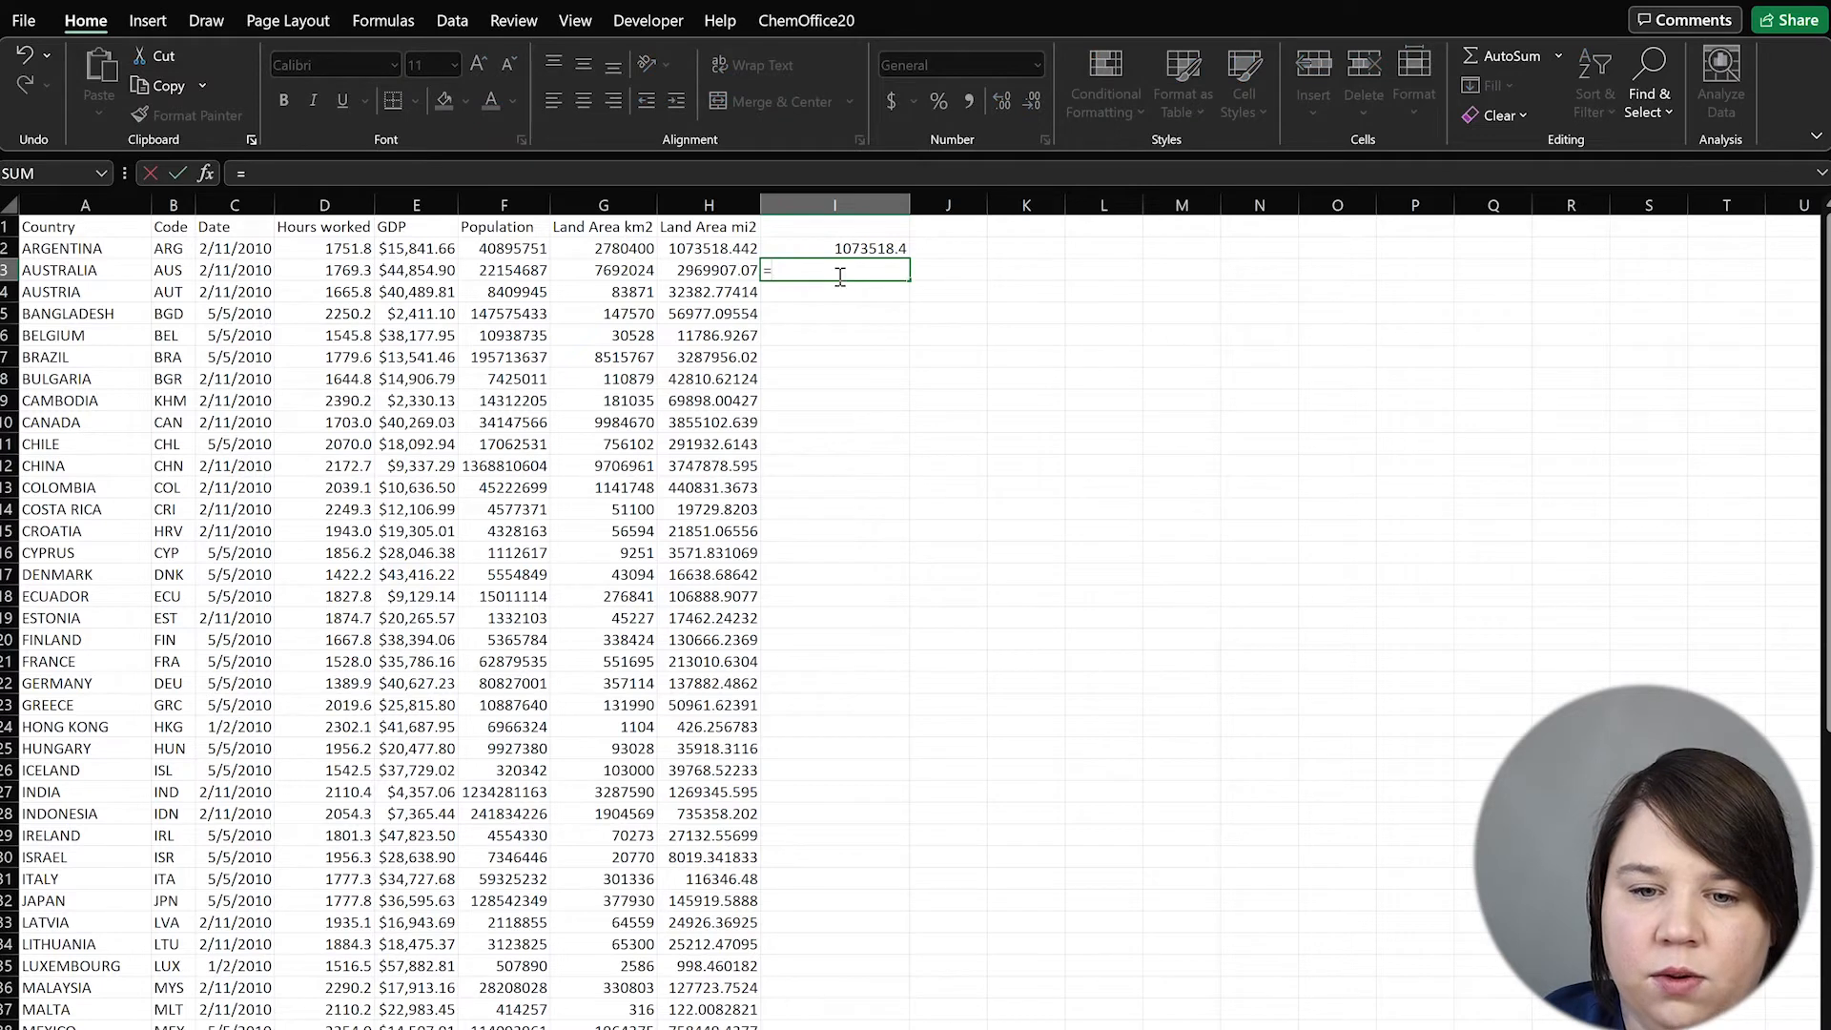
type("Round(")
left_click(728, 270)
type(",0)")
key("Return")
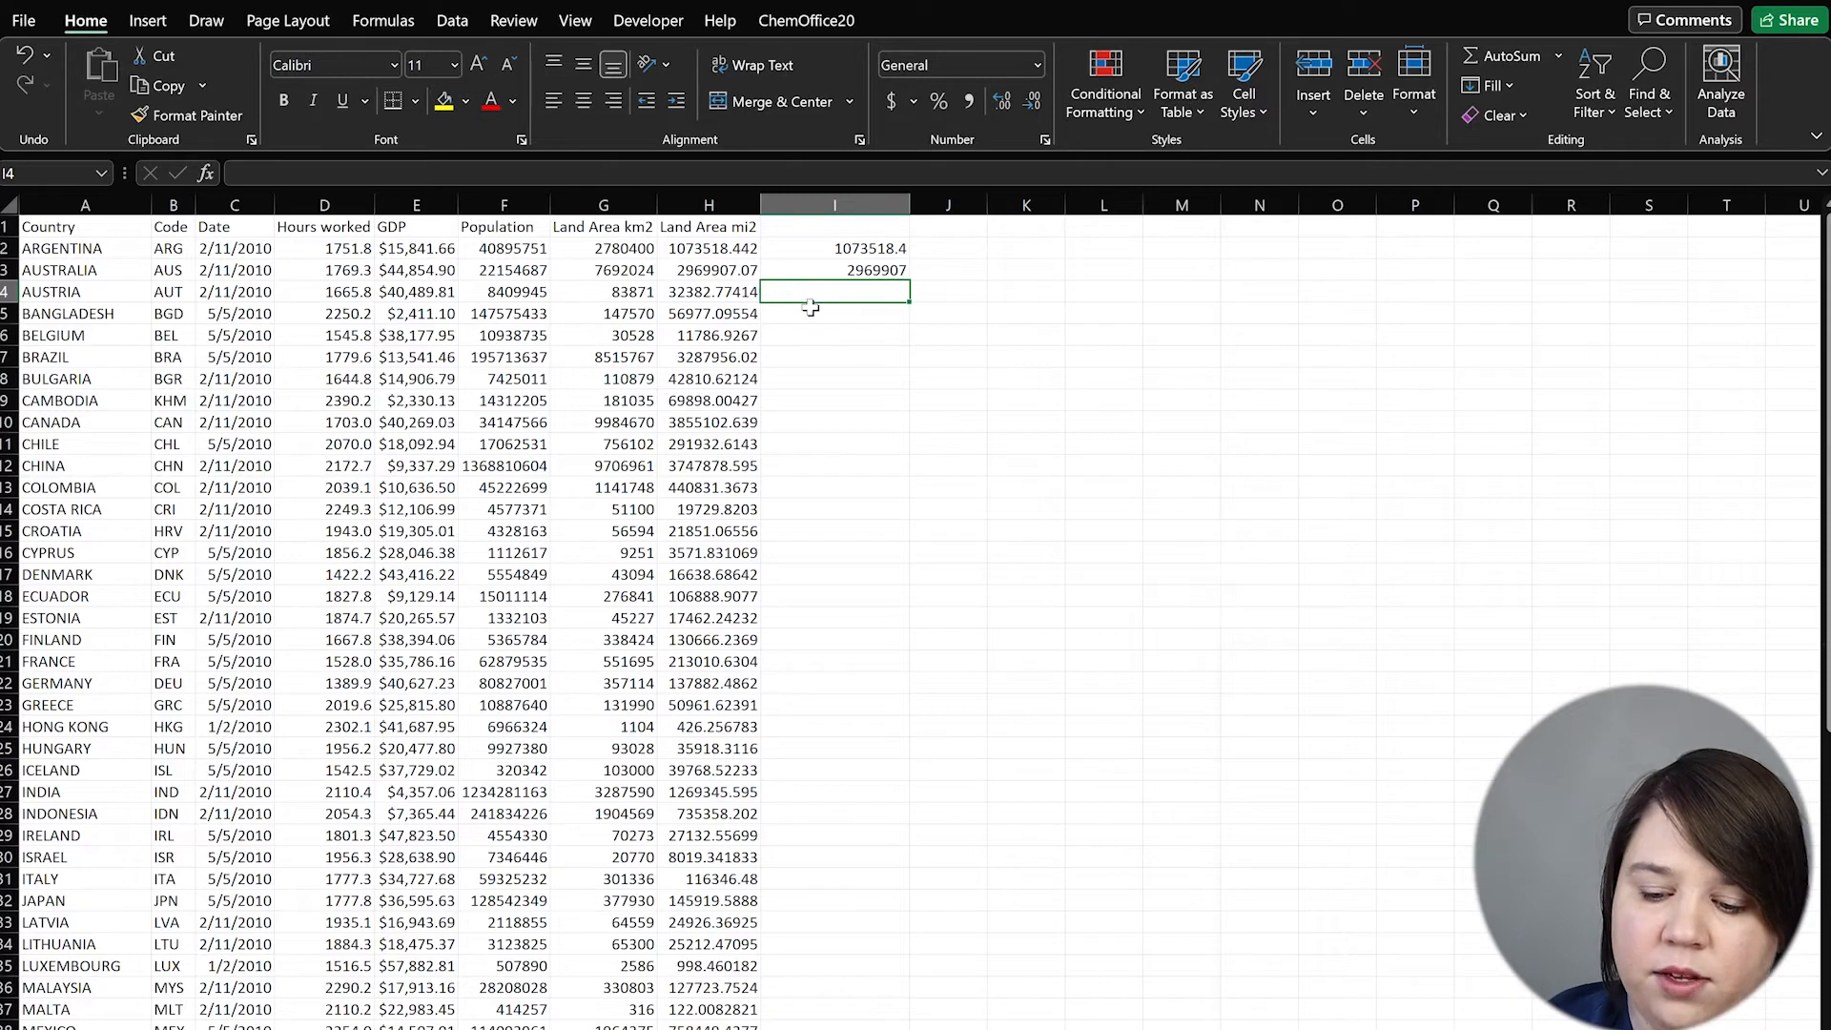
Enter =ROUND(H4,-2) in cell I4 to round Austria's land area in square miles to the nearest hundred
type("=ROUND(")
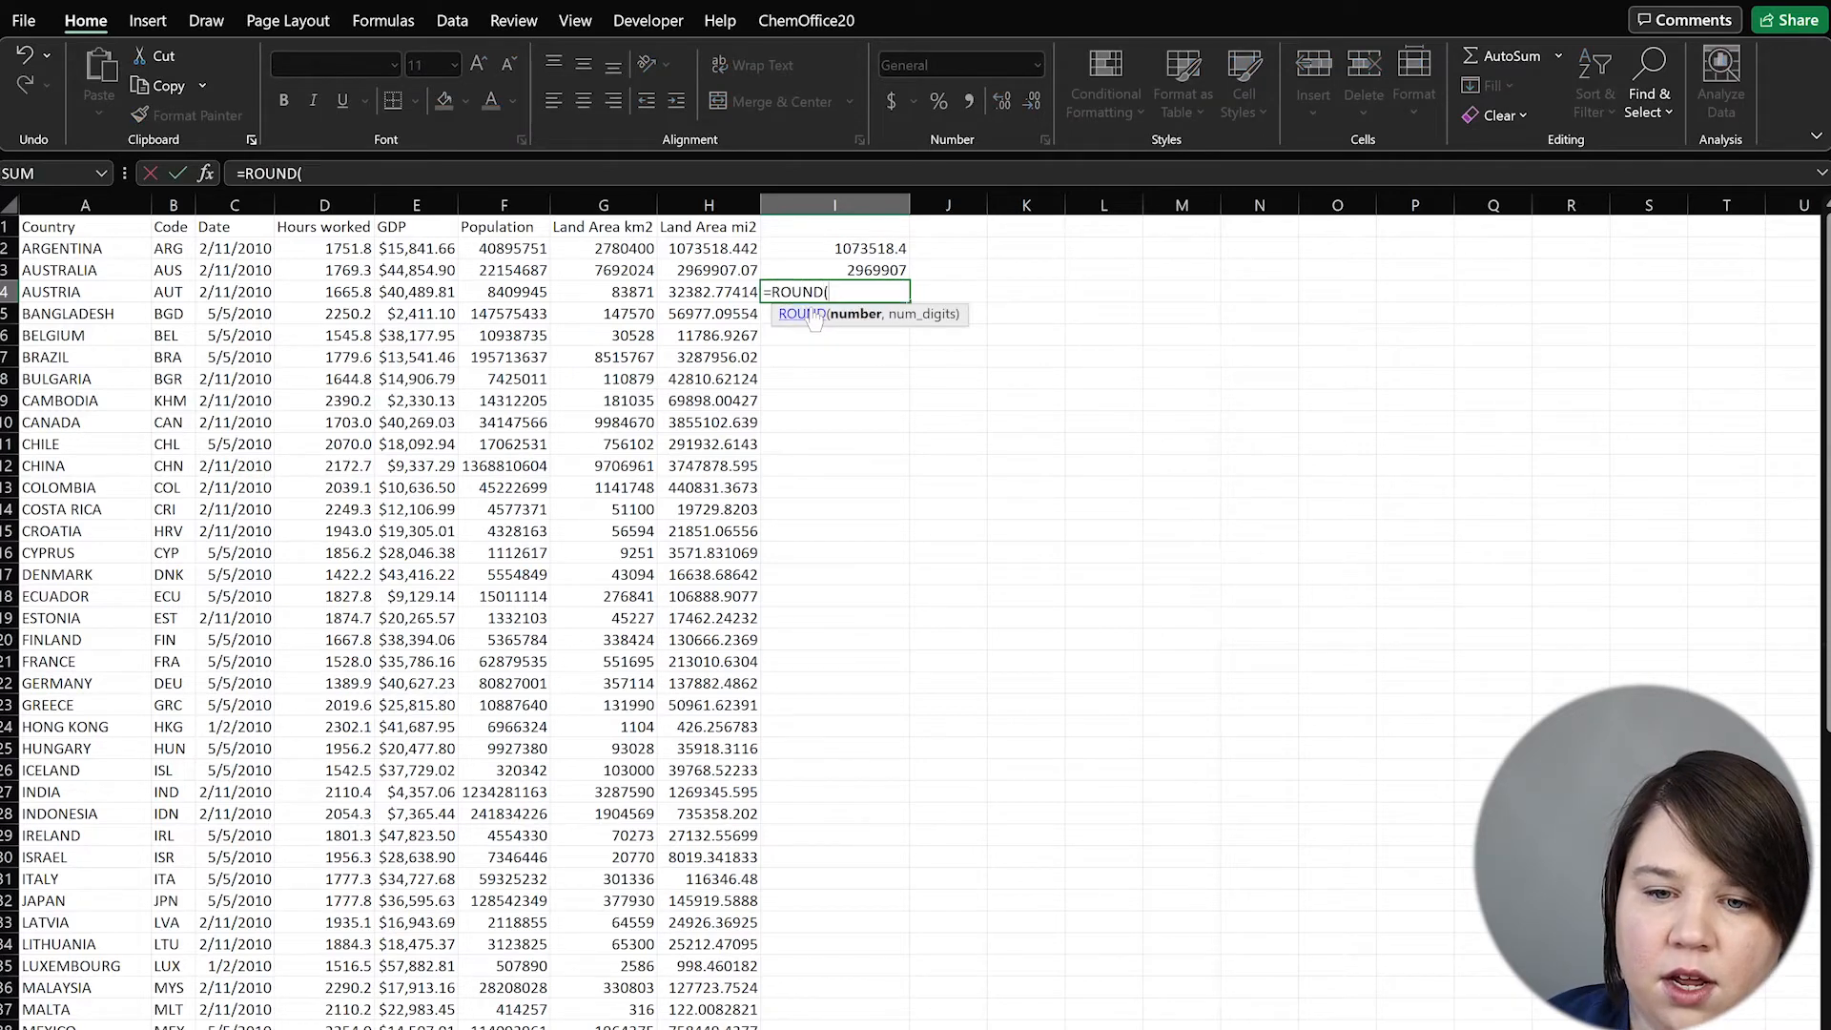
left_click(717, 294)
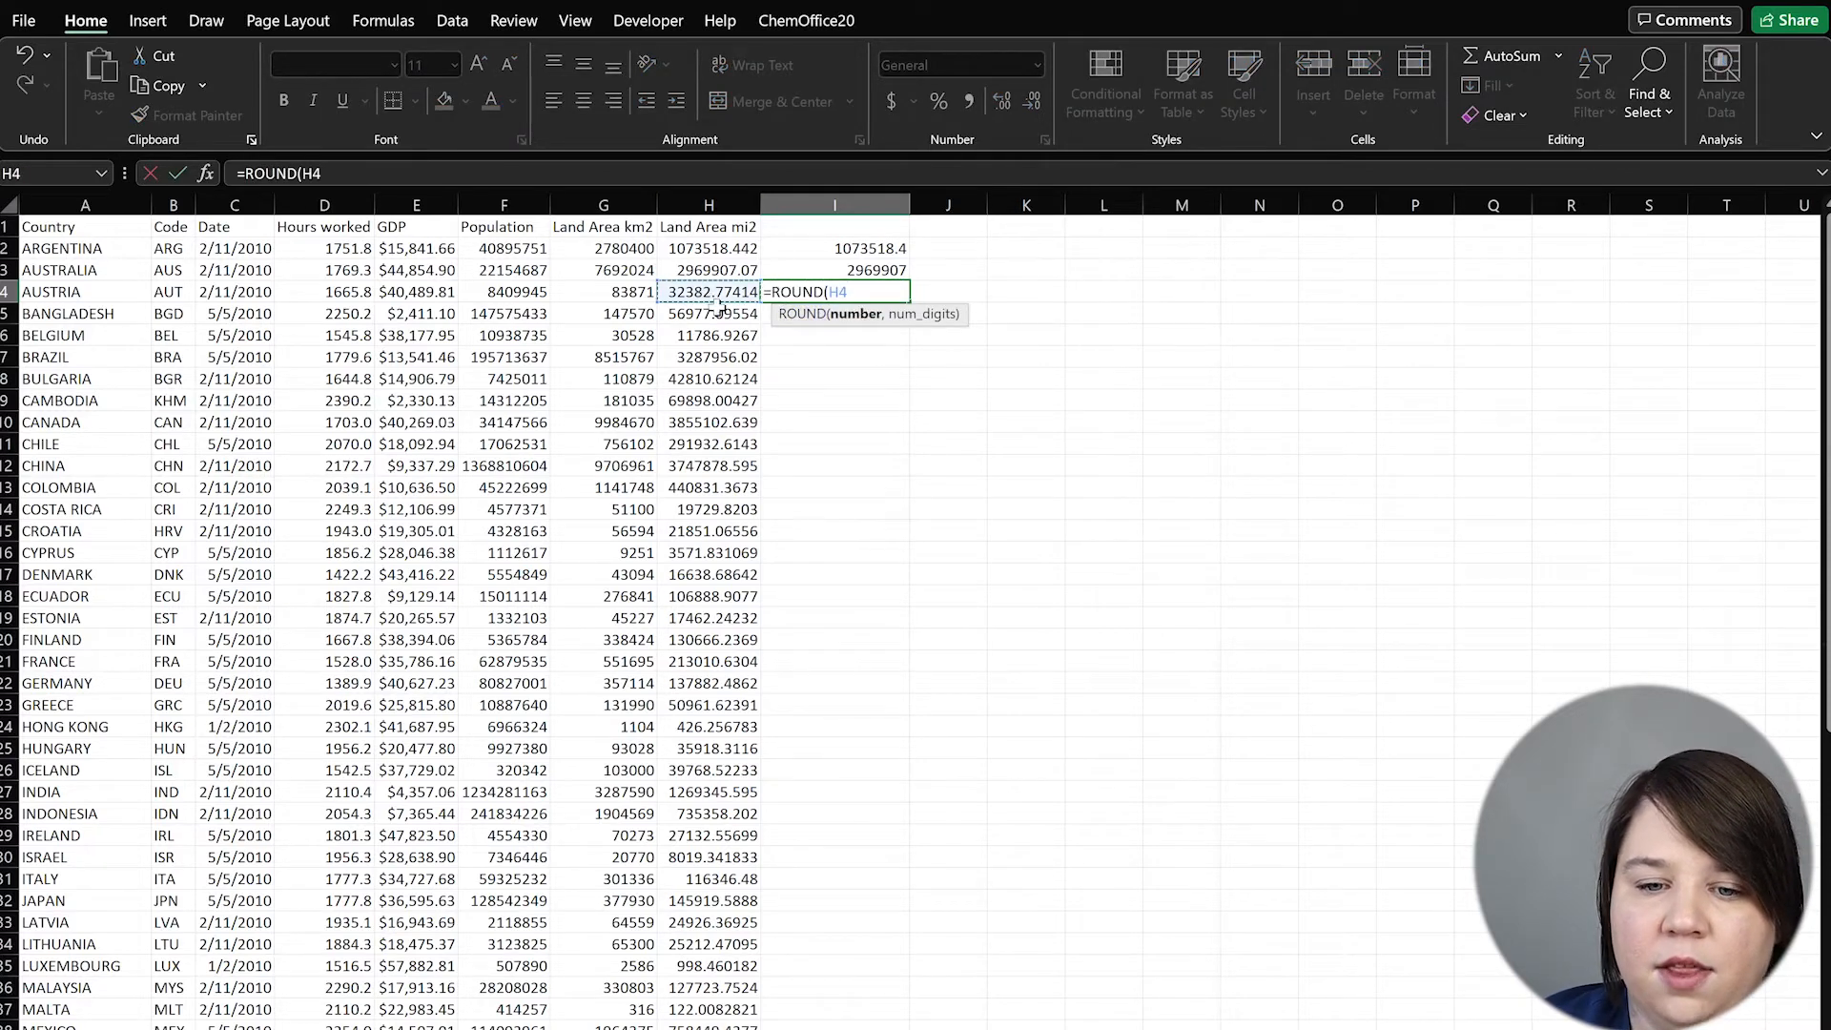
type(",-2")
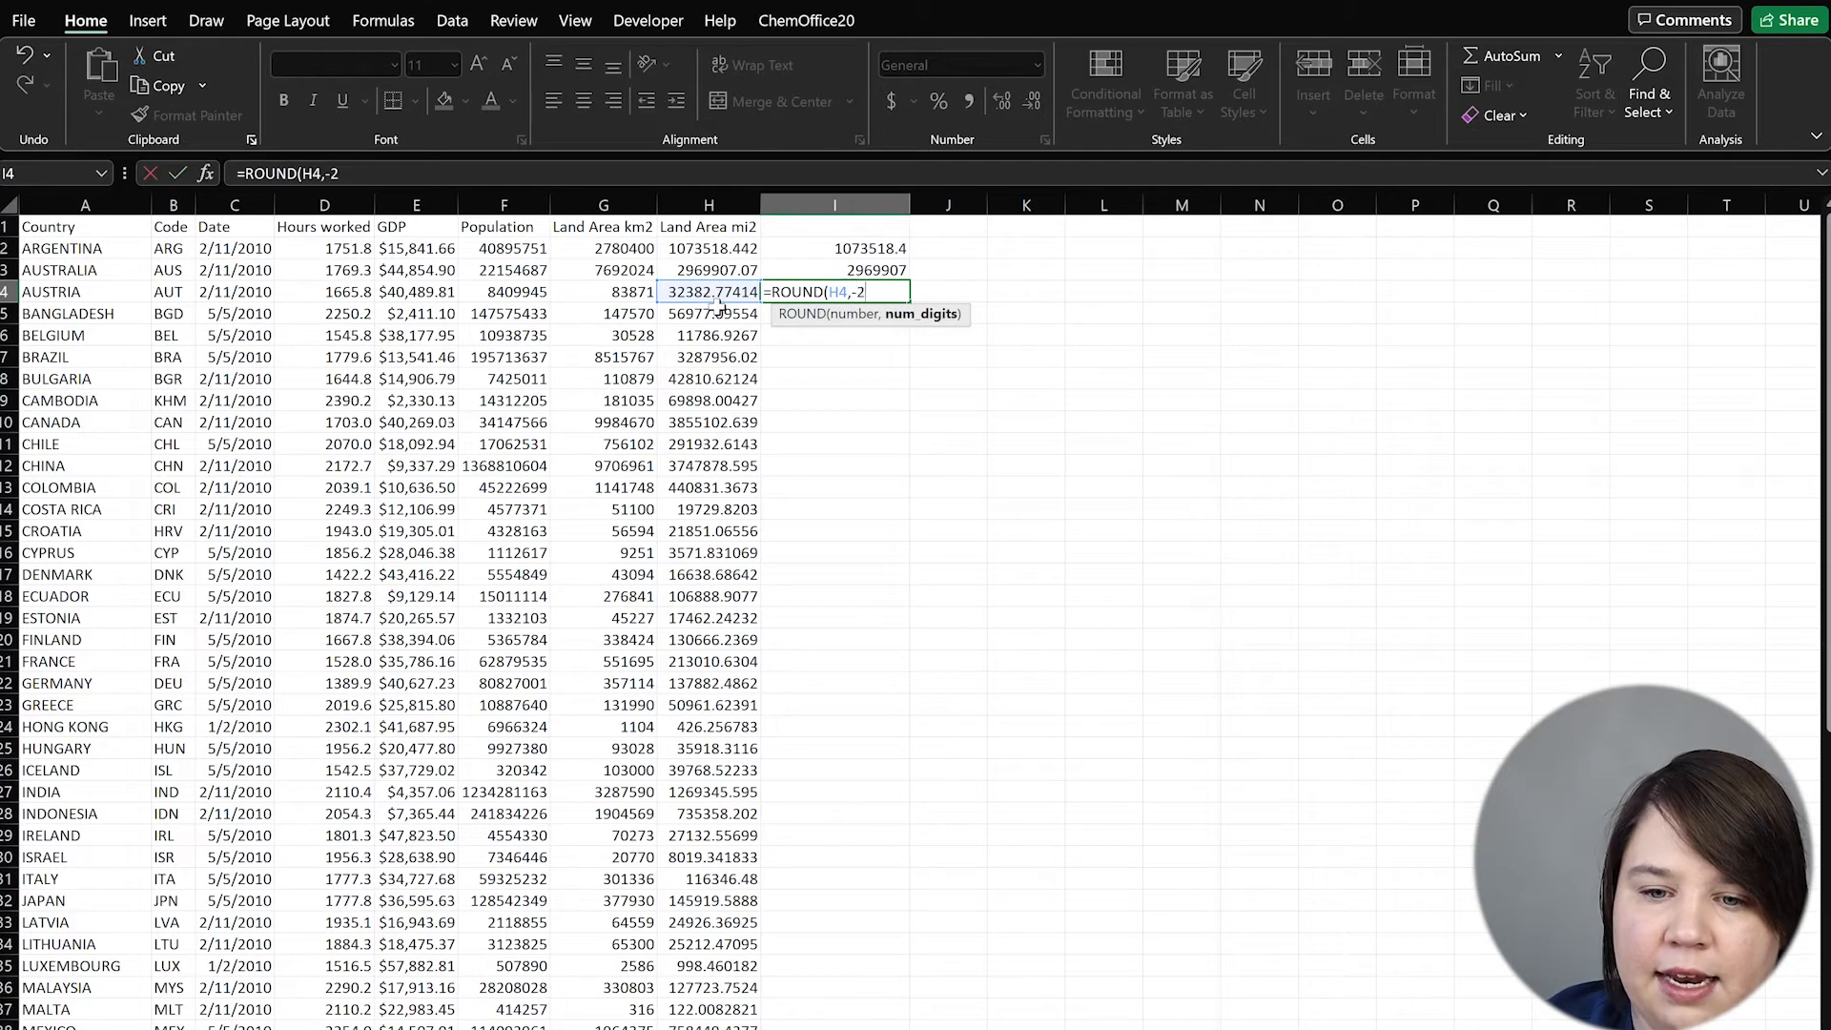
type(")")
key("Return")
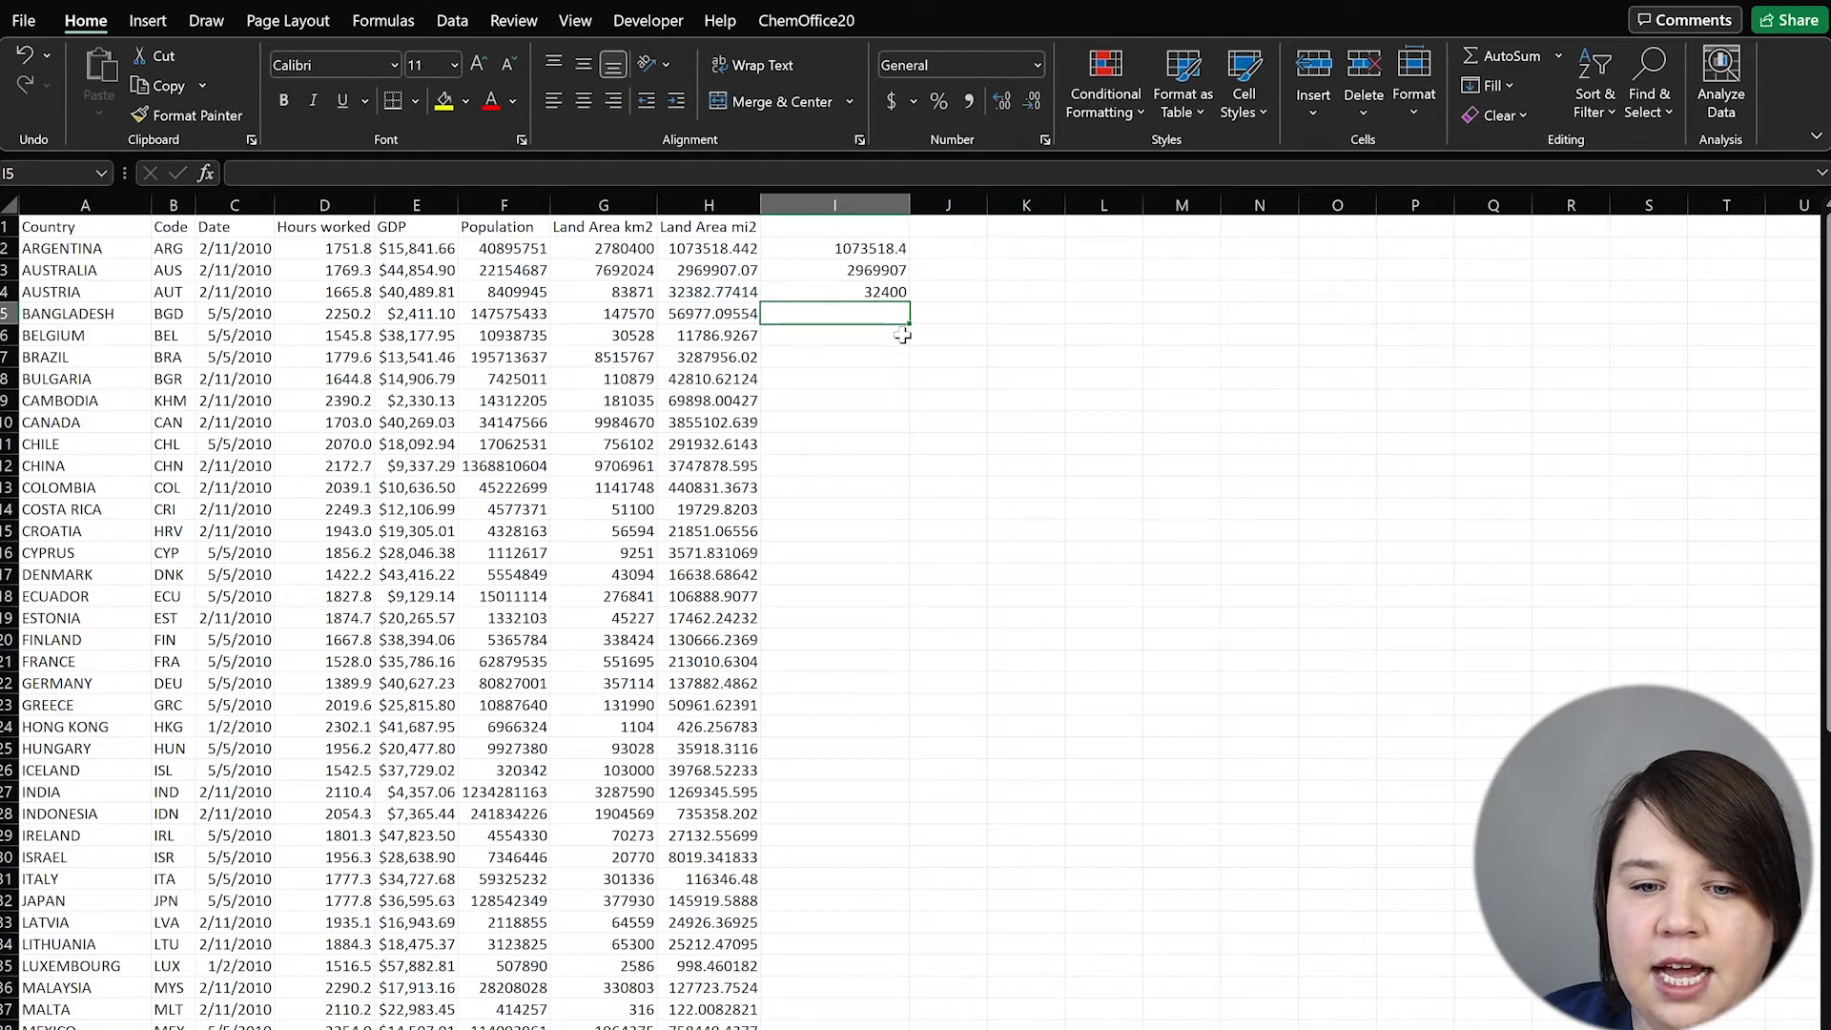
Fill the nearest-hundred ROUND formula from I4 down the rest of the country rows and check the copied formulas
left_click(862, 296)
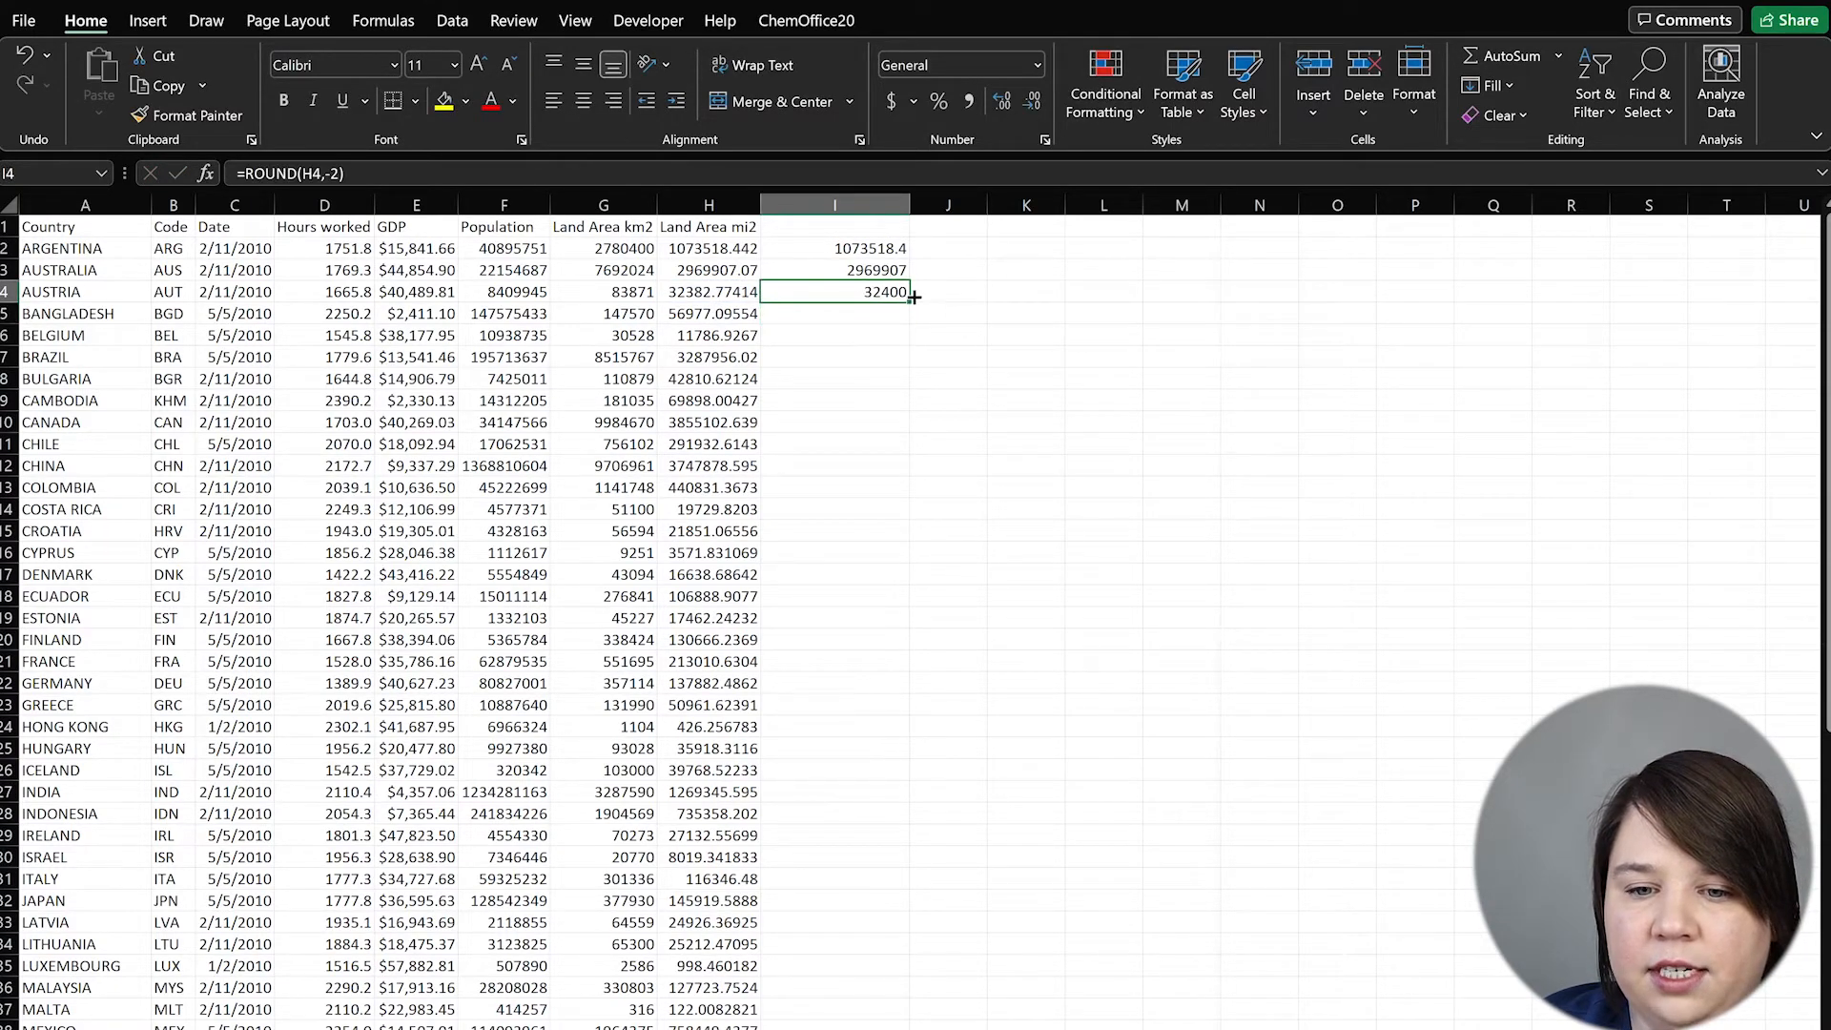
double_click(914, 298)
left_click(856, 577)
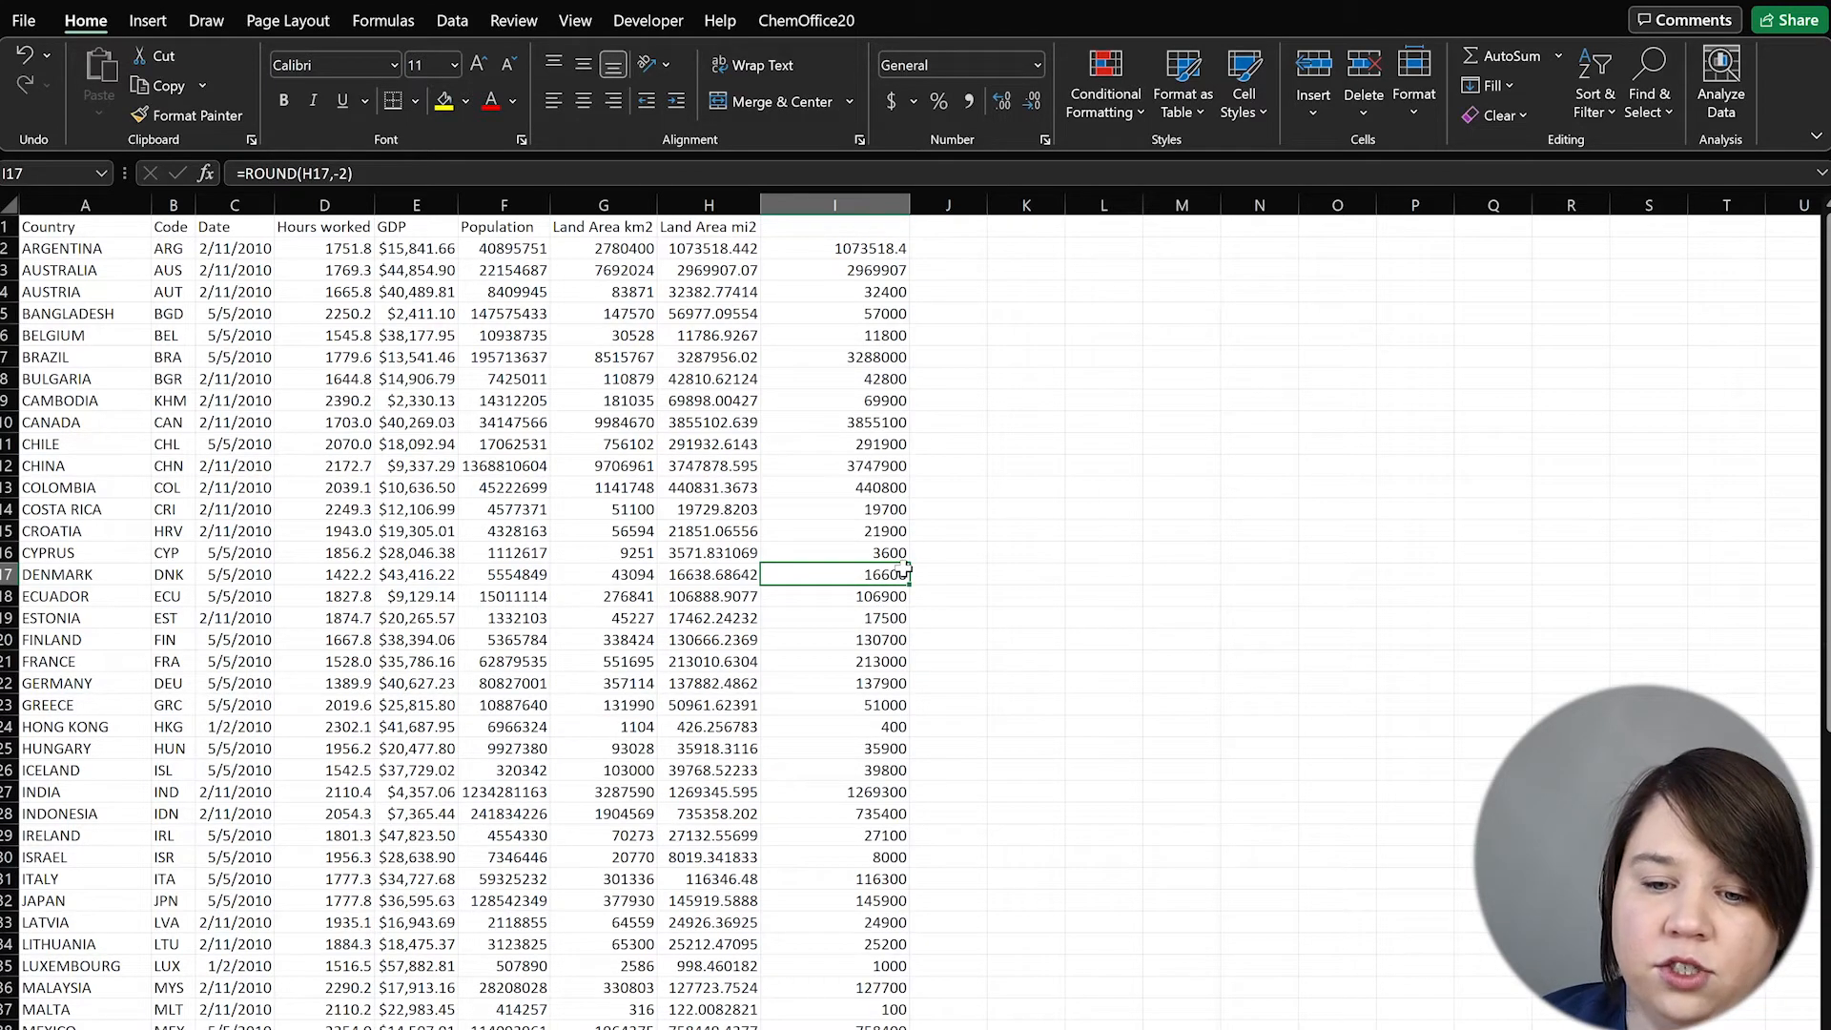
left_click(870, 273)
left_click(878, 313)
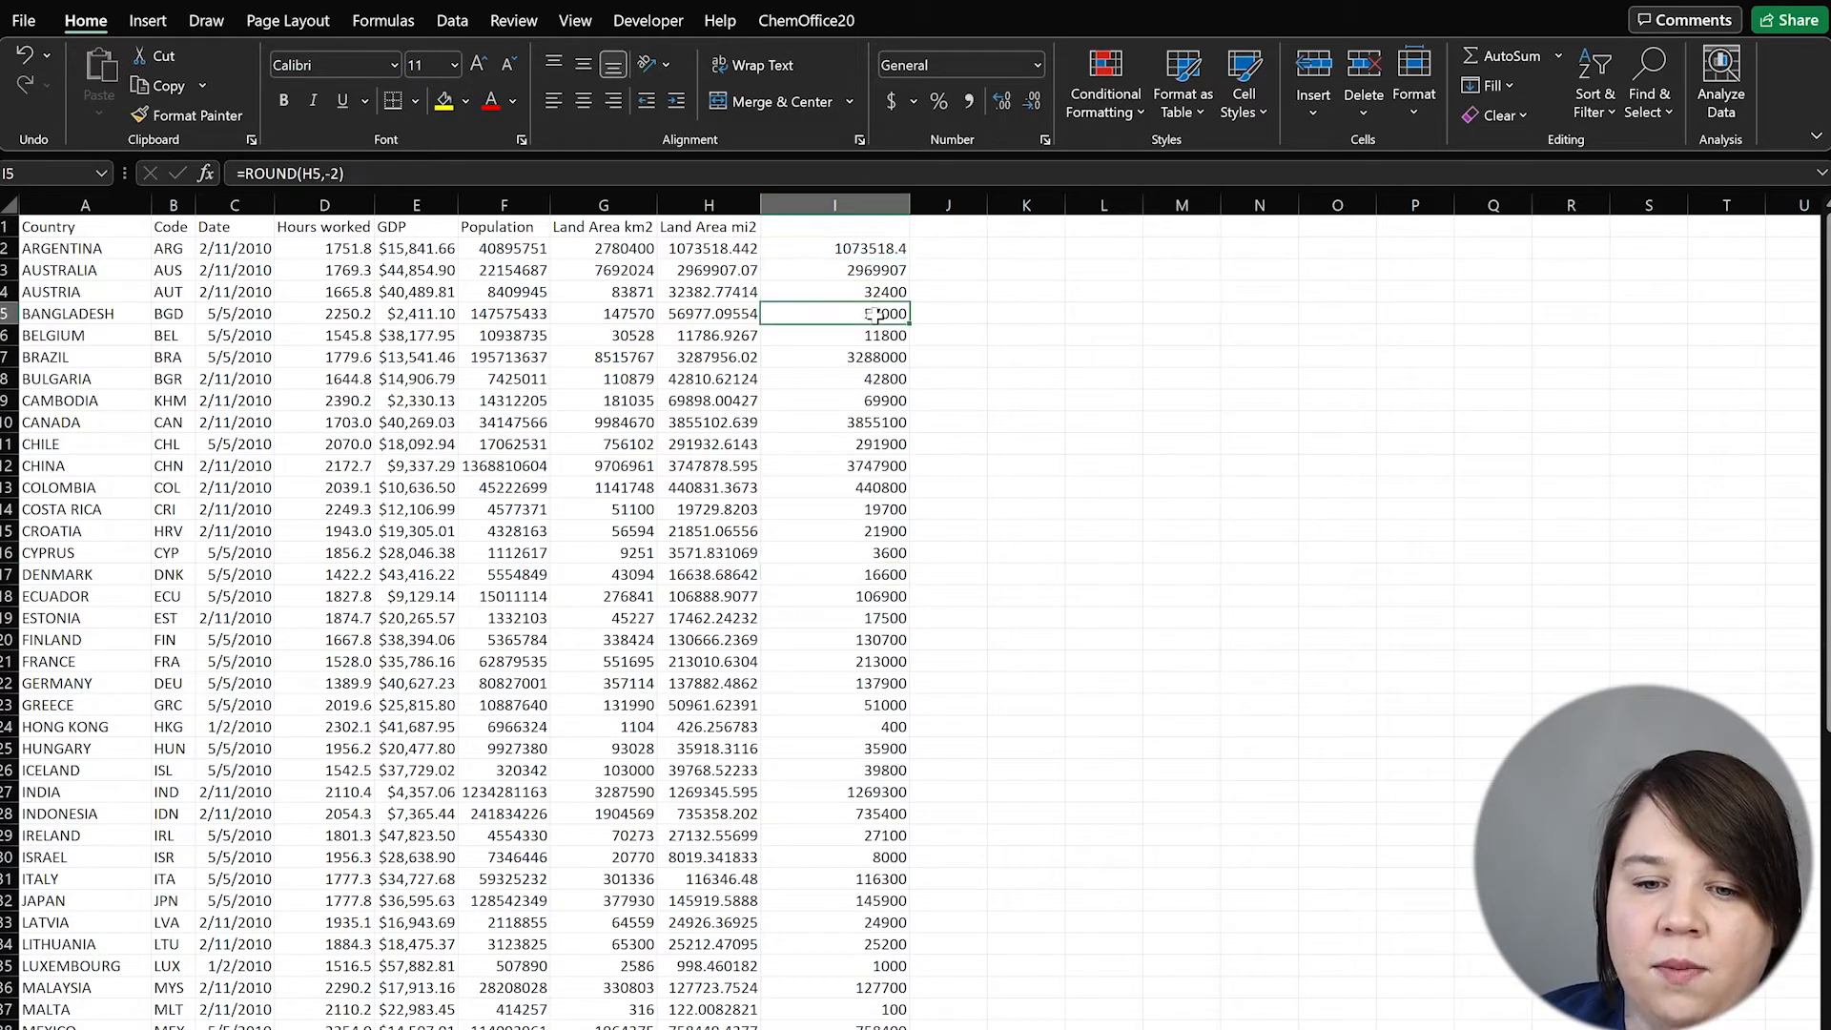
Change Denmark's formula in I17 to =ROUND(H17,-3) and fill it down the rows below
left_click(879, 569)
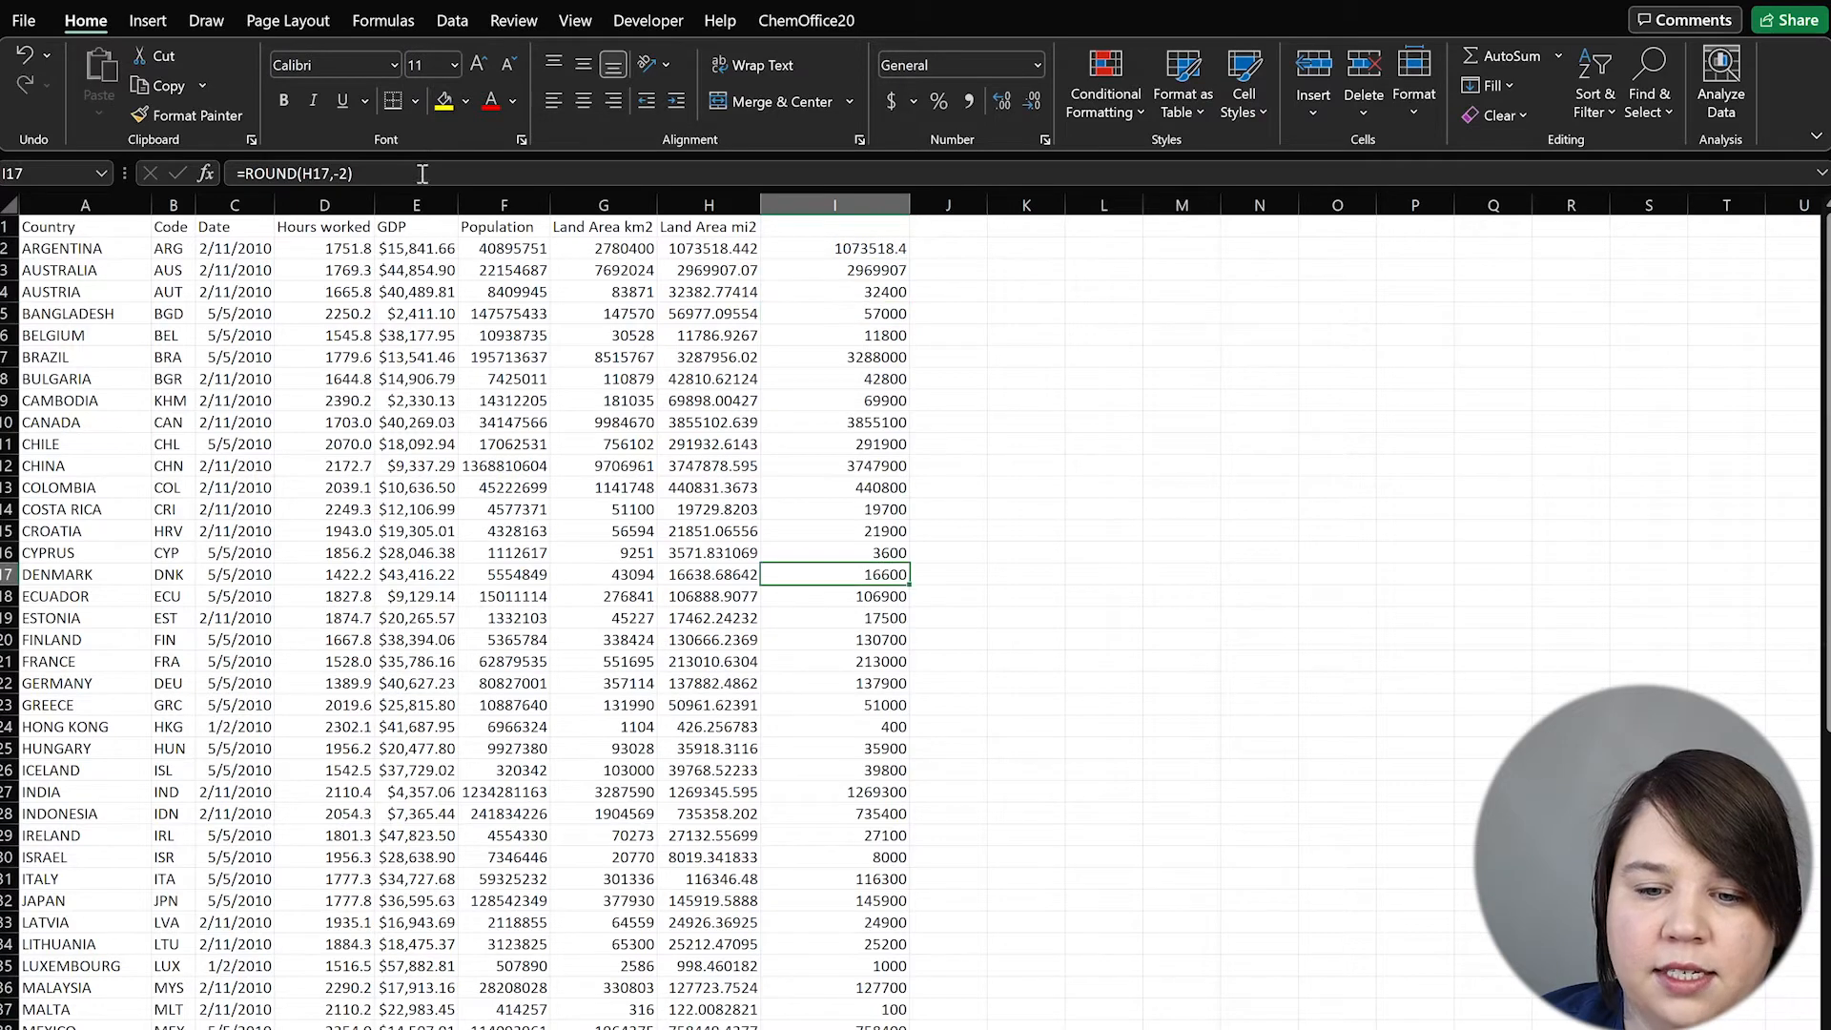
left_click(390, 173)
key("Left")
key("BackSpace")
type("3")
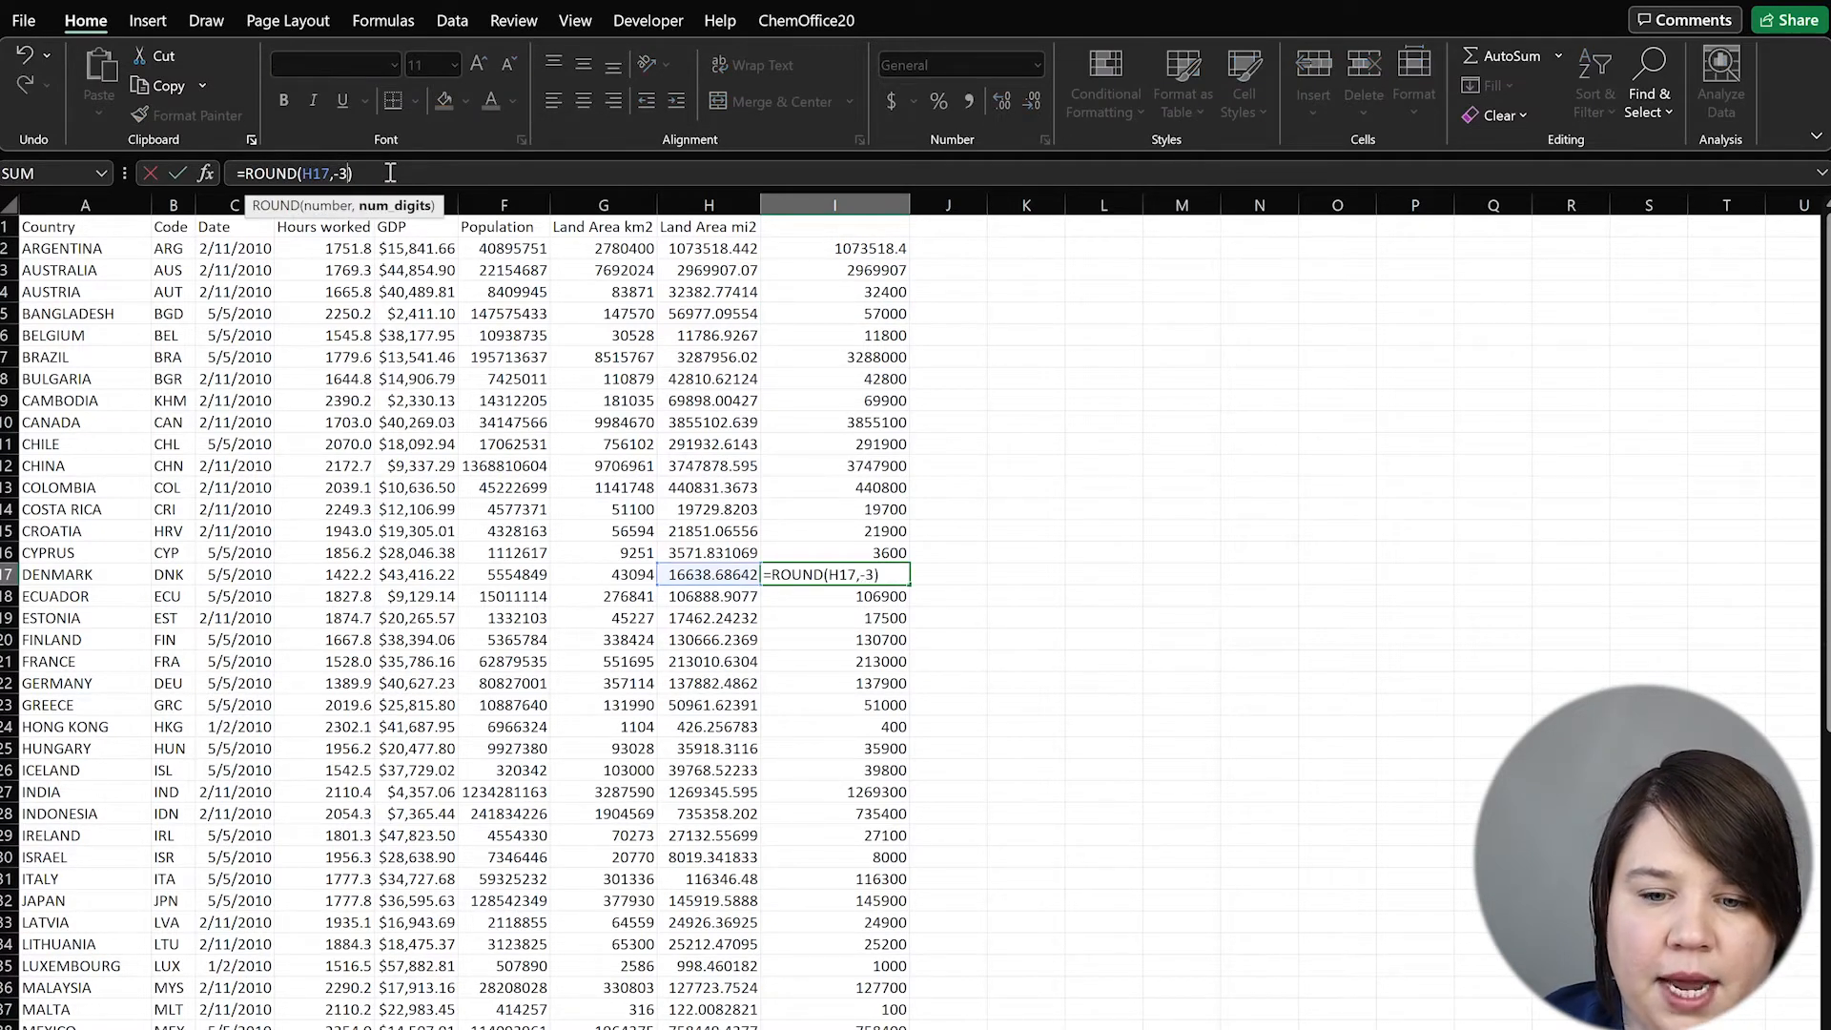
key("Return")
left_click(1545, 705)
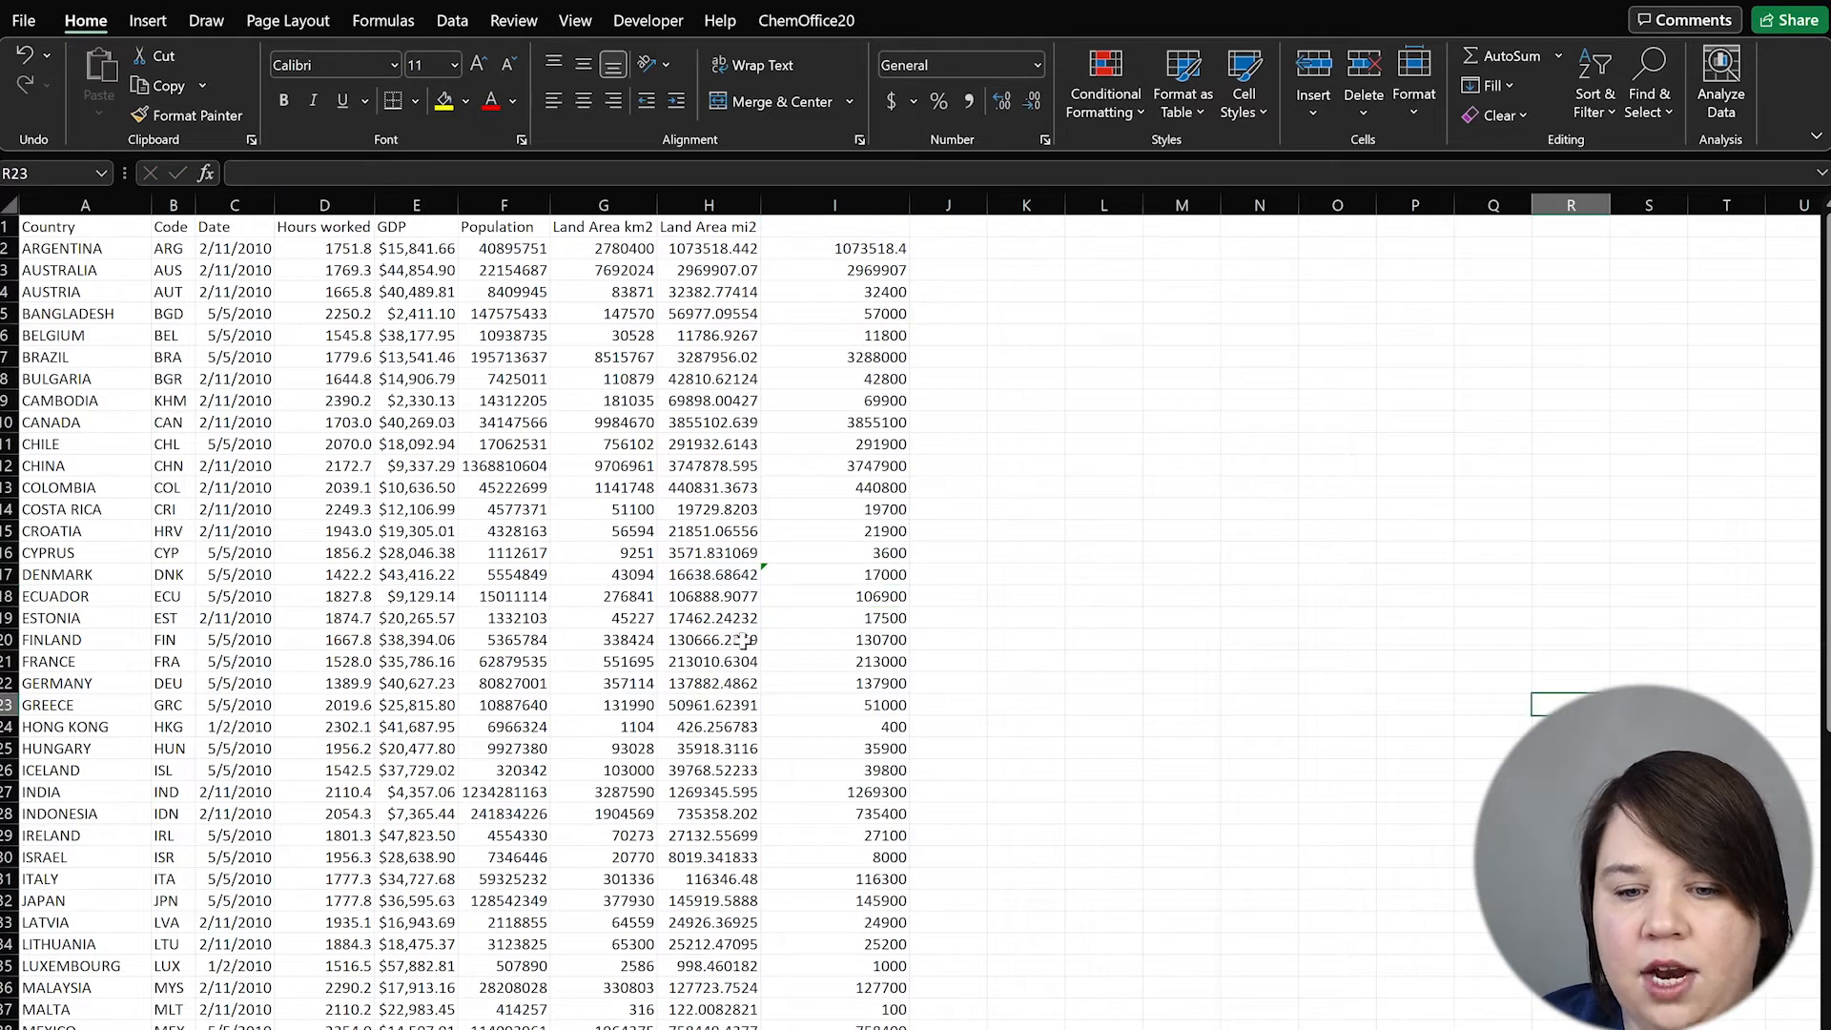
left_click(867, 572)
double_click(911, 580)
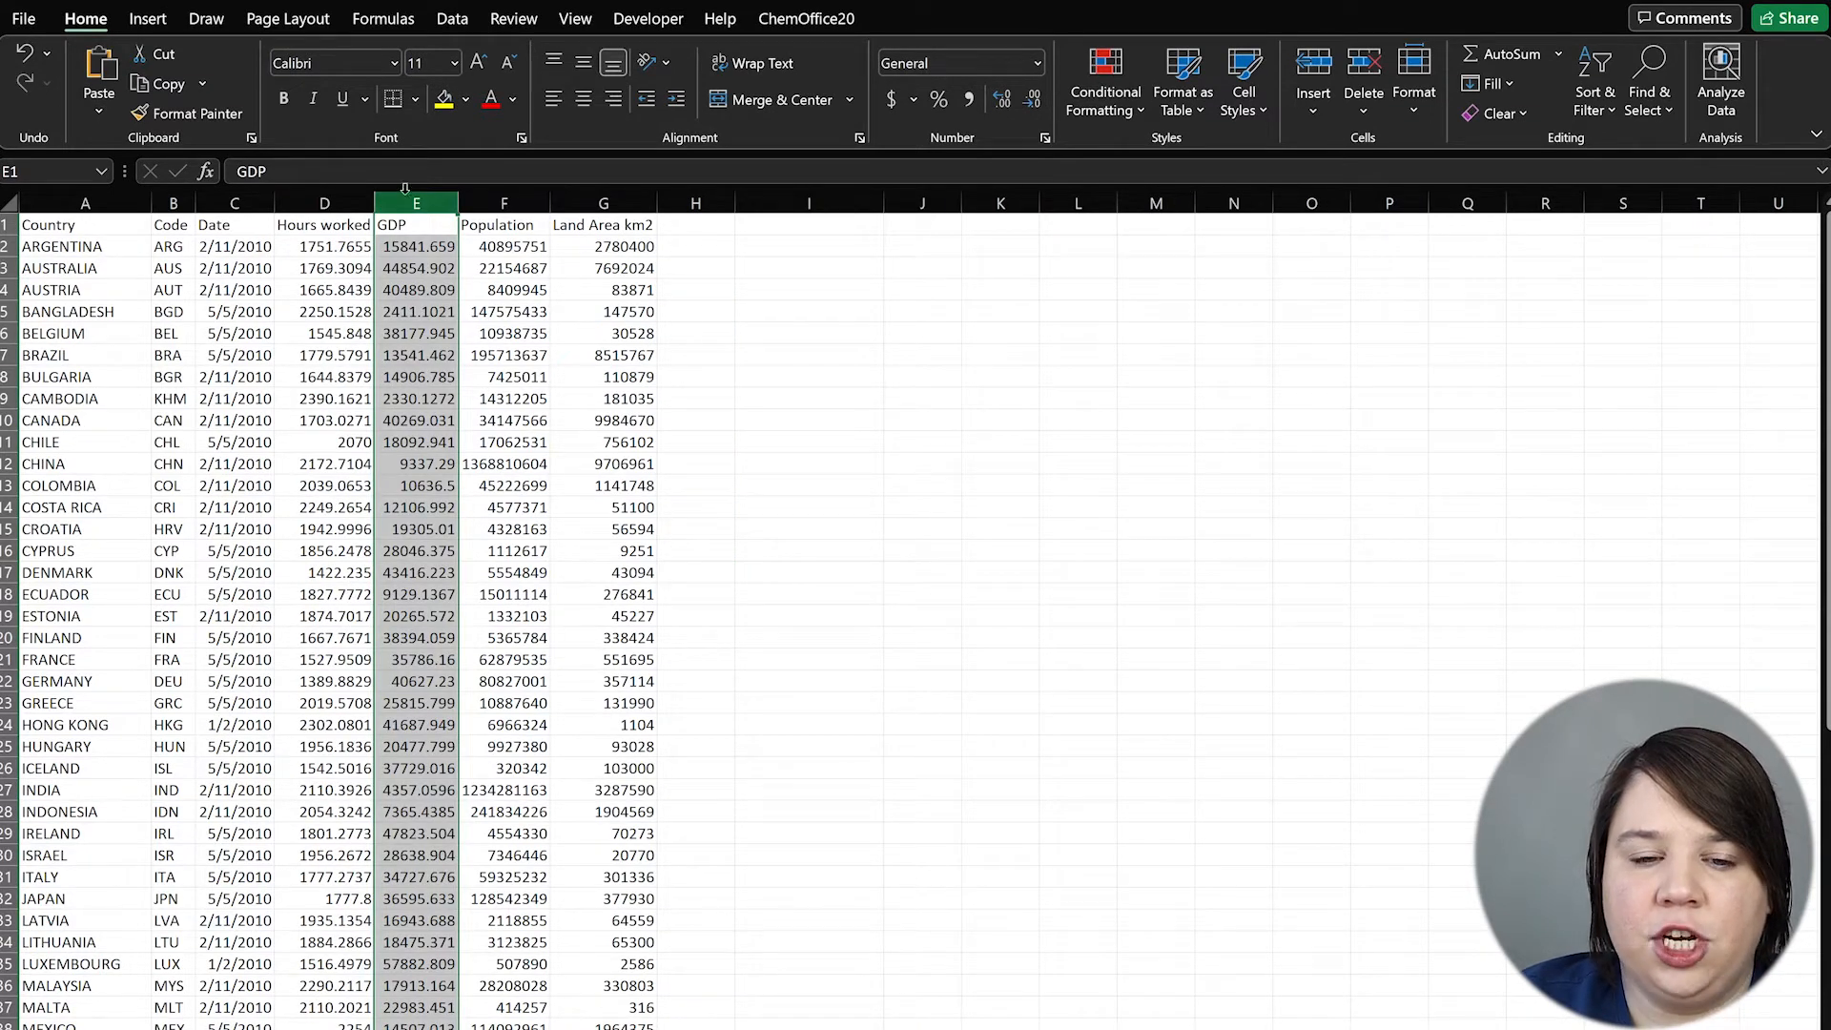
Format all GDP values from E2 down to the end of the column as Currency
left_click(410, 248)
key("ctrl+shift+Down")
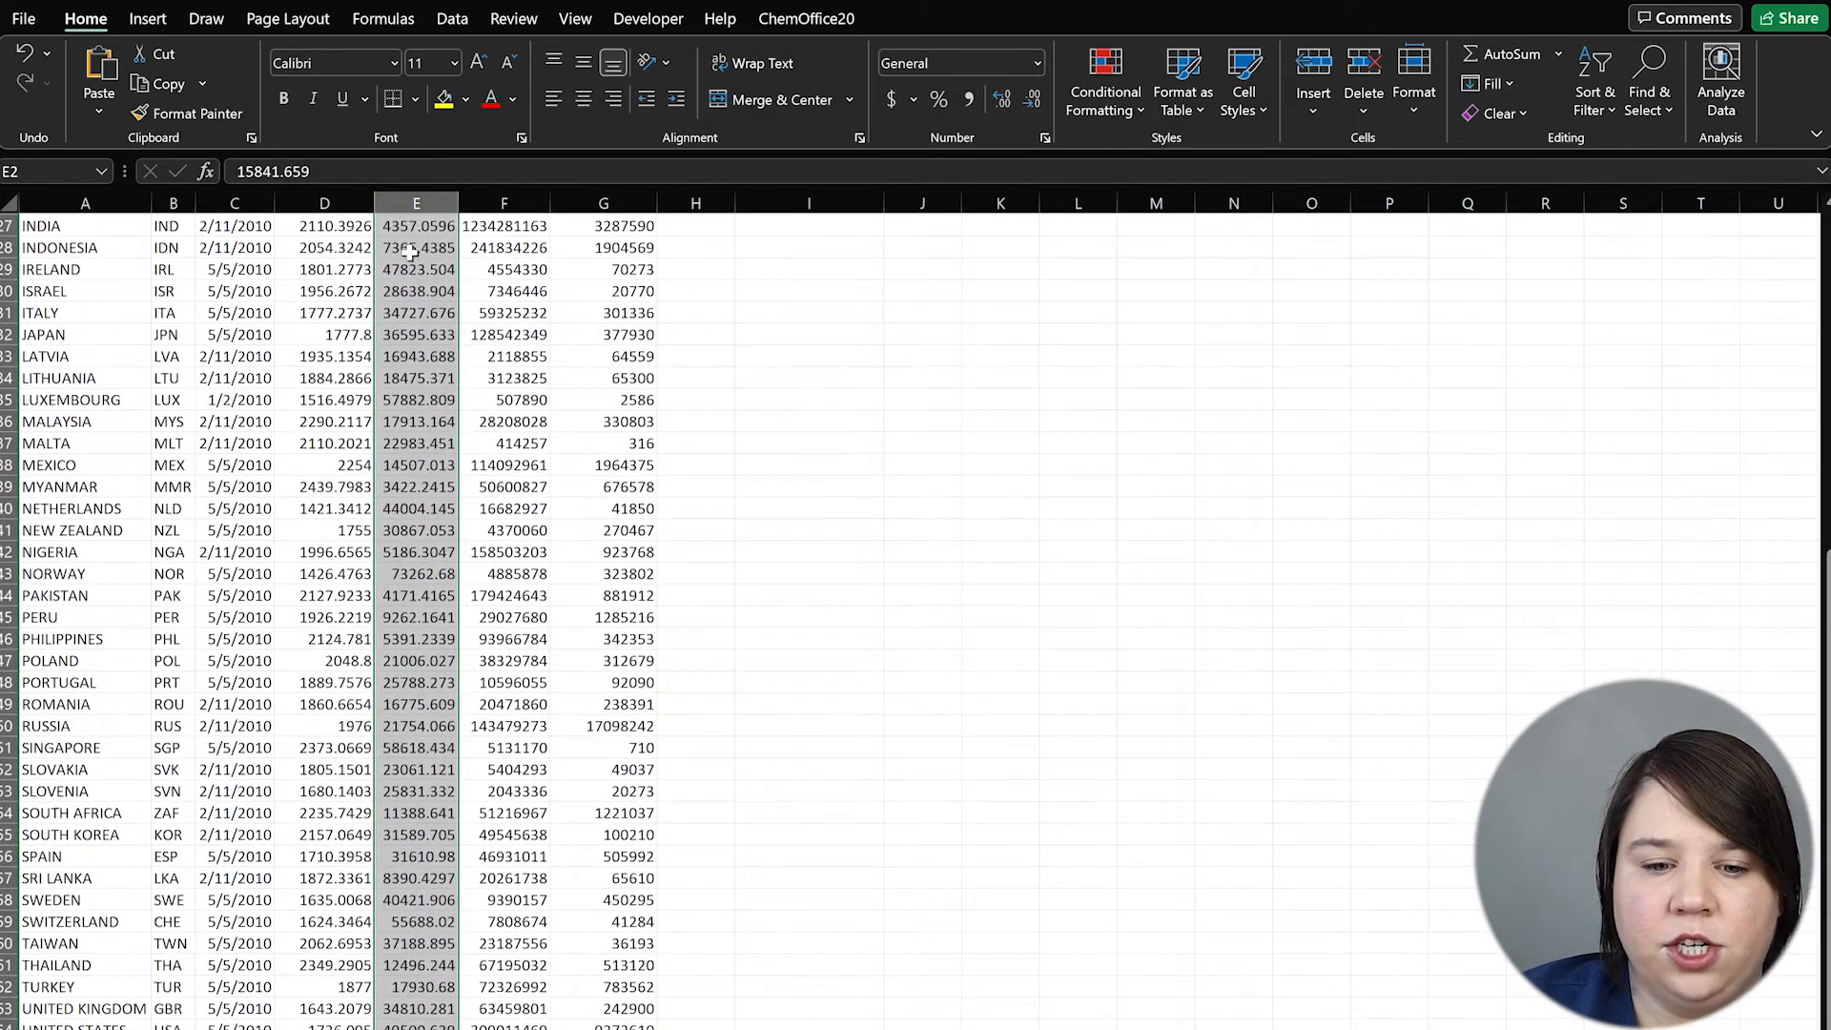
left_click_drag(1821, 599, 1823, 229)
left_click(1038, 63)
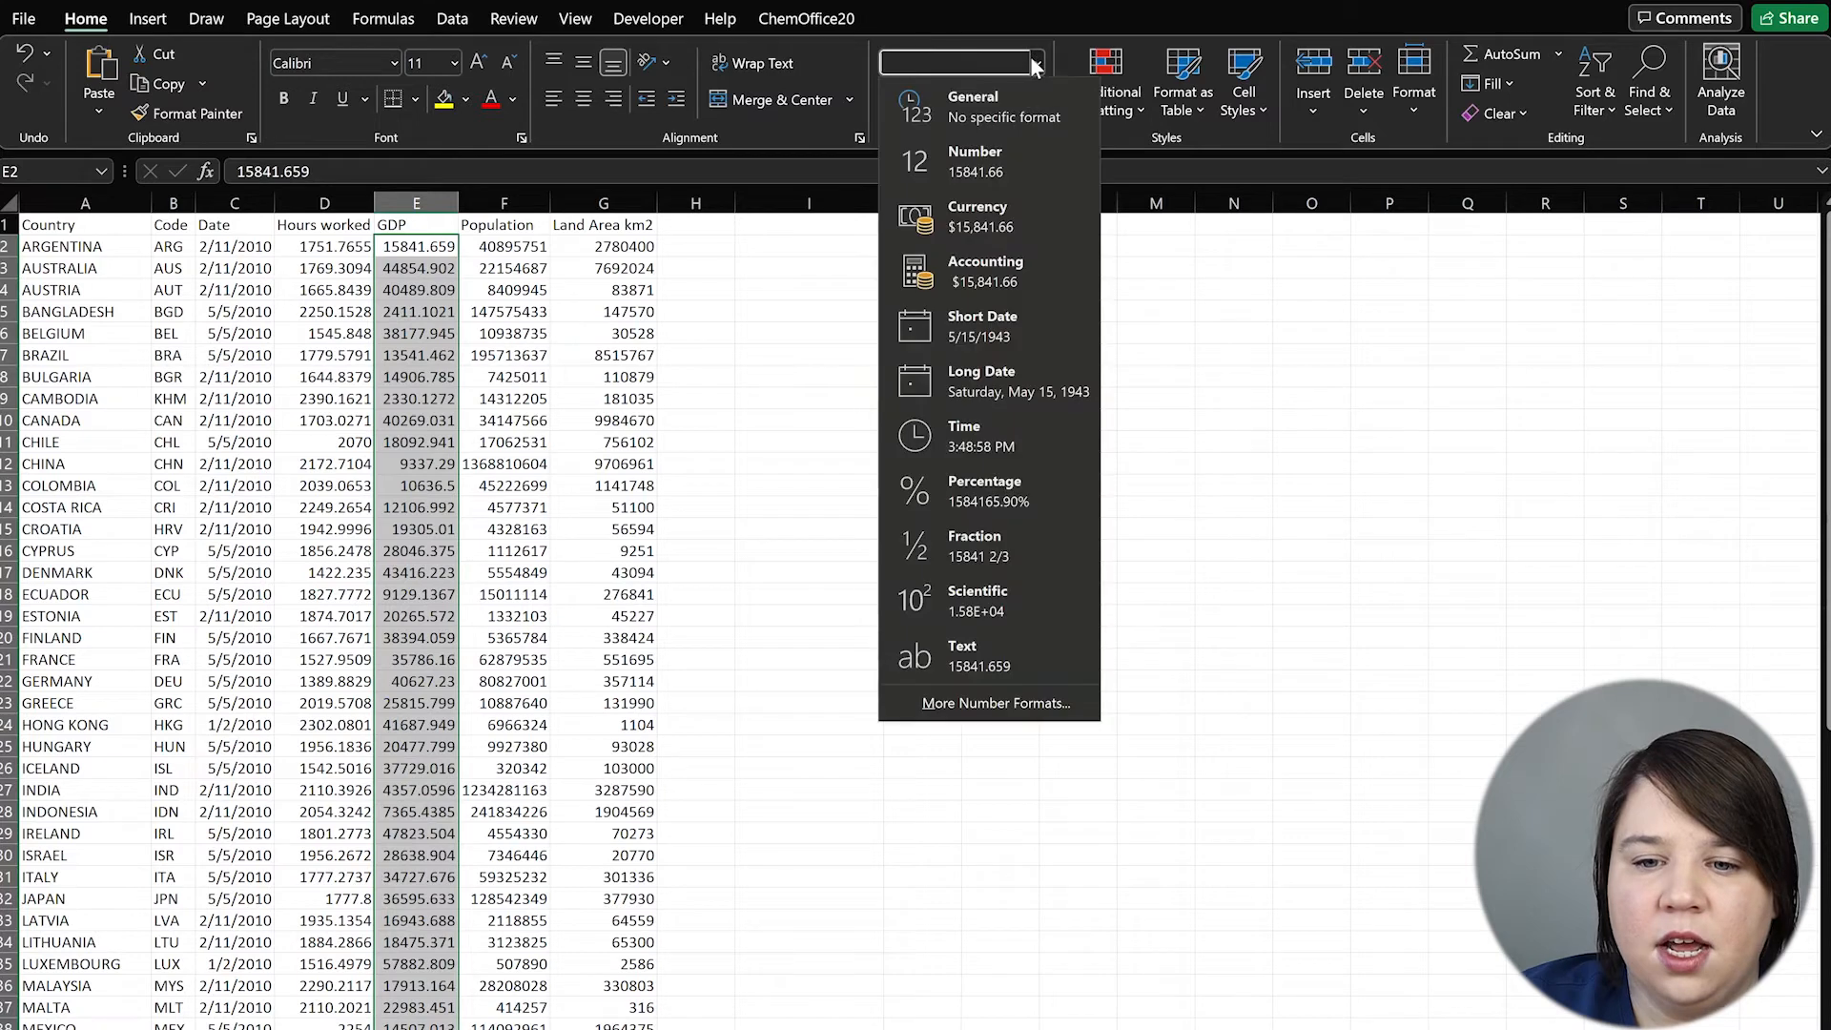
left_click(1019, 211)
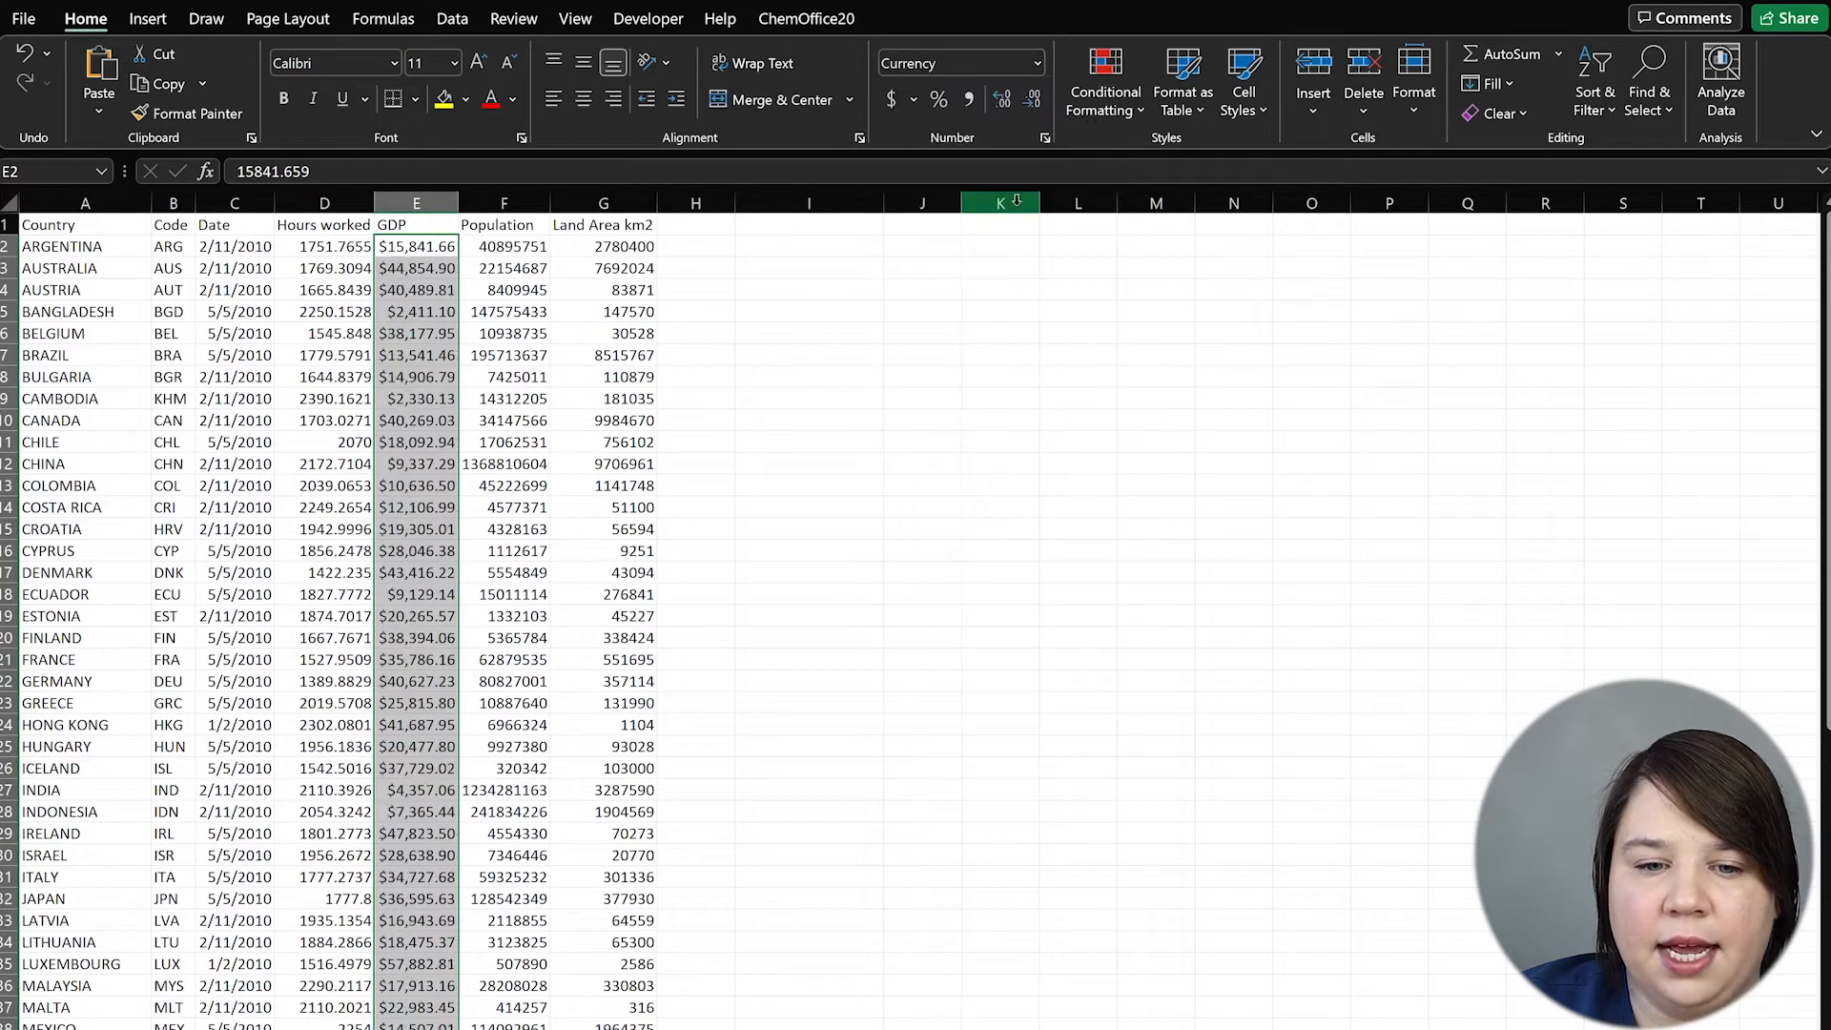
left_click(925, 421)
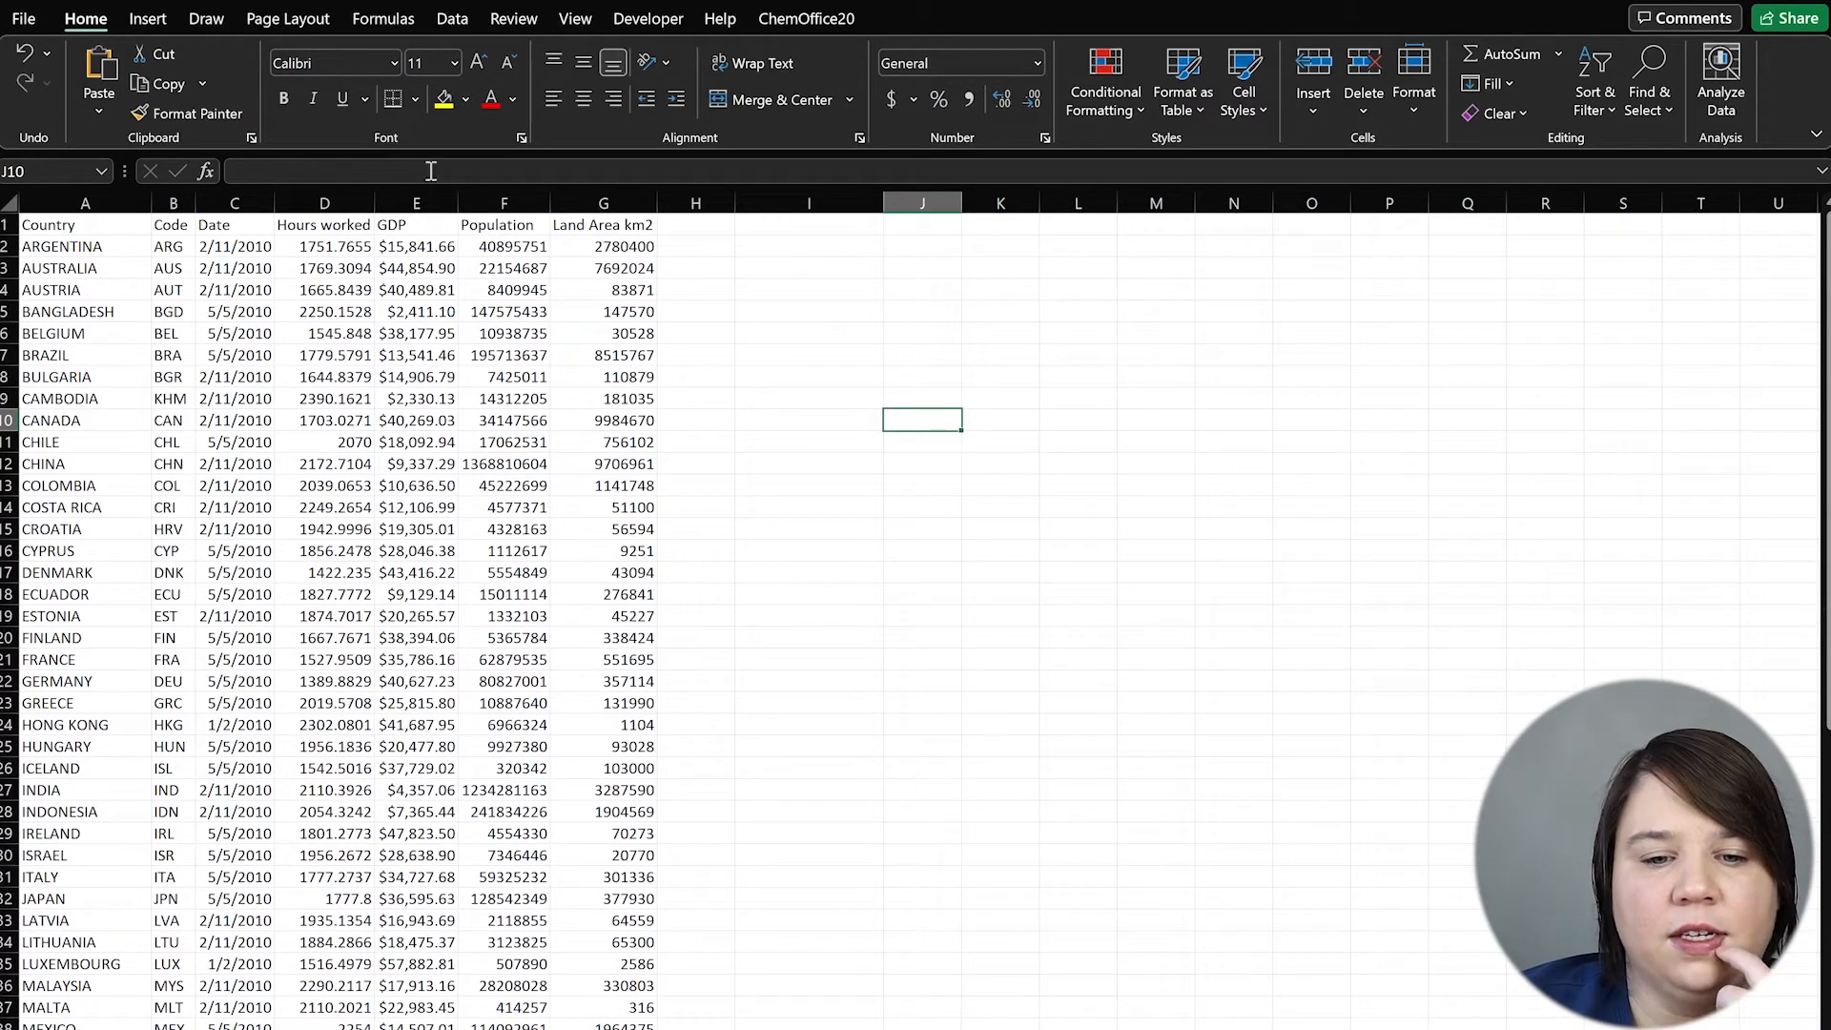
left_click(717, 250)
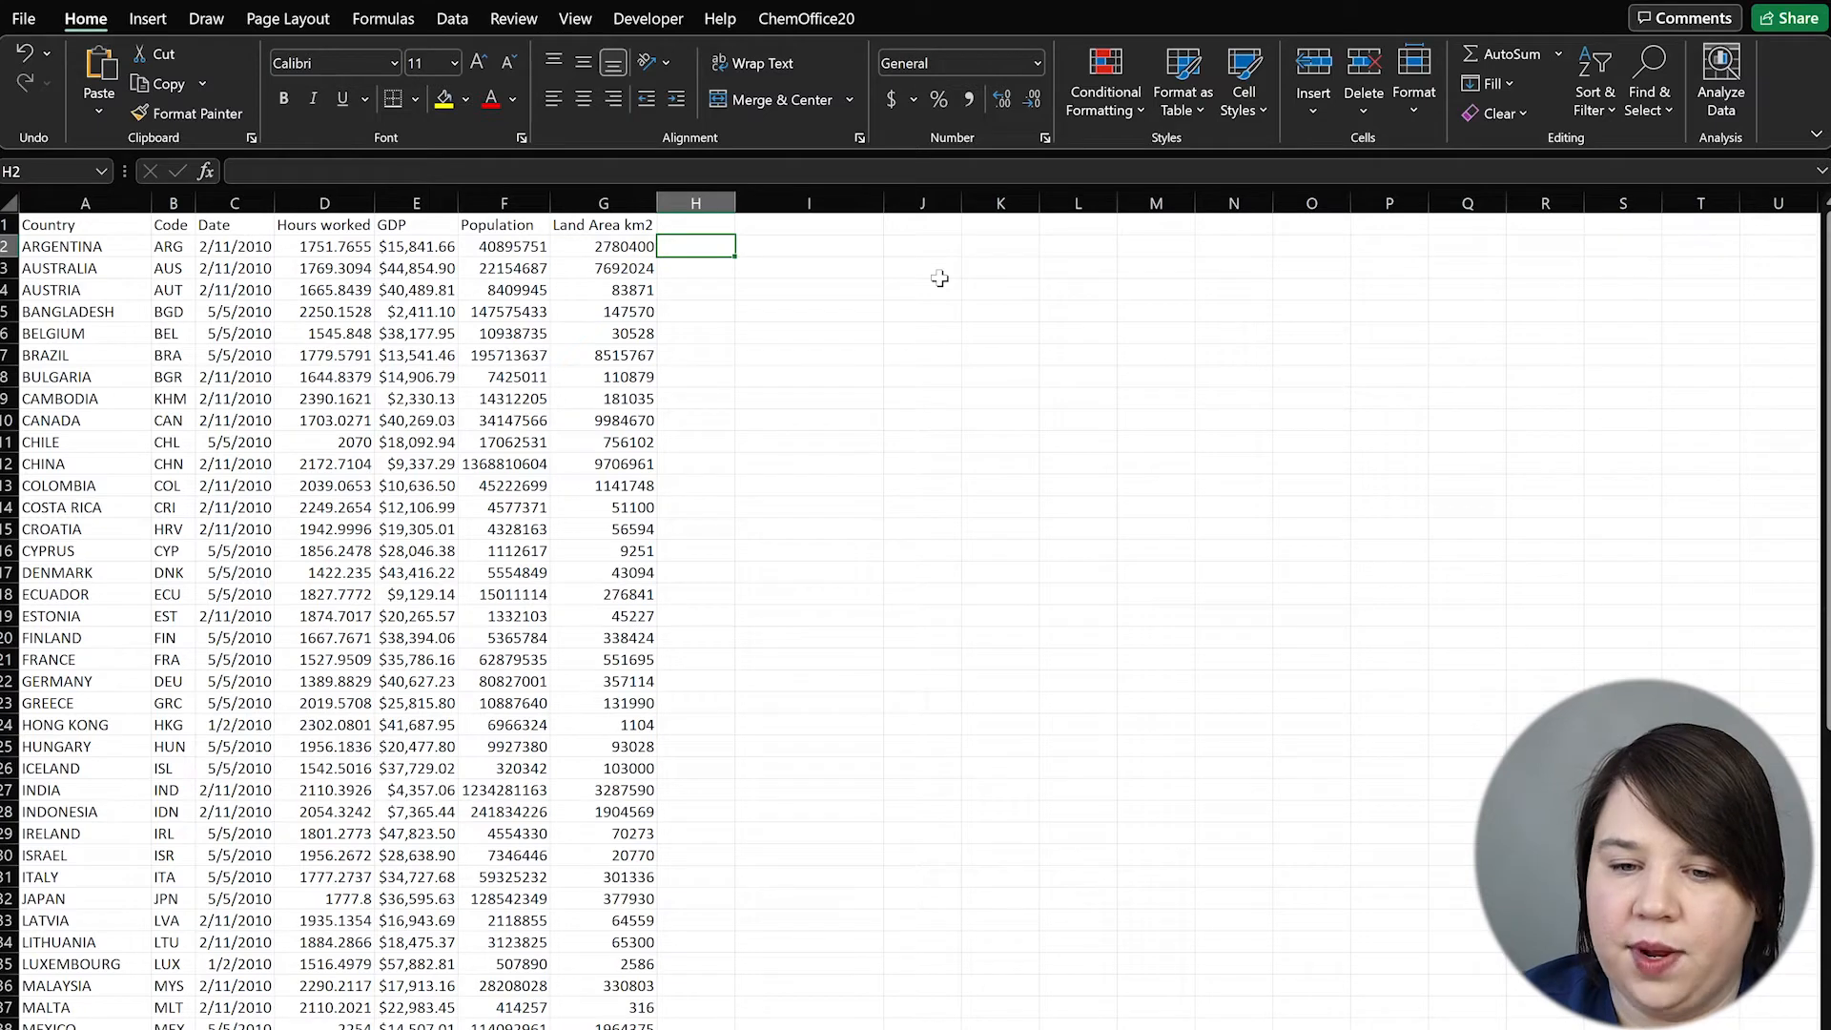
left_click(591, 203)
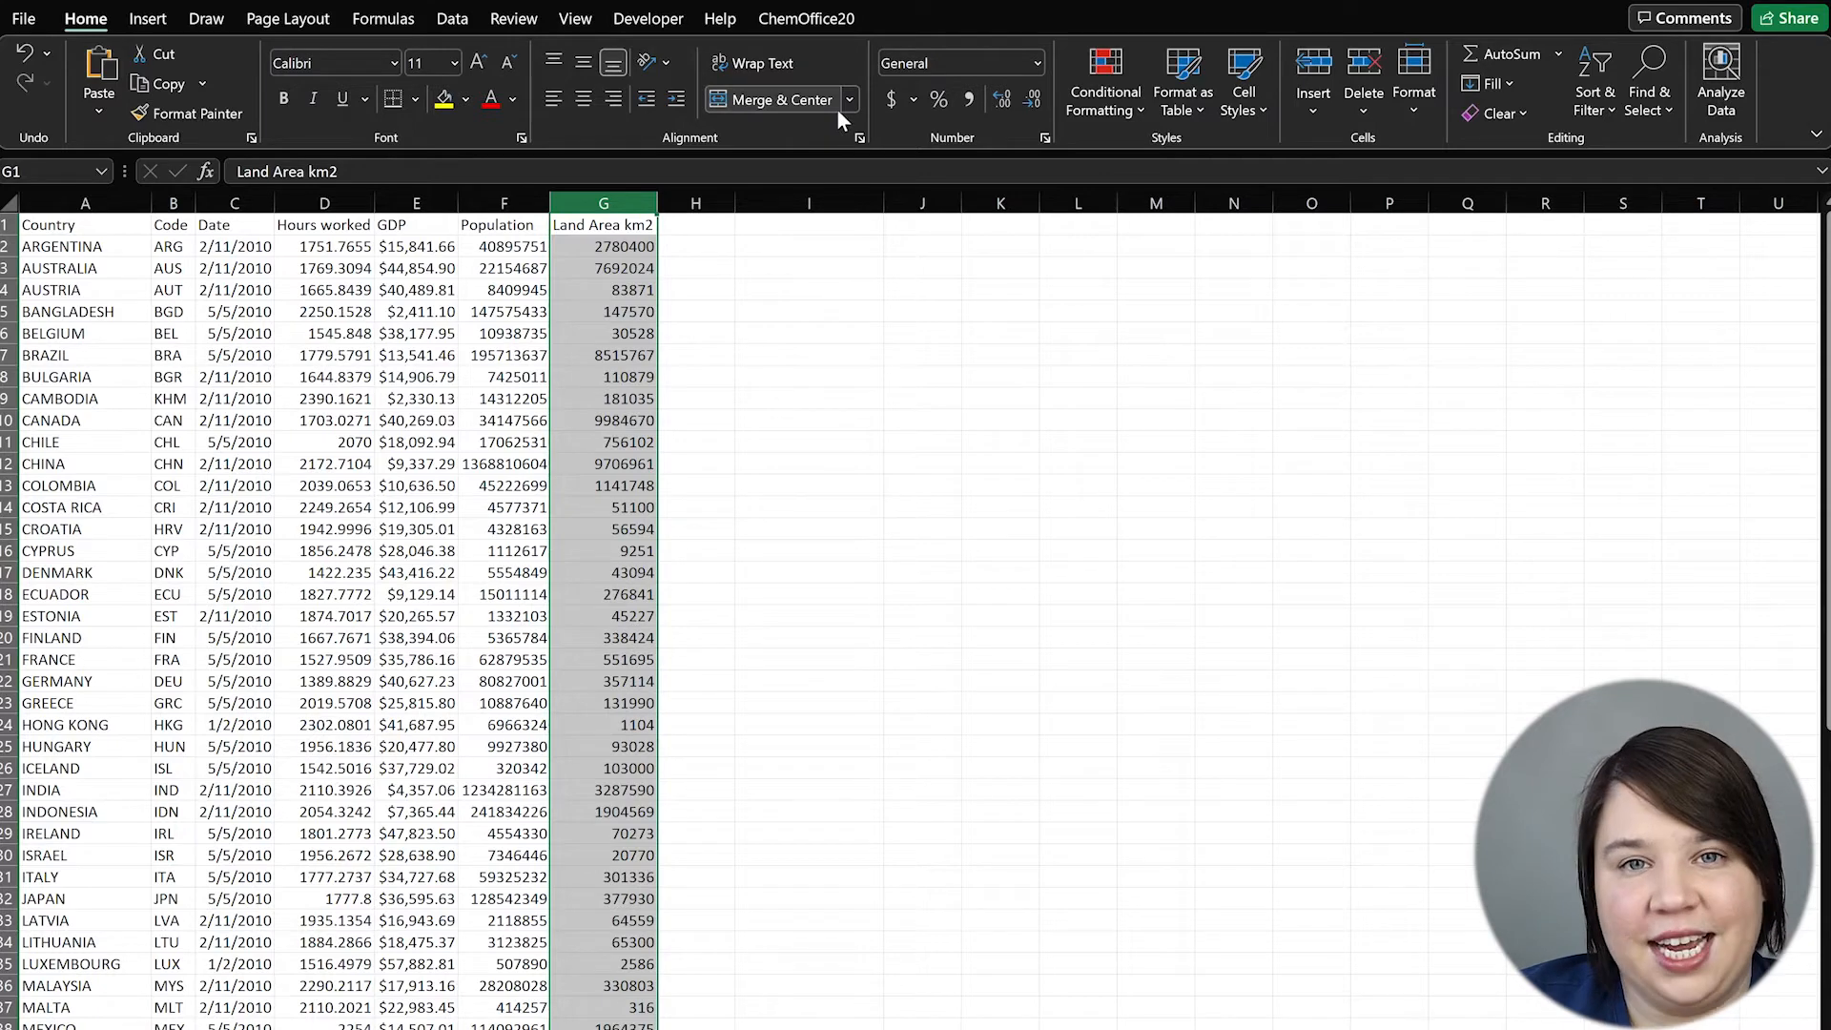
left_click(1155, 593)
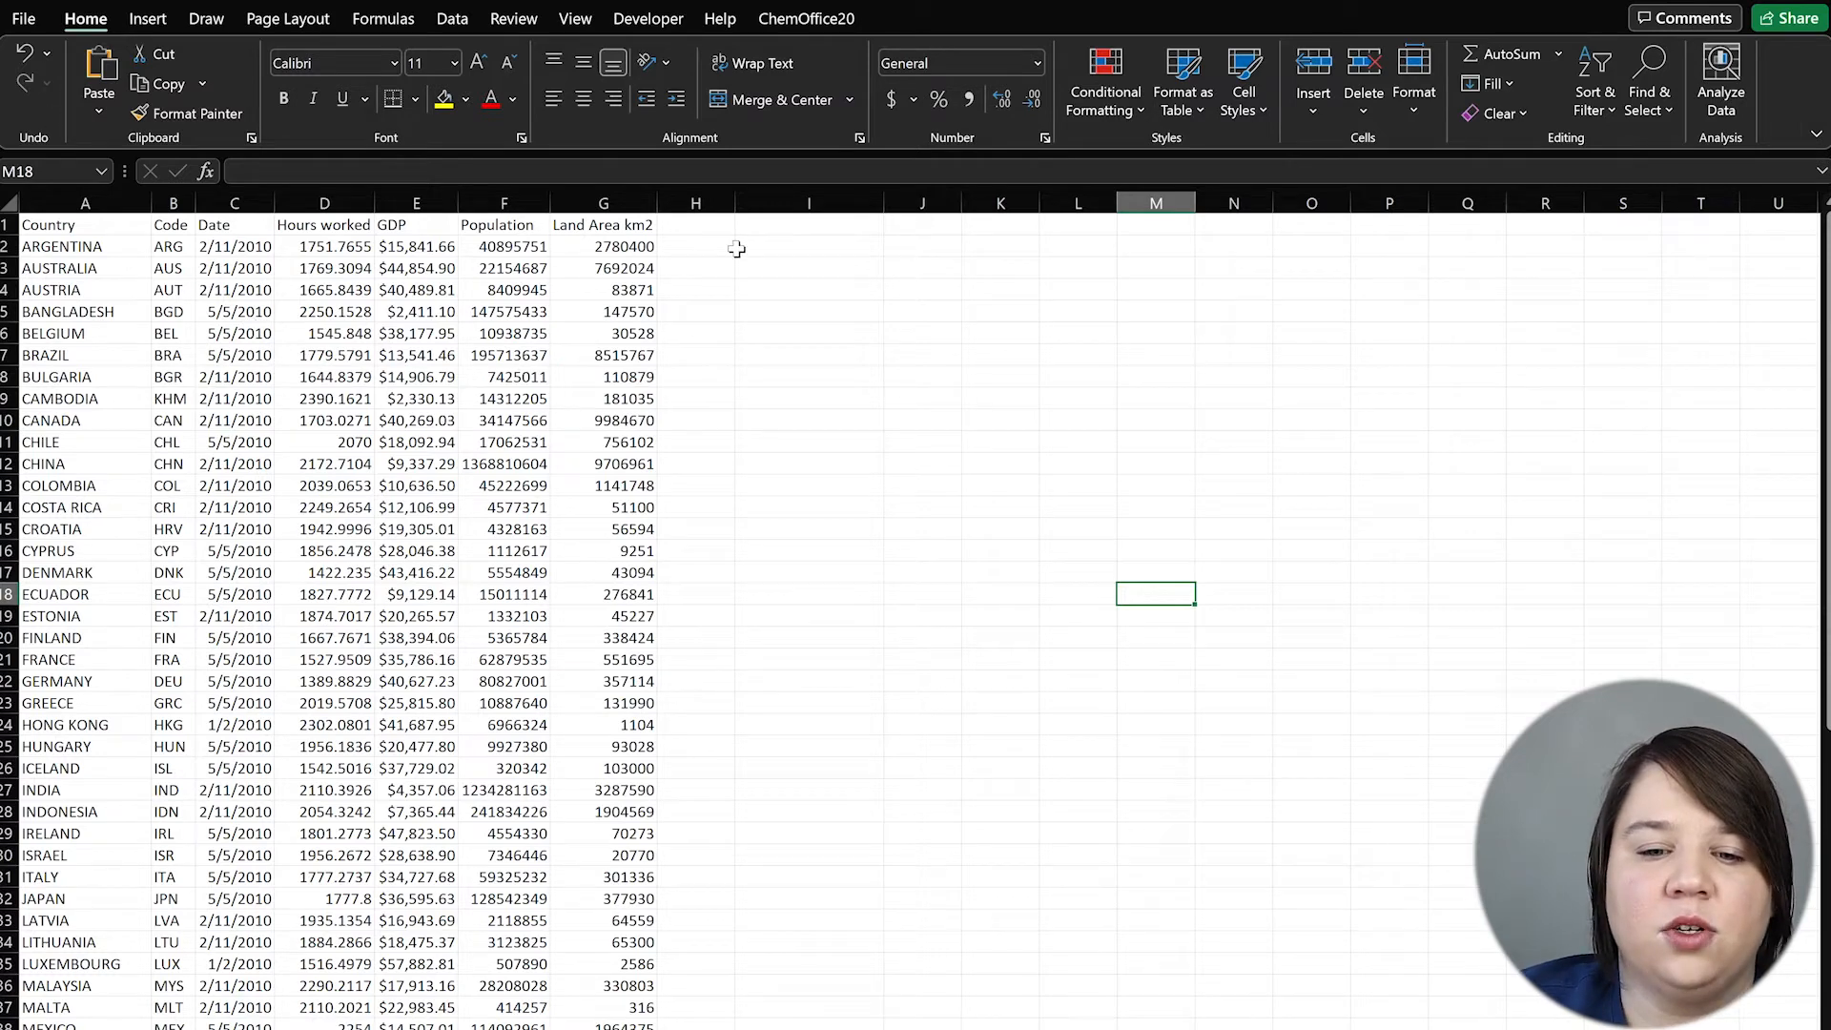
Enter =CONVERT(G2,"km2","mi^2") in cell H2 to convert Argentina's land area to square miles
left_click(684, 251)
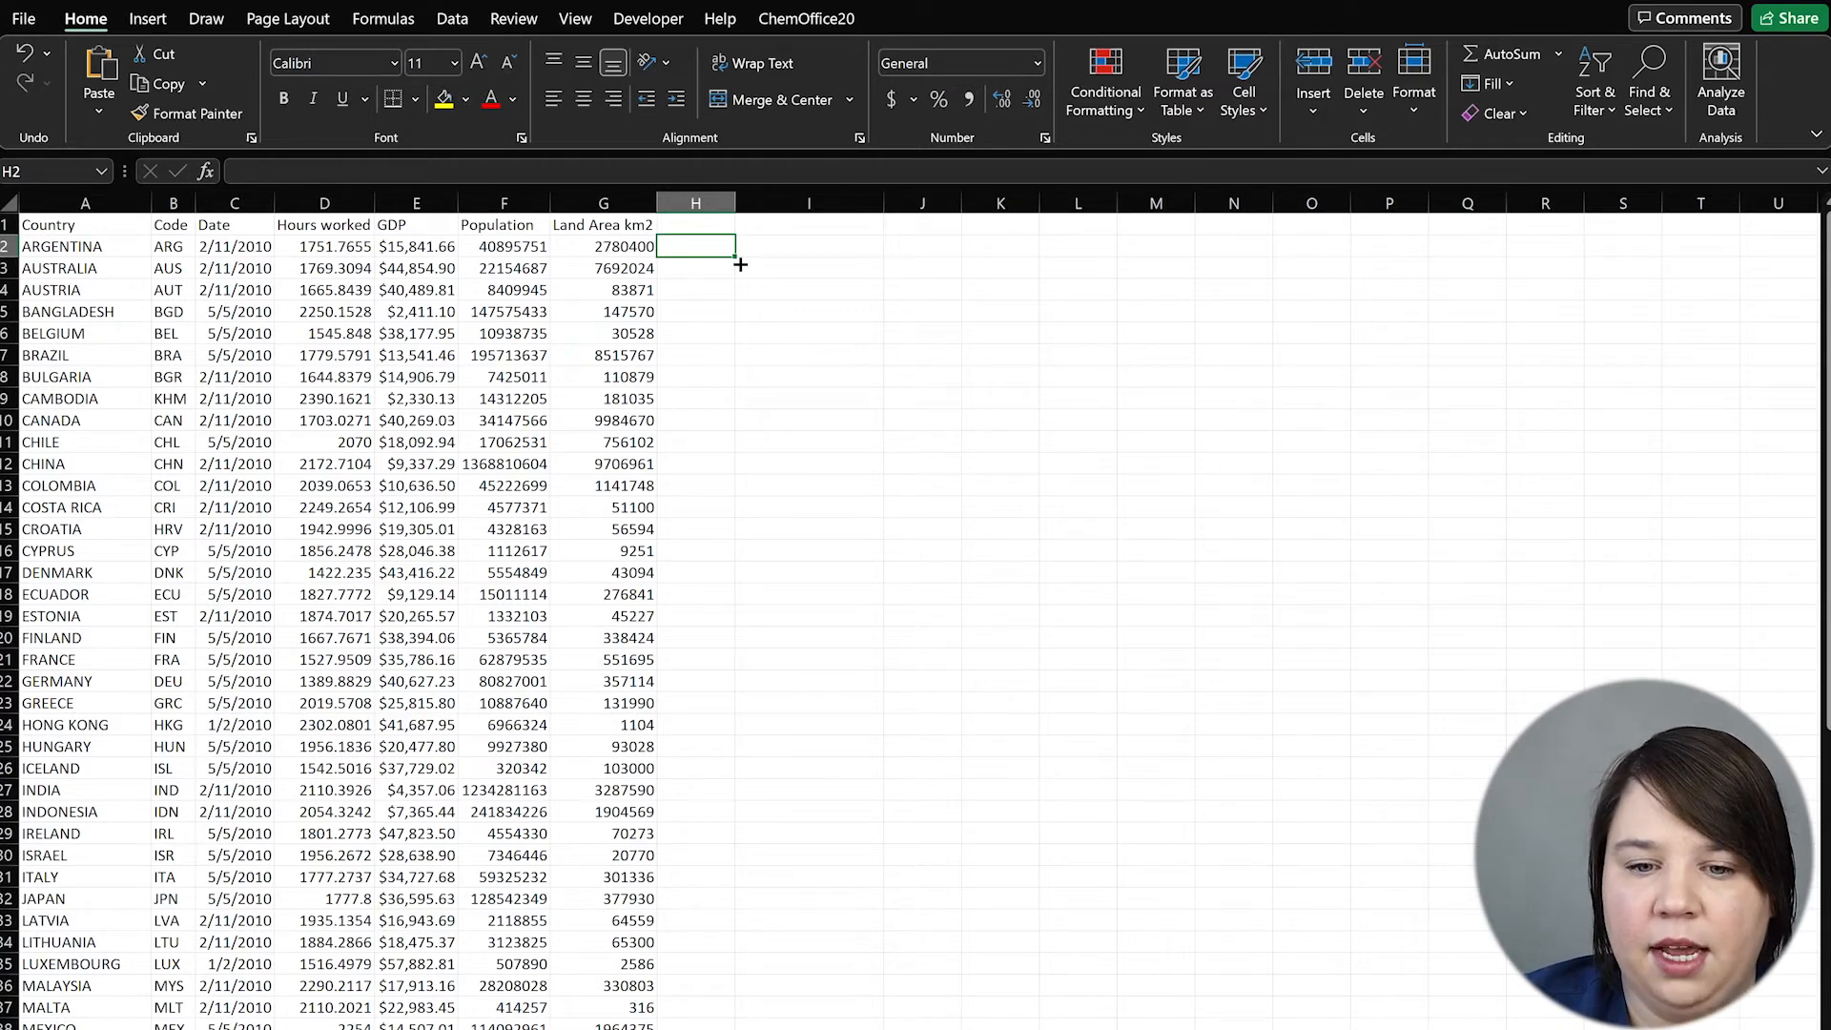
type("=CONVERT")
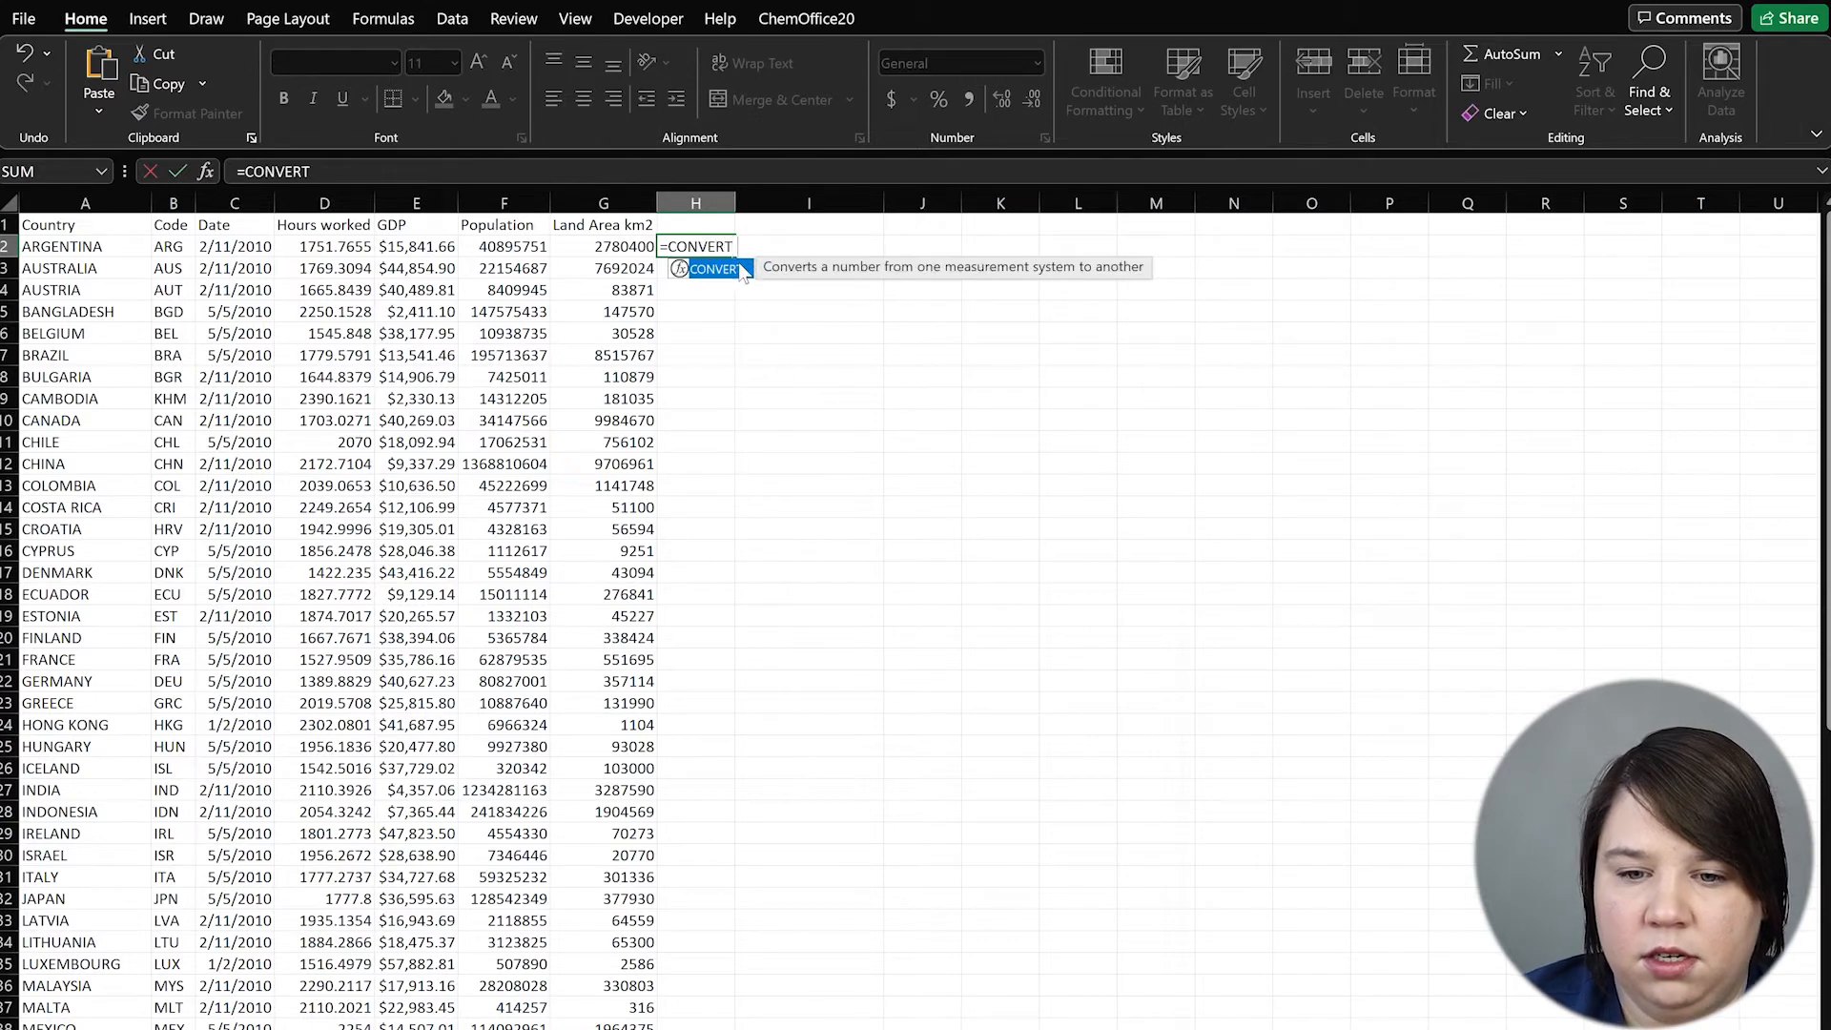
double_click(741, 269)
left_click(602, 244)
type(",")
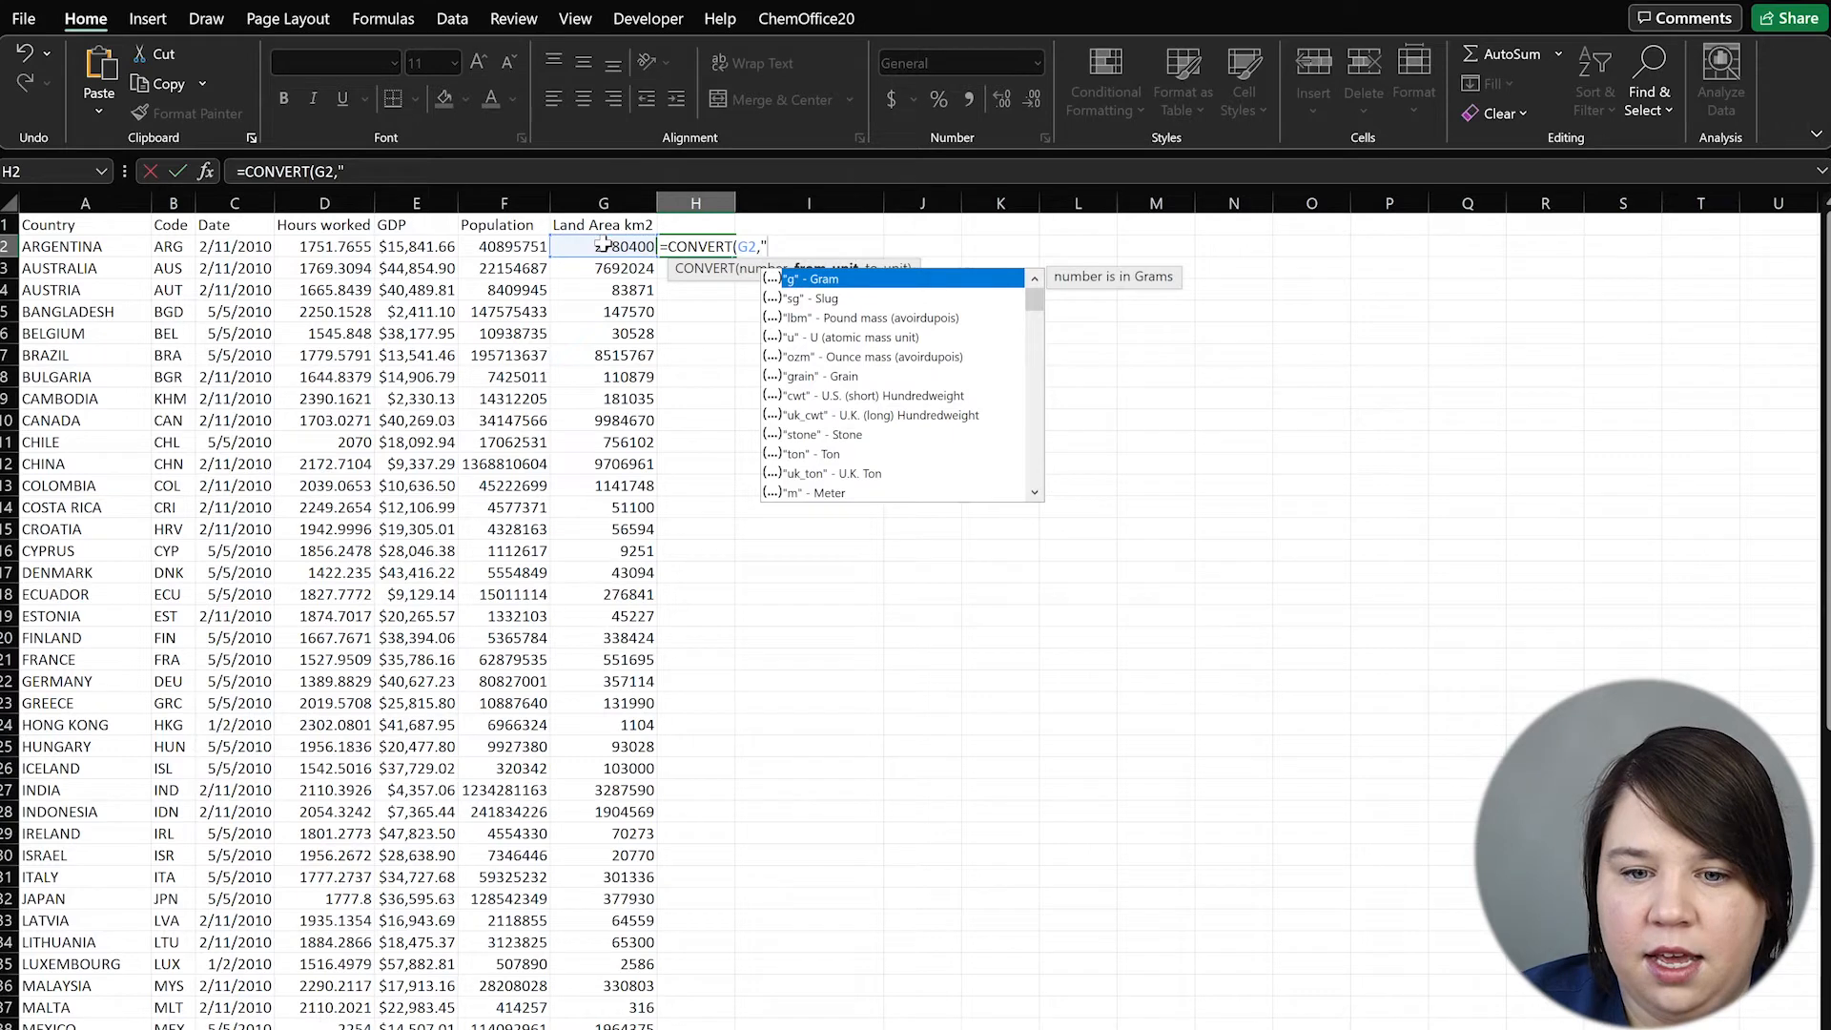
type("\"km2")
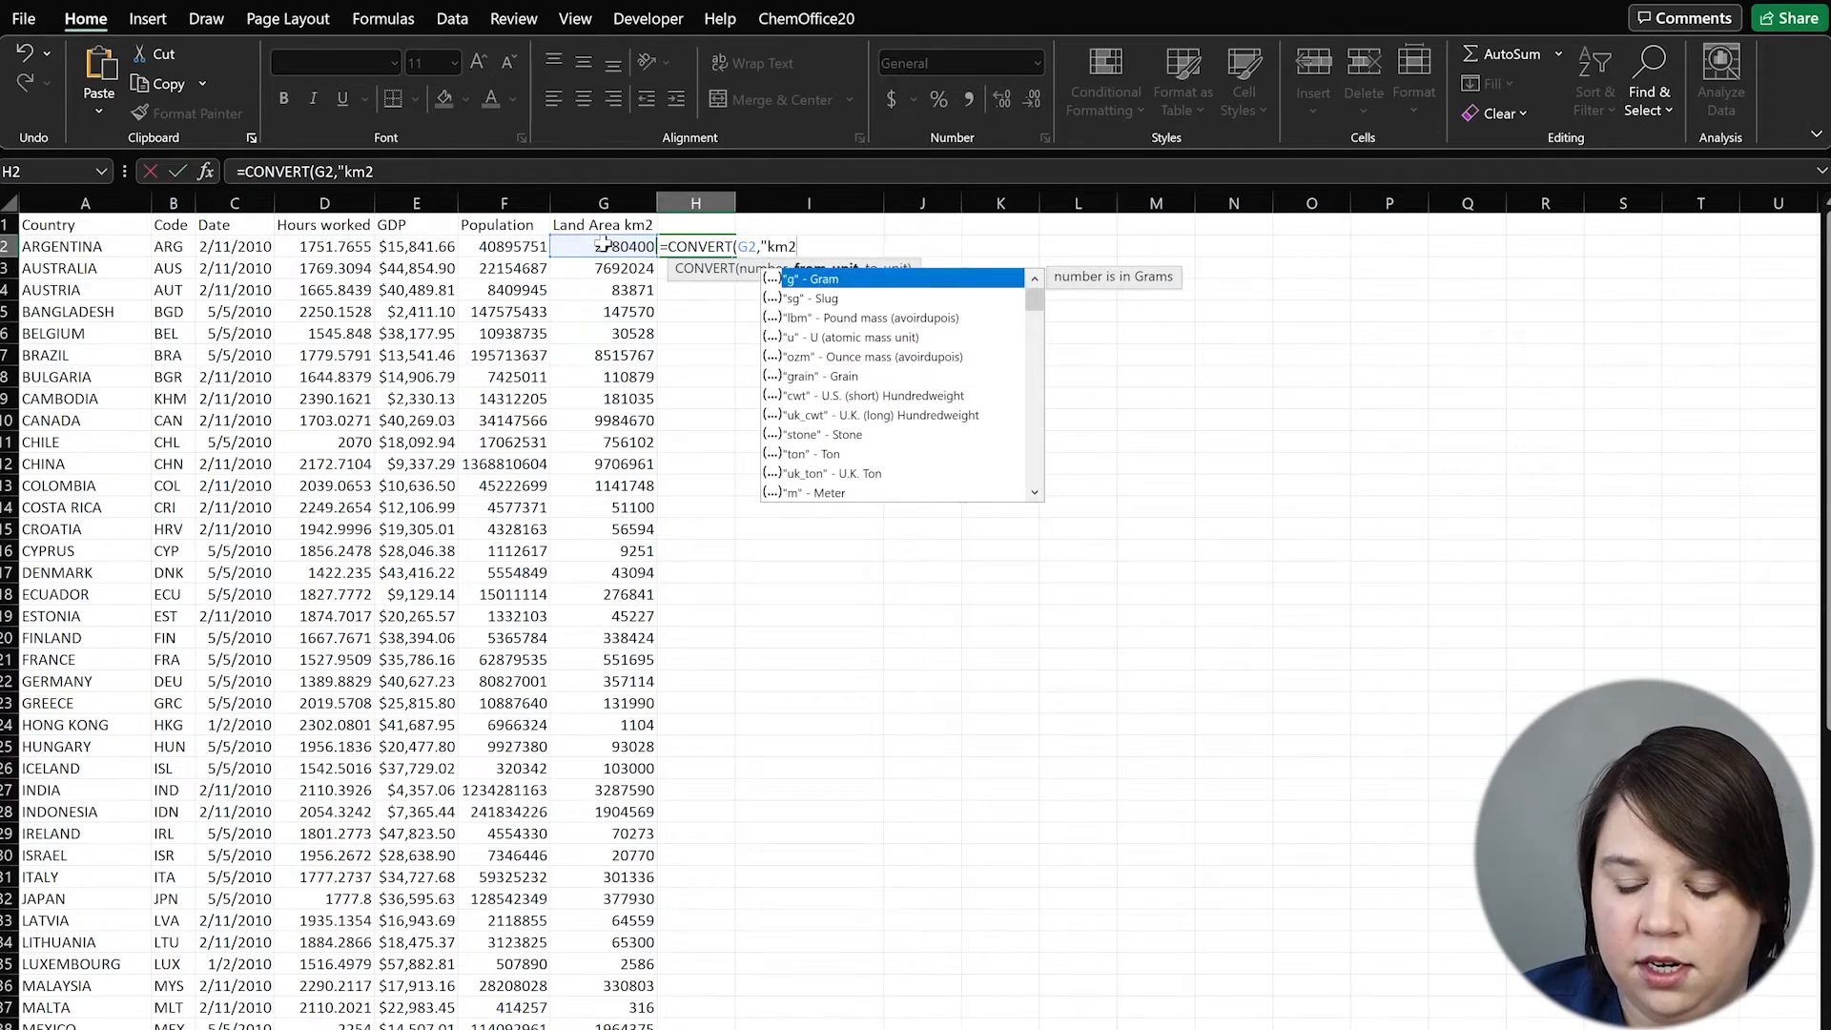
type("\",")
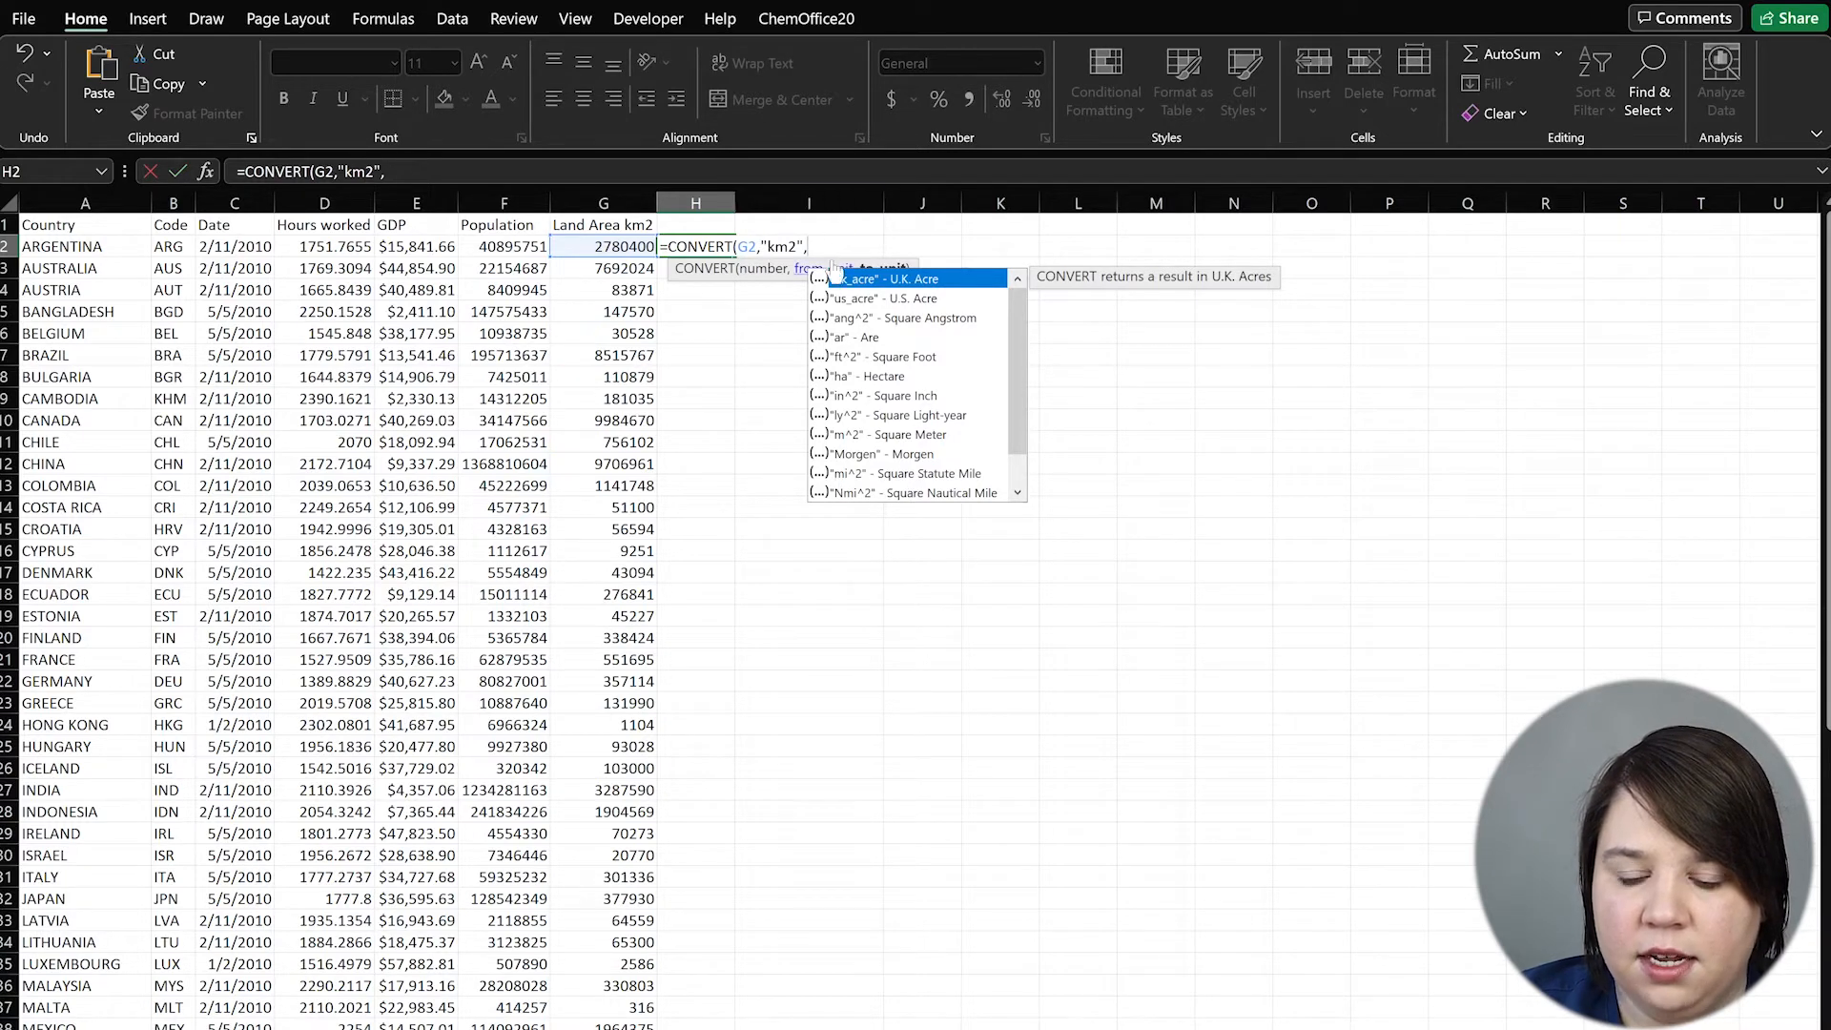
type("\"mi")
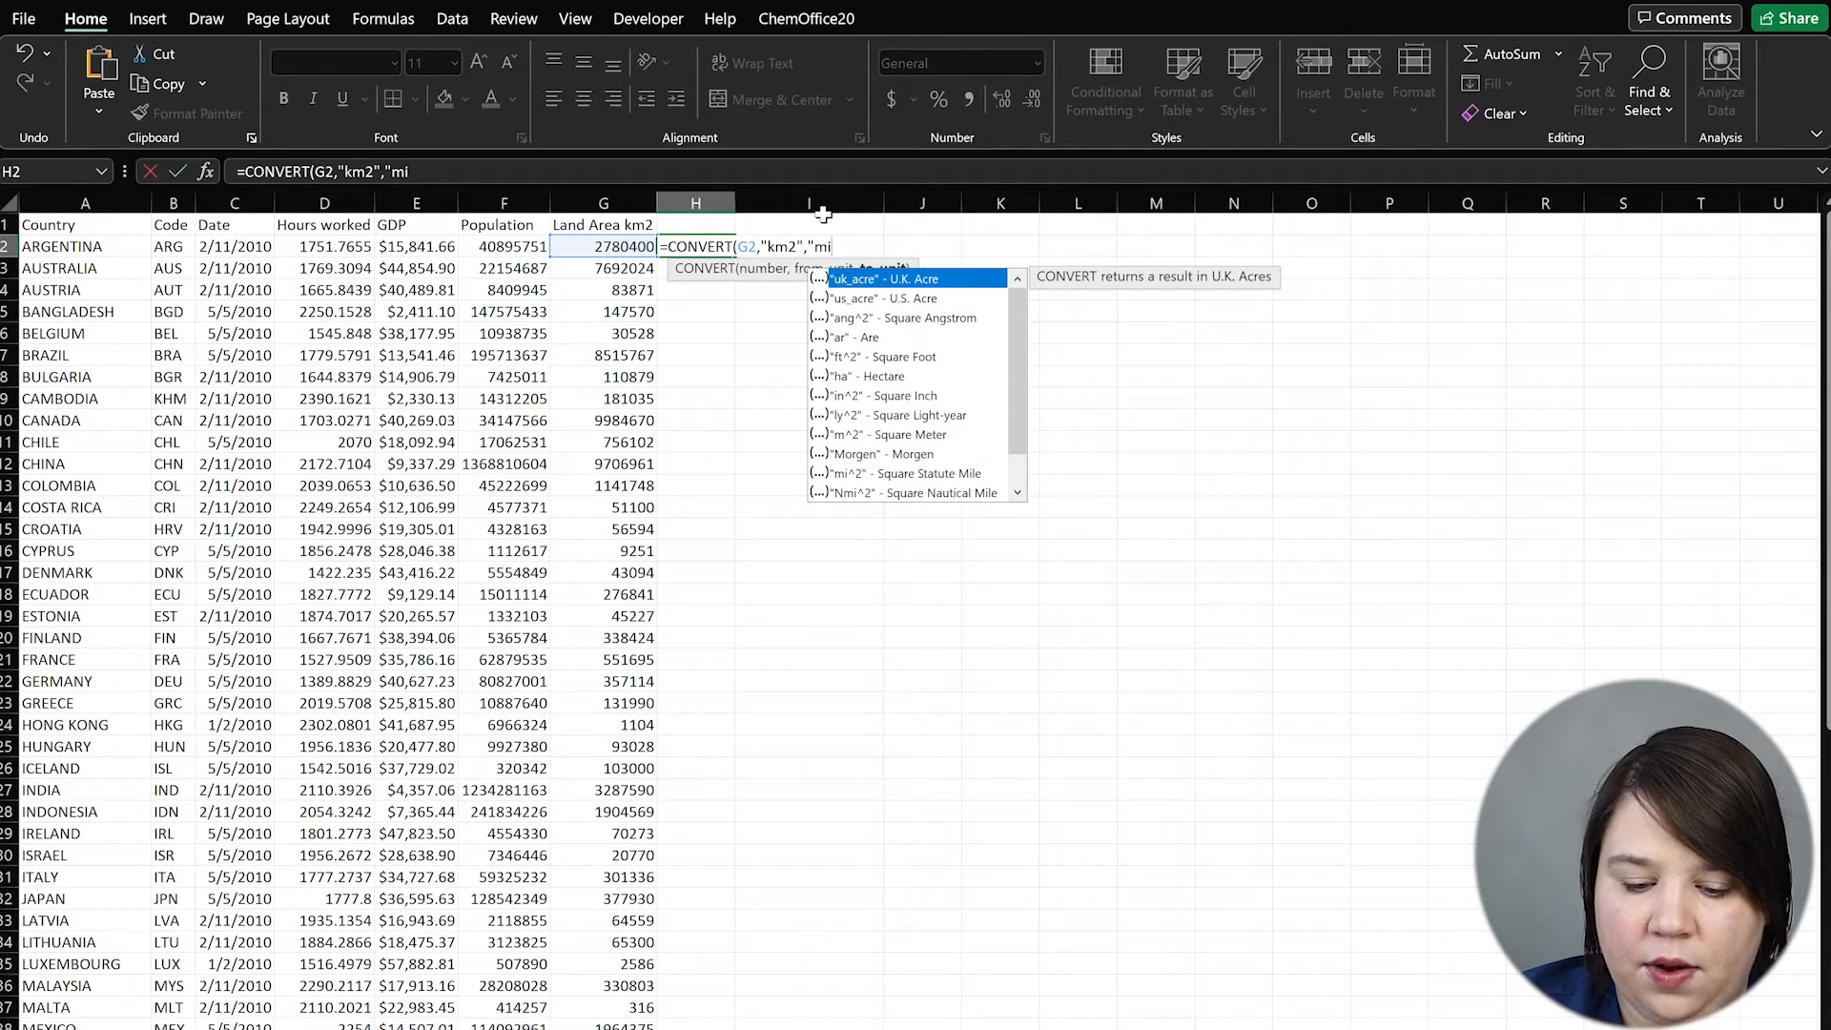
type("^2")
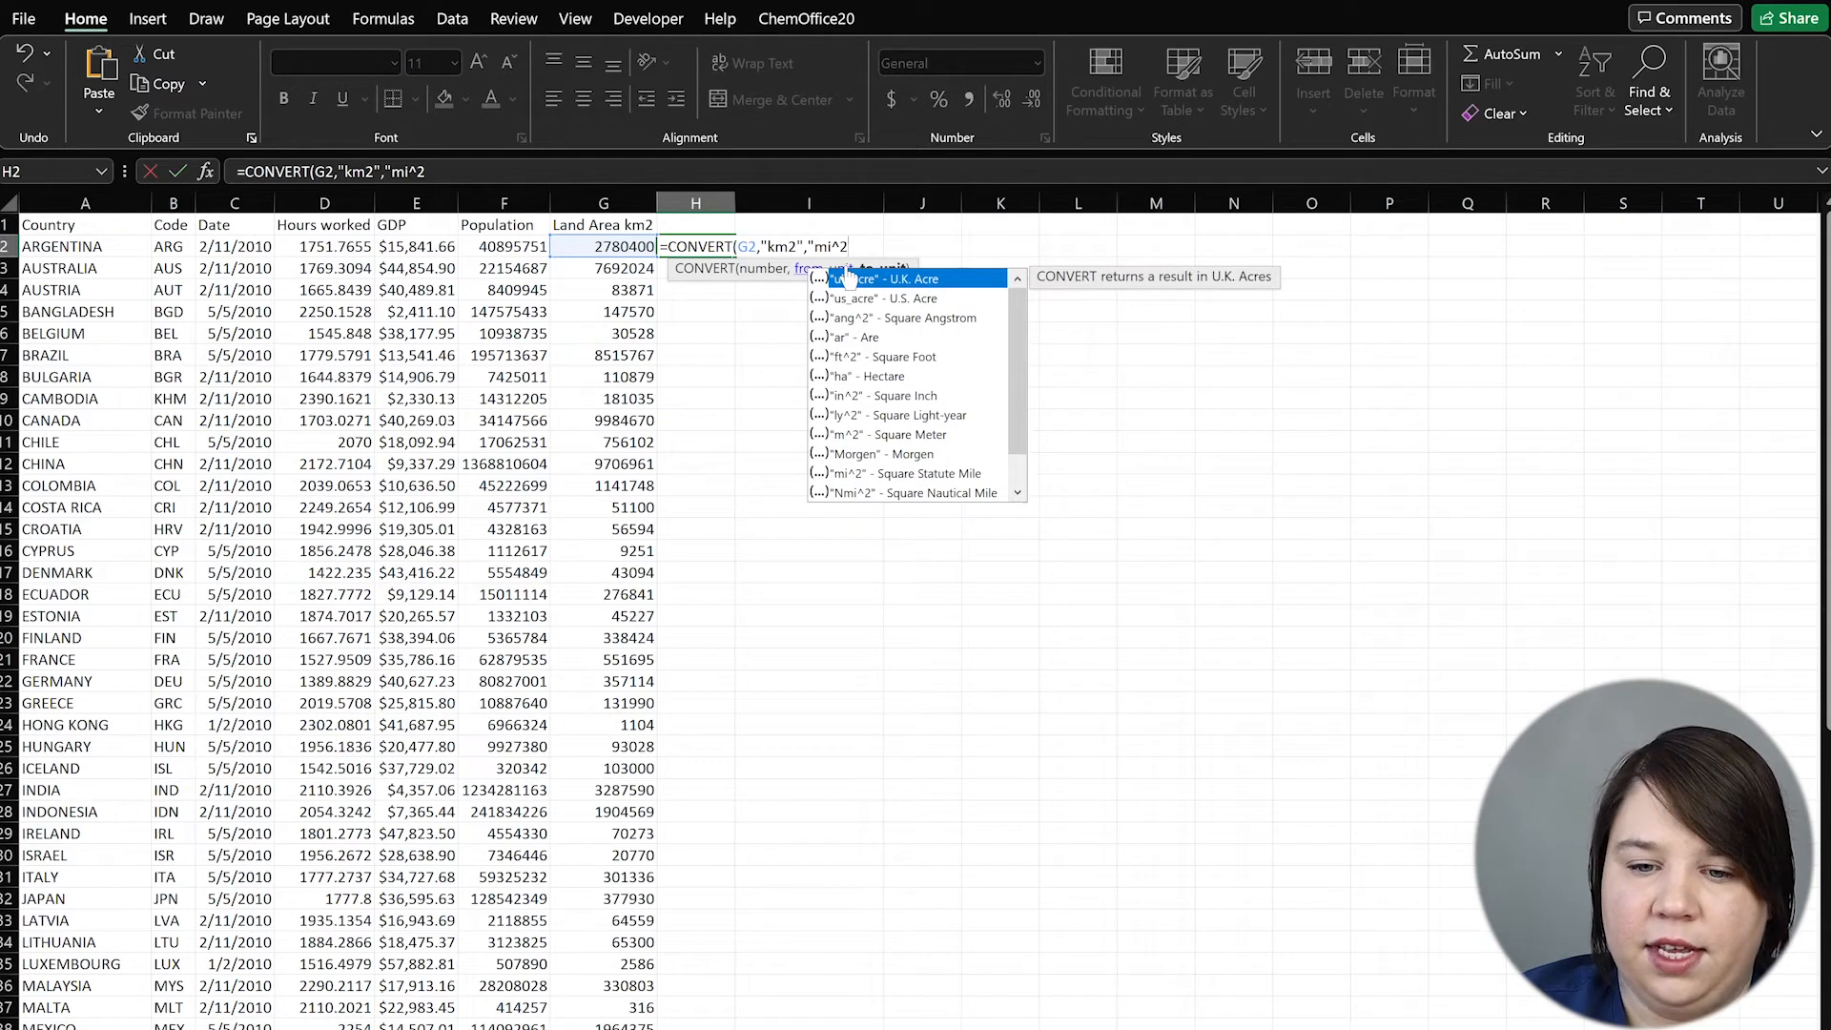
type("\"")
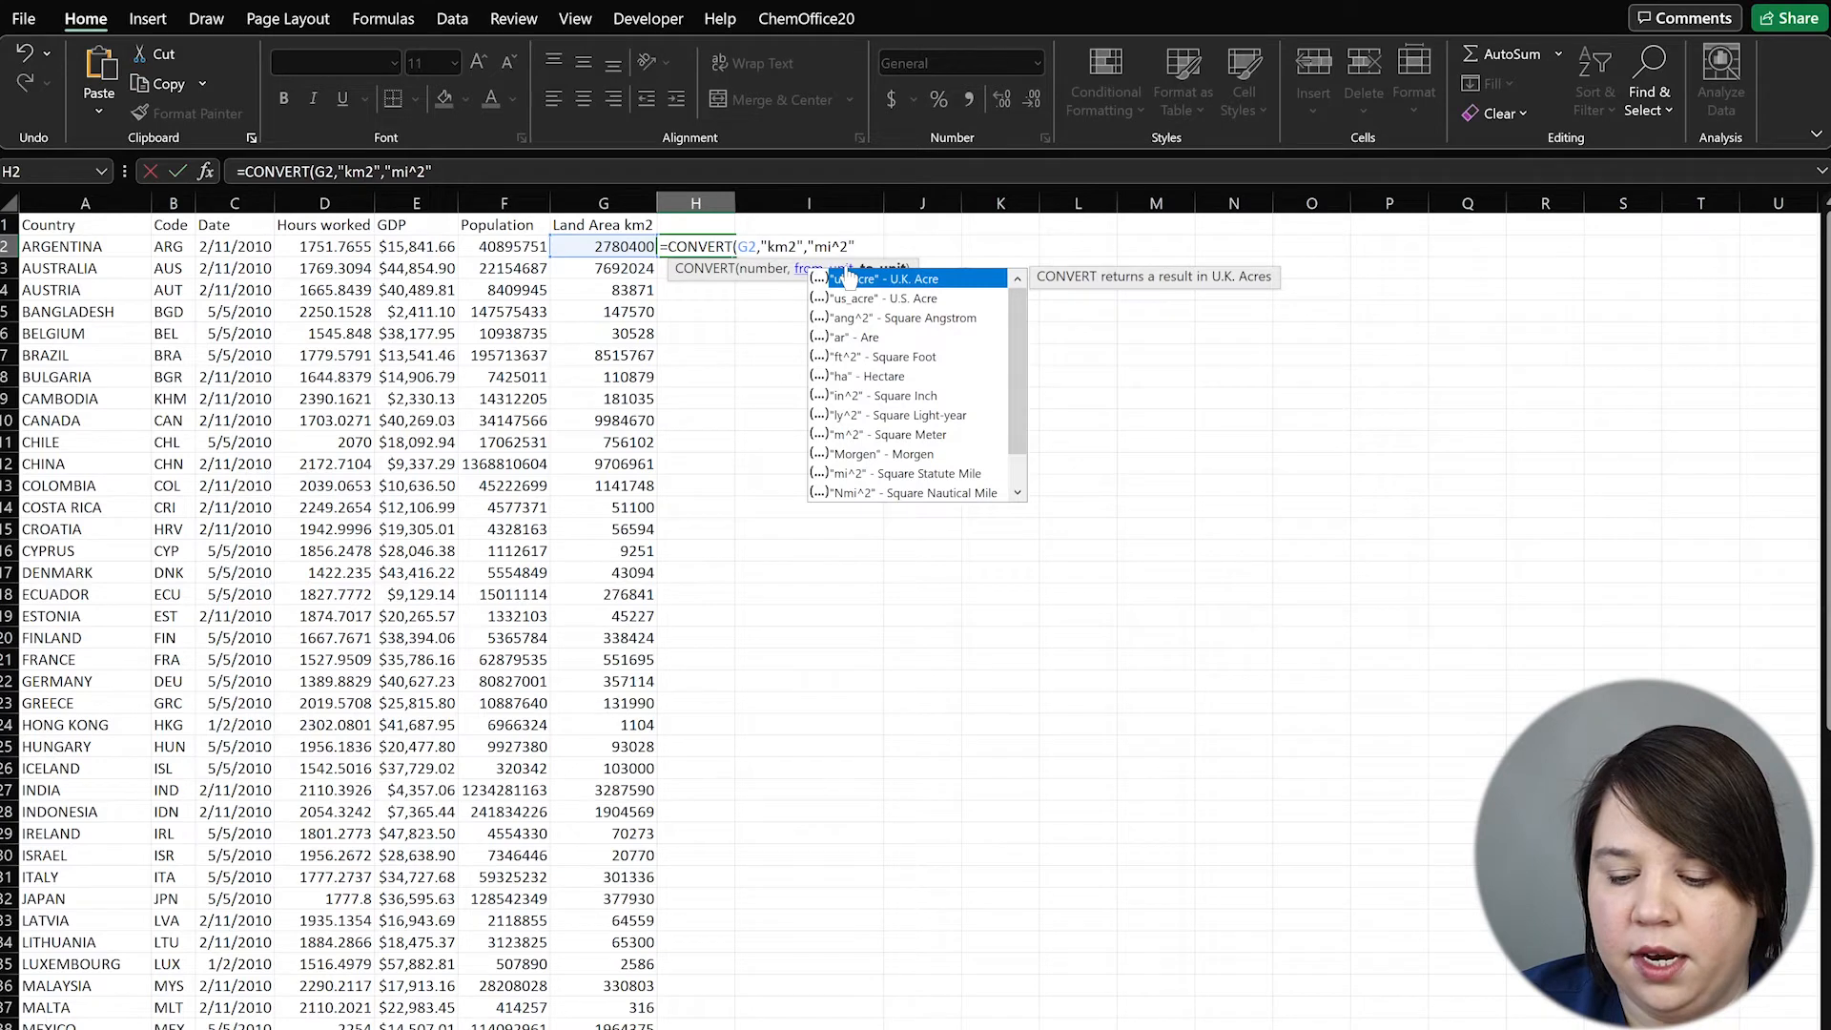
type(")")
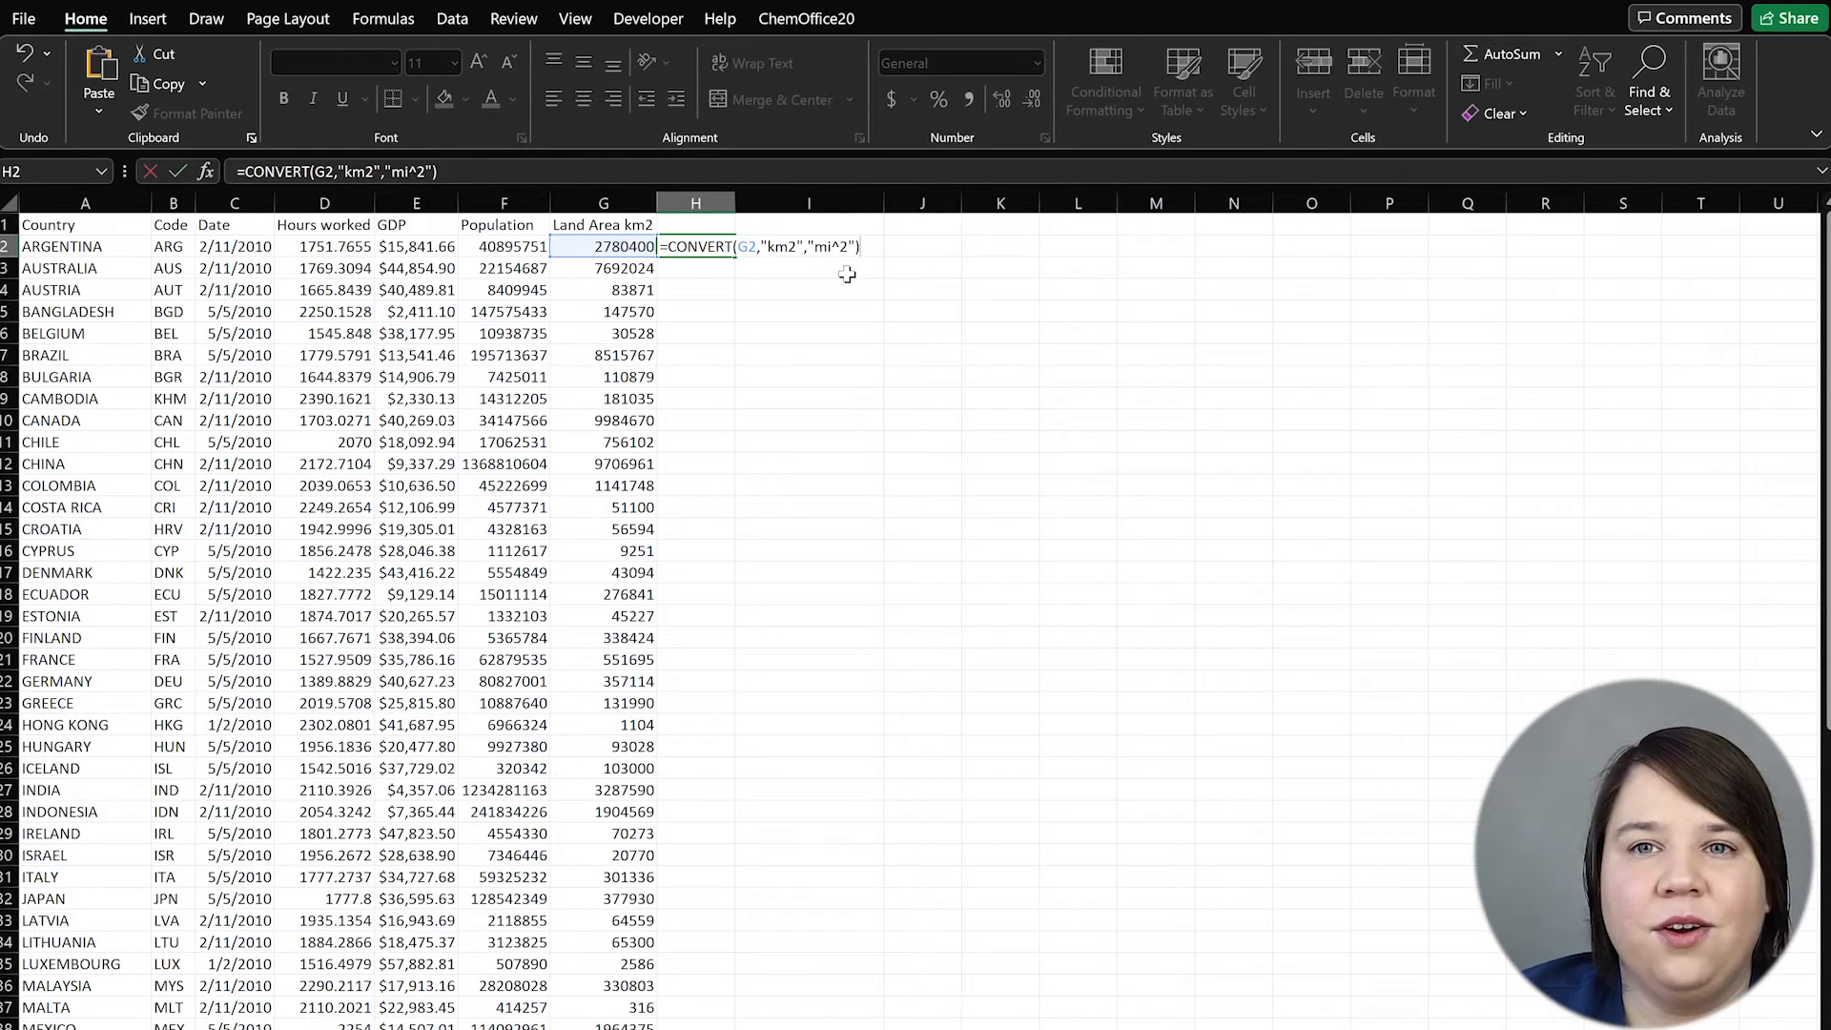
key("ctrl+Return")
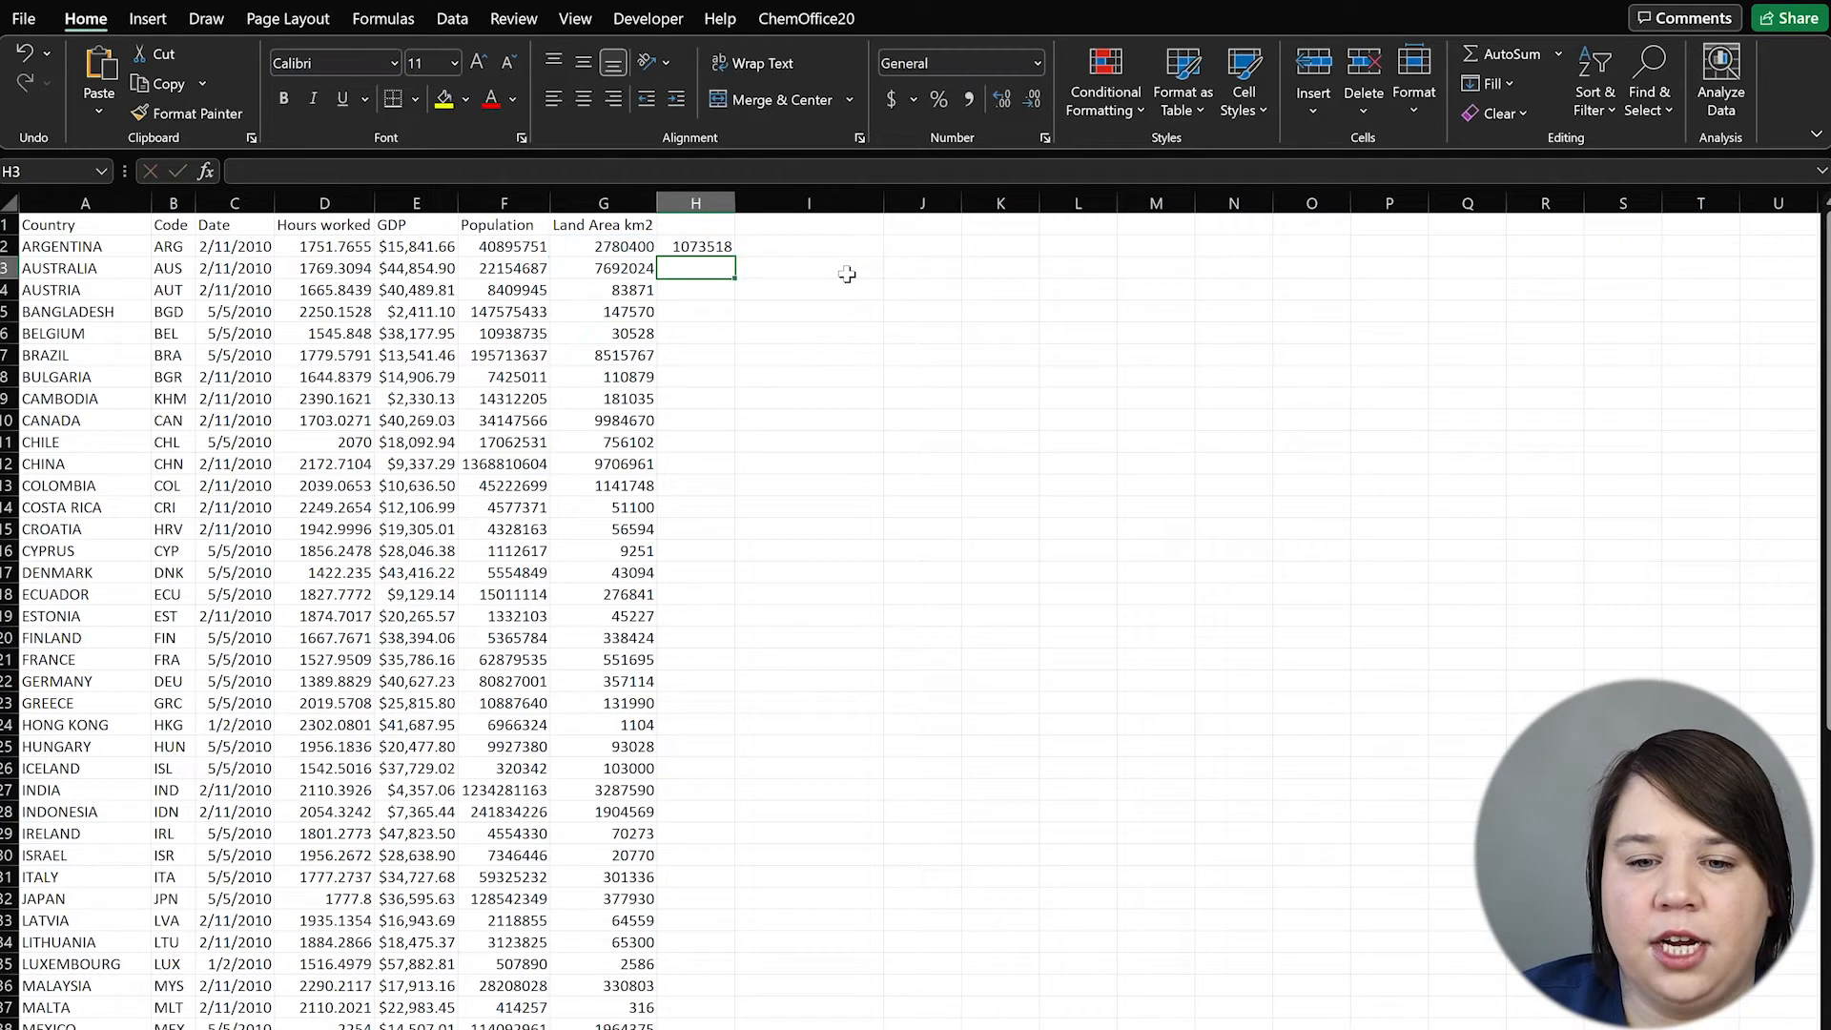
Fill the CONVERT formula from H2 down through all country rows and check the filled column
double_click(734, 257)
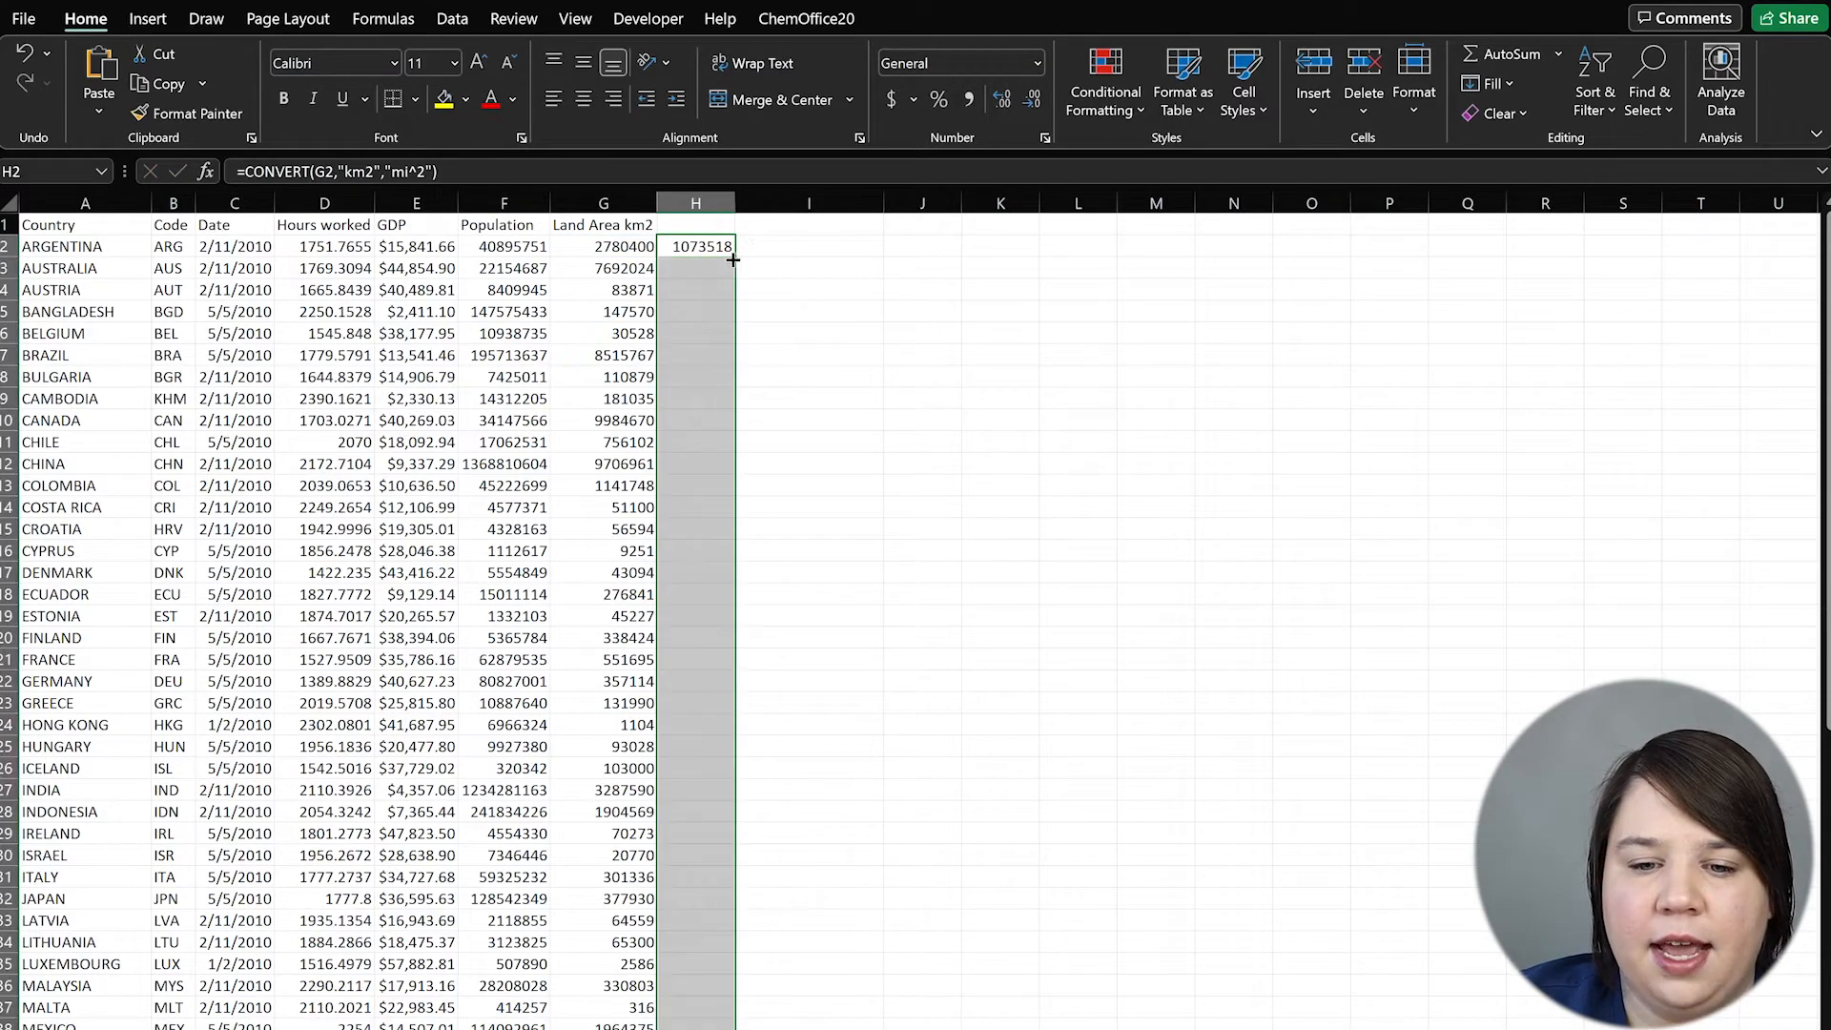
scroll(747, 813, "down", 9)
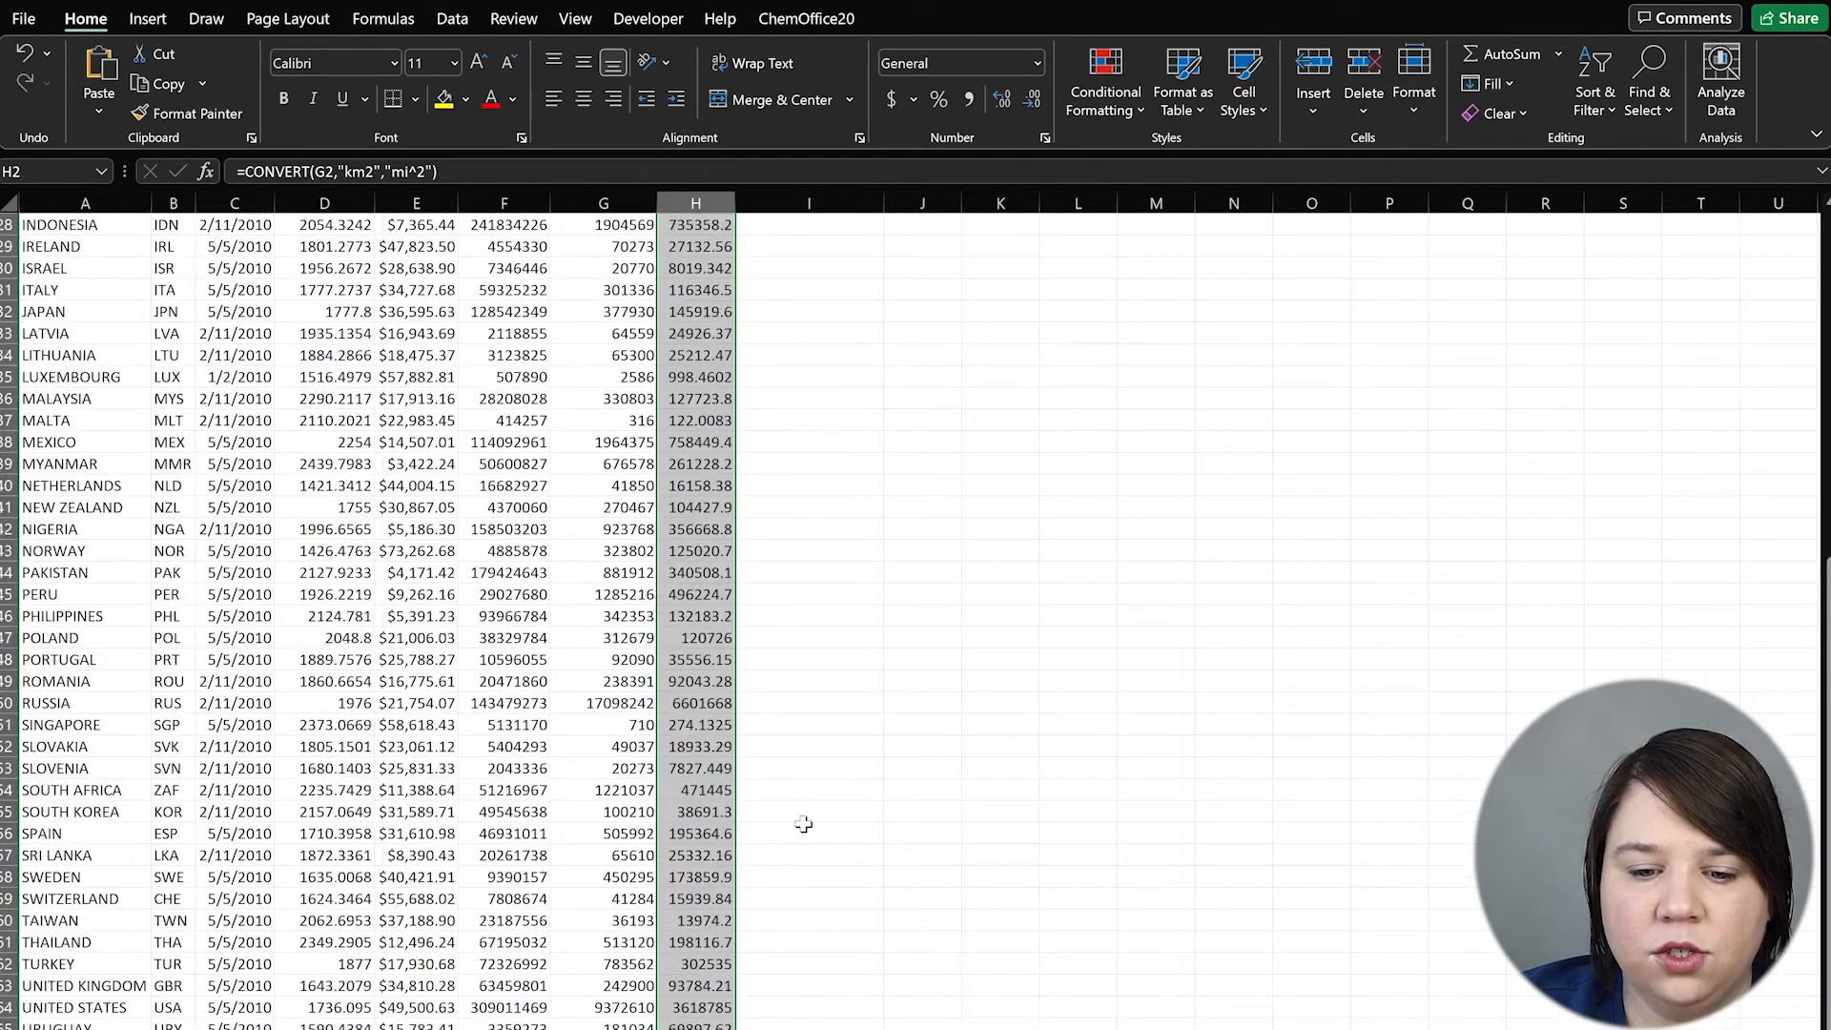
scroll(792, 817, "up", 9)
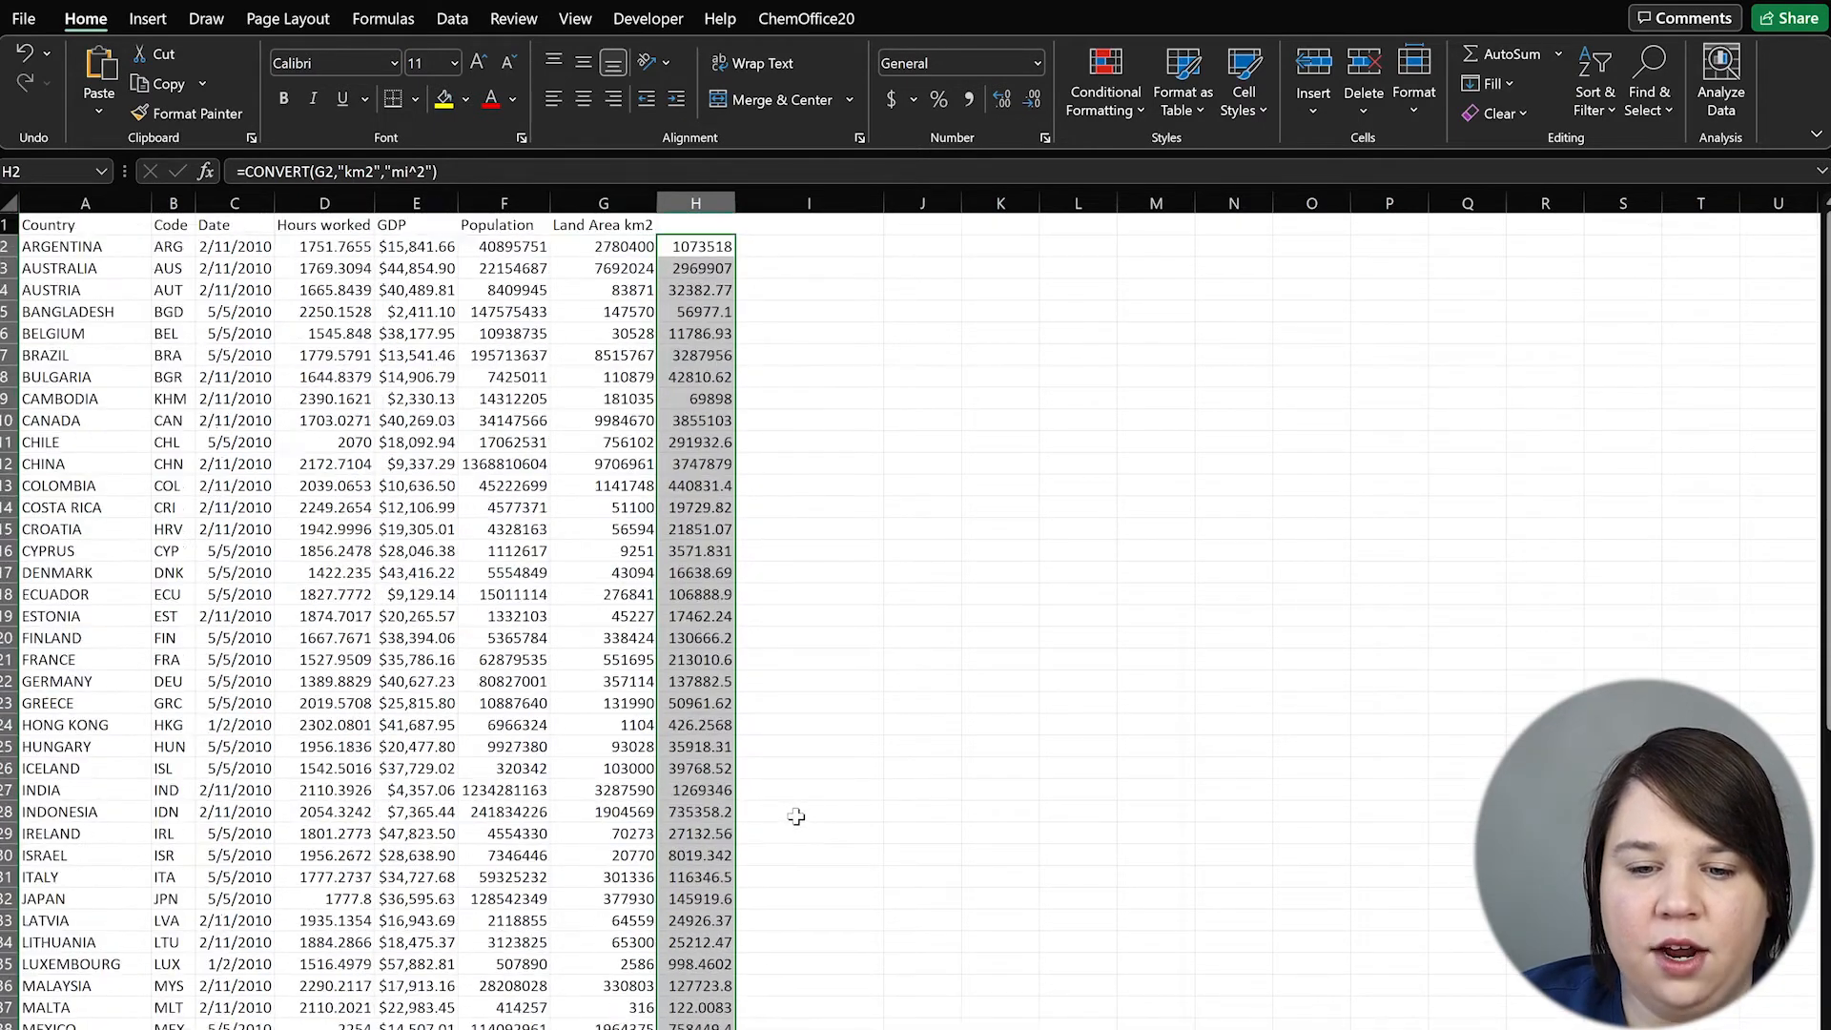
Copy the "Land Area km2" header from G1 into H1 above the converted values
left_click(606, 227)
key("ctrl+c")
left_click(720, 228)
key("ctrl+v")
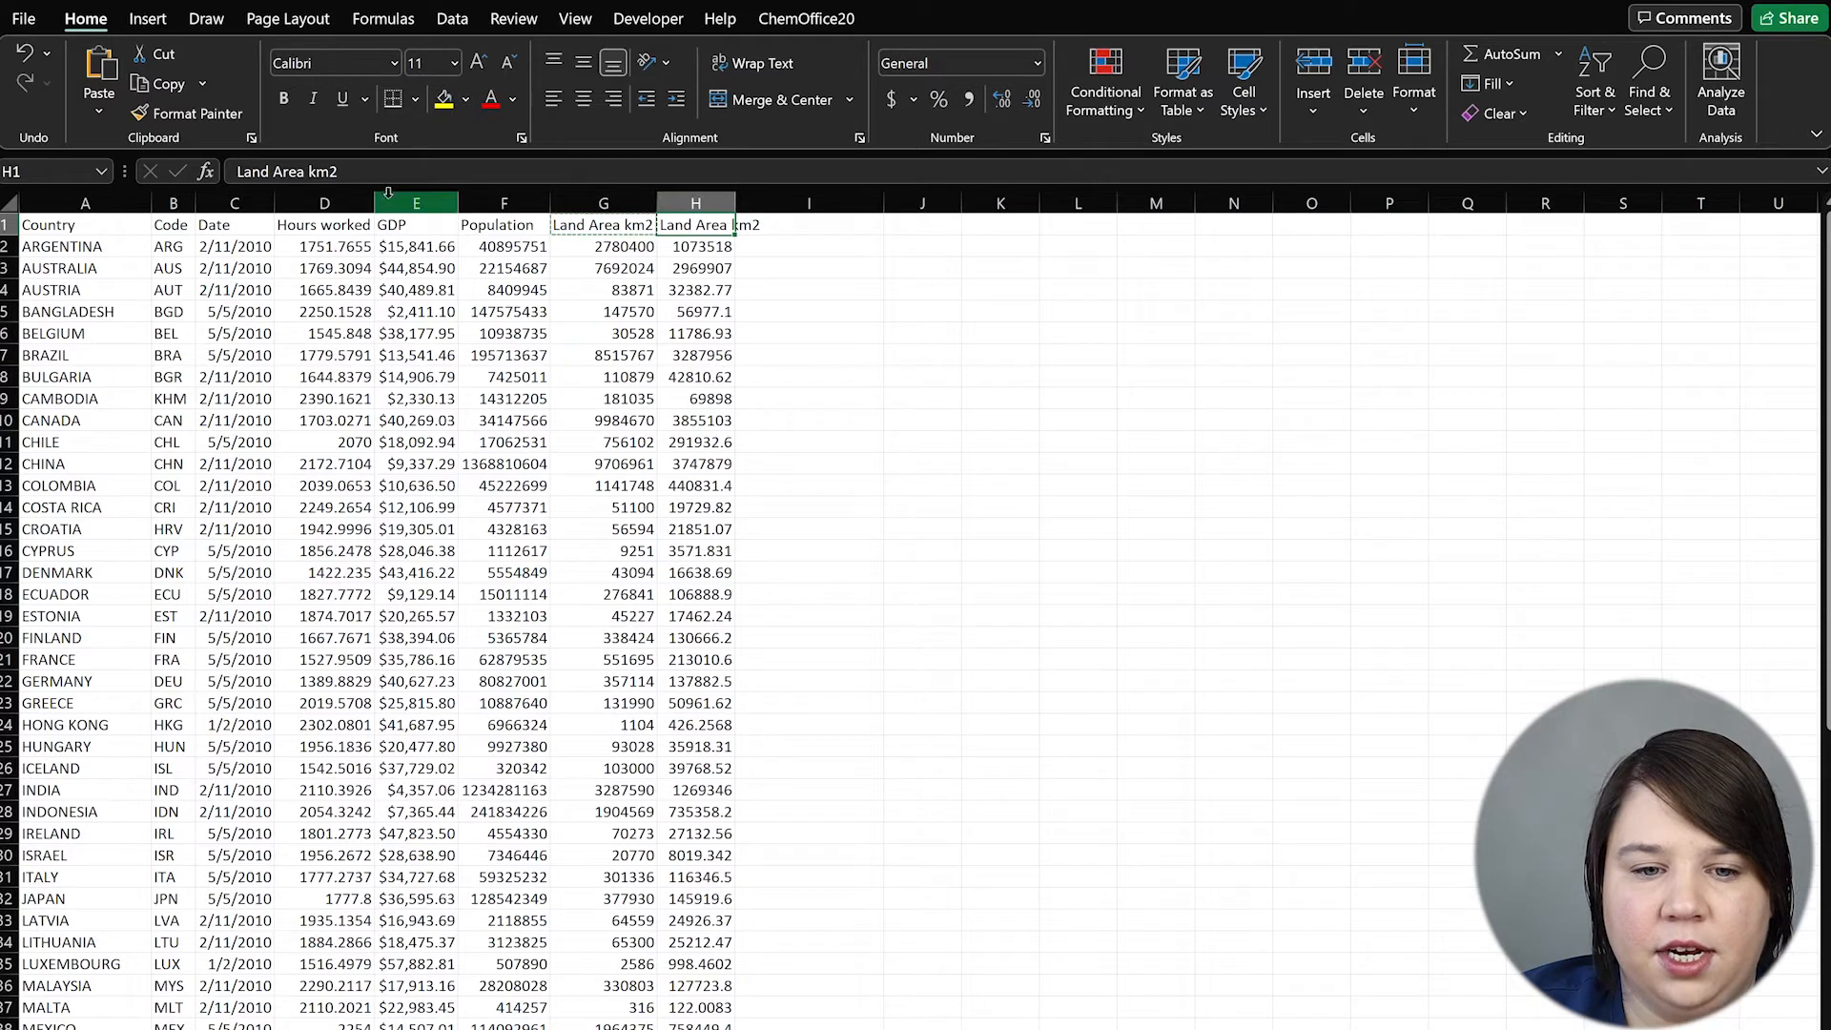
Open the land area header in H1 for editing and select its unit text
left_click(324, 172)
left_click_drag(325, 173, 305, 165)
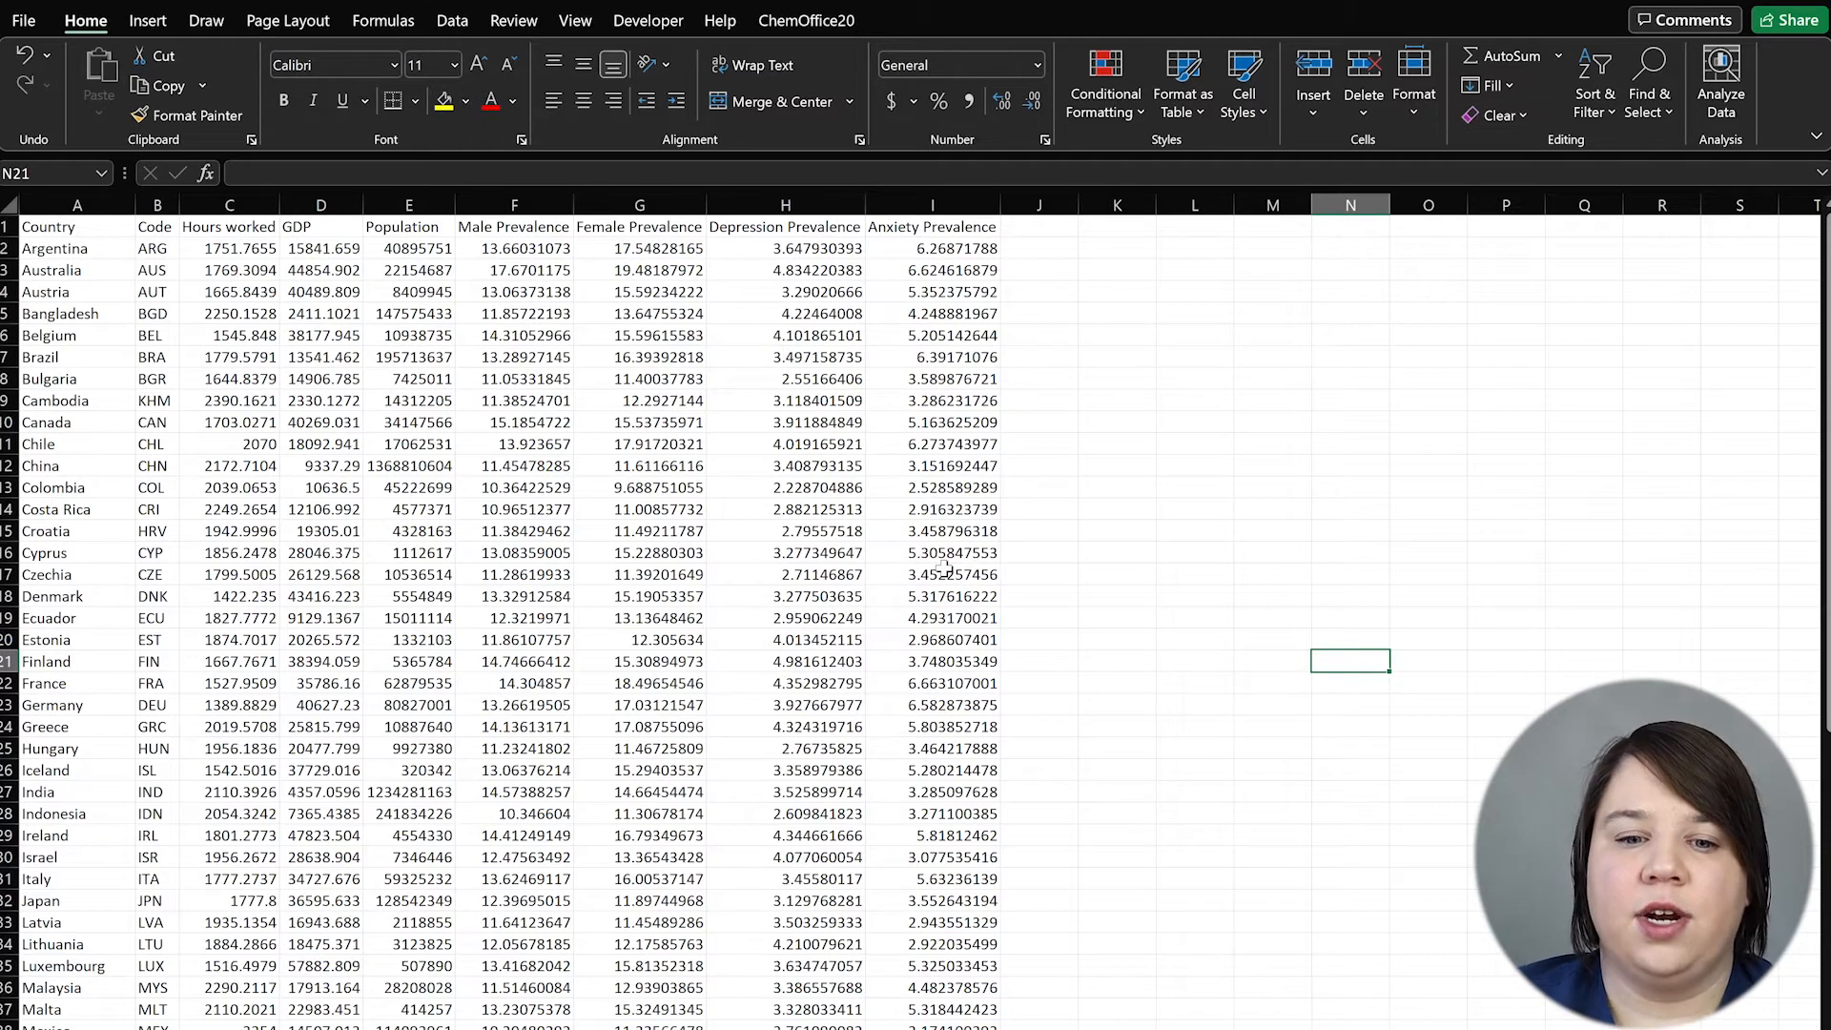
Set up a Greater Than highlight rule on the whole Hours worked column with a threshold of 2000
left_click(229, 205)
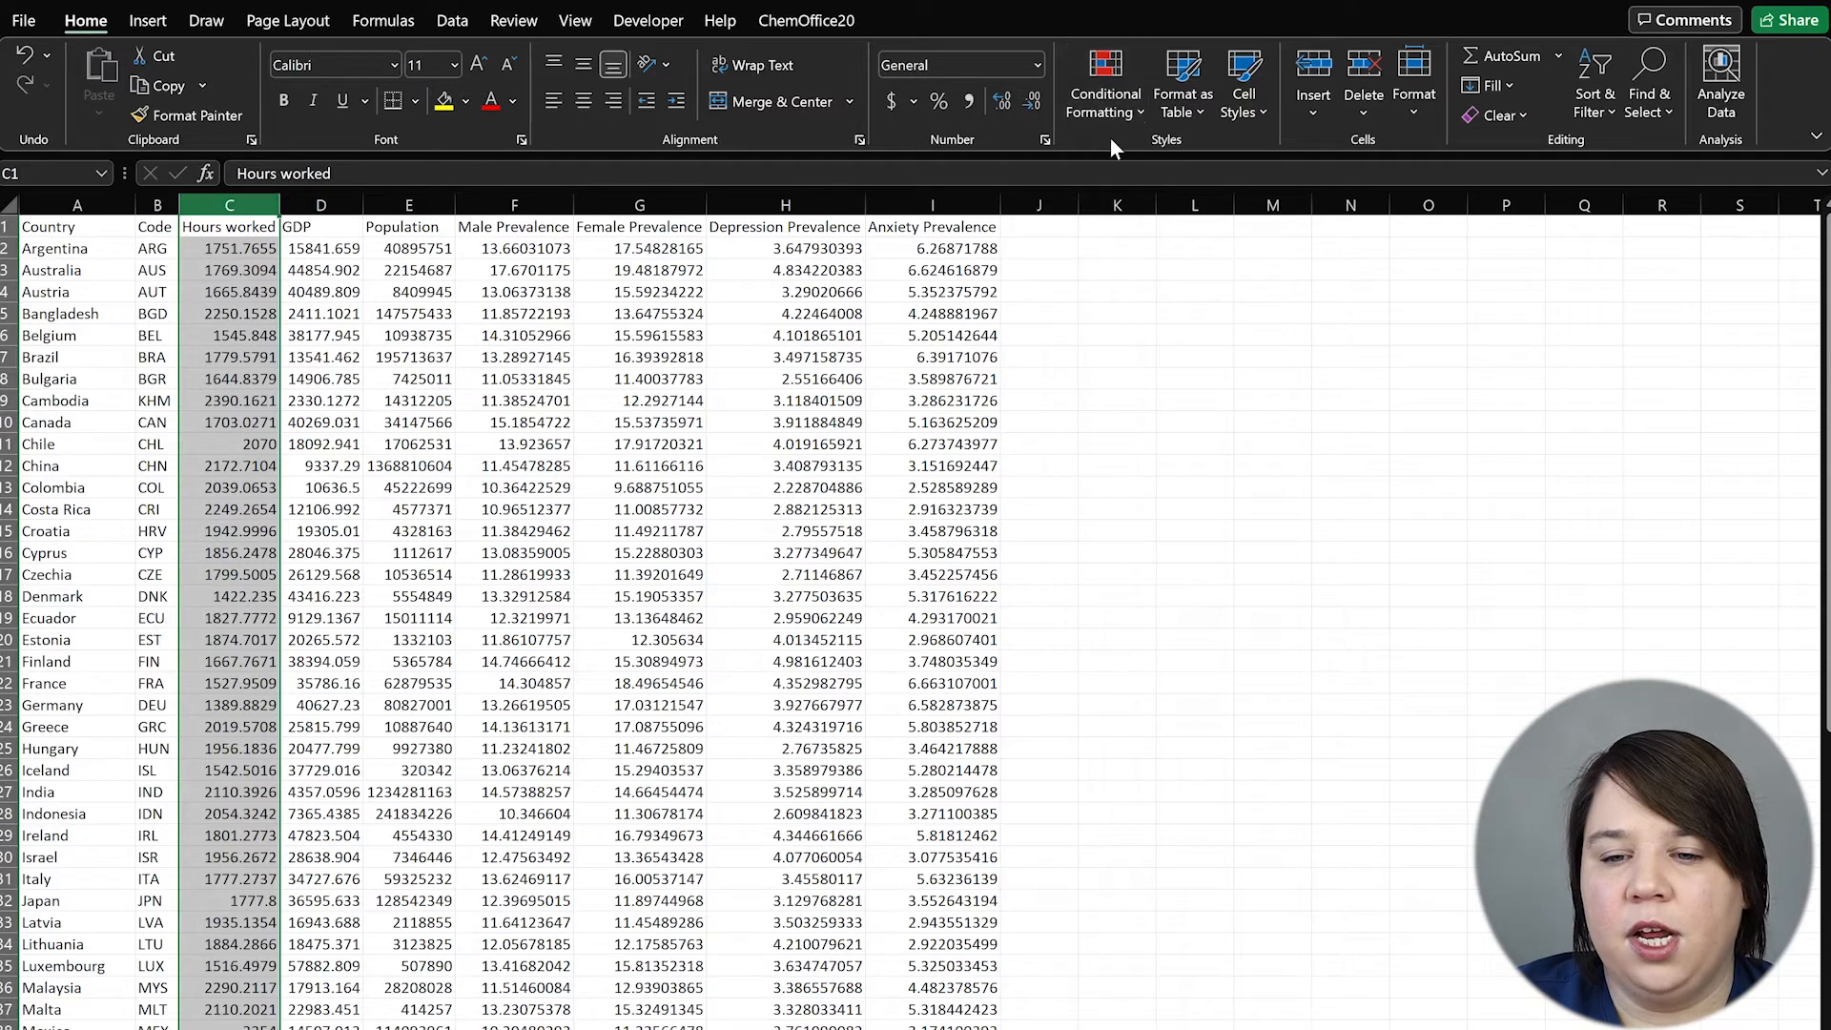
left_click(1133, 113)
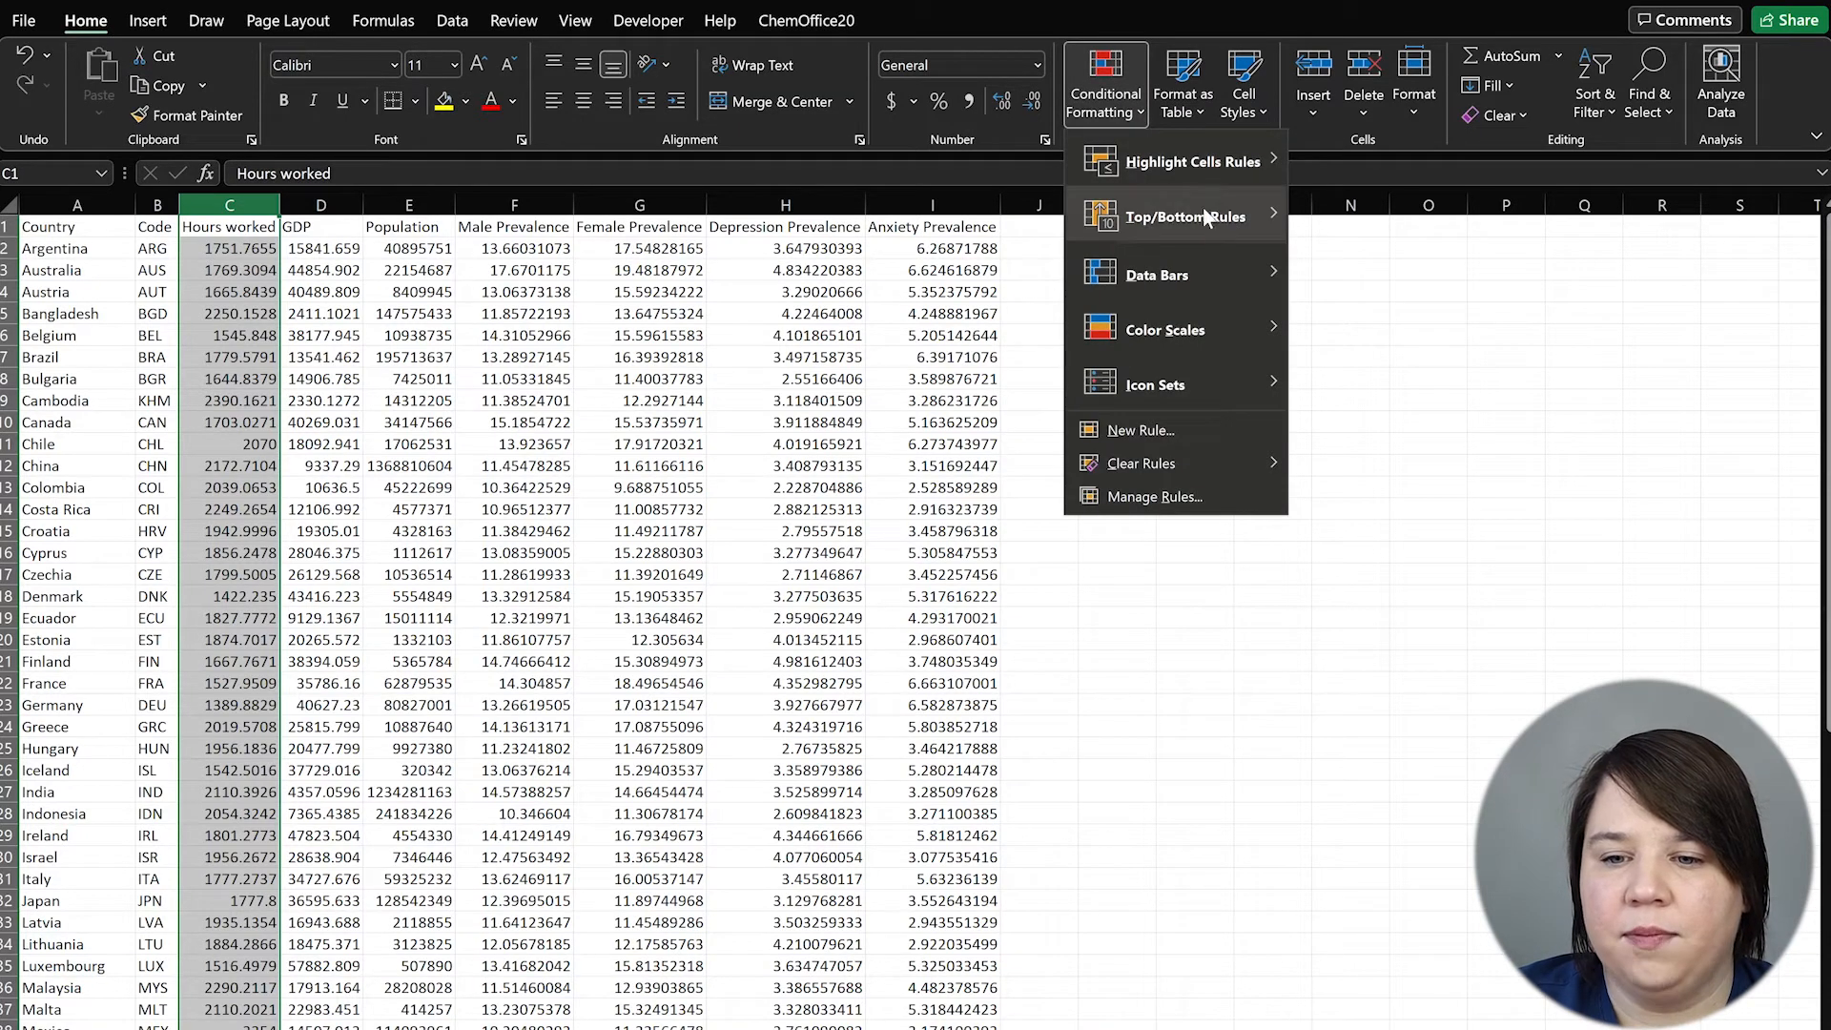
mouse_move(1205, 162)
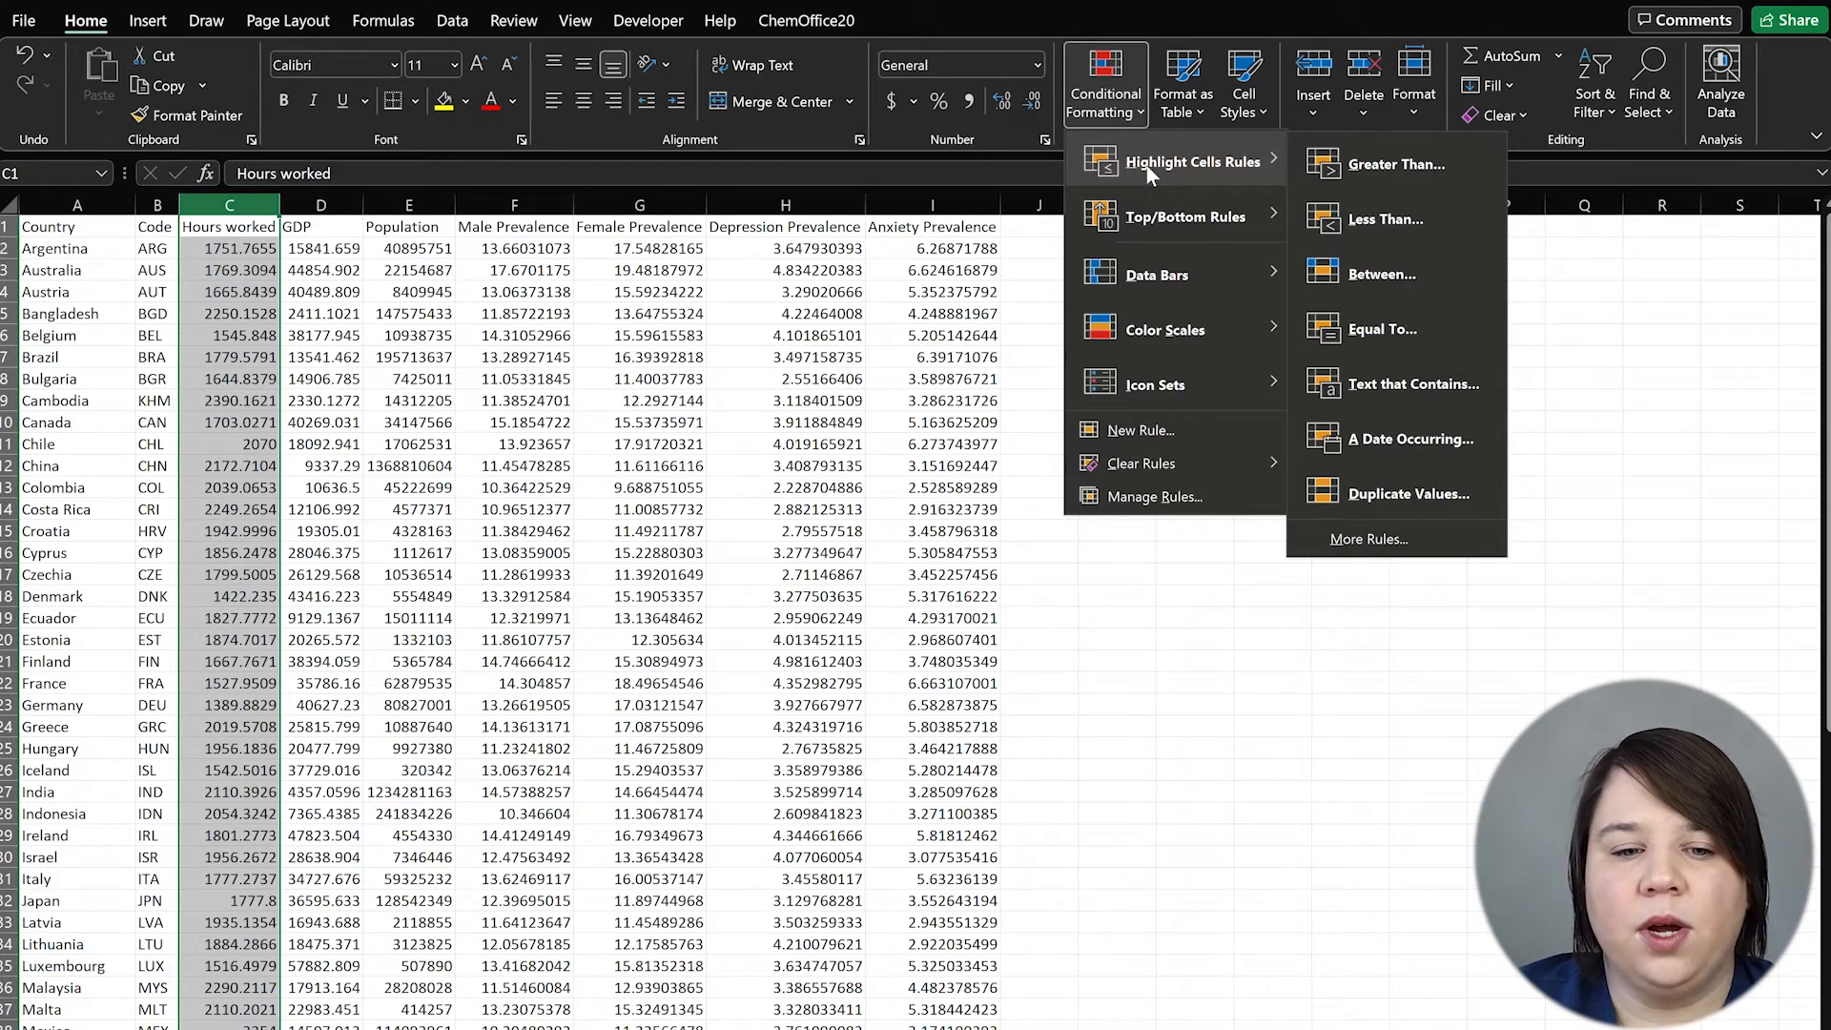
left_click(258, 206)
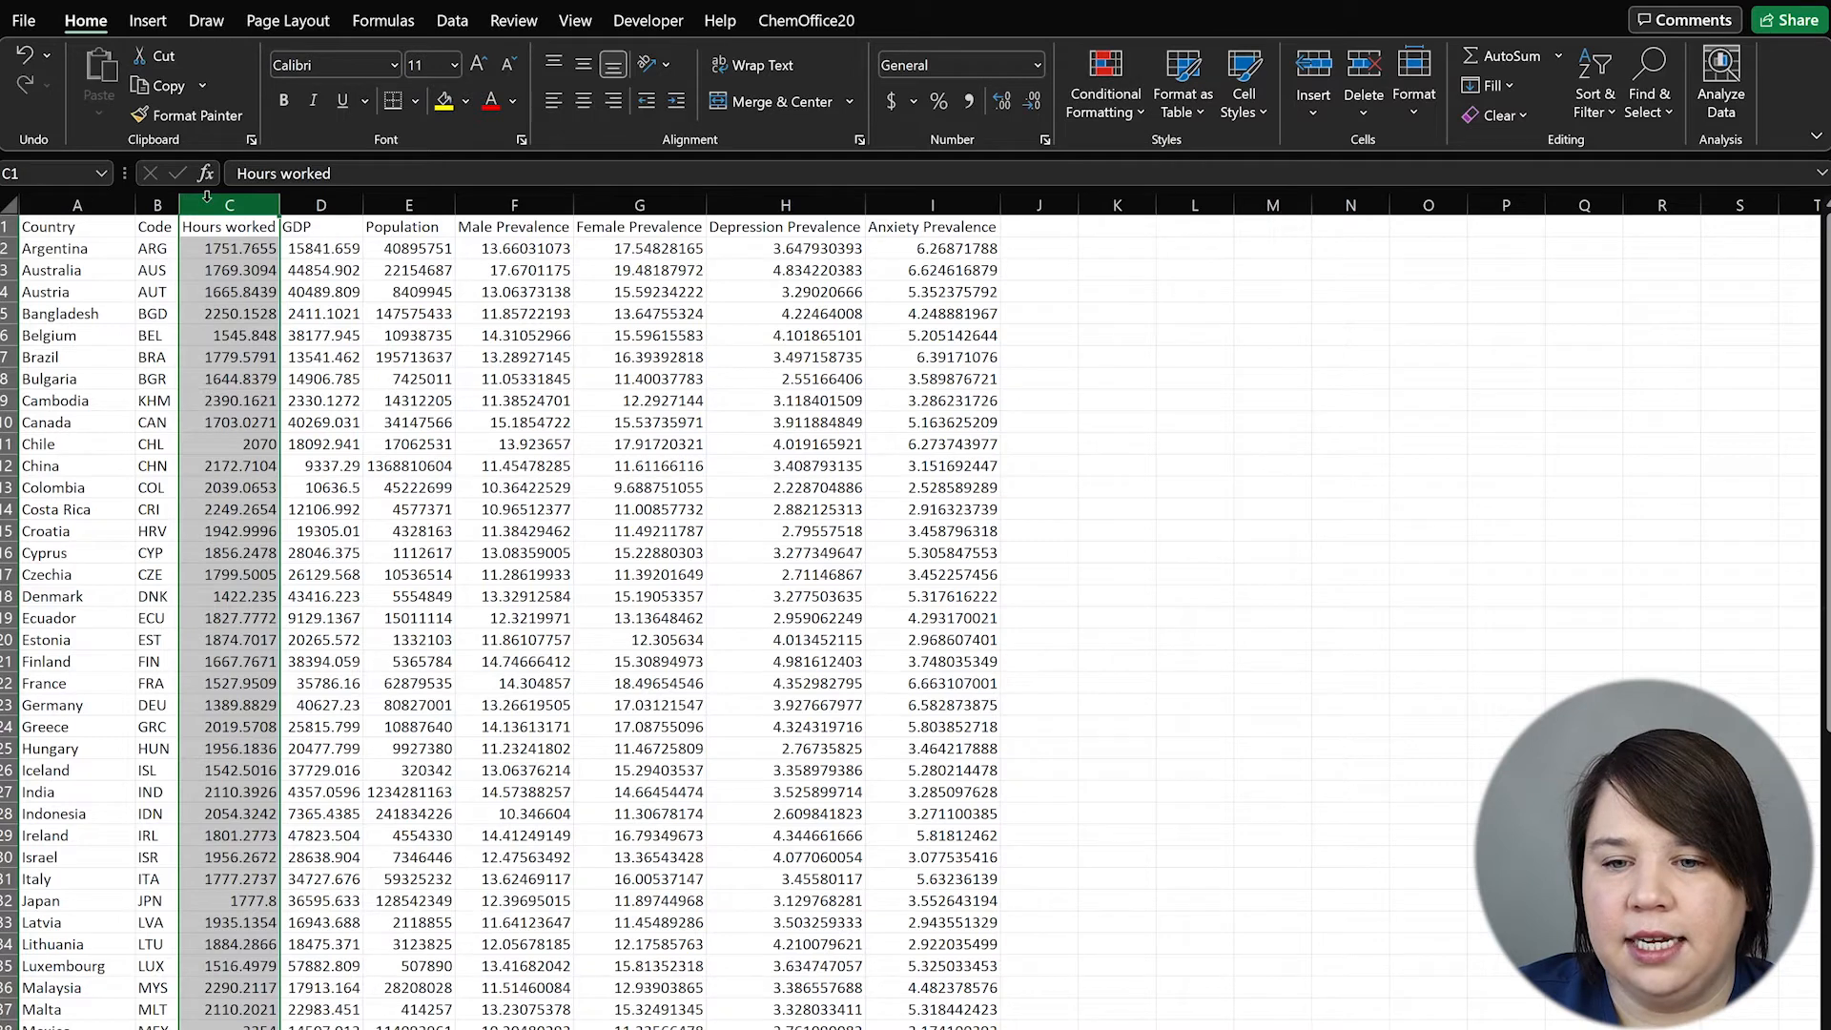
left_click(1128, 101)
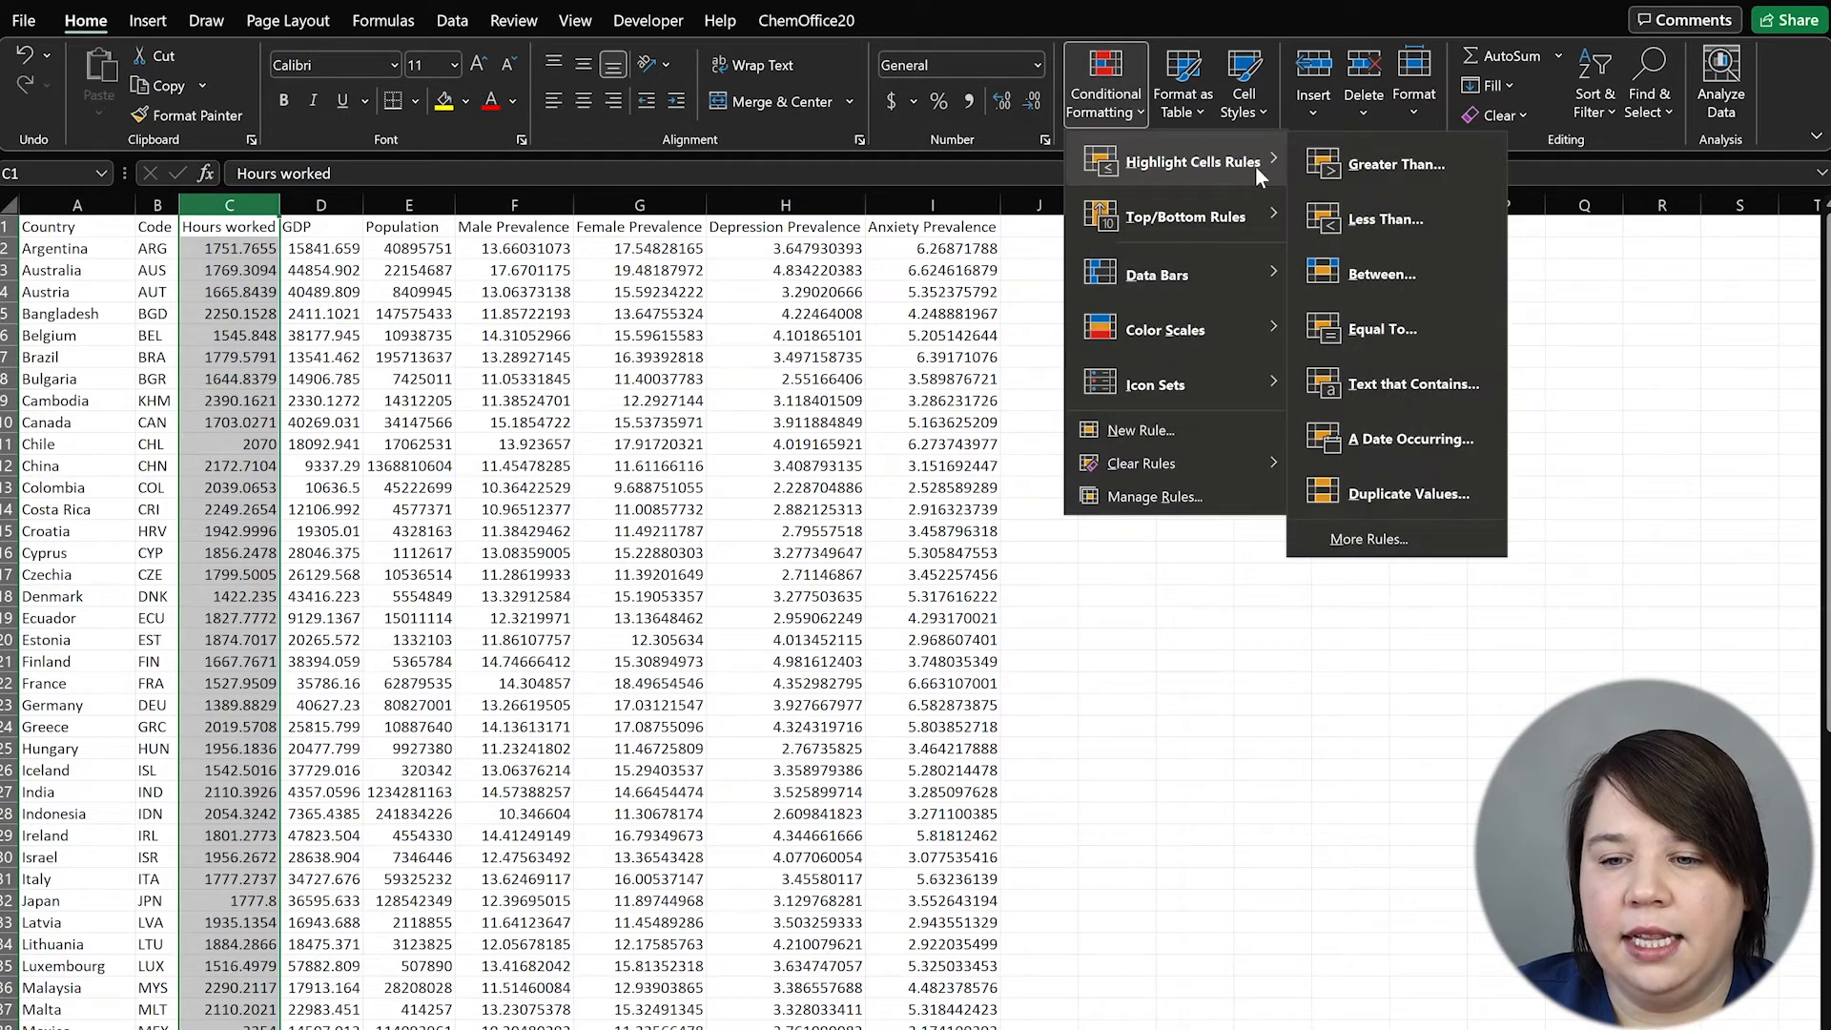
left_click(1425, 160)
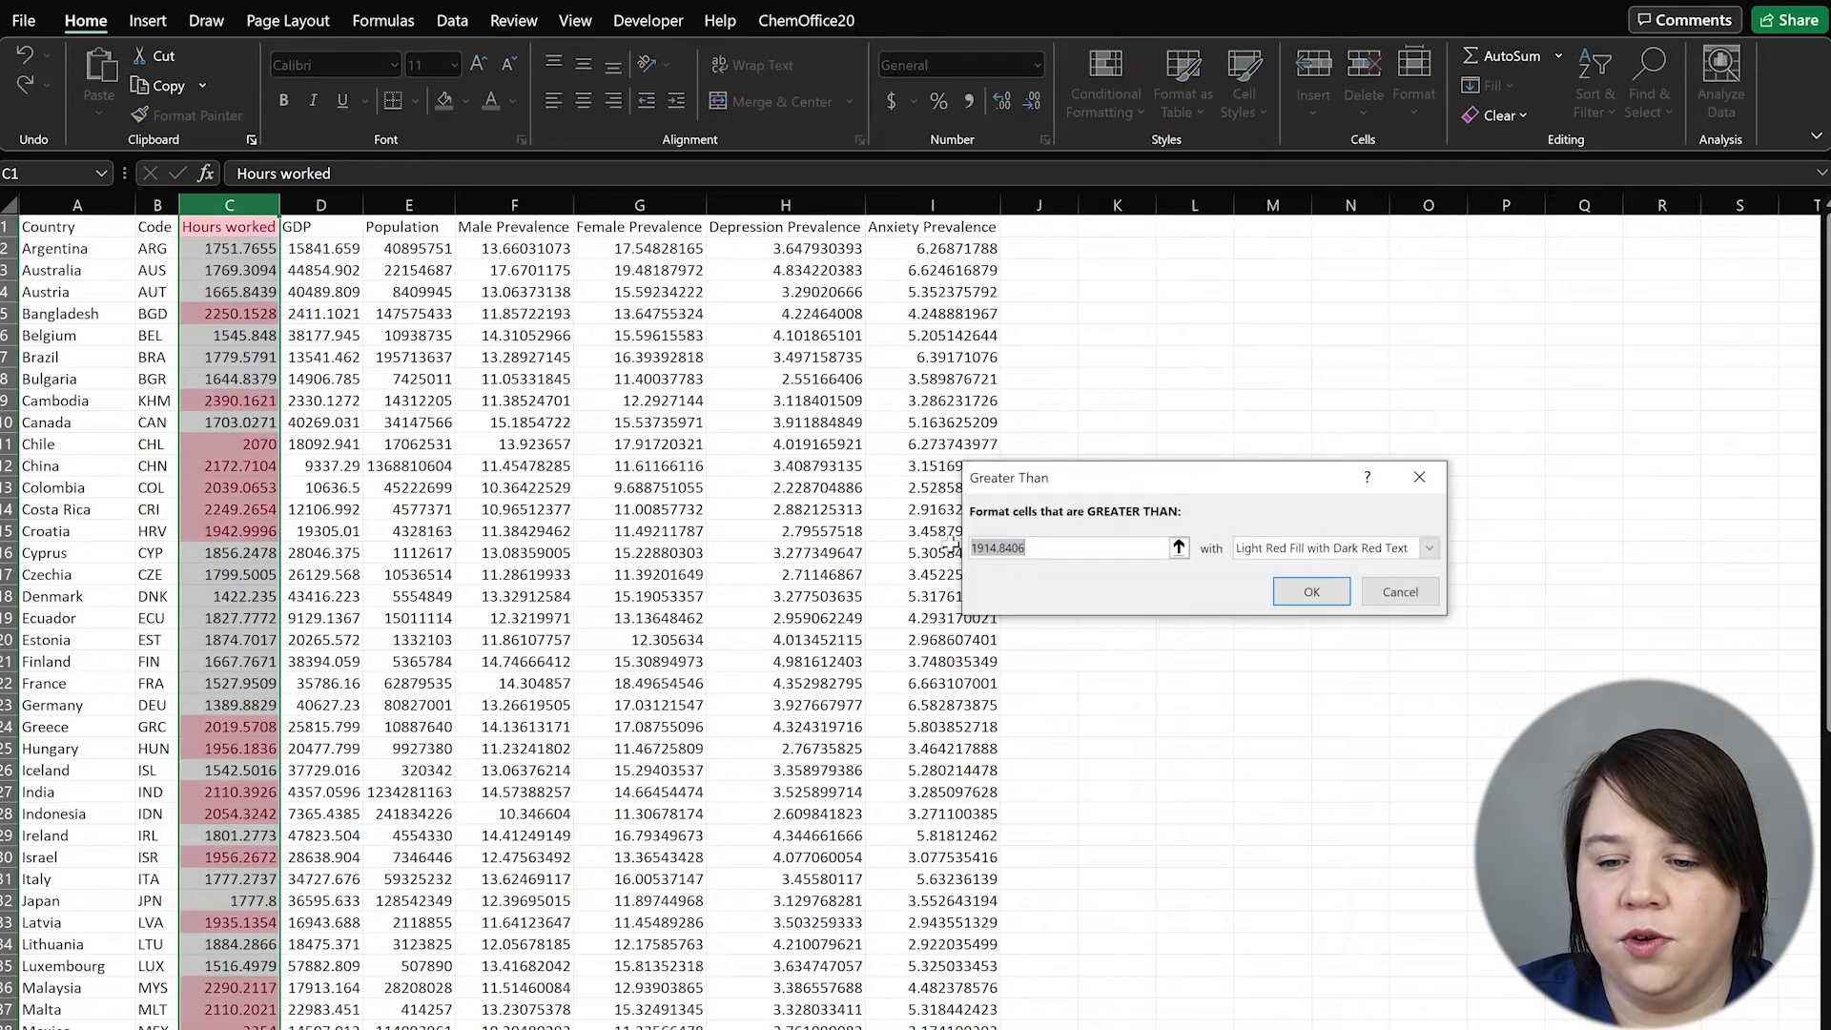
type("20")
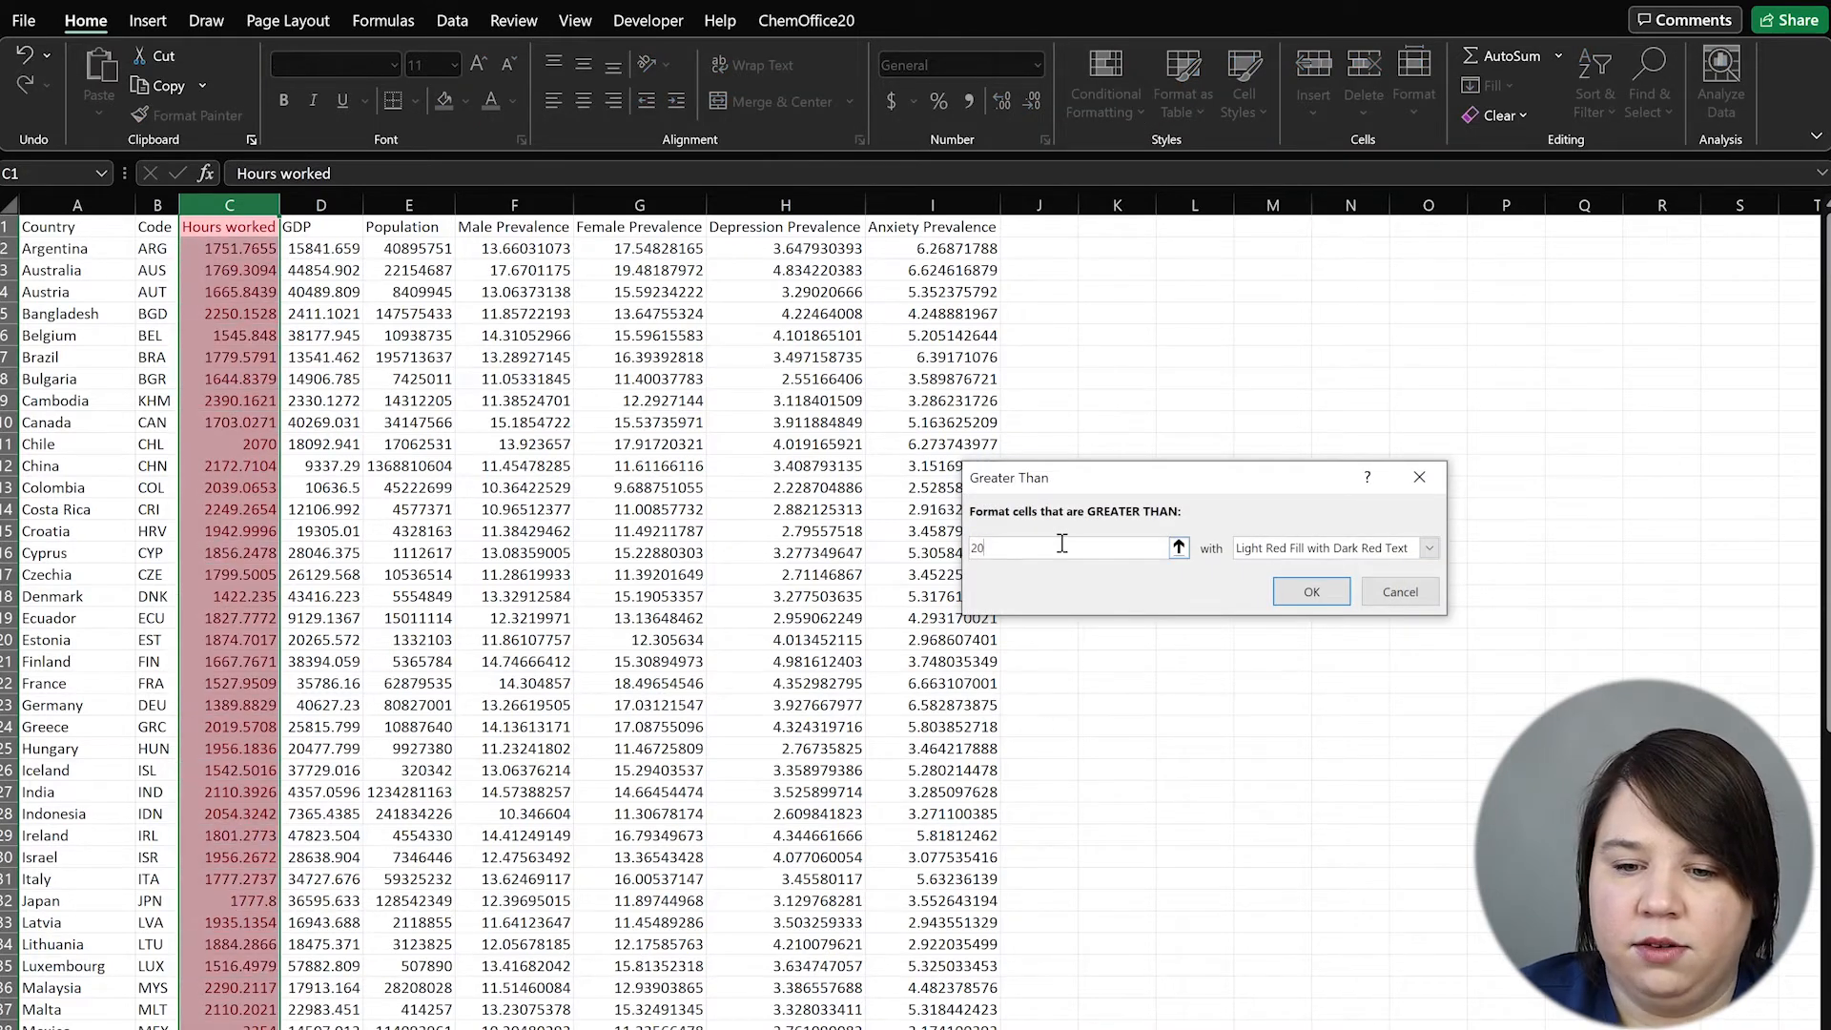
type("00")
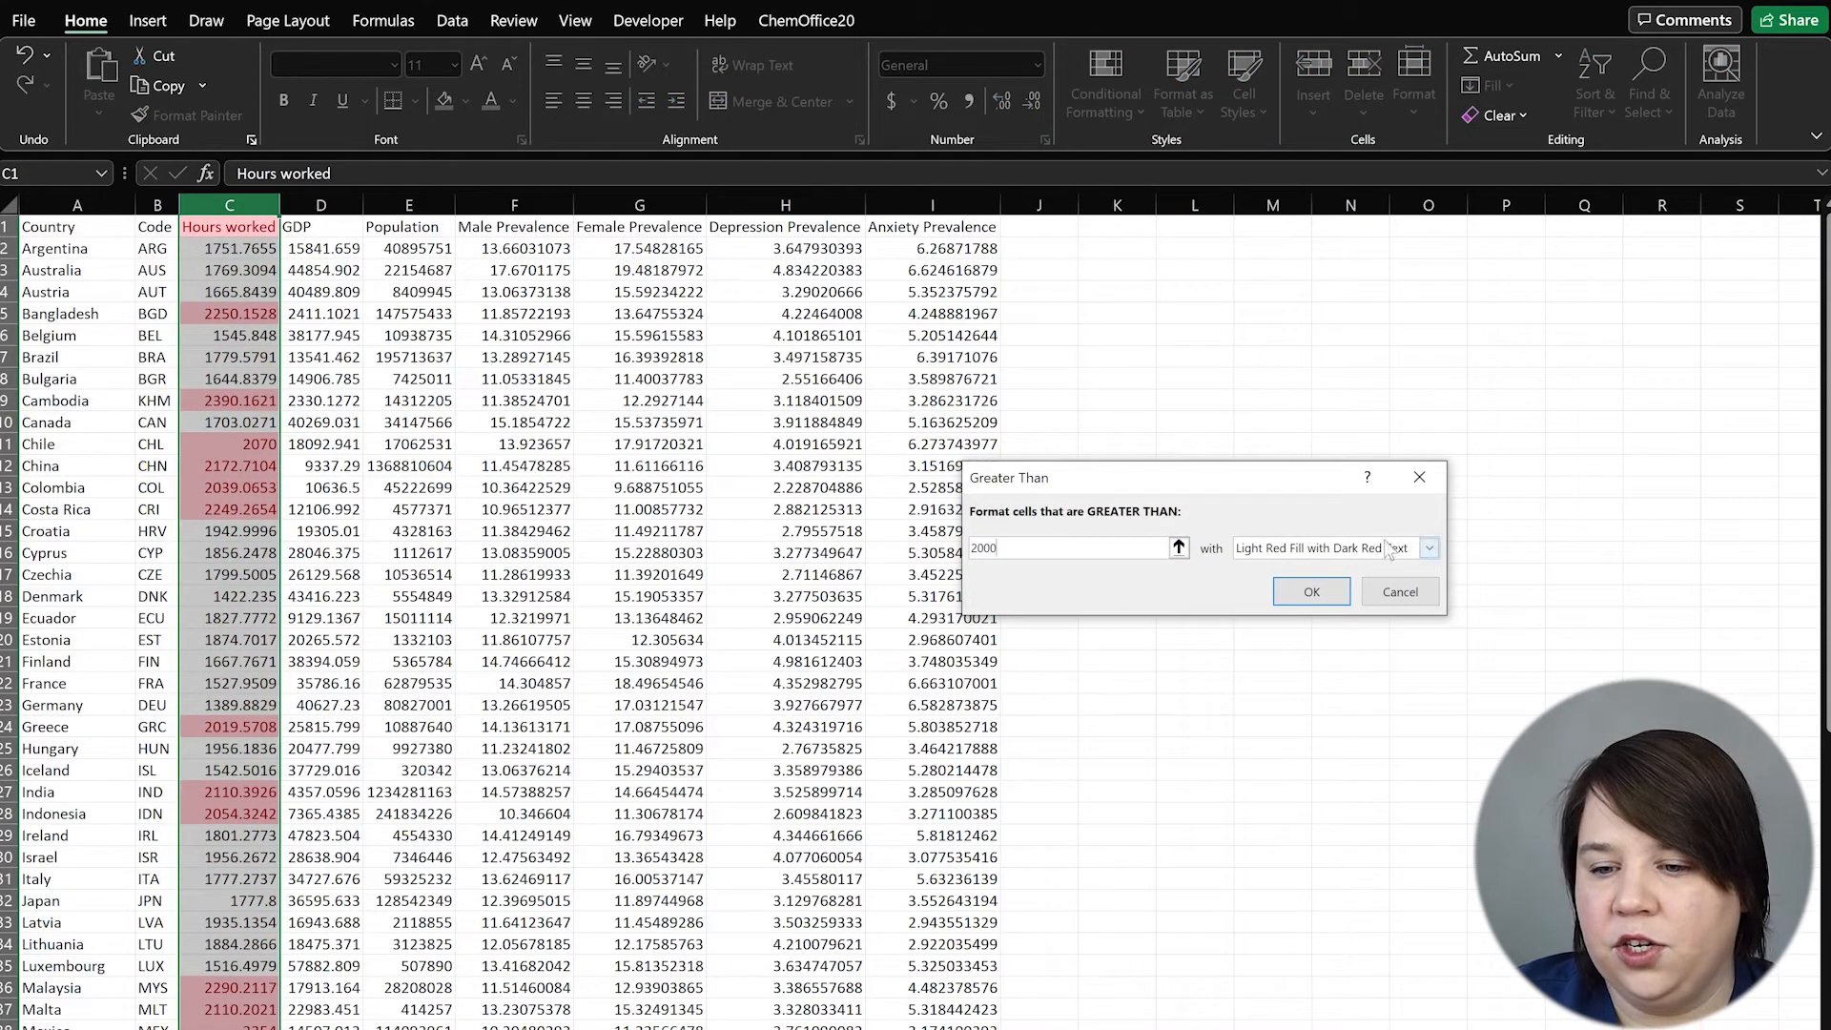
Give the Greater Than rule a custom format with a solid green fill and apply it to the Hours worked column
left_click(1428, 550)
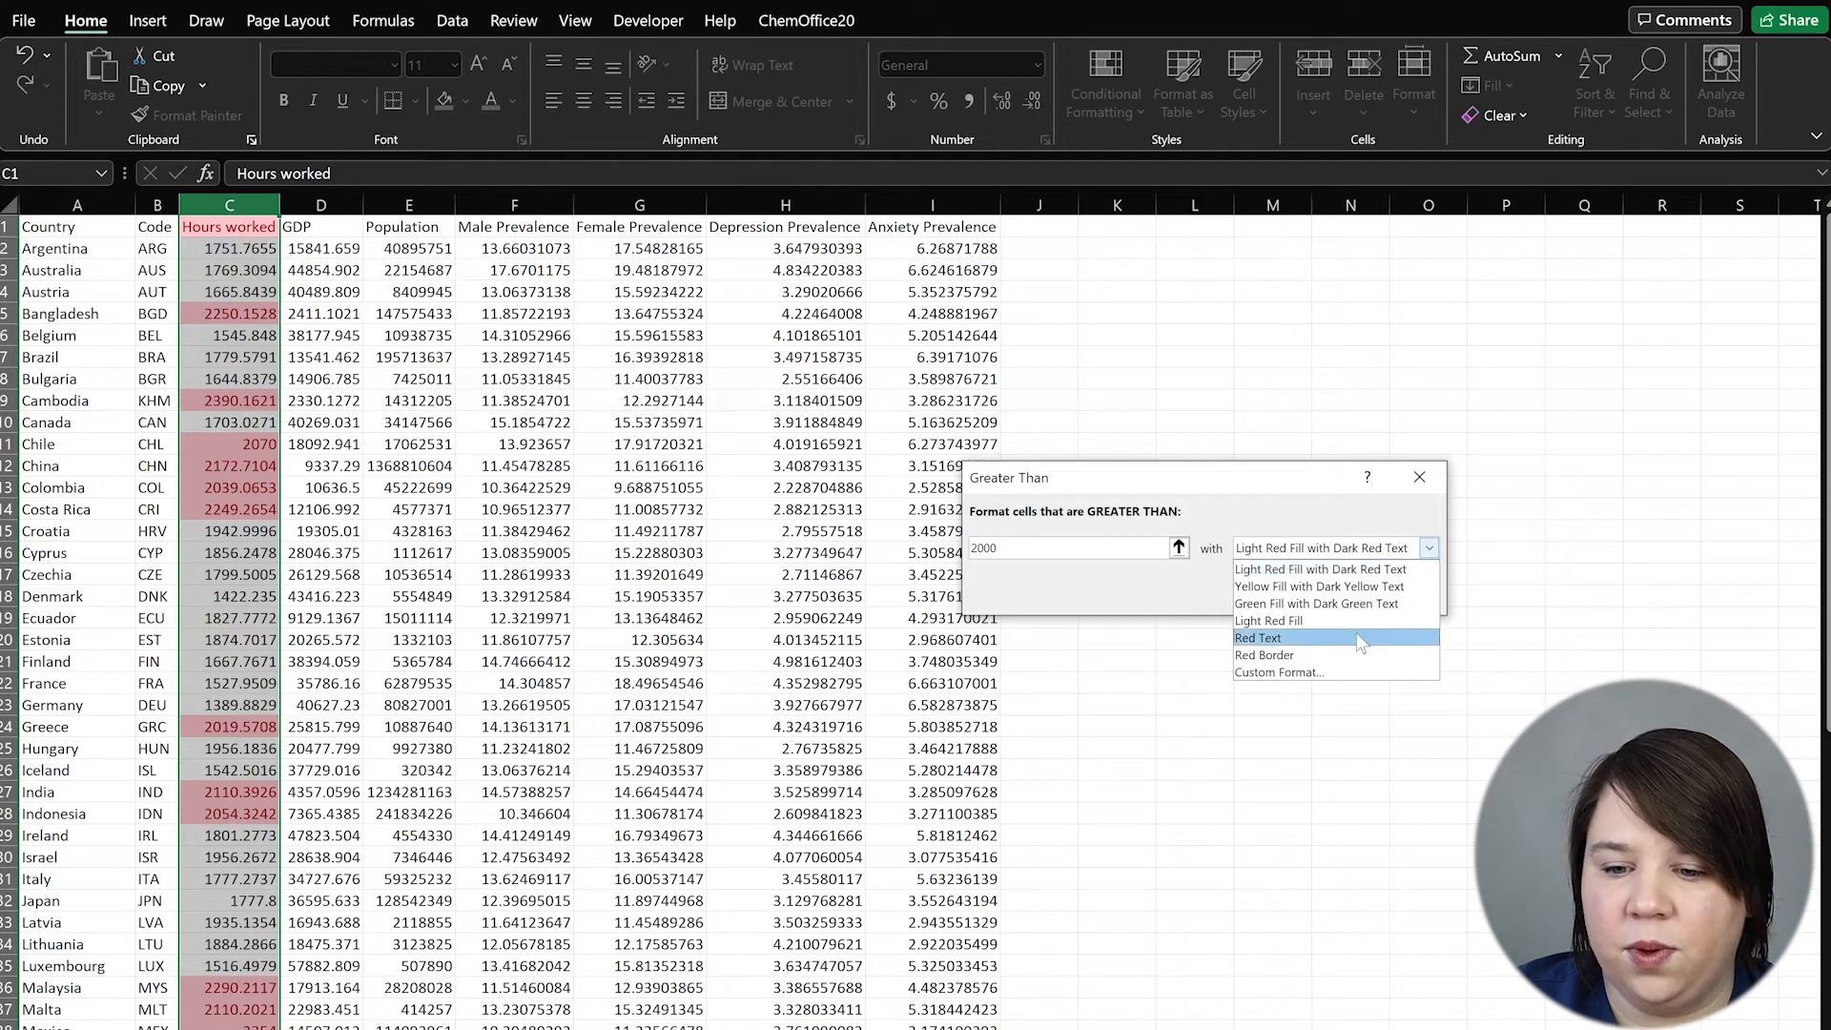
left_click(1347, 673)
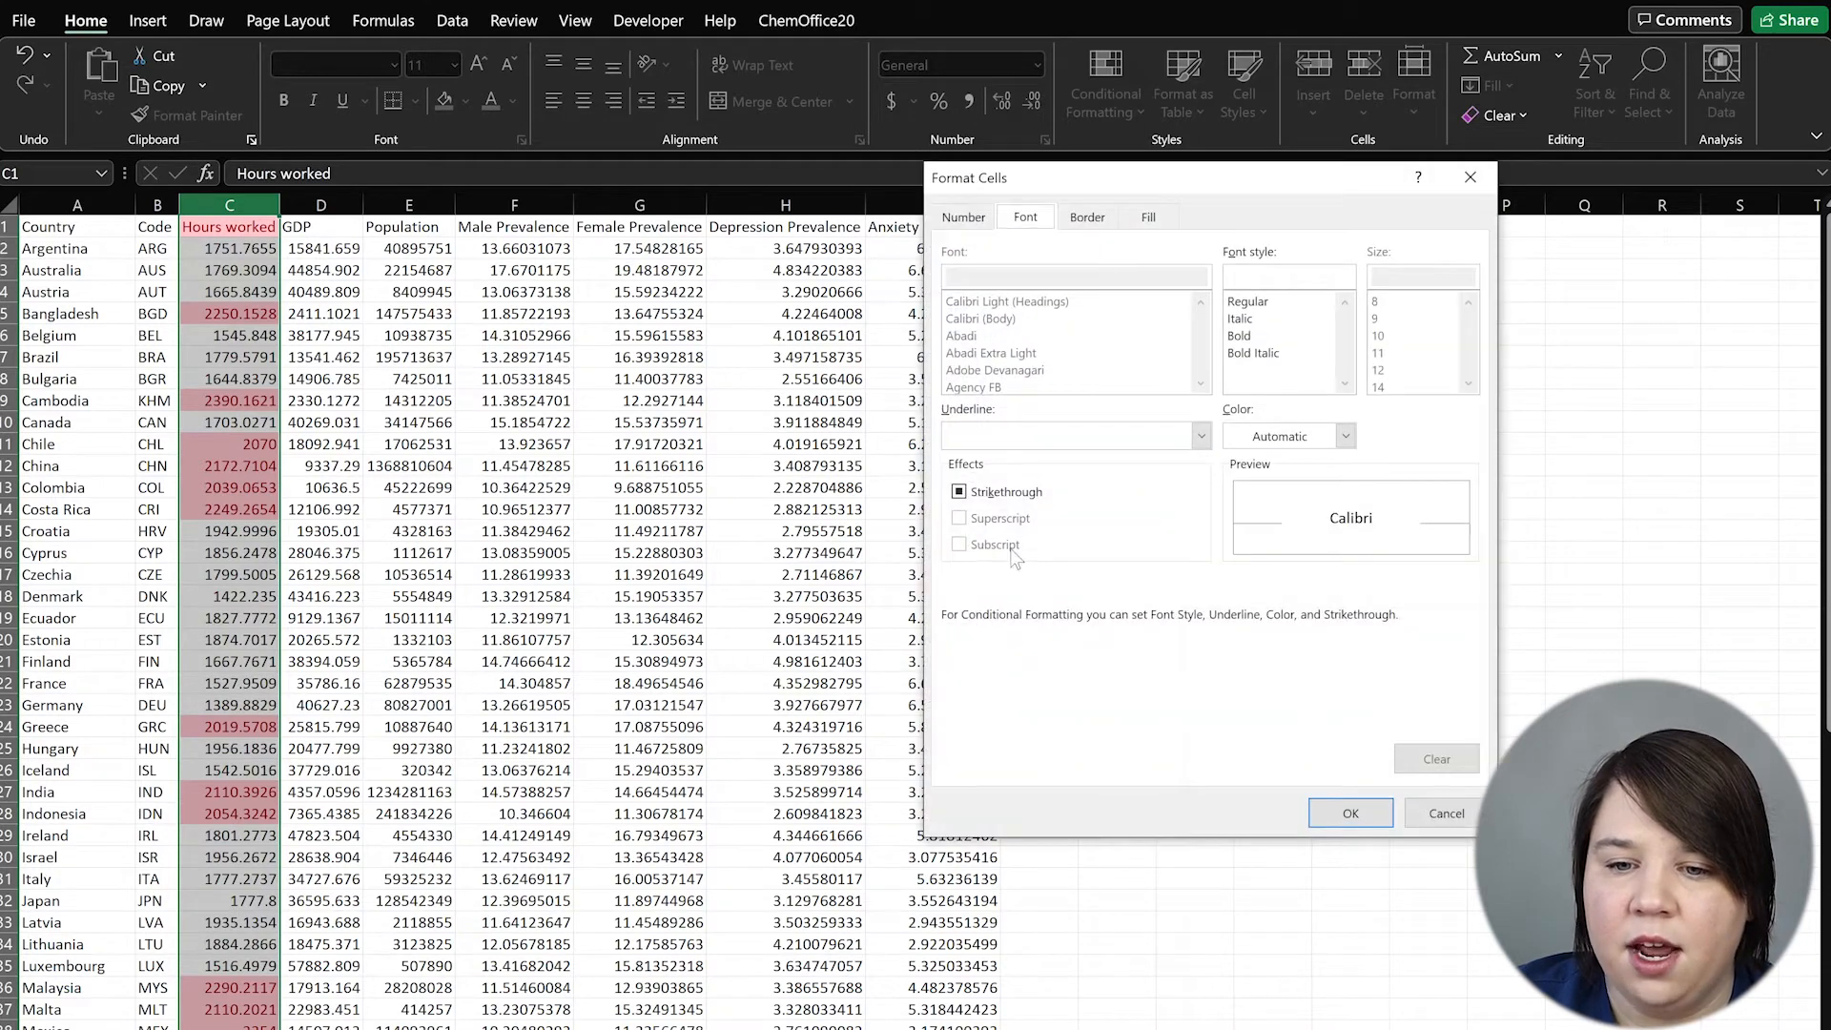
left_click(1150, 218)
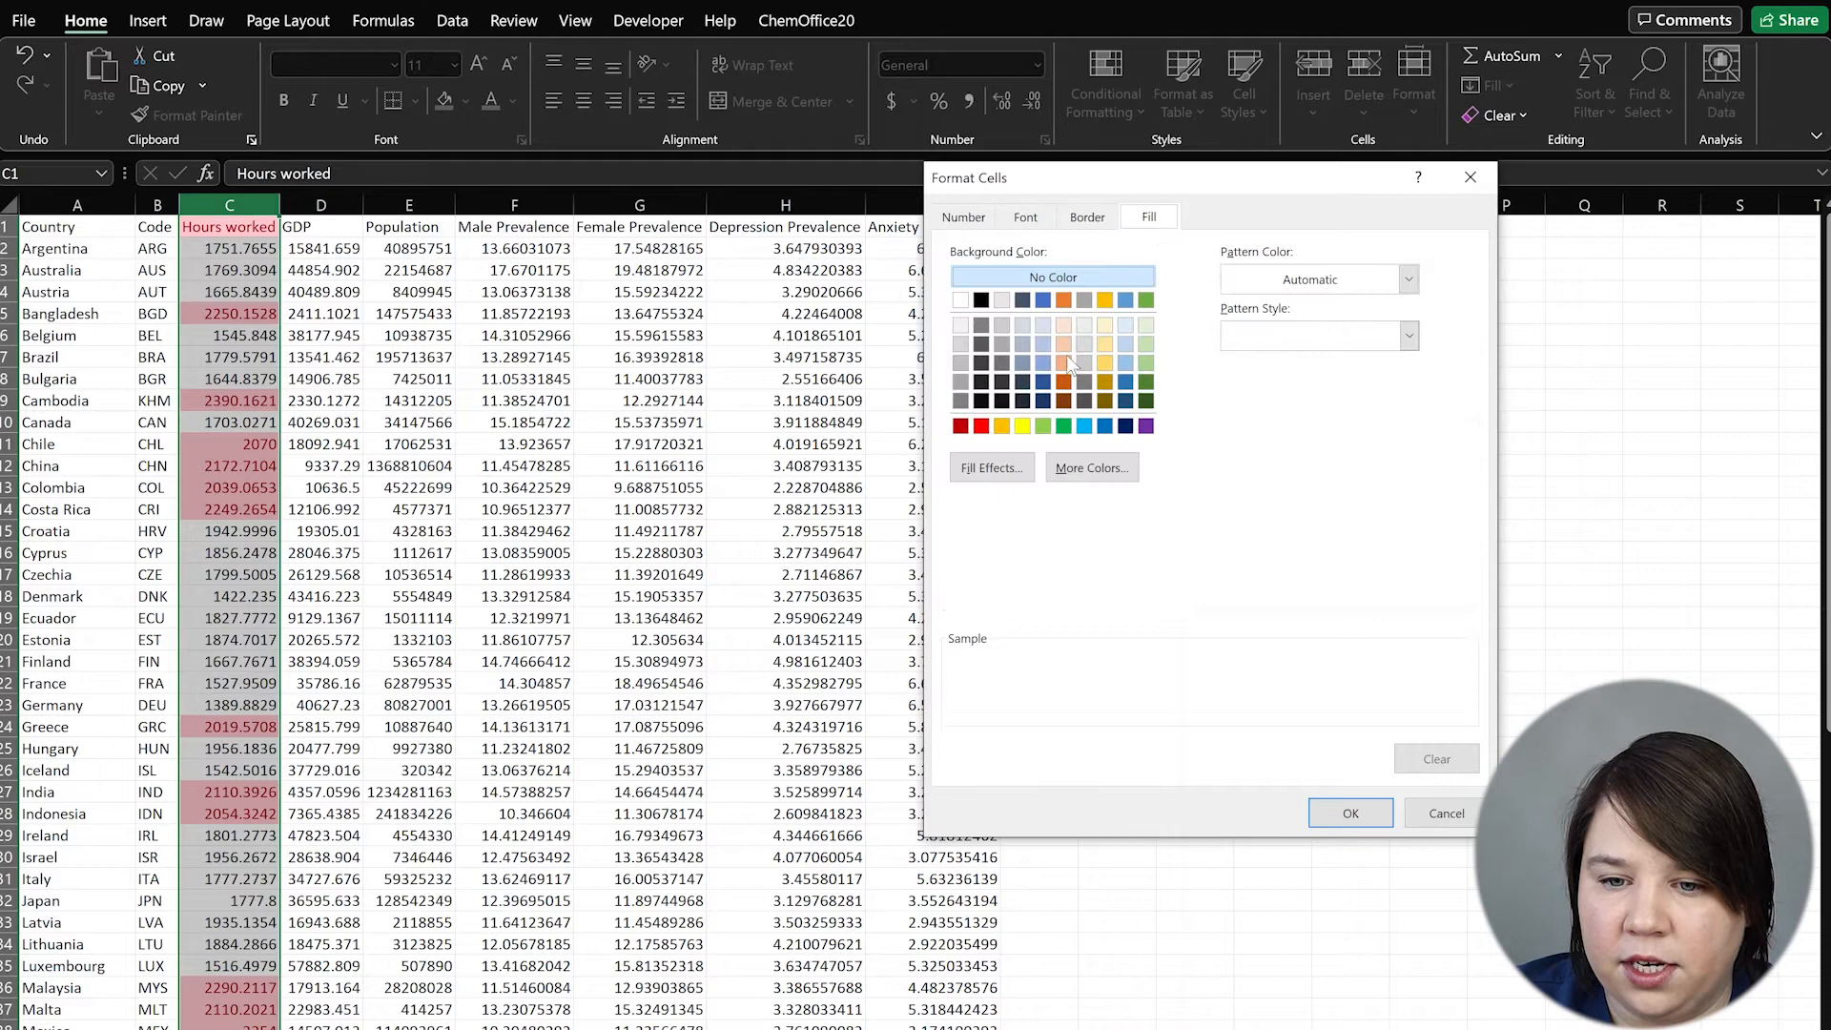
left_click(1056, 284)
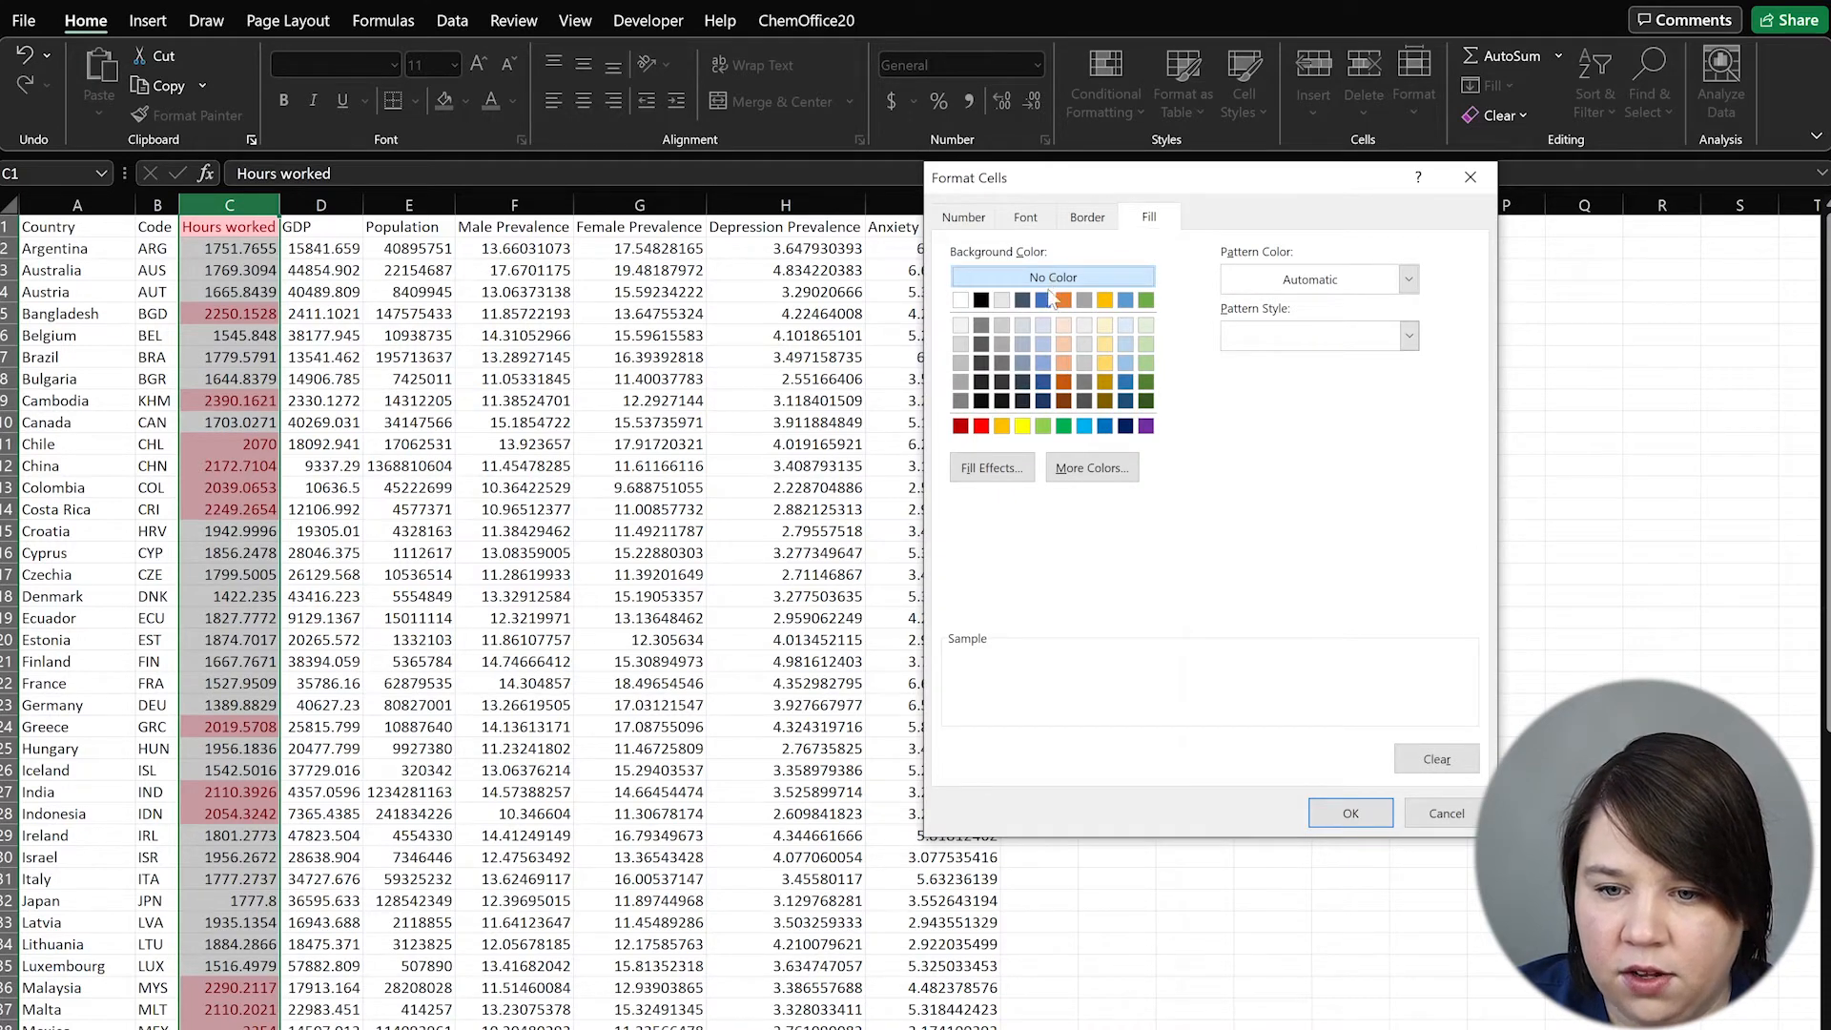
left_click(1062, 428)
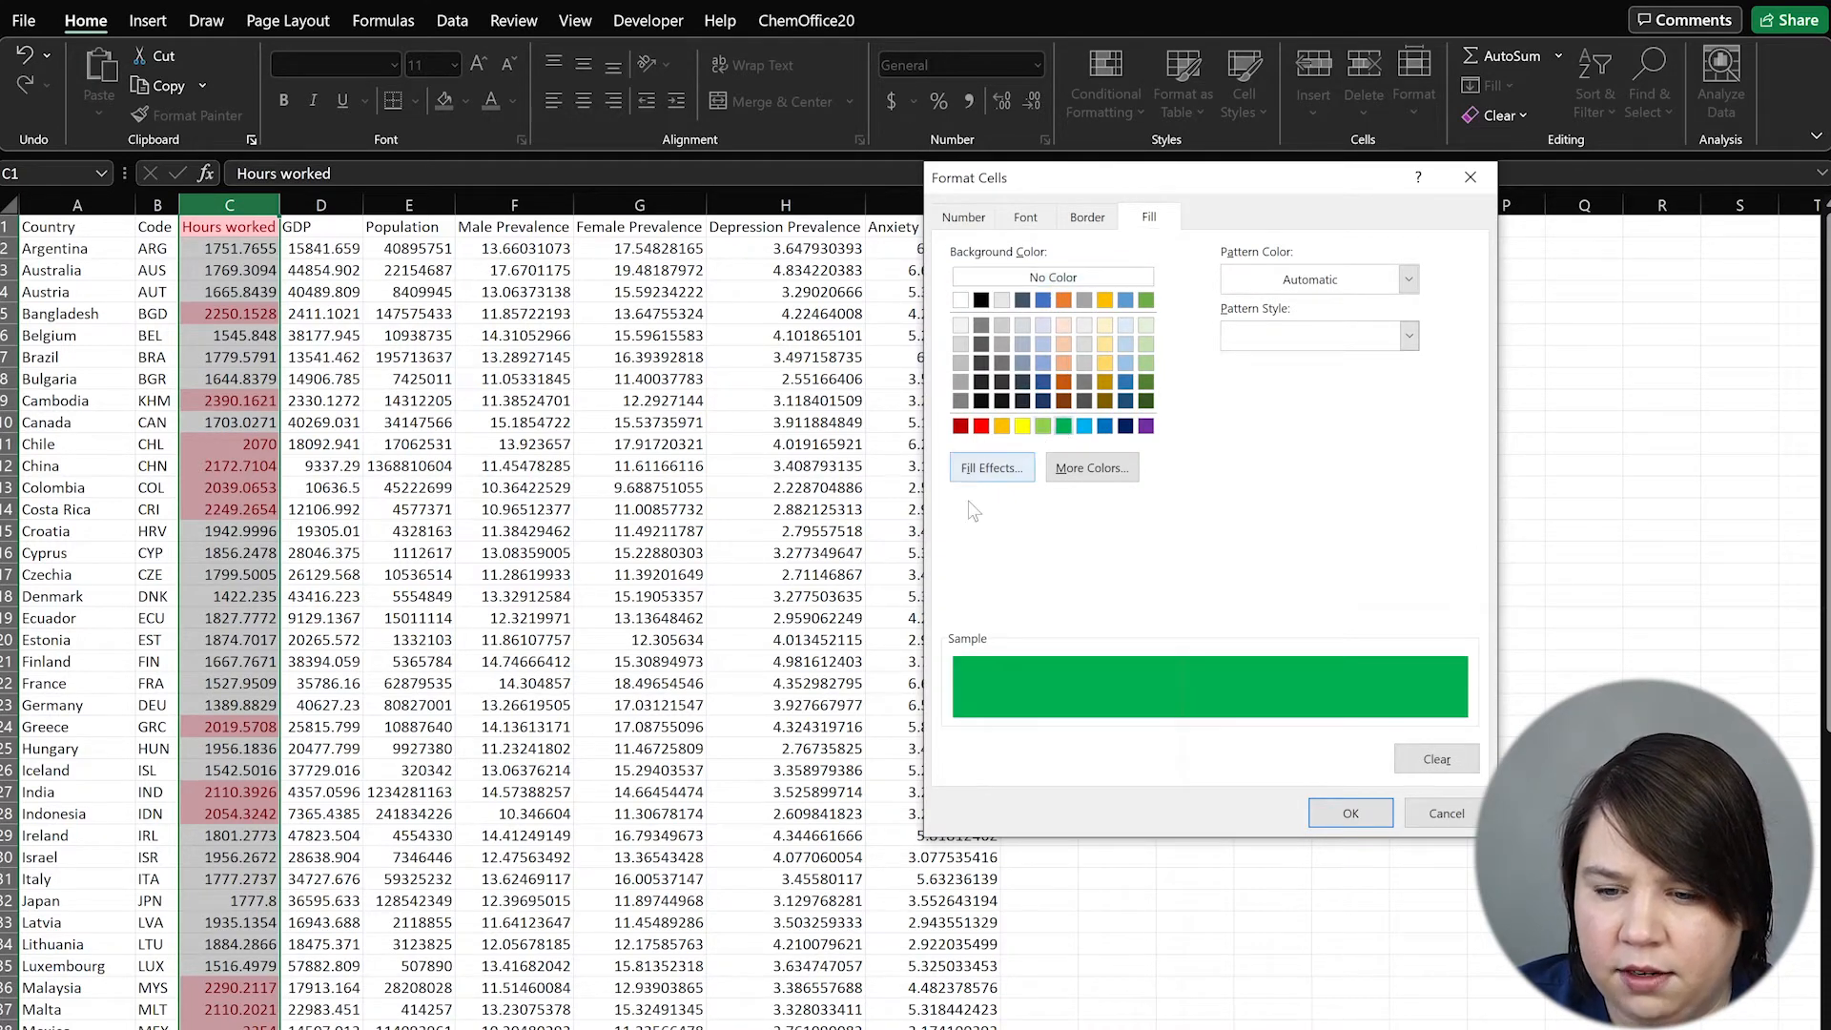
left_click(1350, 813)
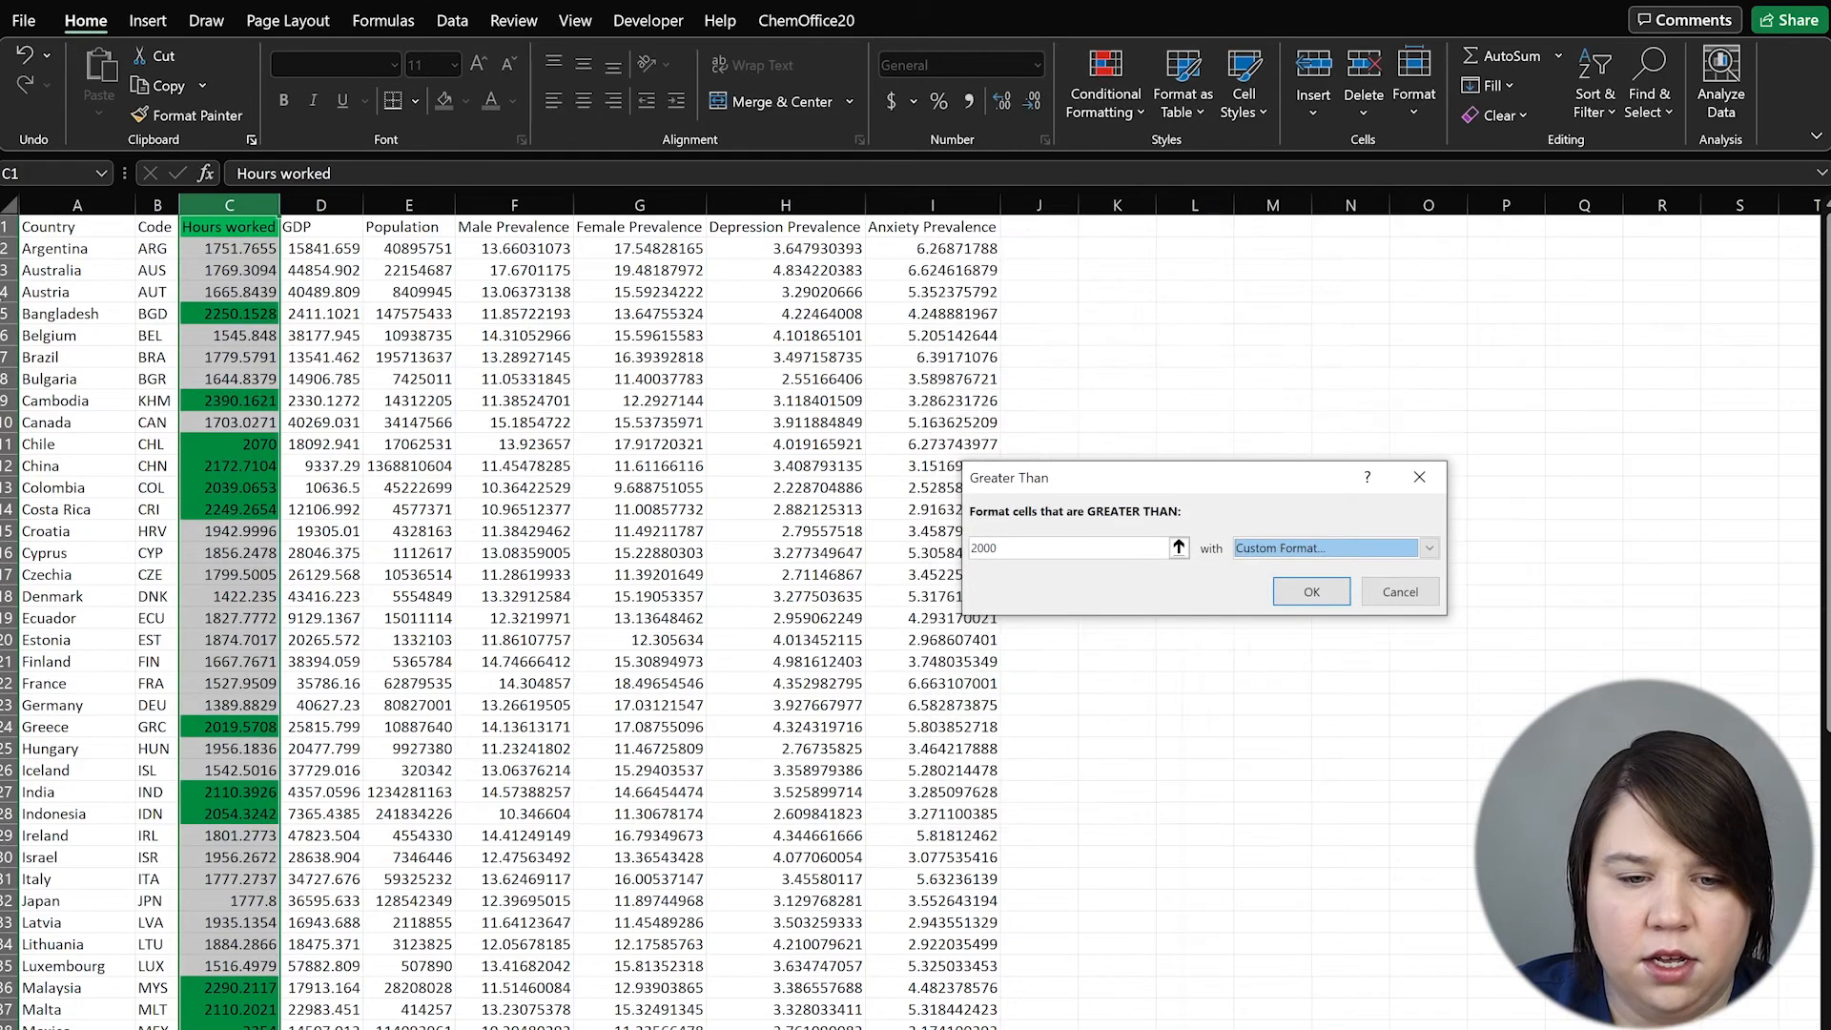
left_click(1312, 591)
left_click(215, 227)
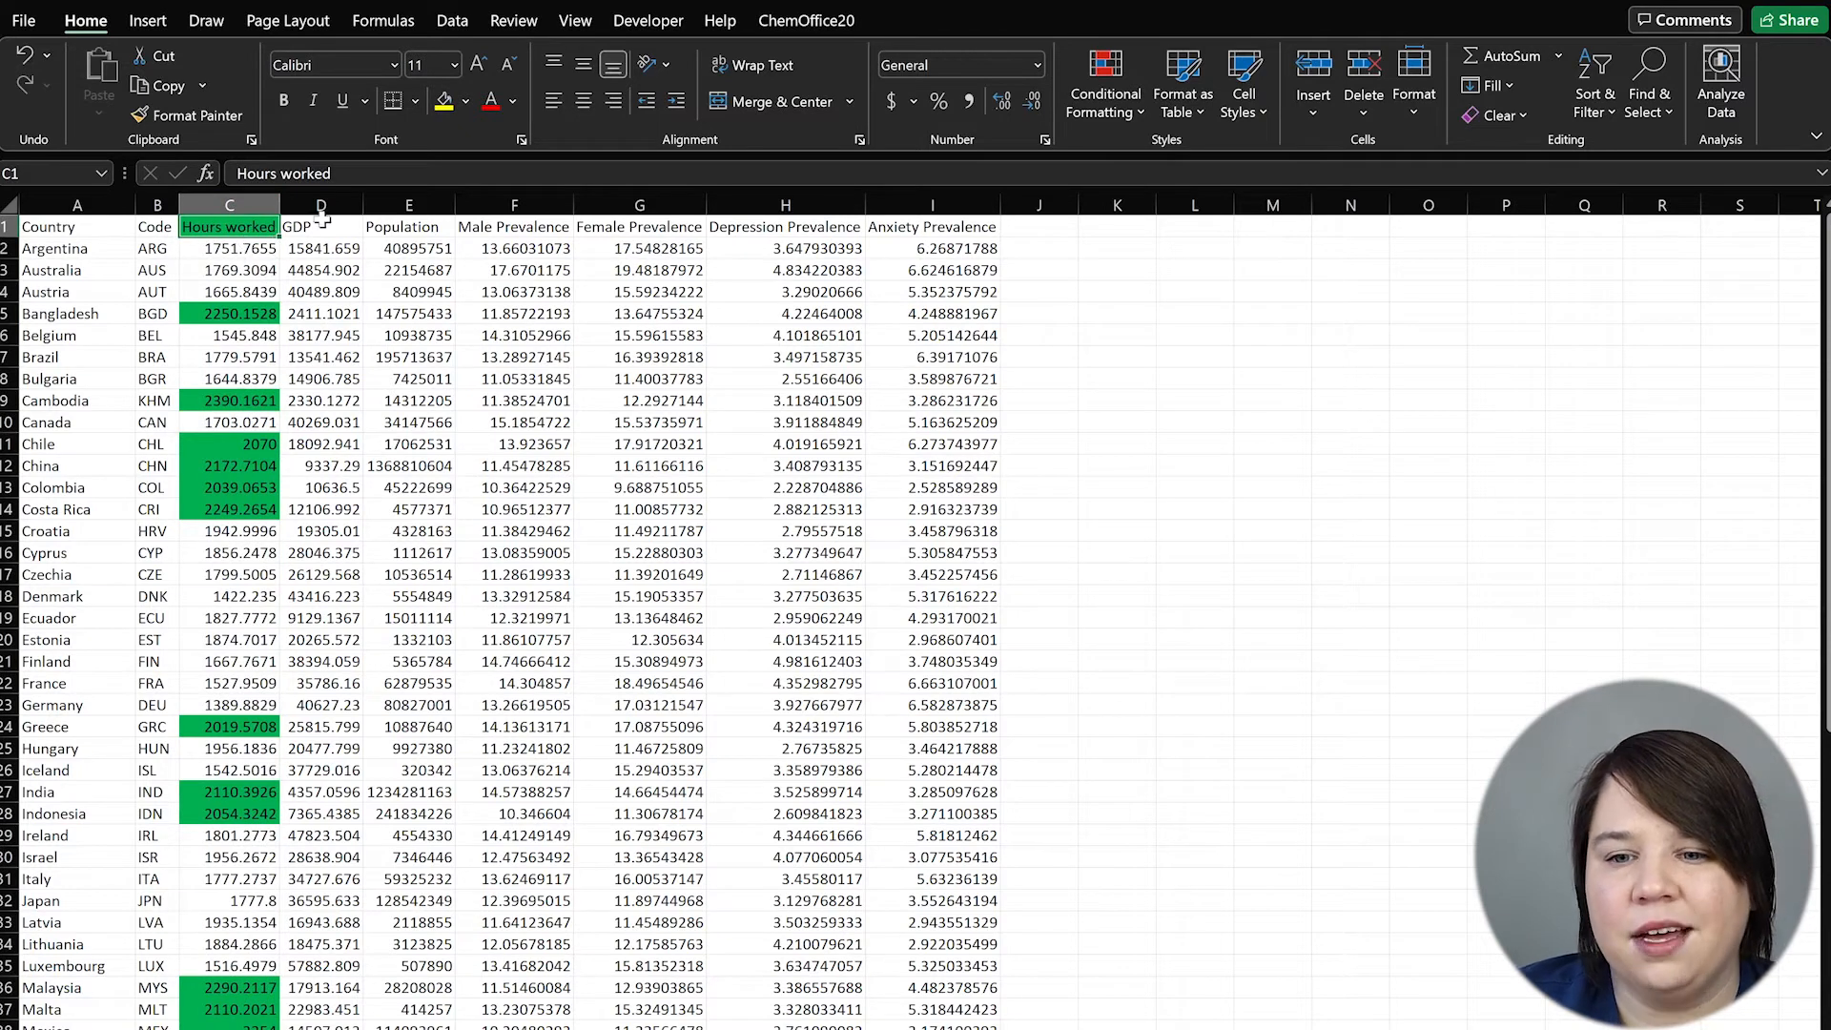
Set up a Less Than highlight rule on the whole Hours worked column with a threshold of 2000
left_click(221, 191)
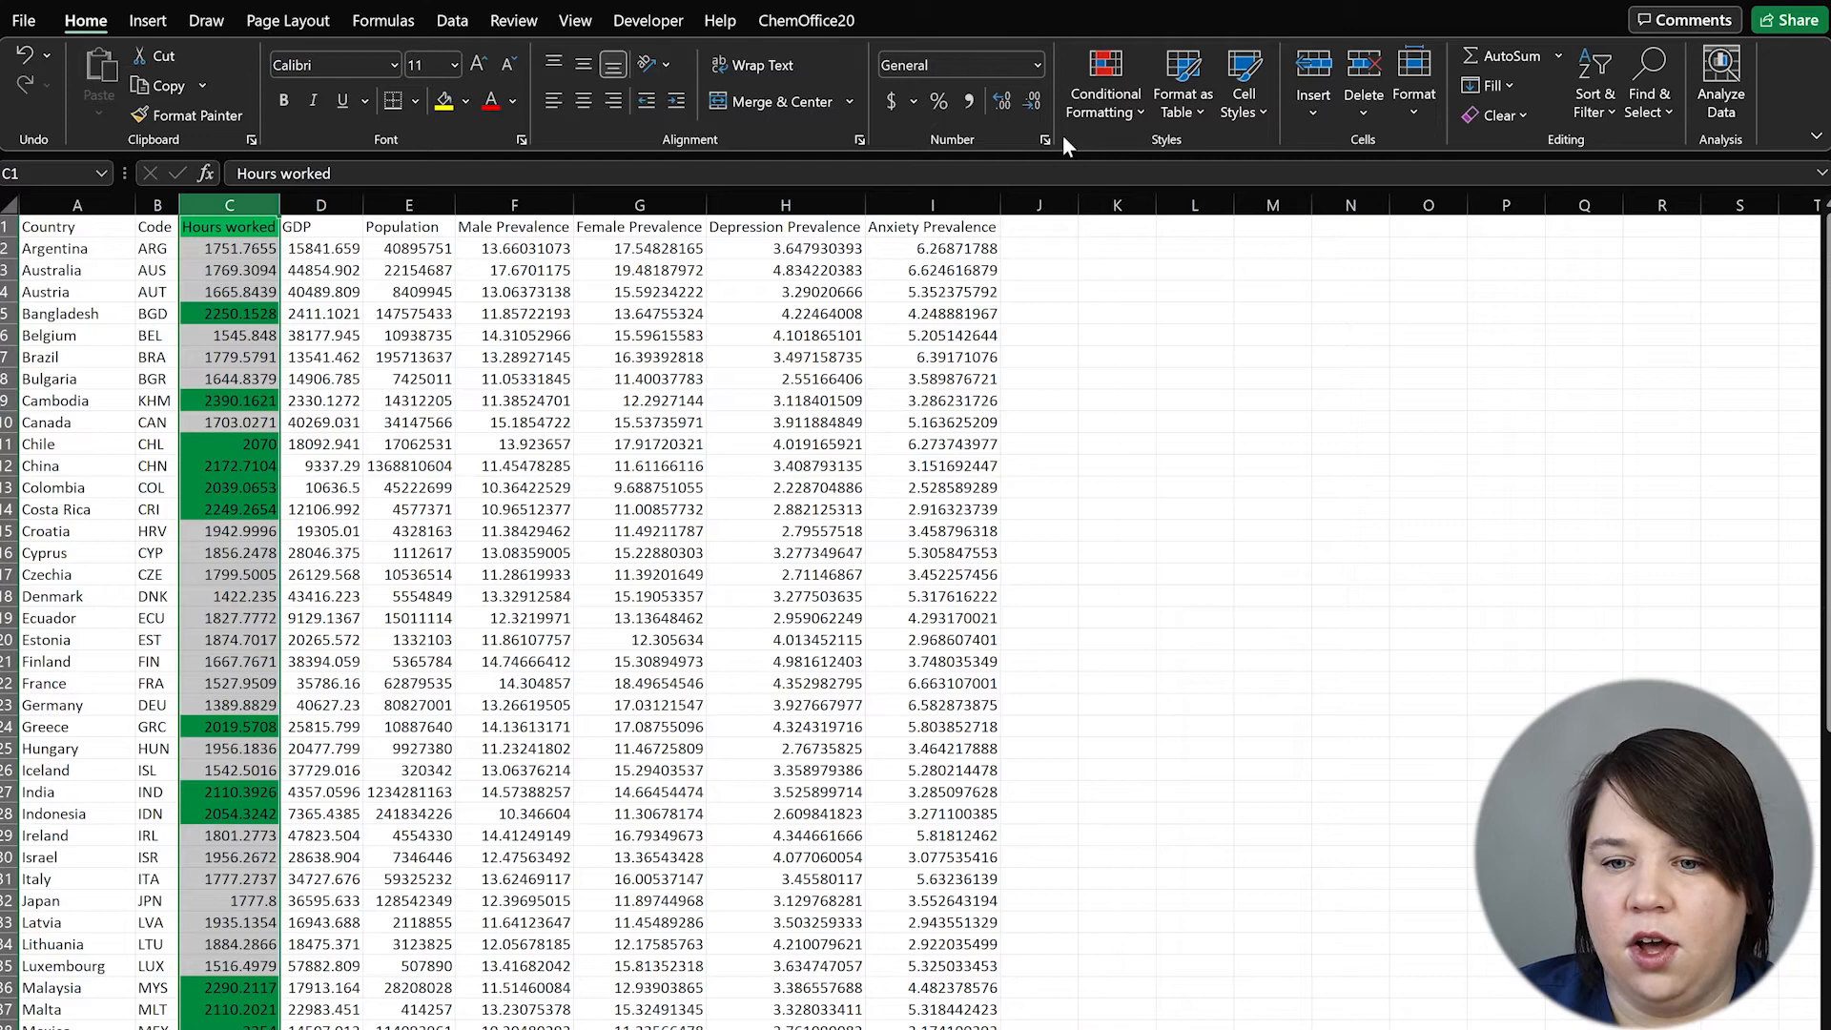
left_click(1097, 105)
mouse_move(1137, 167)
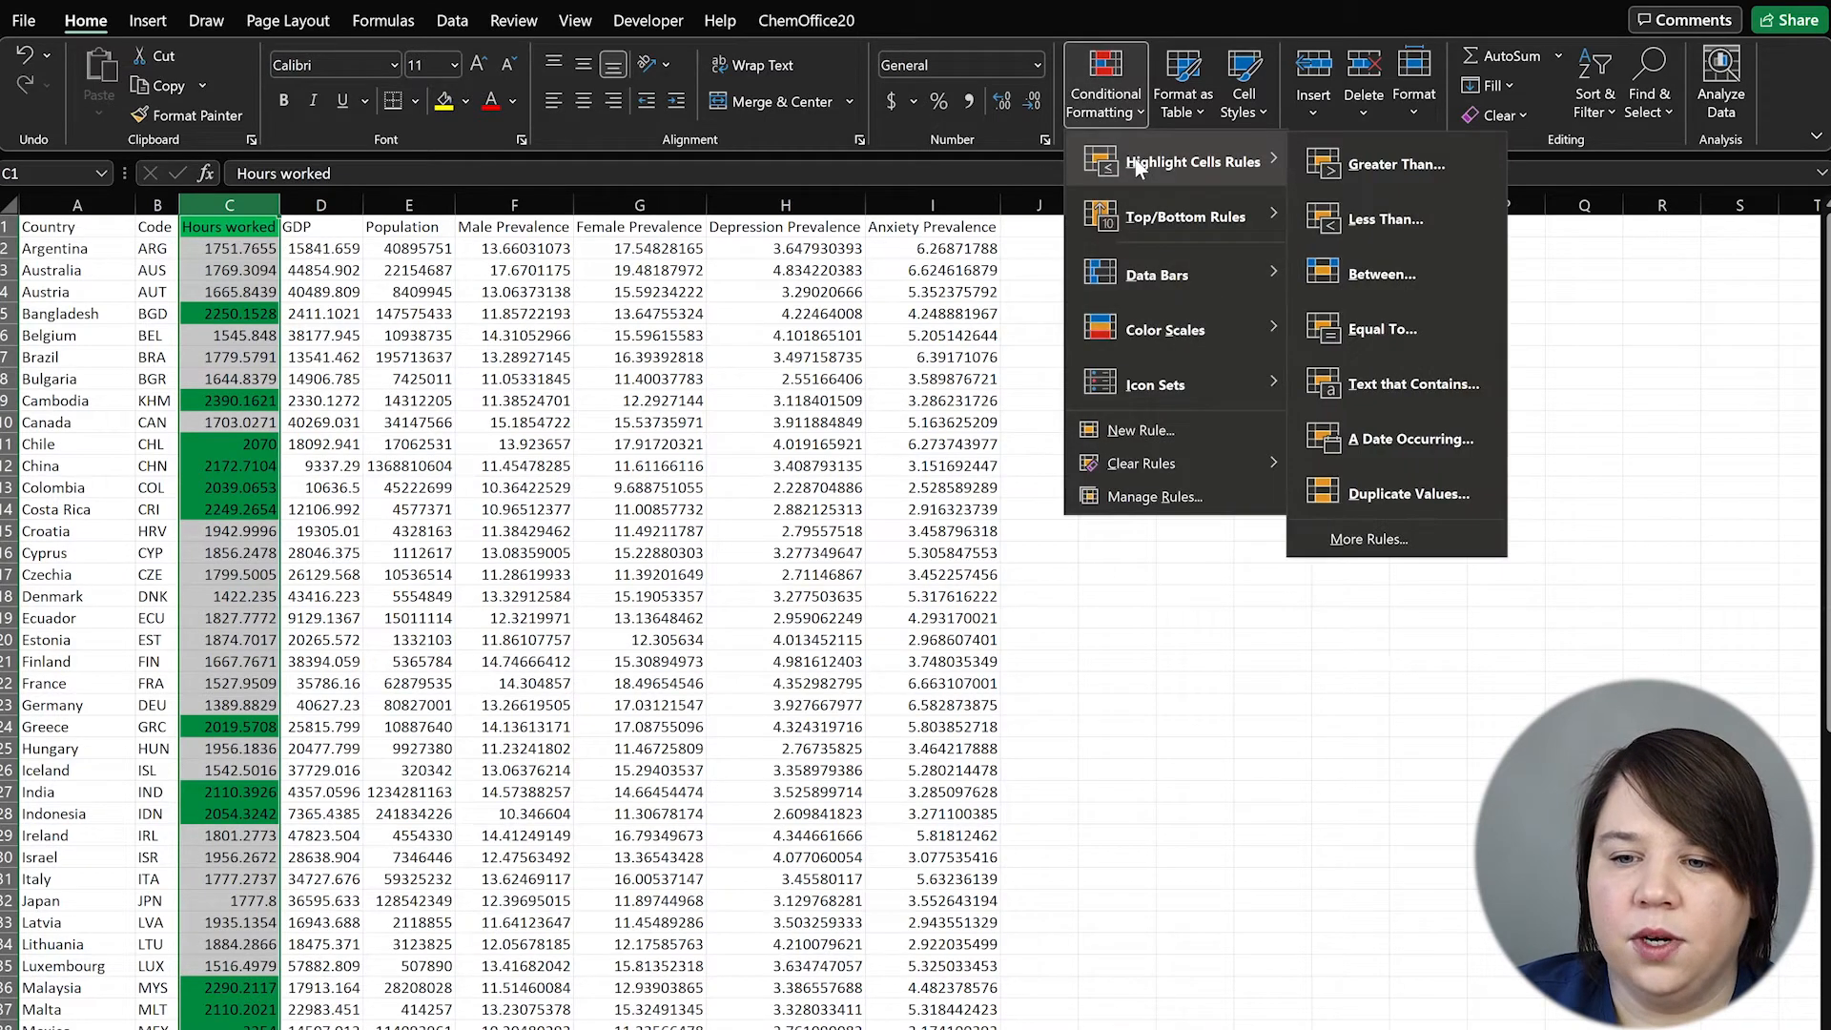
left_click(1468, 211)
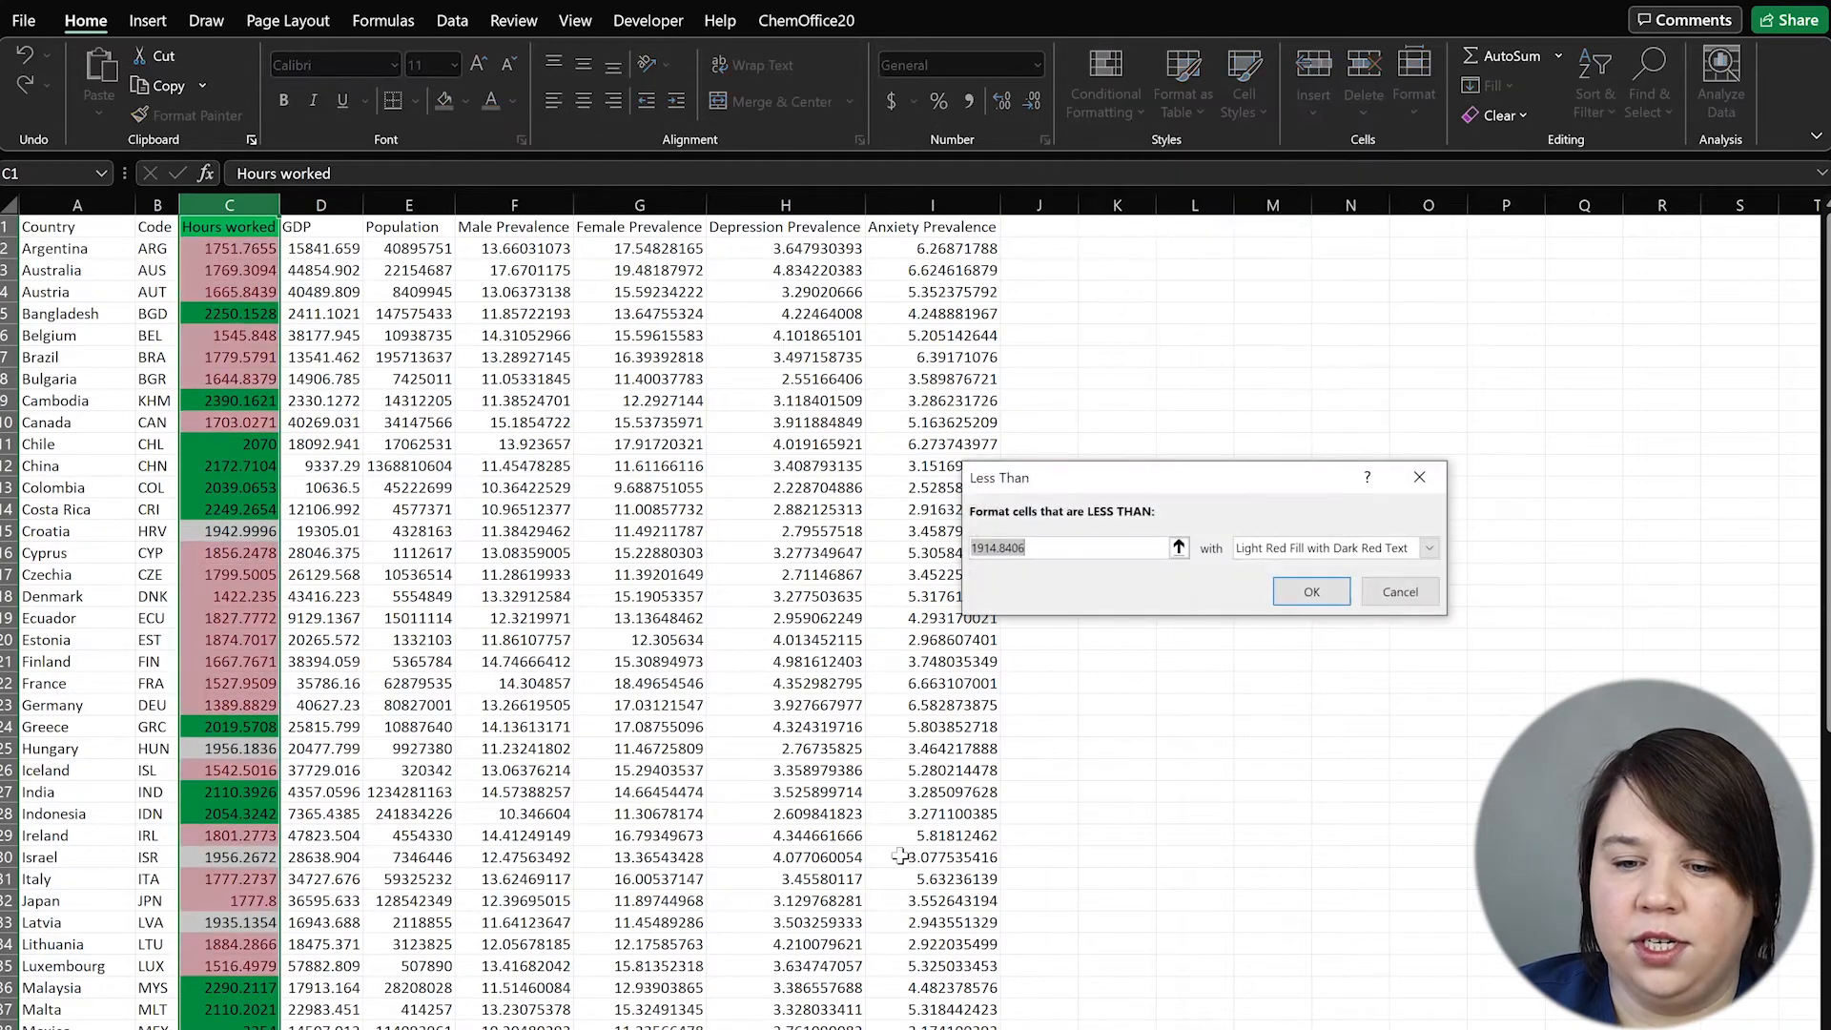
type("2000")
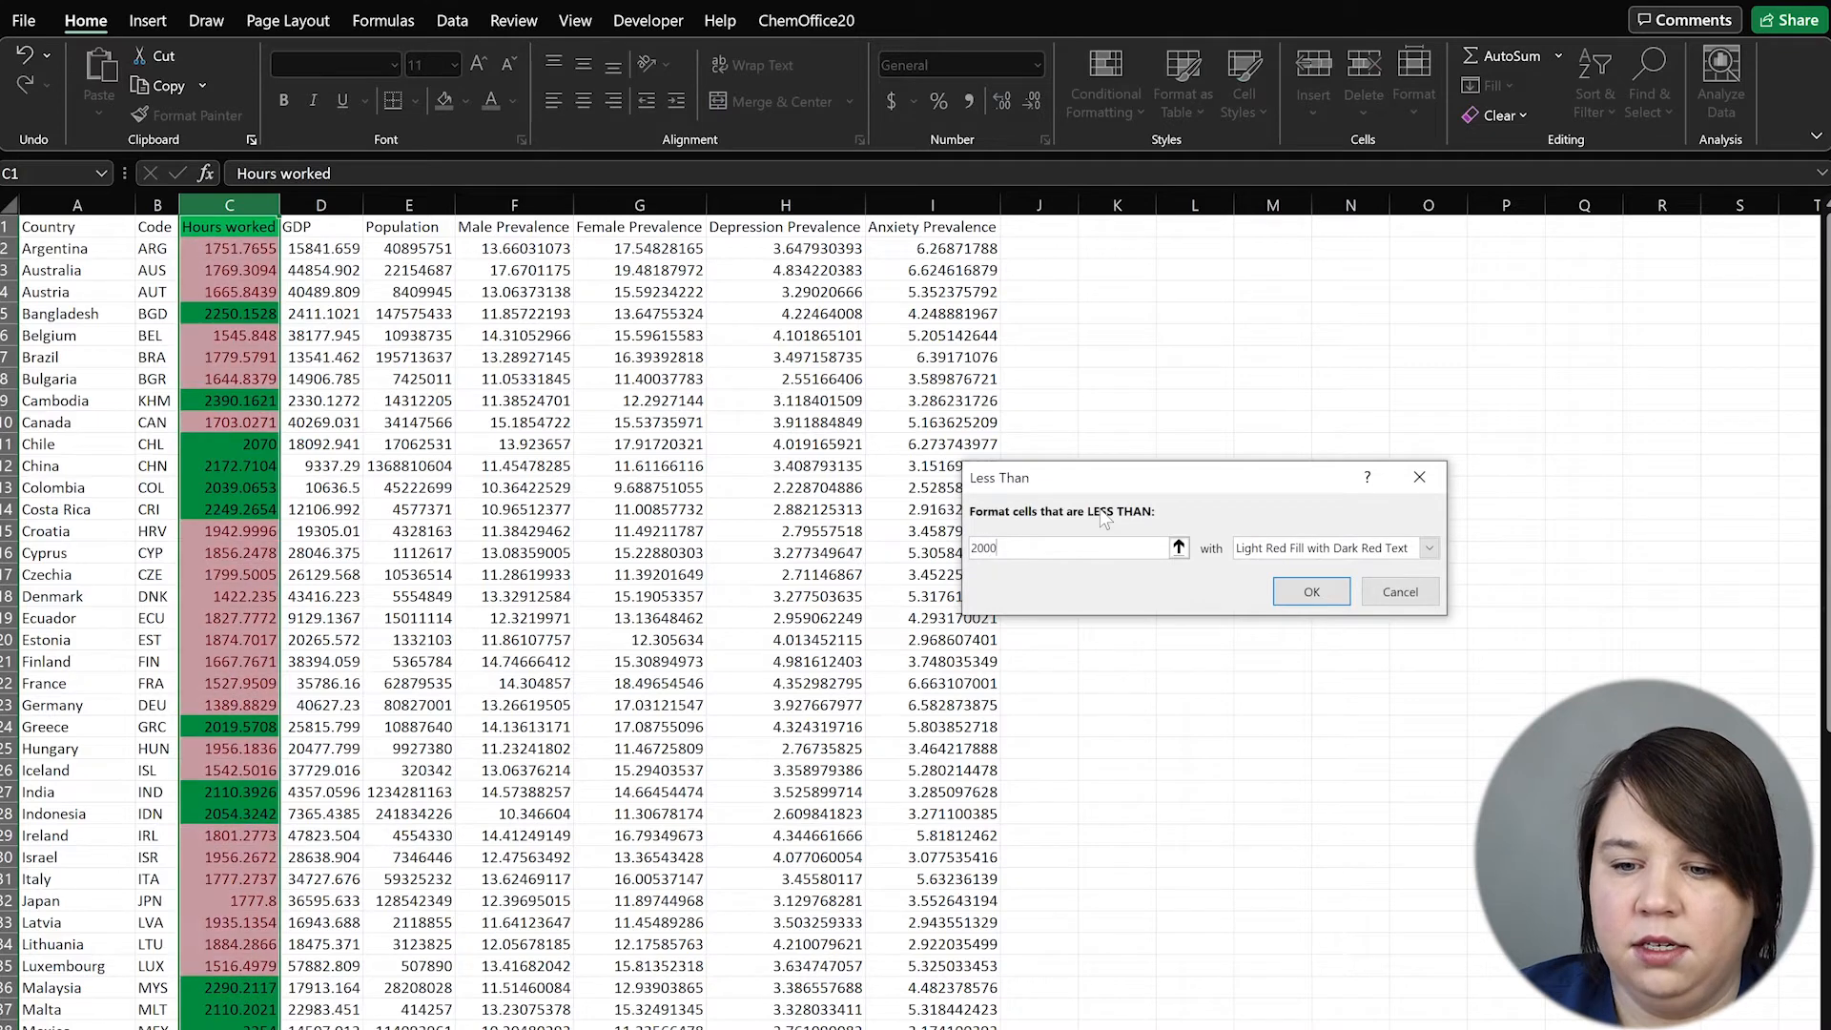
Give the Less Than rule a custom format with a dark red fill and apply it to the Hours worked column
left_click(1428, 547)
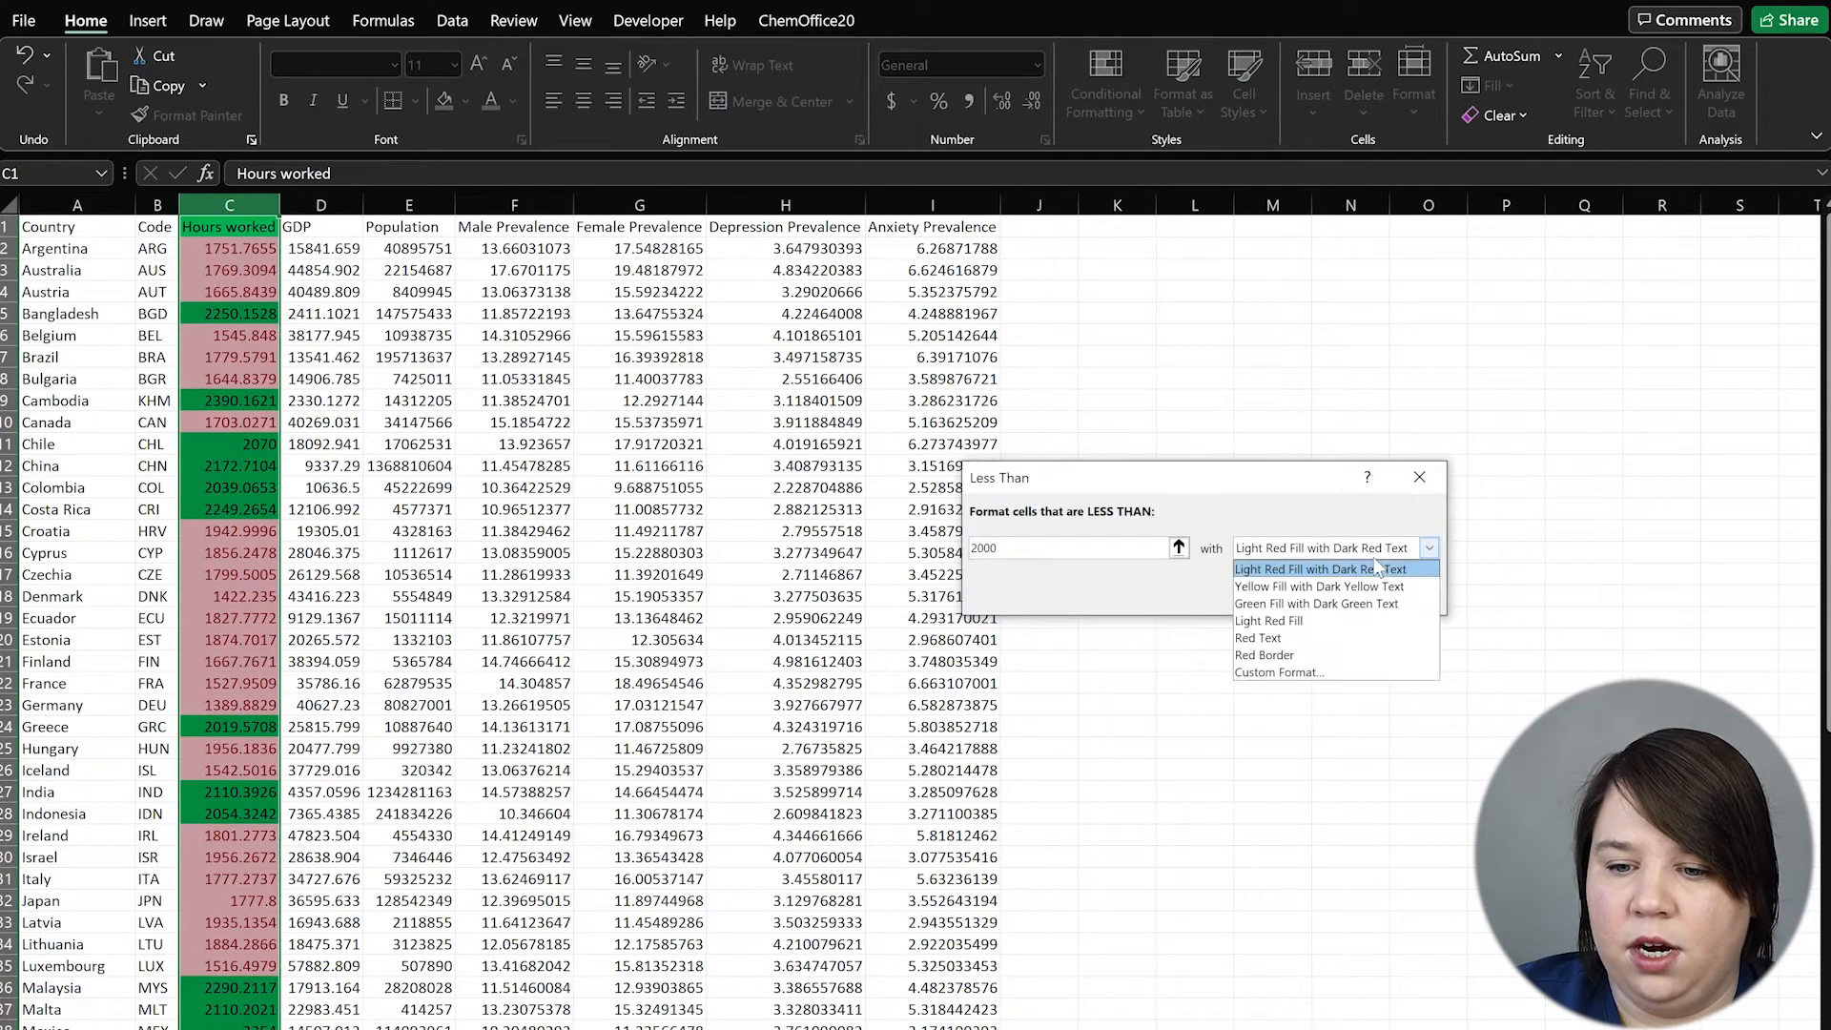
left_click(1293, 673)
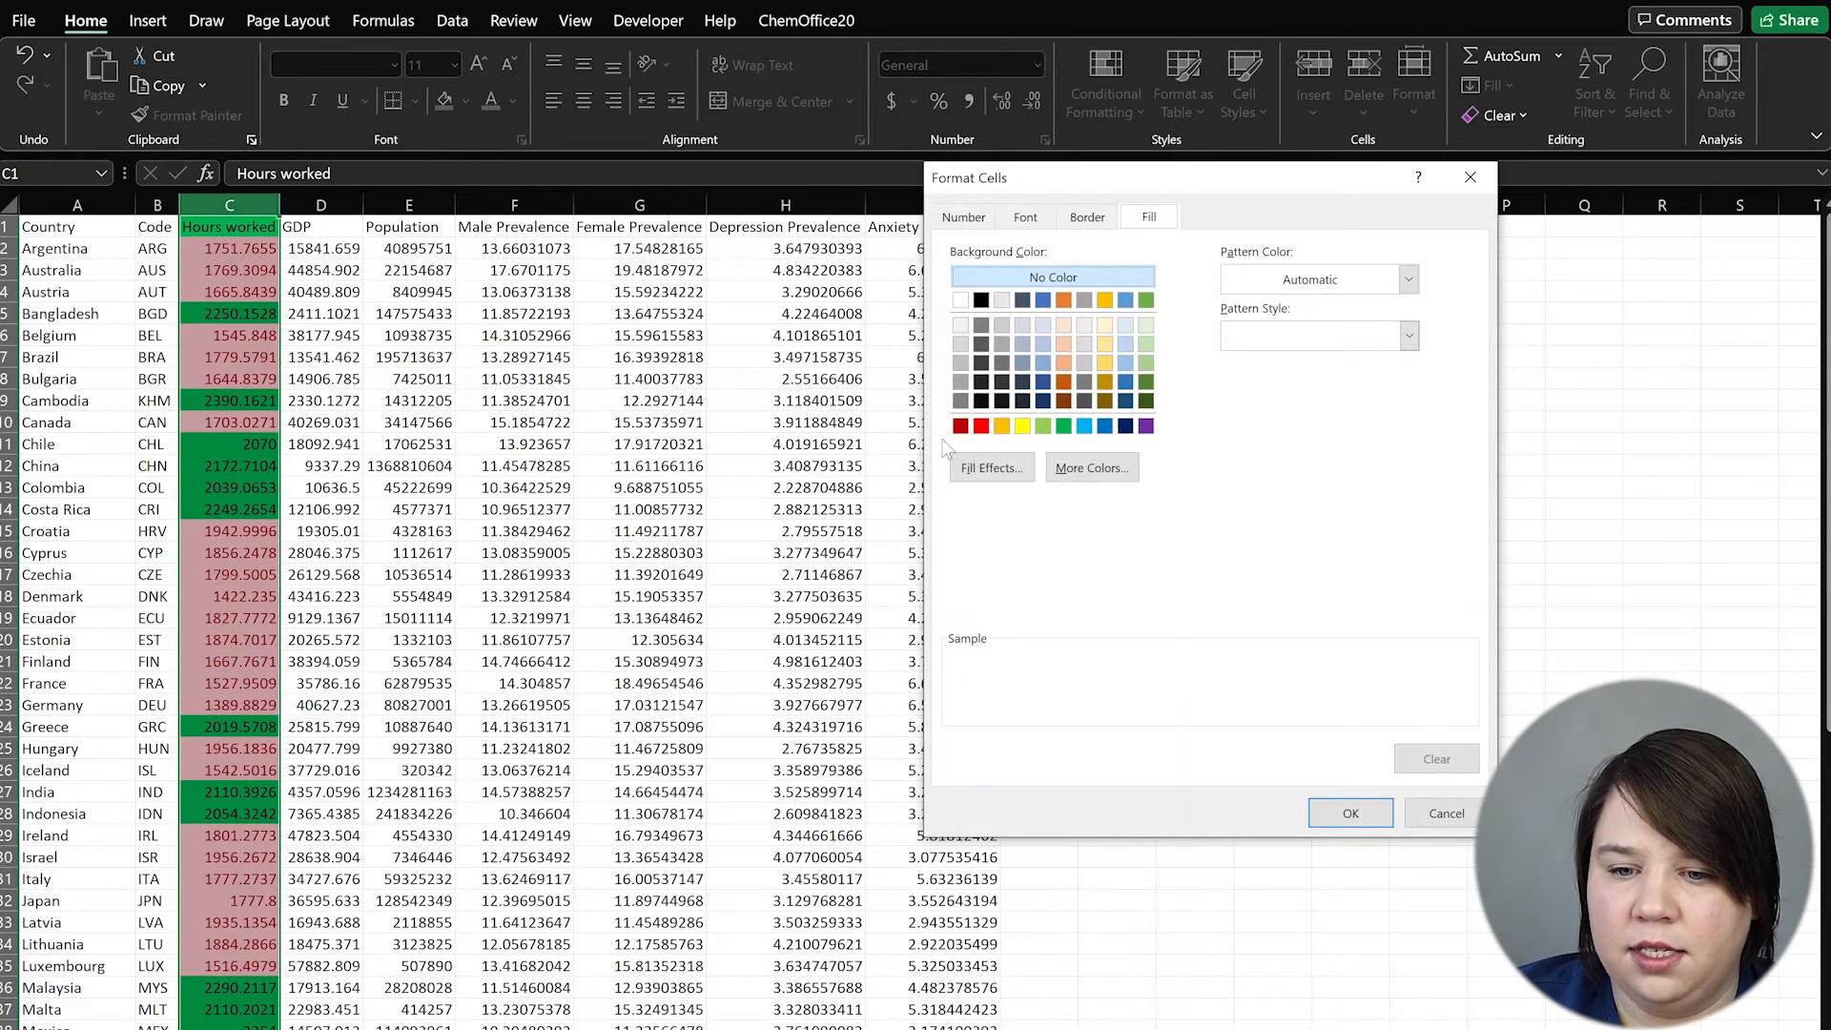
left_click(960, 426)
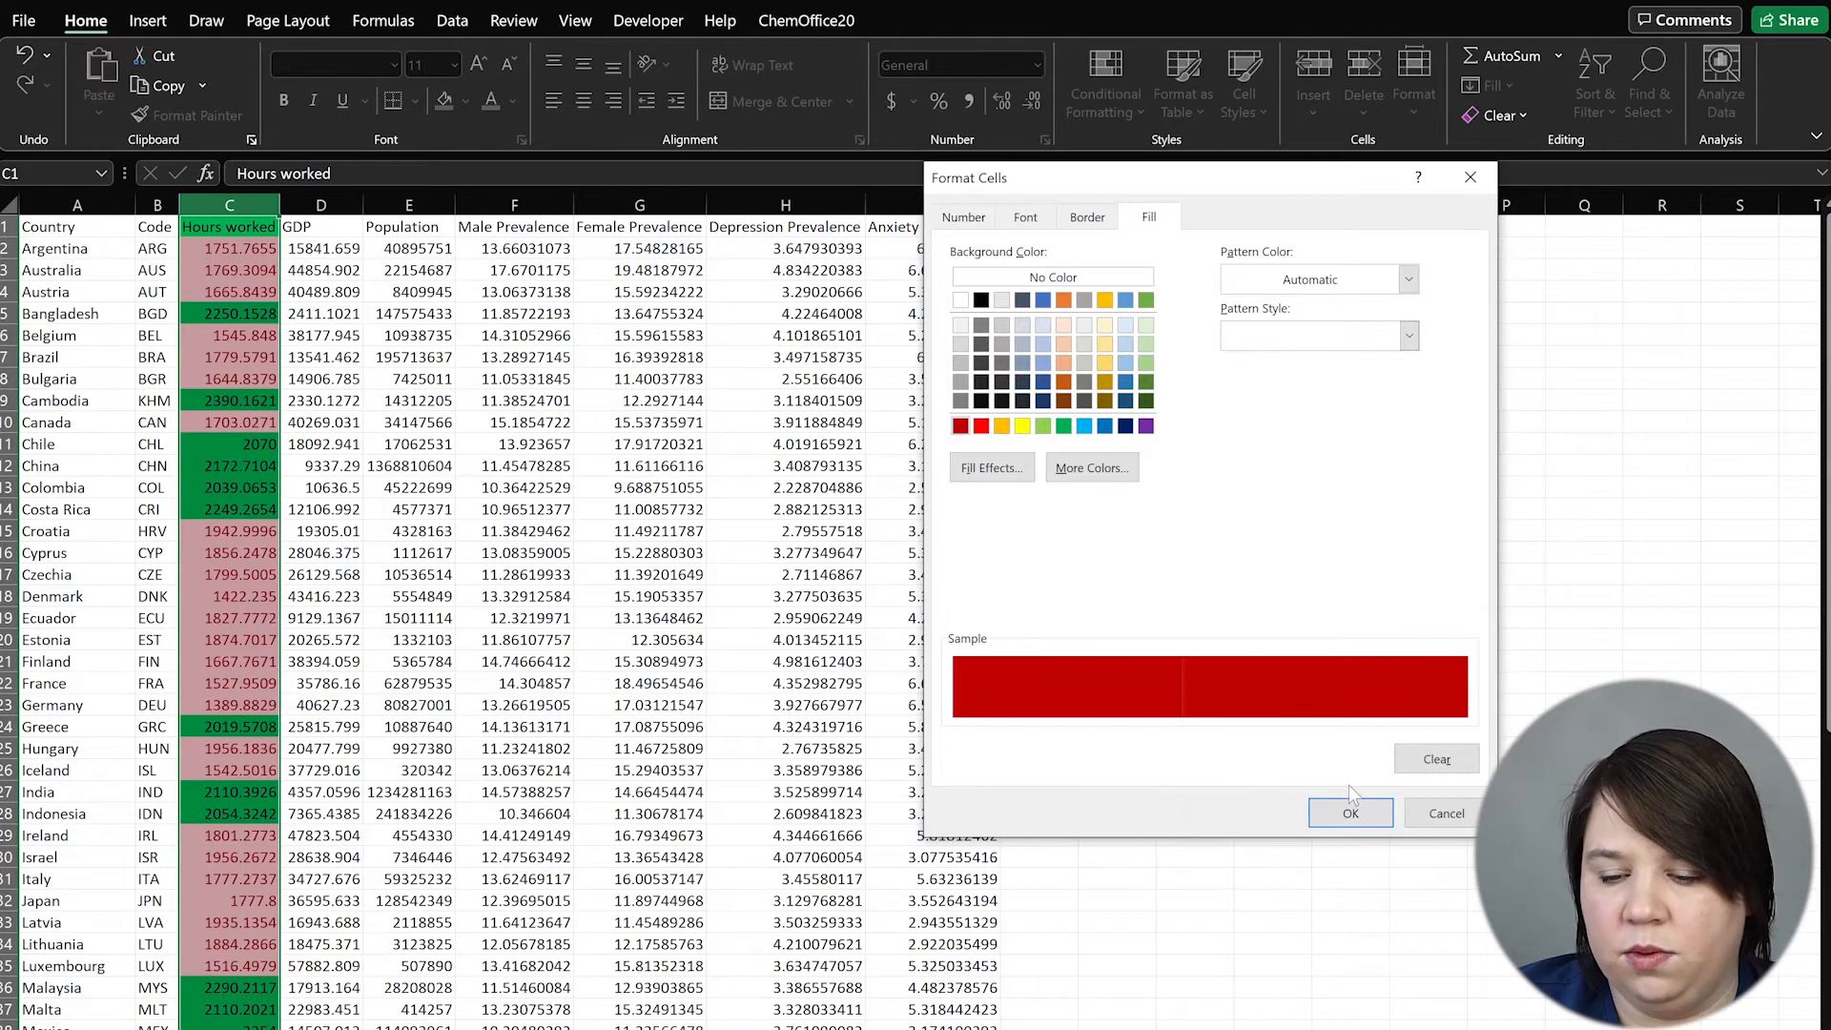
left_click(1350, 813)
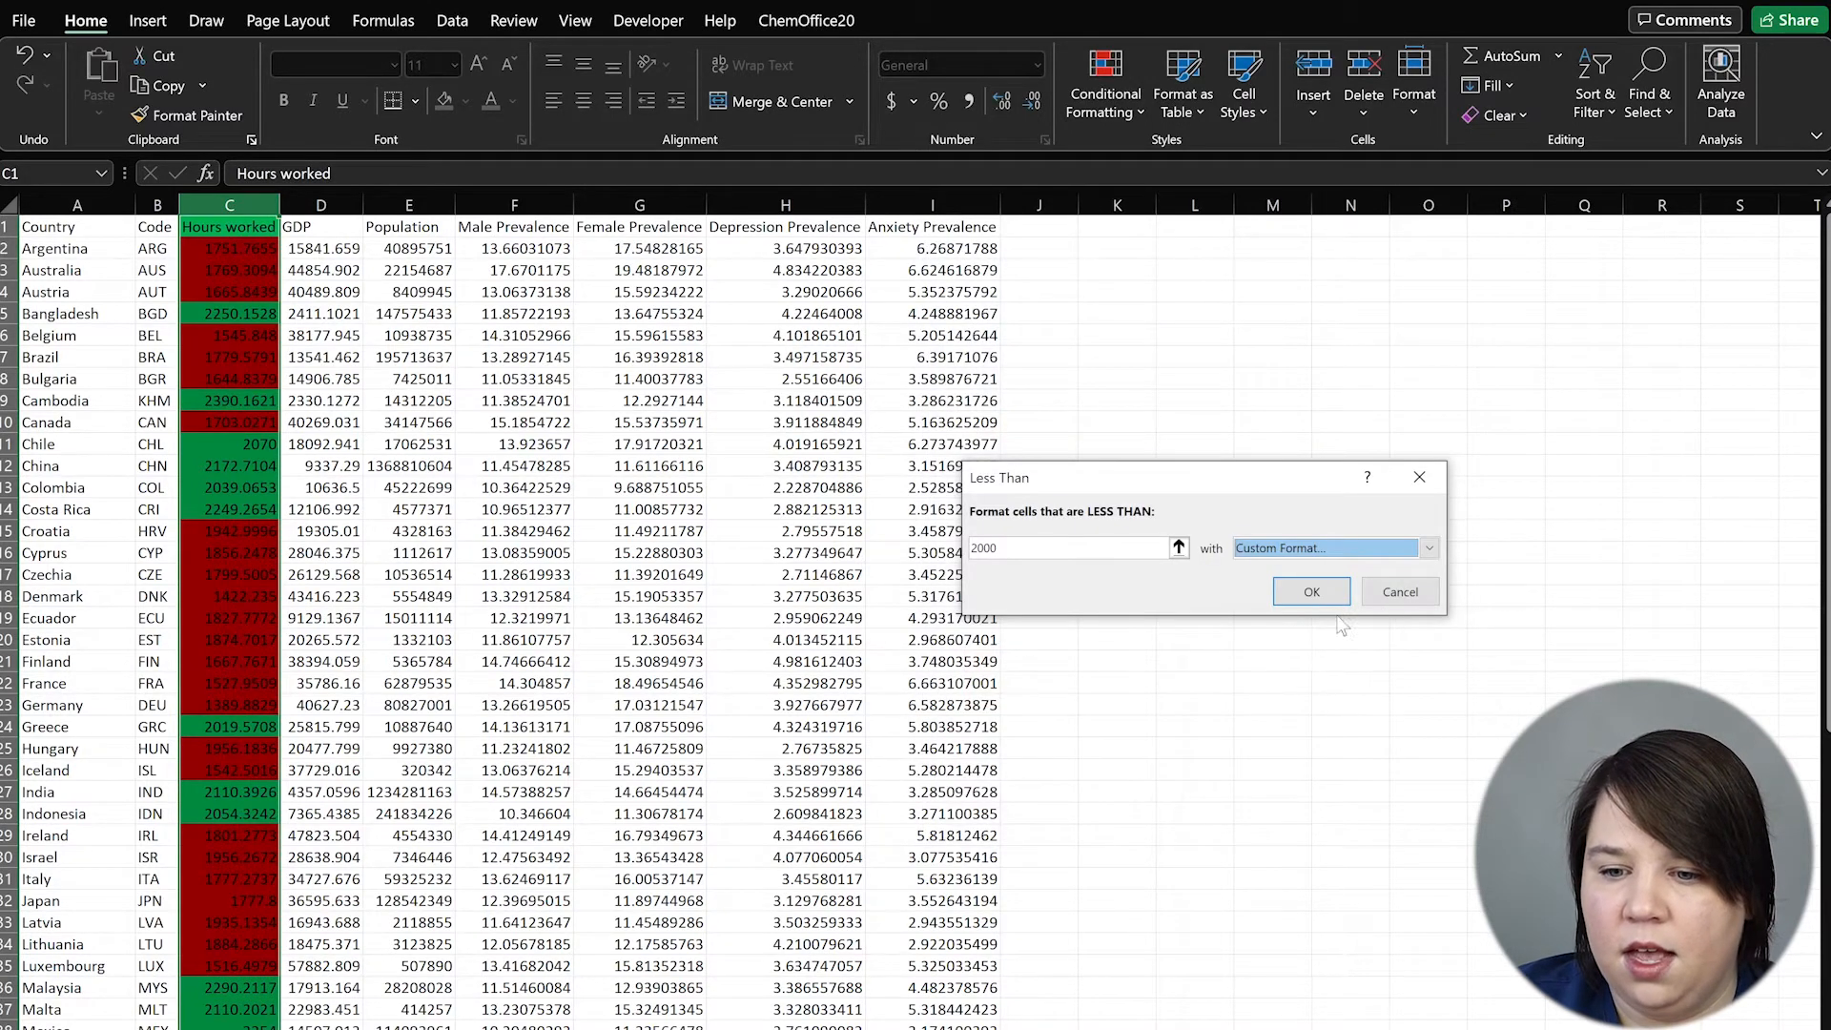
left_click(1307, 589)
mouse_move(1823, 439)
left_mouse_down()
mouse_move(1823, 750)
mouse_move(1823, 443)
left_mouse_up()
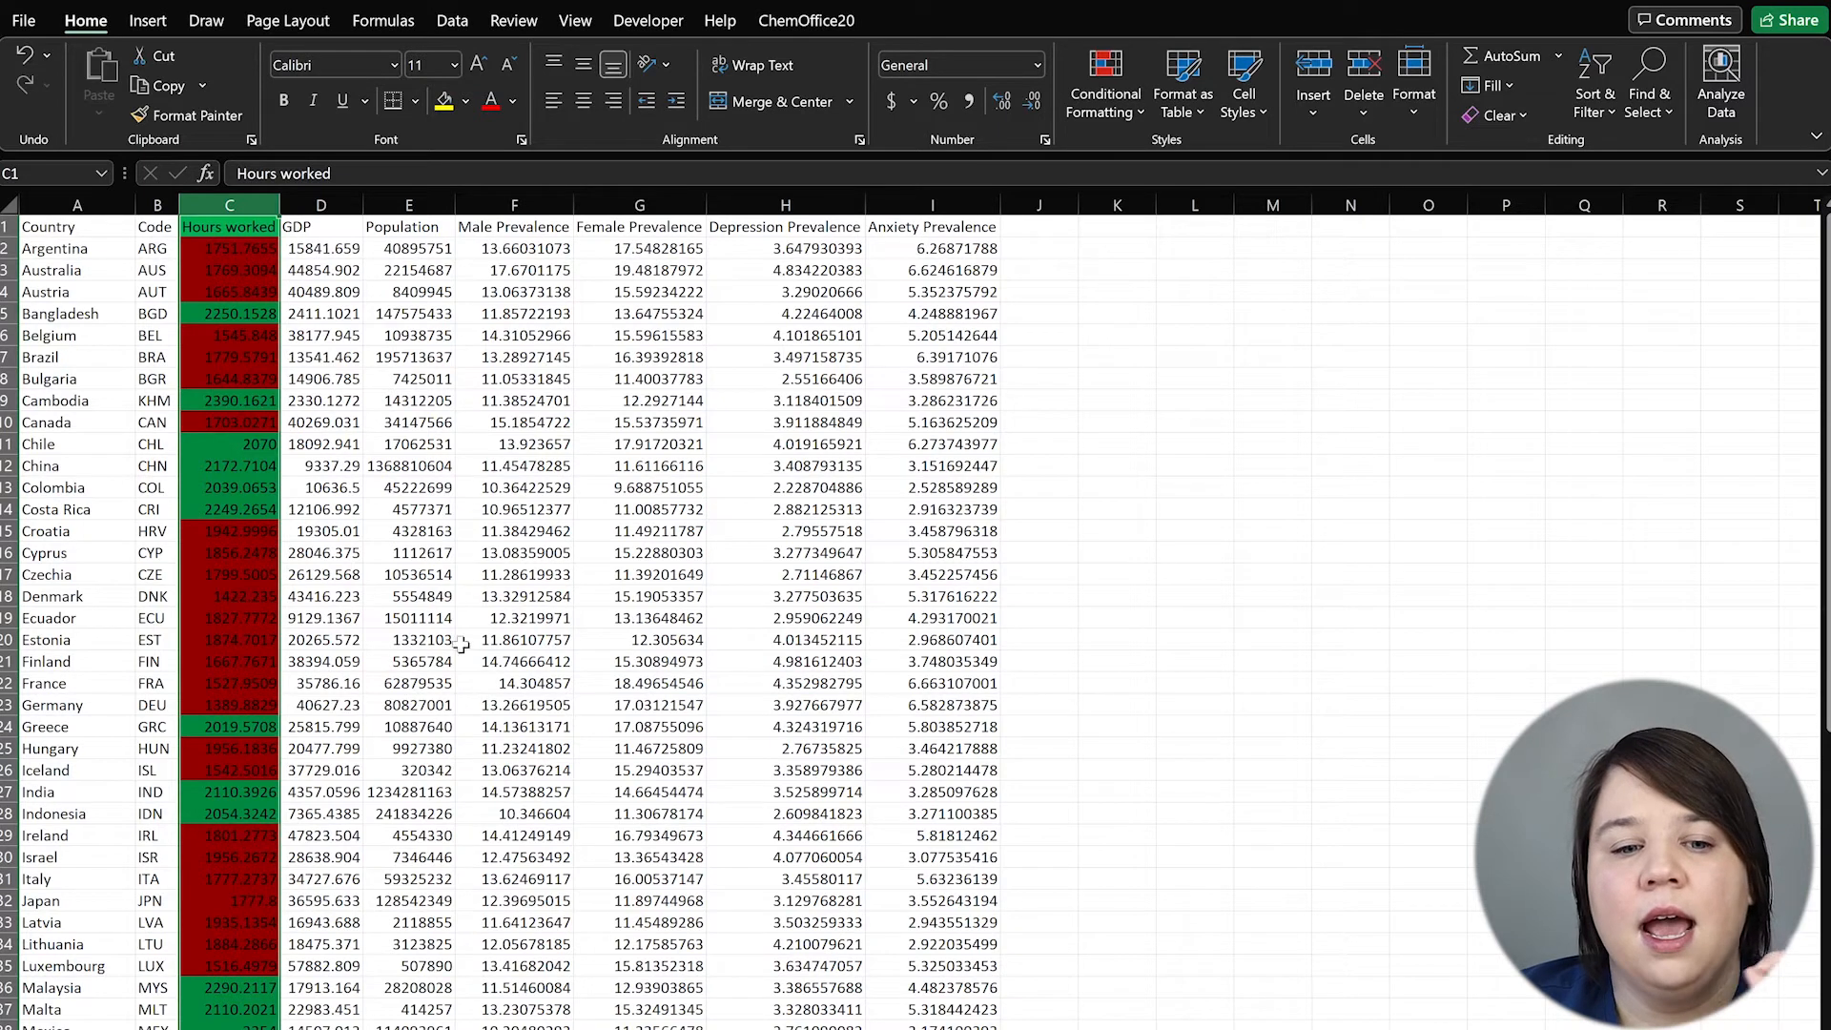
Add an Equal To highlight rule to the Hours worked column, keeping the suggested value 1914.8406 and using Light Red Fill
left_click(1096, 101)
mouse_move(1133, 178)
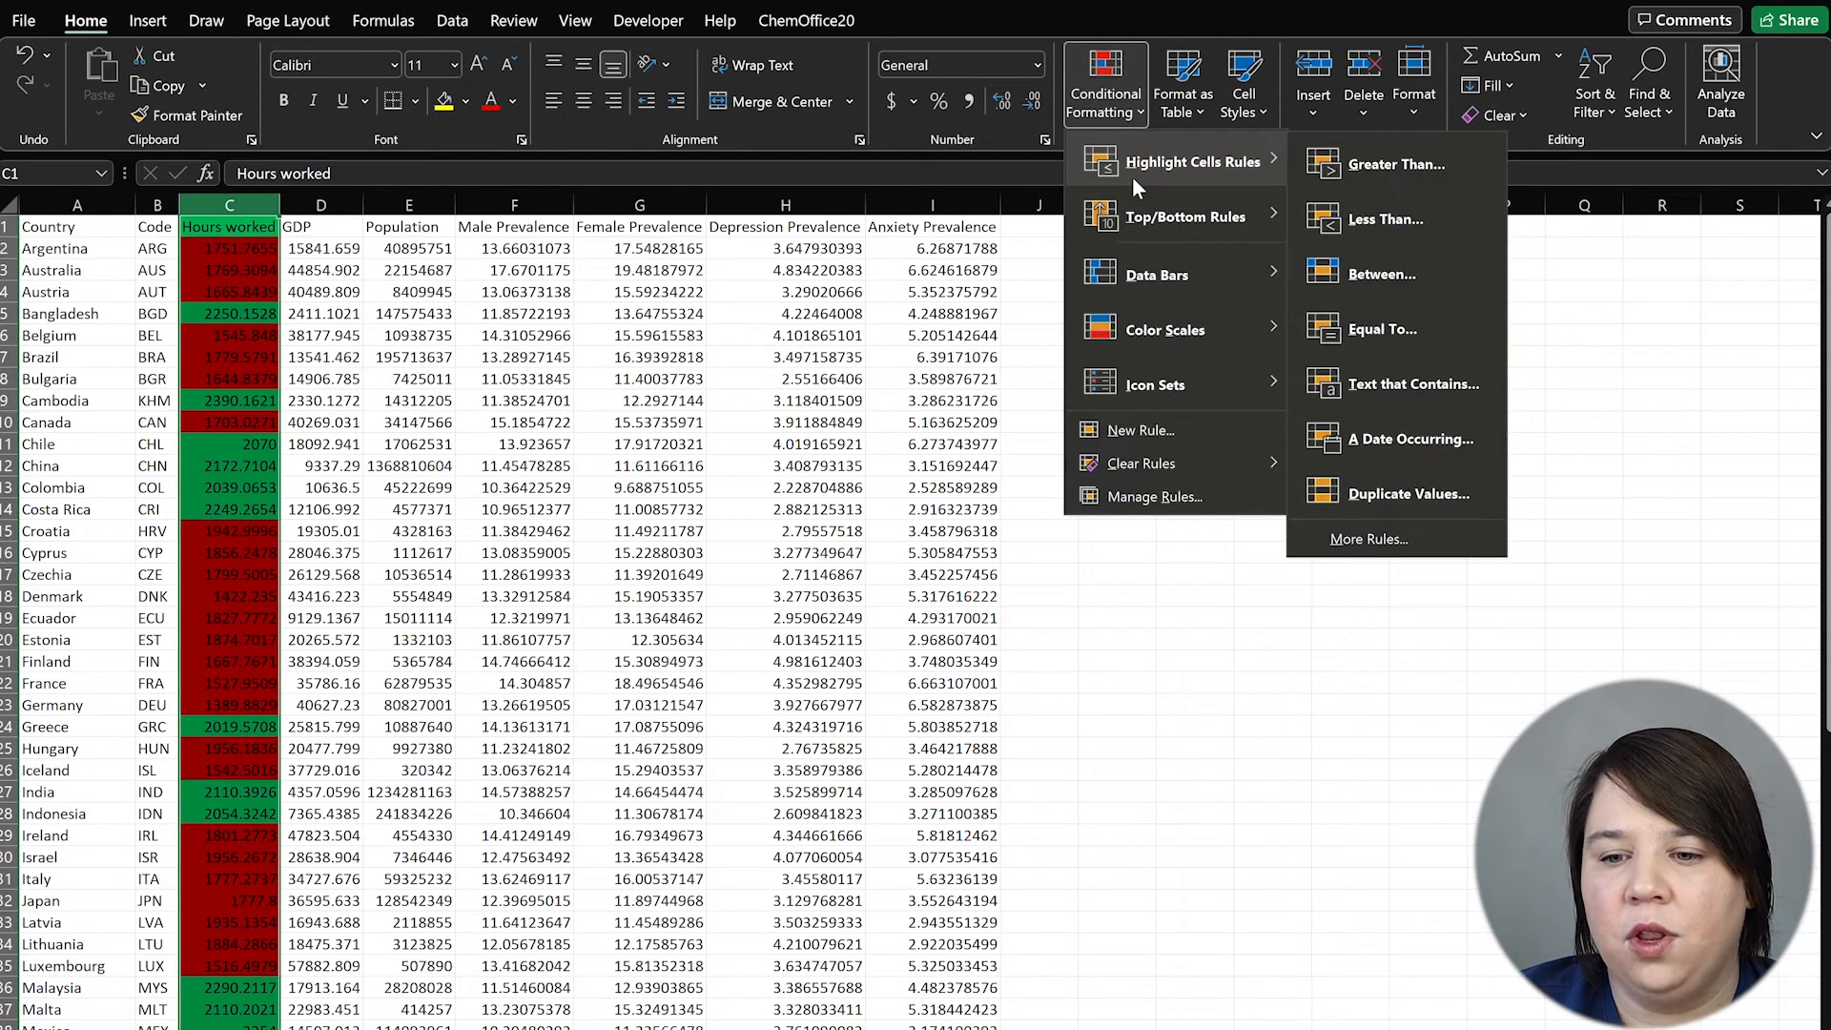
left_click(1382, 330)
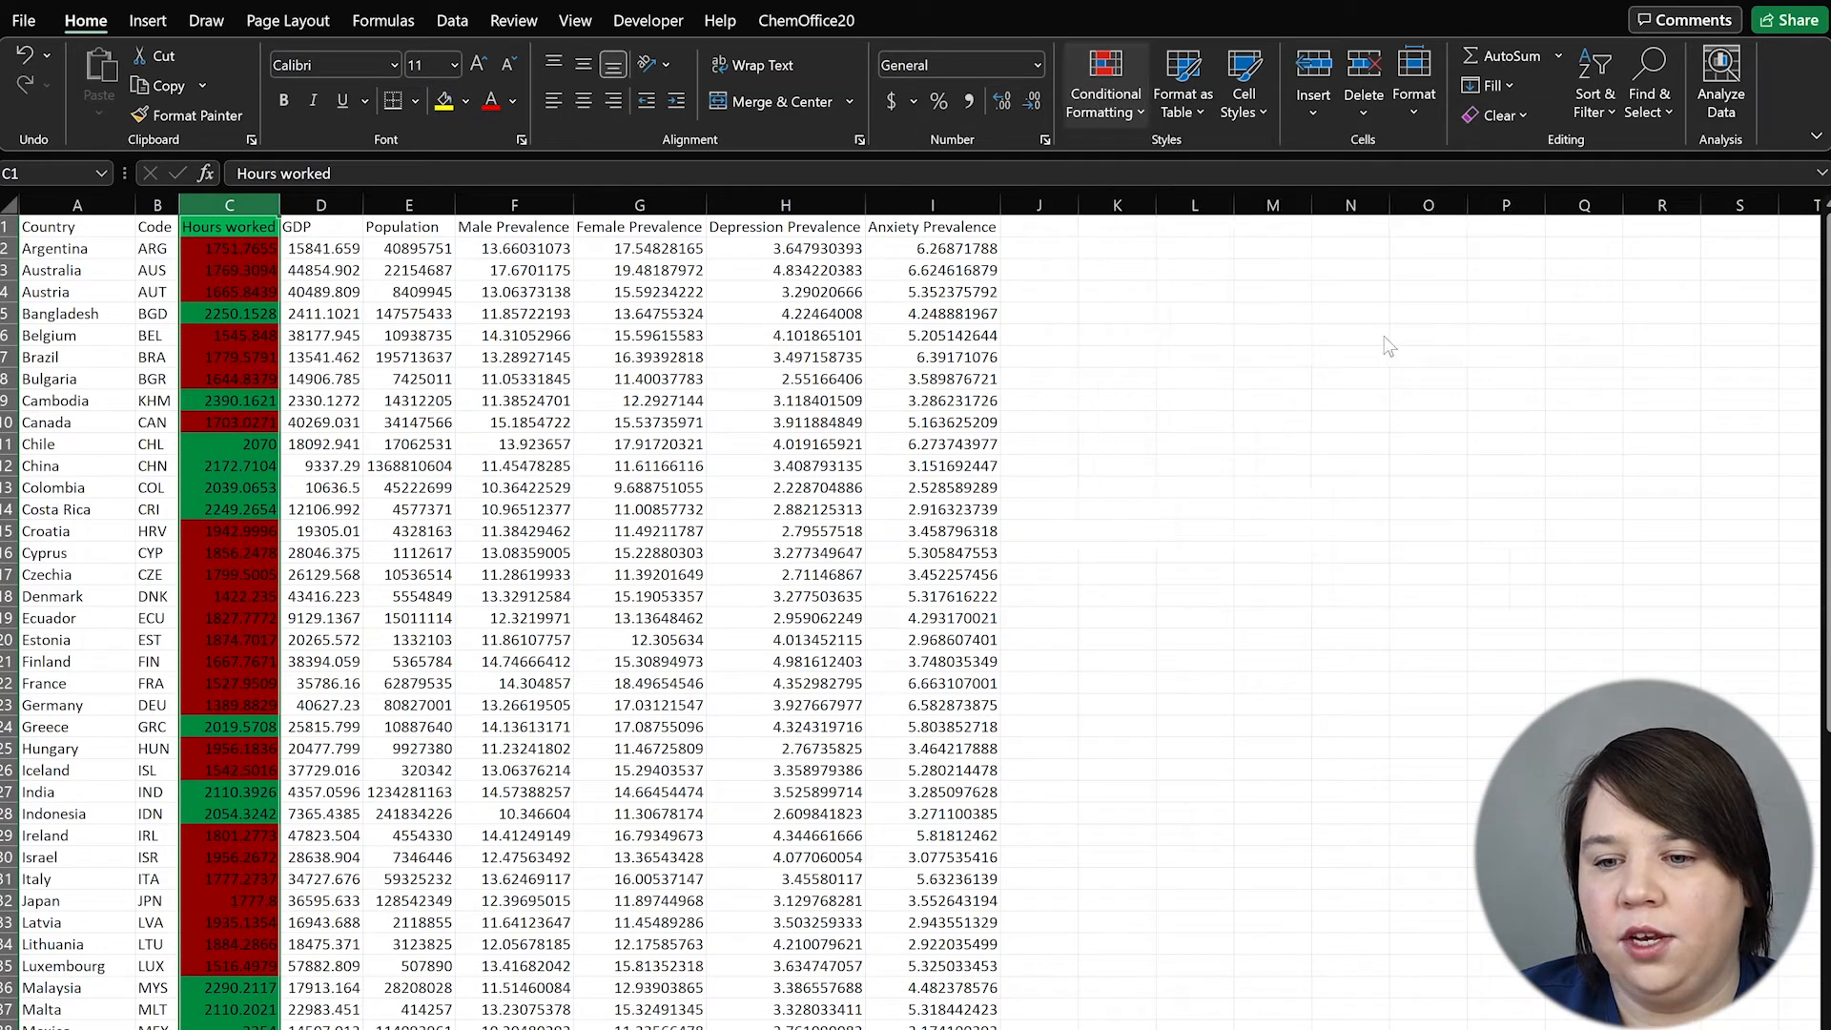
left_click(1411, 548)
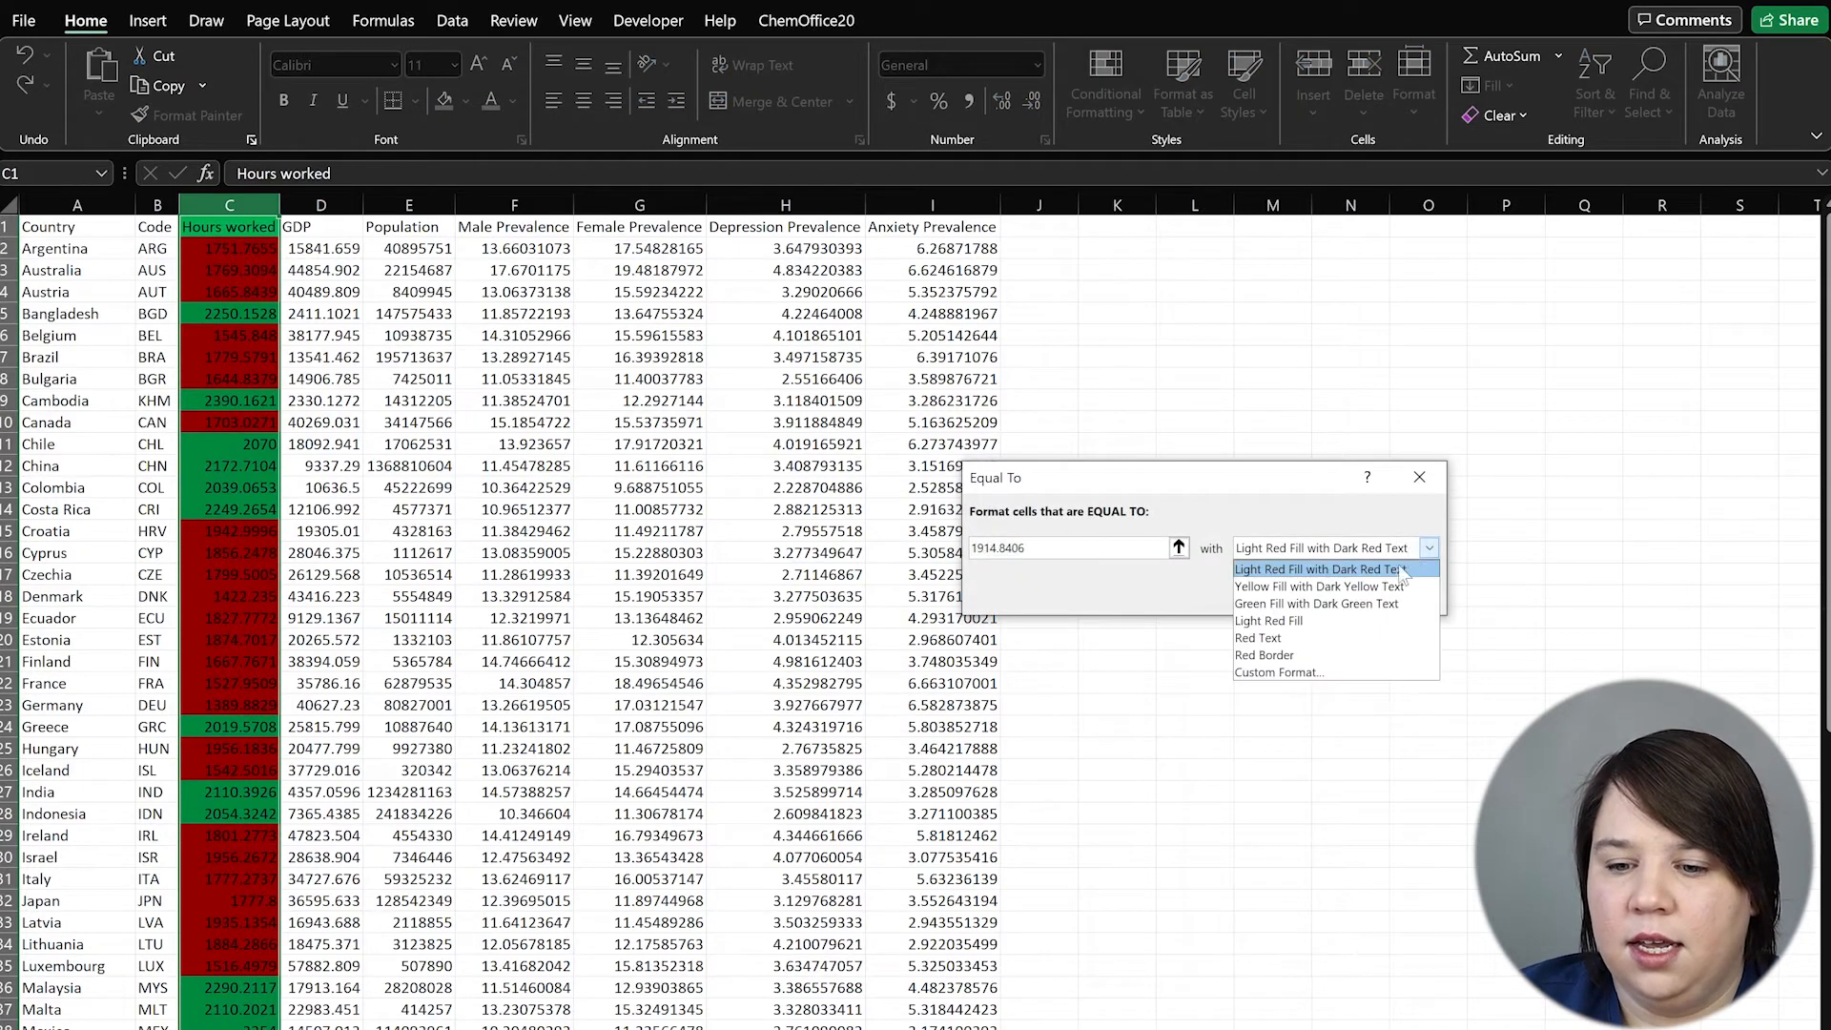
left_click(1337, 623)
left_click(1310, 591)
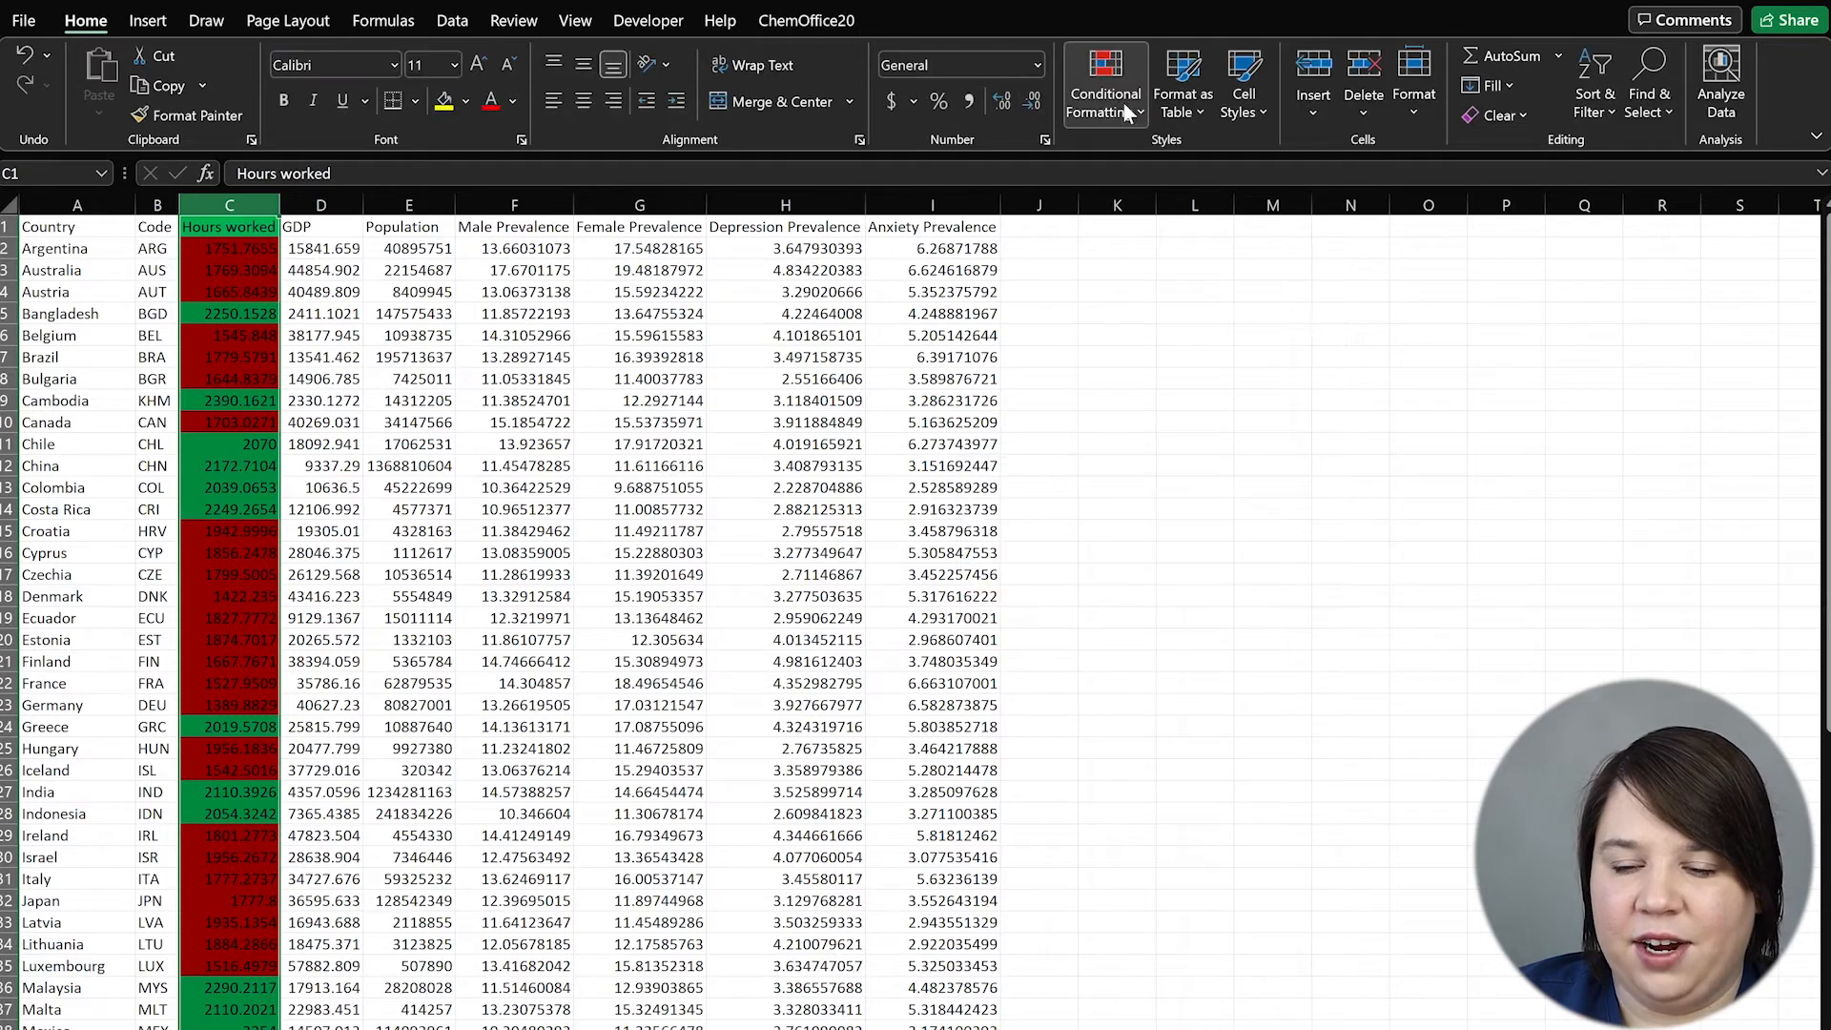
left_click(1106, 86)
mouse_move(1230, 167)
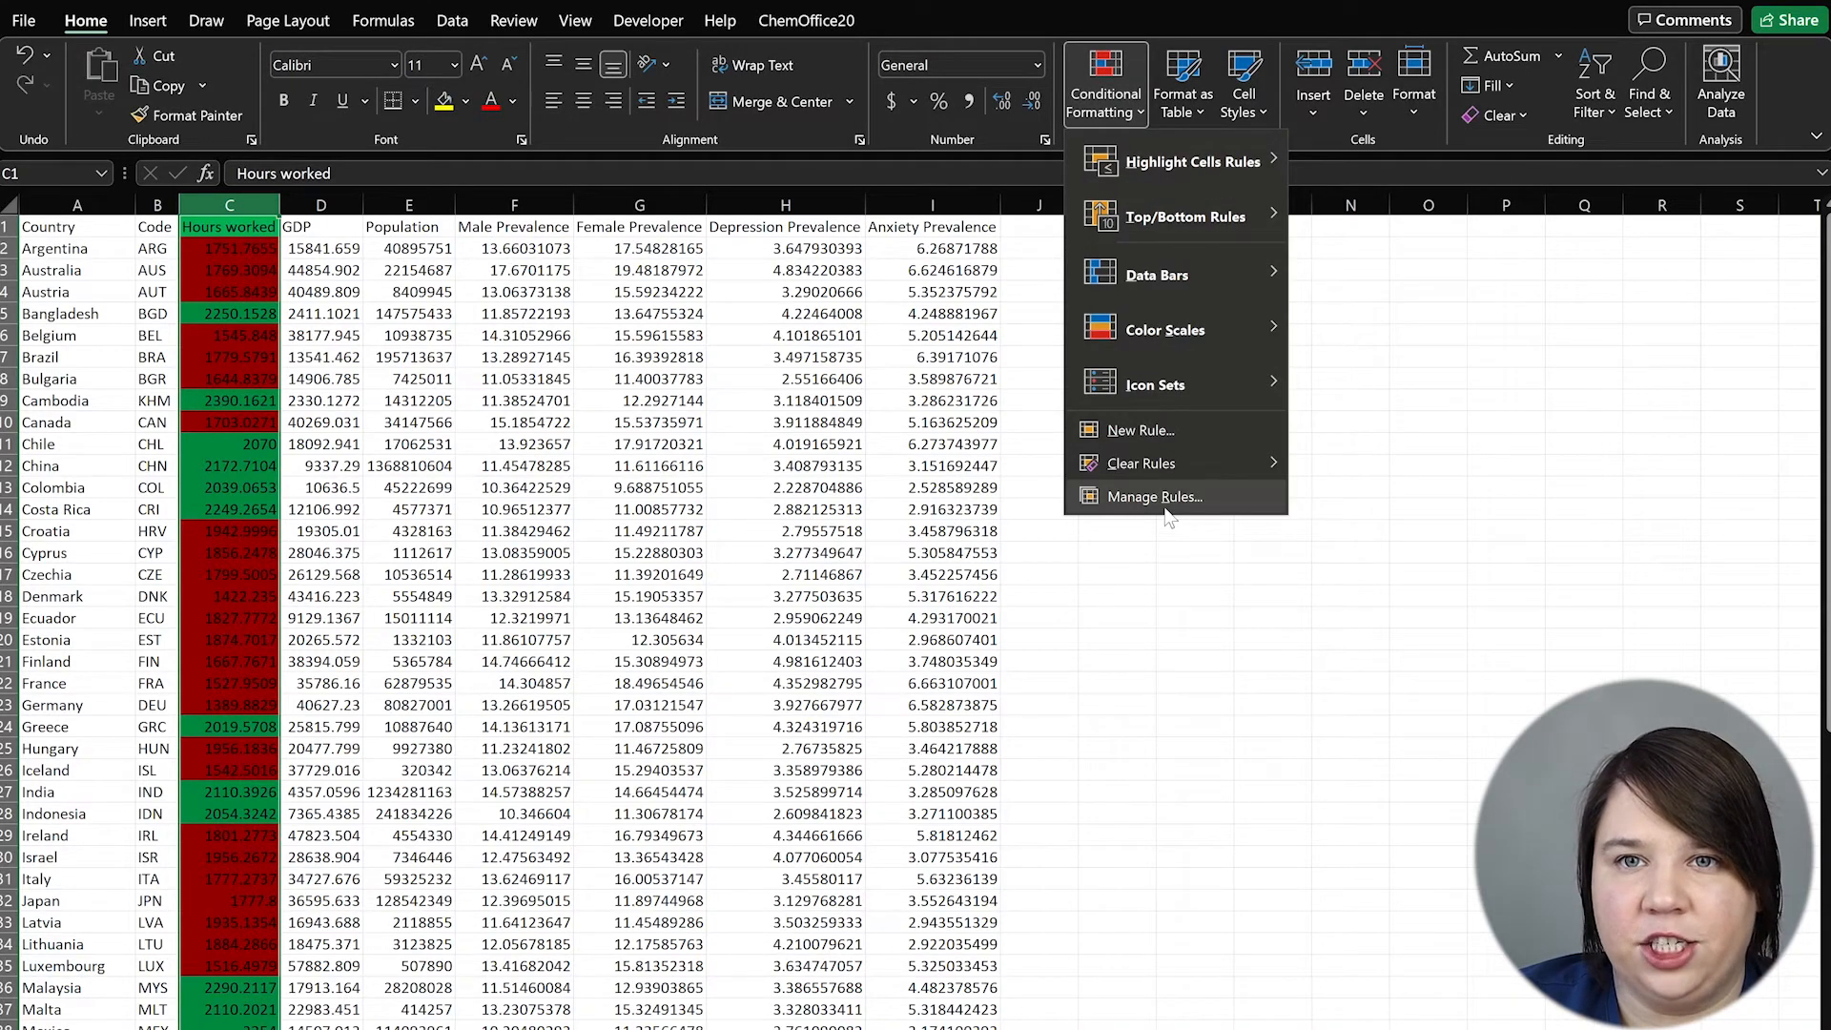
left_click(1379, 662)
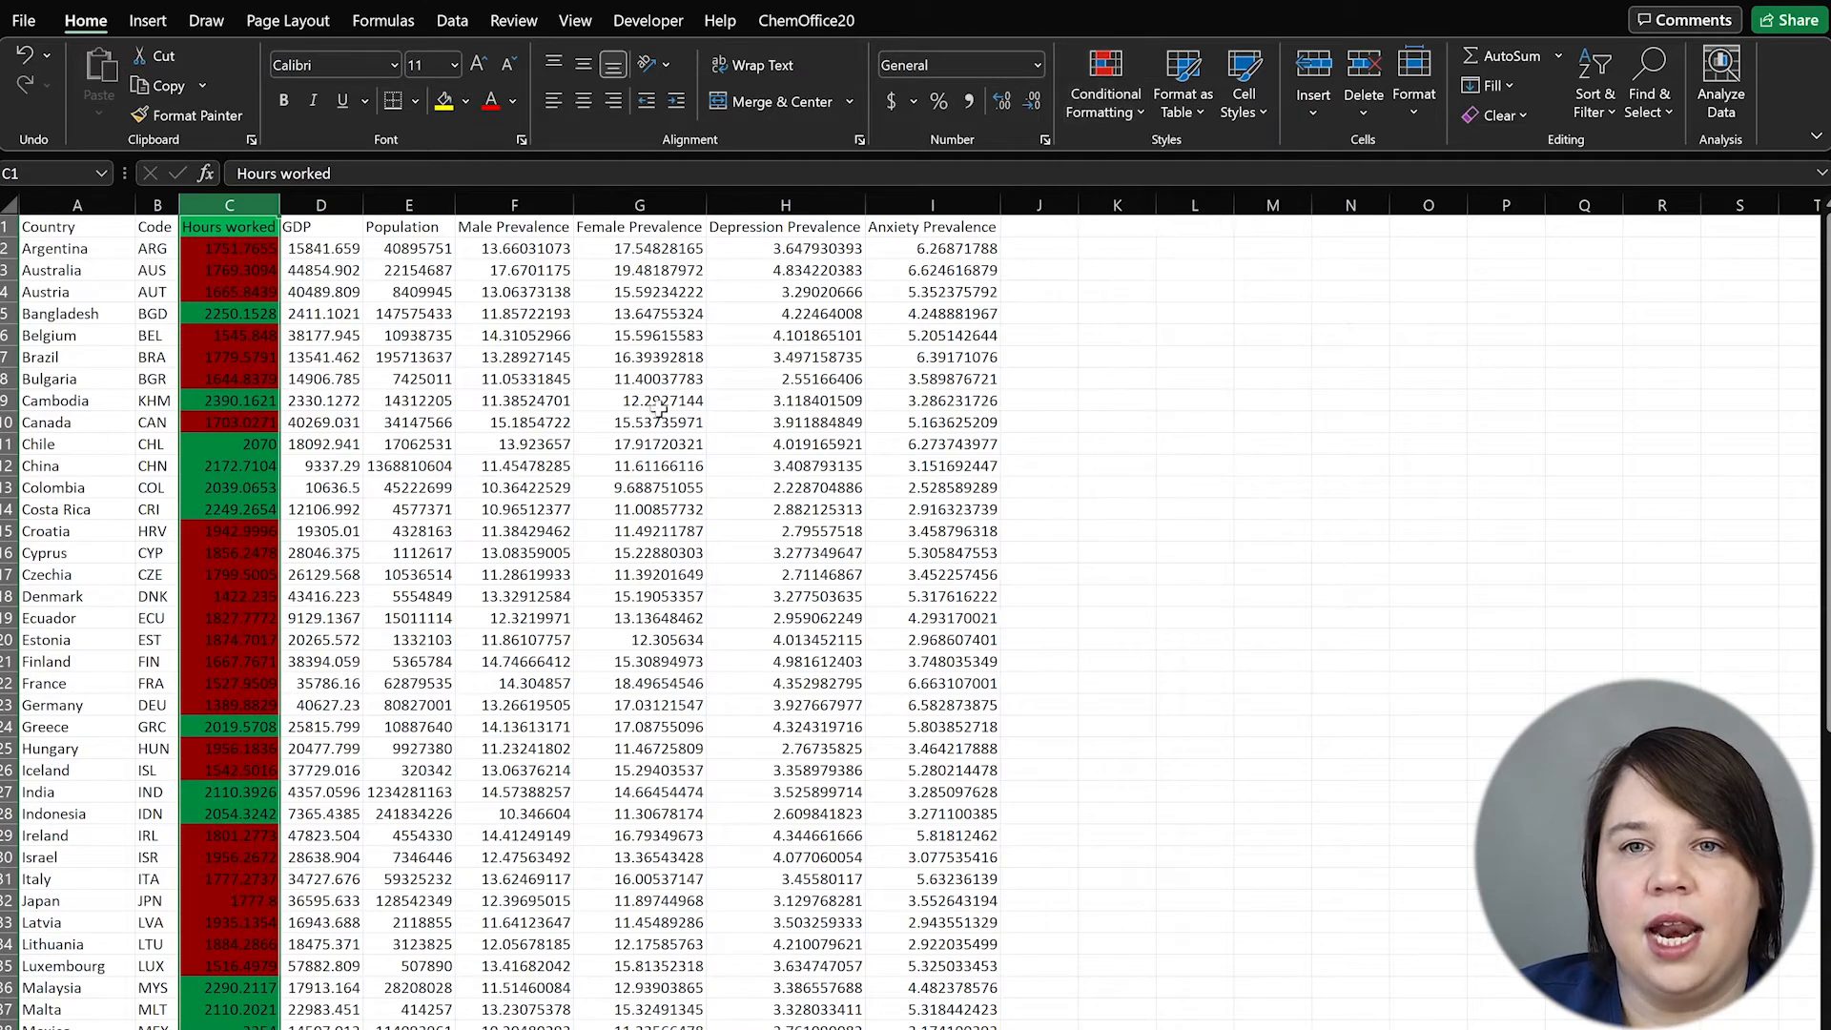
Edit the Equal To conditional formatting rule of the Hours worked column so that it compares with 2000
left_click(1133, 105)
left_click(1152, 497)
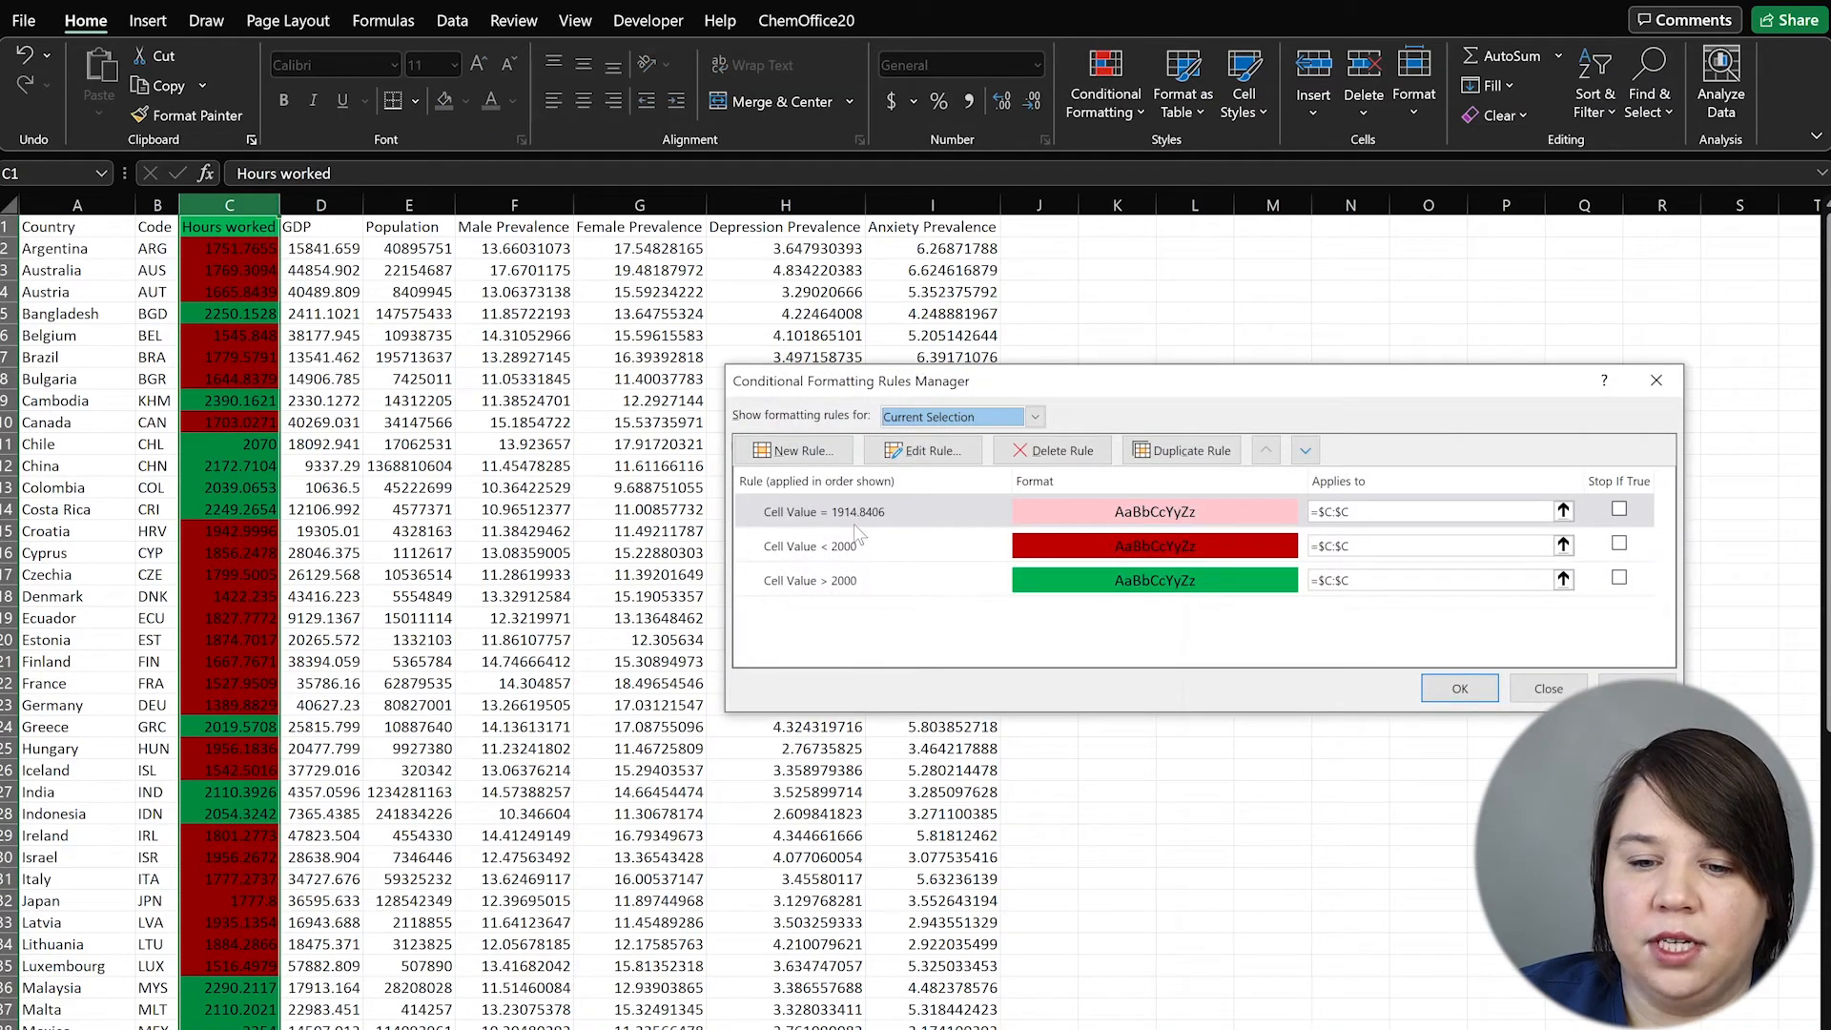
left_click(857, 515)
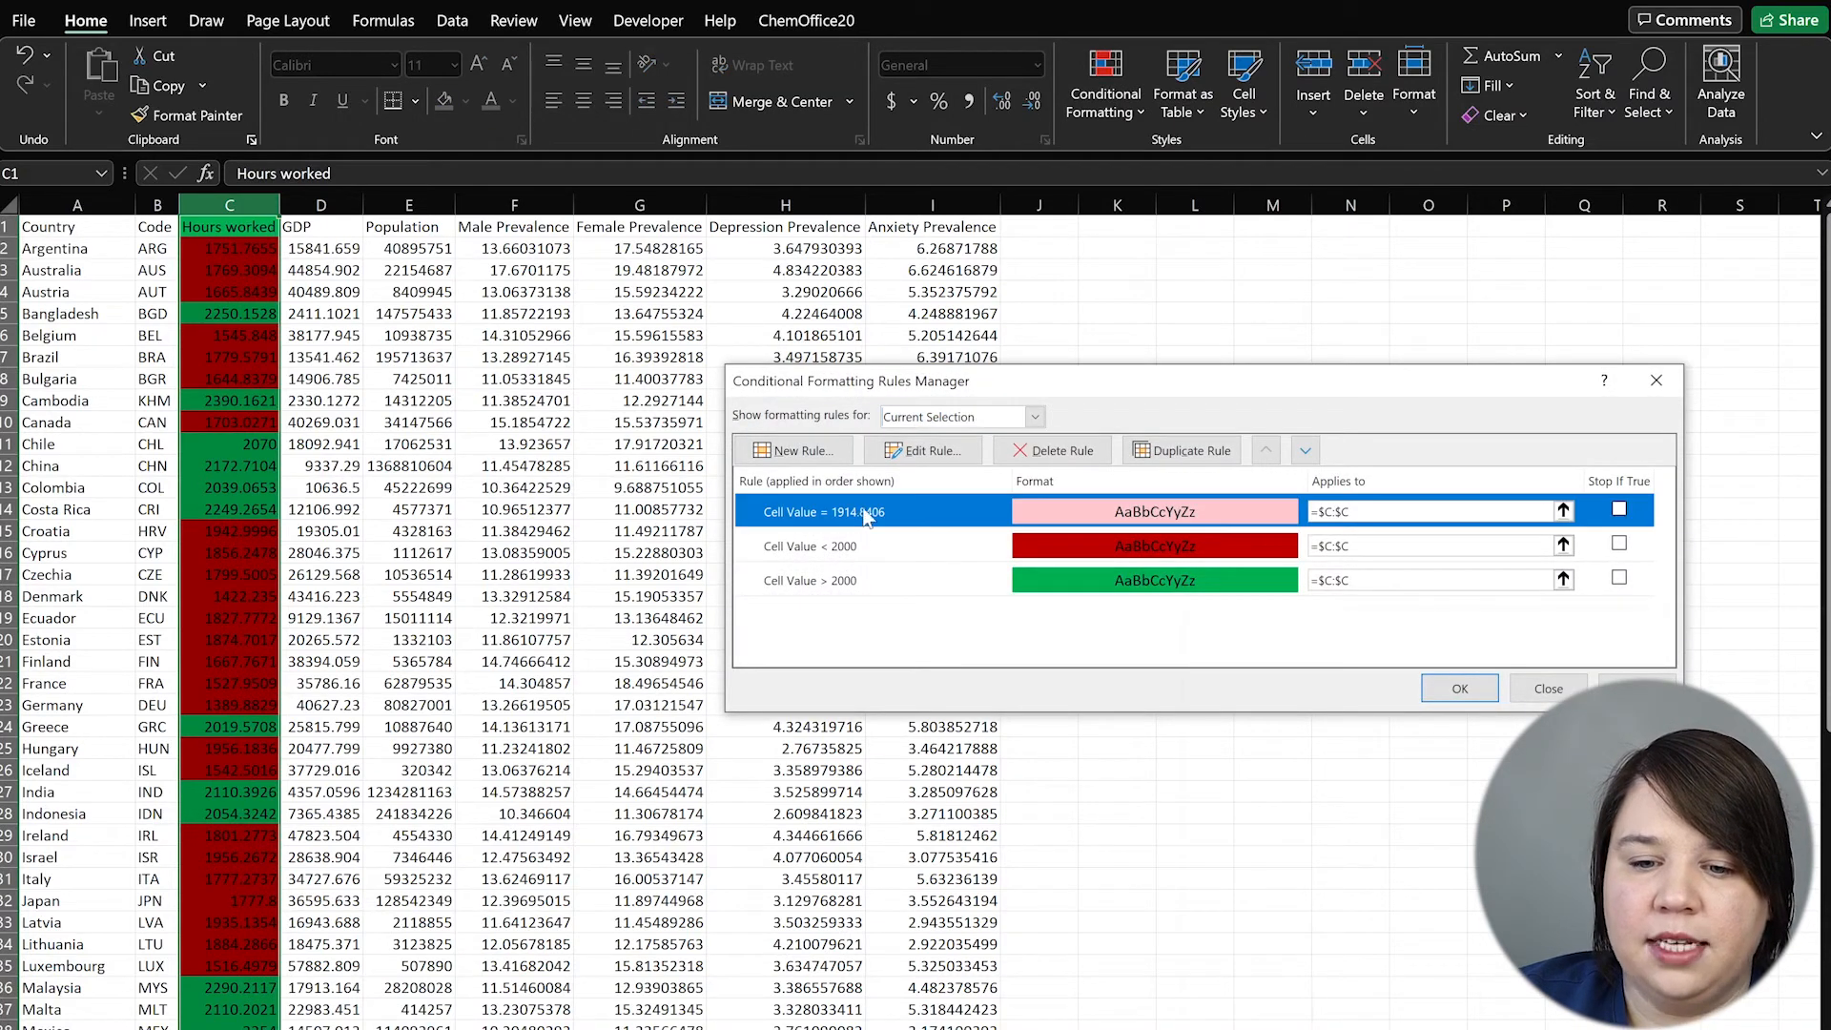
left_click(922, 451)
left_click_drag(1315, 607, 1241, 599)
type("2000")
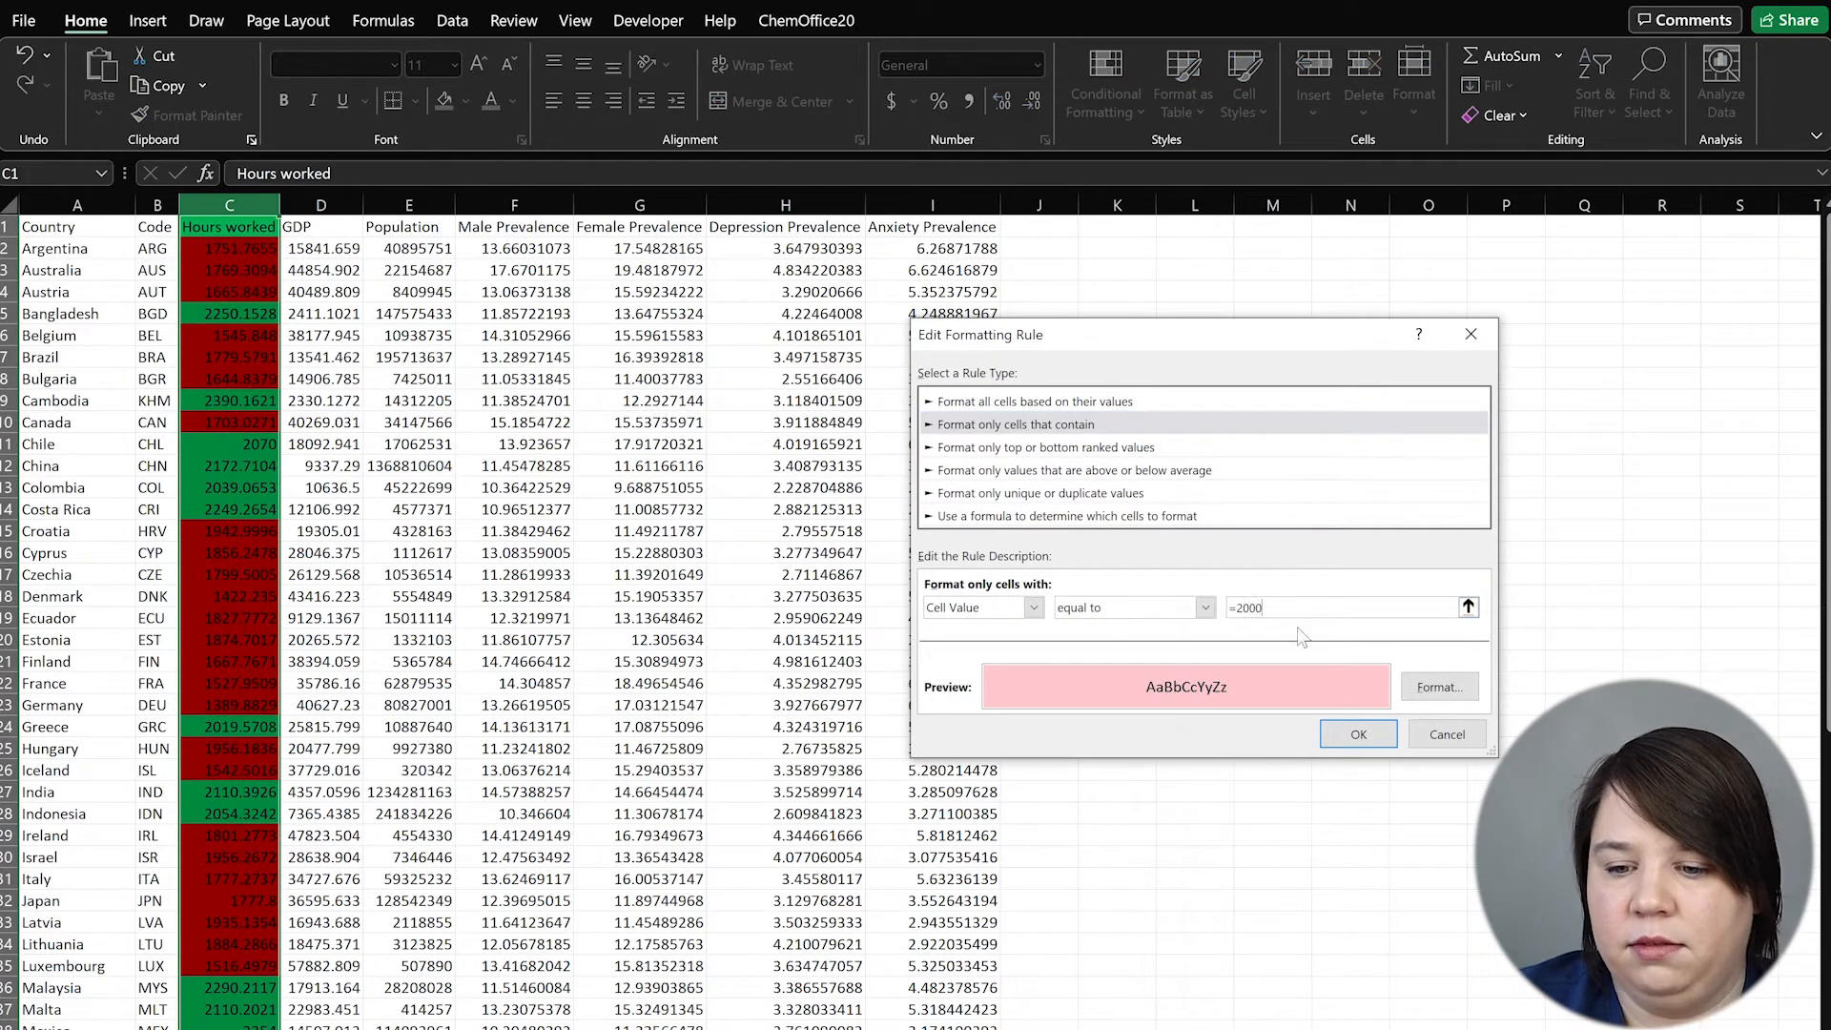
left_click(1357, 734)
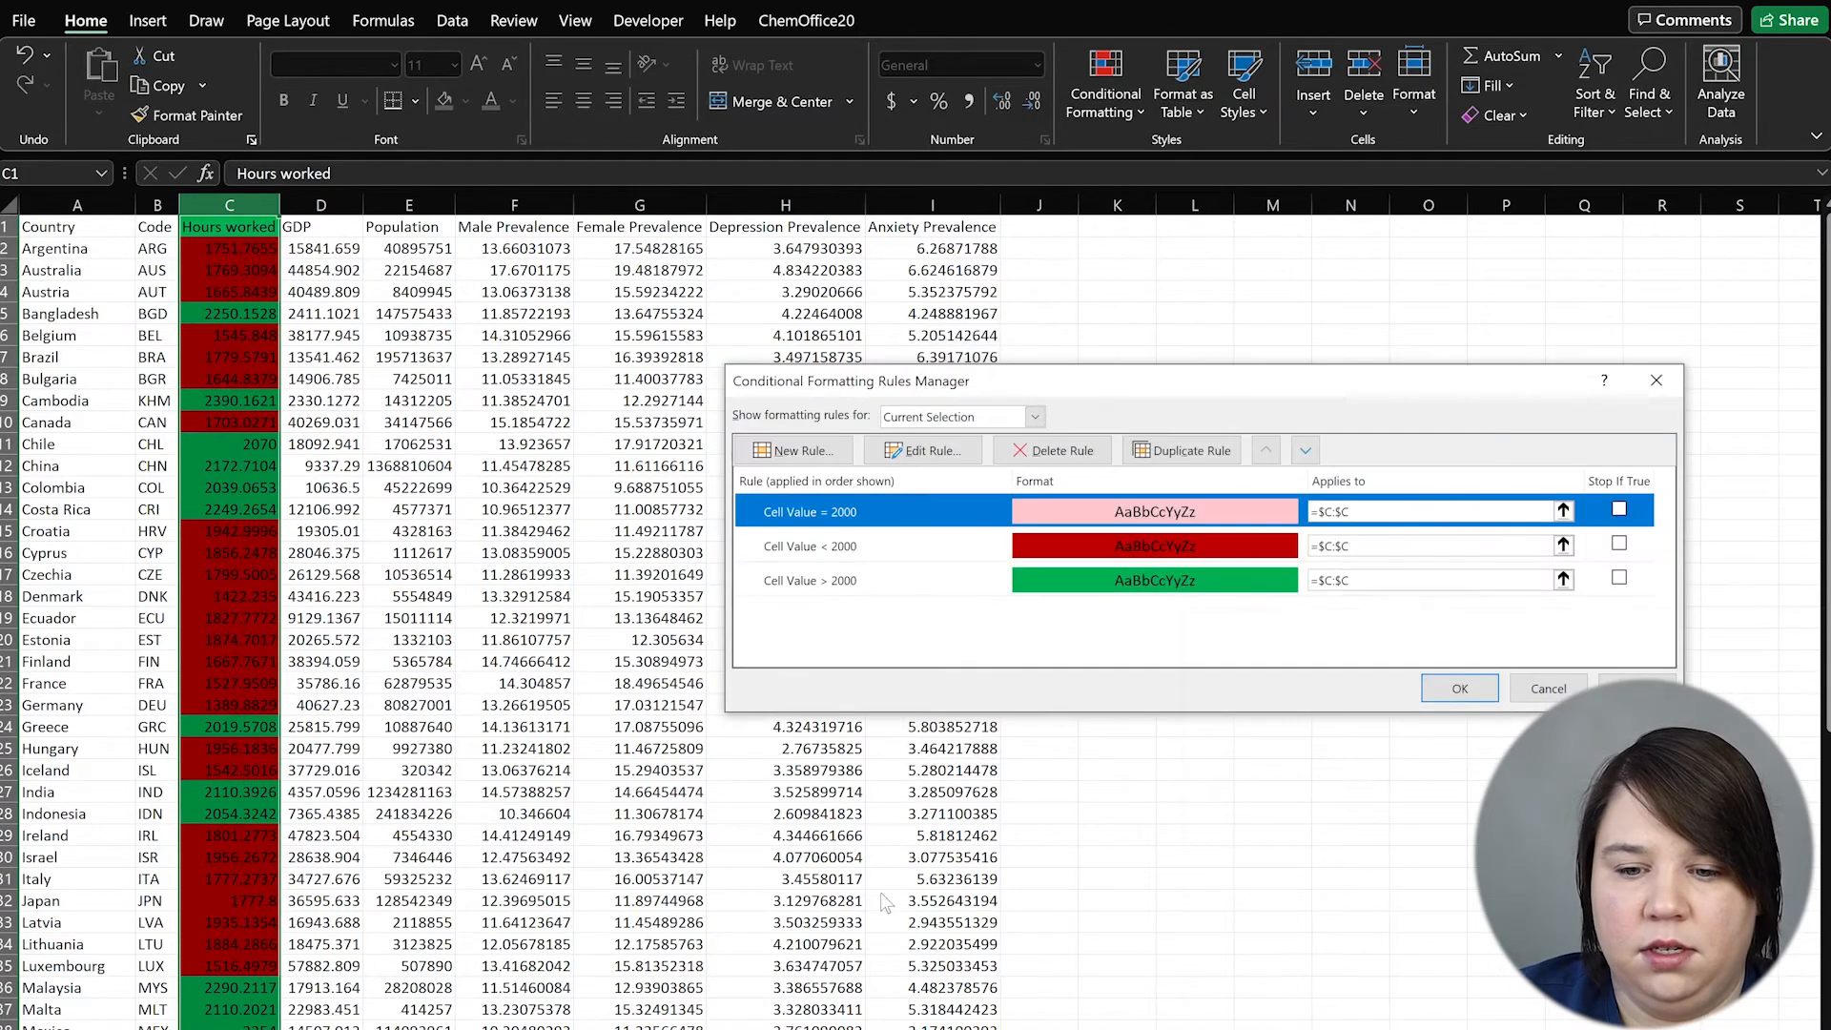
Apply the edited rules to the Hours worked column and review the highlighting down the sheet
left_click(1460, 688)
left_click(1407, 871)
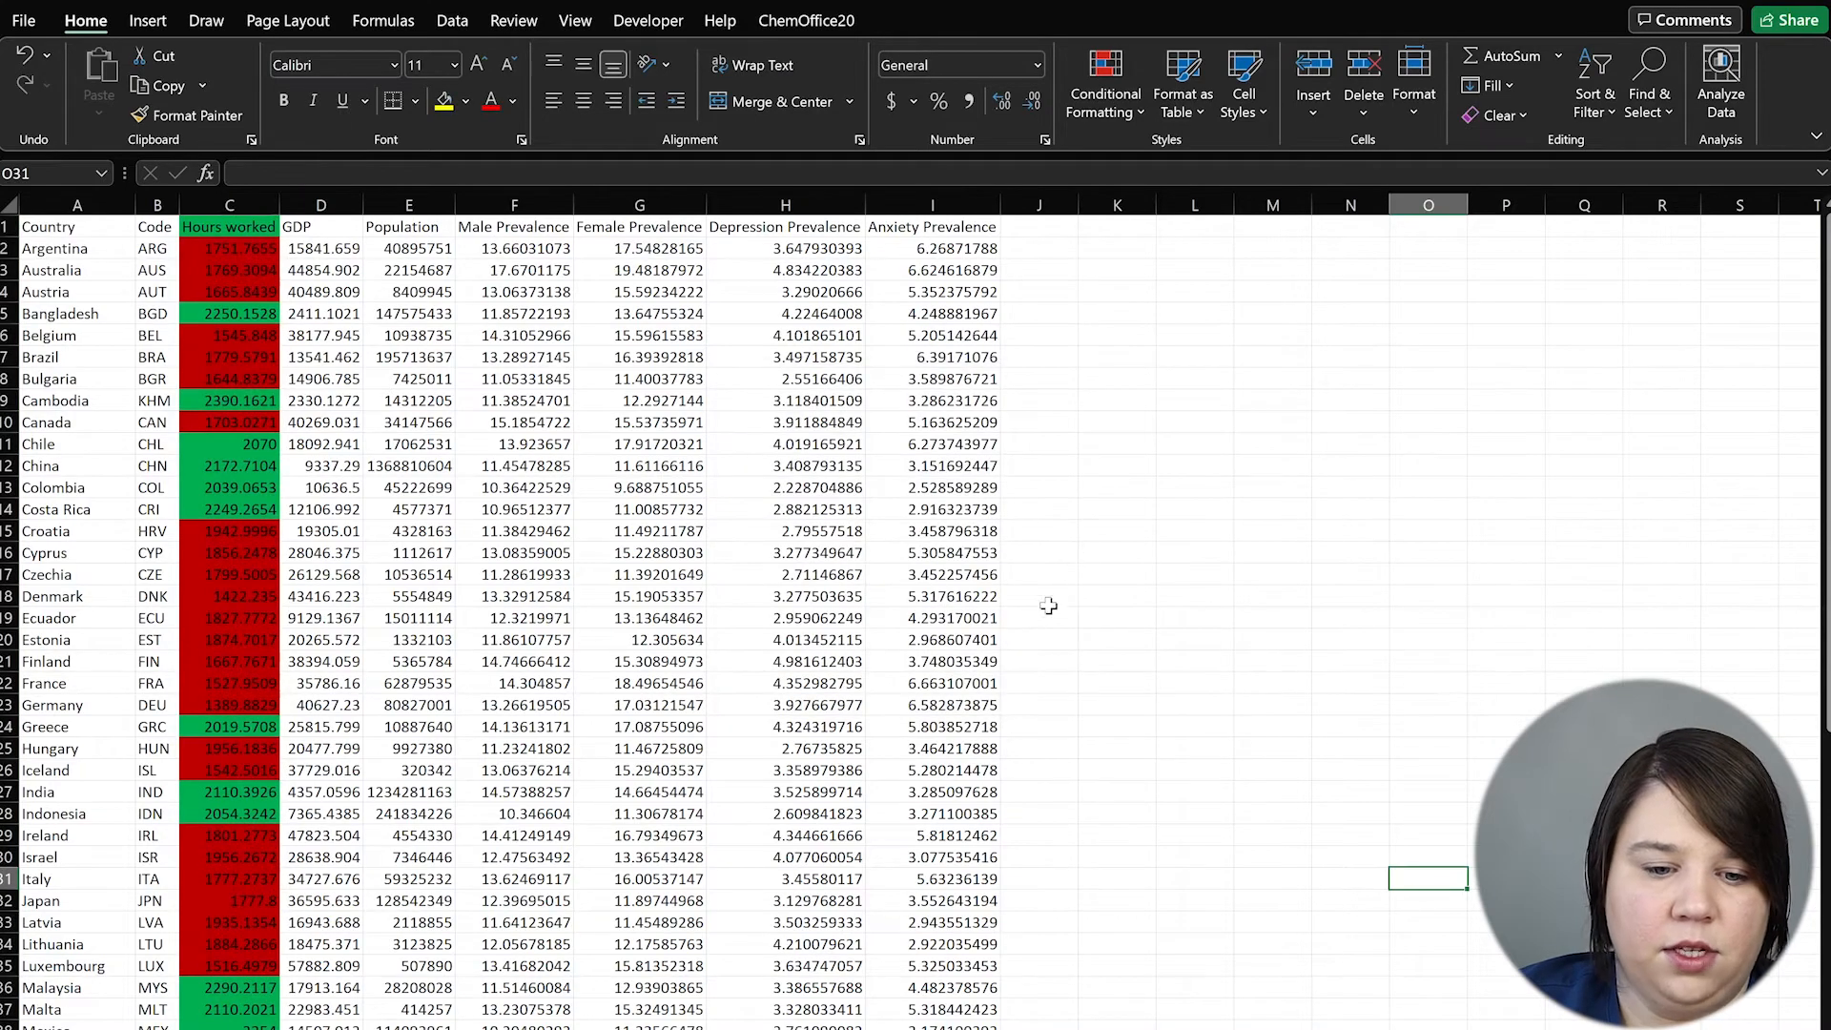
scroll(1054, 610, "down", 12)
scroll(239, 593, "up", 12)
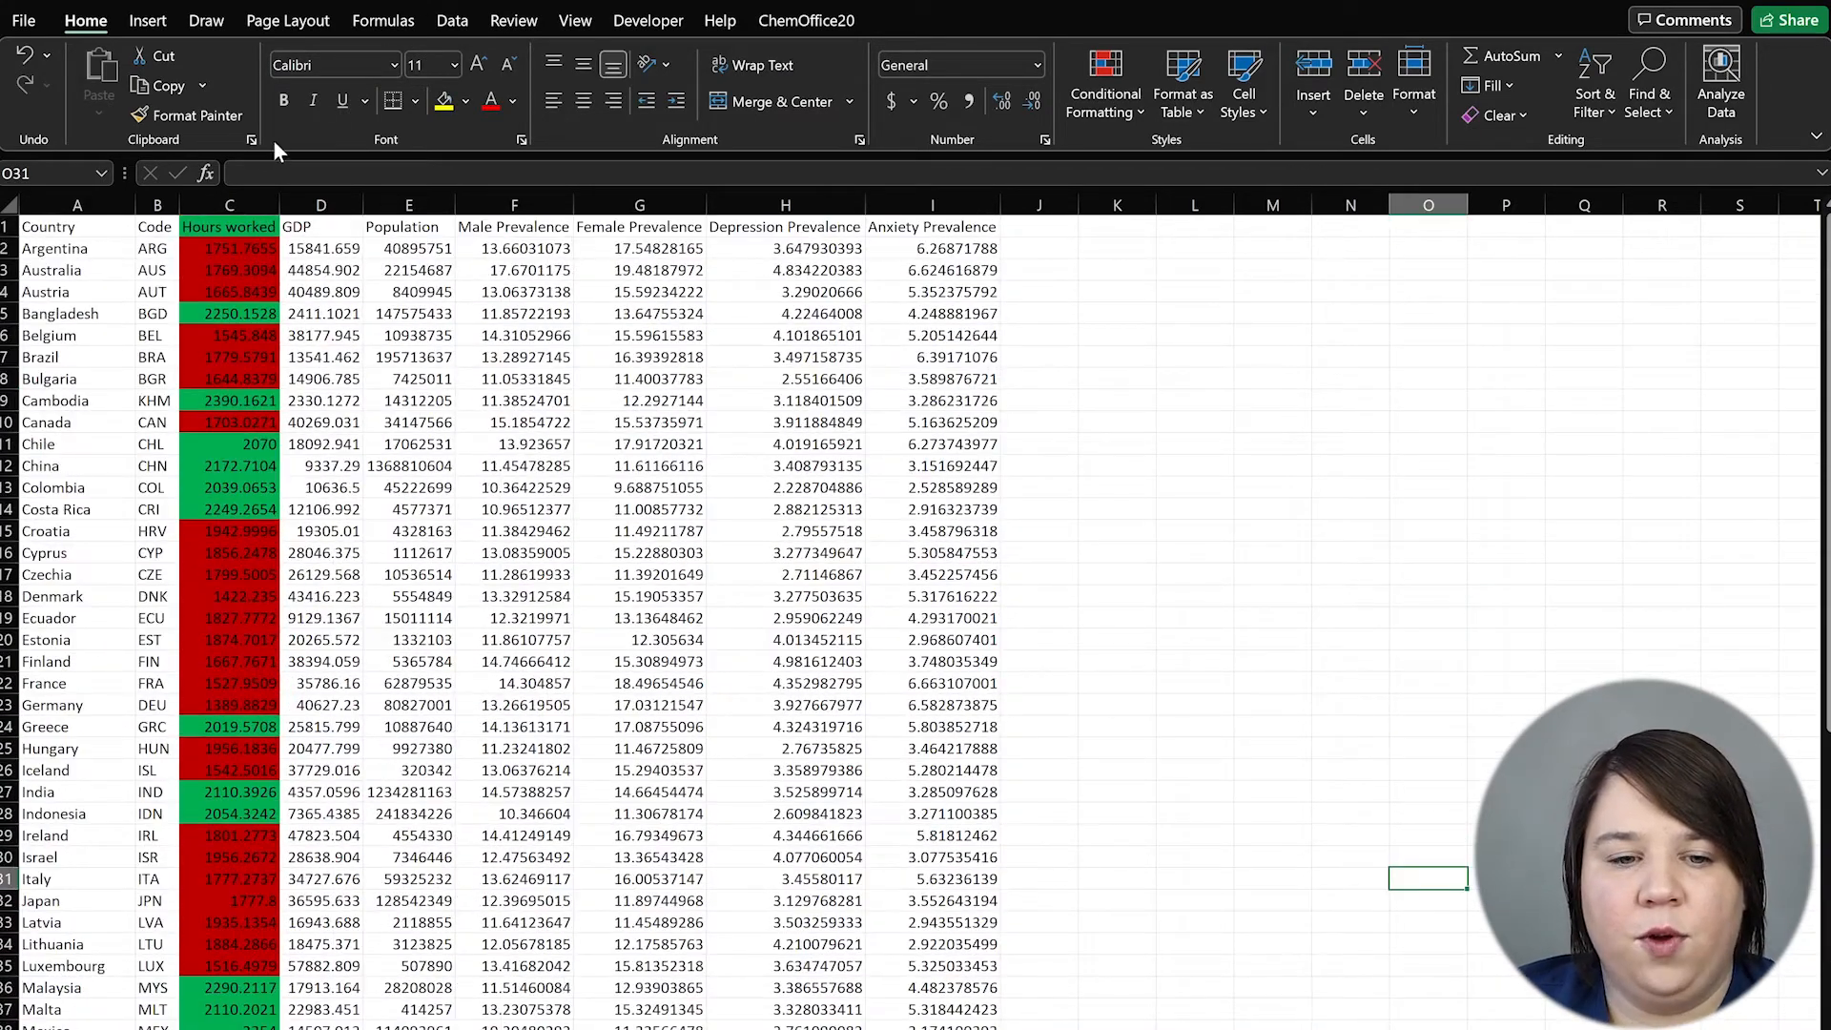
Clear the formatting from the Hours worked header cell only, keeping its text and the highlighting of the values below
left_click(243, 227)
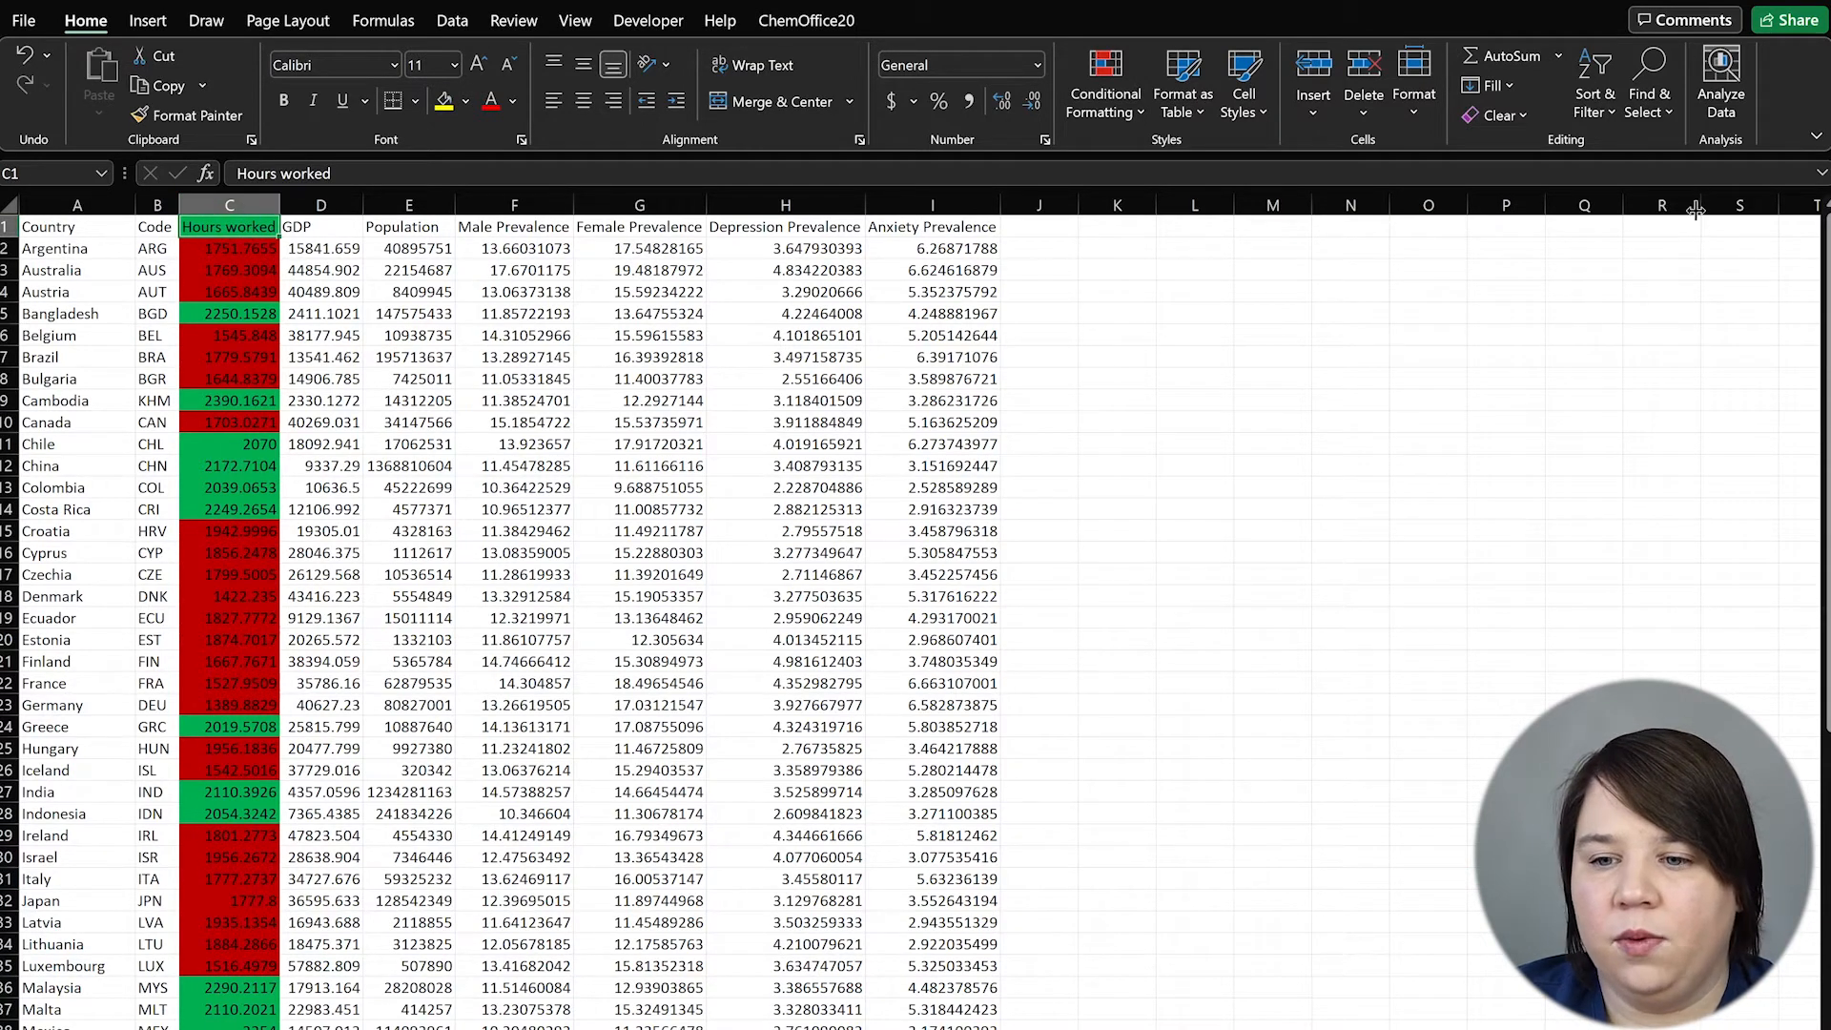
left_click(1523, 113)
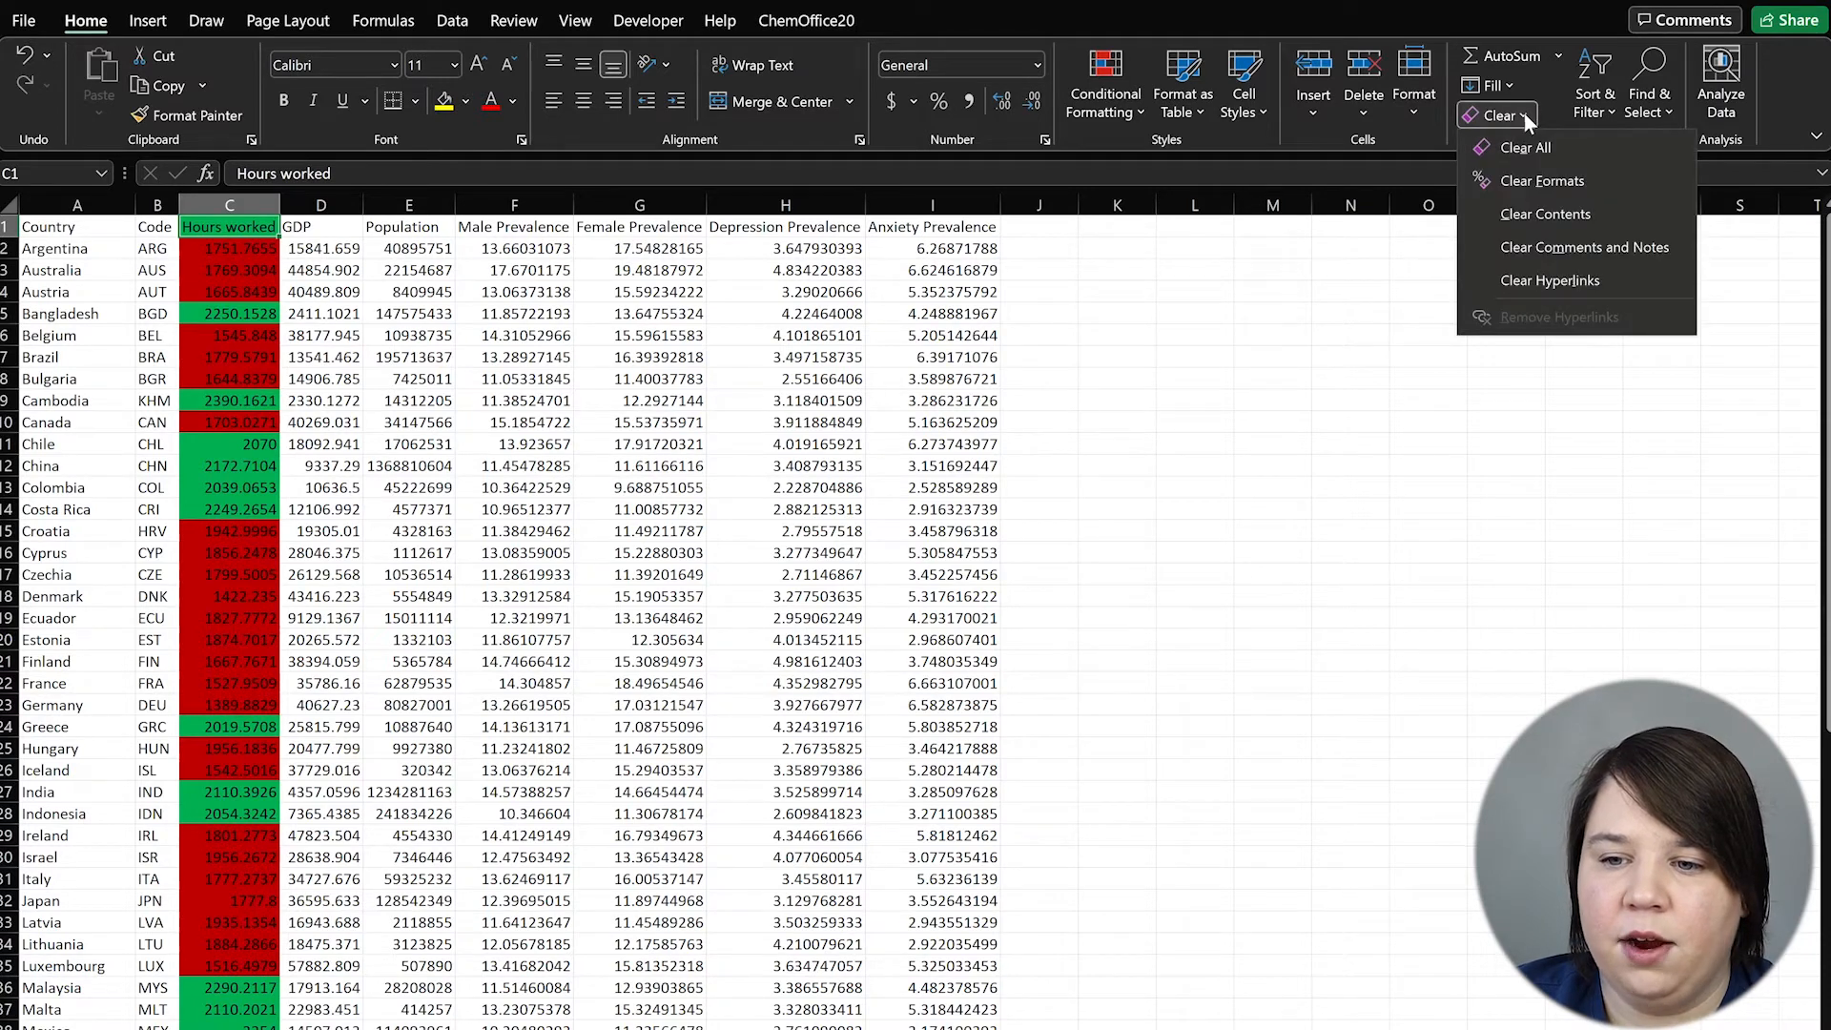
left_click(1564, 179)
left_click(1451, 458)
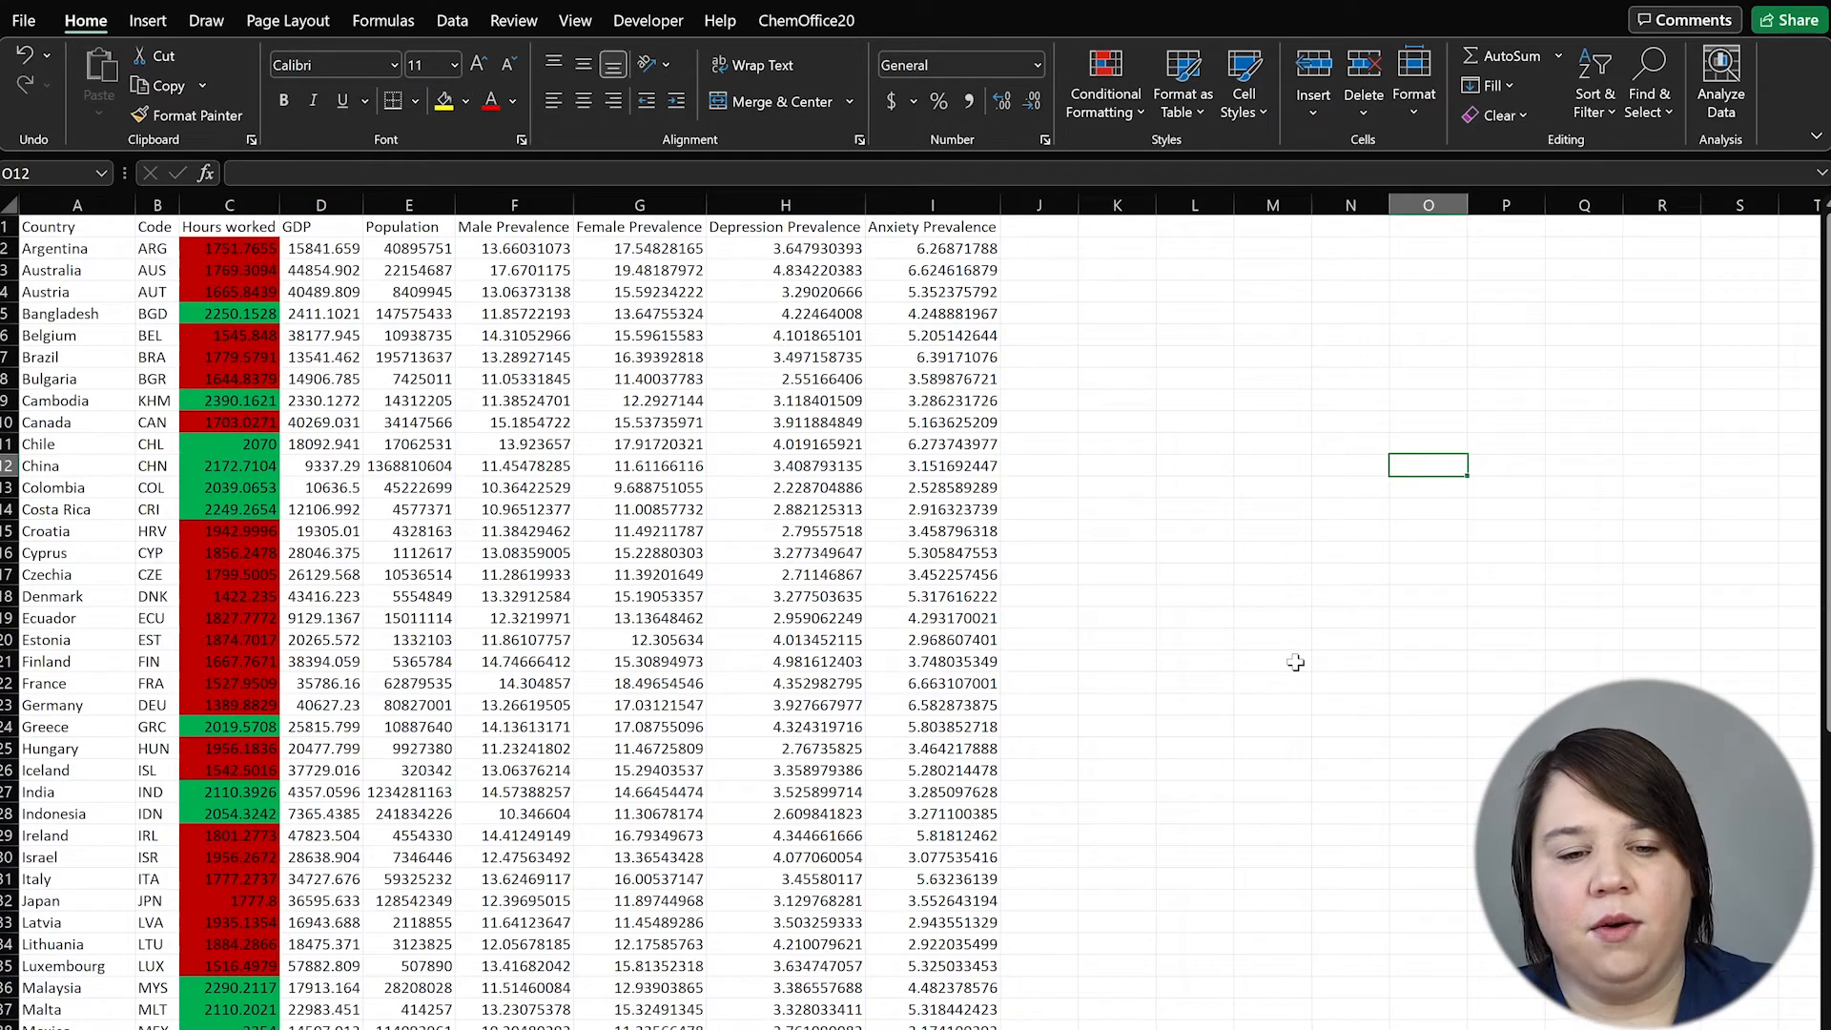
left_click(1127, 591)
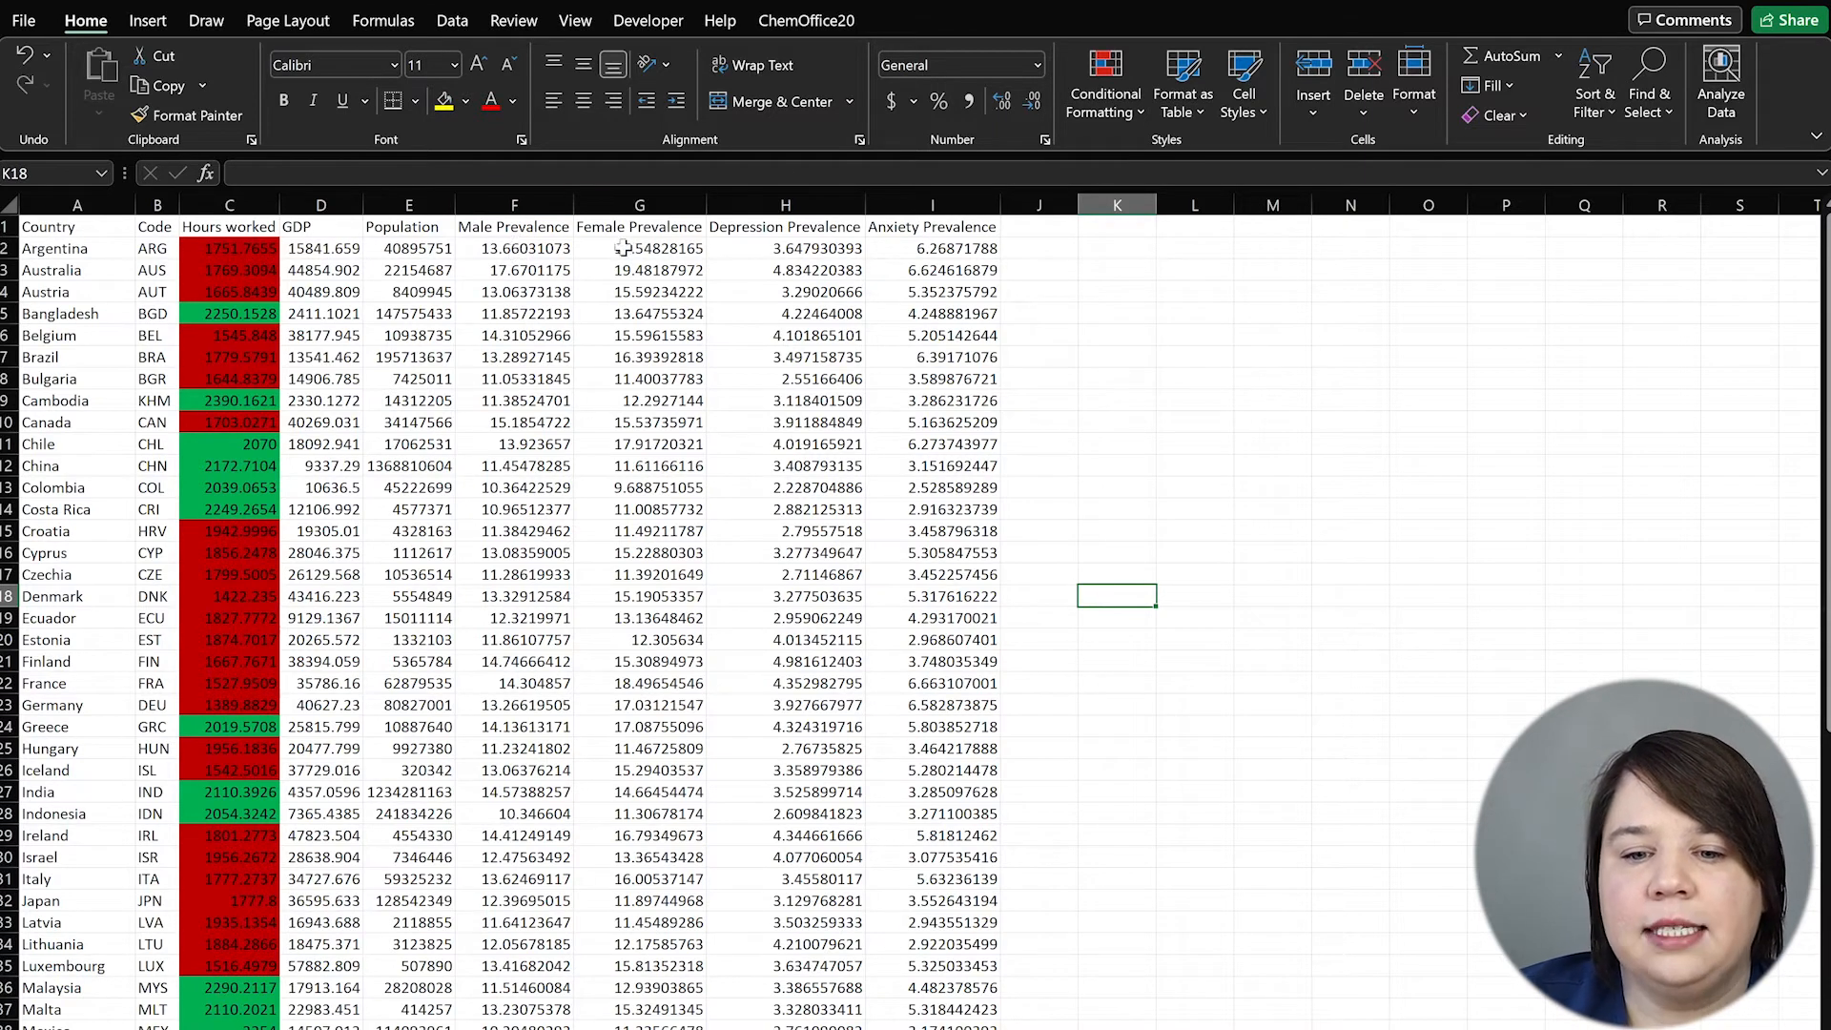
Apply a red-yellow-green color scale to the whole Depression Prevalence column, with red for the highest values and green for the lowest
left_click(785, 205)
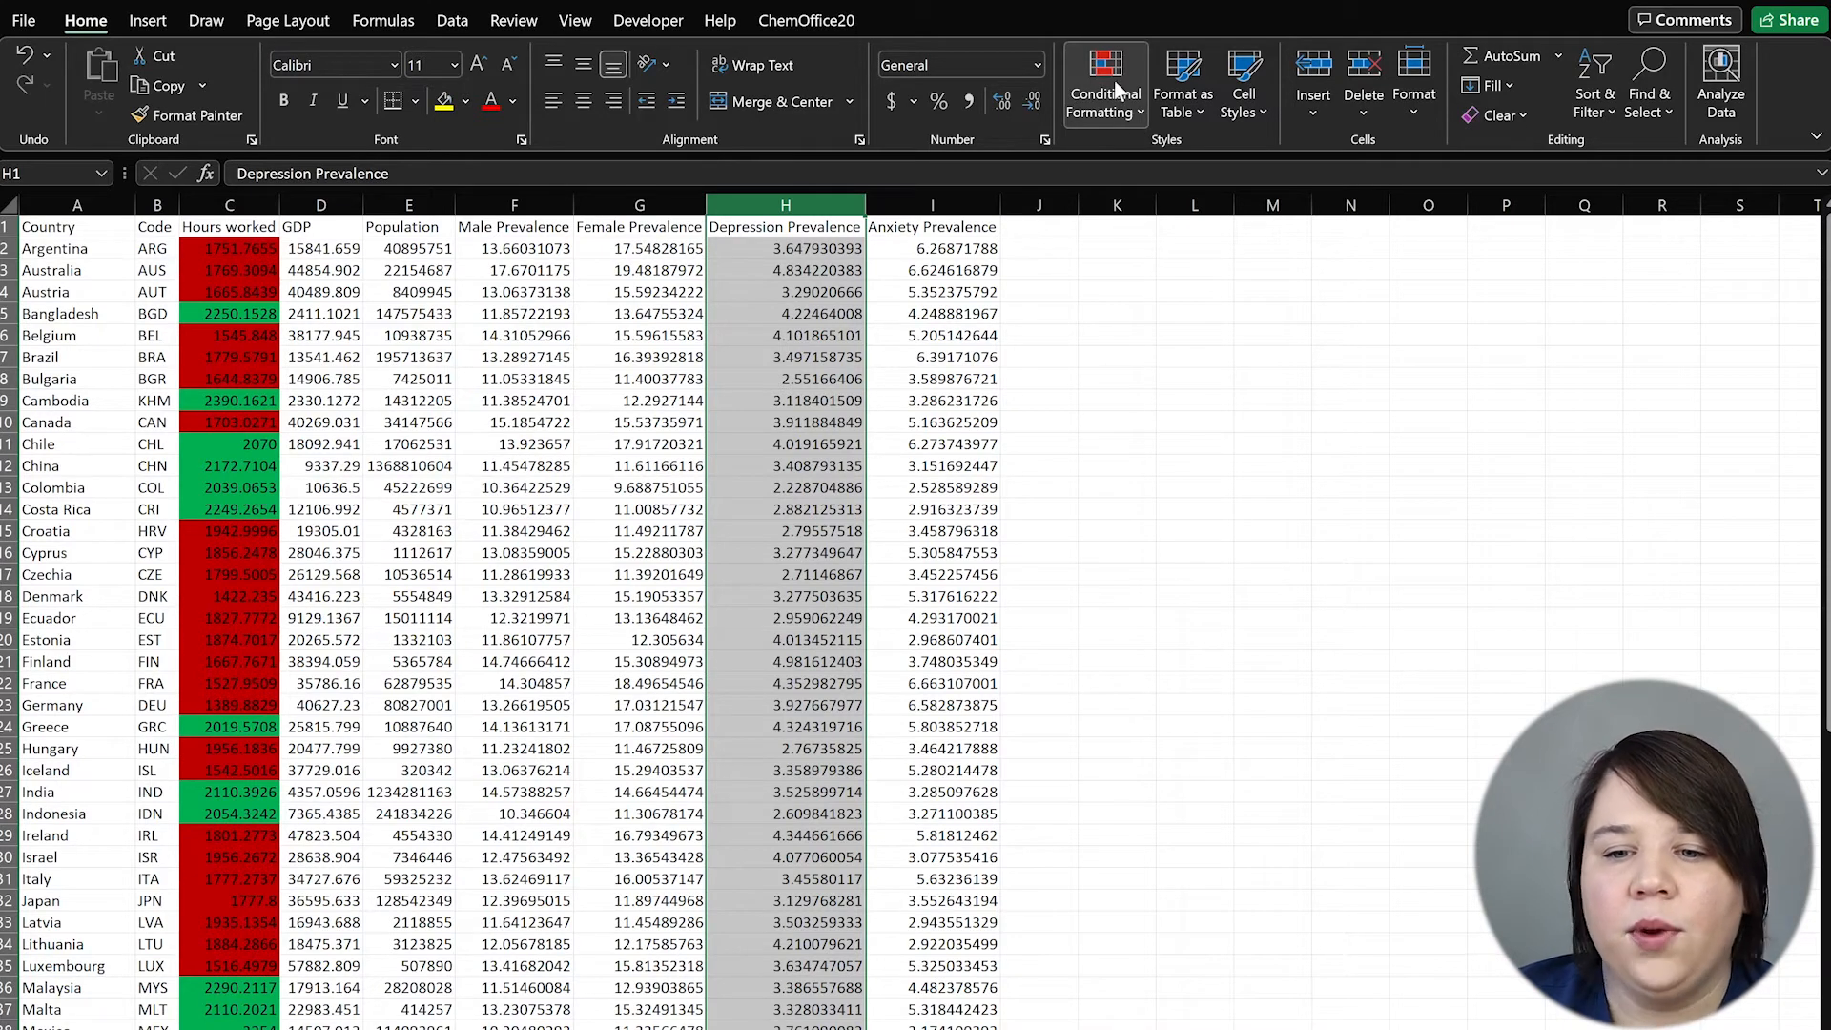
left_click(1137, 111)
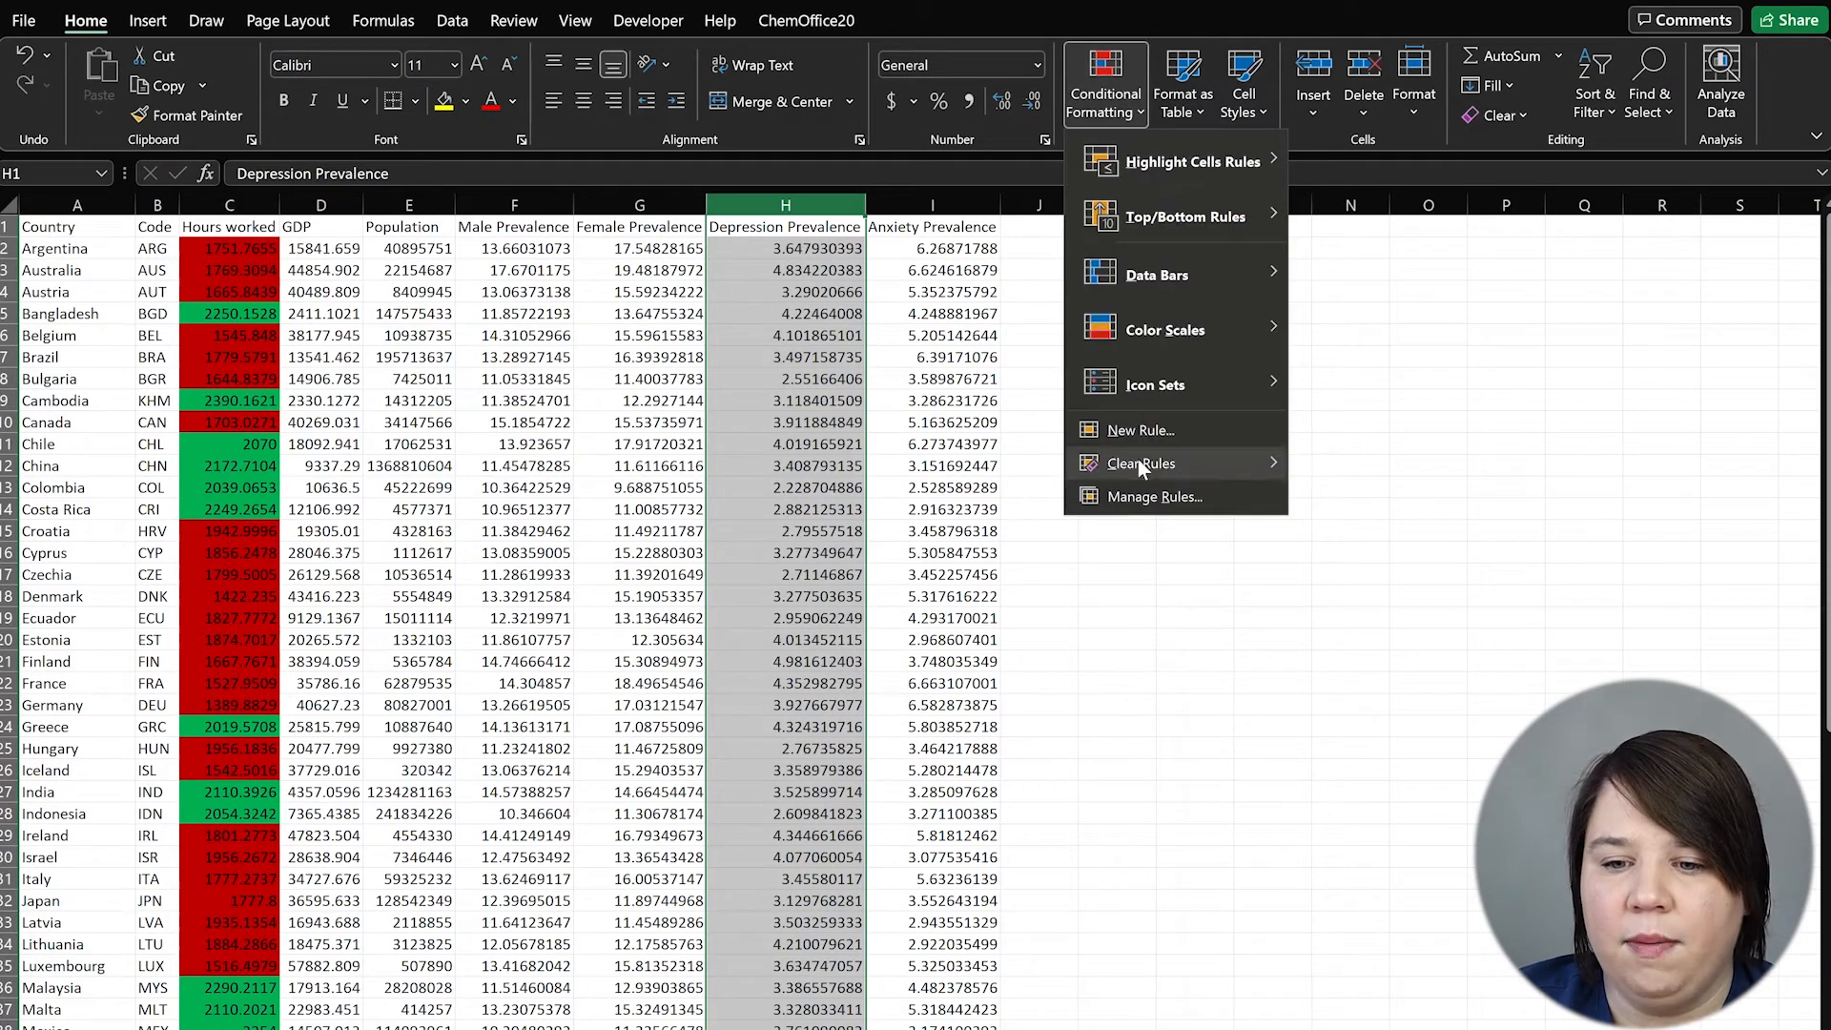
mouse_move(1135, 334)
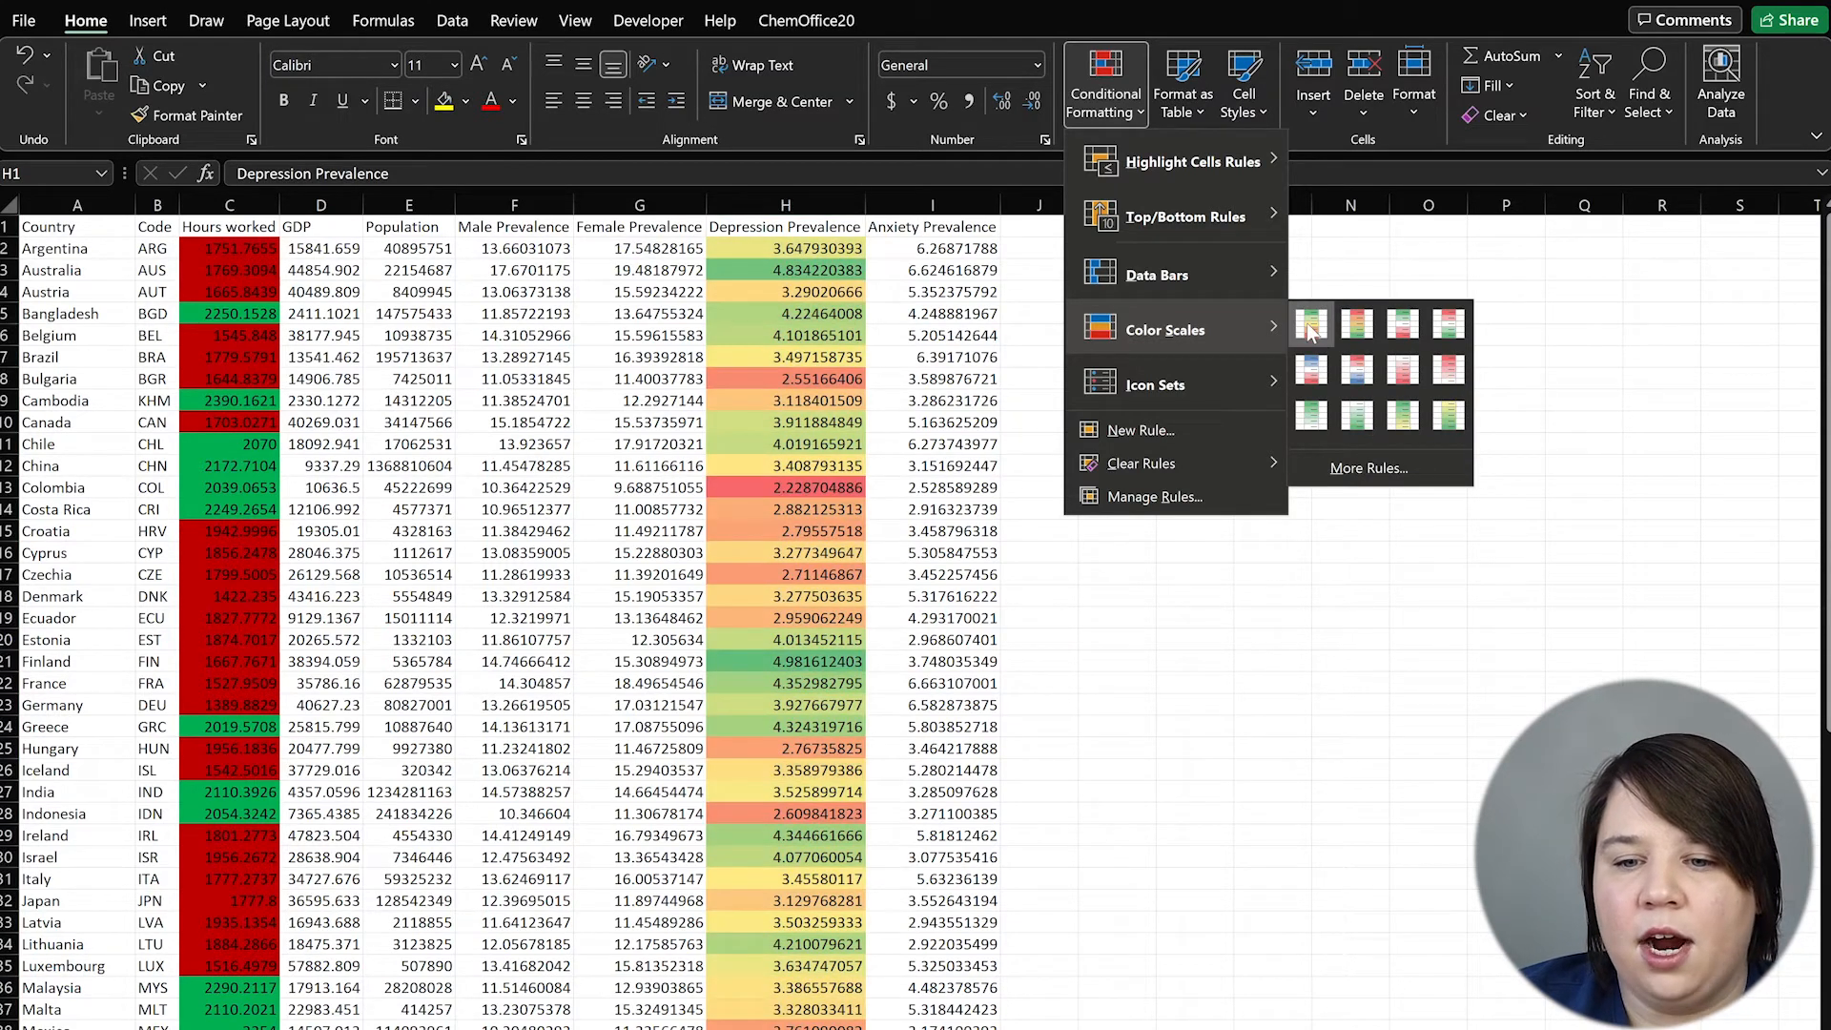
left_click(1358, 325)
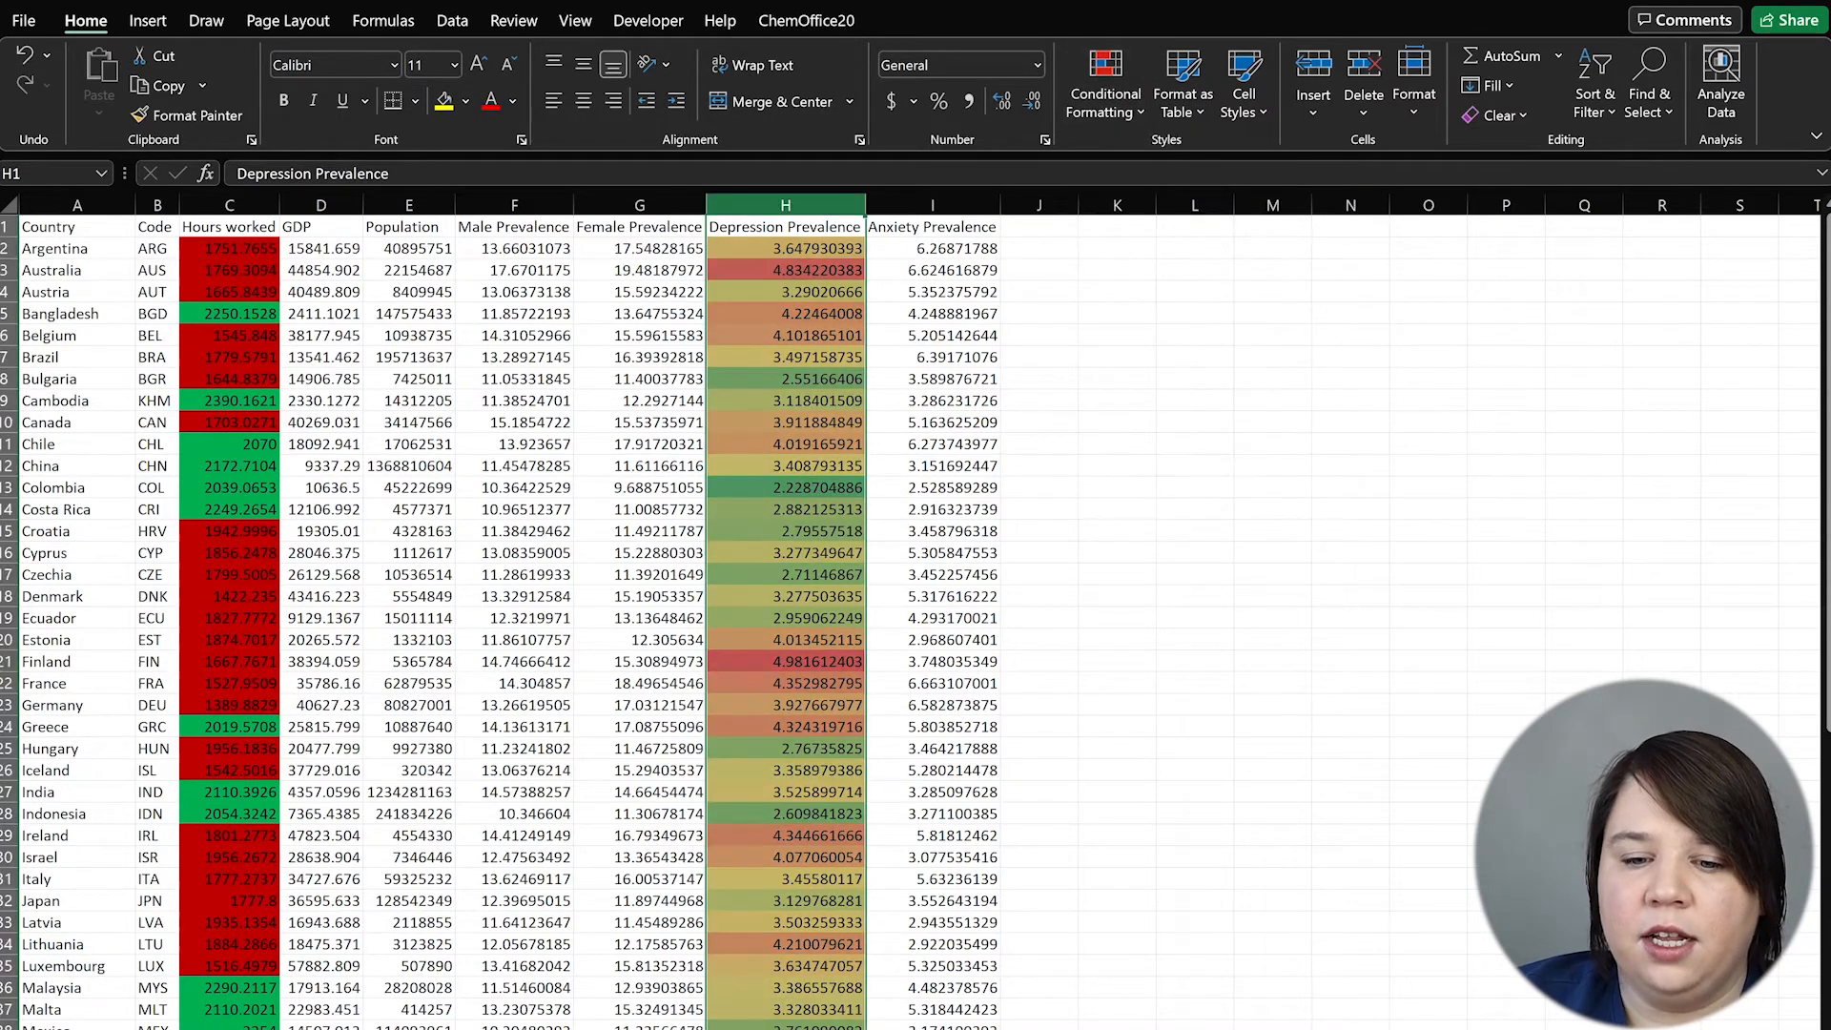
left_click(1106, 813)
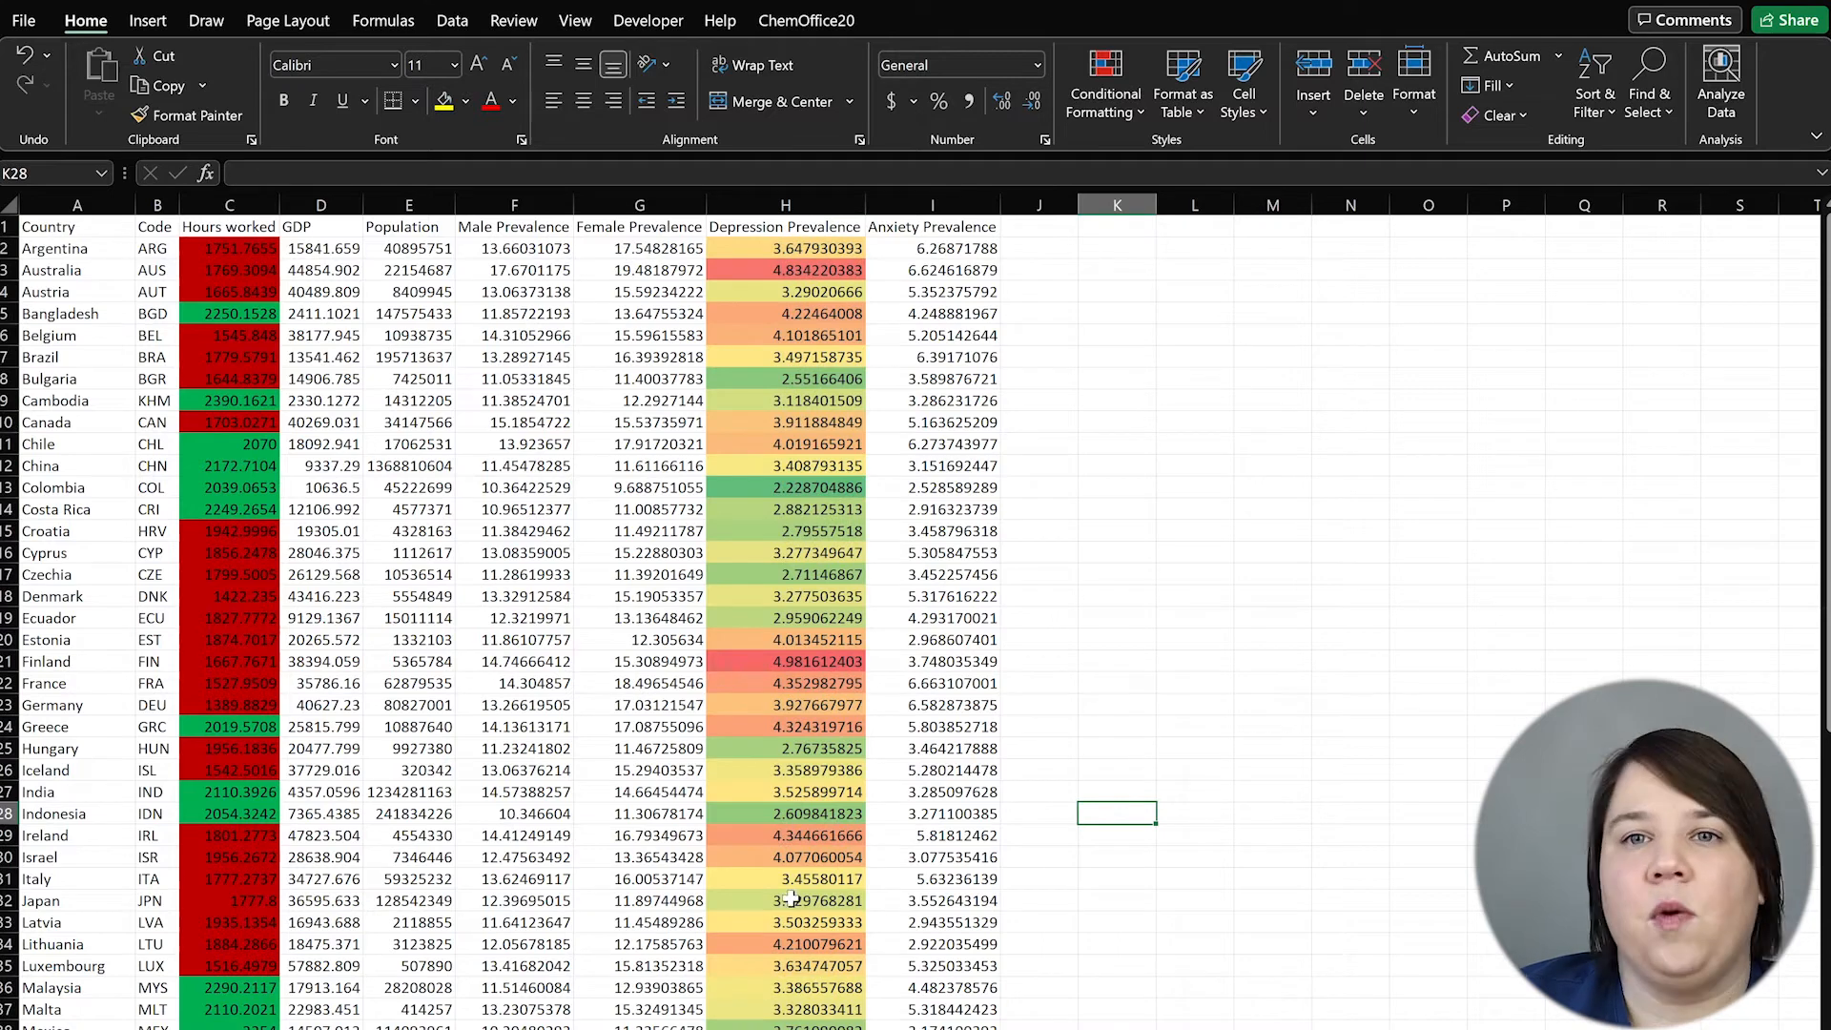
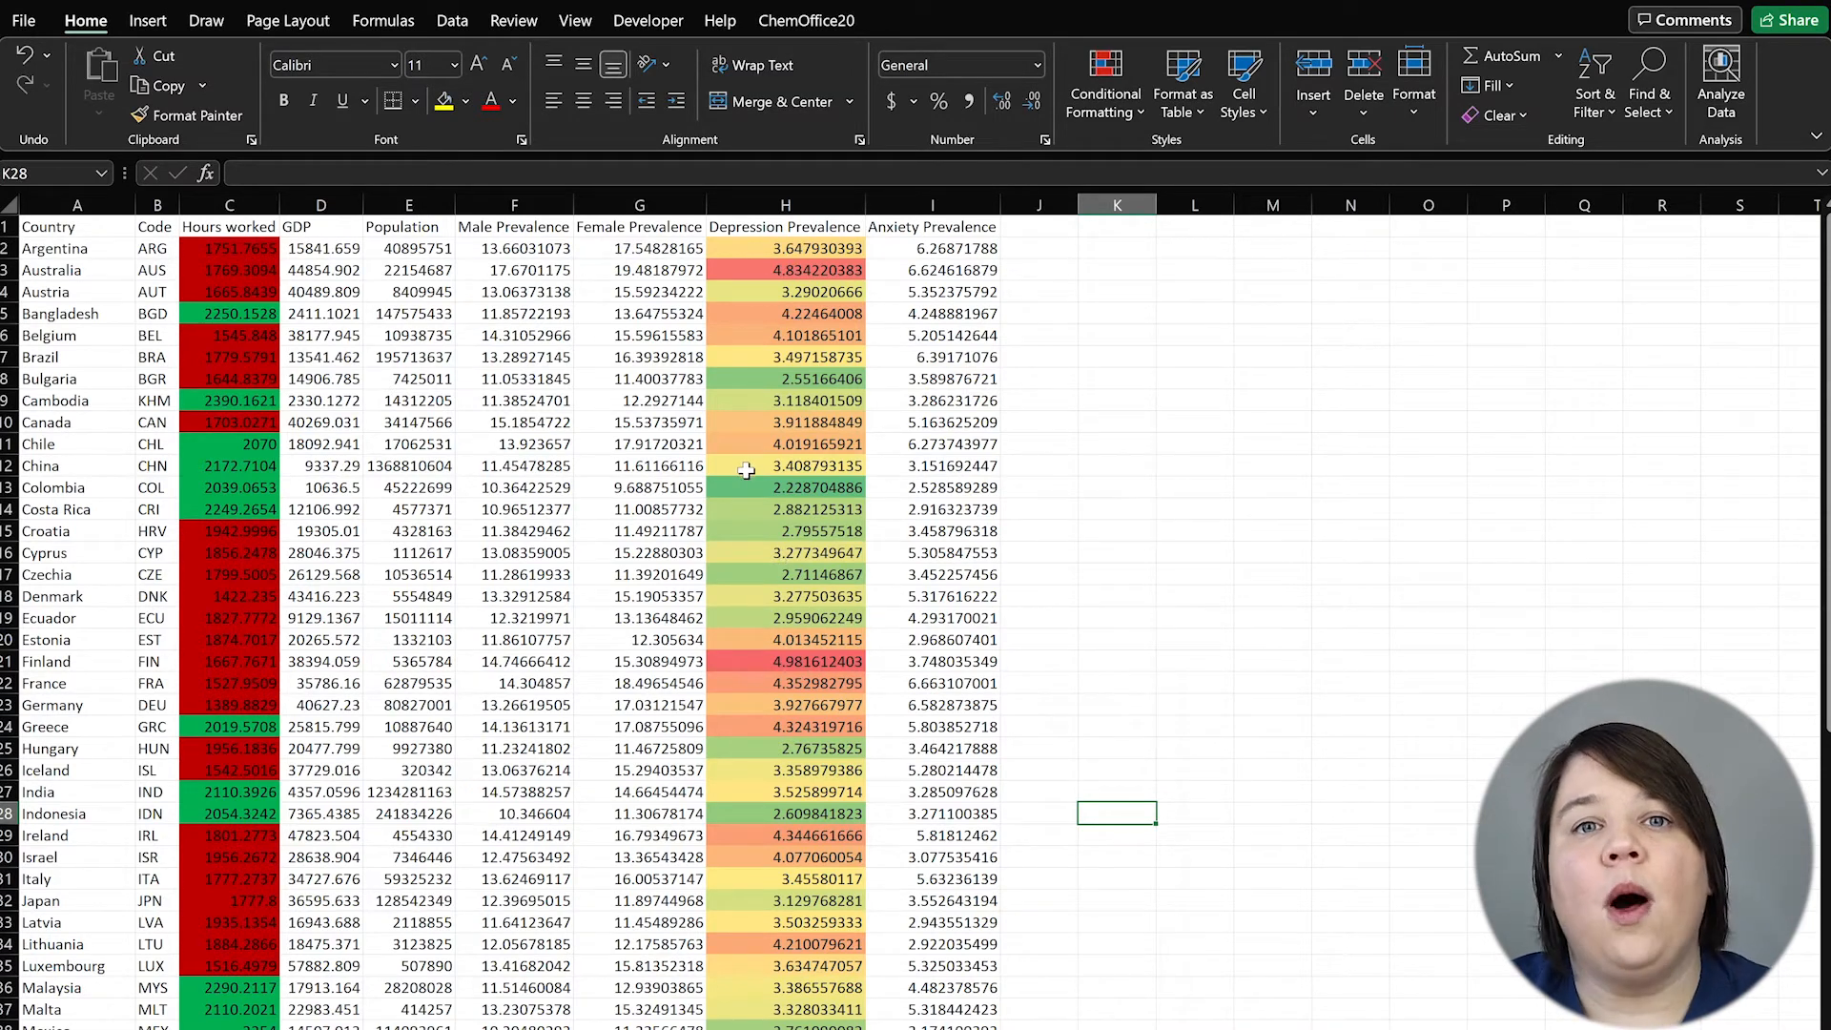
Examine the color scale across the Depression Prevalence column for the countries with the highest and lowest values, including Portugal
key("Up")
key("Up")
key("Up")
key("Up")
key("Up")
key("Up")
scroll(901, 734, "down", 10)
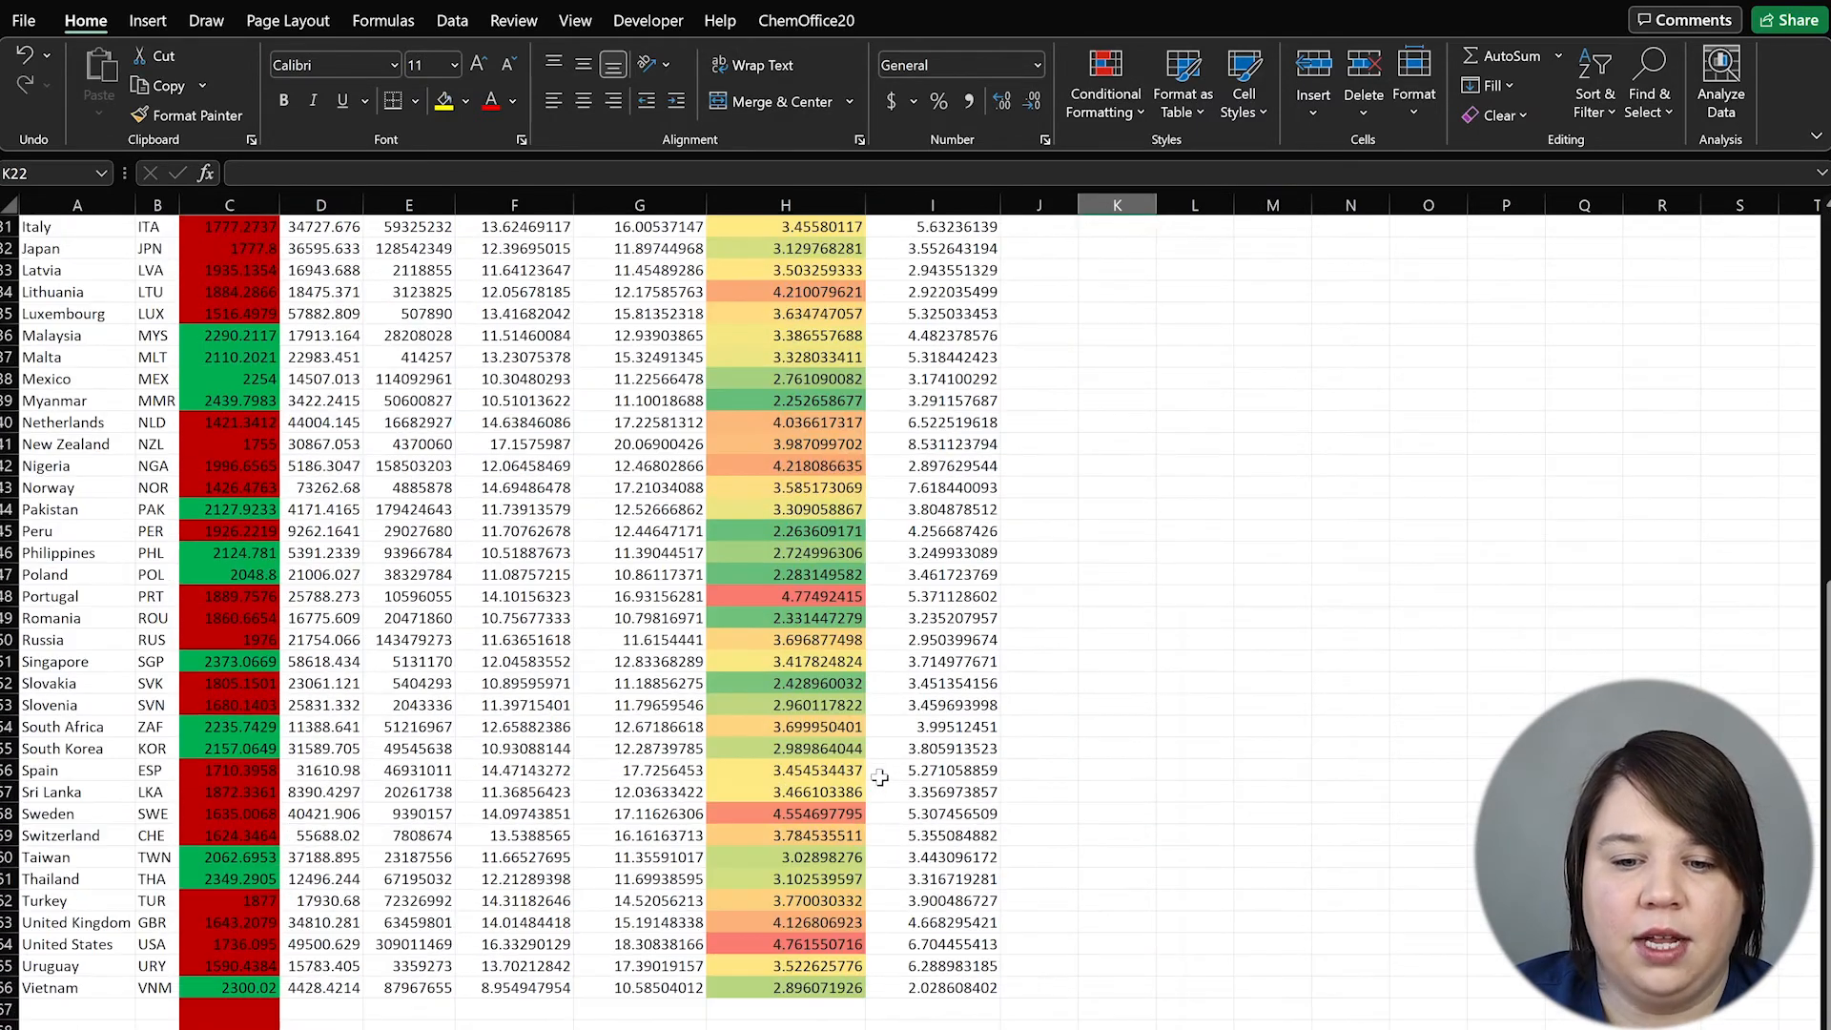
left_click_drag(753, 510, 758, 634)
left_click(753, 618)
left_click(789, 593)
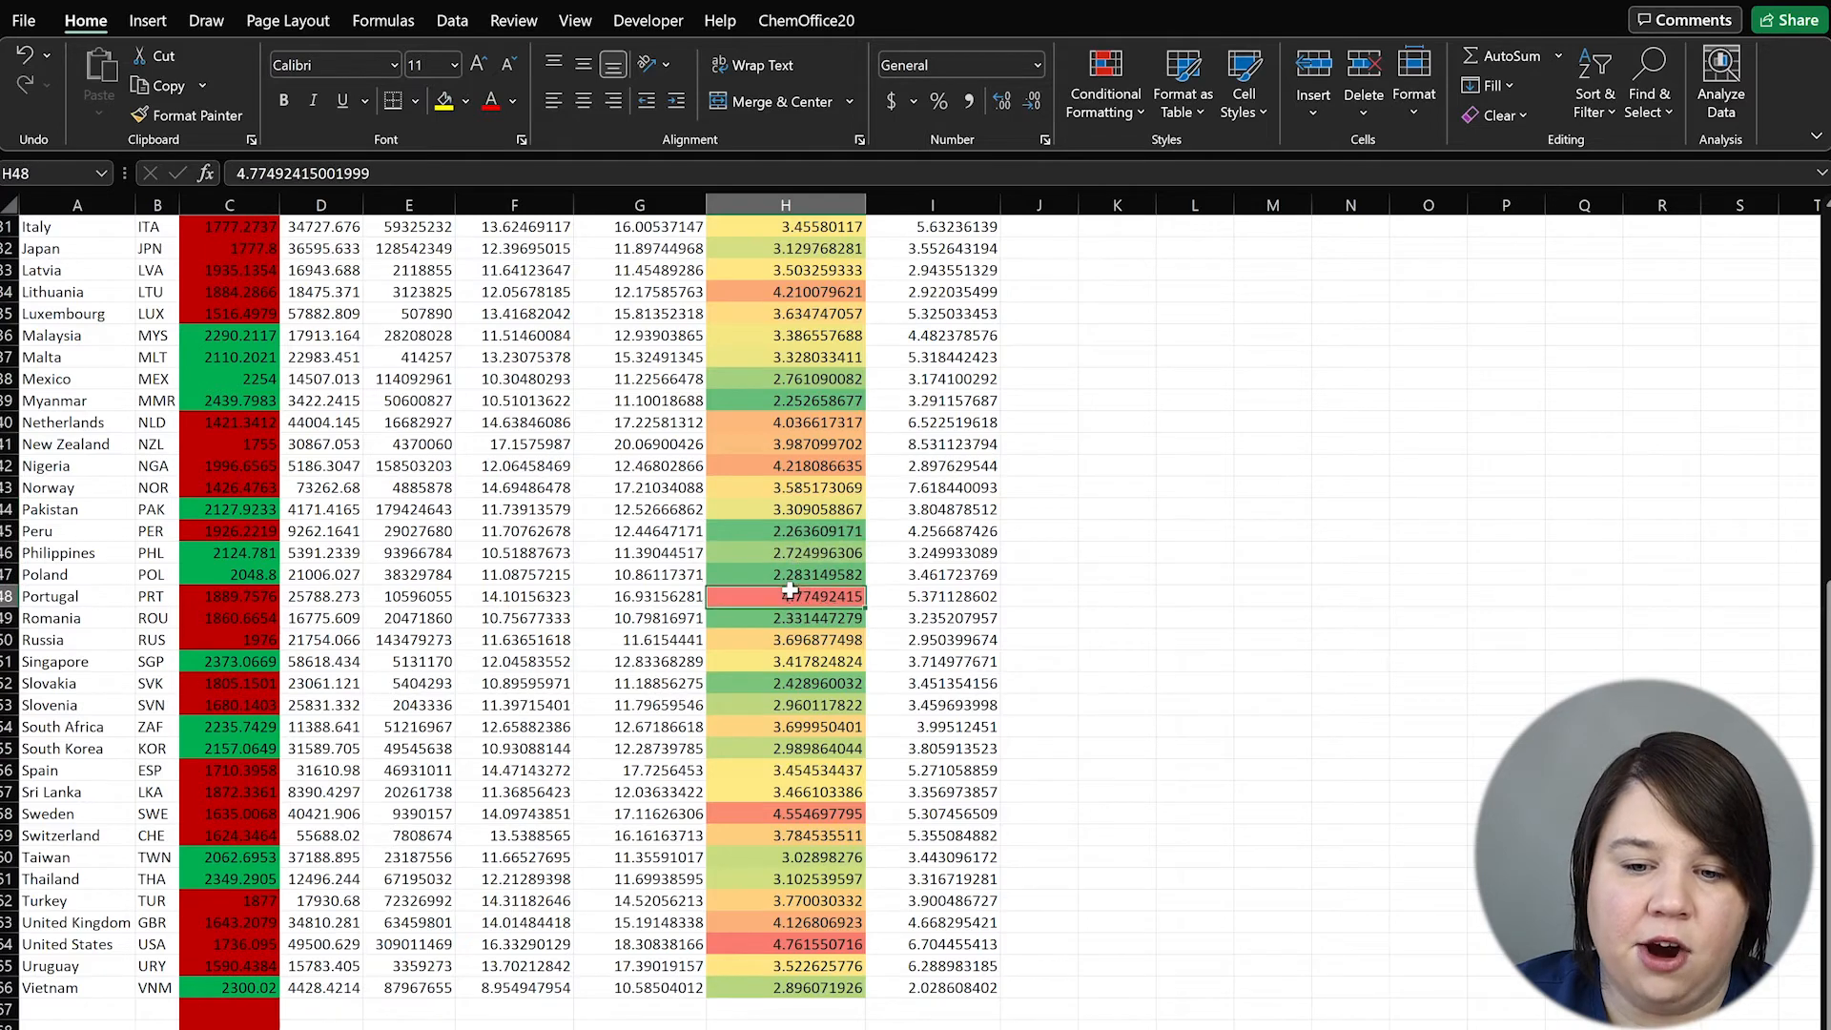
scroll(789, 593, "down", 3)
scroll(789, 593, "up", 6)
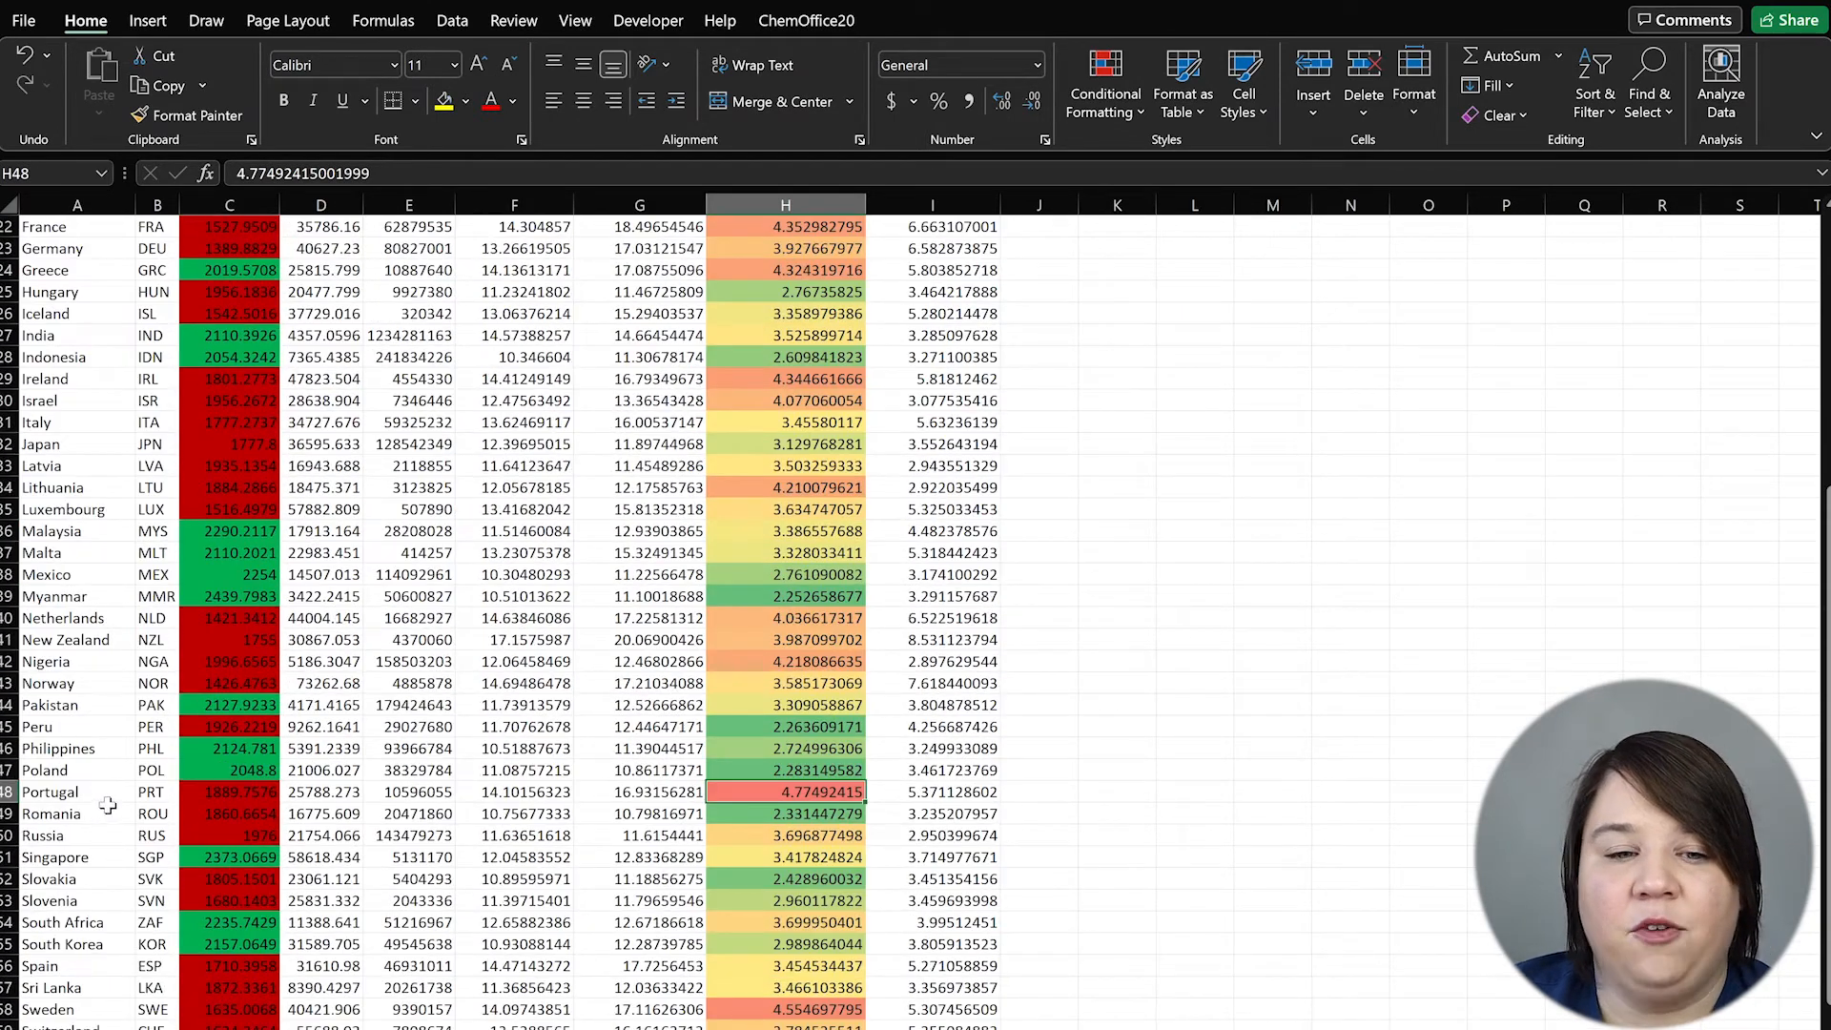
scroll(637, 805, "up", 7)
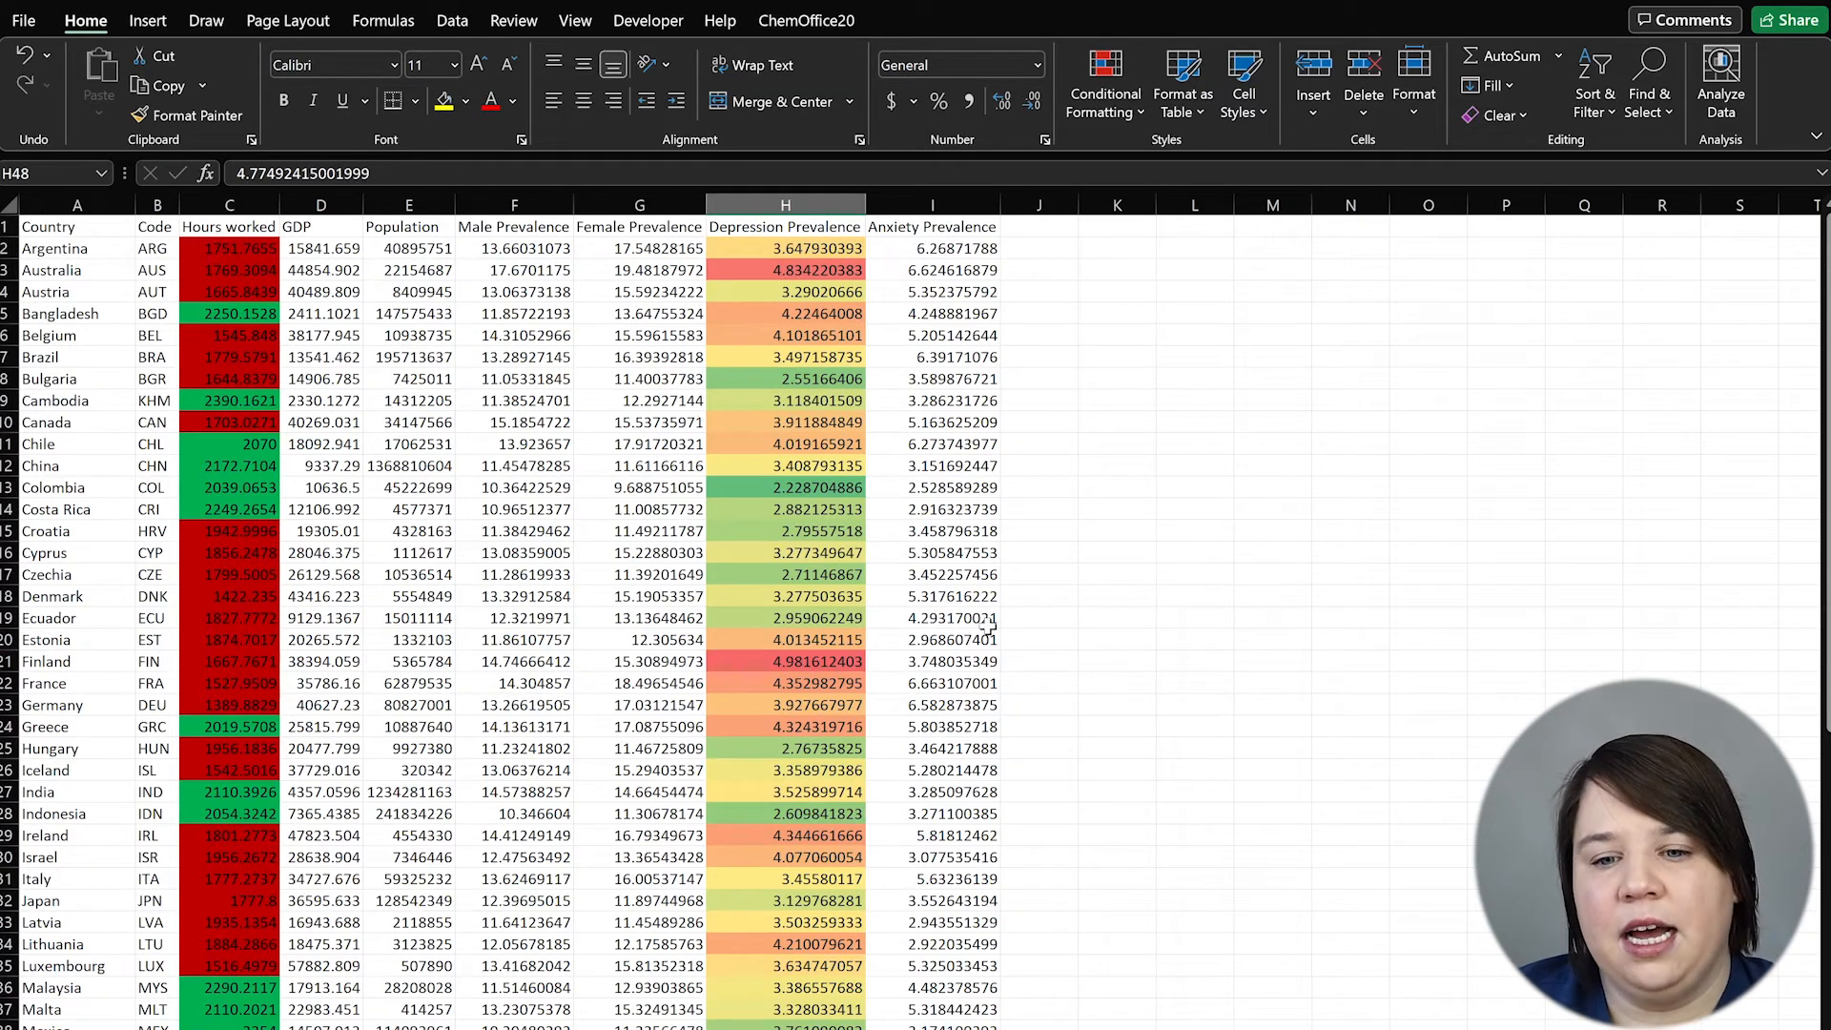
Apply the same red-yellow-green color scale to all Anxiety Prevalence values below the header, with red for the highest values
left_click(925, 253)
key("ctrl+shift+Down")
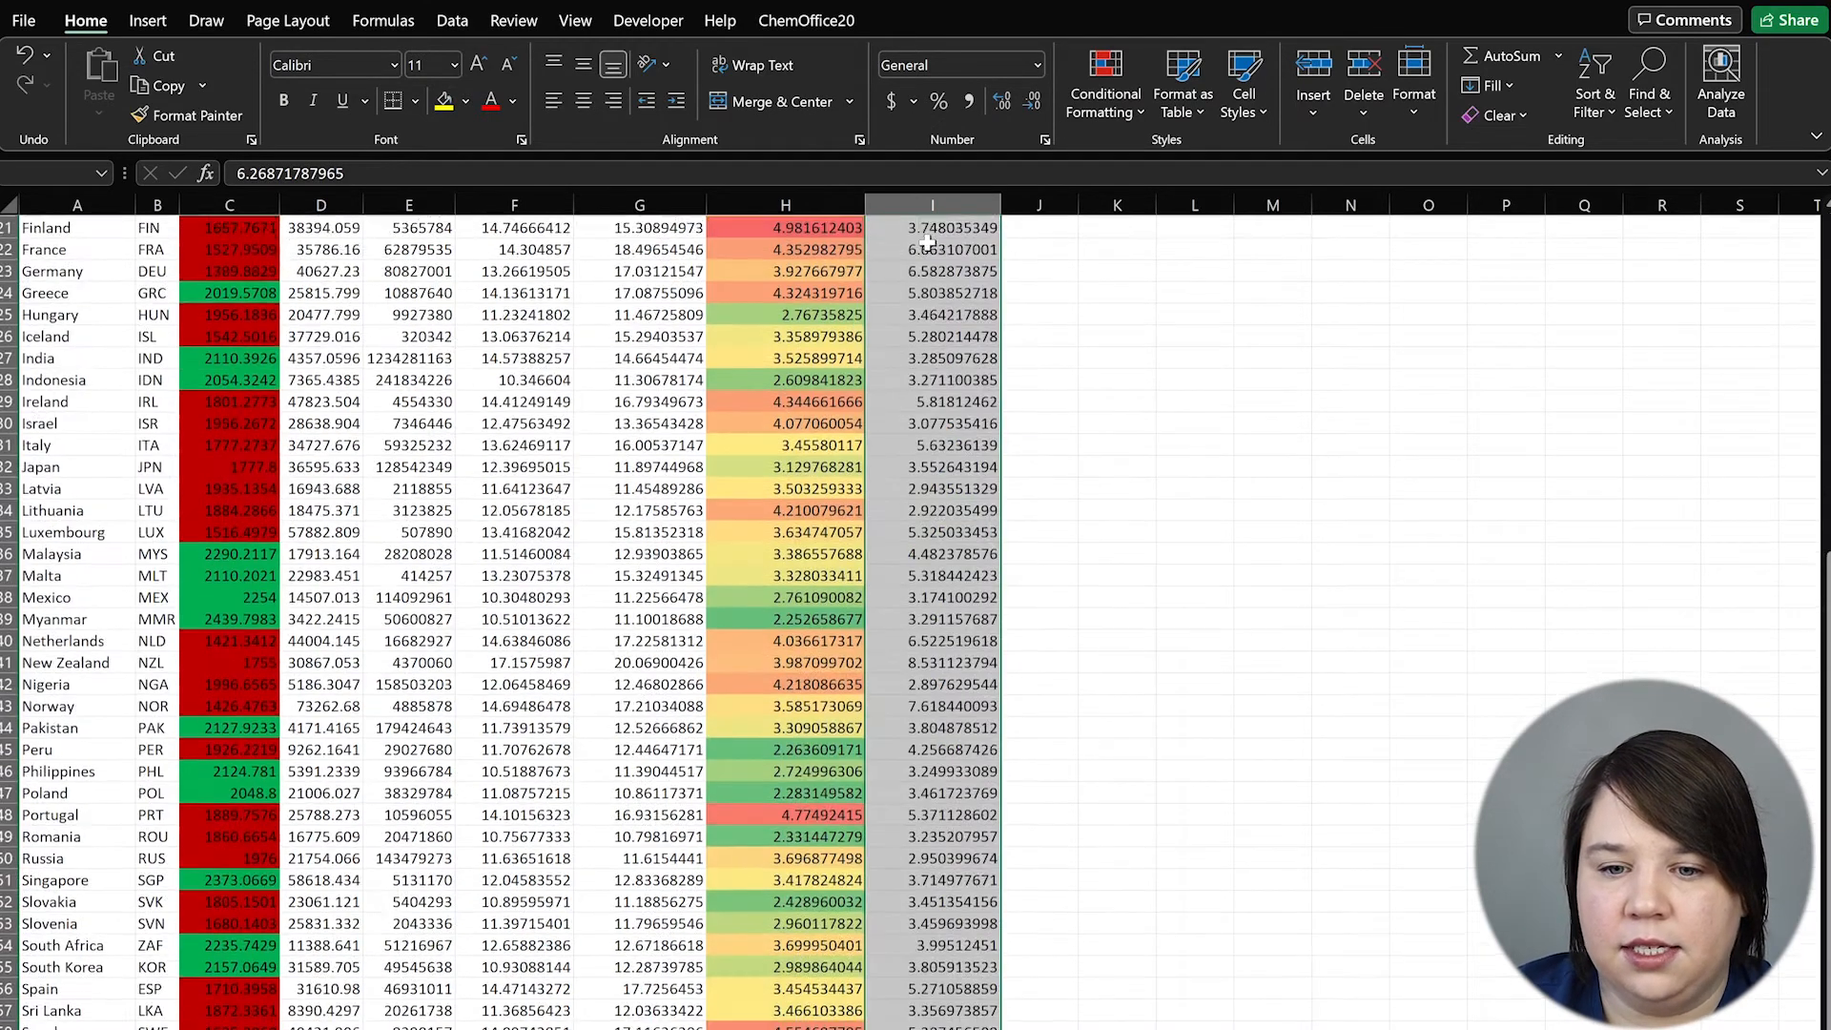
scroll(1810, 495, "up", 9)
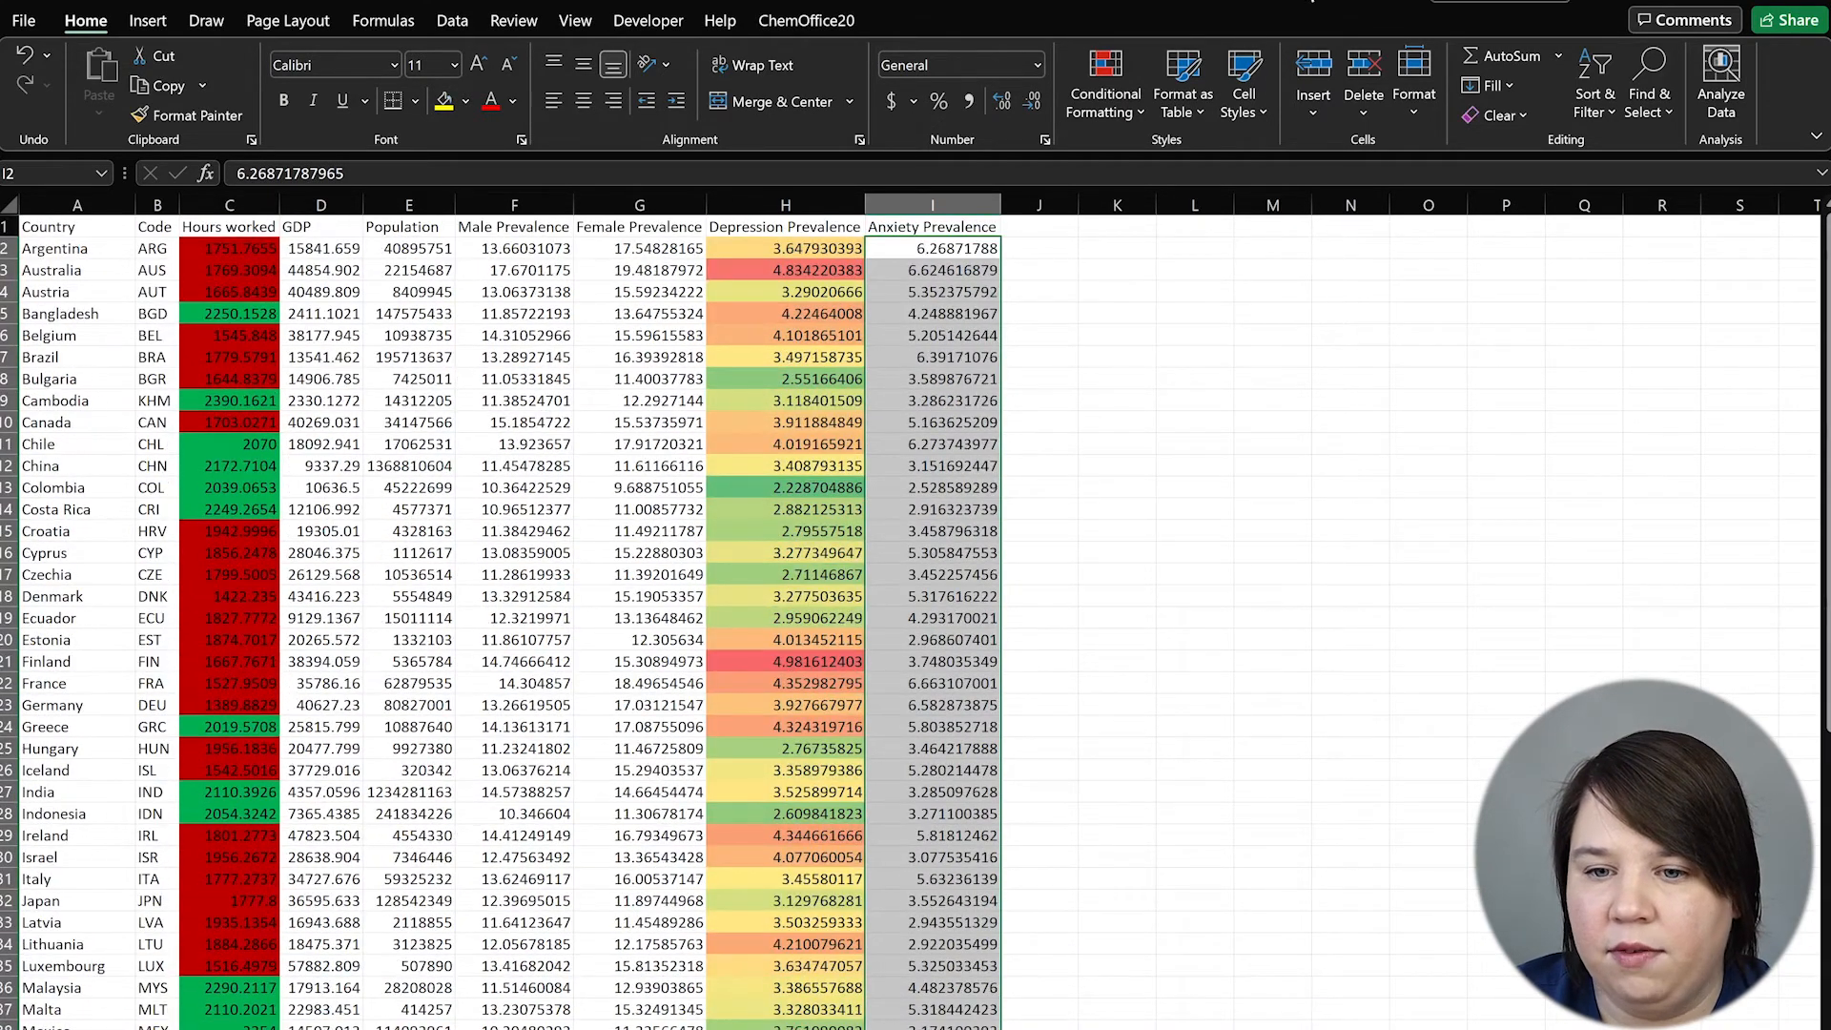
left_click(1105, 84)
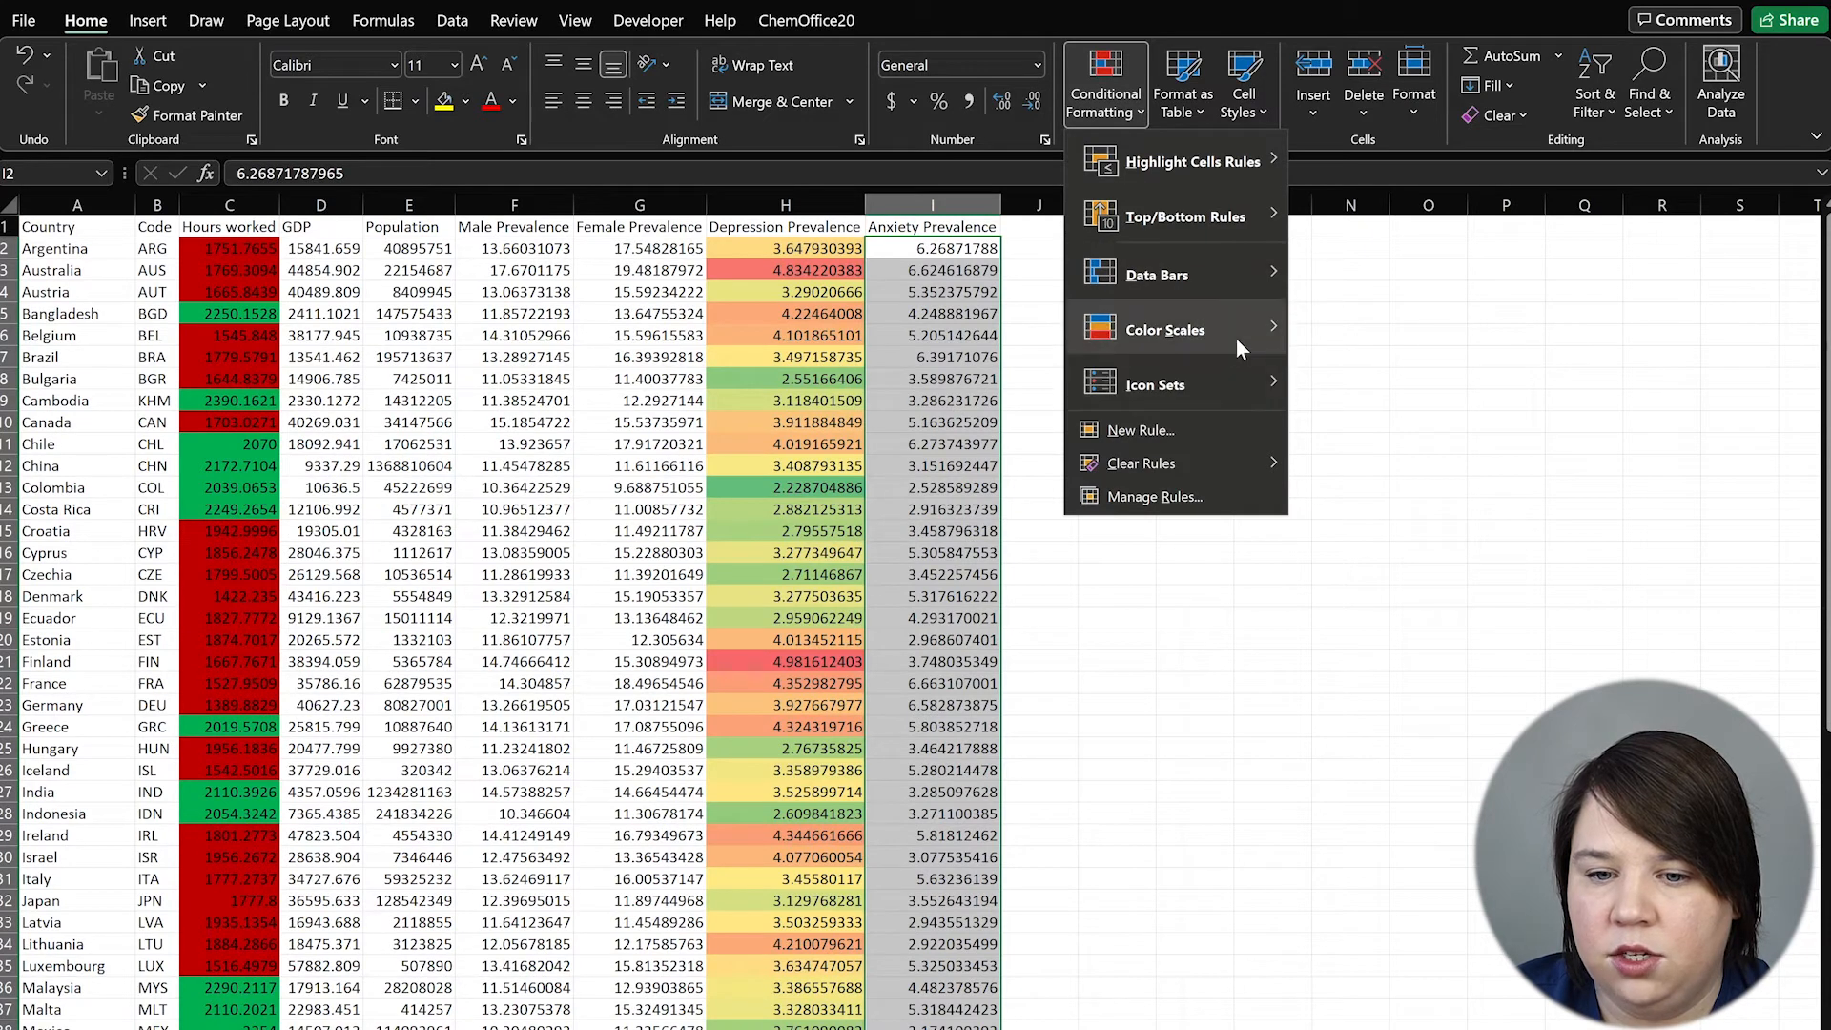
left_click(1361, 326)
left_click(1425, 595)
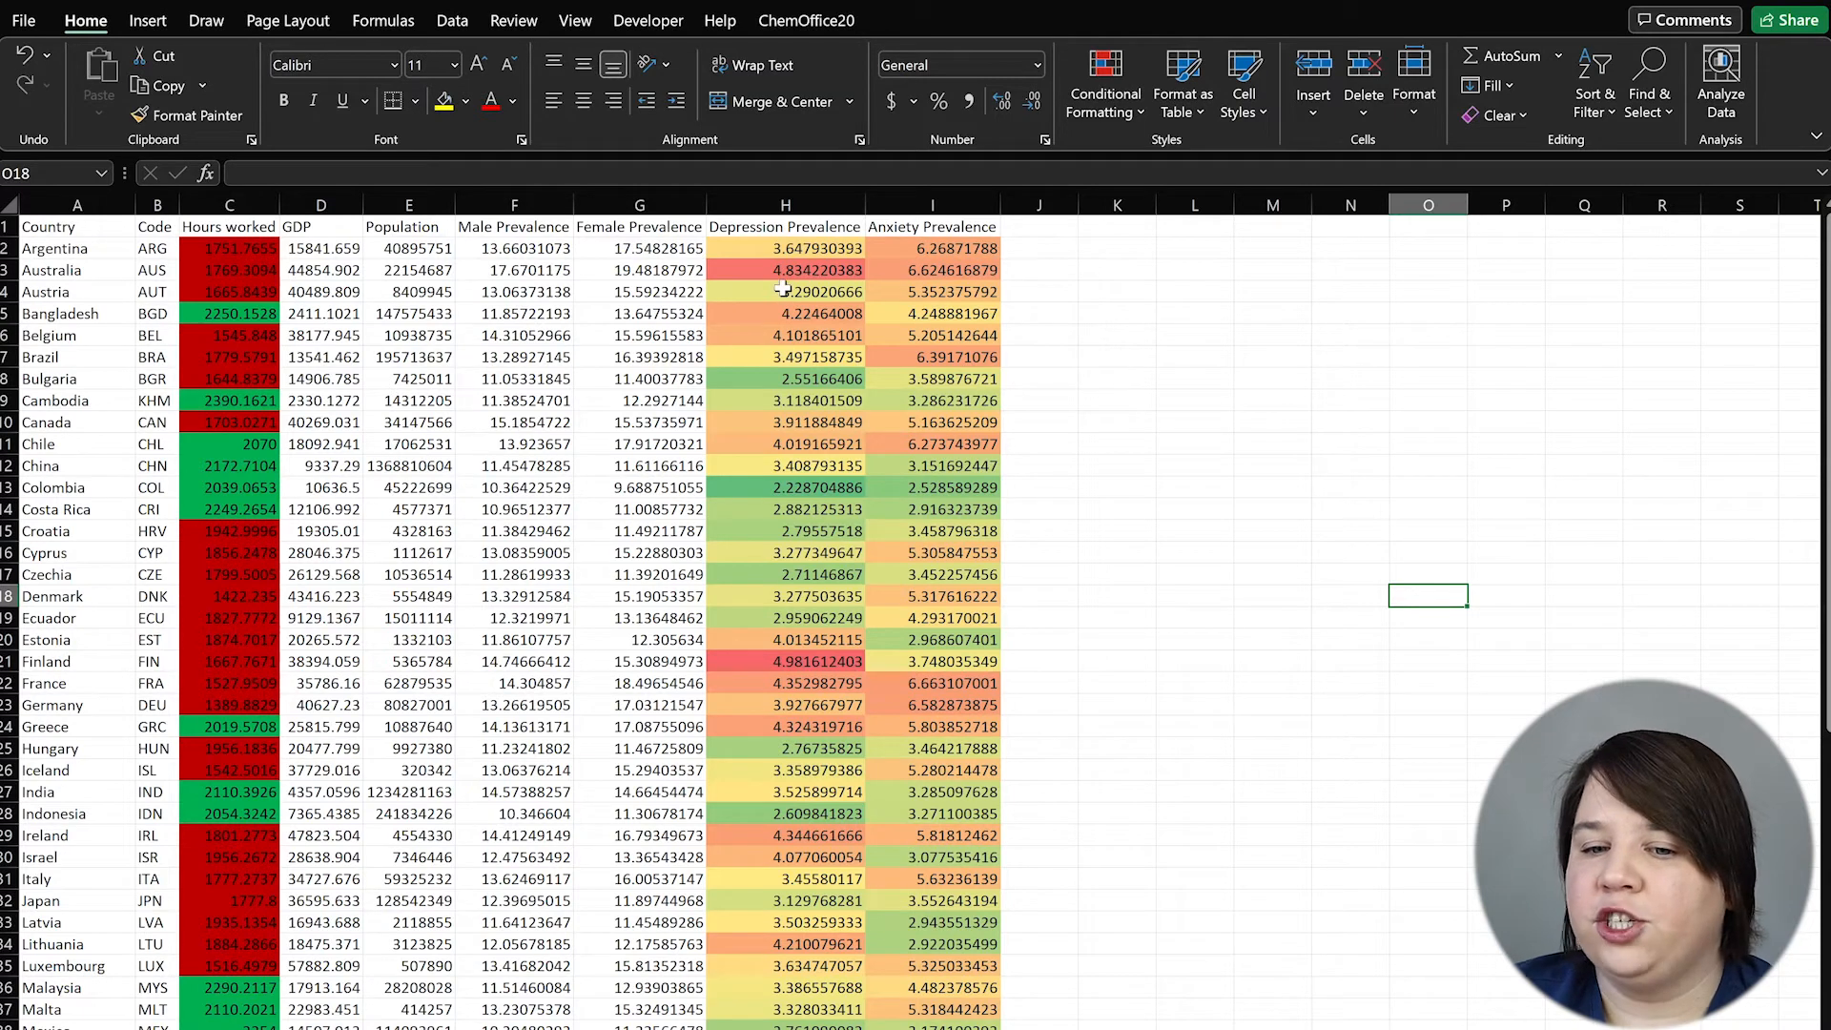
Compare the Depression and Anxiety Prevalence colors by country, including Colombia, Myanmar, Portugal, Sri Lanka and the United States
left_click_drag(1824, 386, 1824, 386)
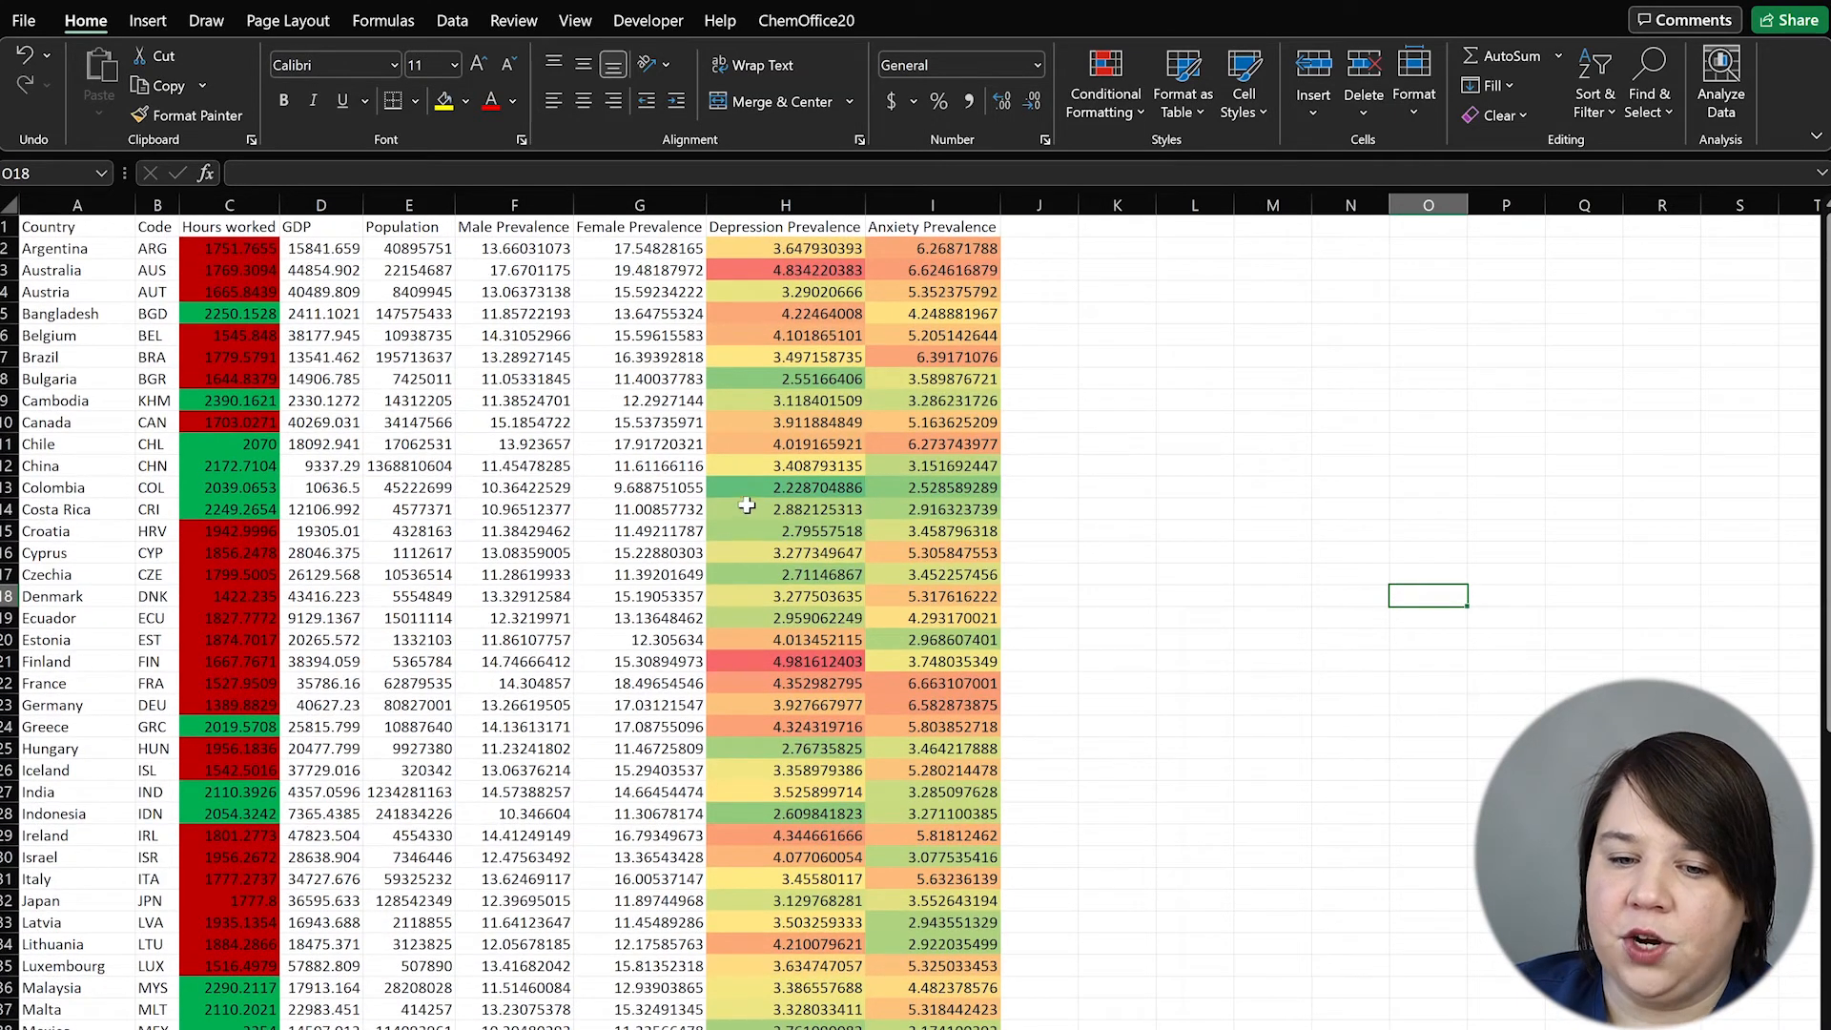
left_click(775, 486)
left_click_drag(775, 486, 933, 486)
left_click_drag(1824, 336, 1824, 346)
left_click_drag(776, 592, 949, 574)
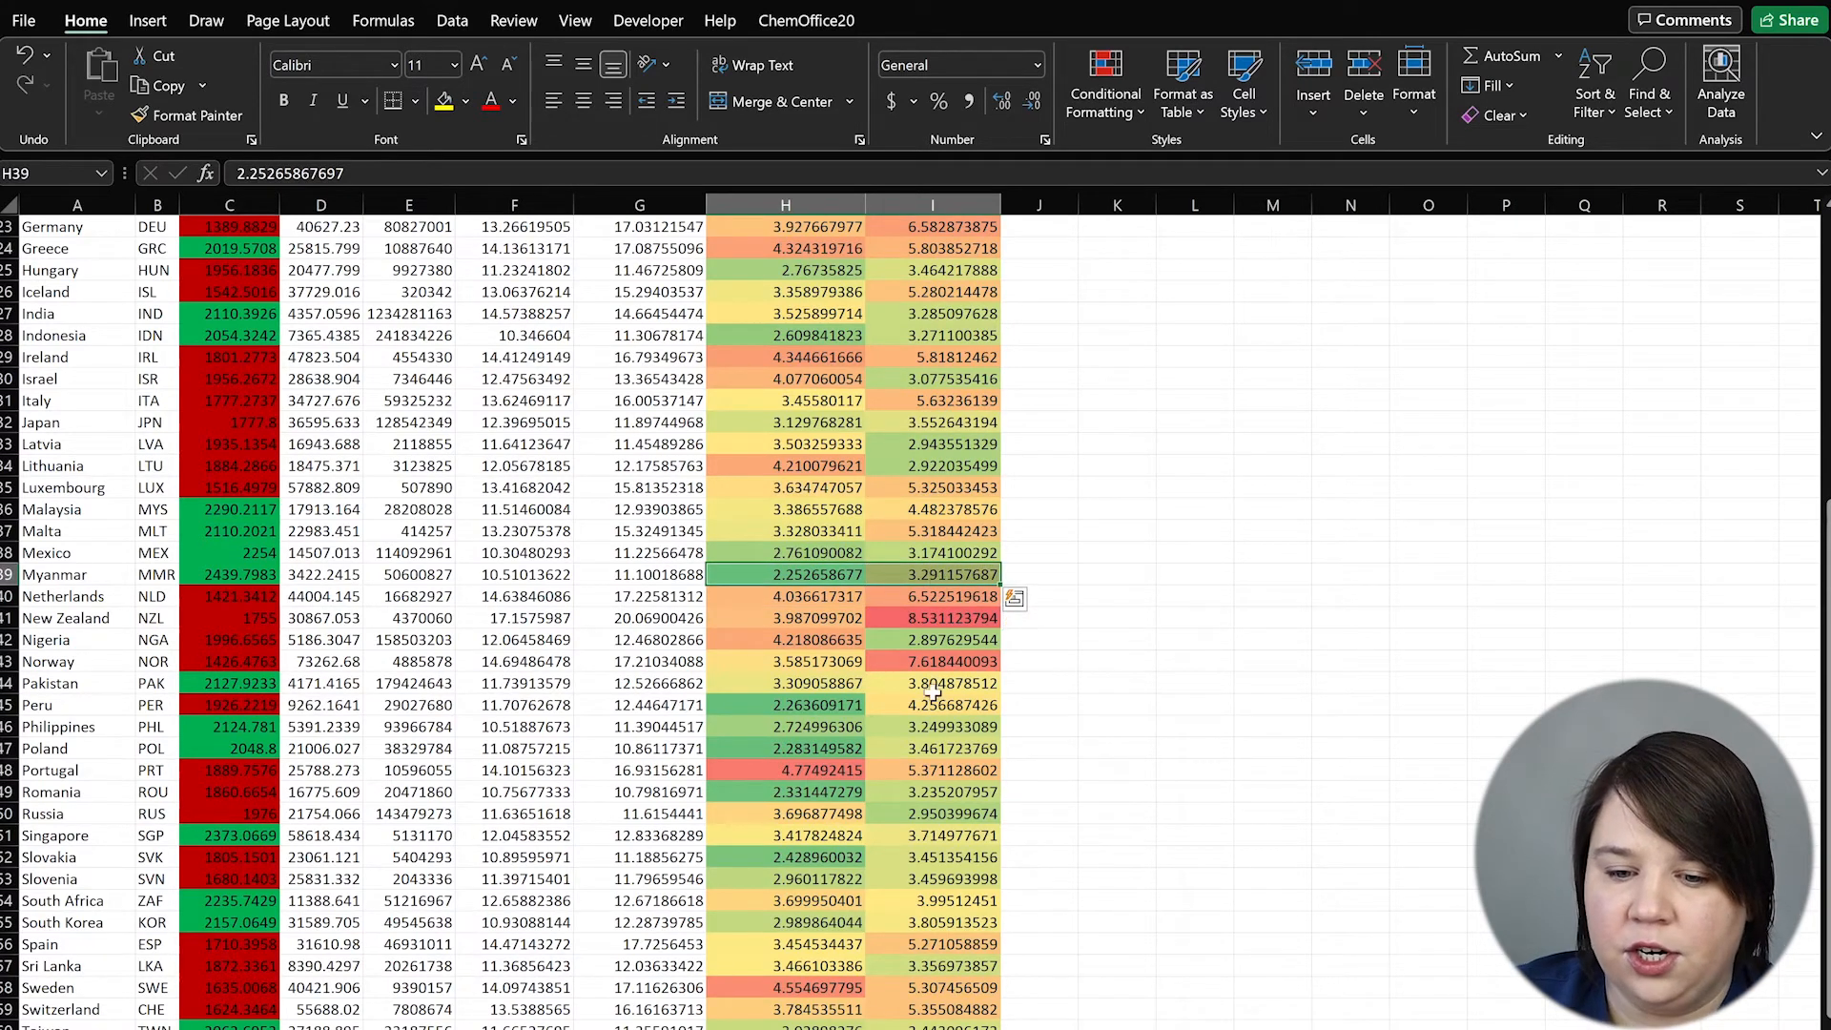
left_click_drag(828, 771, 954, 770)
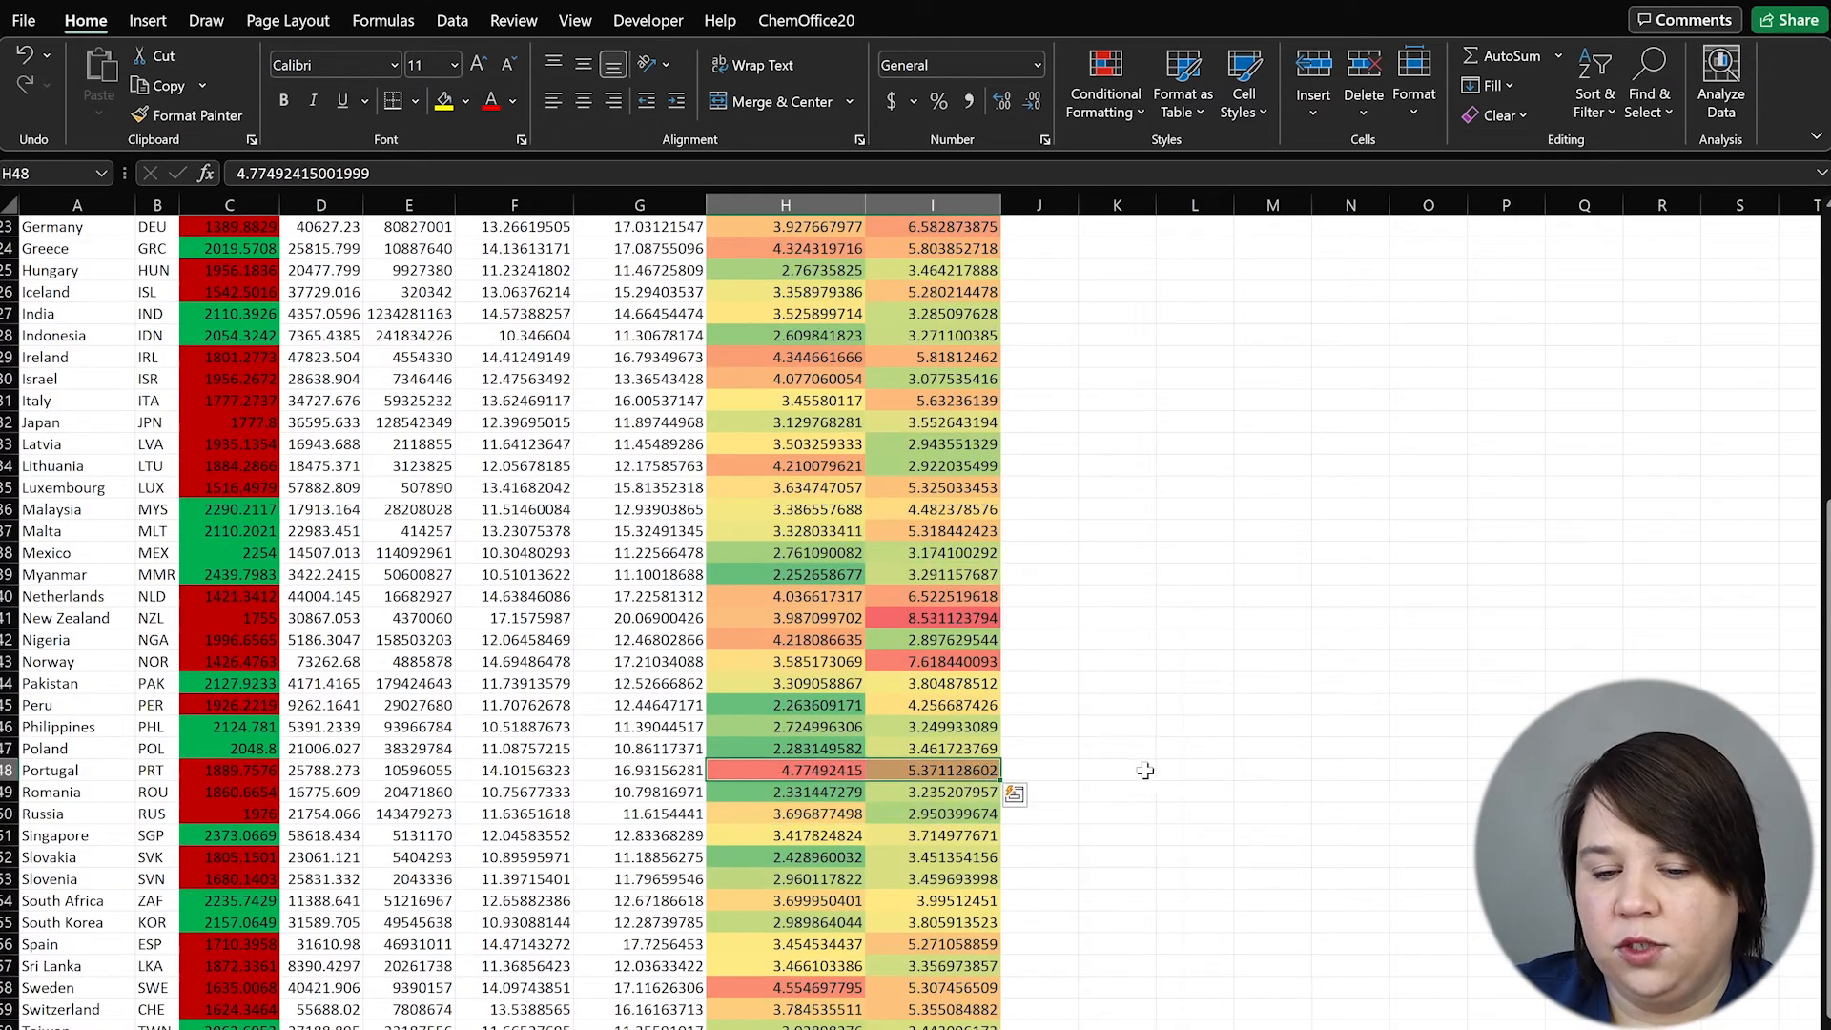
left_click(1120, 770)
scroll(1421, 907, "down", 3)
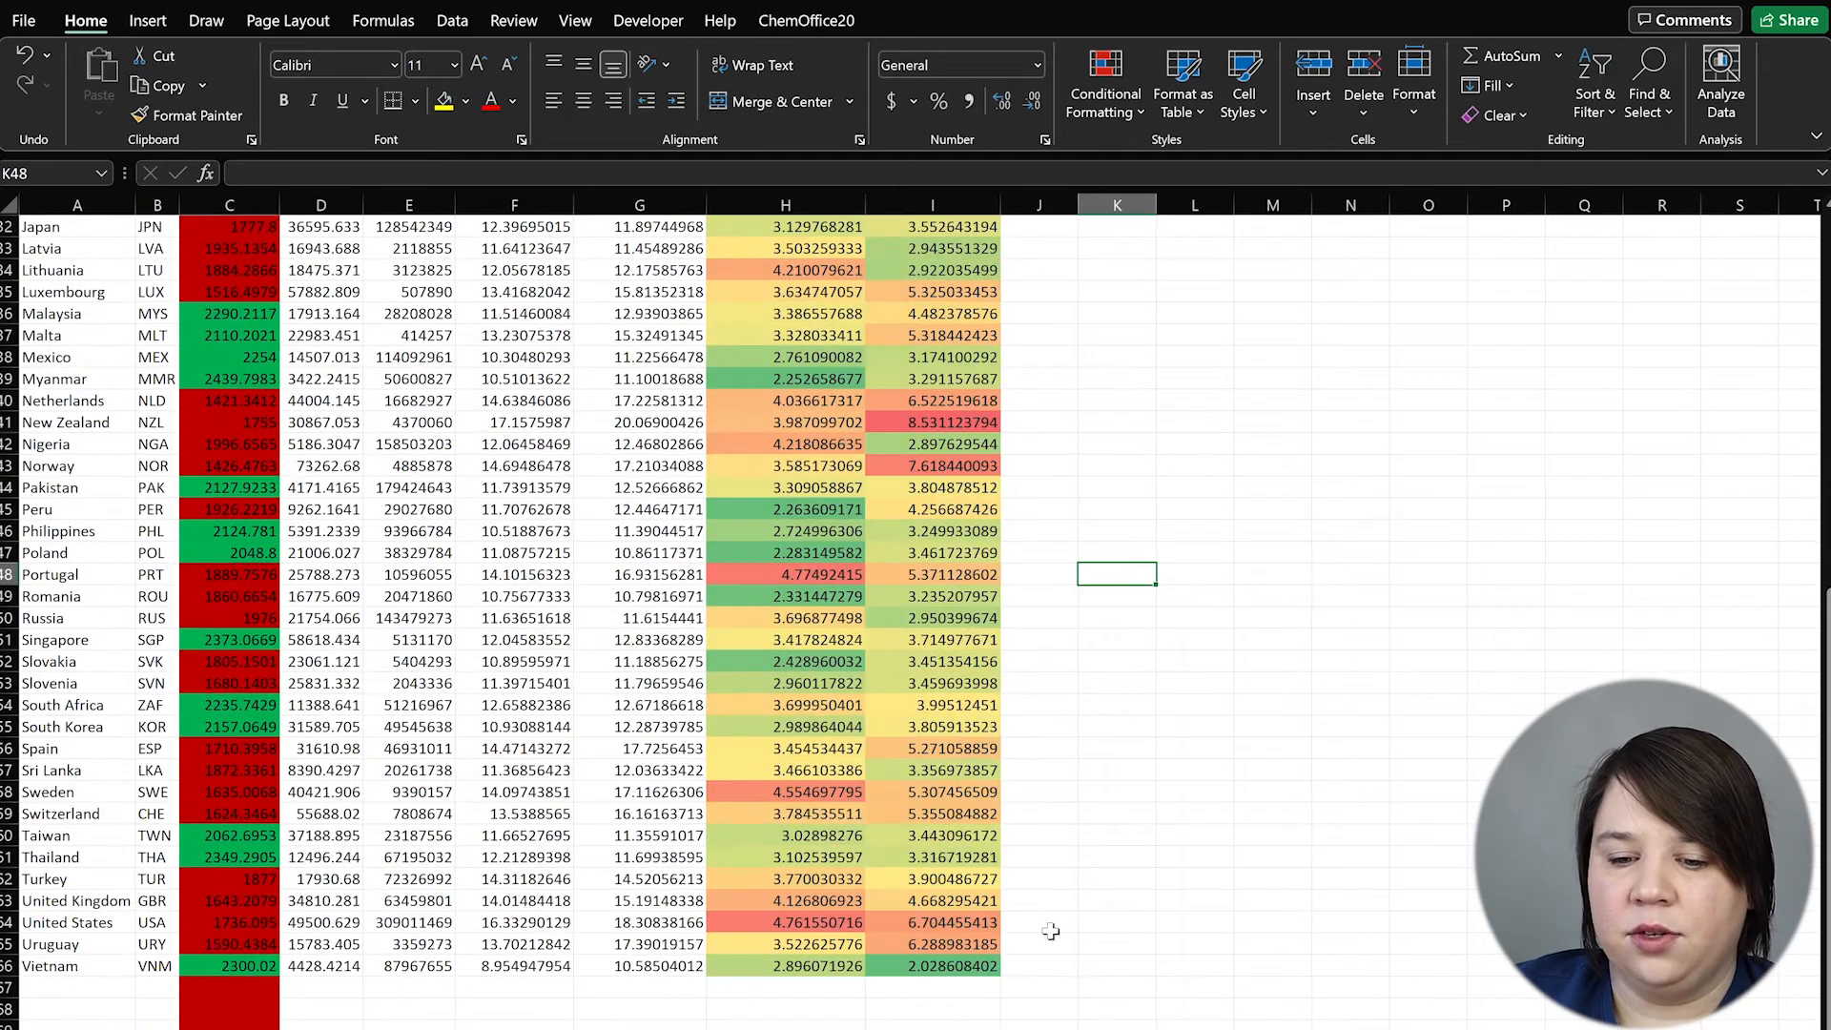
left_click(910, 770)
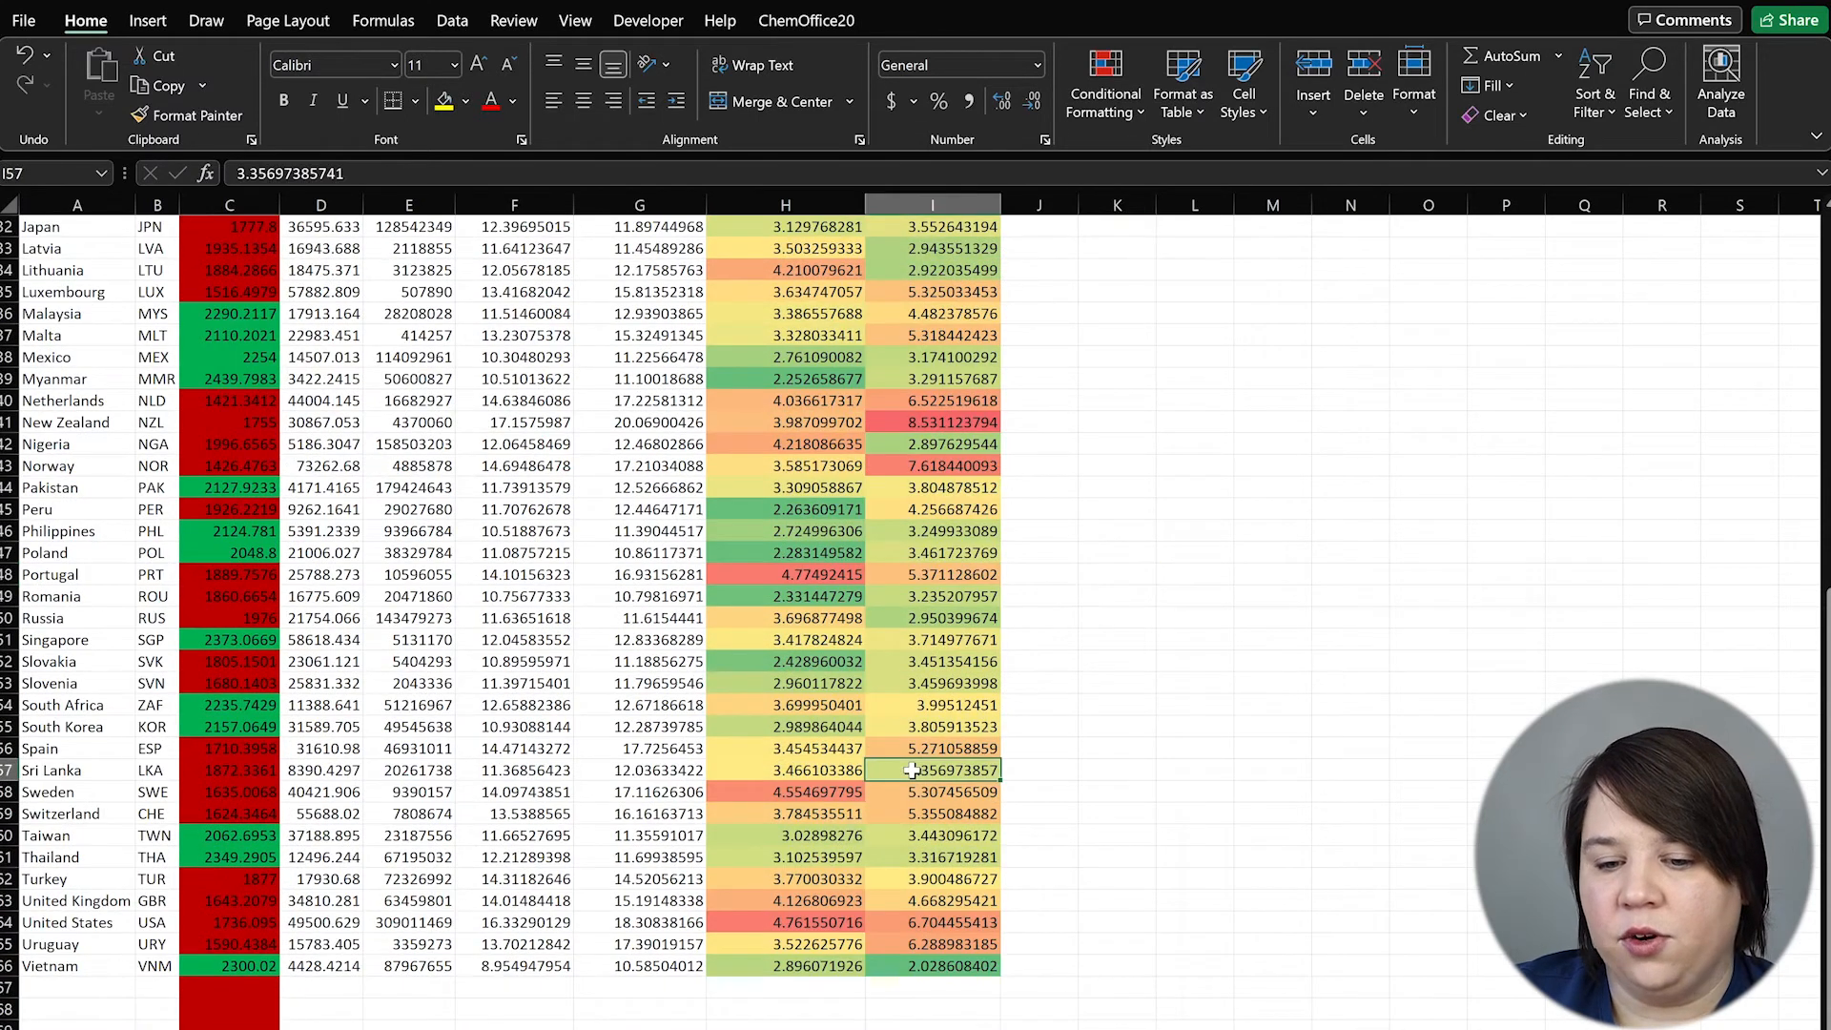
left_click(811, 780)
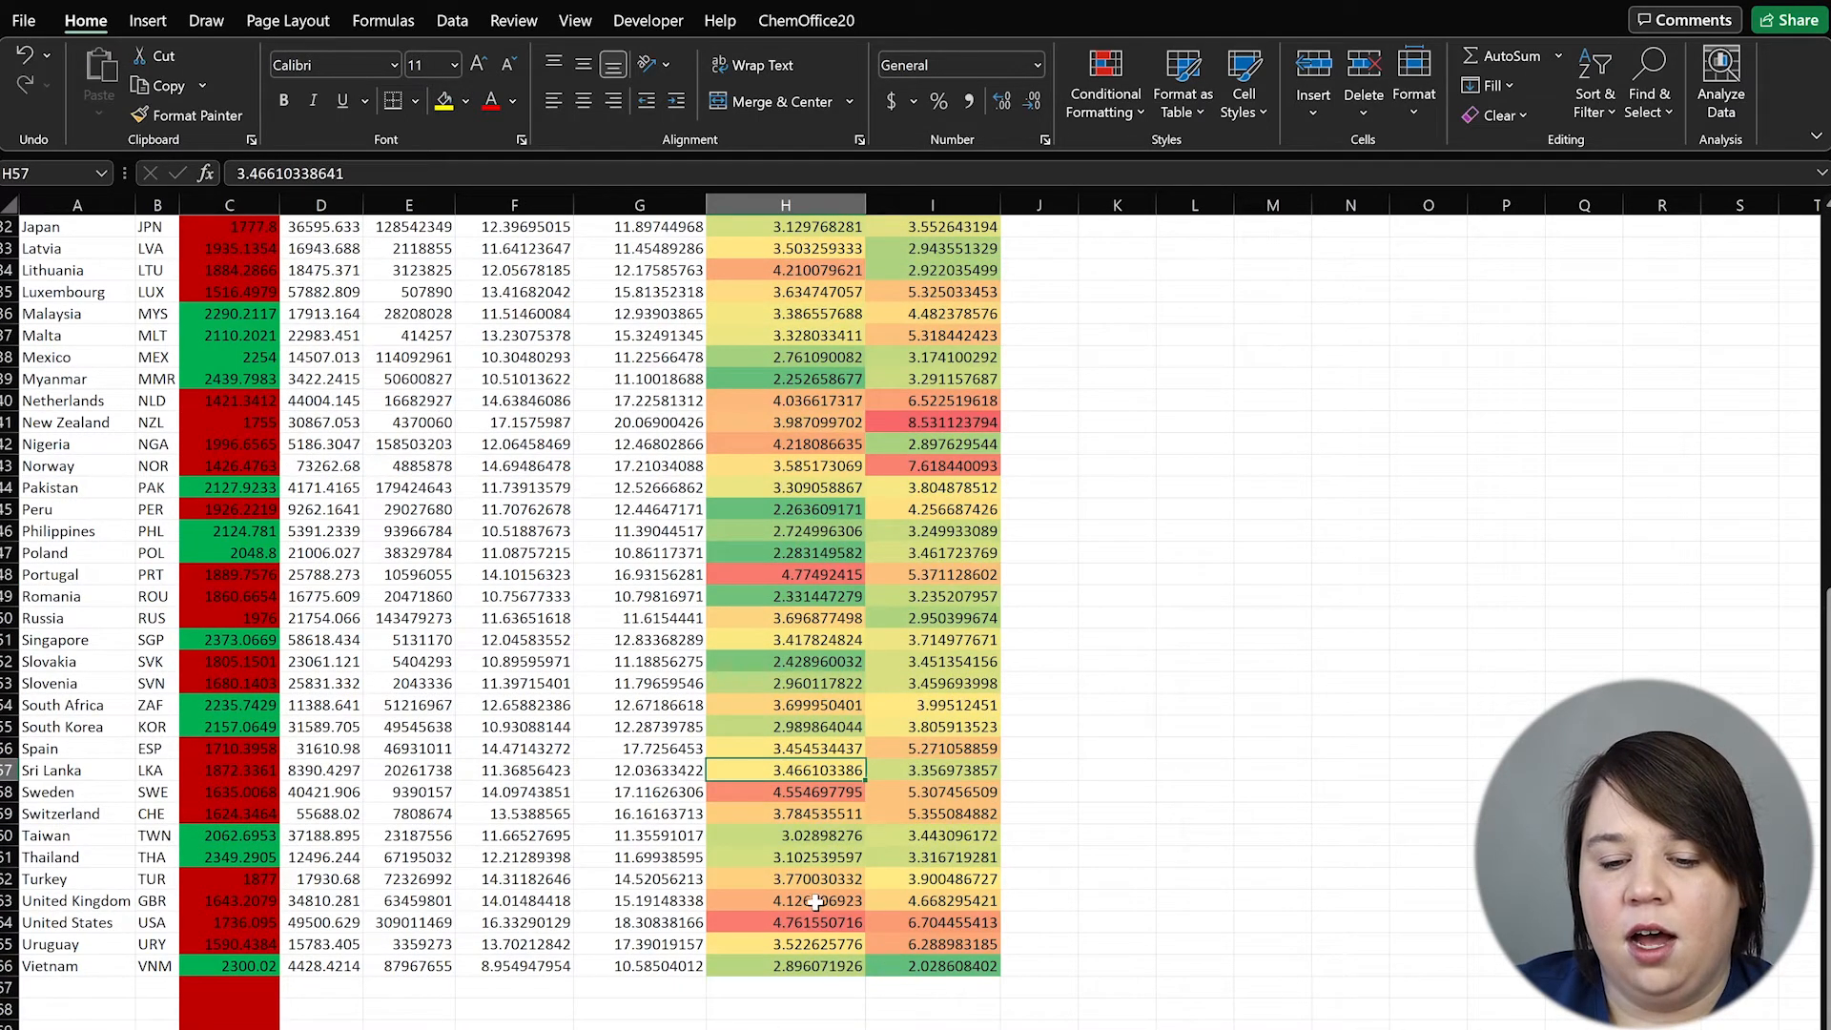
left_click(791, 923)
left_click(908, 923)
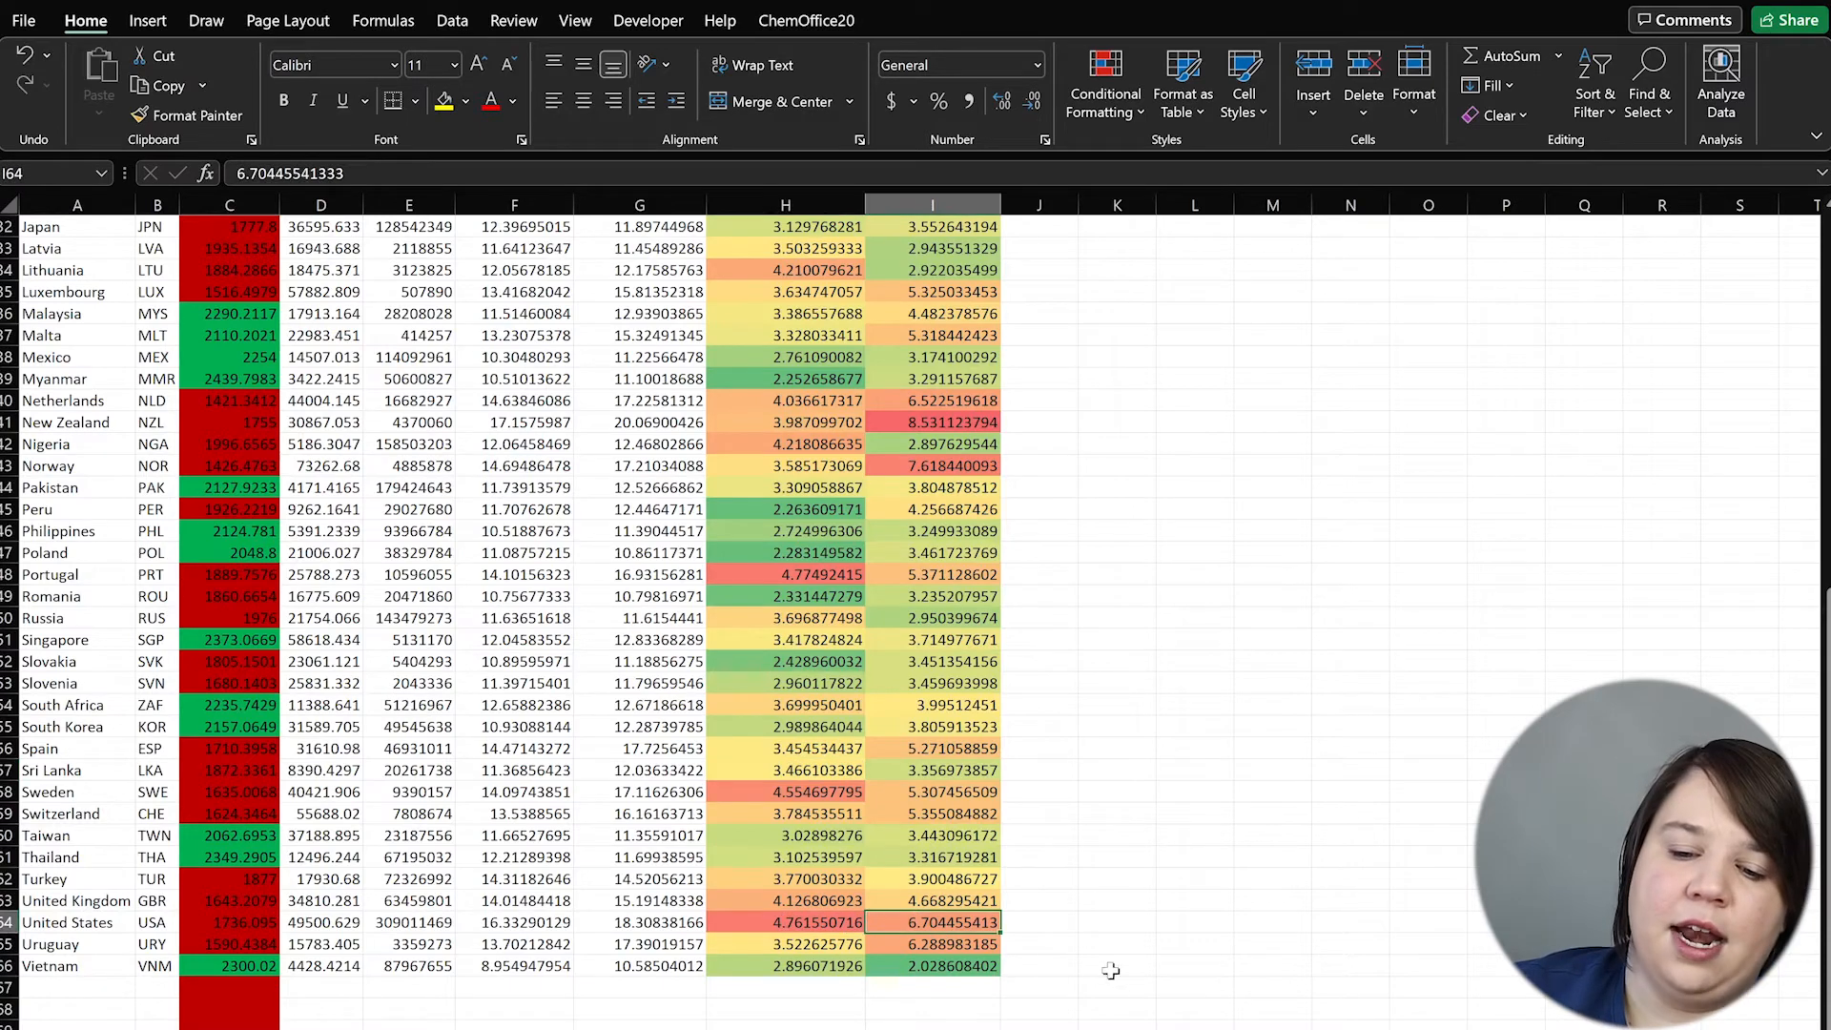
scroll(1067, 944, "up", 10)
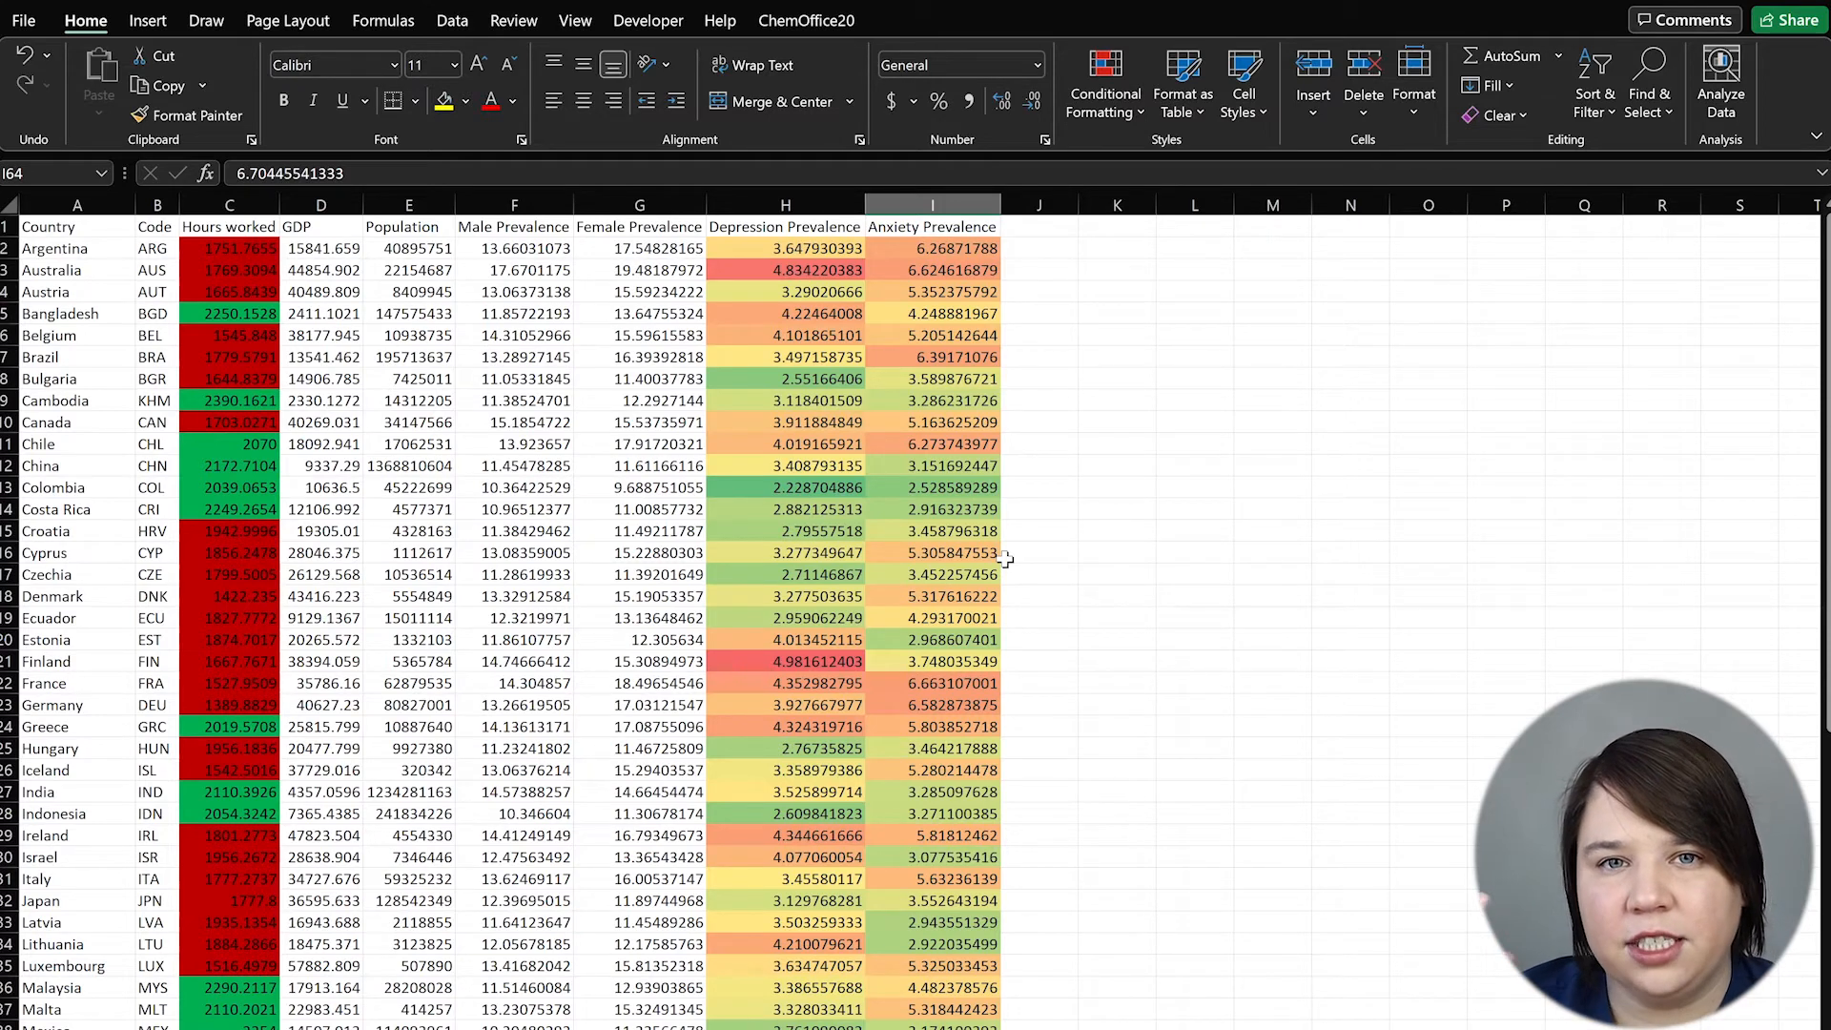
left_click(1041, 447)
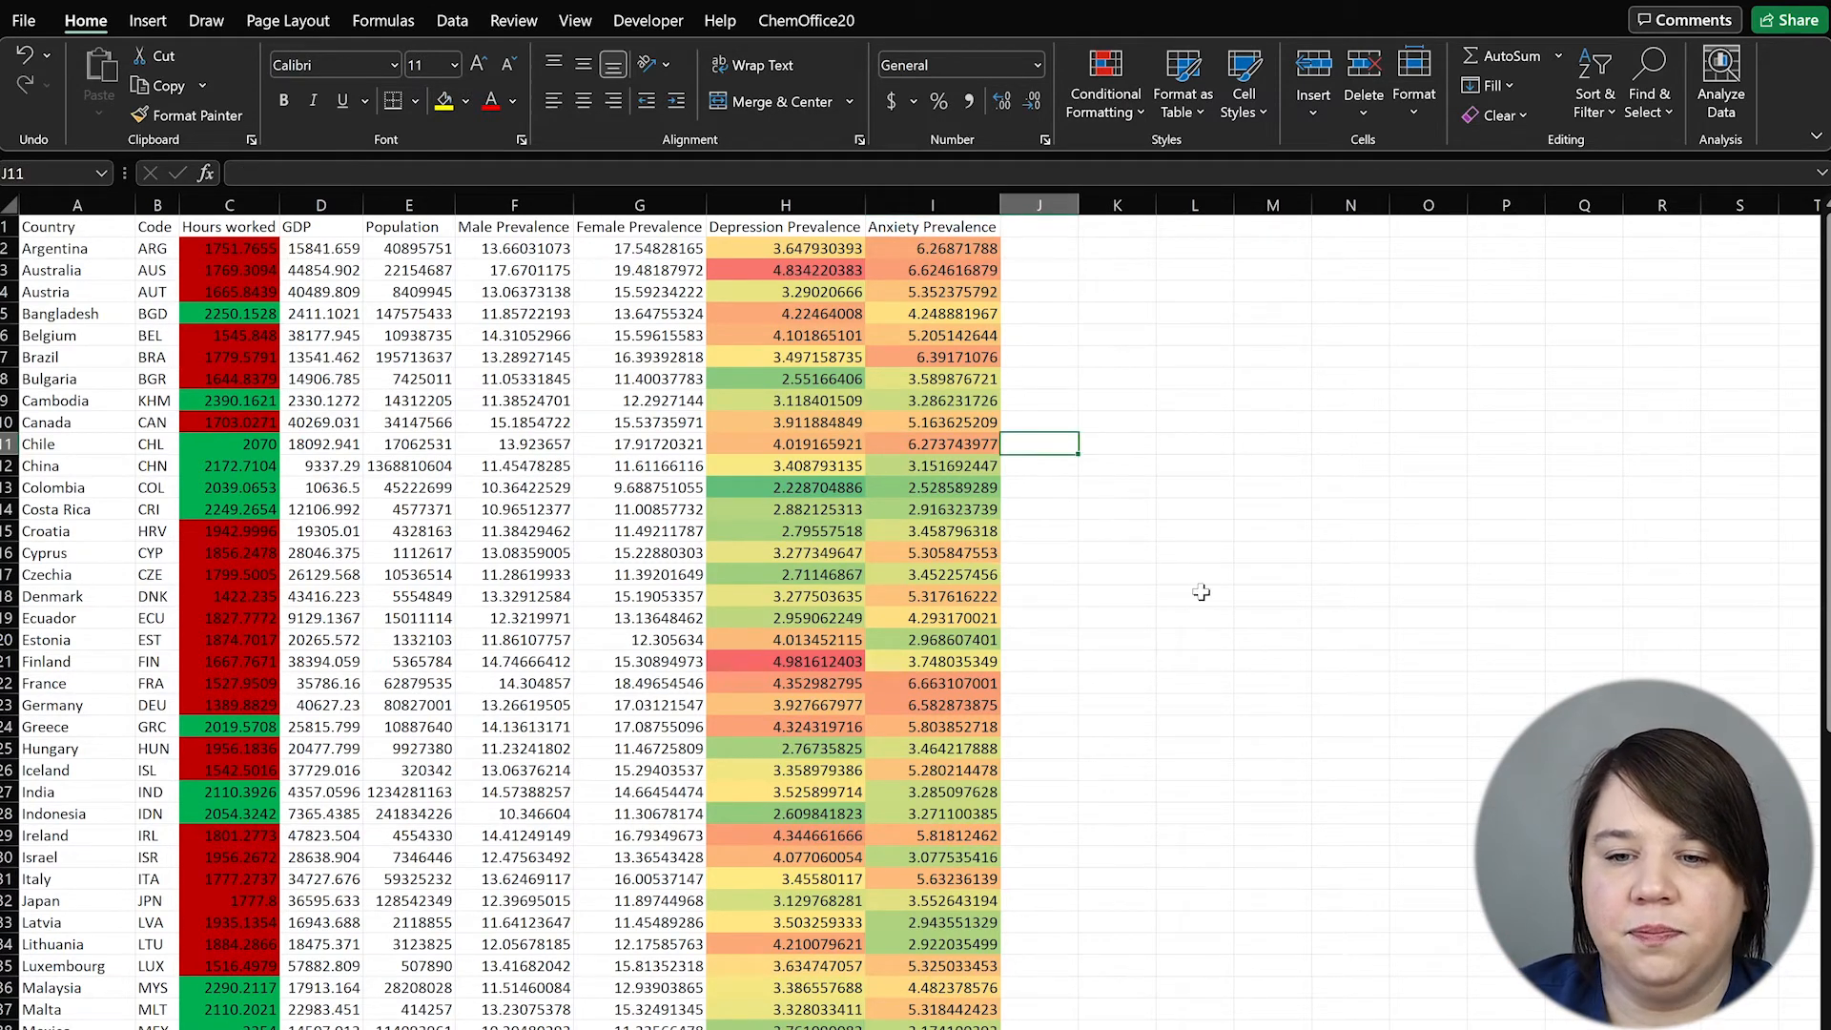
Add blue gradient-fill data bars to the whole Male Prevalence column and review them down to the last country, including Australia's value
left_click(515, 192)
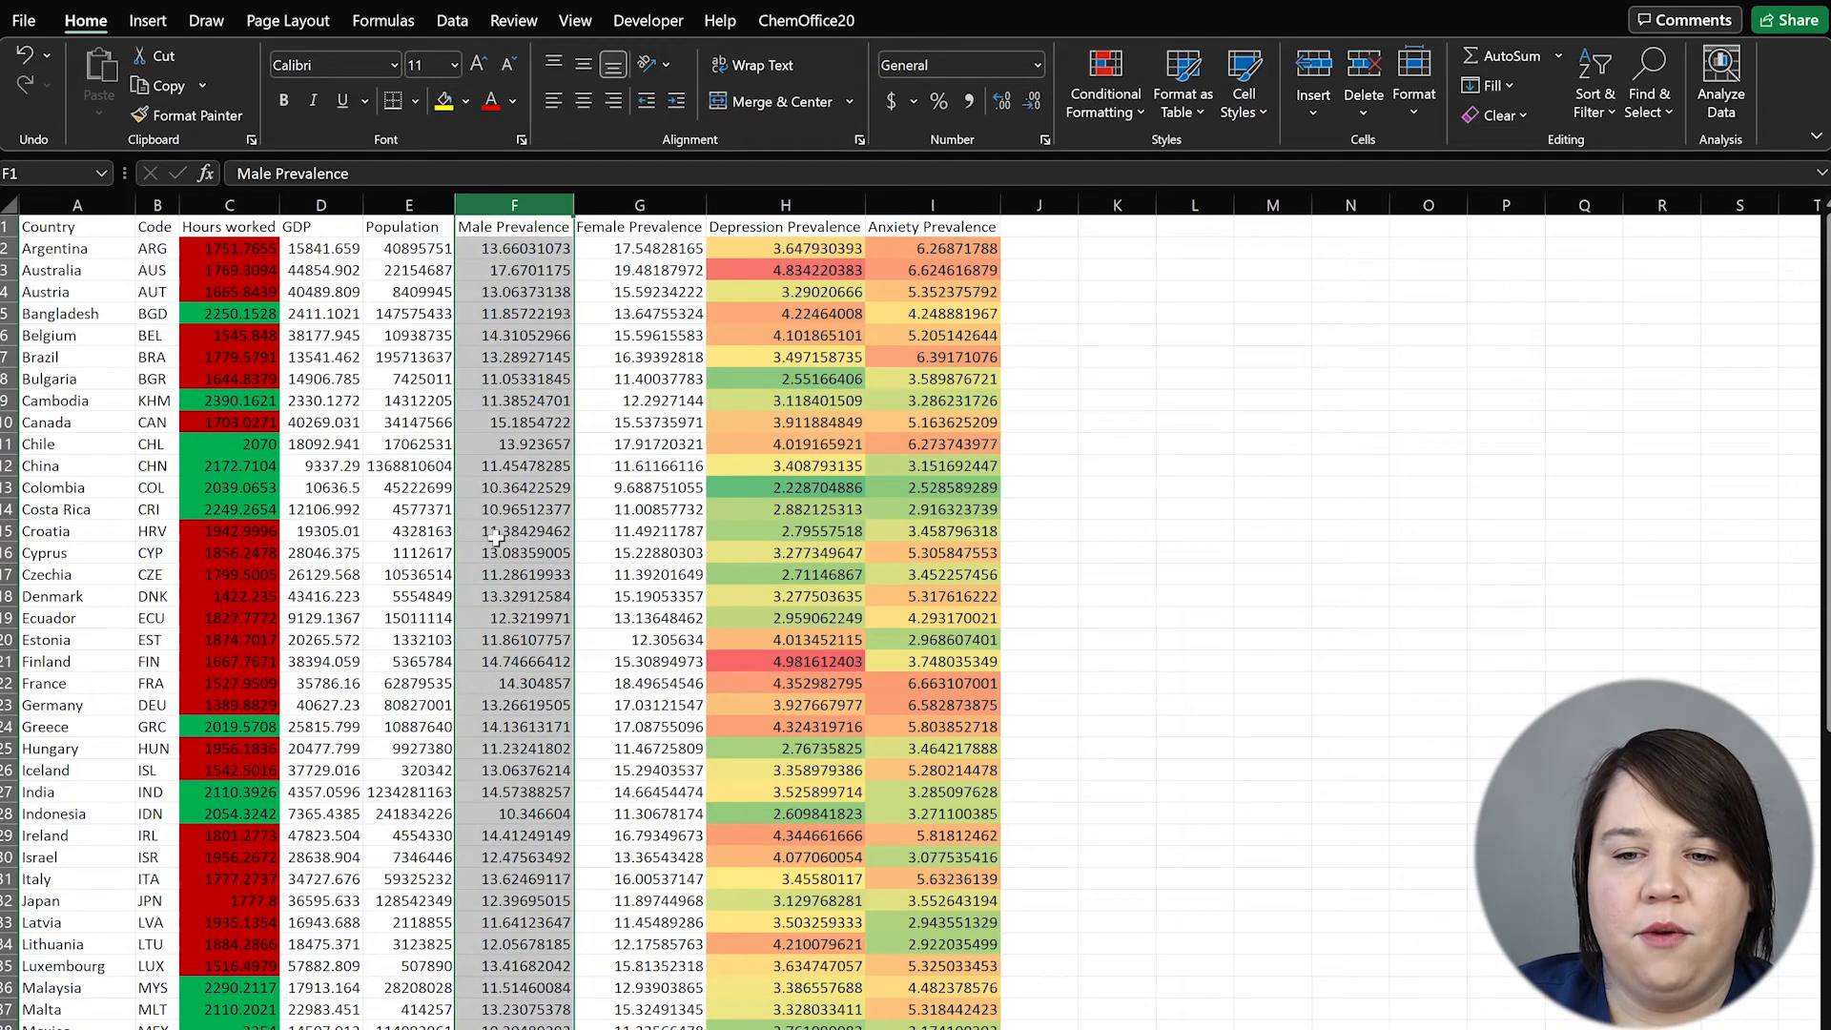
left_click(1140, 97)
mouse_move(1147, 286)
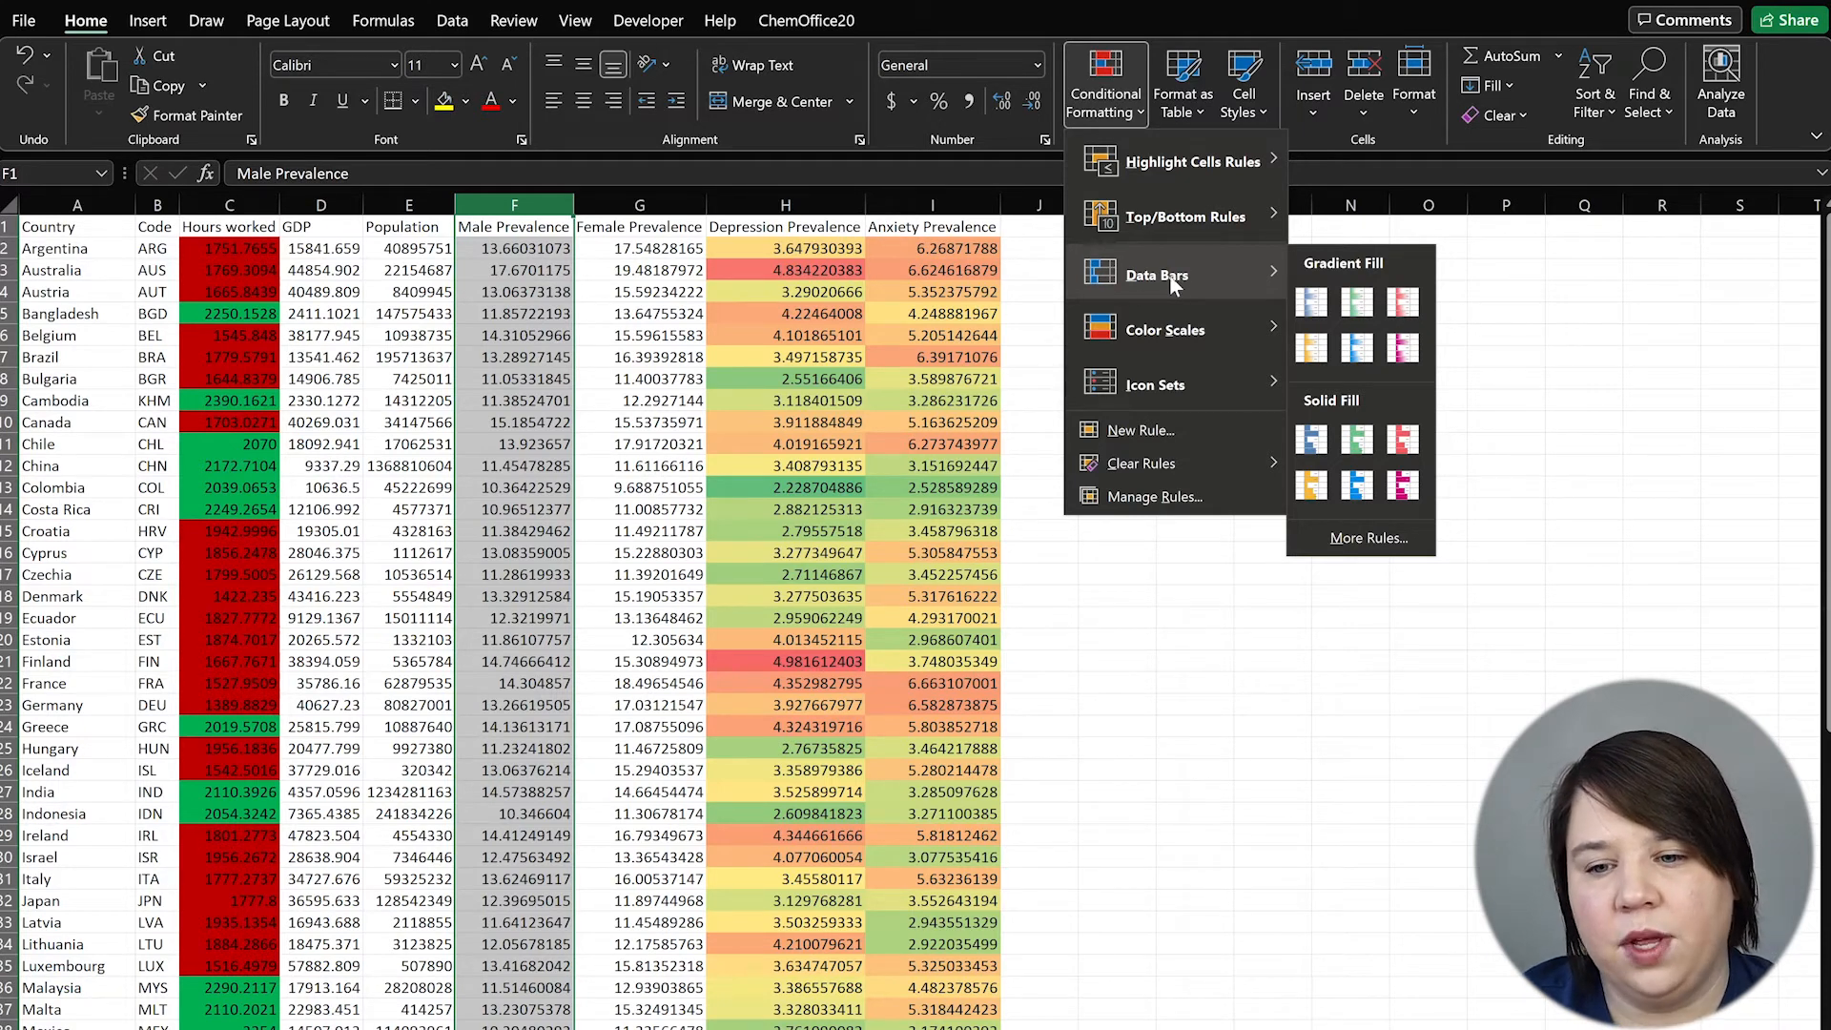
left_click(1324, 313)
left_click(1189, 637)
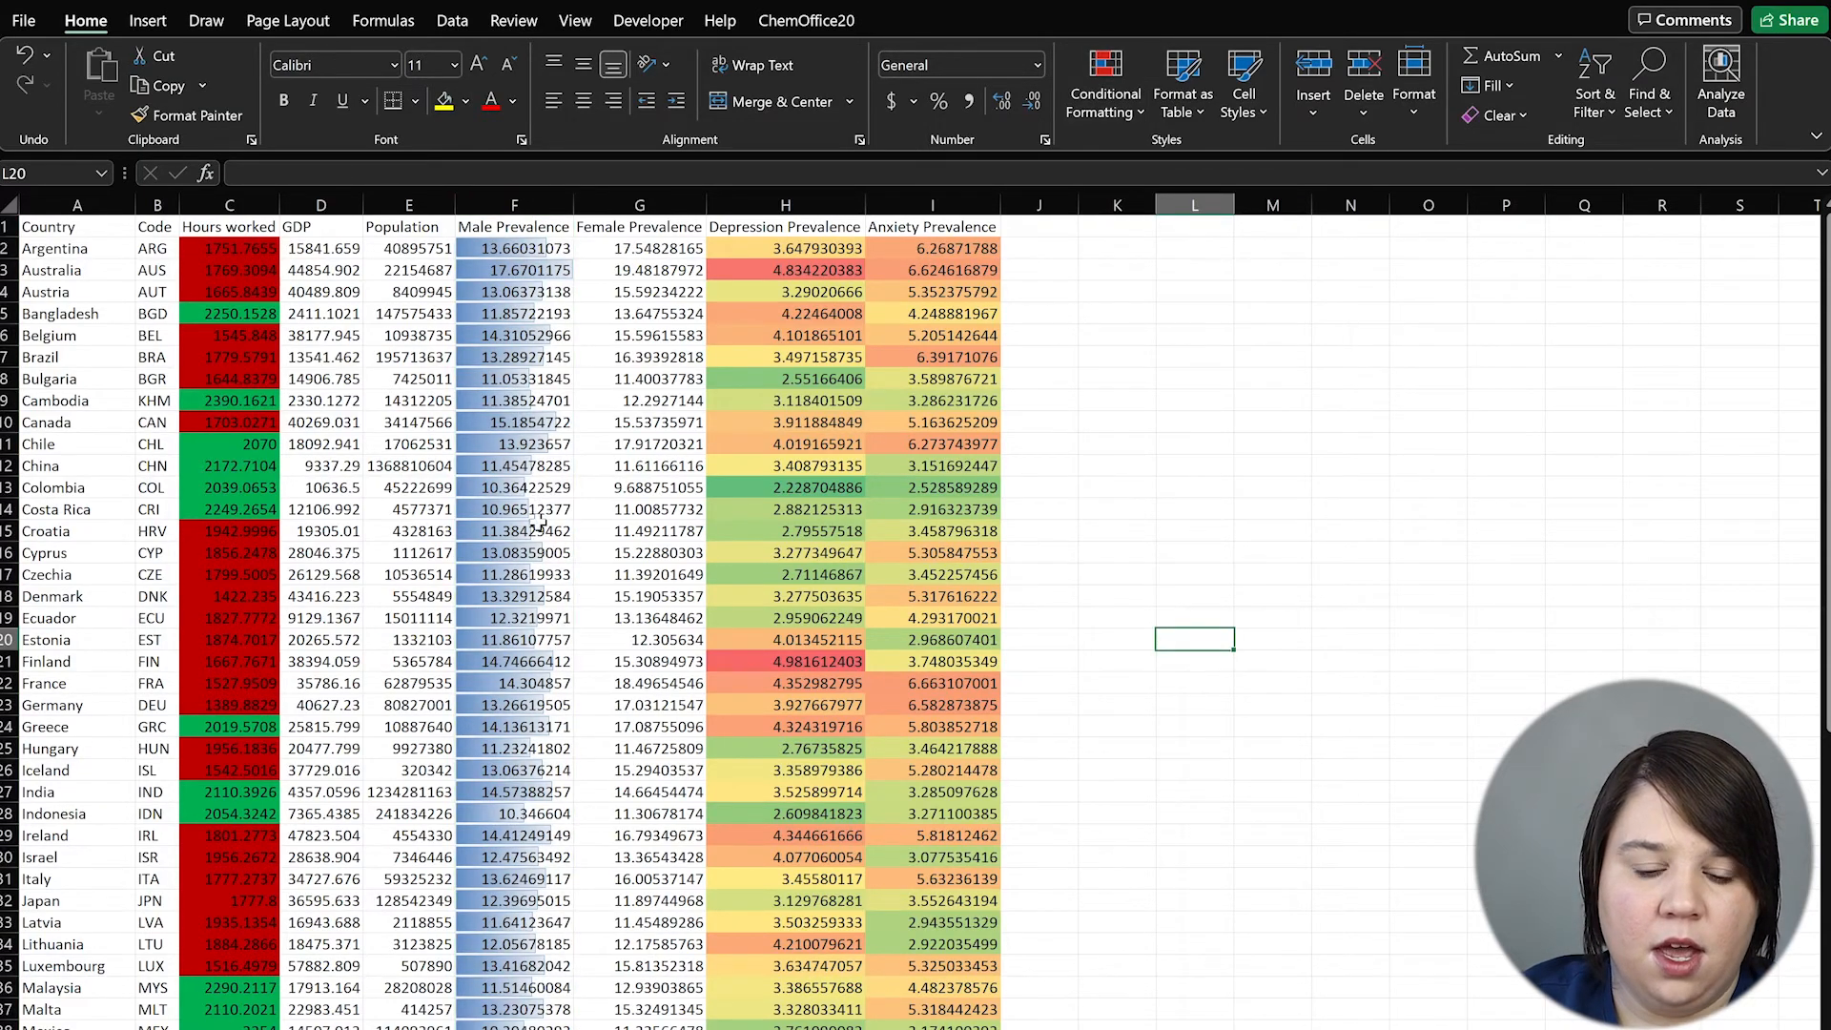
scroll(525, 648, "down", 4)
scroll(524, 648, "down", 9)
scroll(505, 833, "up", 11)
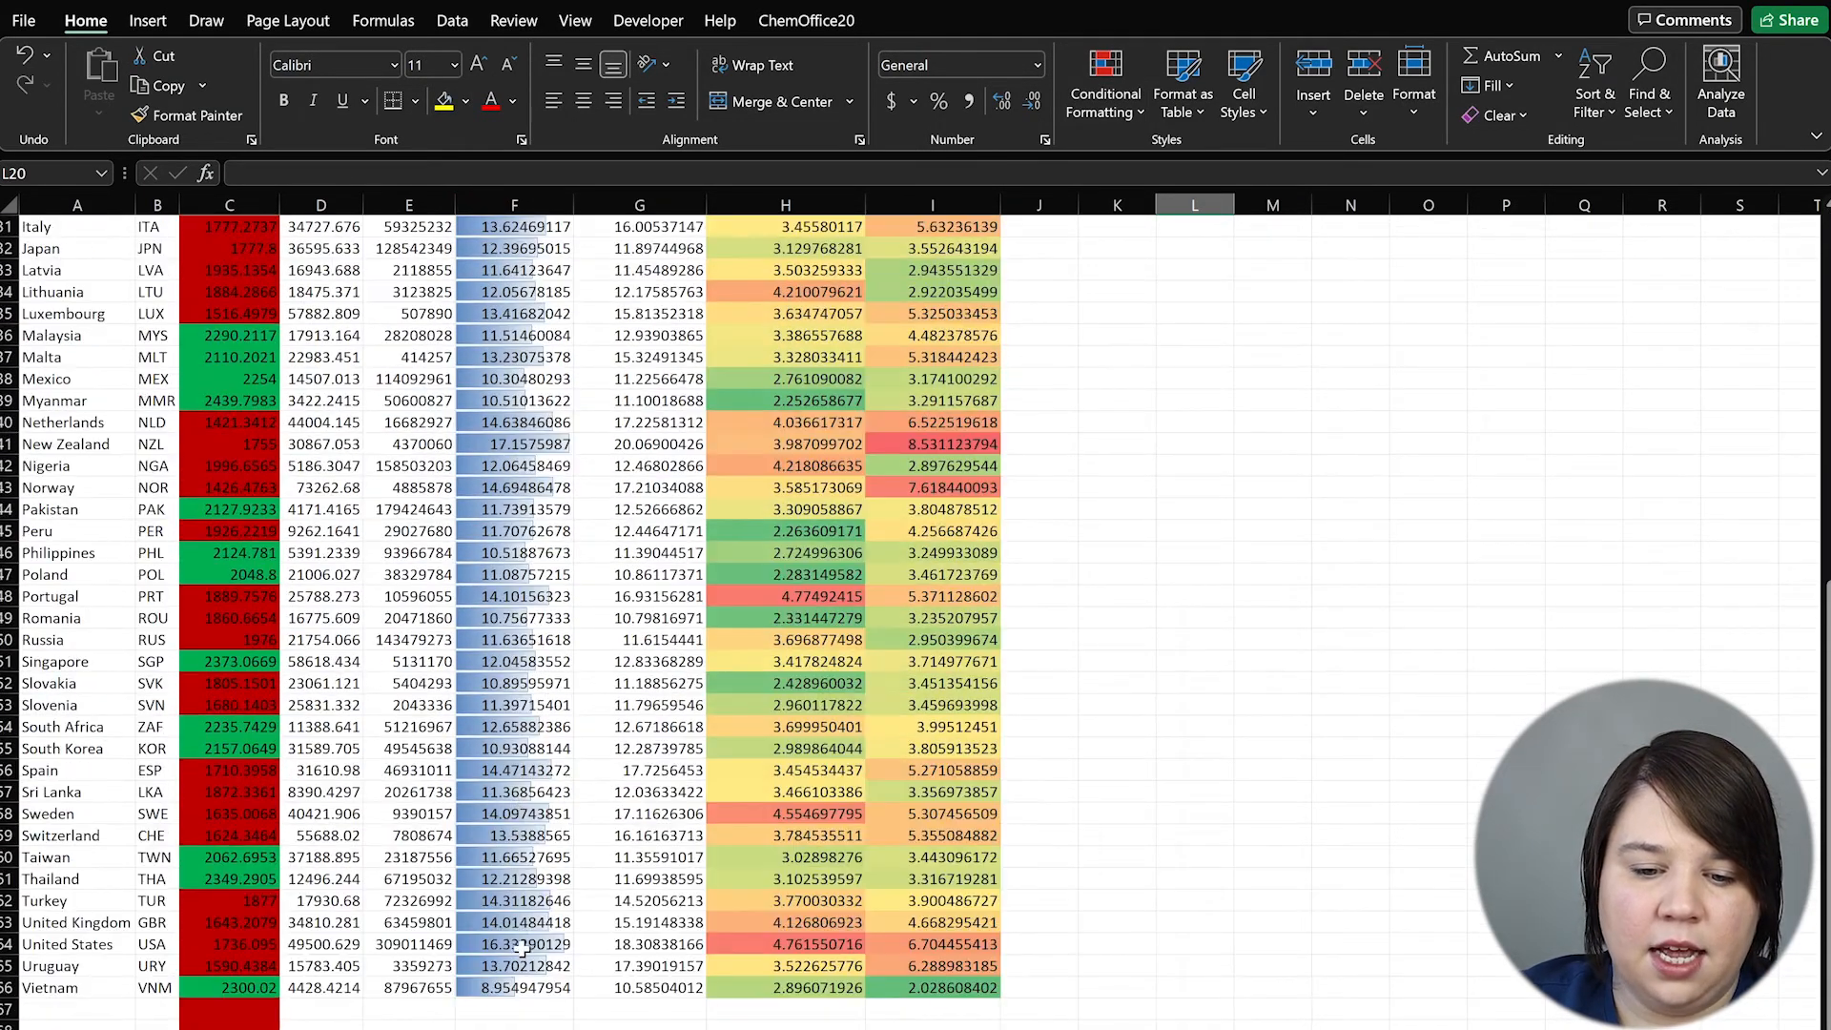
scroll(534, 622, "up", 2)
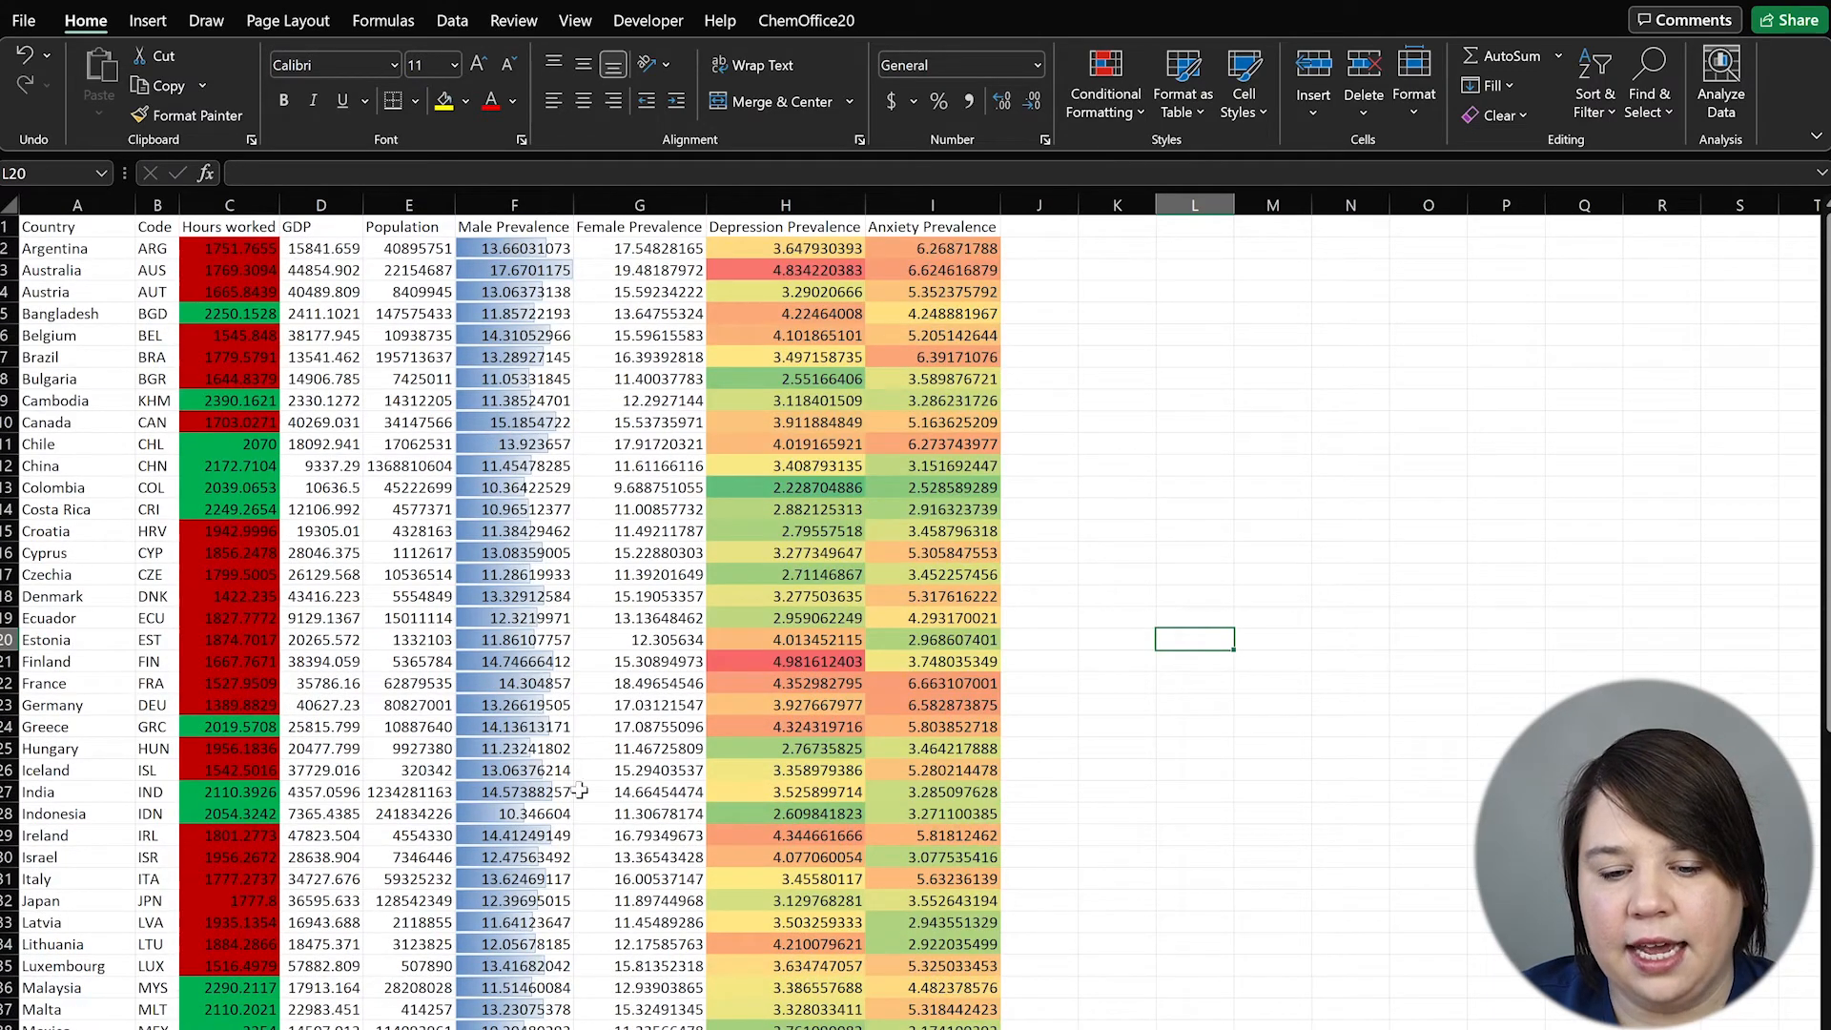
left_click(535, 271)
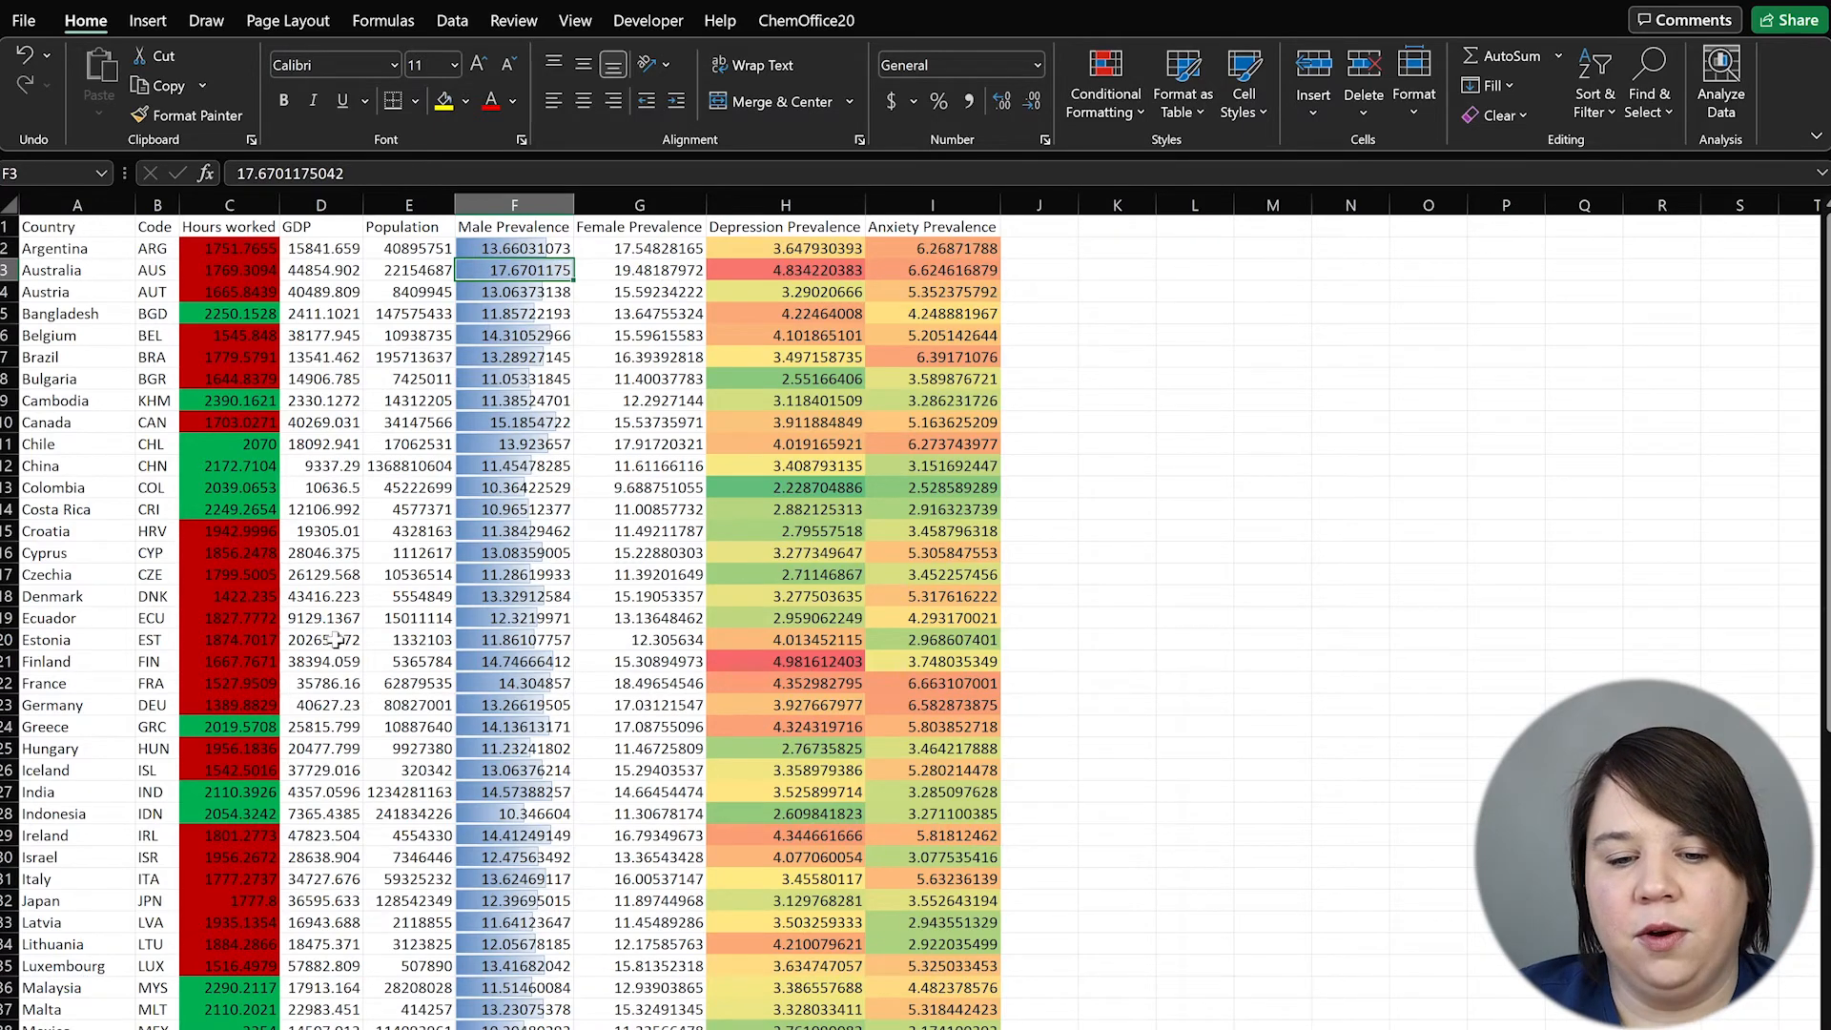
Add red gradient-fill data bars to the whole Female Prevalence column
scroll(523, 560, "down", 6)
scroll(553, 569, "down", 2)
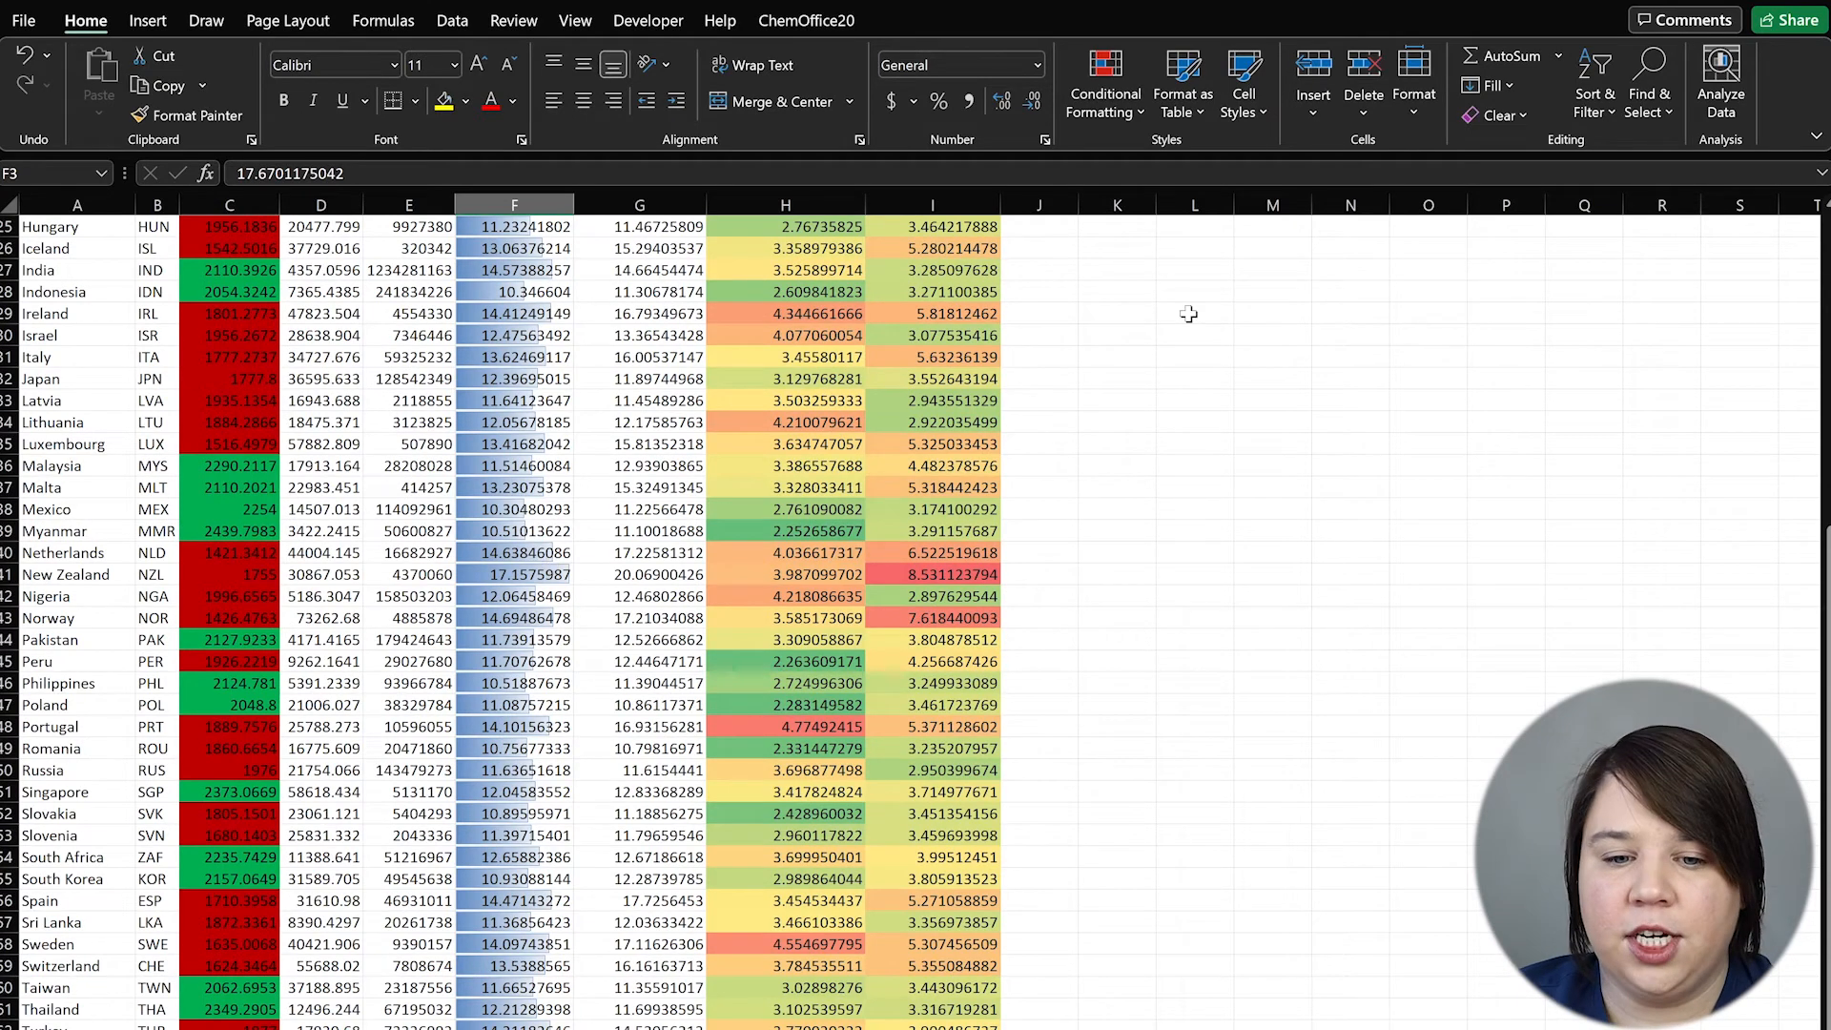
scroll(391, 542, "up", 8)
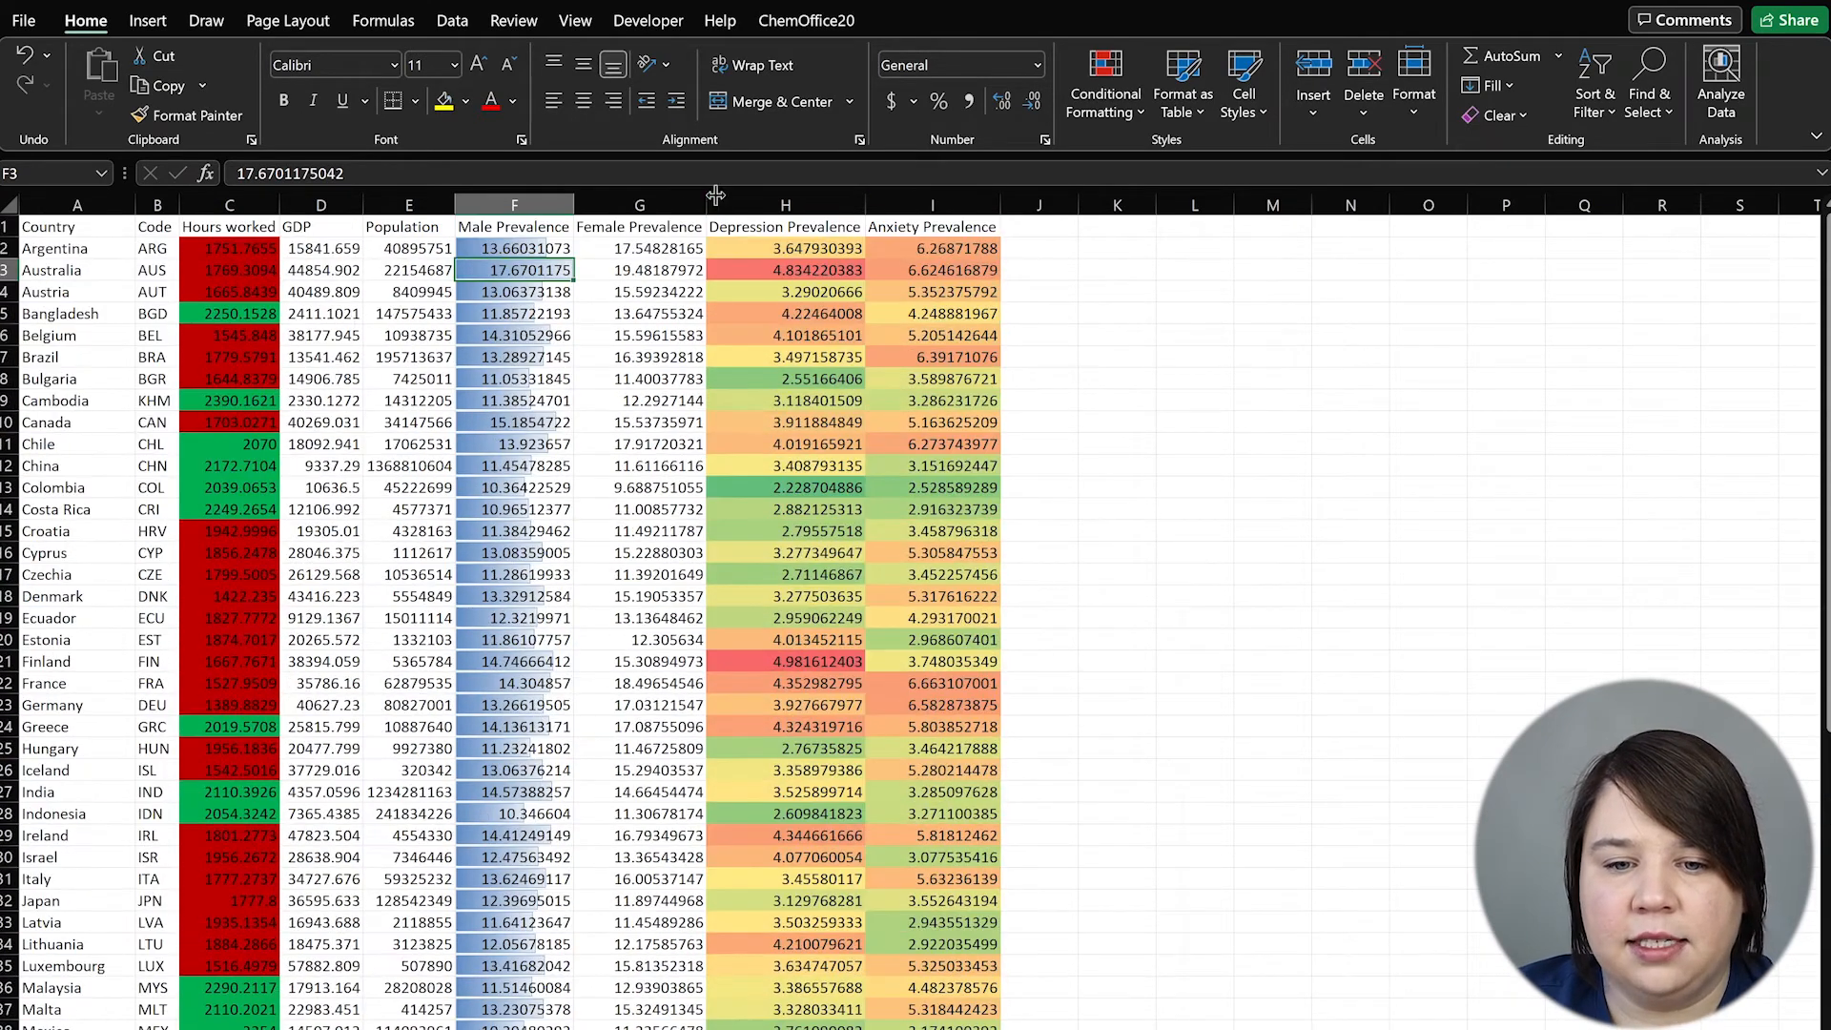
left_click(639, 205)
left_click(1105, 107)
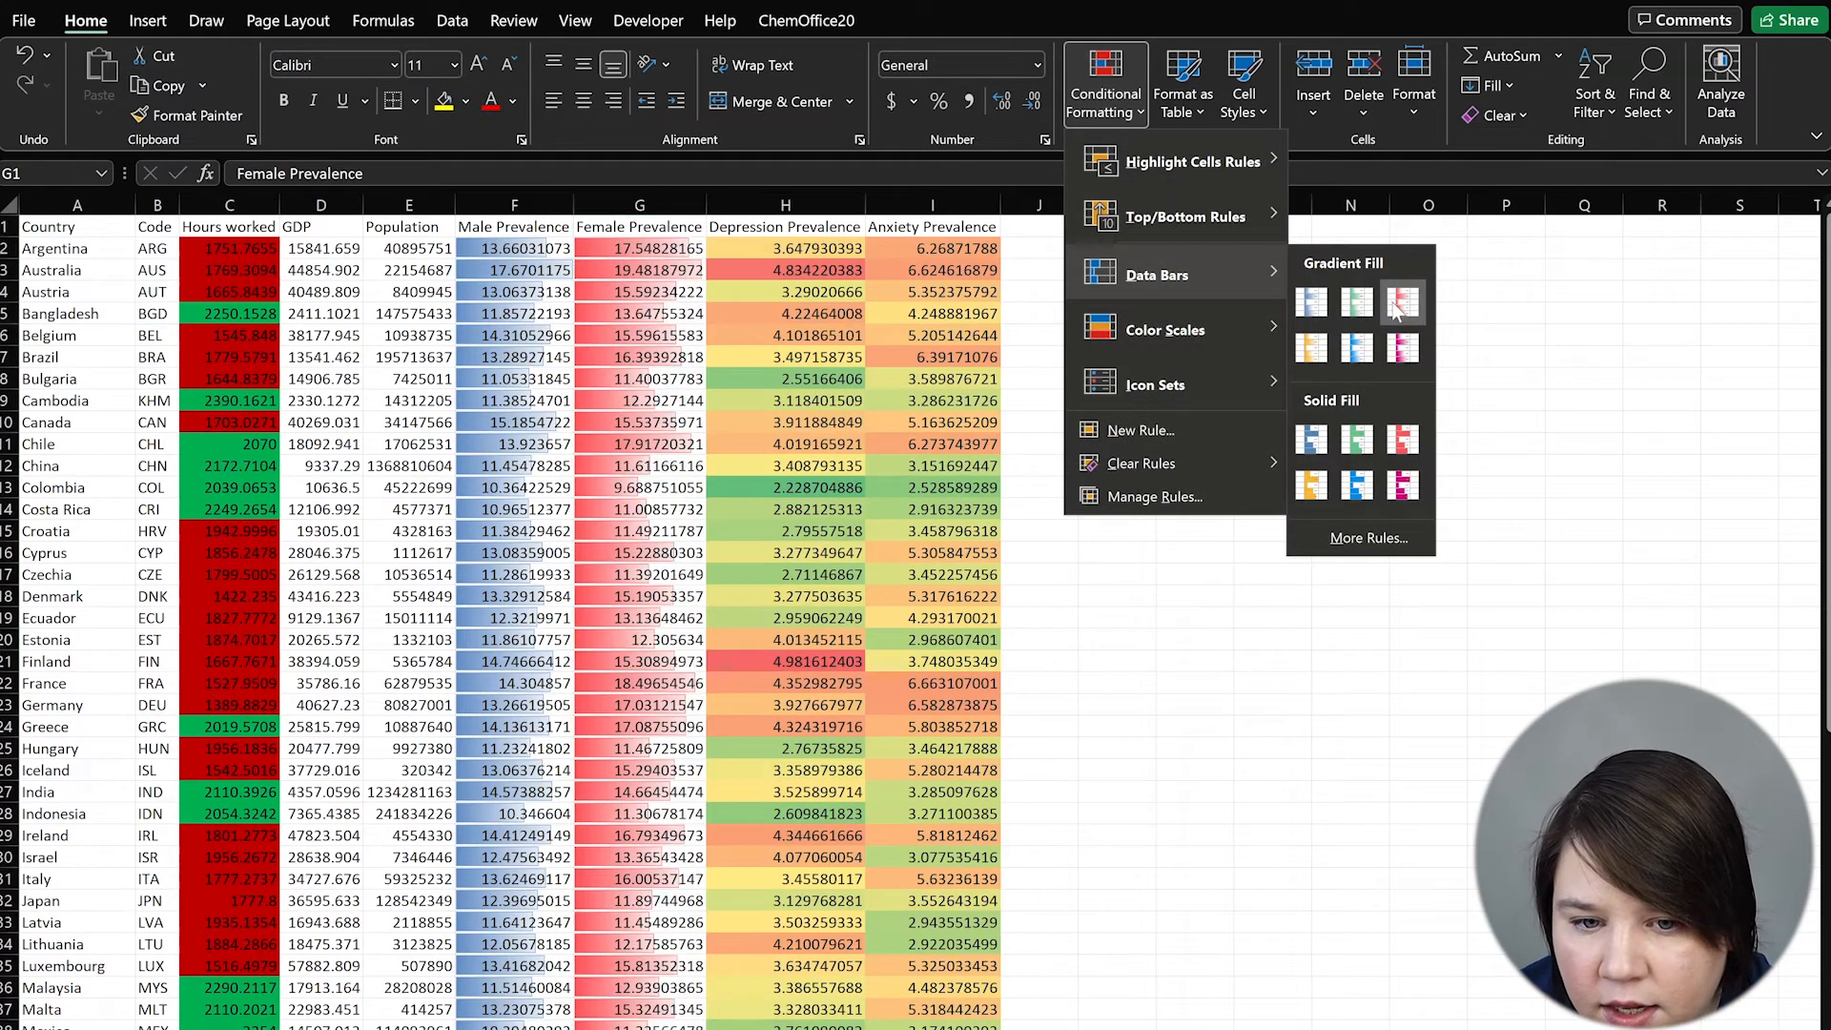
left_click(1397, 305)
left_click(1350, 736)
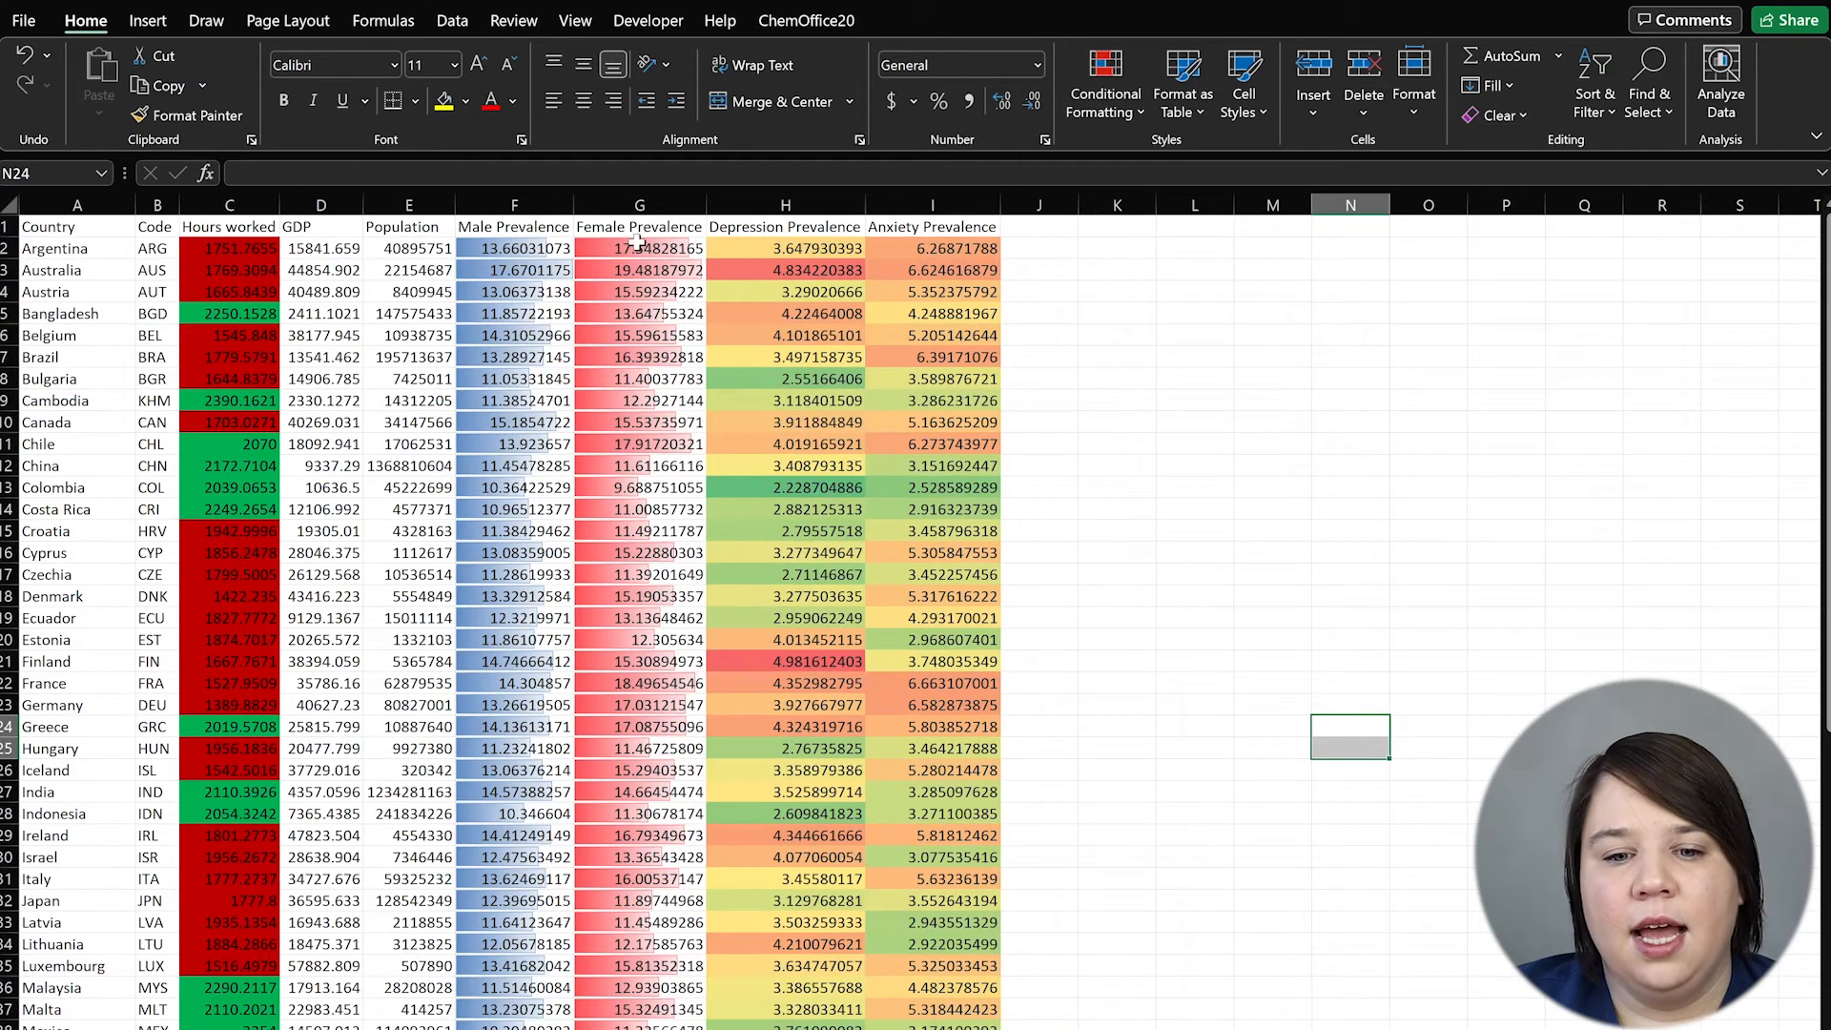
Compare the Male and Female Prevalence data bars by country, especially for Australia and New Zealand
left_click(496, 270)
left_click(66, 272)
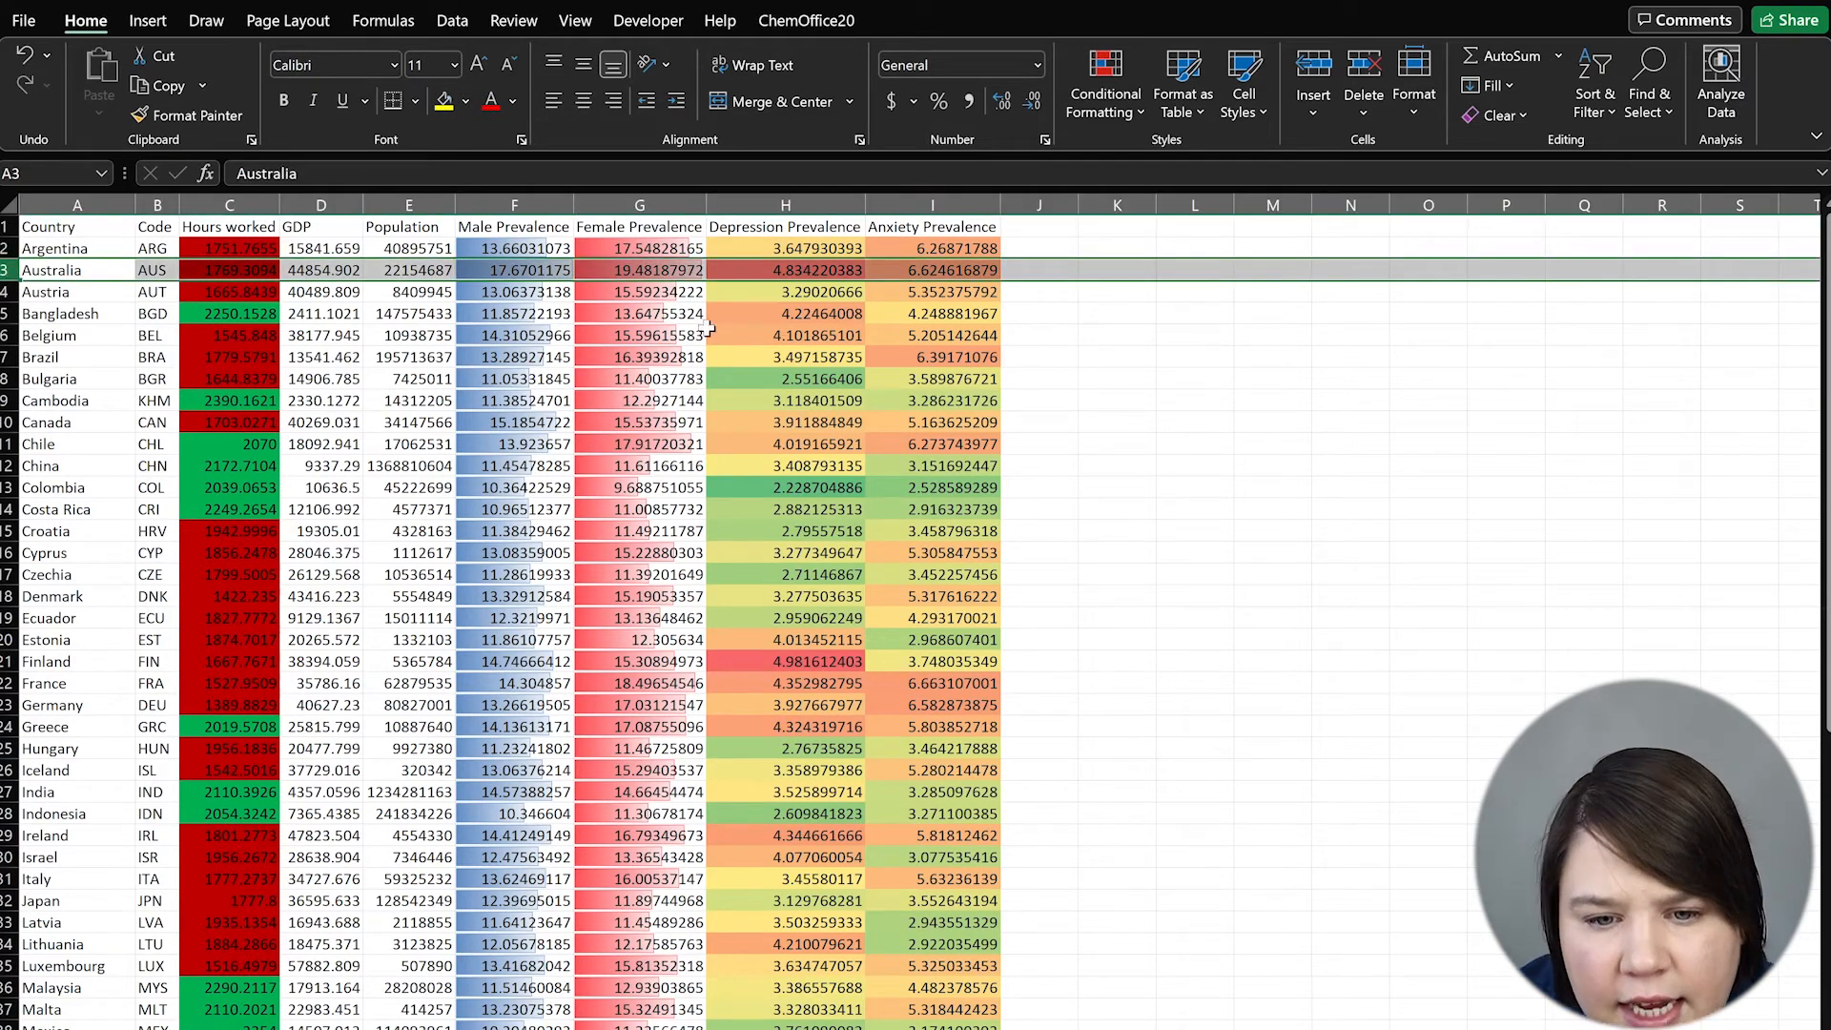
left_click(491, 269)
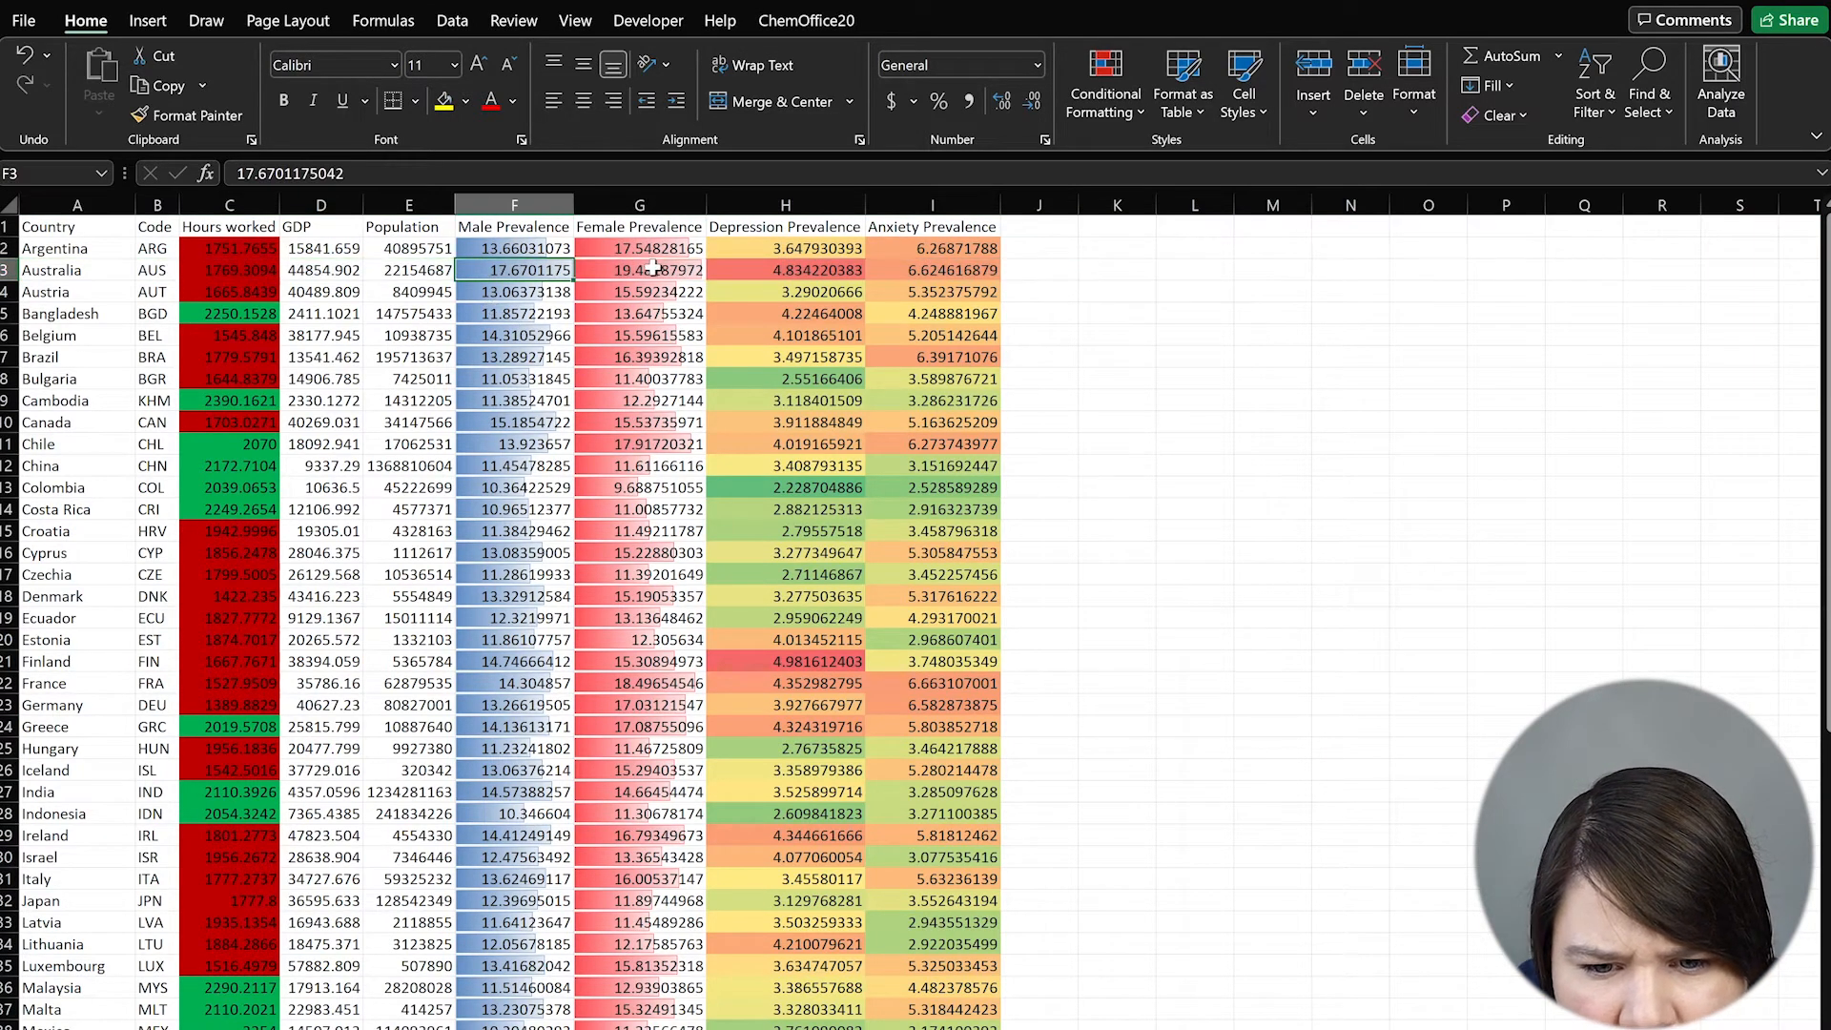
left_click(686, 270)
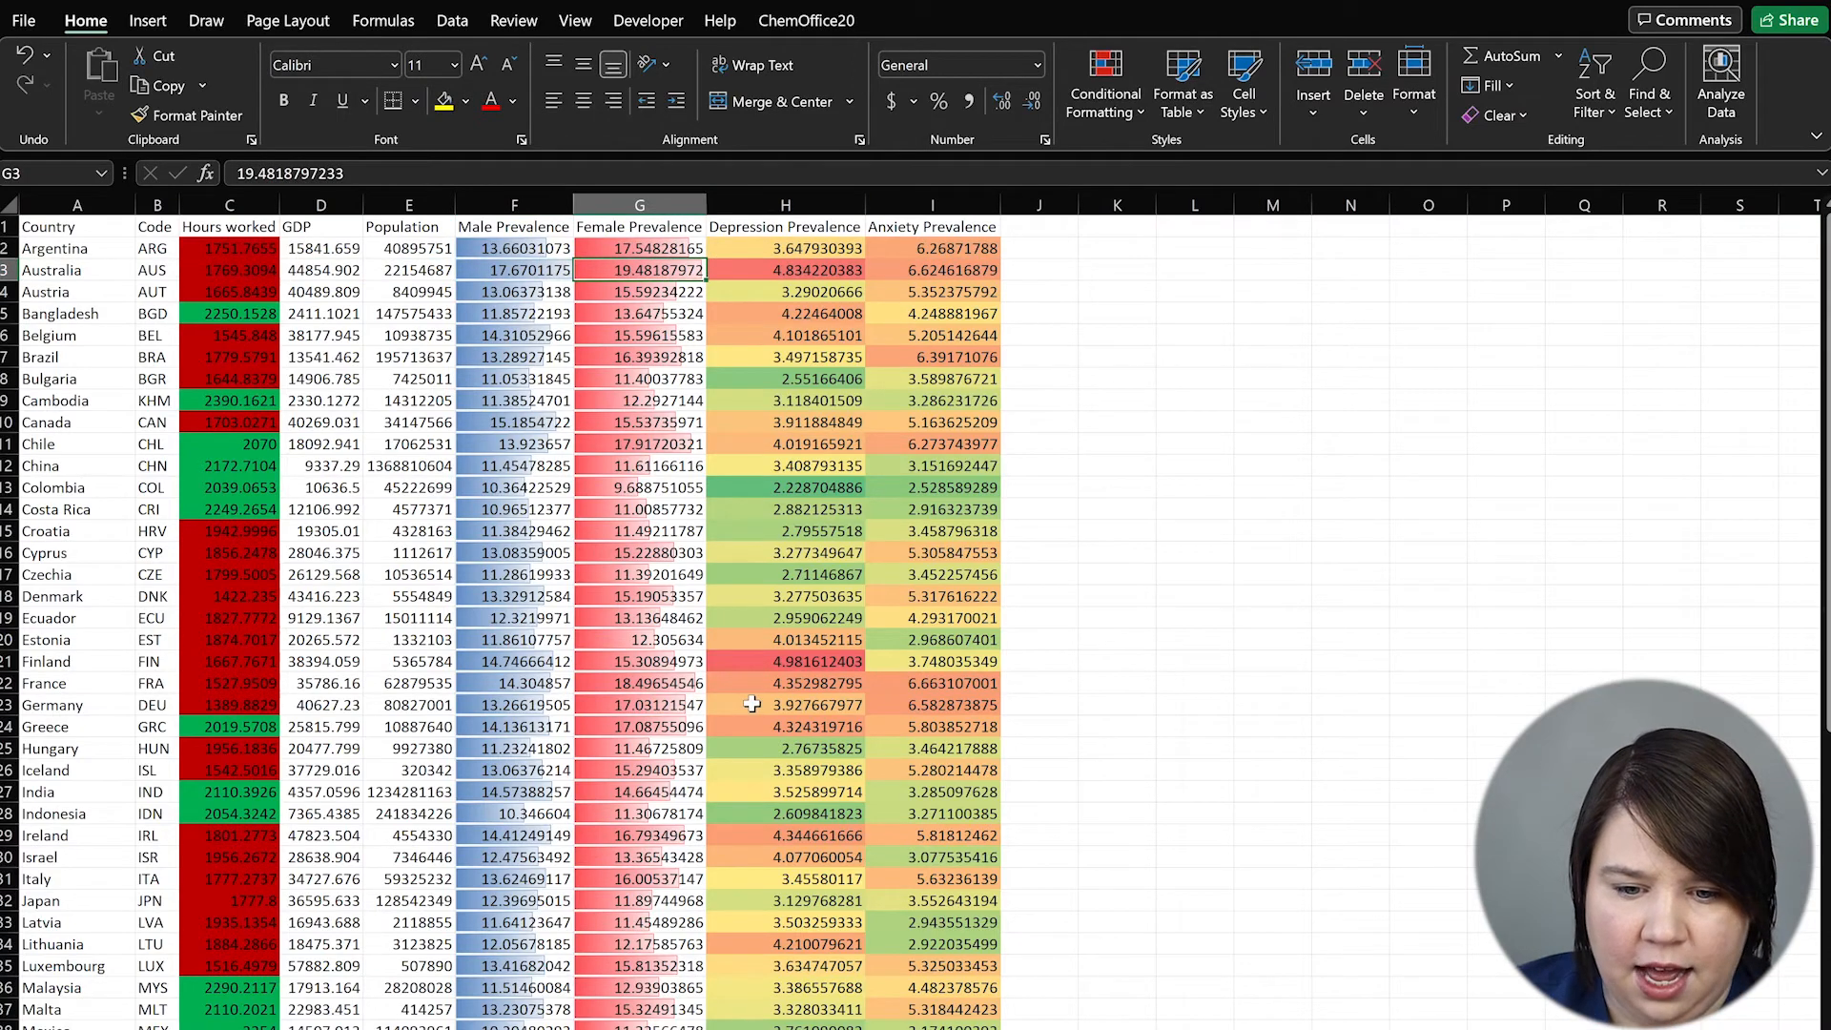
scroll(680, 570, "down", 5)
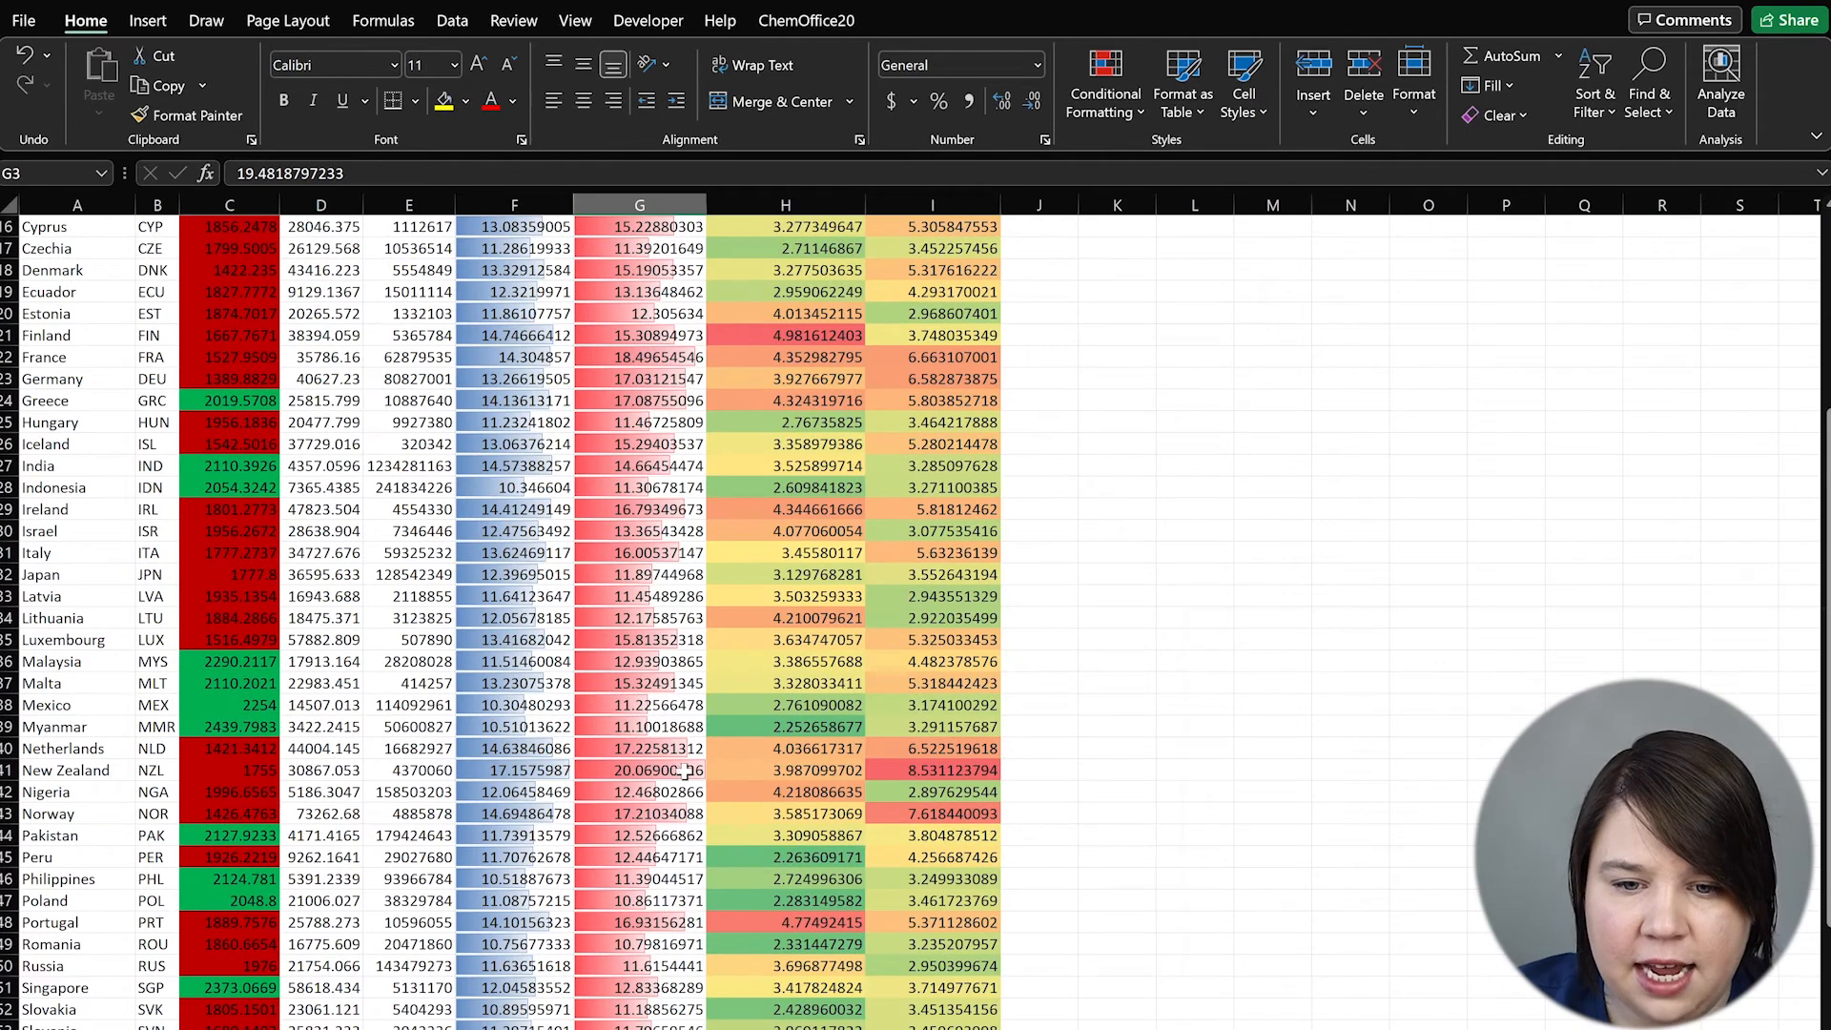
scroll(682, 770, "up", 5)
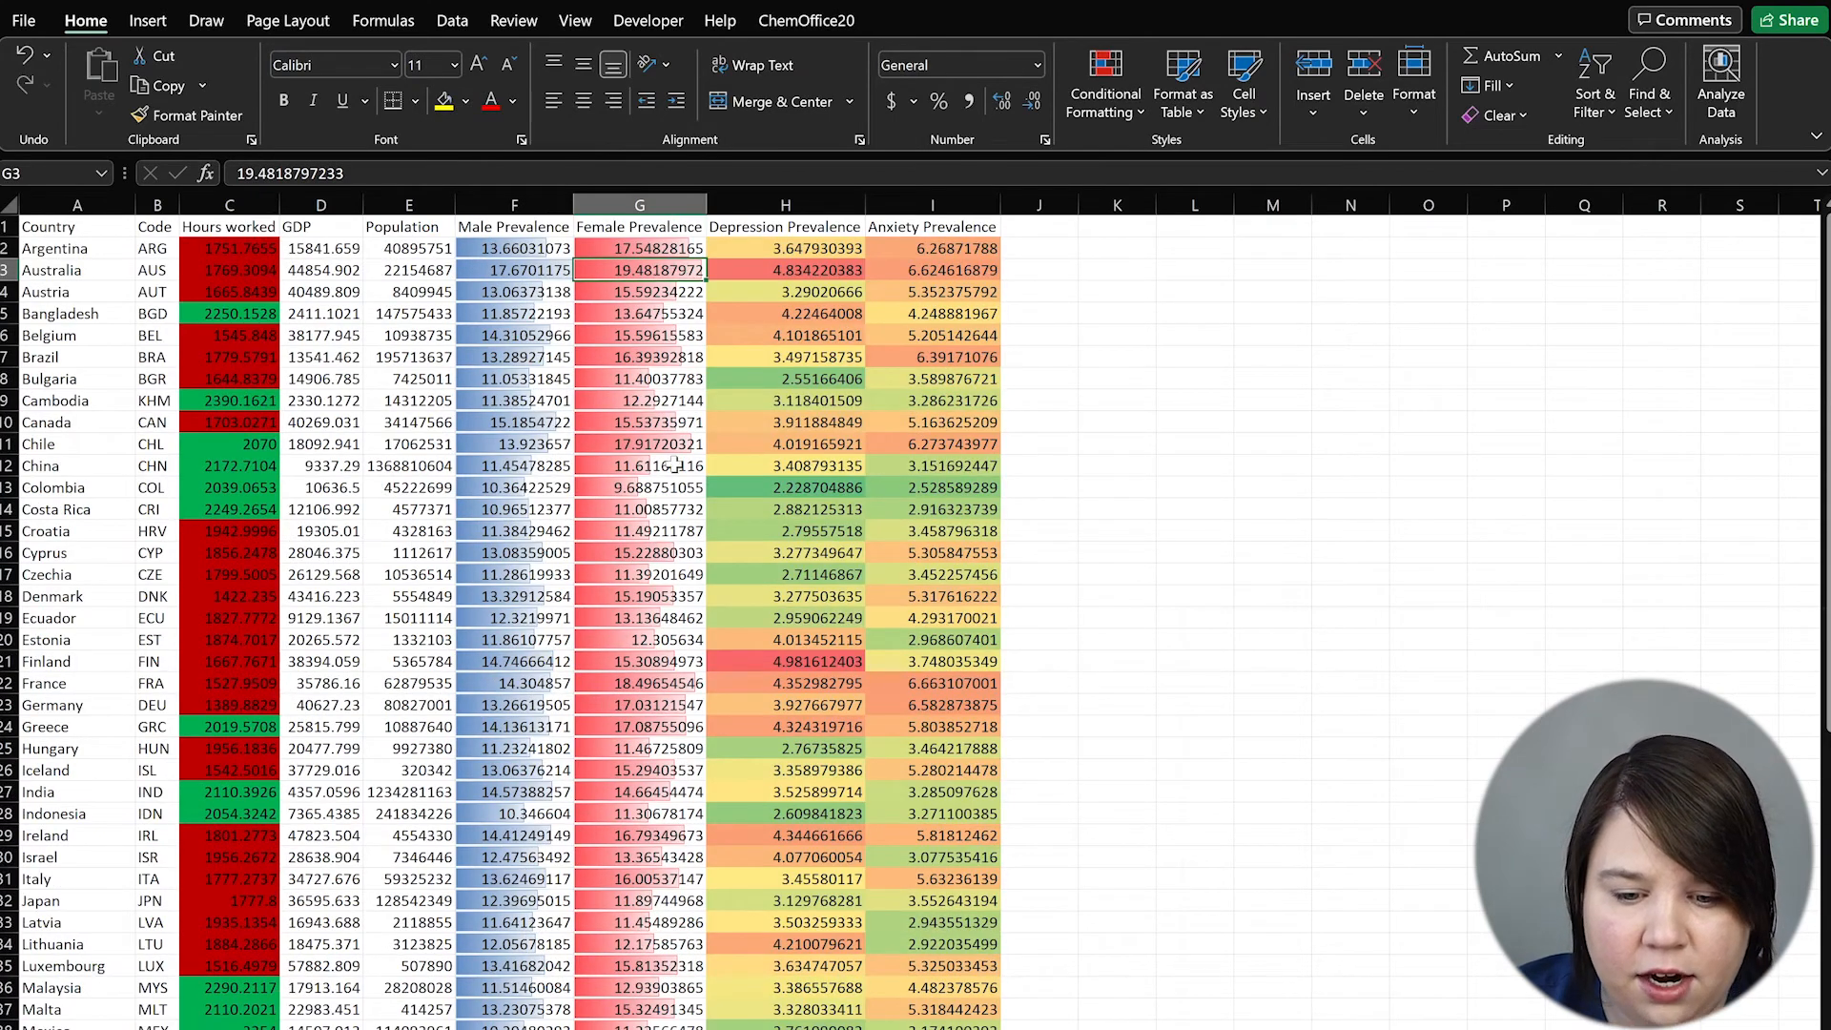
scroll(677, 424, "down", 4)
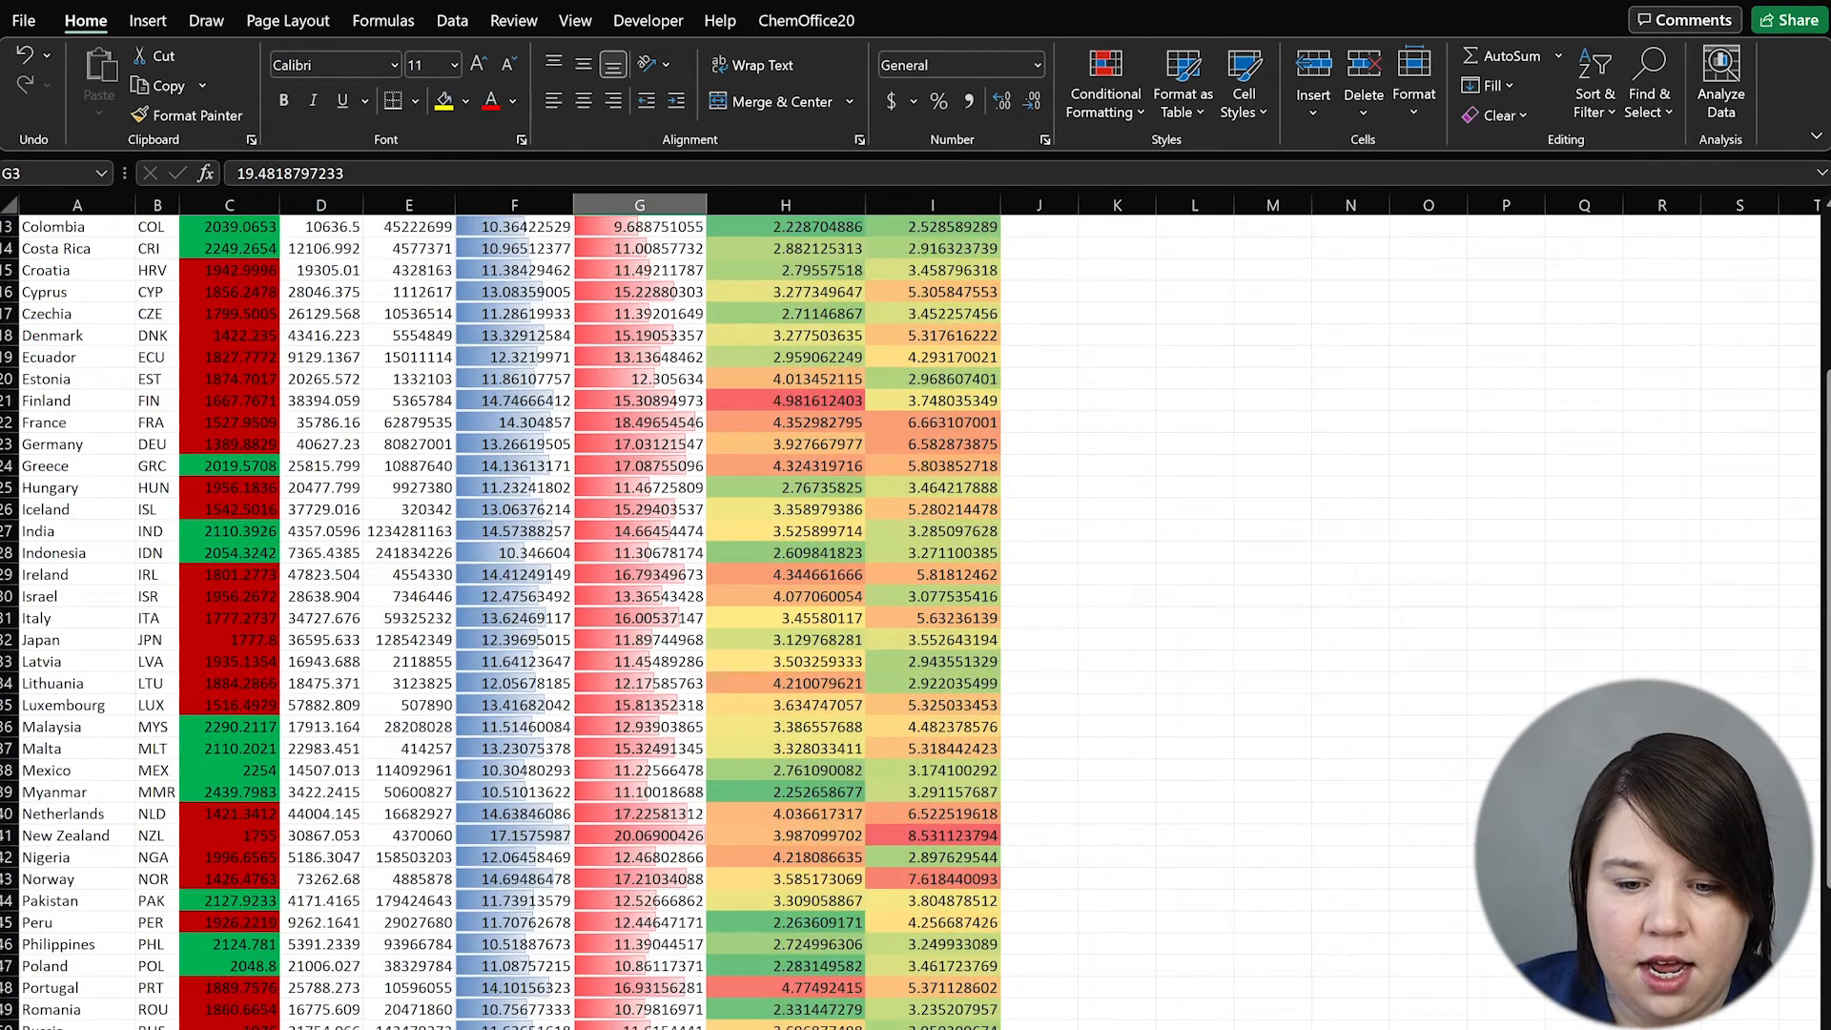
left_click(57, 835)
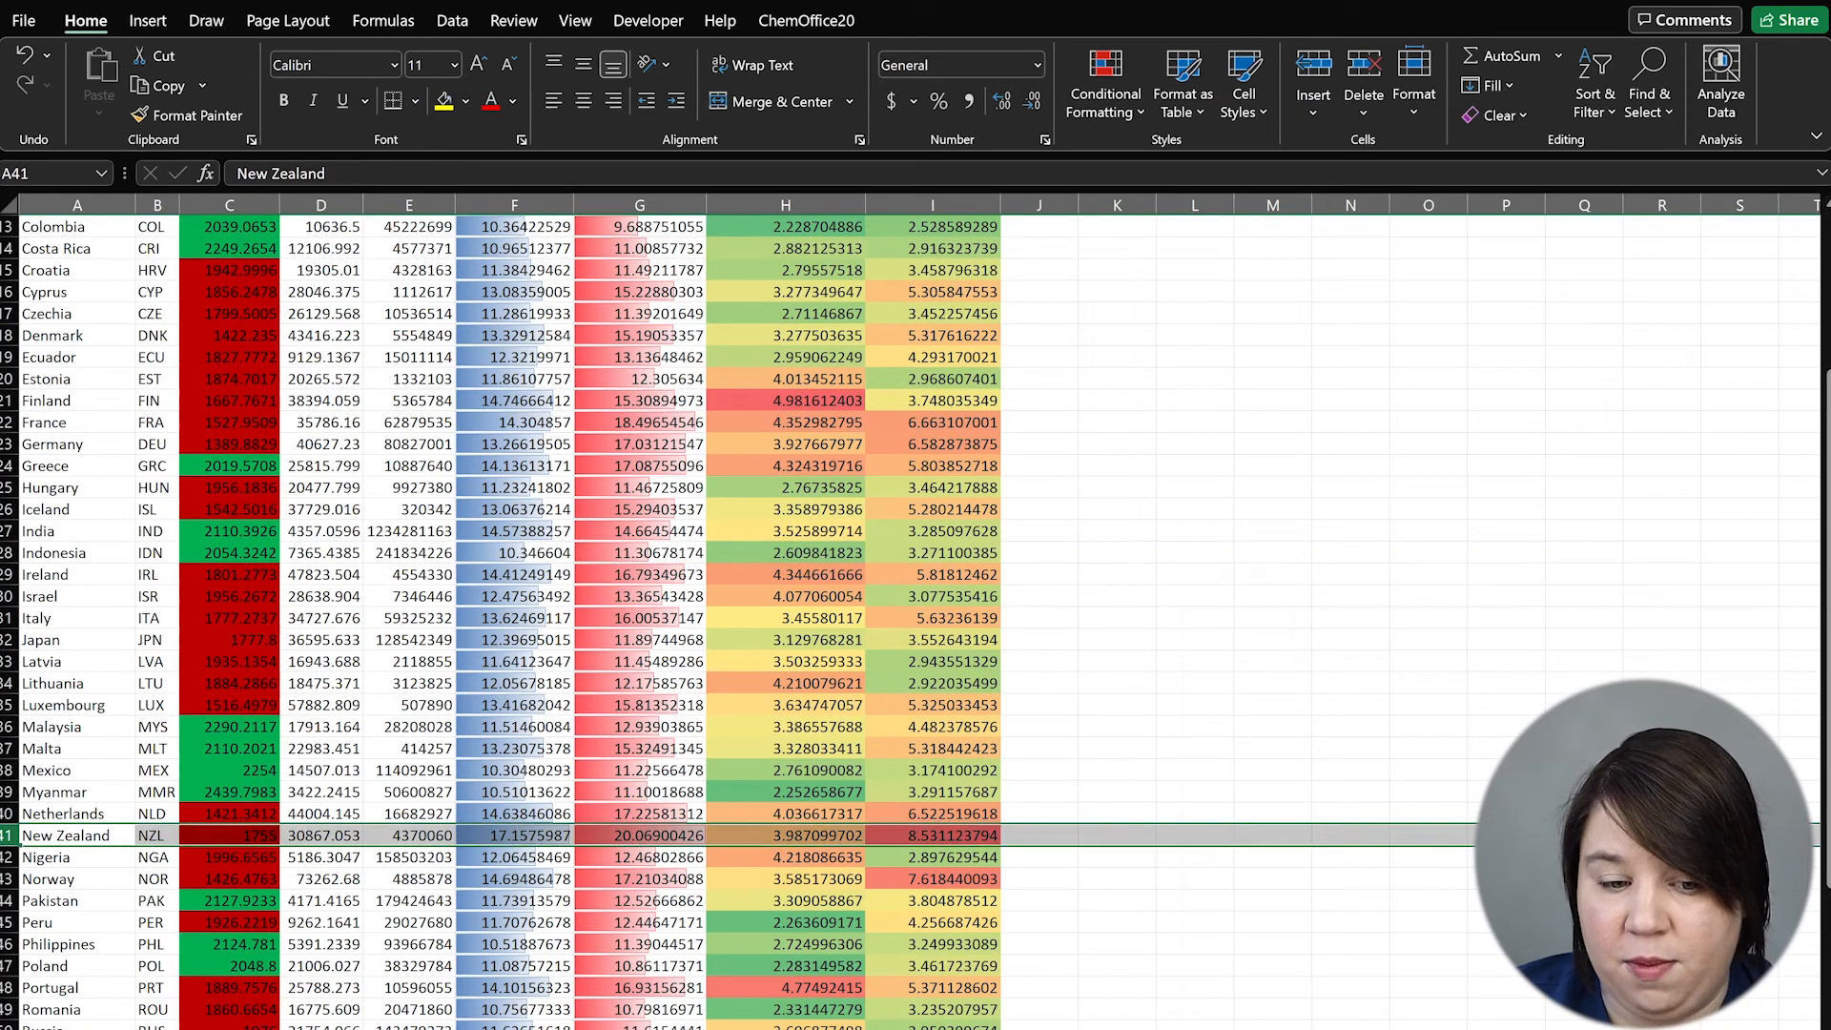
scroll(949, 1025, "up", 3)
scroll(948, 939, "up", 1)
left_click_drag(937, 341, 938, 359)
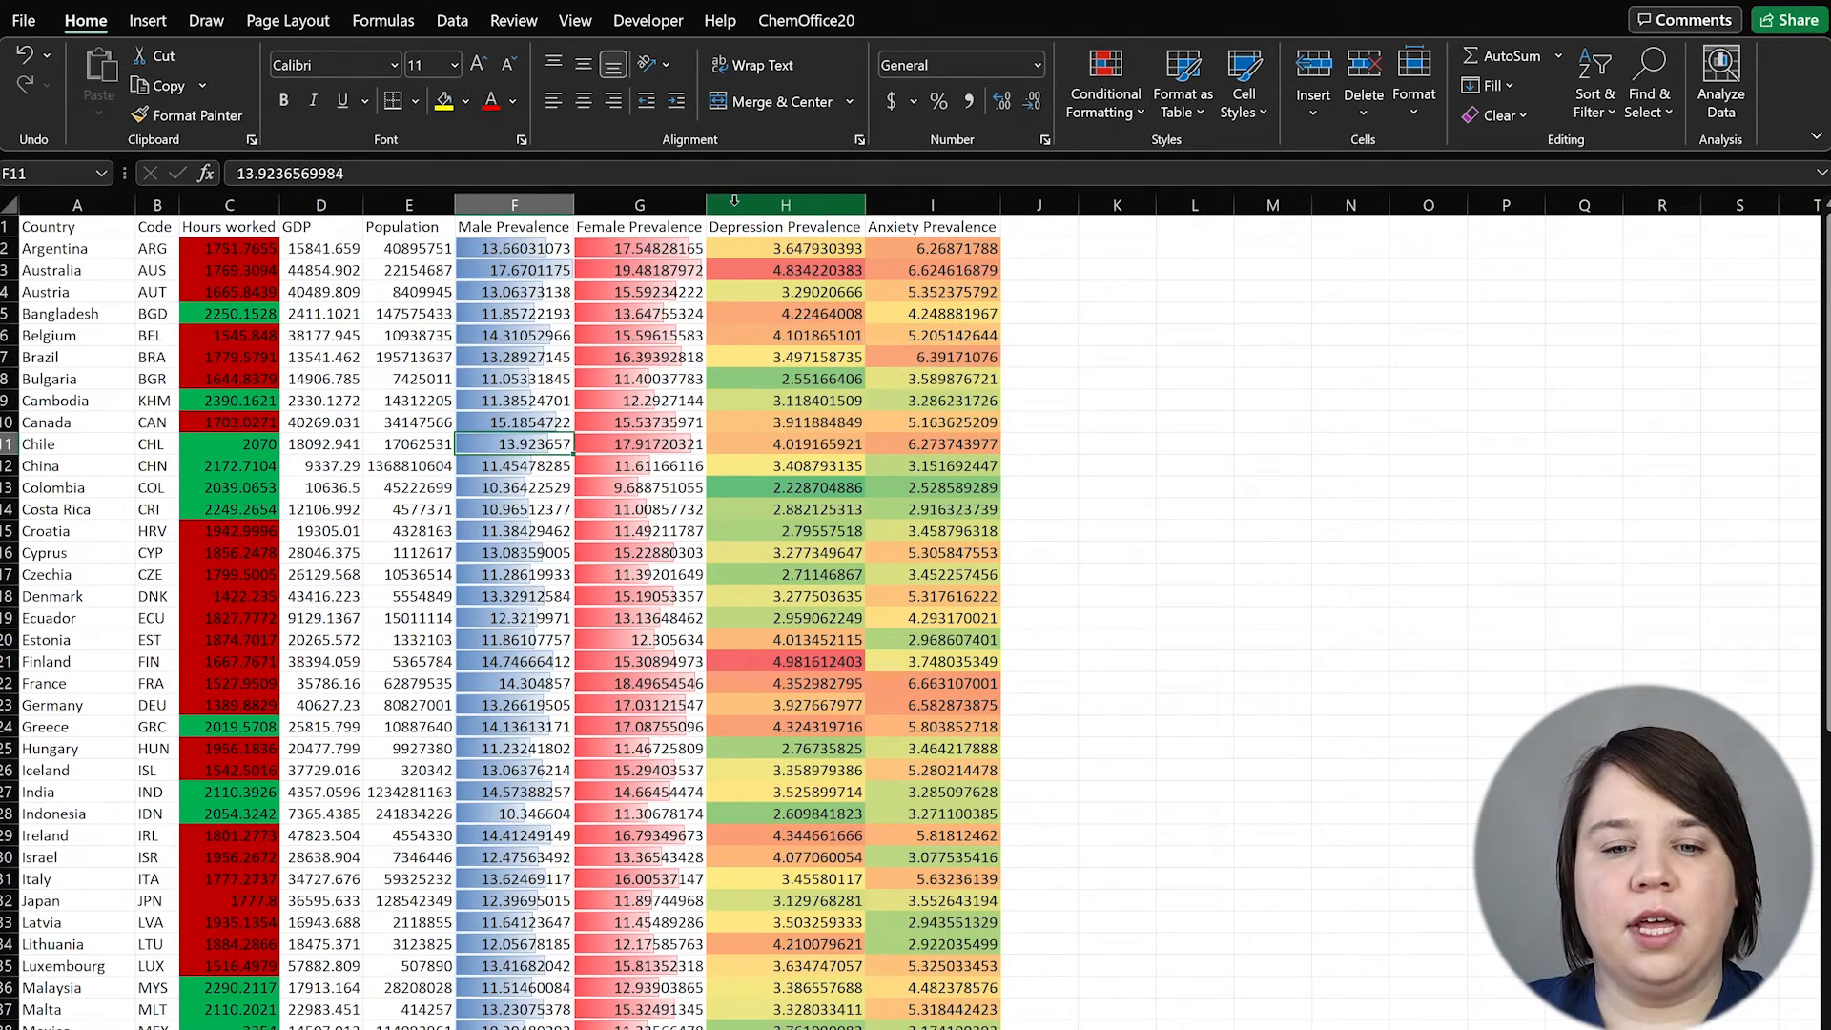
Highlight duplicate values across the whole Country column with Light Red Fill with Dark Red Text
left_click(58, 199)
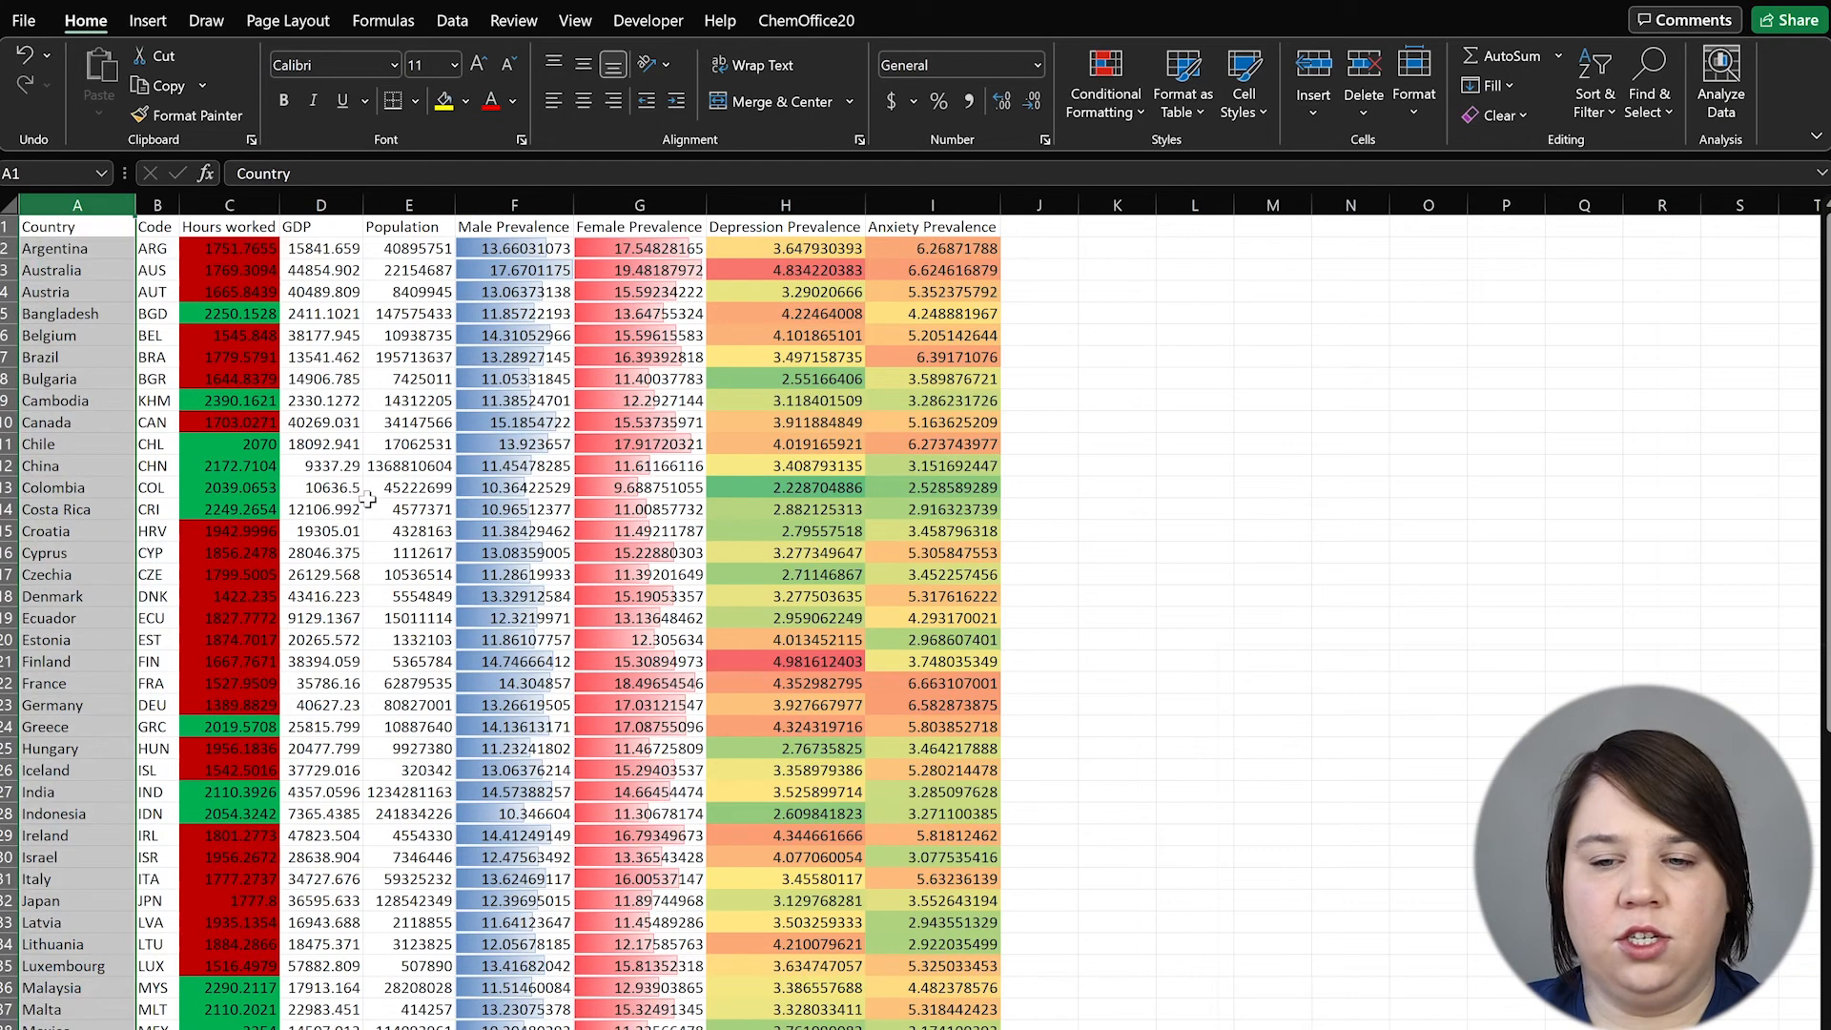
left_click(1083, 107)
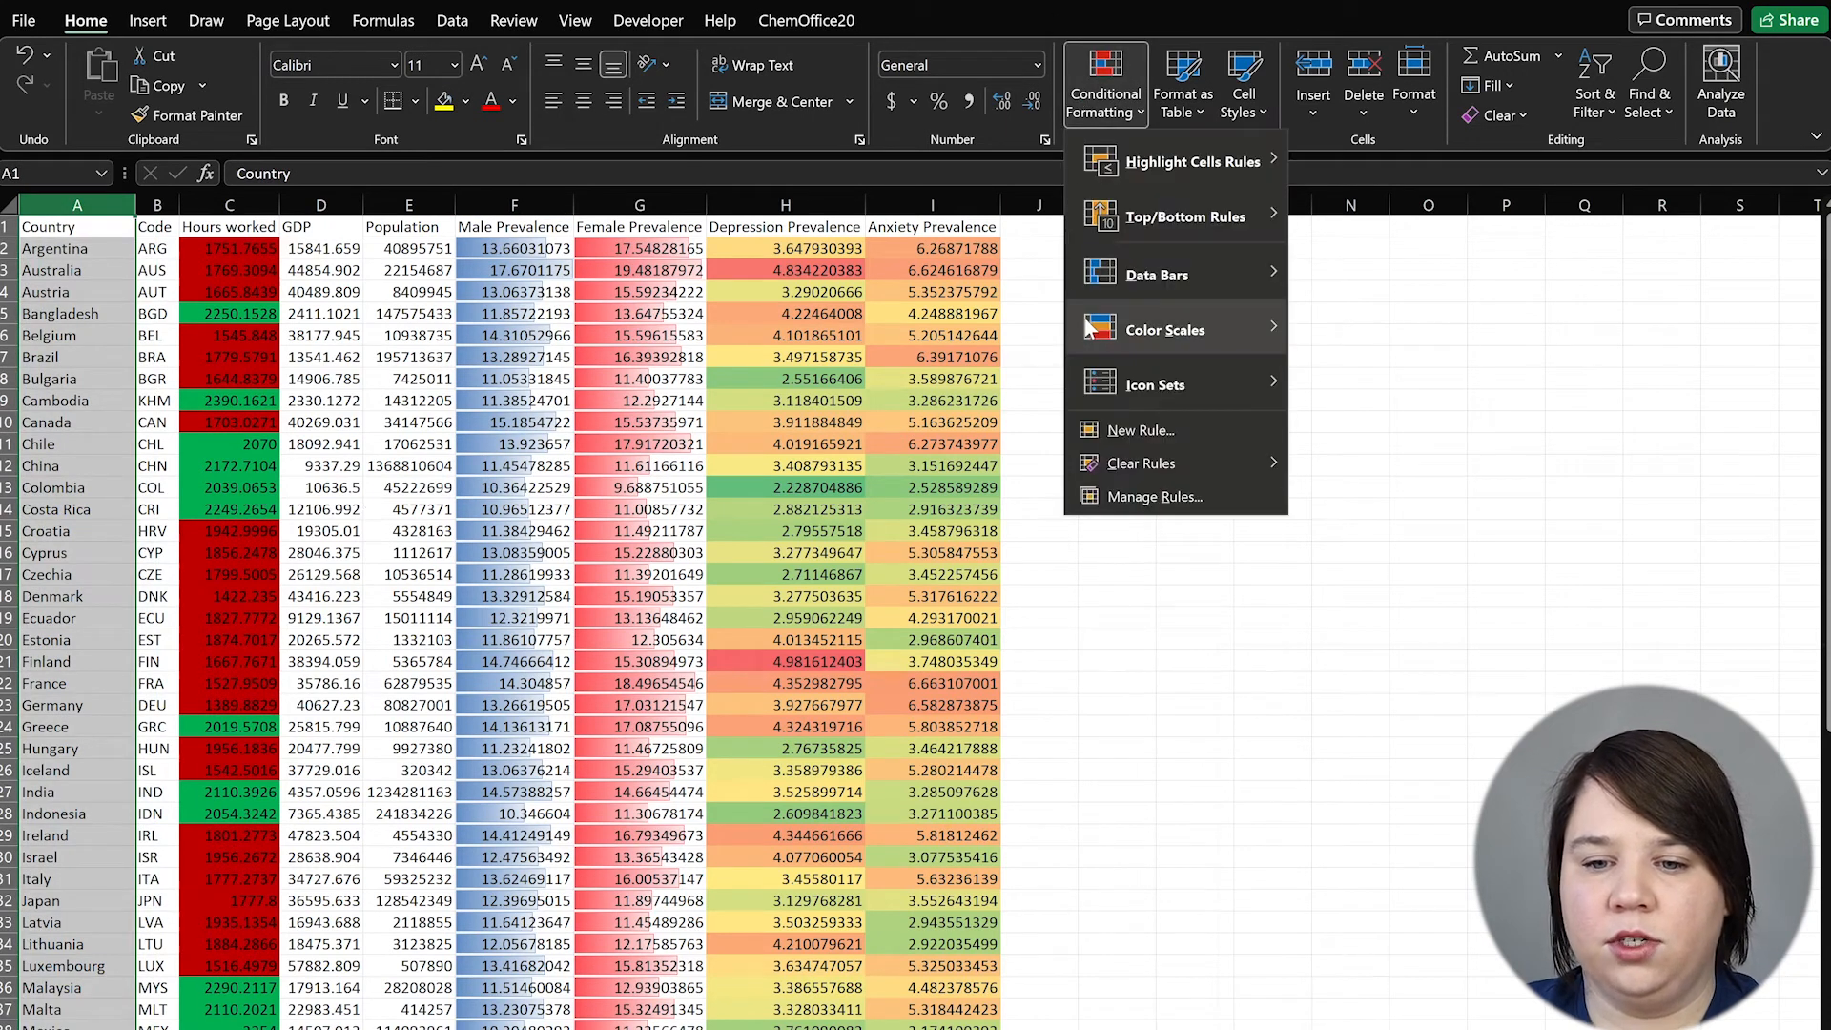
mouse_move(1140, 336)
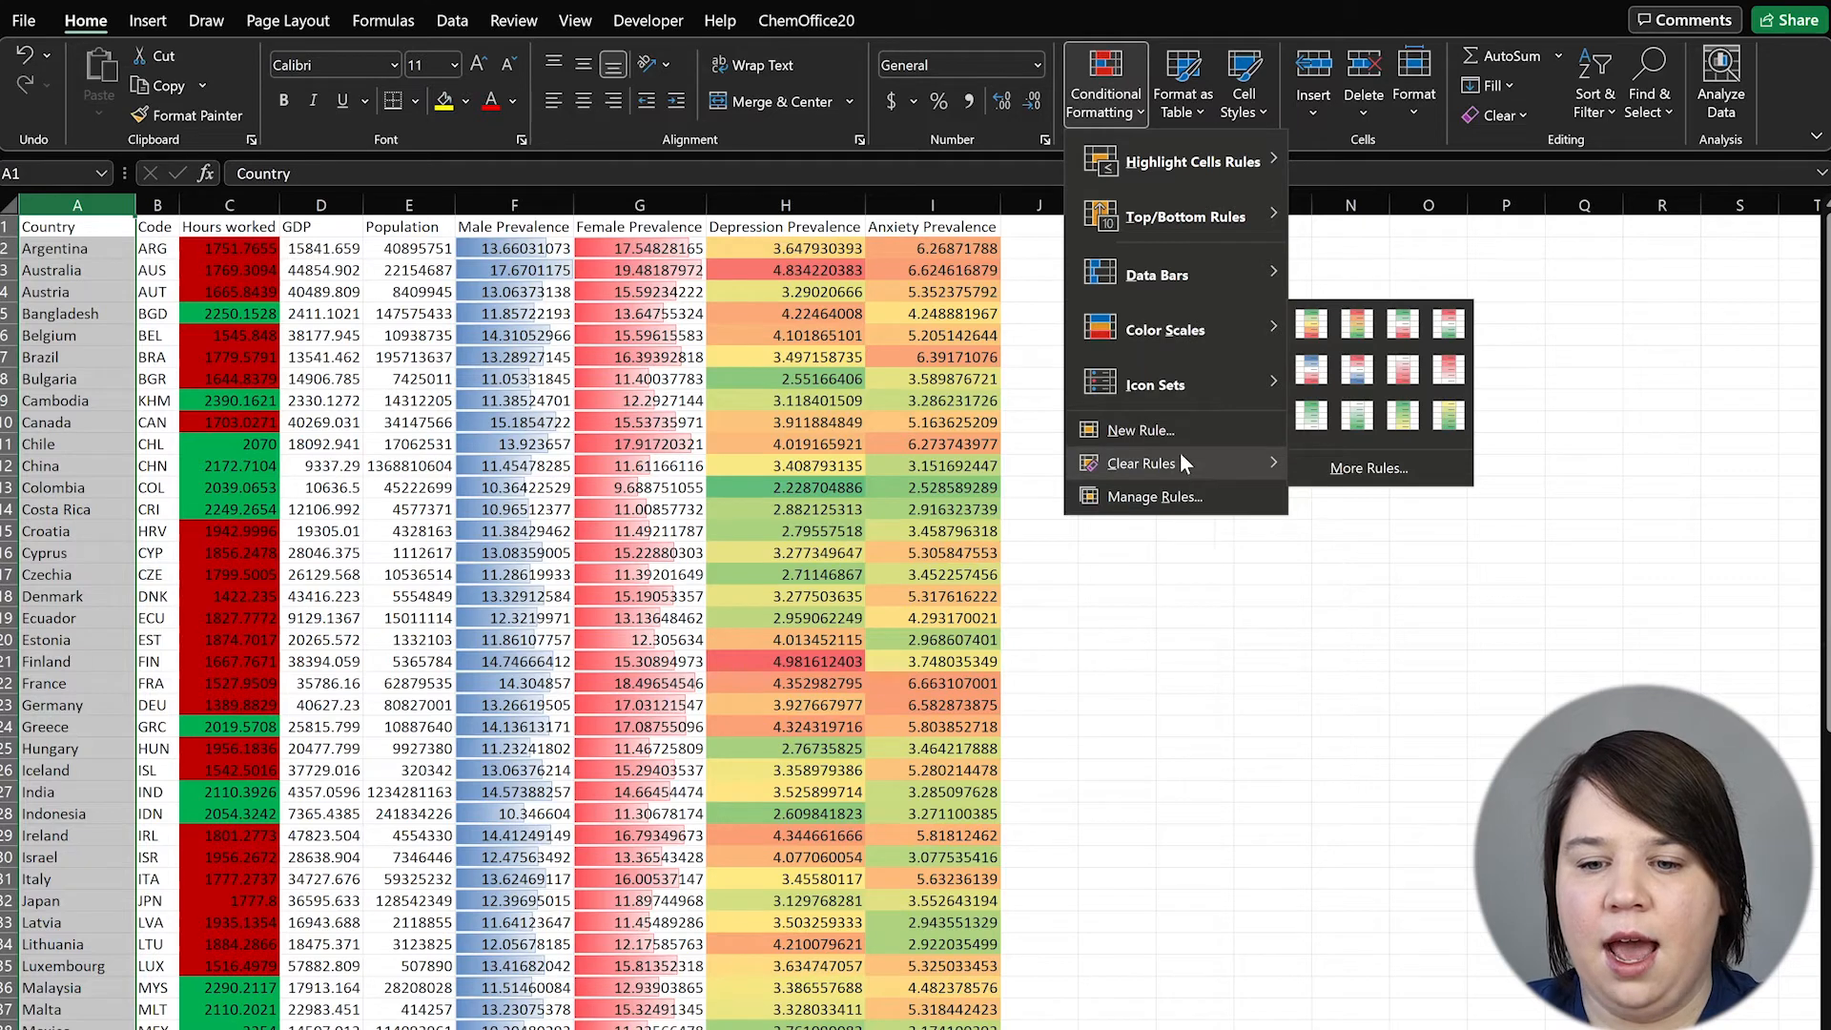
mouse_move(1189, 464)
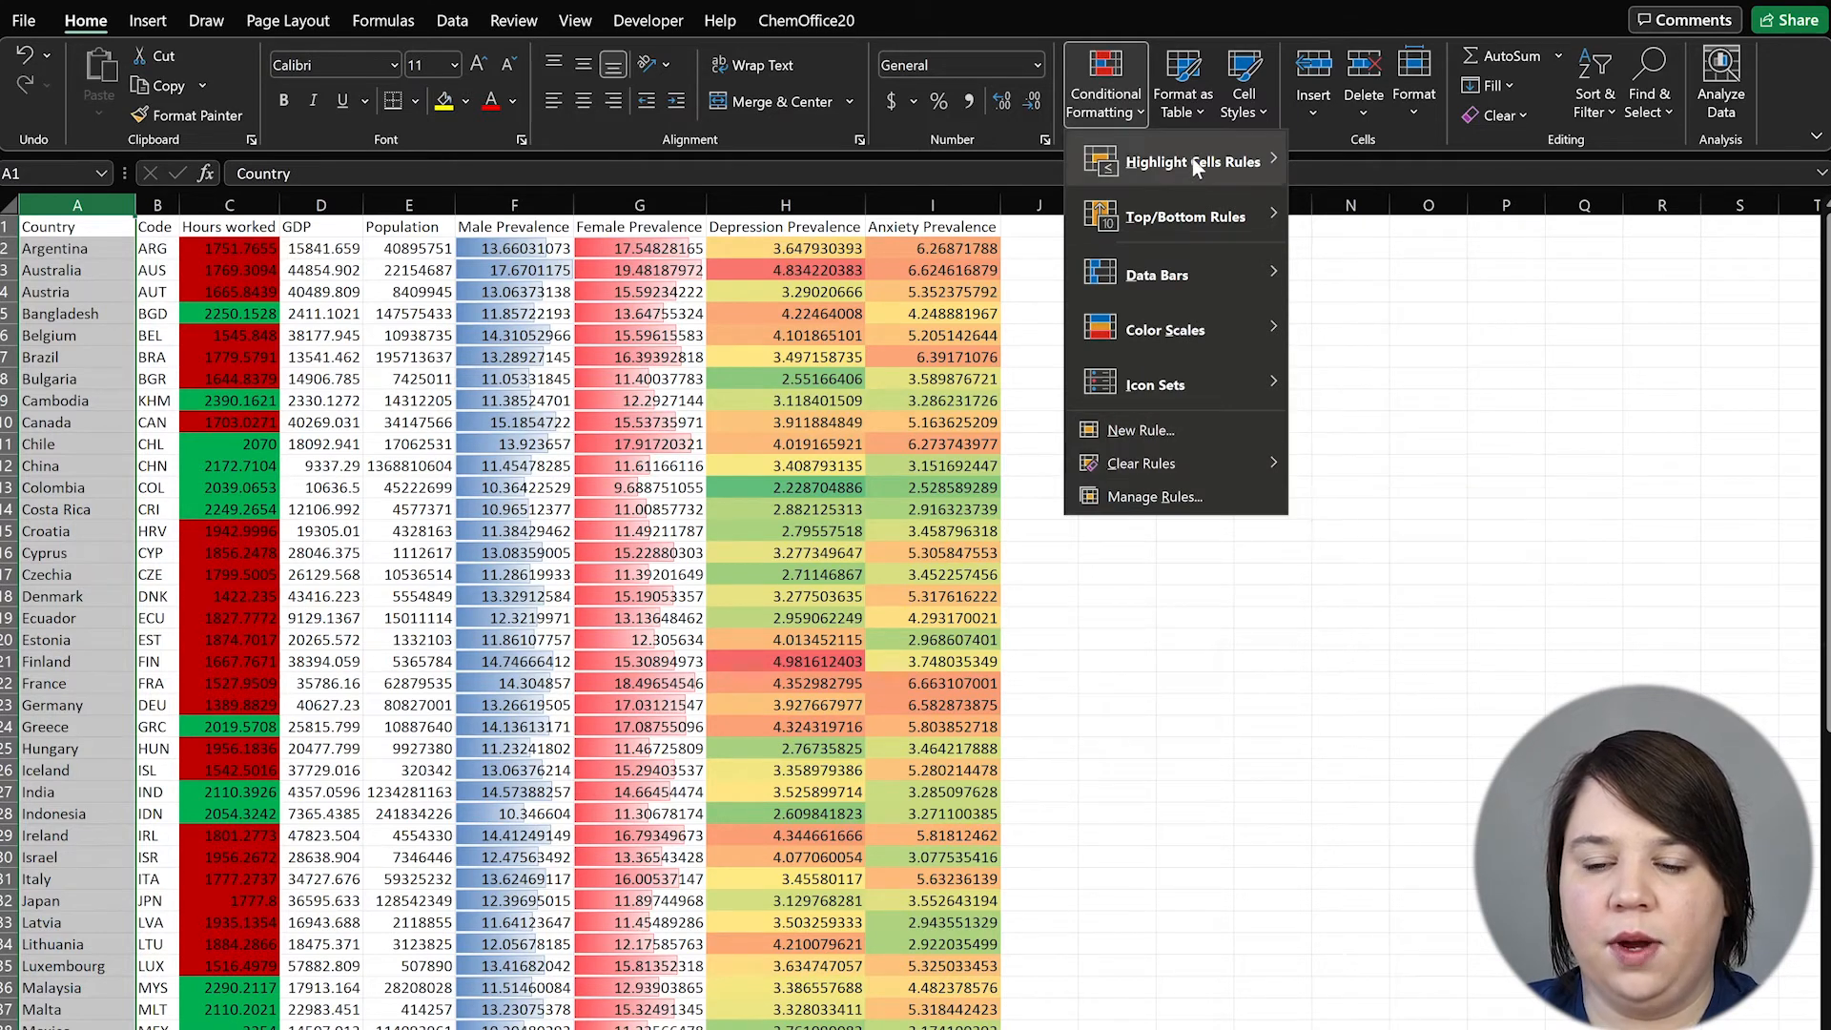
mouse_move(1192, 164)
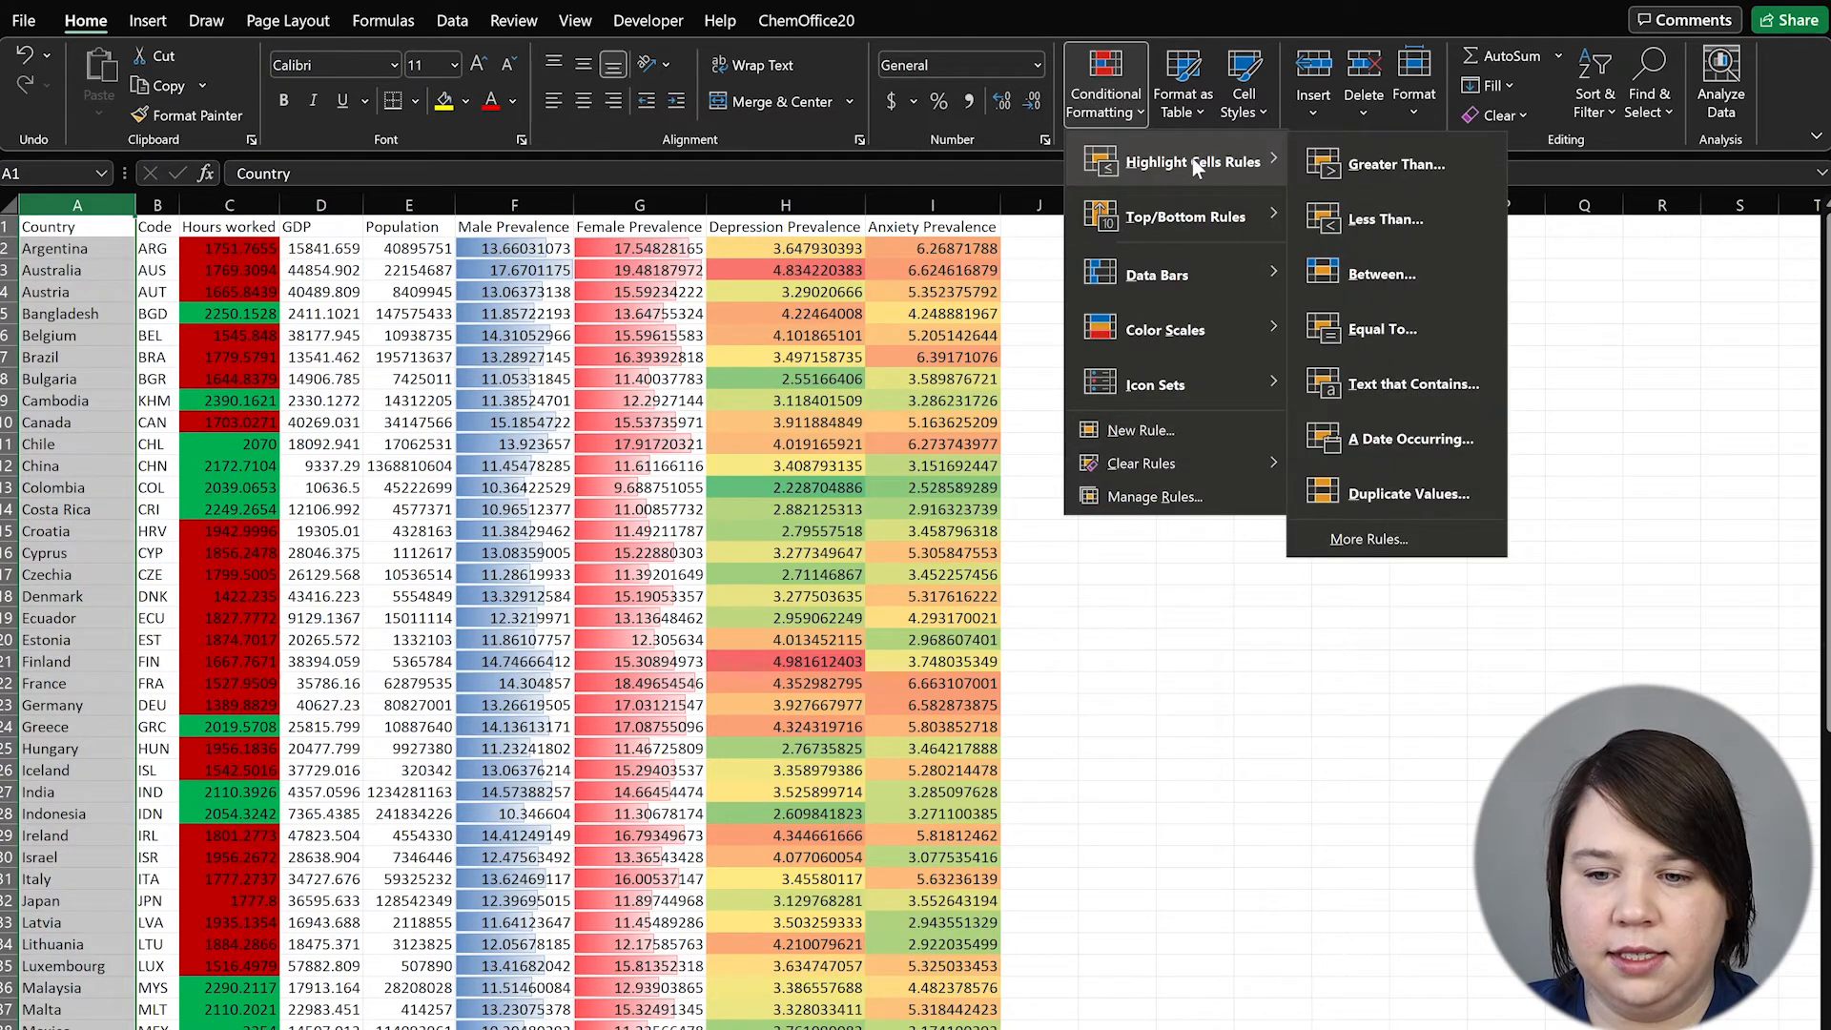
left_click(1414, 496)
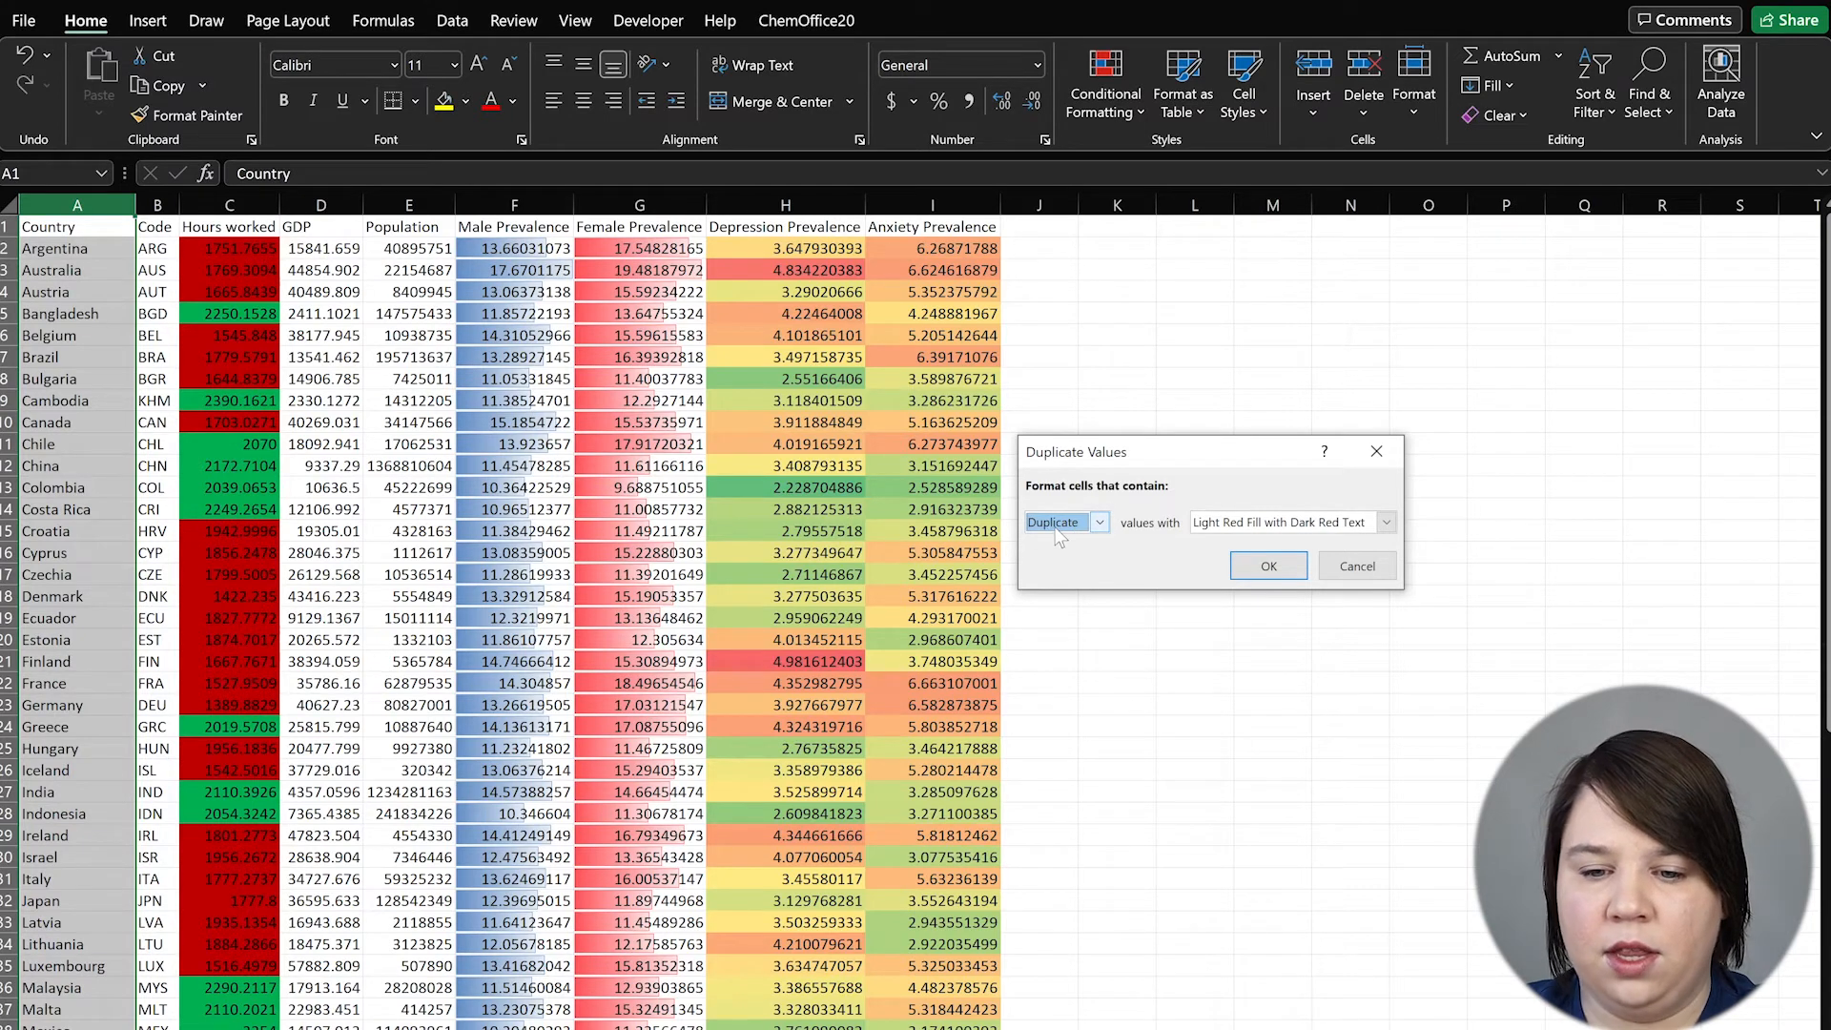
left_click(1093, 529)
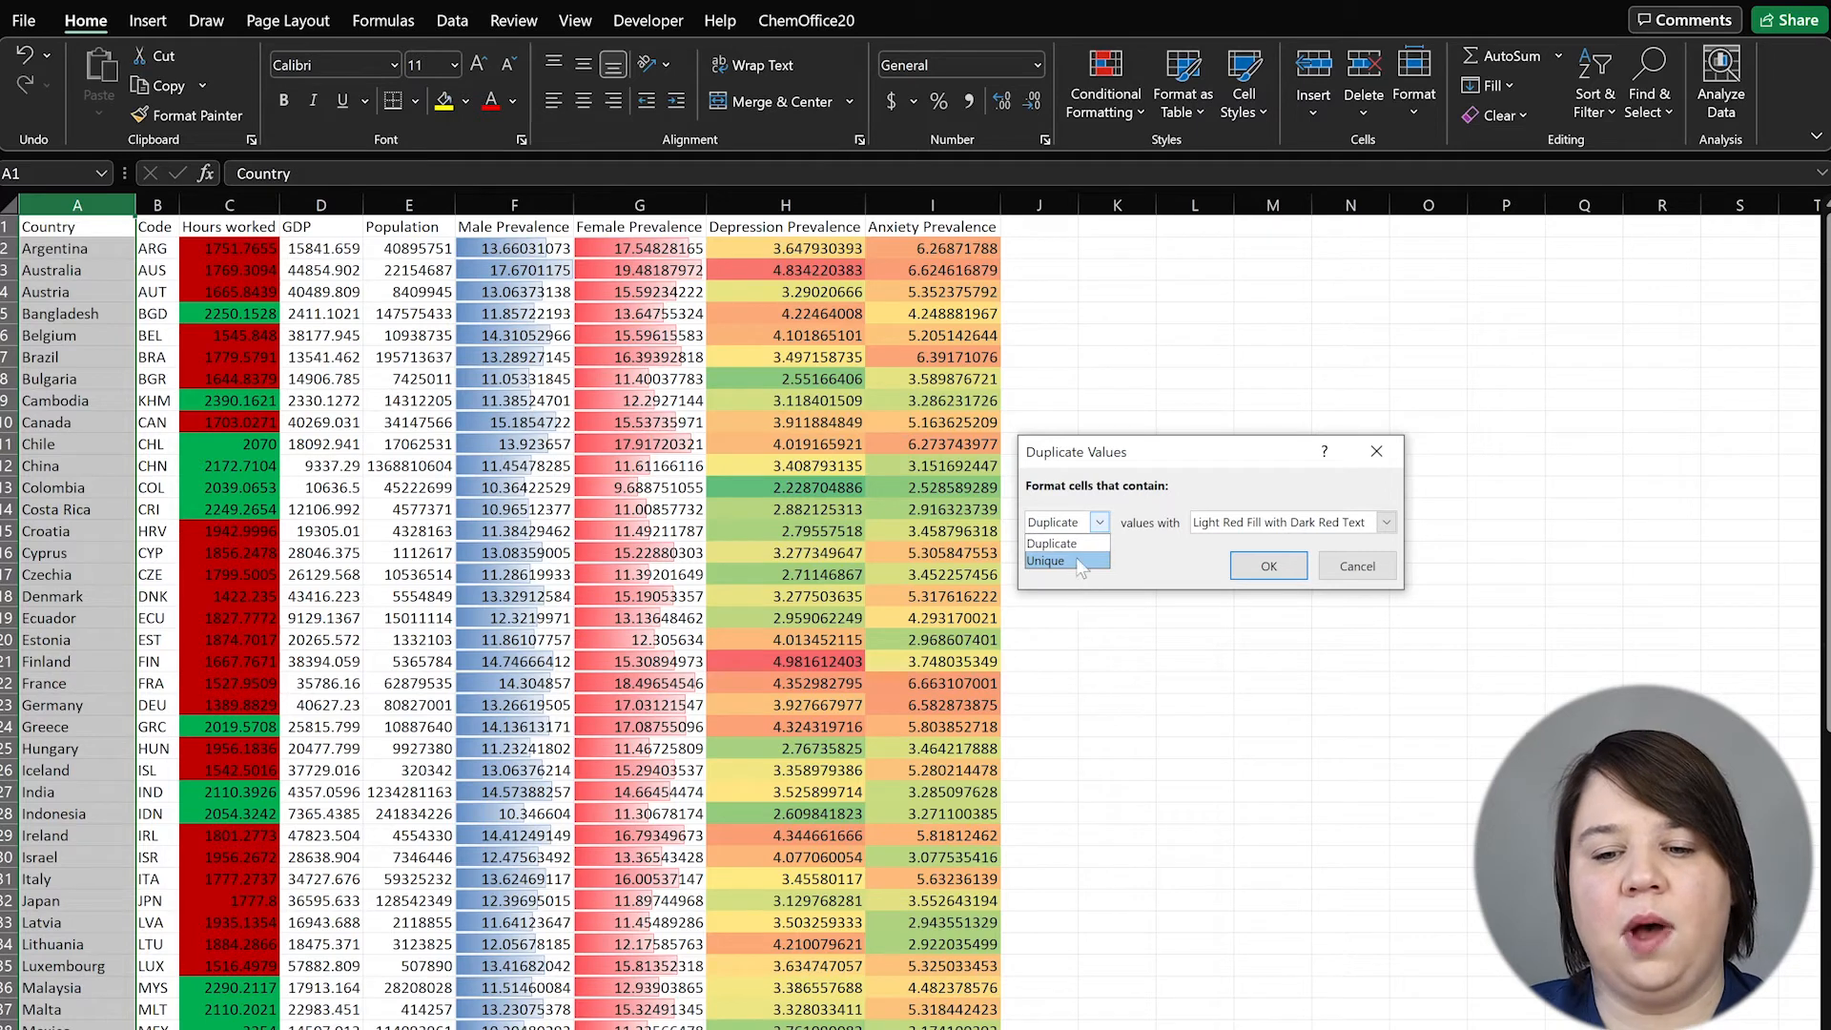
left_click(1092, 543)
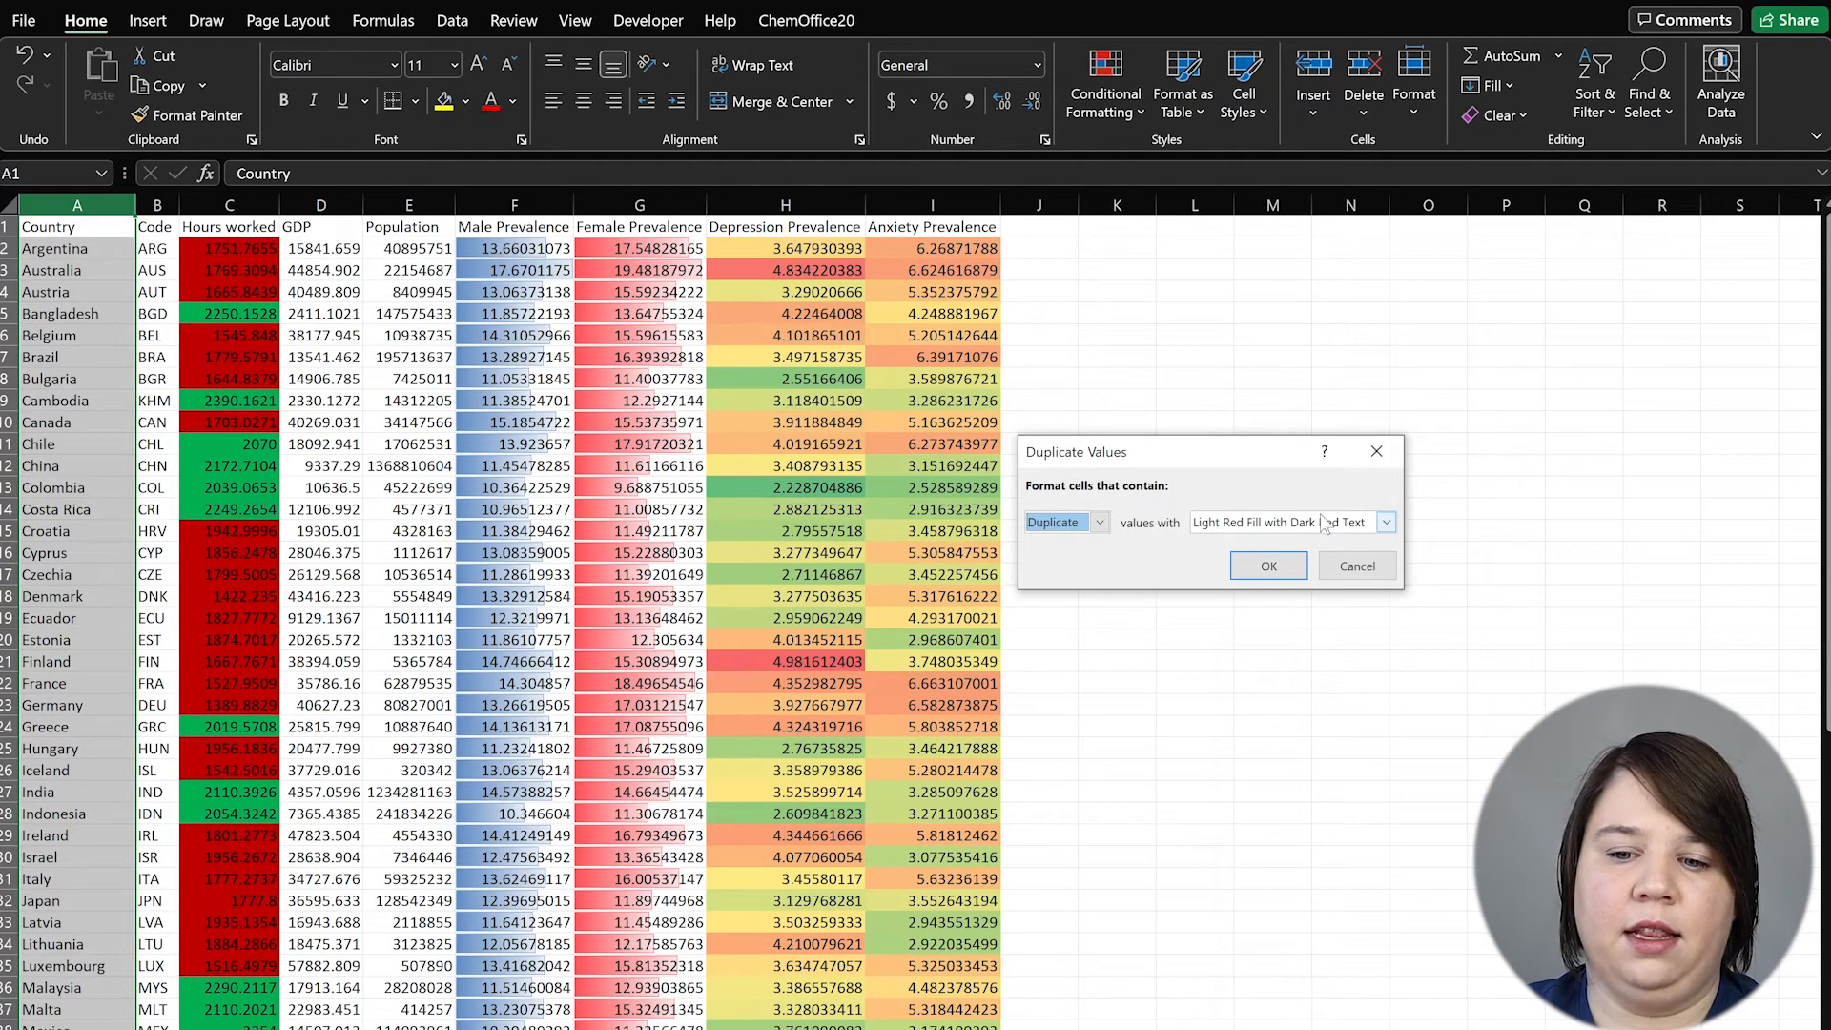
left_click(1266, 566)
left_click(1350, 683)
Test the duplicate rule by copying the country names Taiwan through Vietnam into the empty cells starting at A67, and check the highlighting
scroll(349, 593, "down", 5)
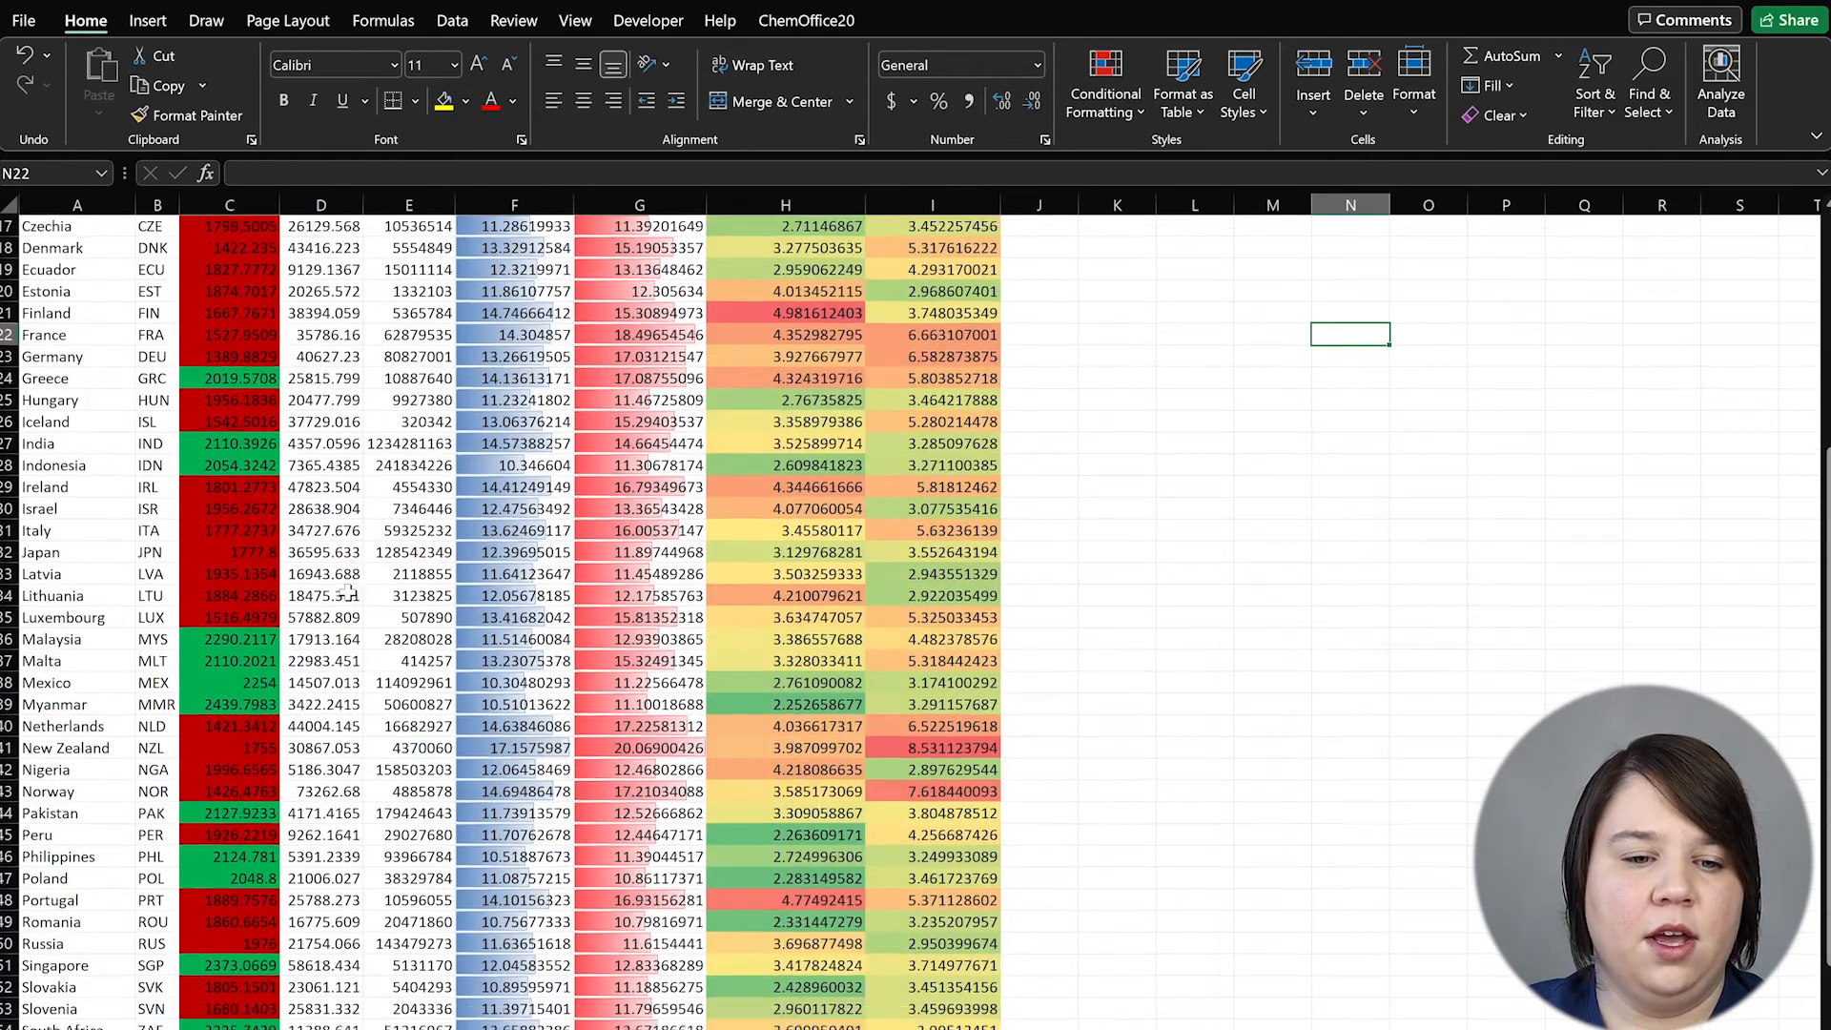
scroll(349, 593, "down", 10)
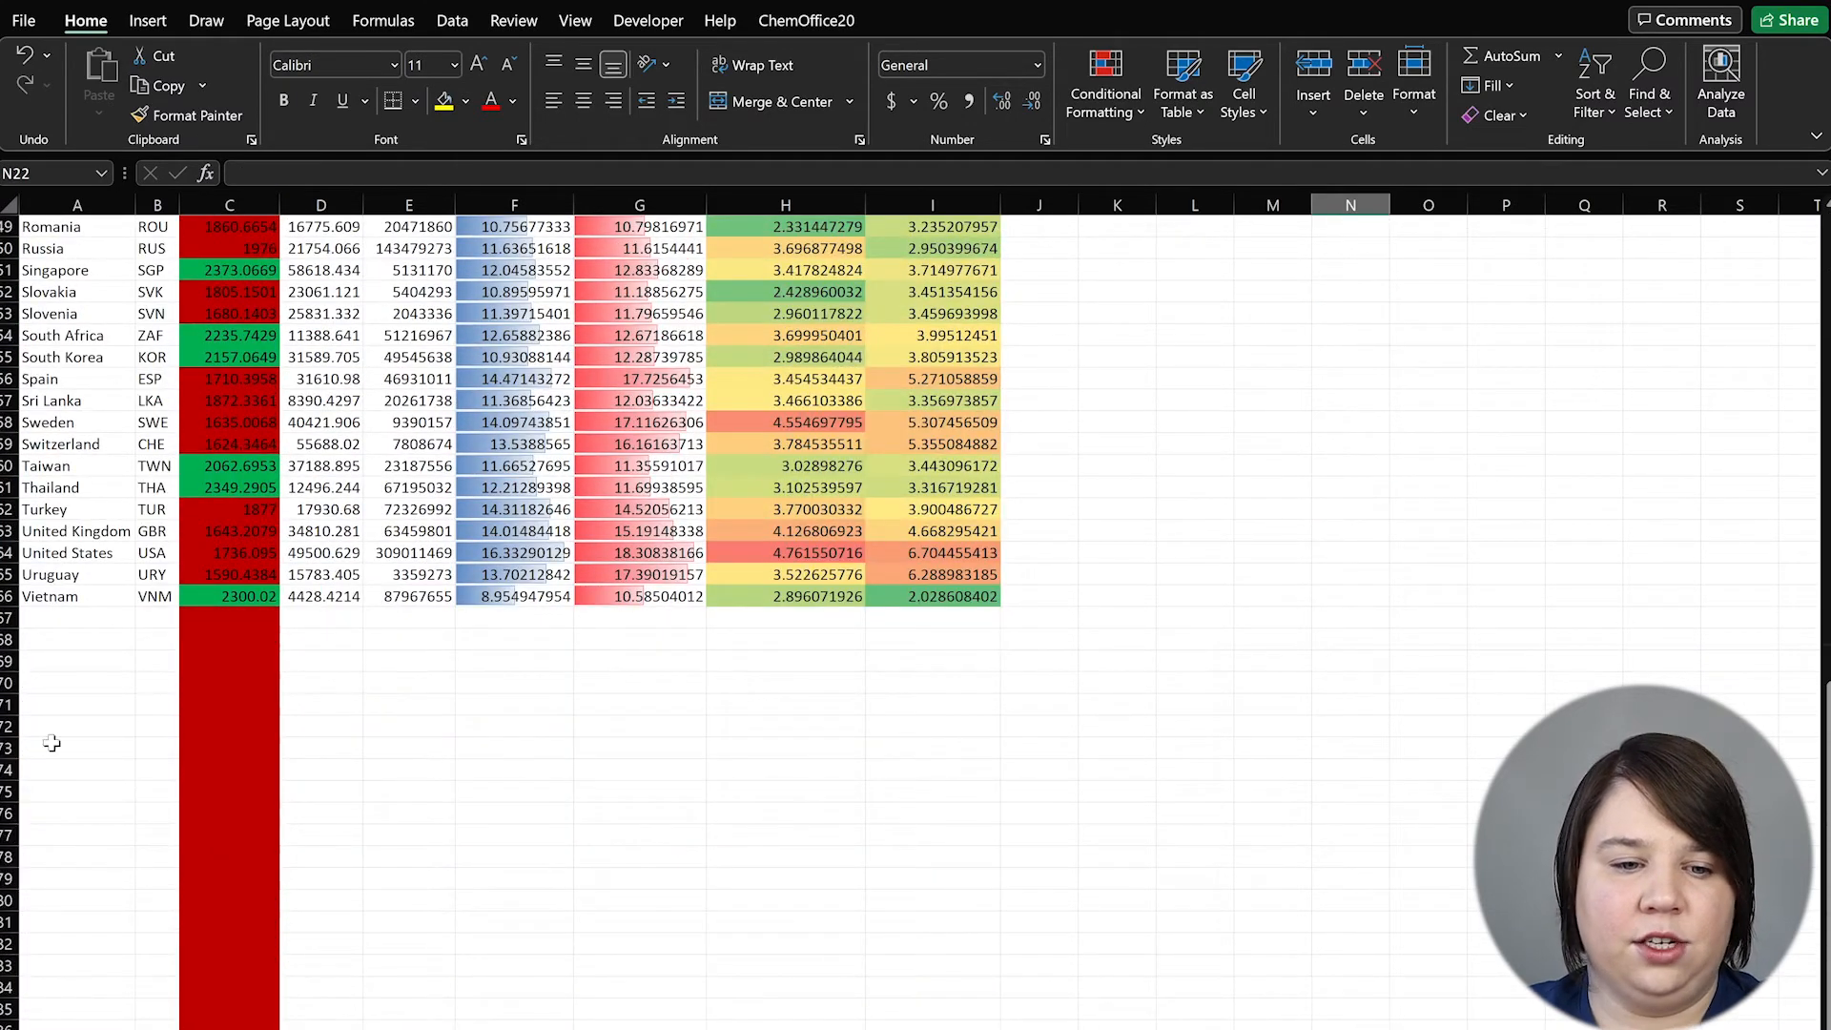
left_click_drag(59, 468, 91, 595)
key("ctrl+c")
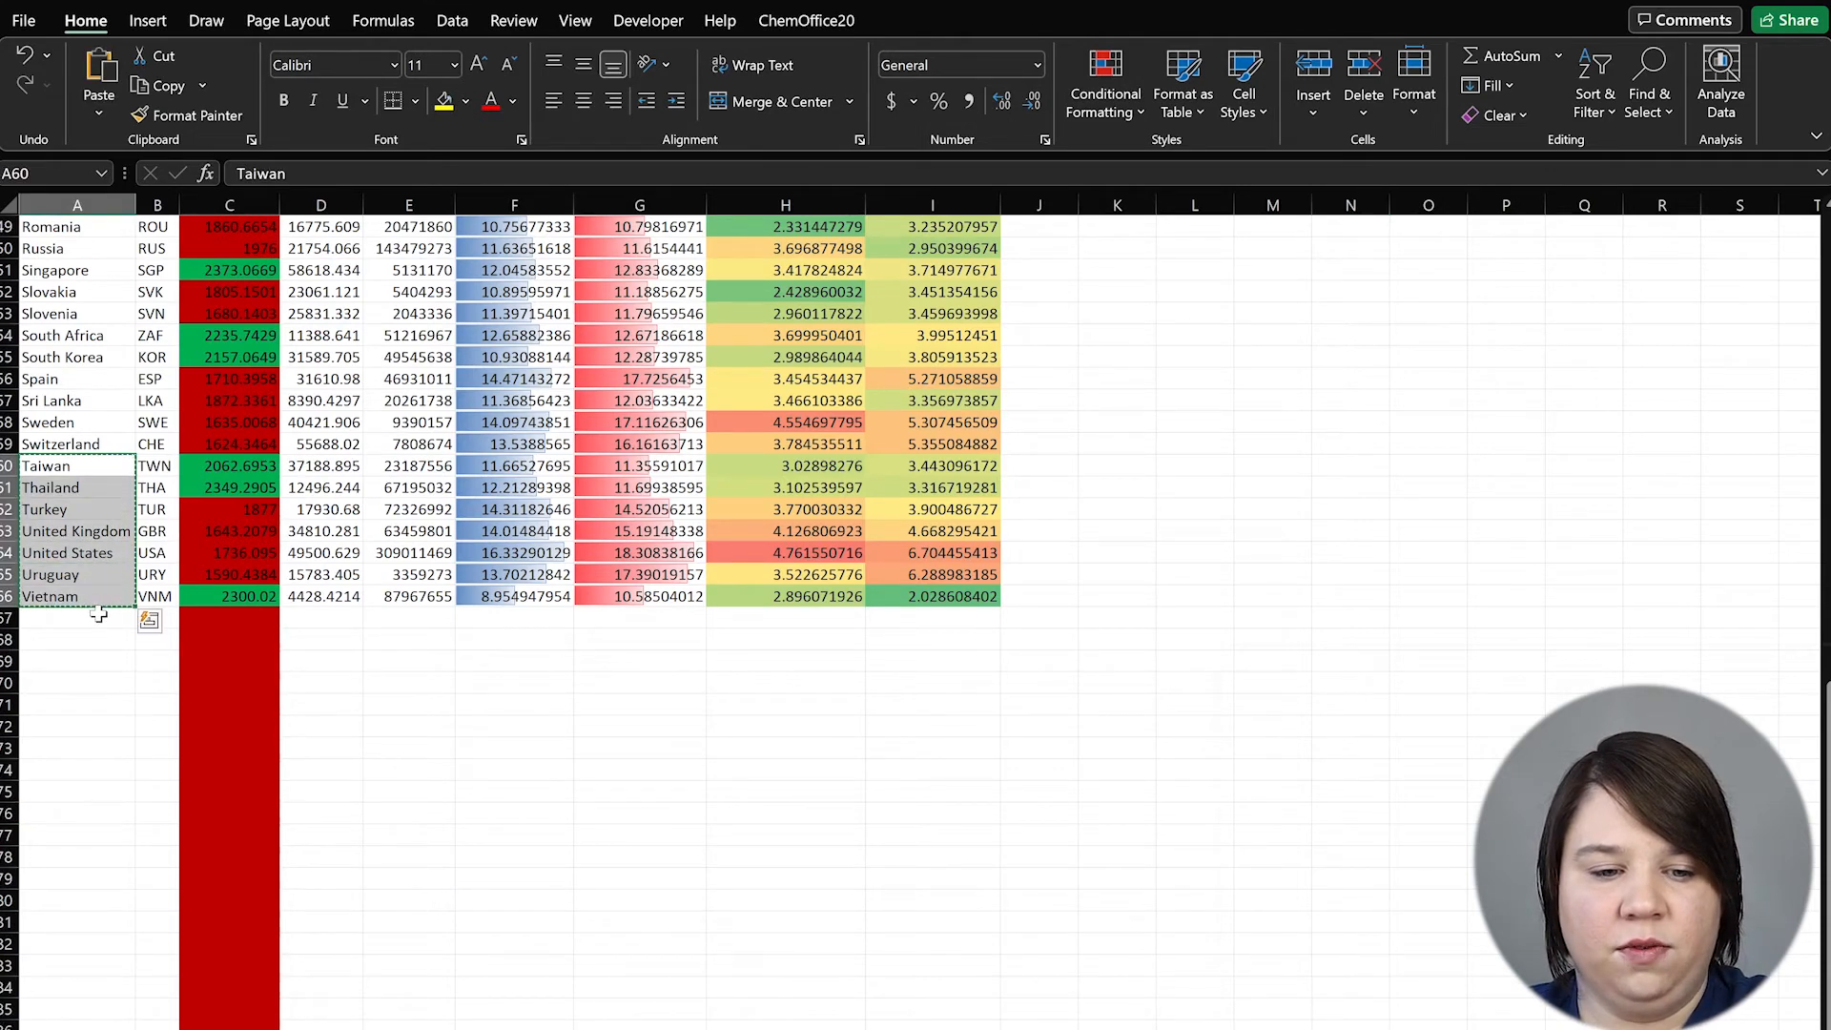
left_click(103, 618)
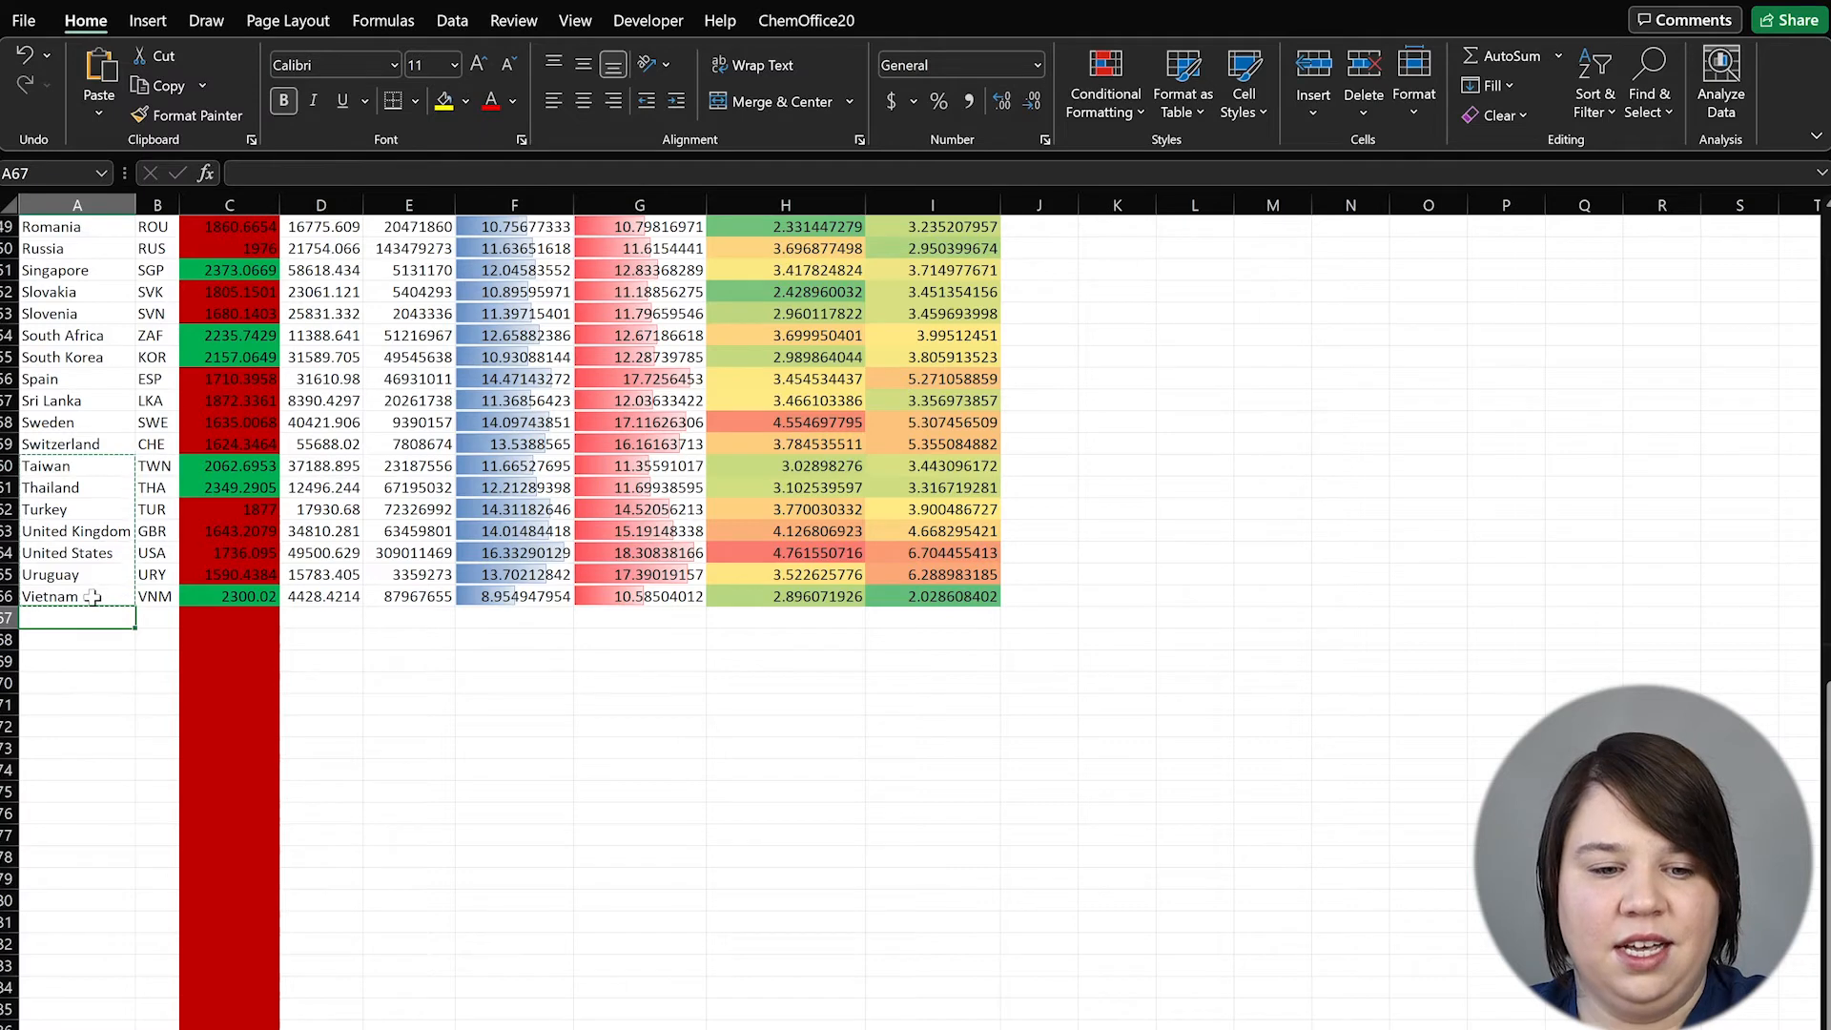
key("ctrl+v")
left_click(510, 682)
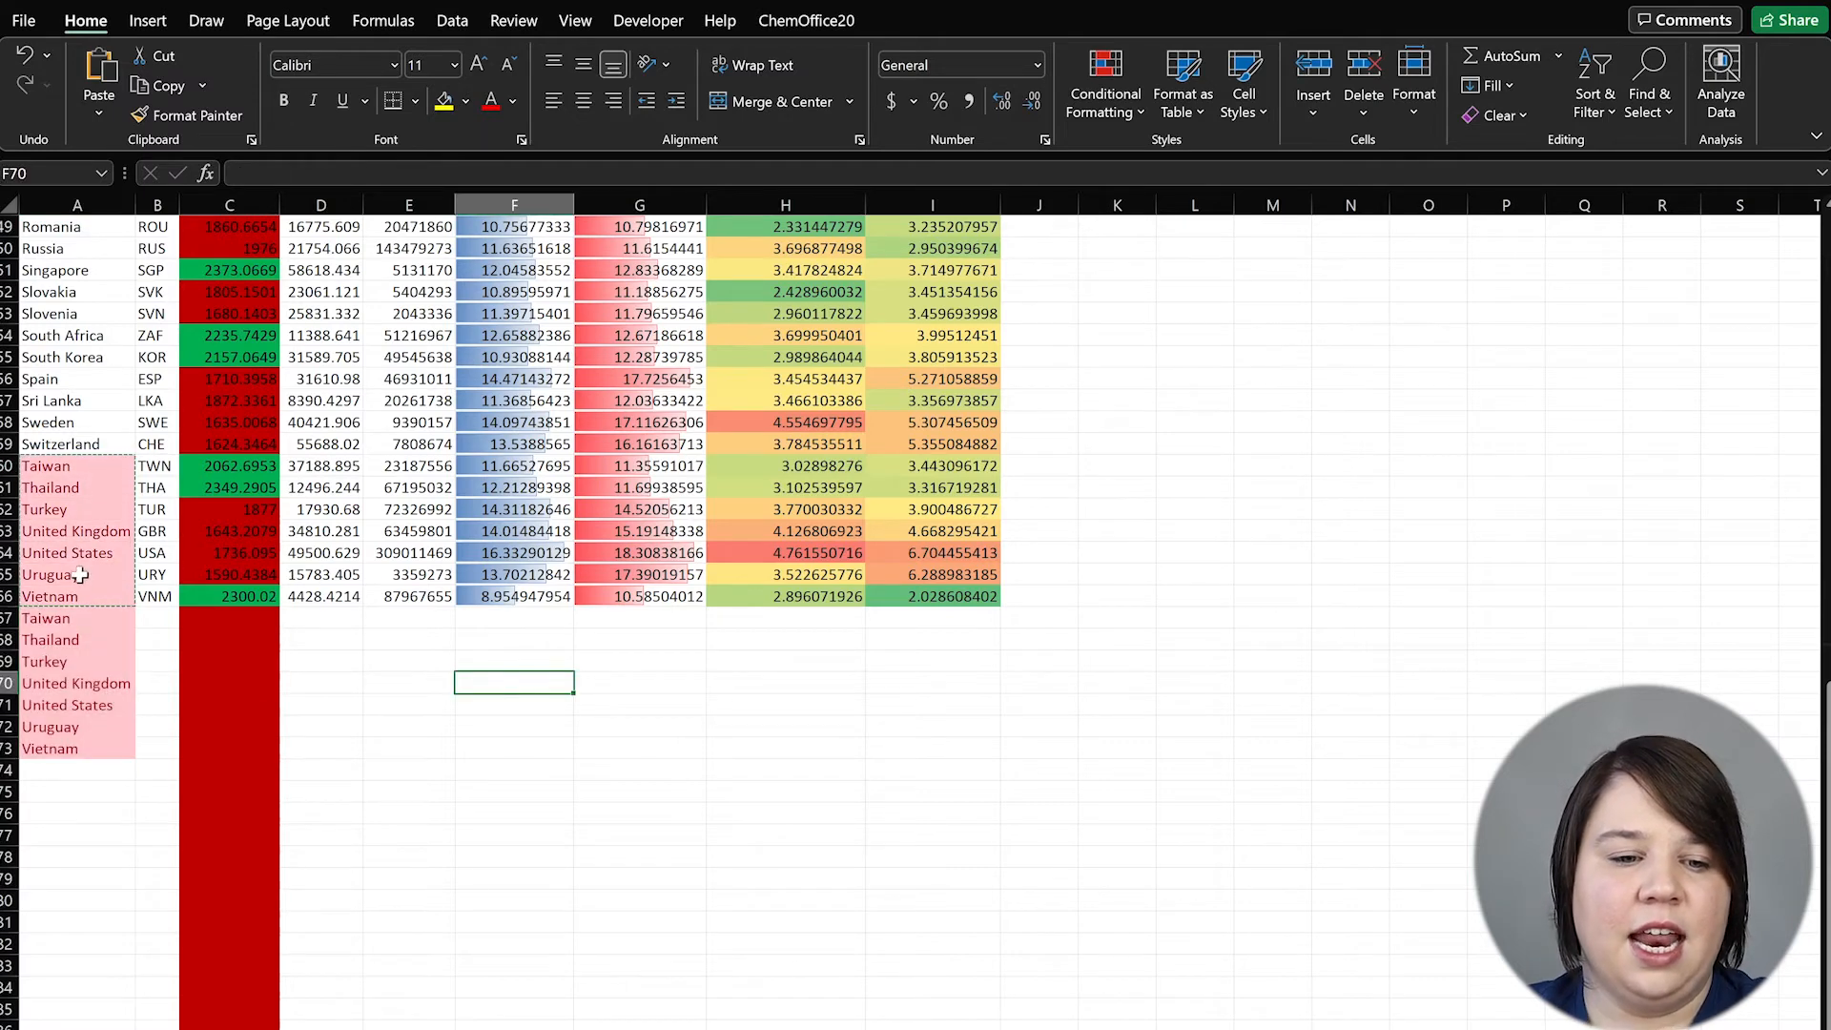
left_click_drag(82, 467, 74, 767)
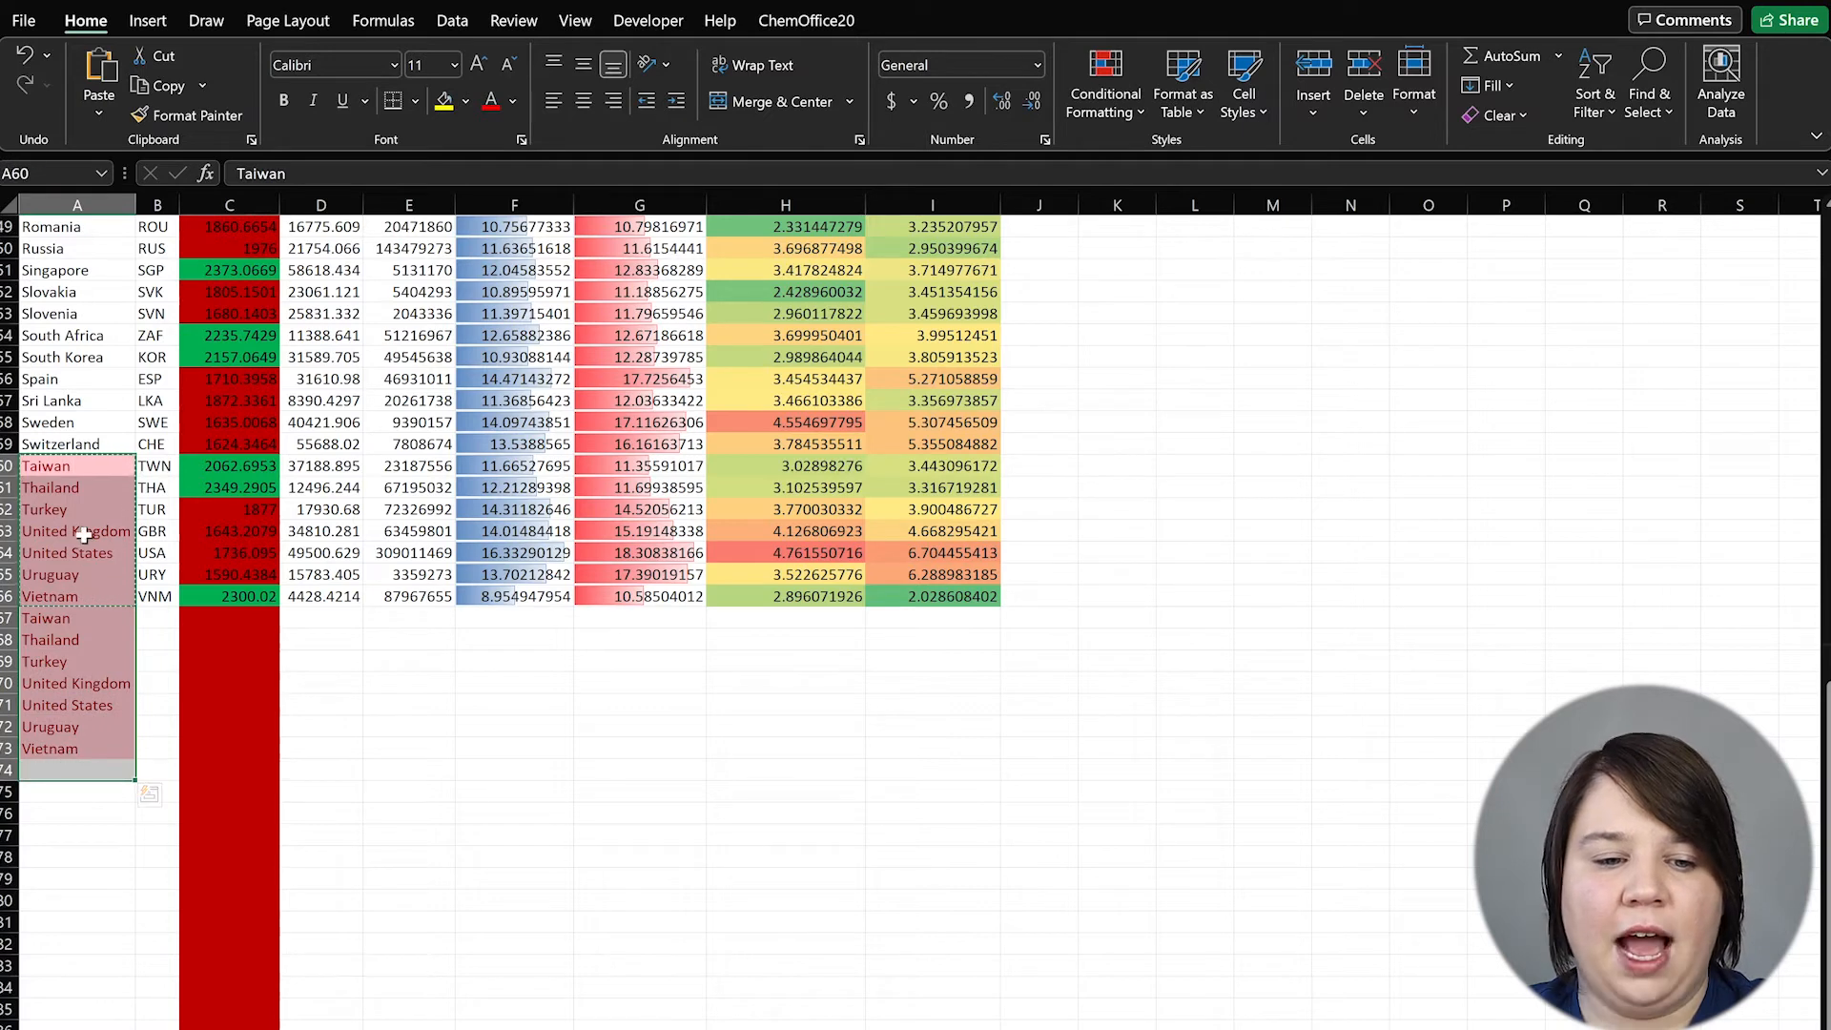
left_click(84, 877)
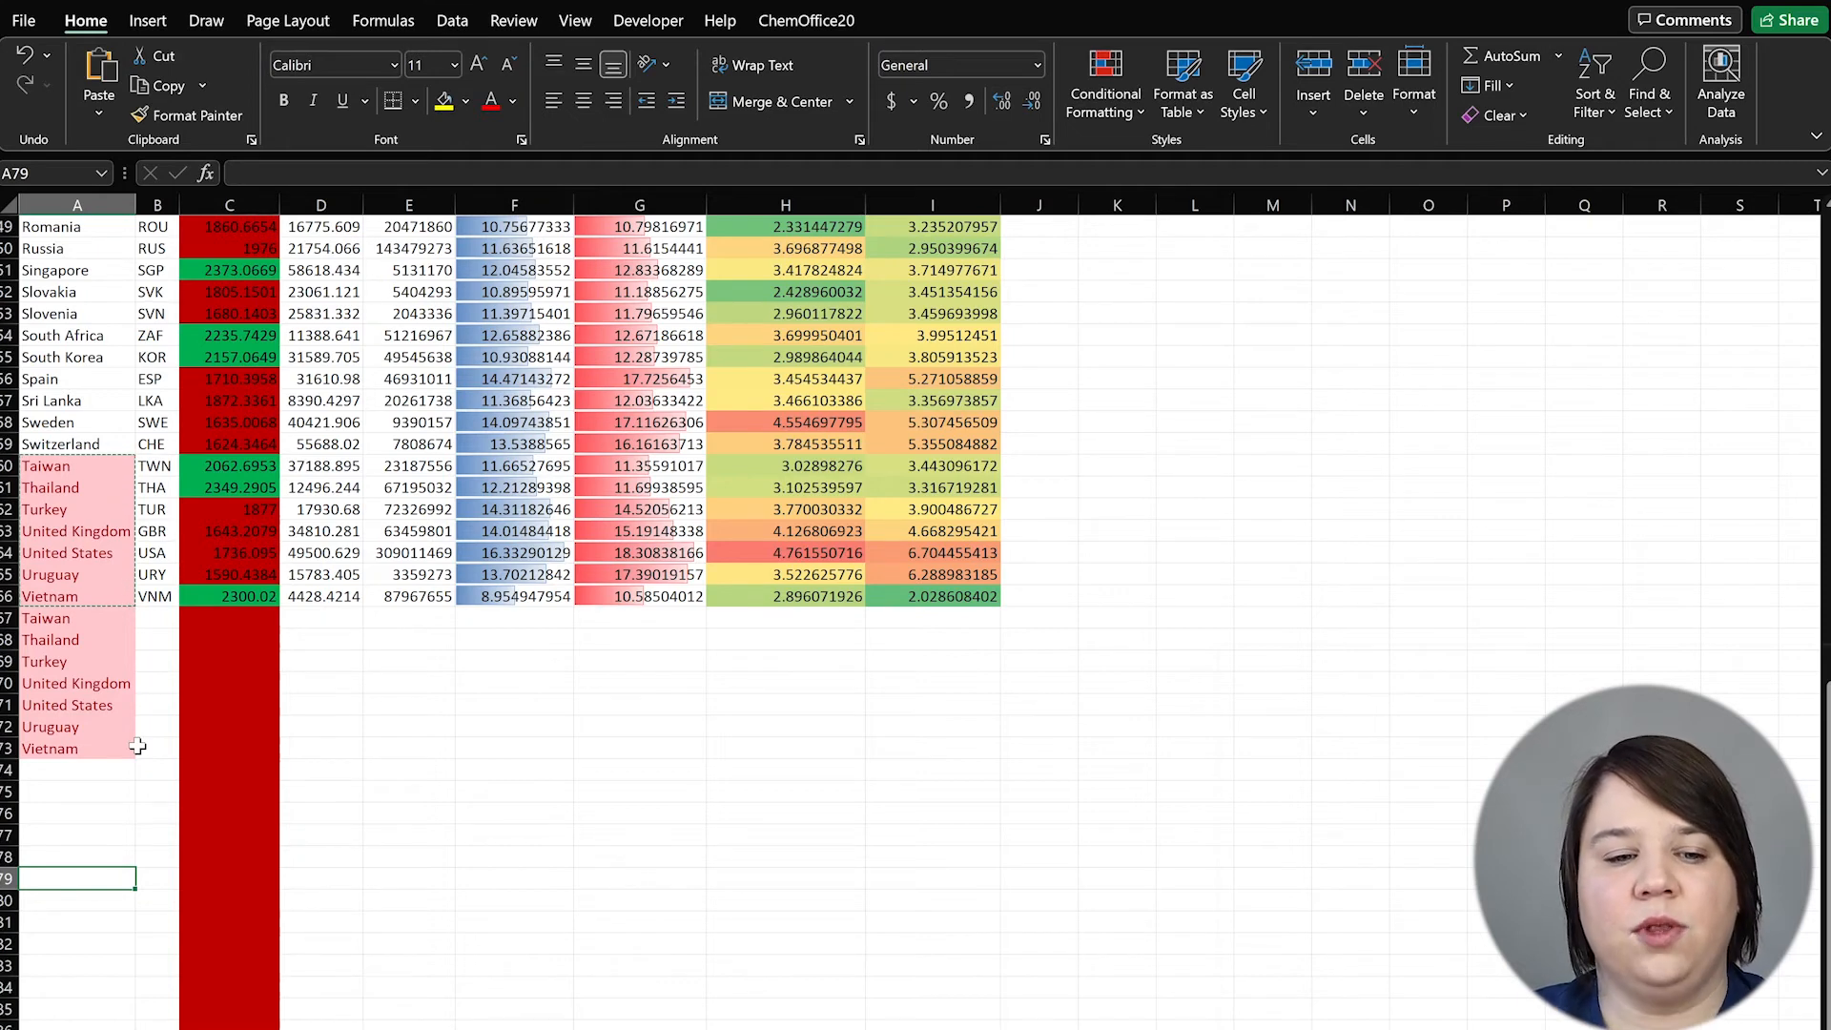
left_click(396, 683)
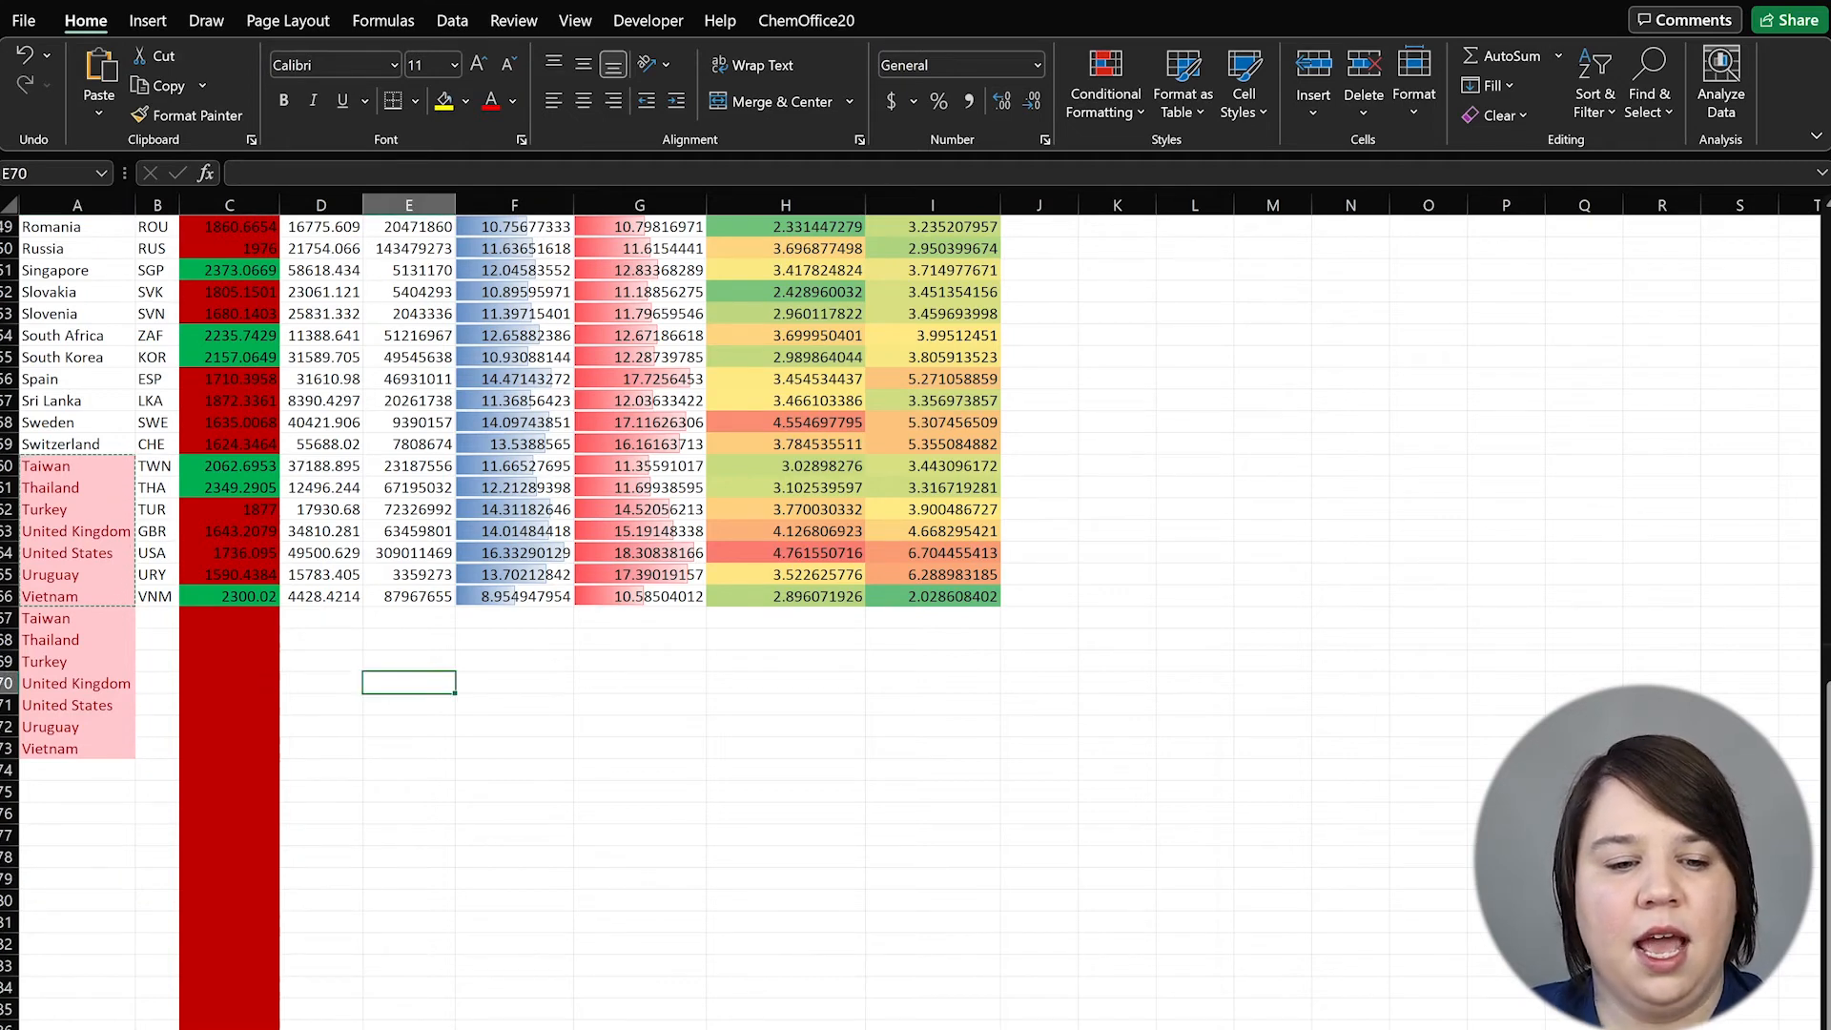
Delete the copied Taiwan entry in A67, check the highlighting, and clear the remaining copied country names below the list
left_click(101, 622)
key("Delete")
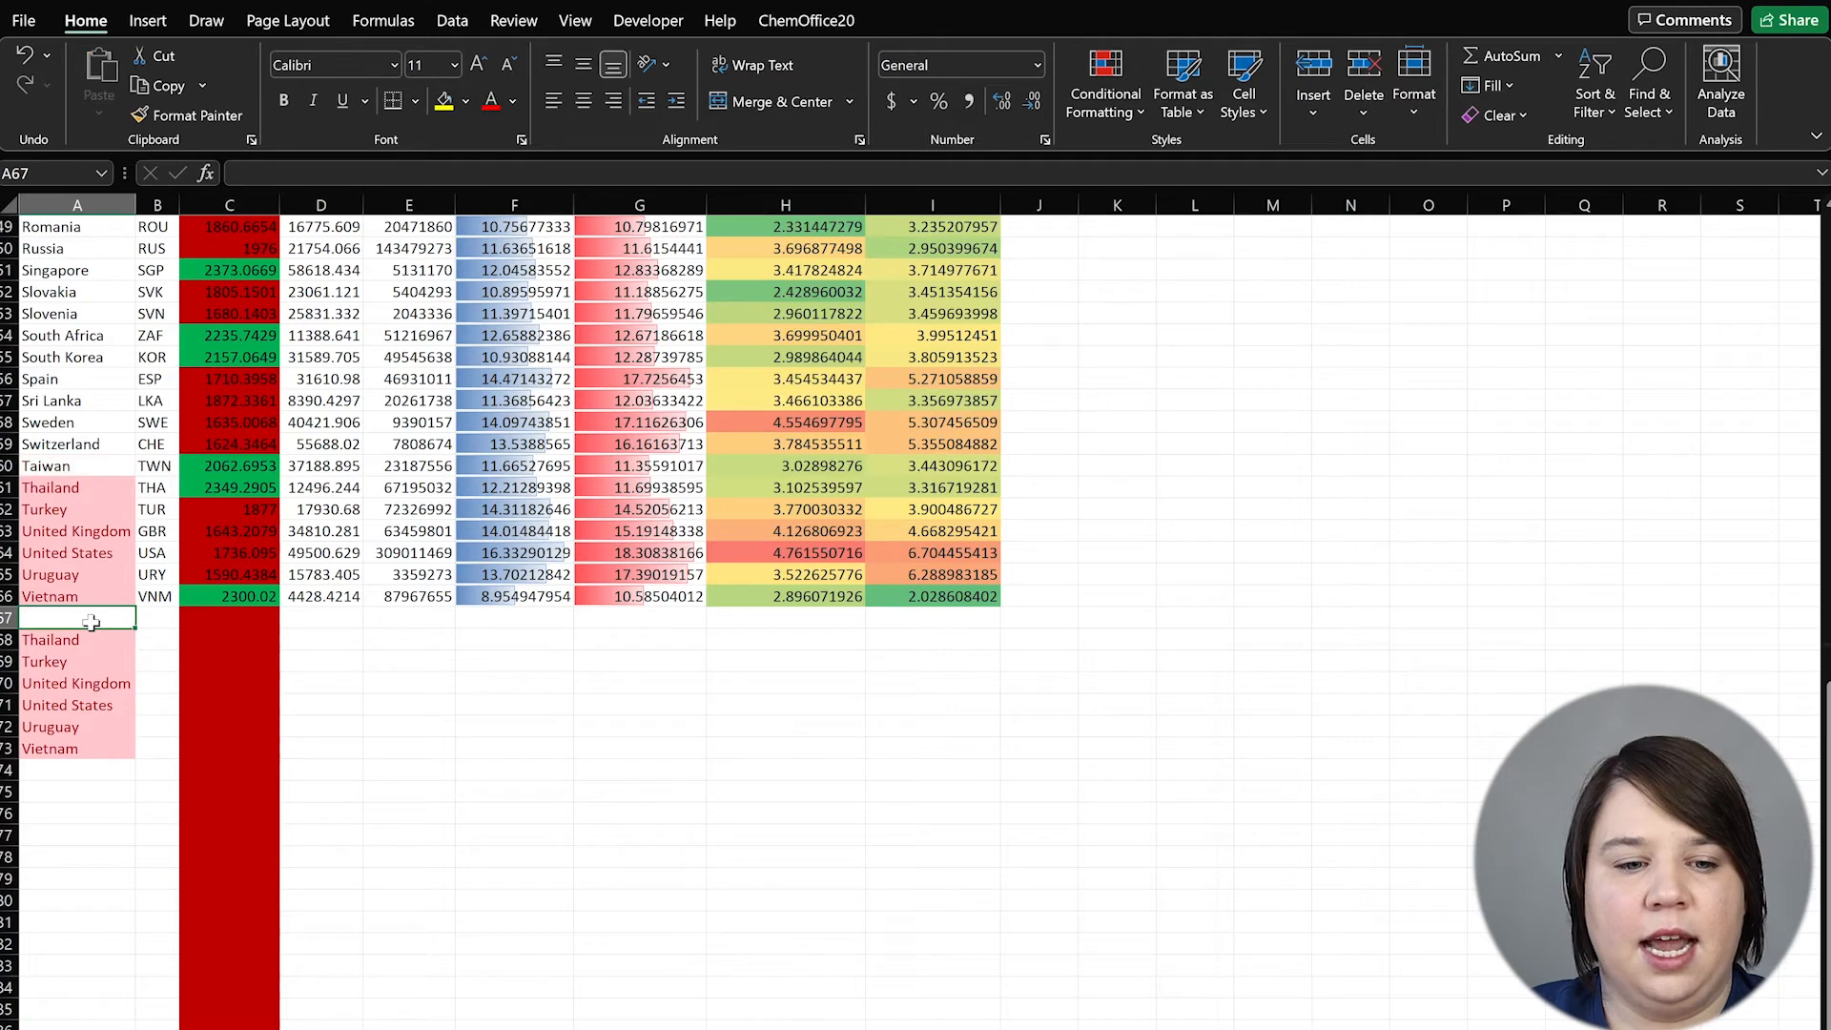
left_click_drag(48, 469, 112, 479)
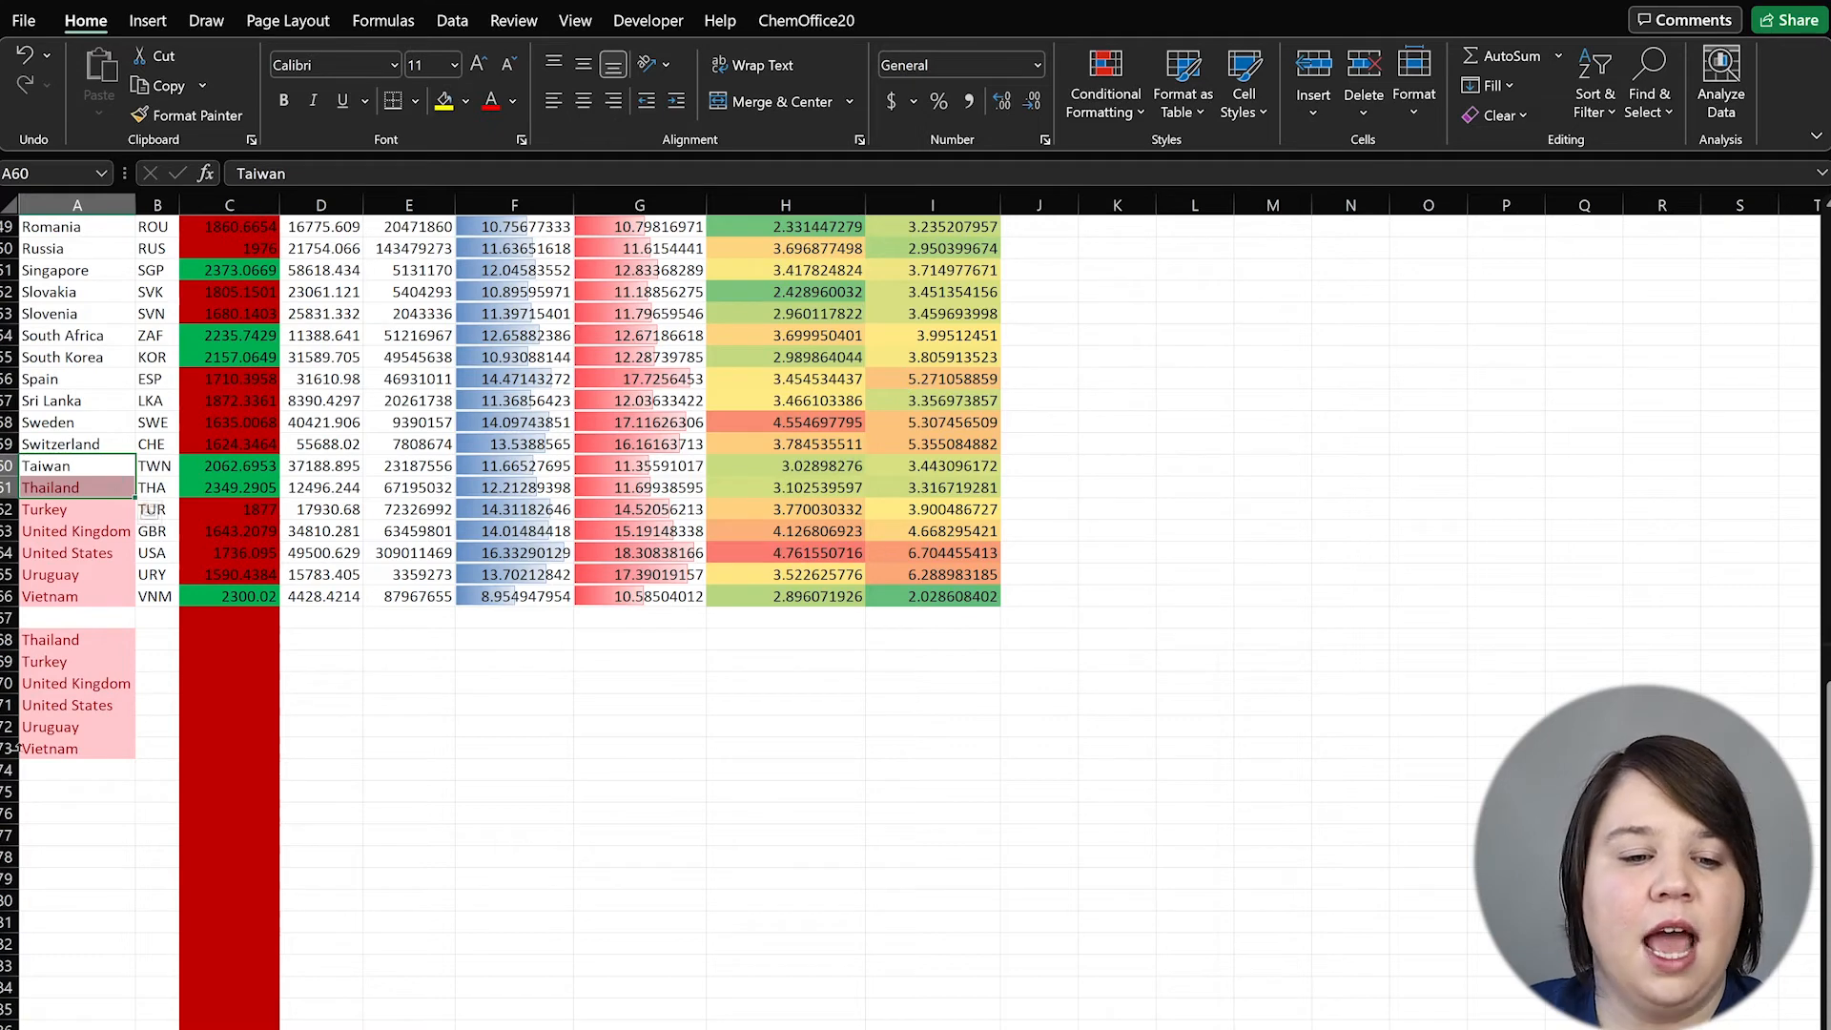
left_click_drag(76, 620, 77, 782)
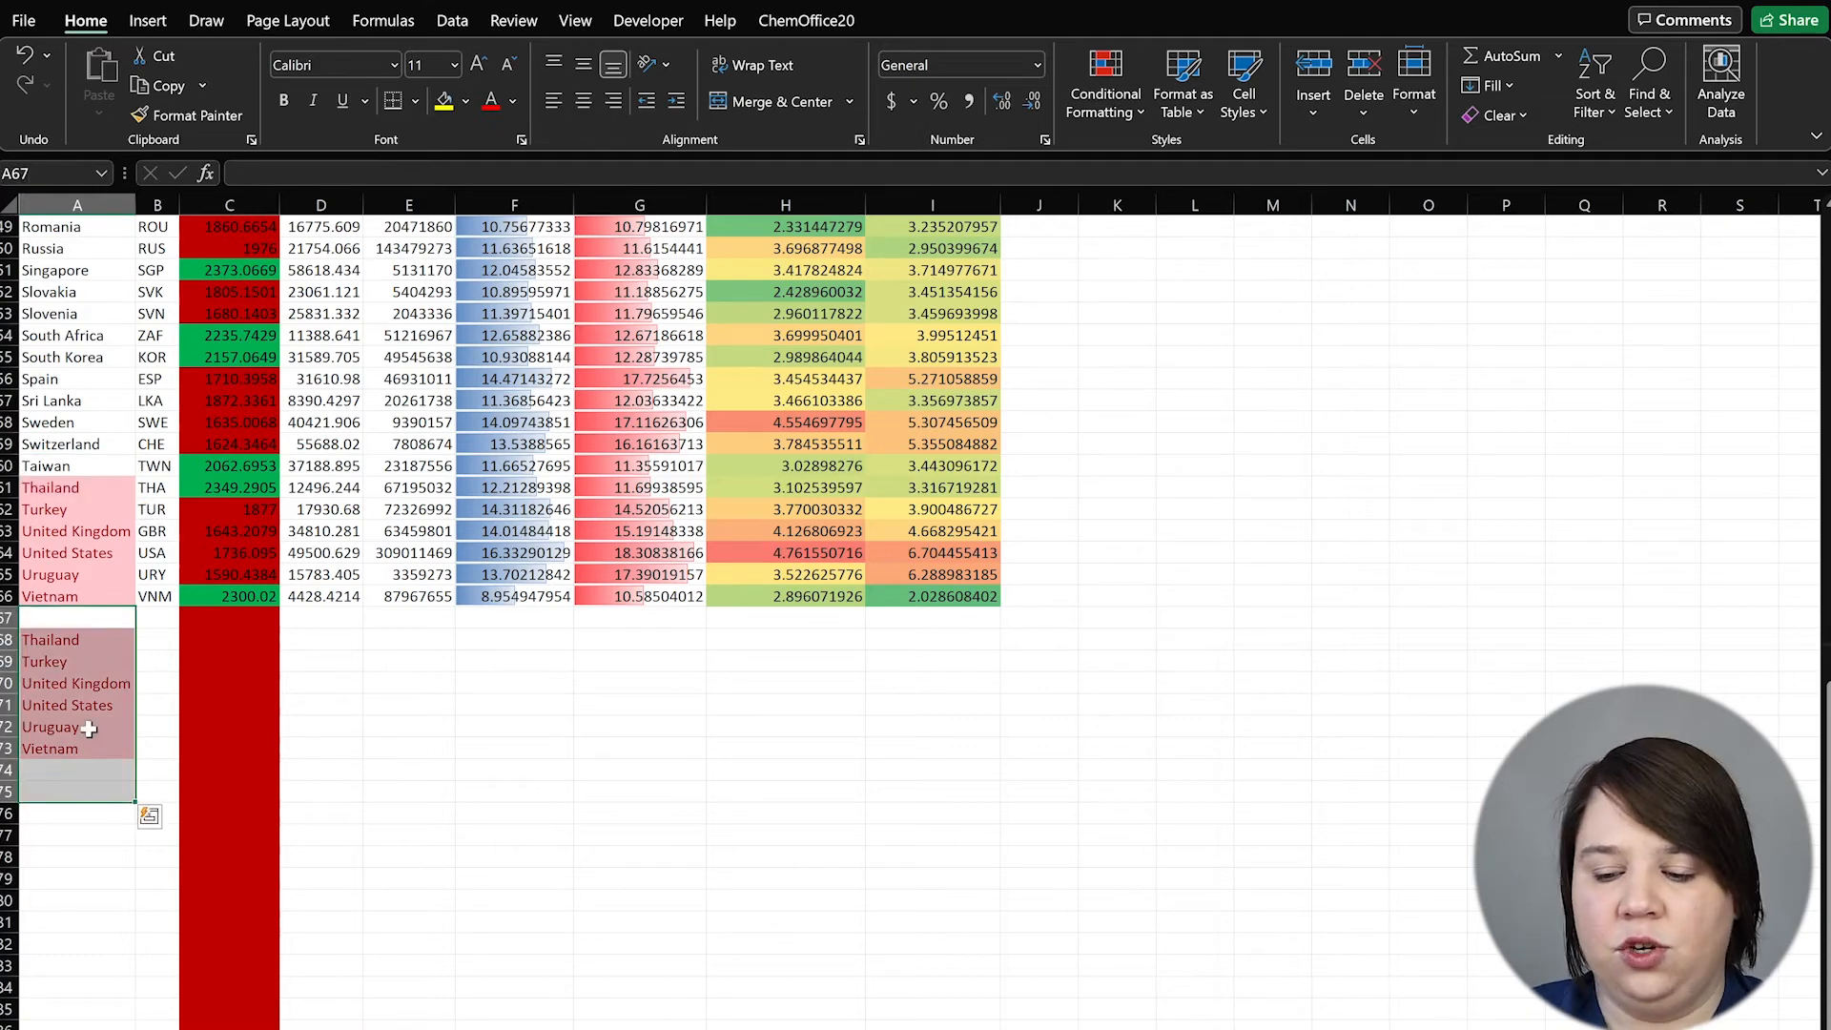
key("Delete")
left_click(839, 684)
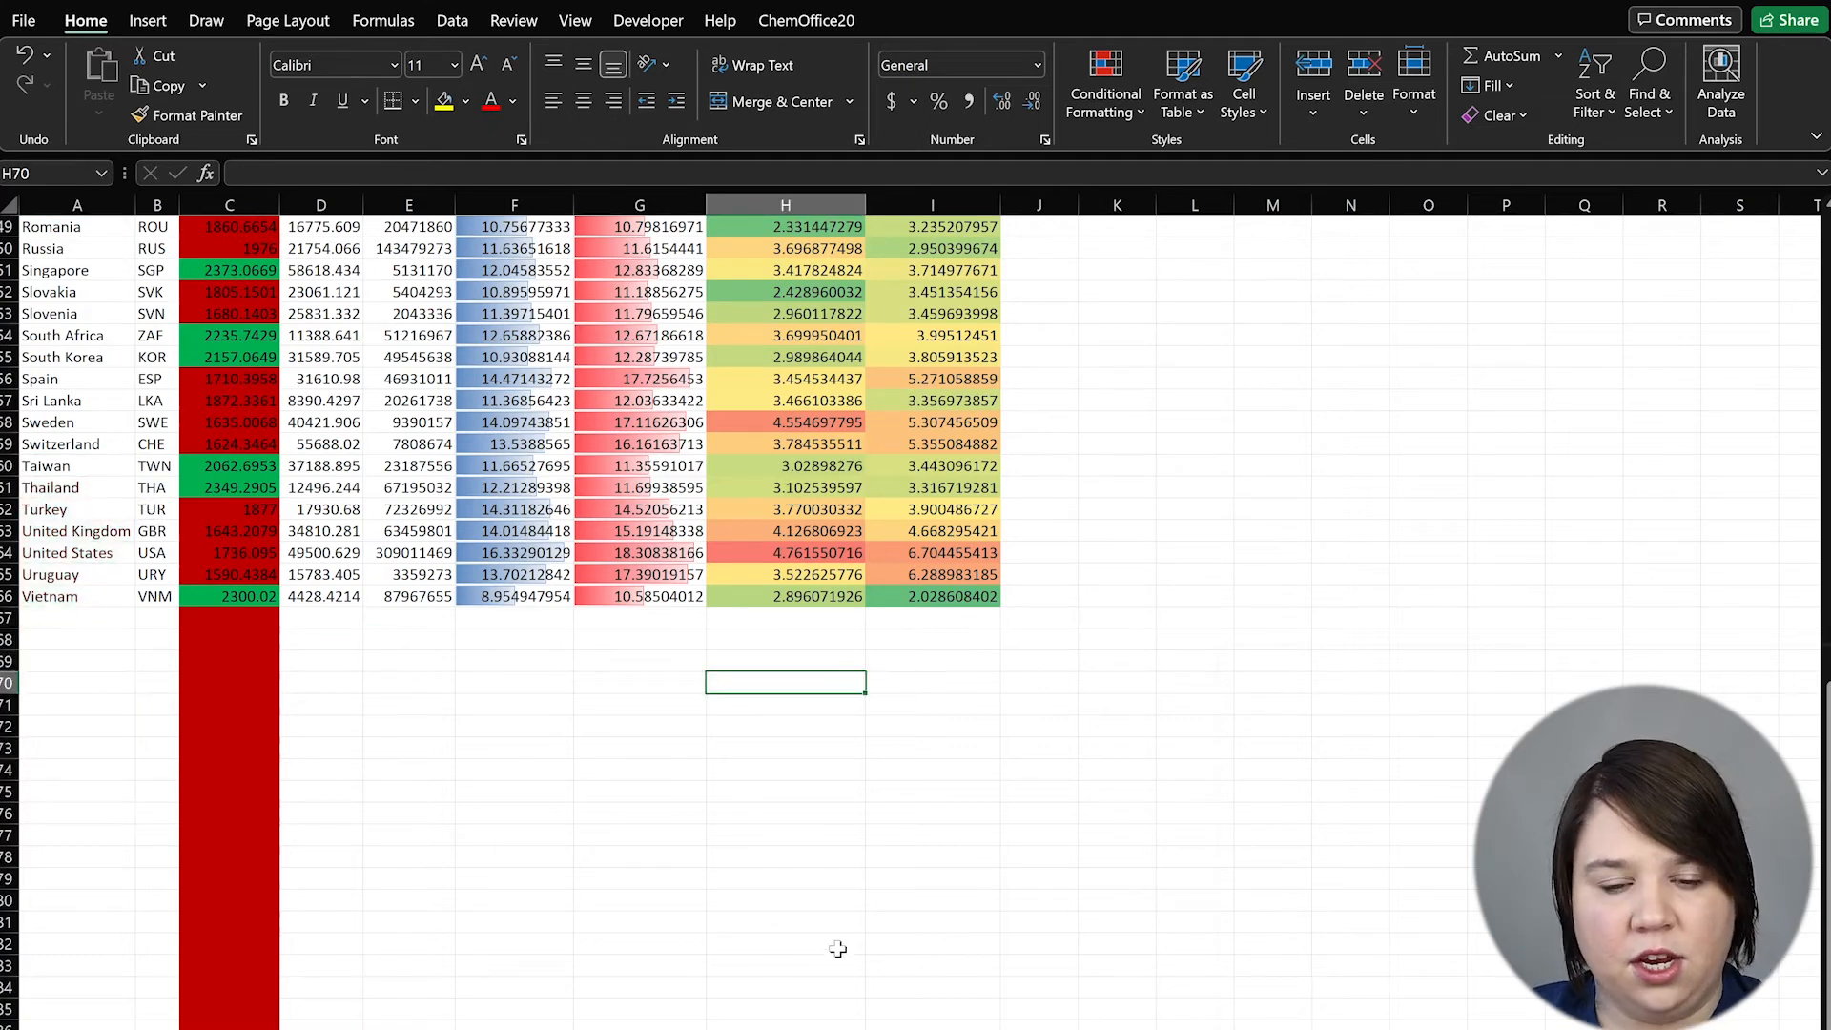
scroll(815, 726, "up", 14)
scroll(697, 737, "up", 2)
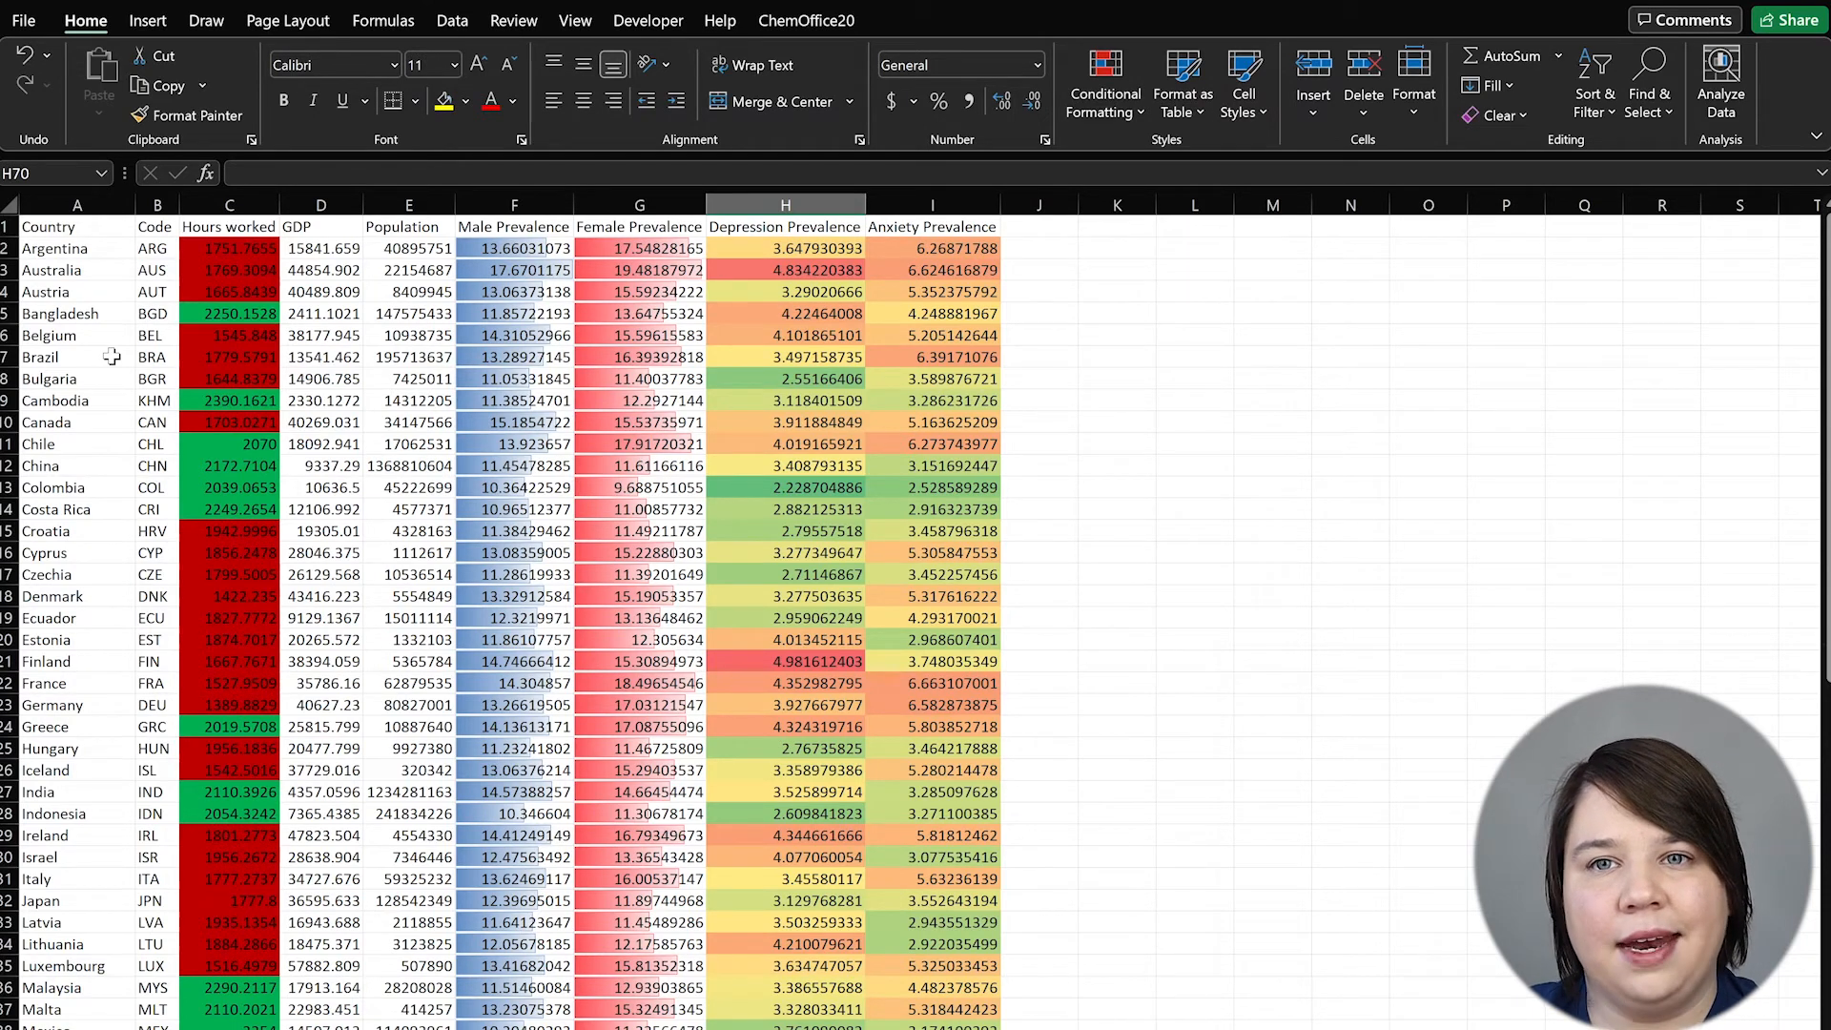
left_click(156, 197)
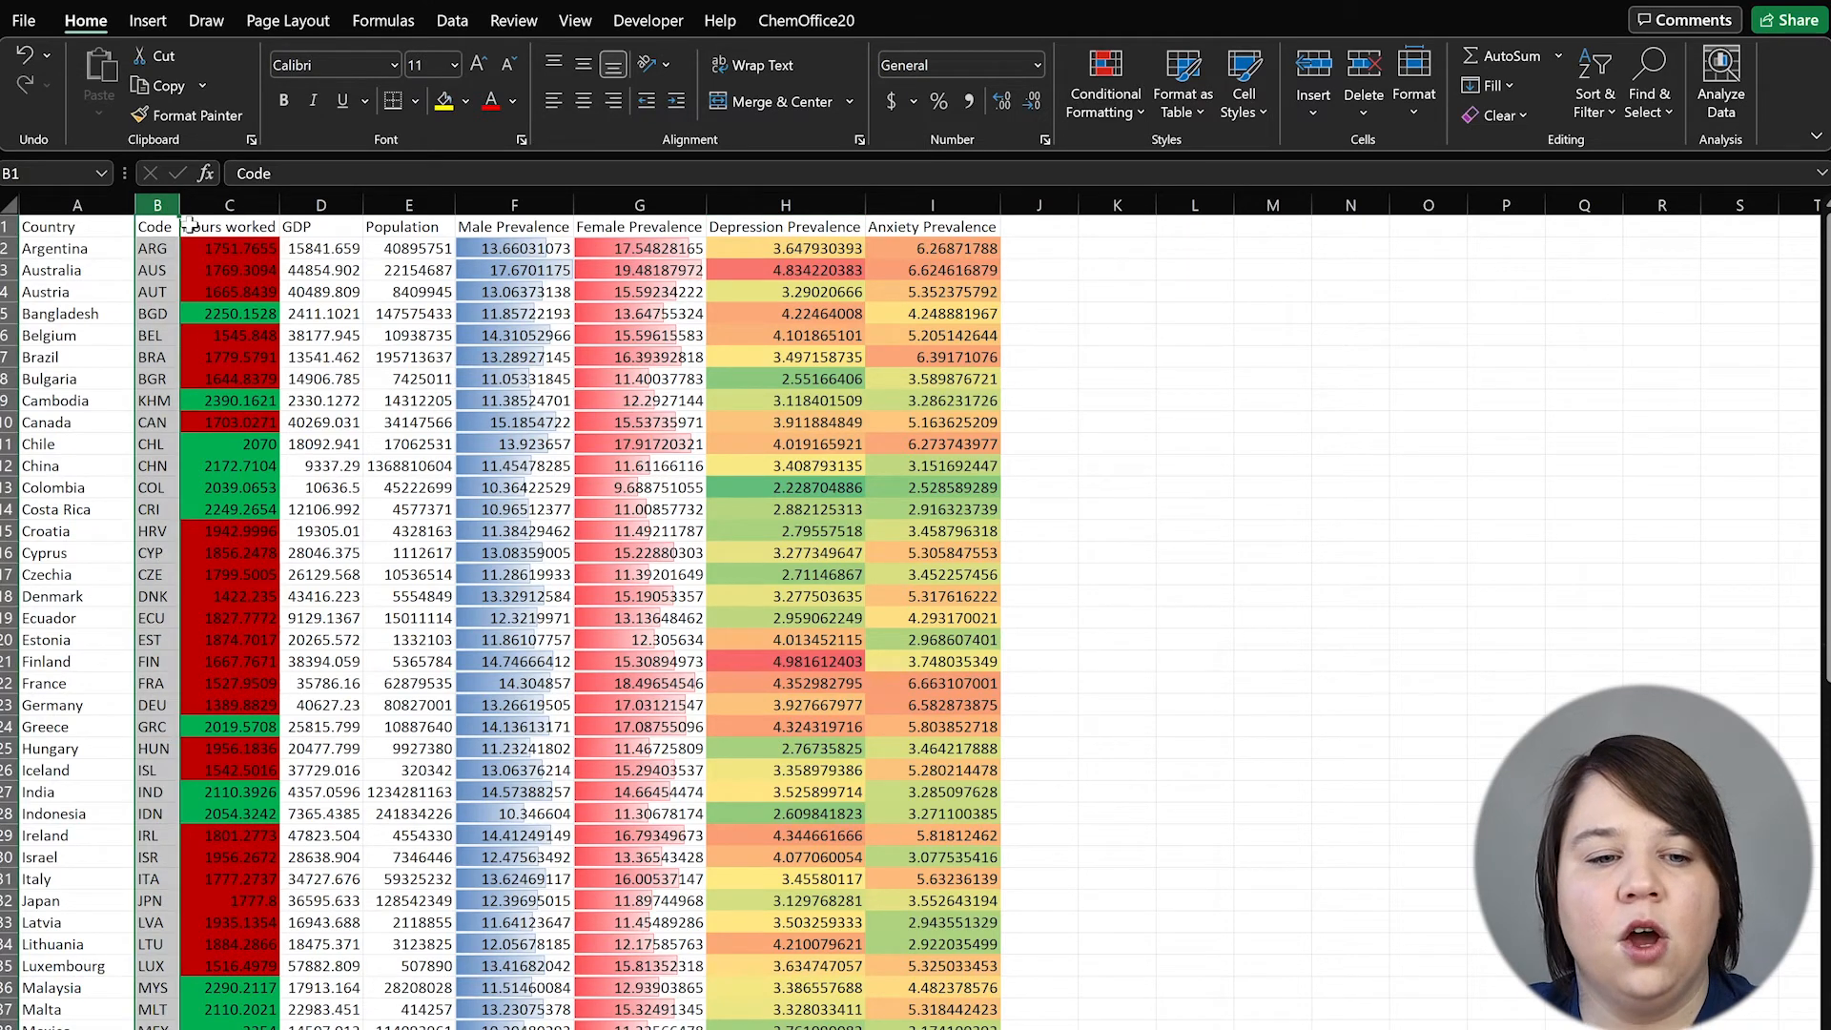
left_click(112, 249)
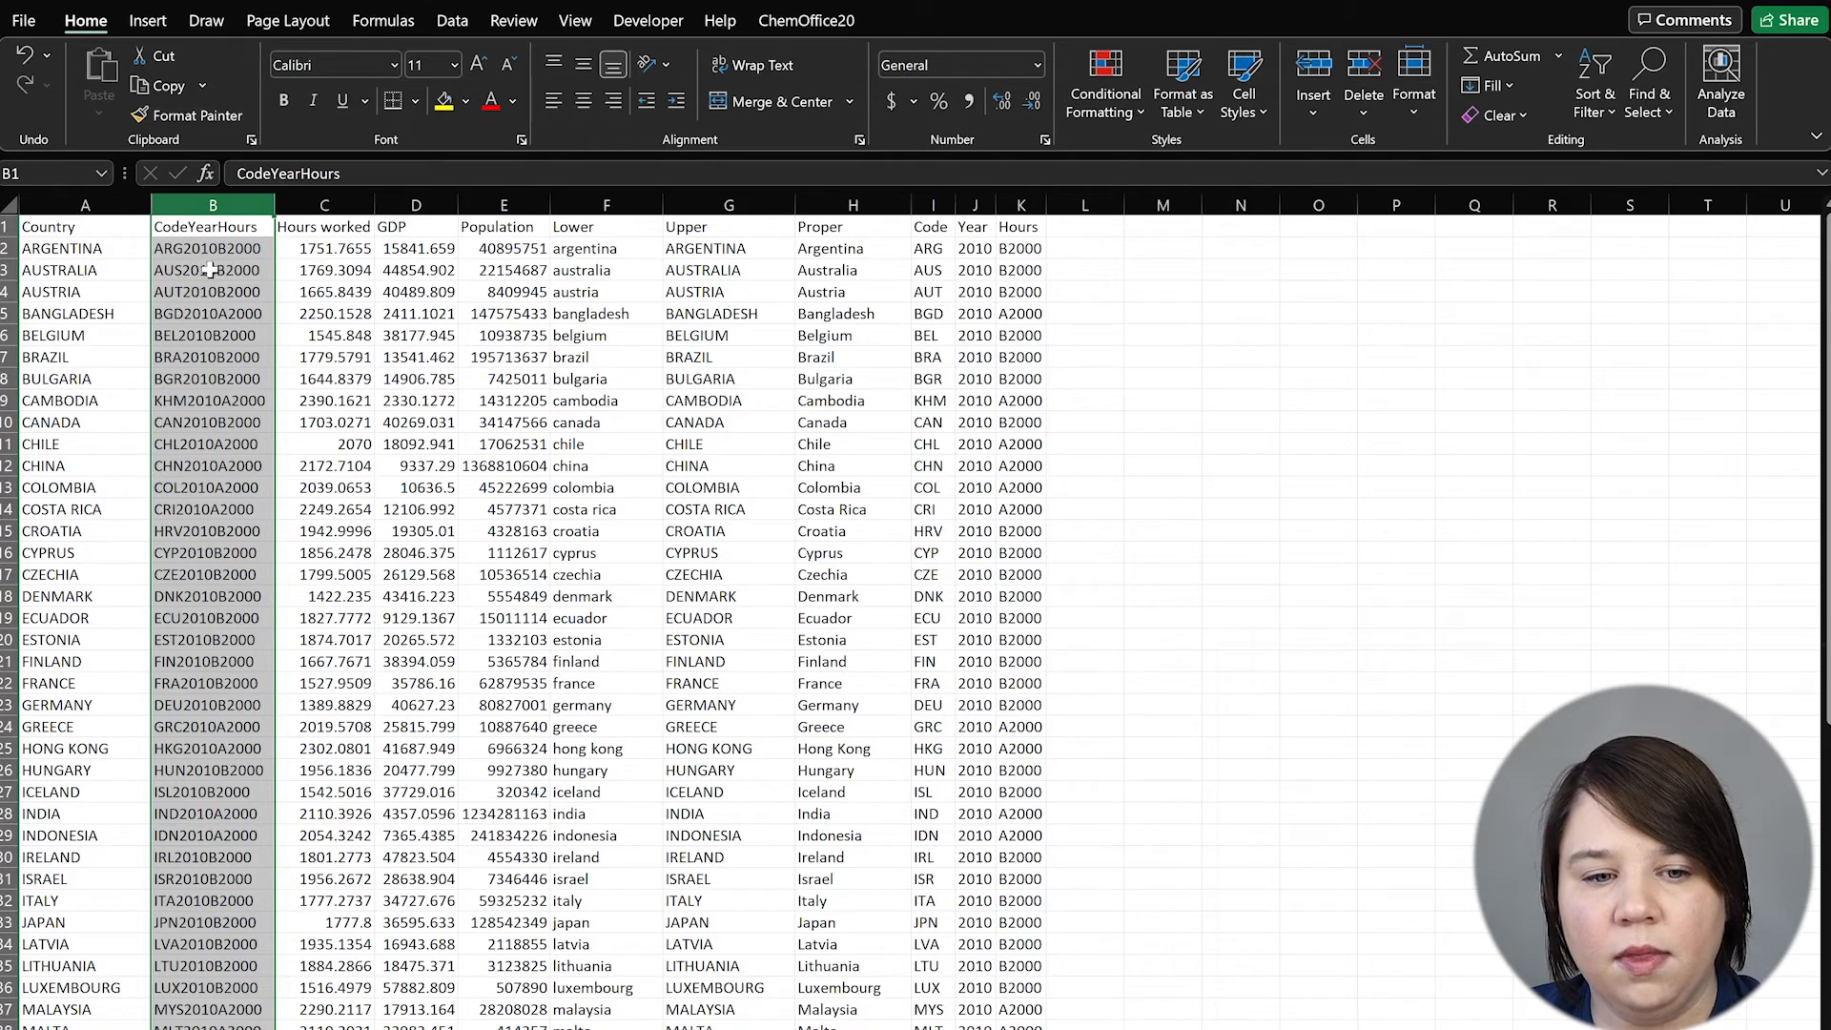
Highlight duplicate values across the whole Year column with the default red highlighting
left_click_drag(930, 248, 1009, 246)
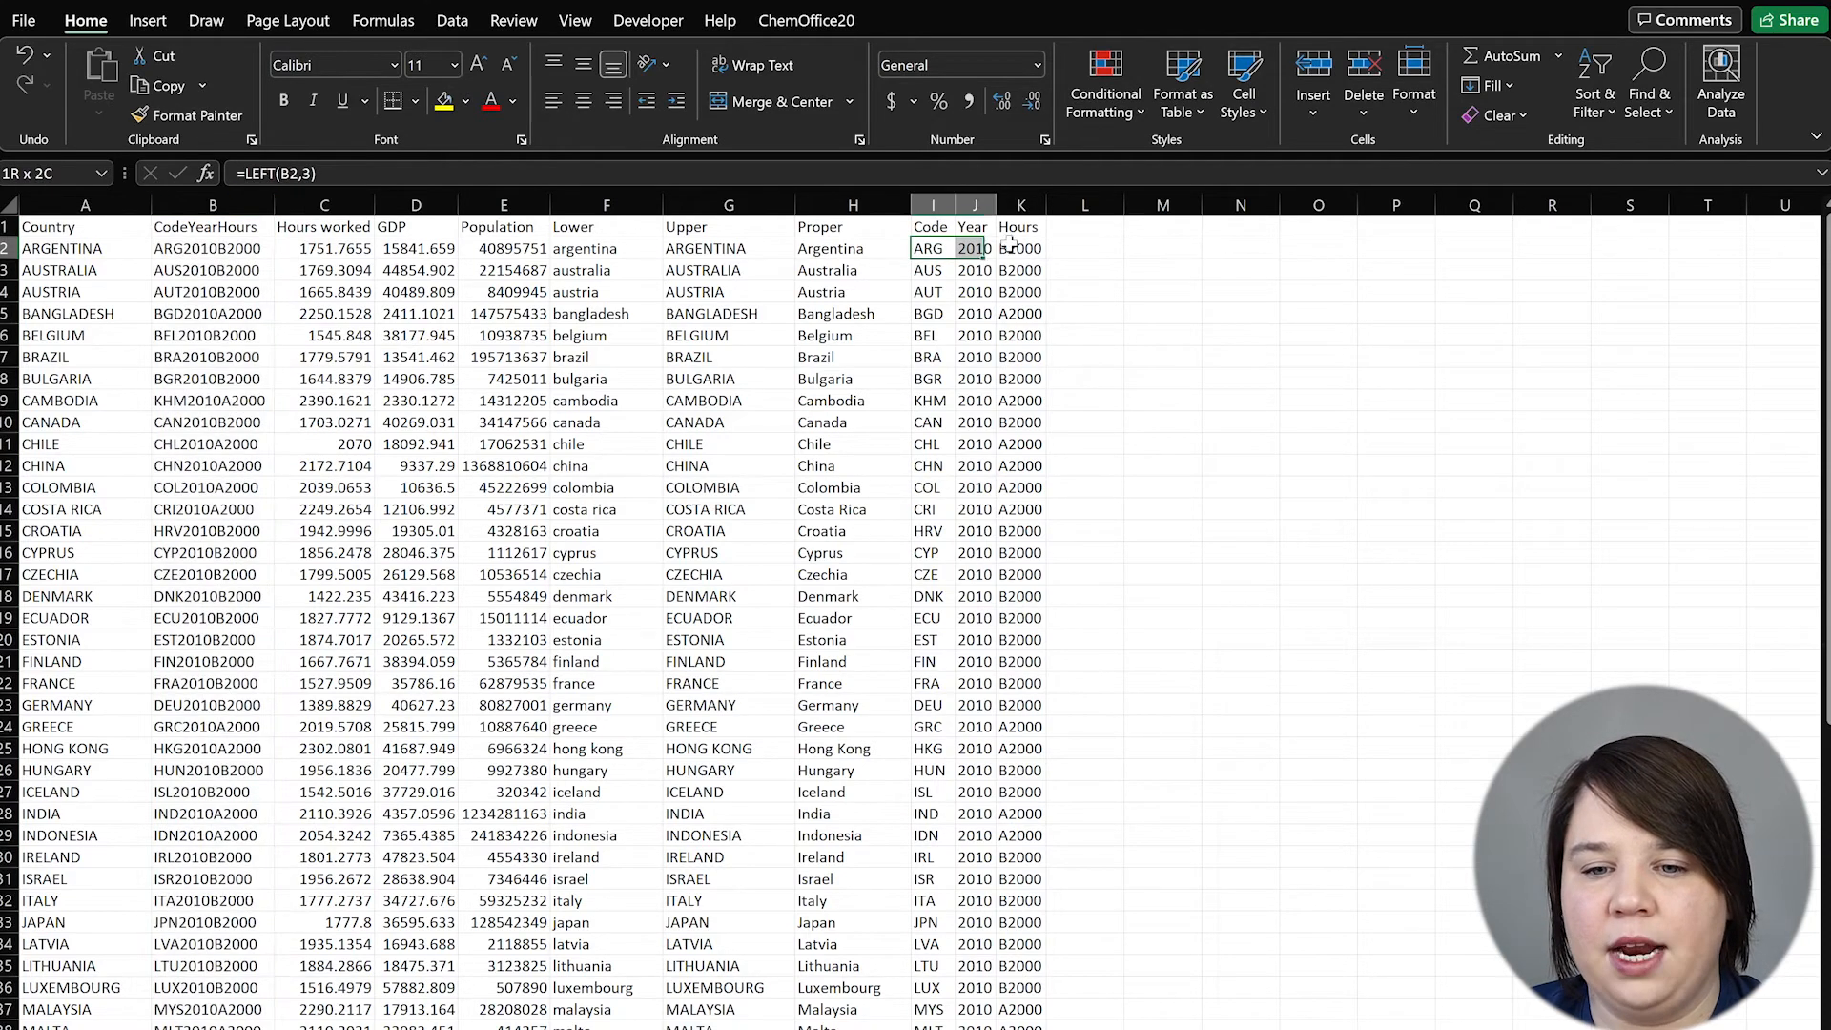
left_click(1283, 310)
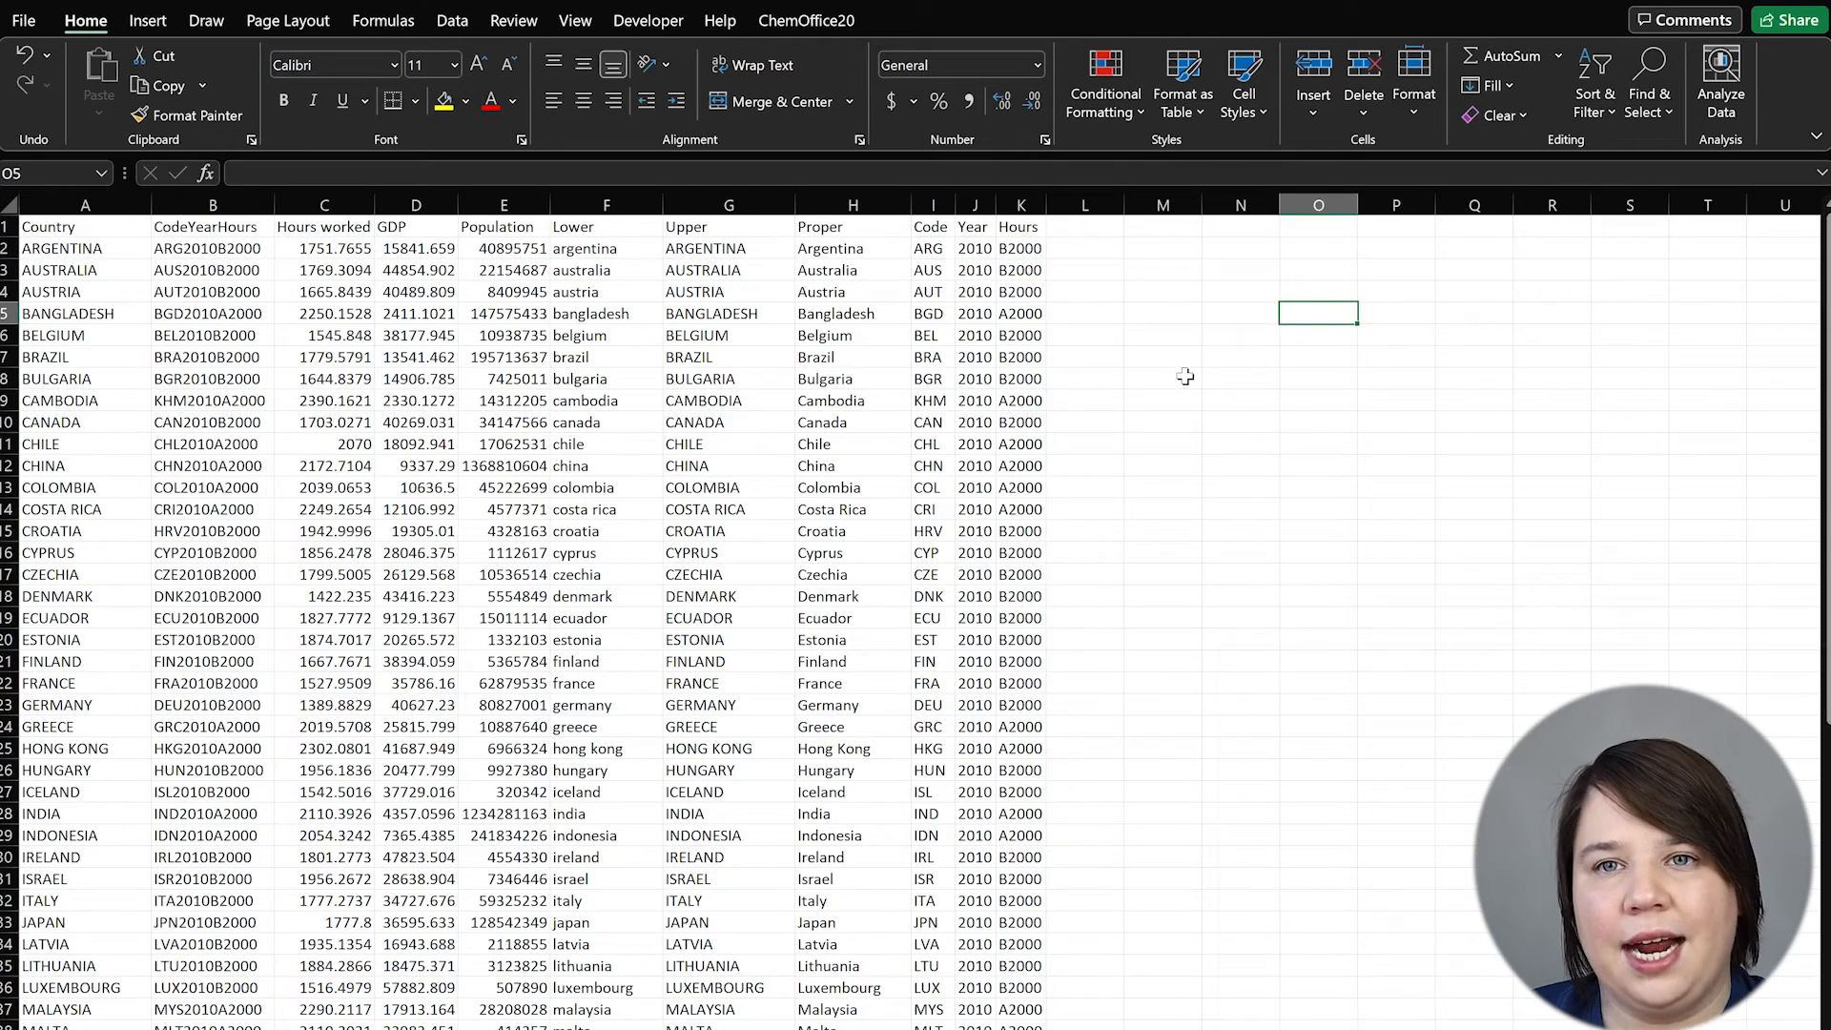
left_click(976, 199)
left_click(1134, 112)
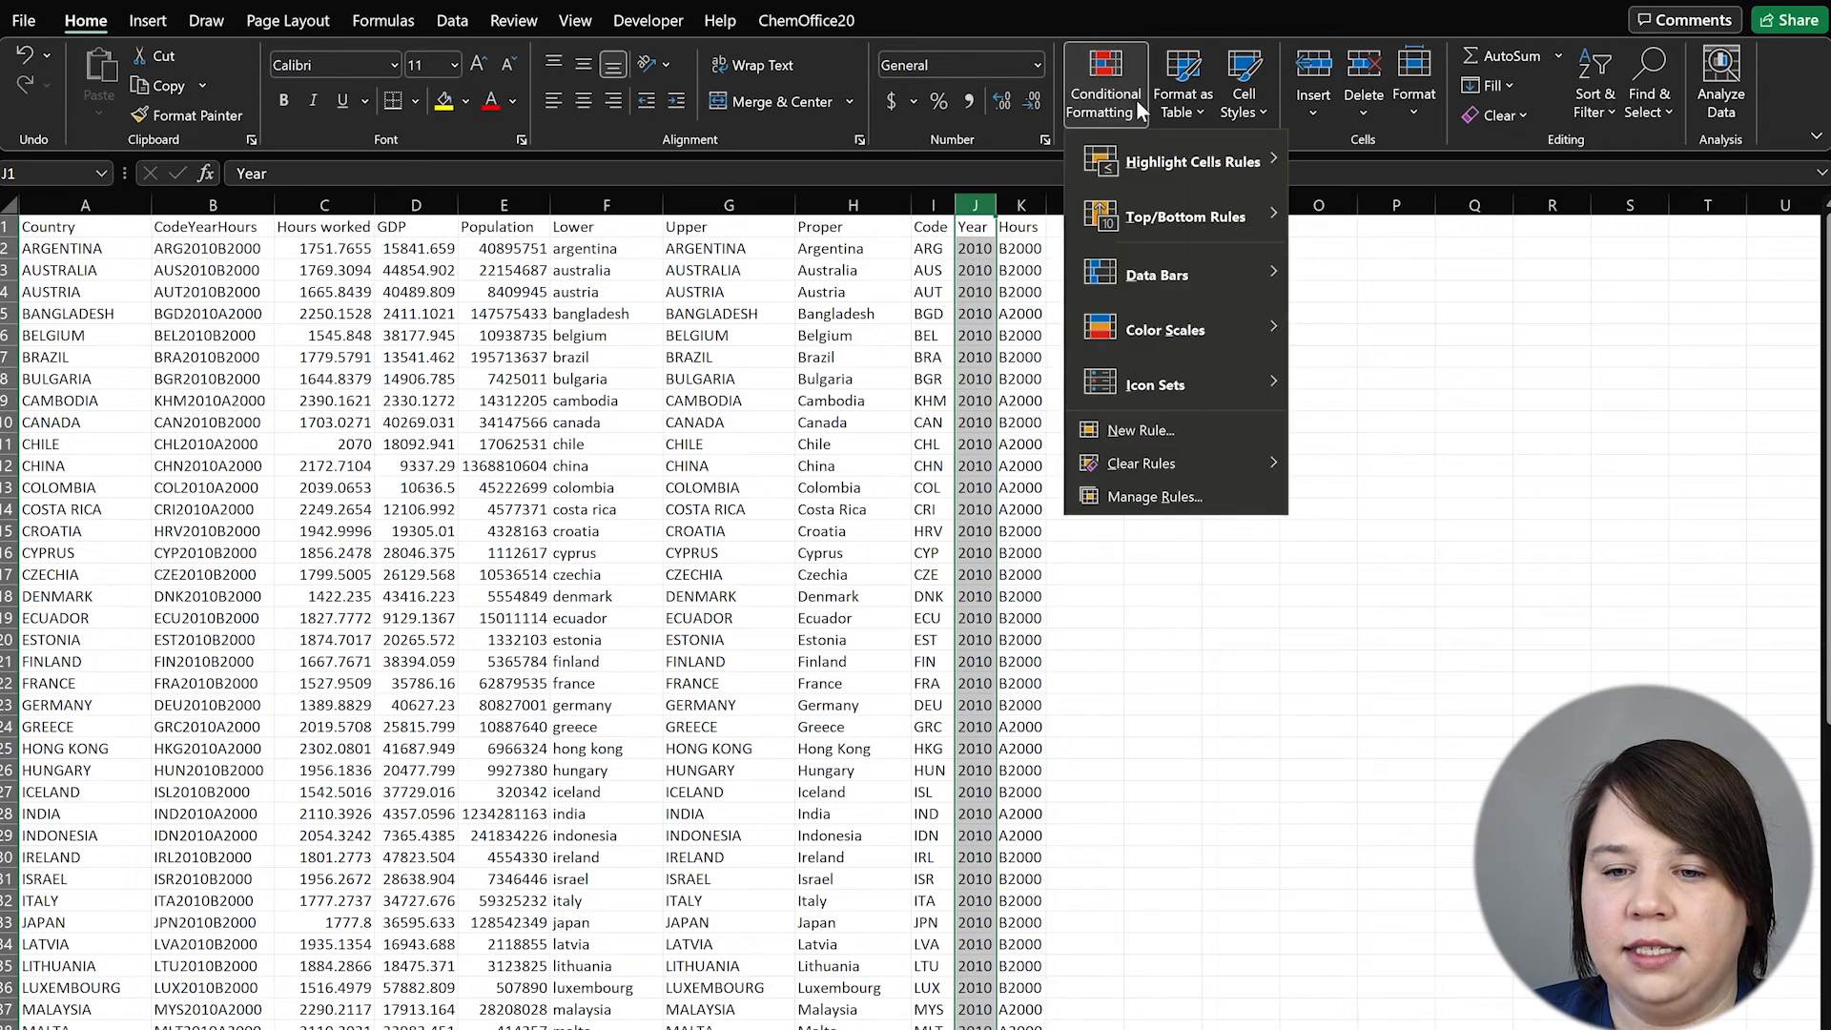
mouse_move(1148, 164)
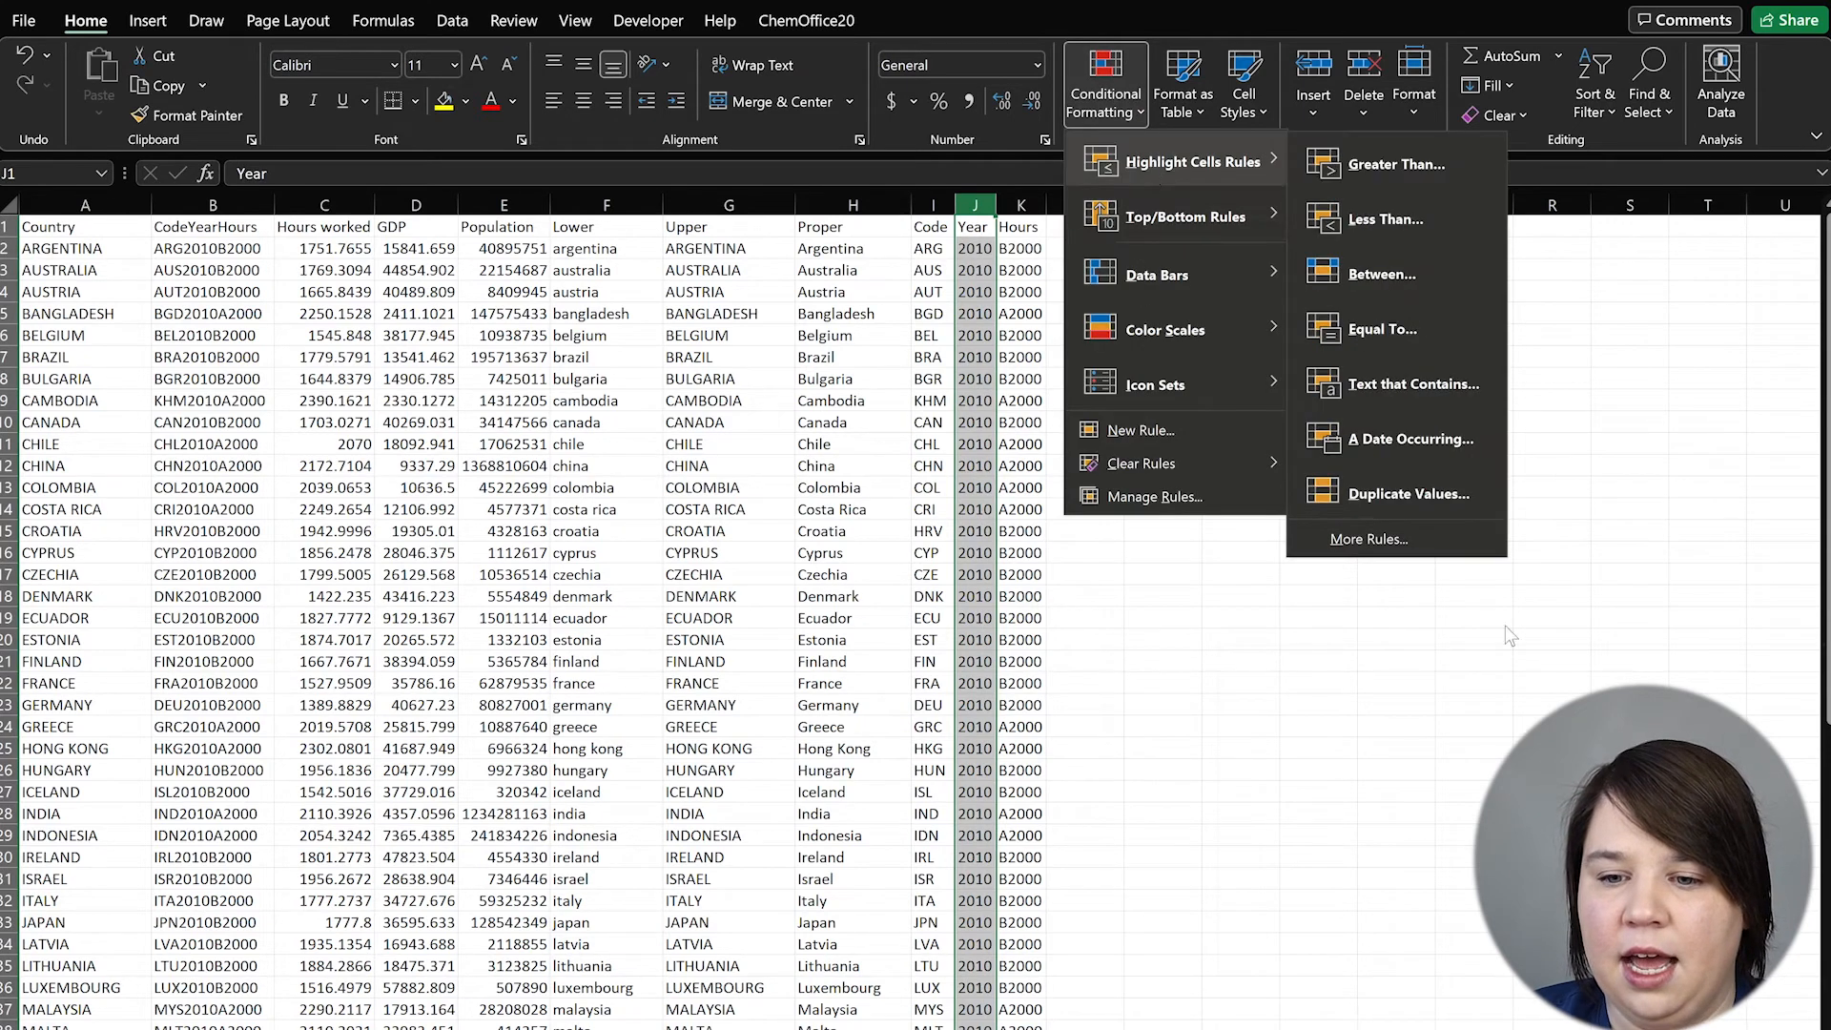
left_click(1424, 494)
left_click(1268, 566)
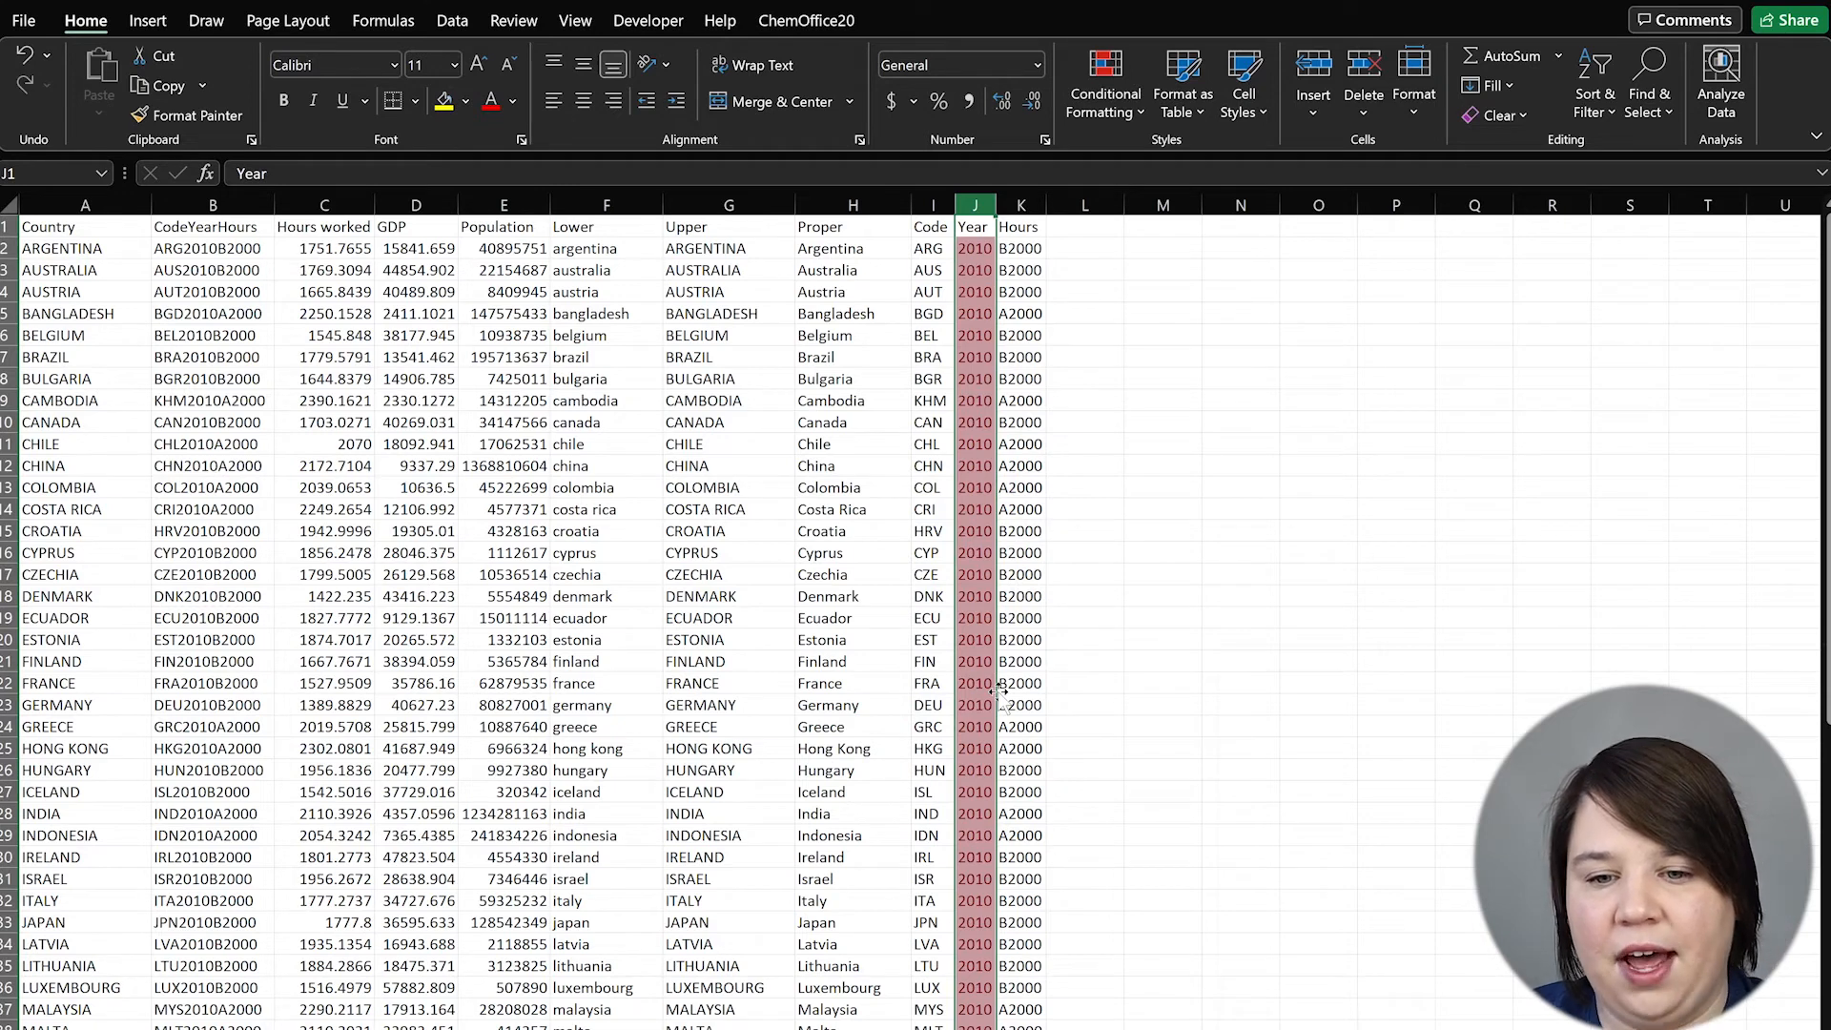
Examine the country codes in the Code column alongside the highlighted years for repeated entries
left_click_drag(923, 229, 938, 818)
left_click(940, 684)
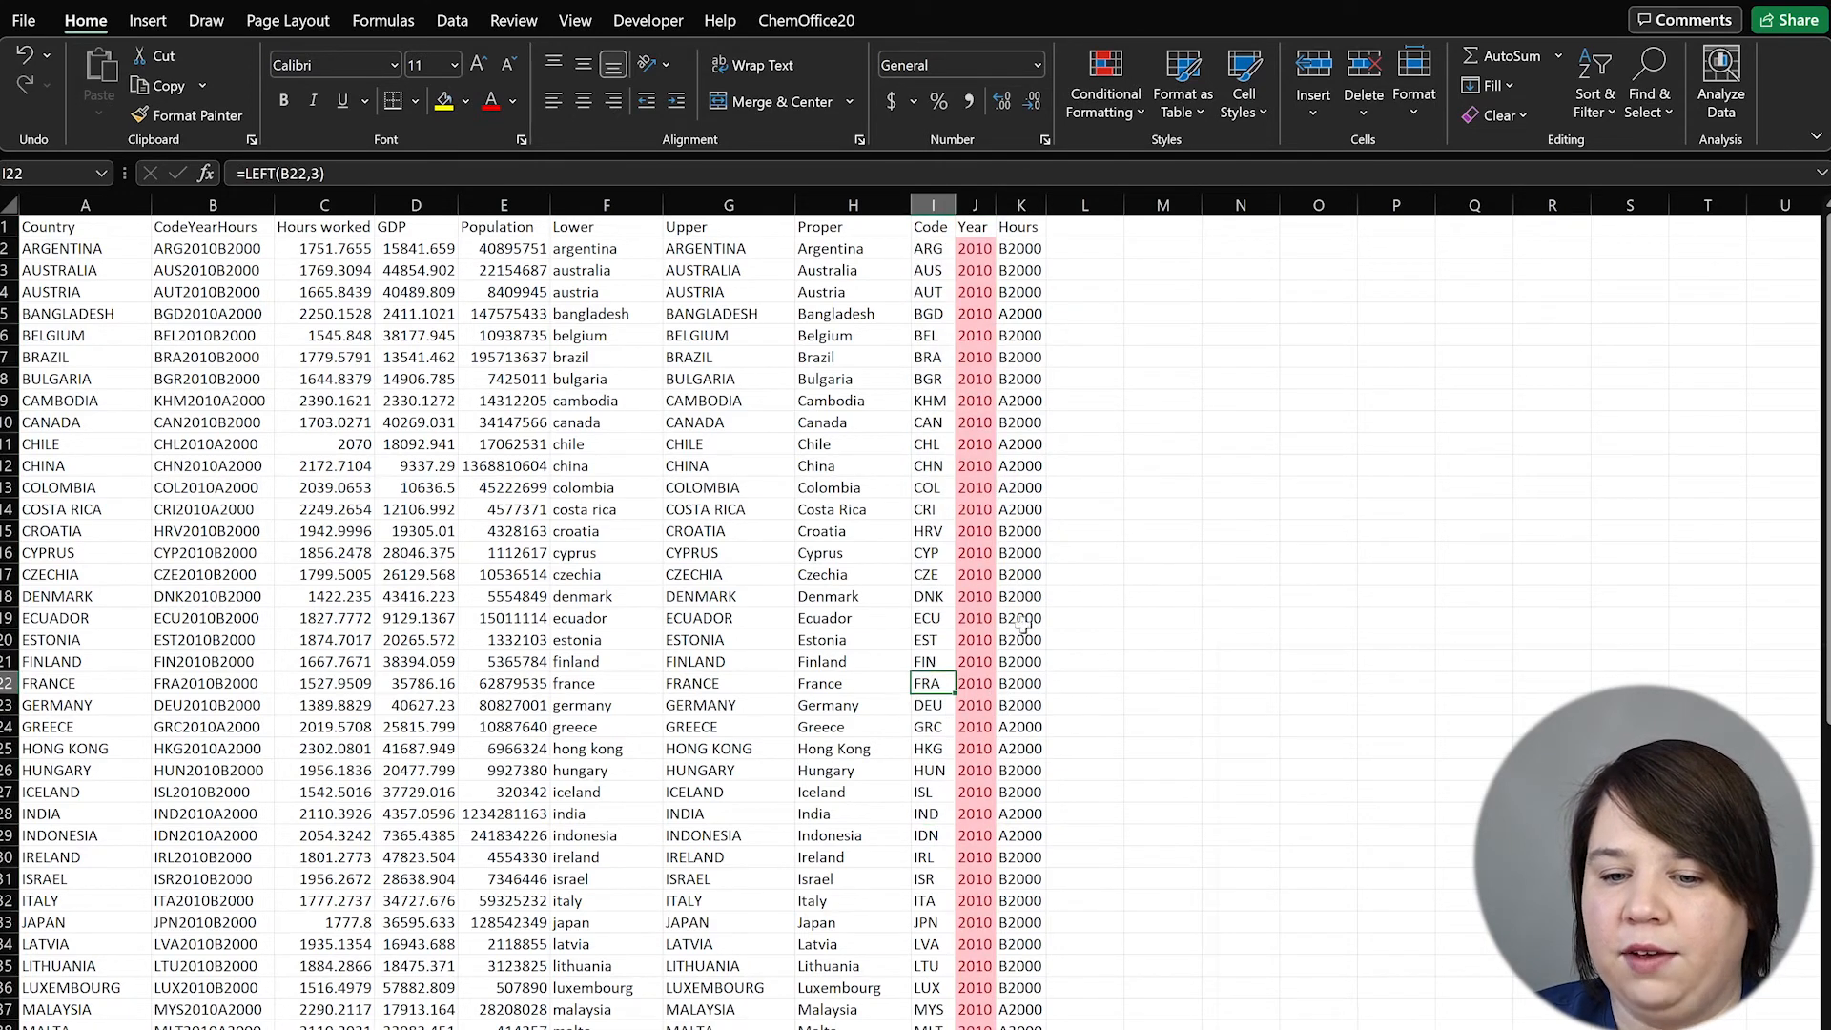
left_click_drag(930, 639, 932, 662)
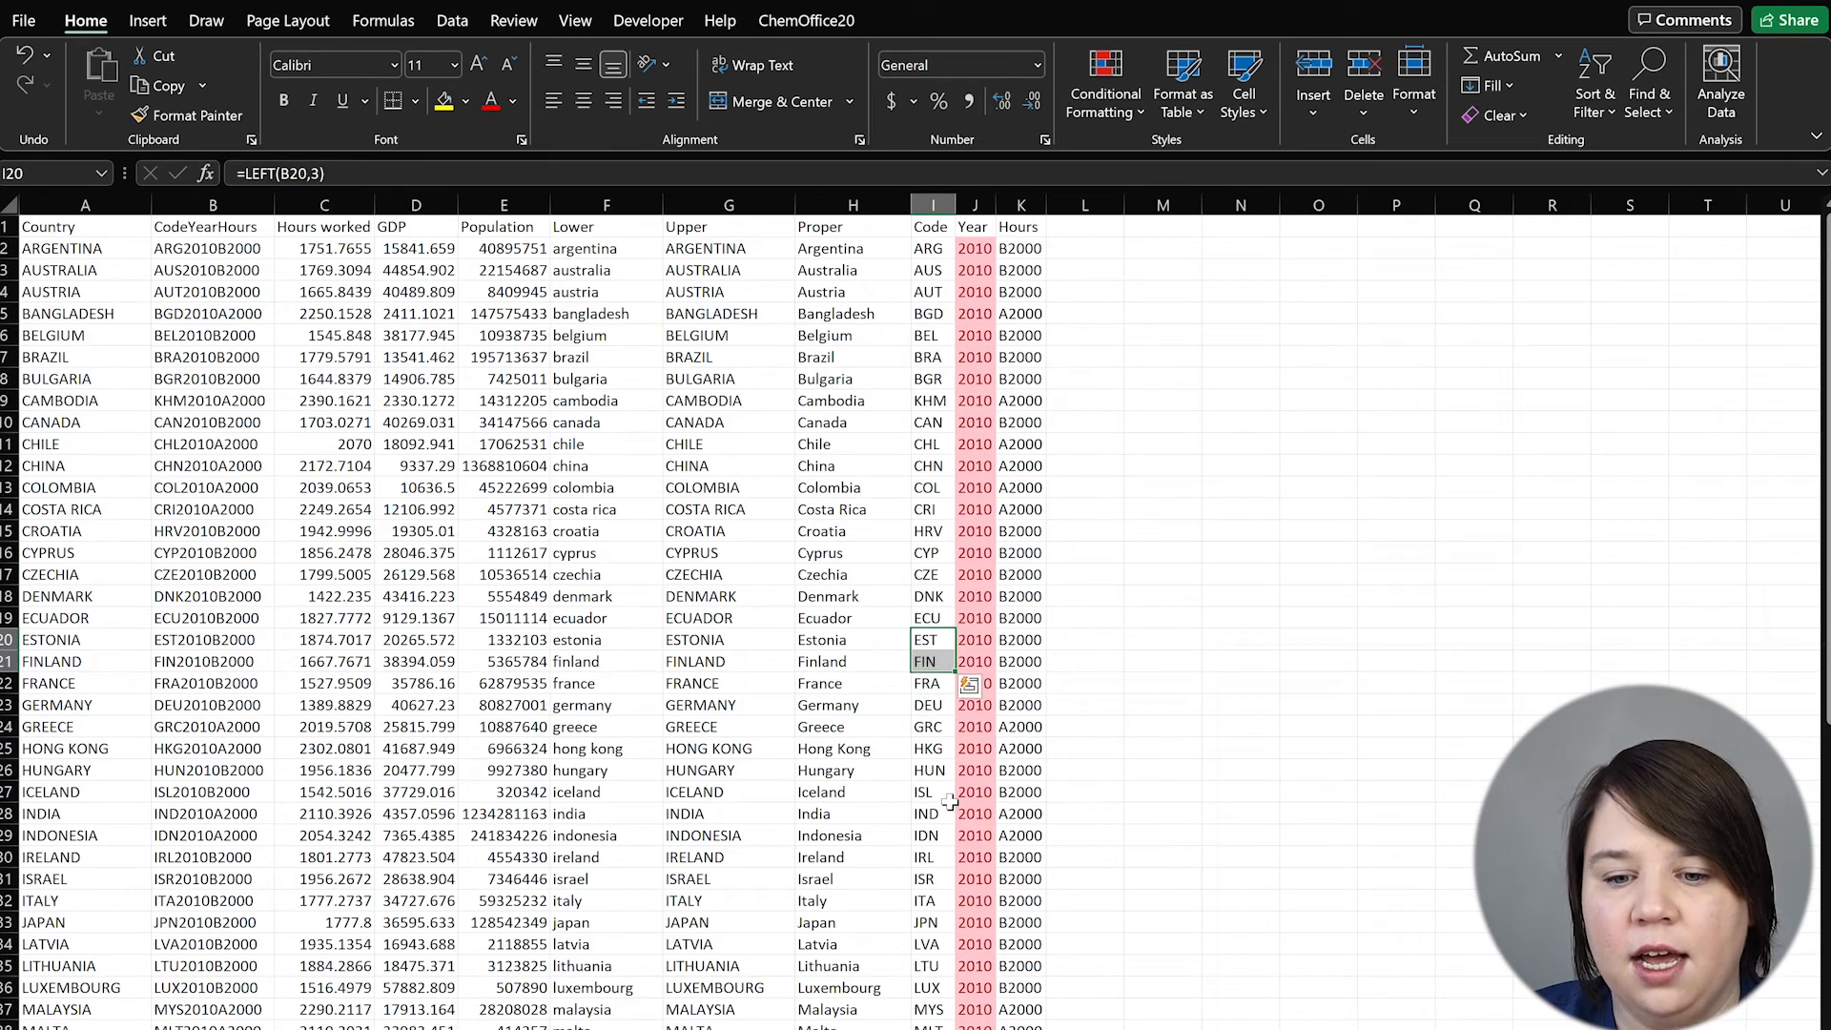
left_click(947, 797)
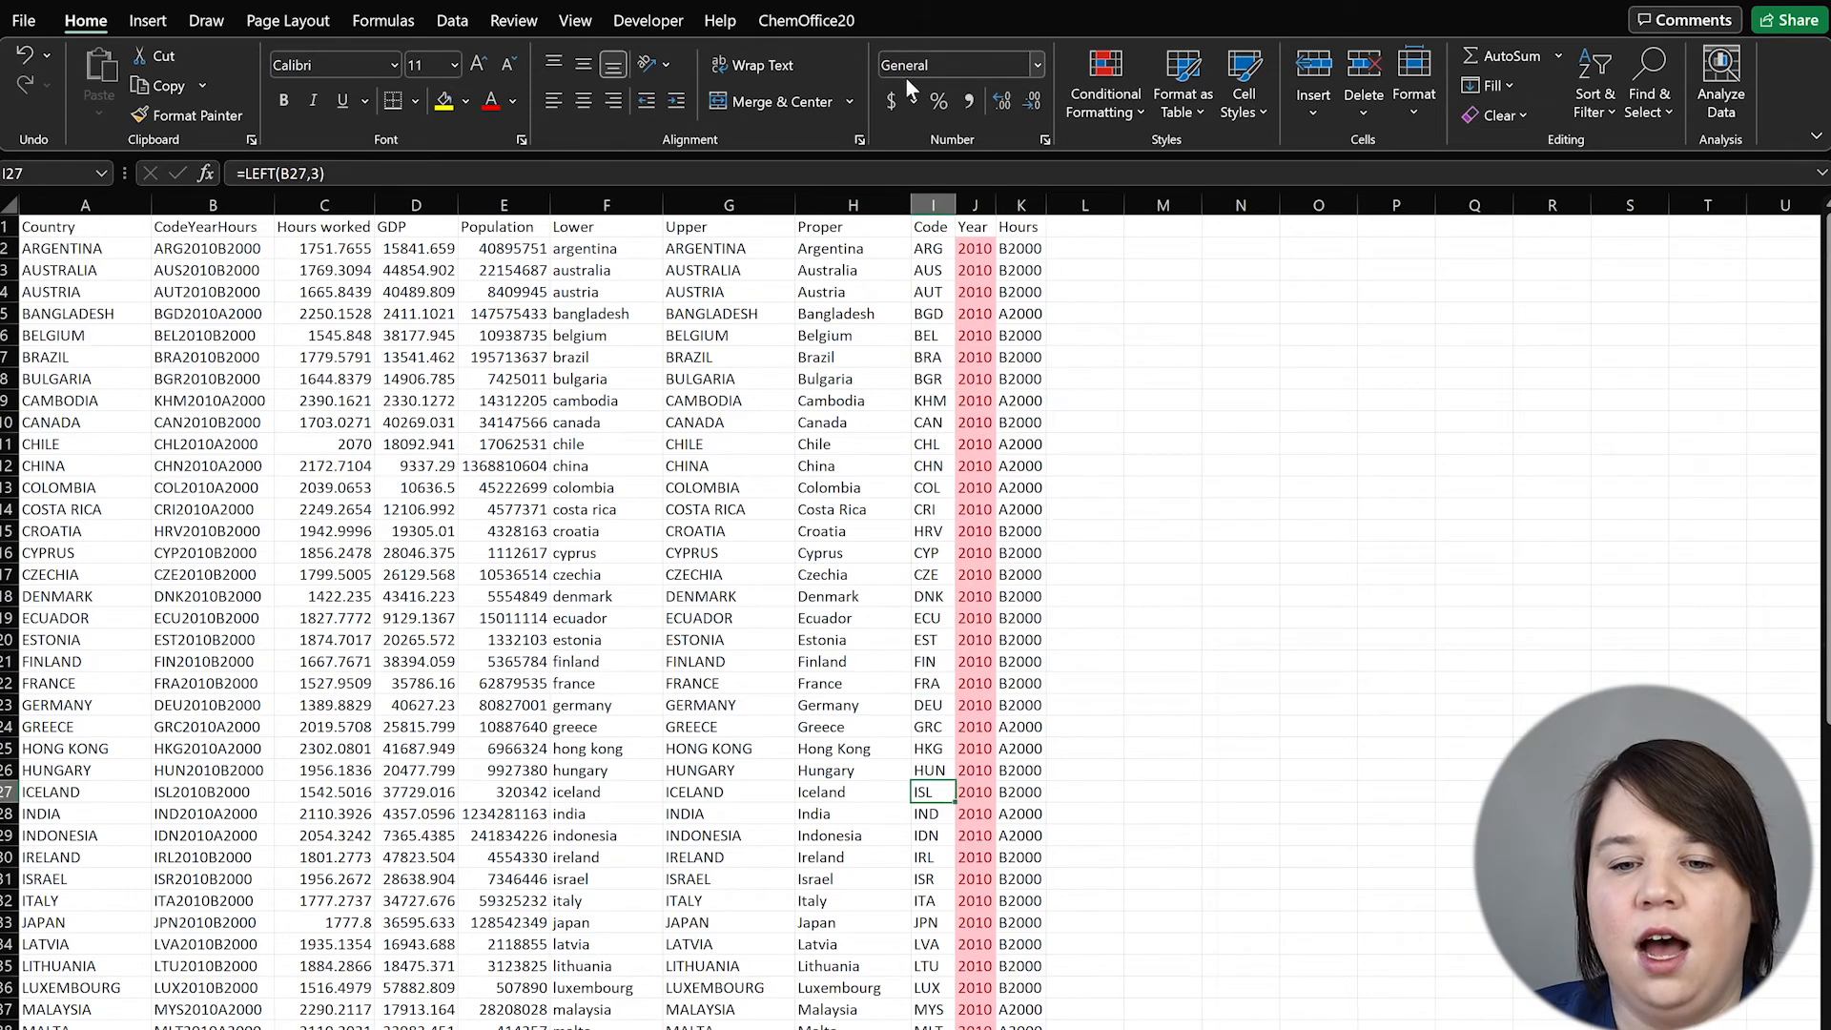
Clear the conditional formatting rules from the Year column only
left_click(976, 206)
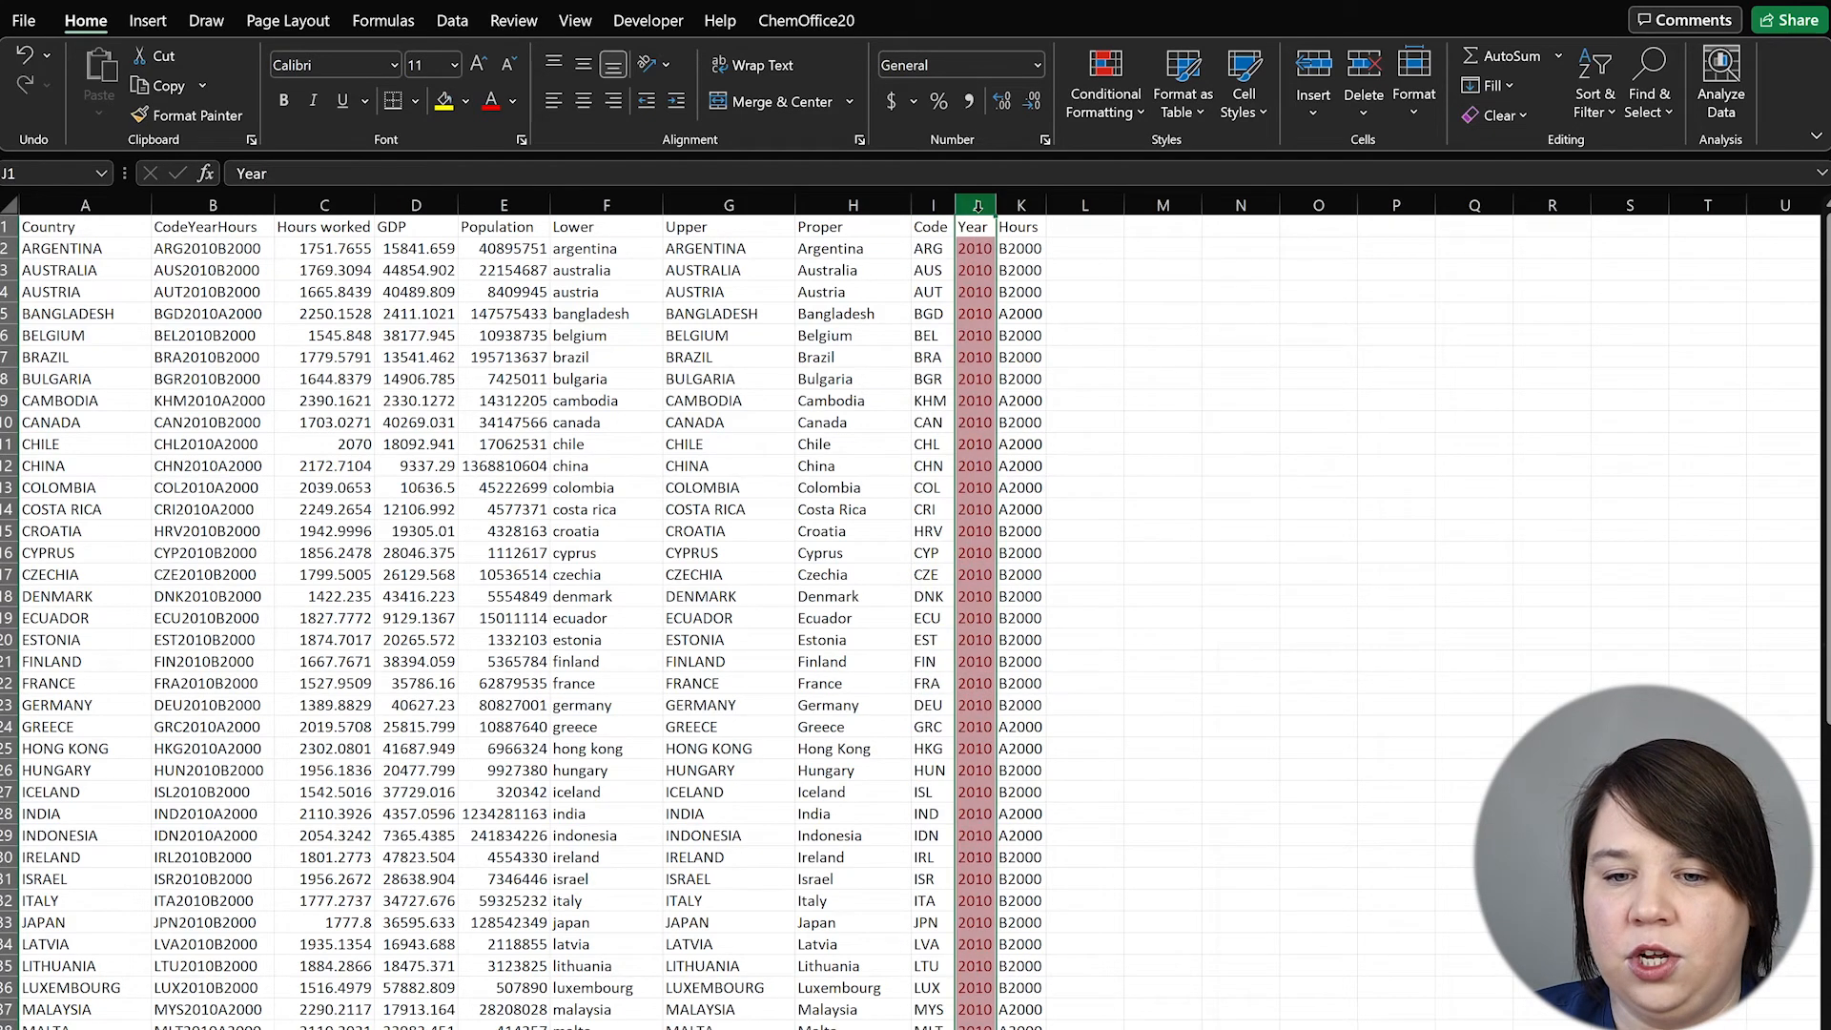
left_click(1133, 111)
mouse_move(1157, 463)
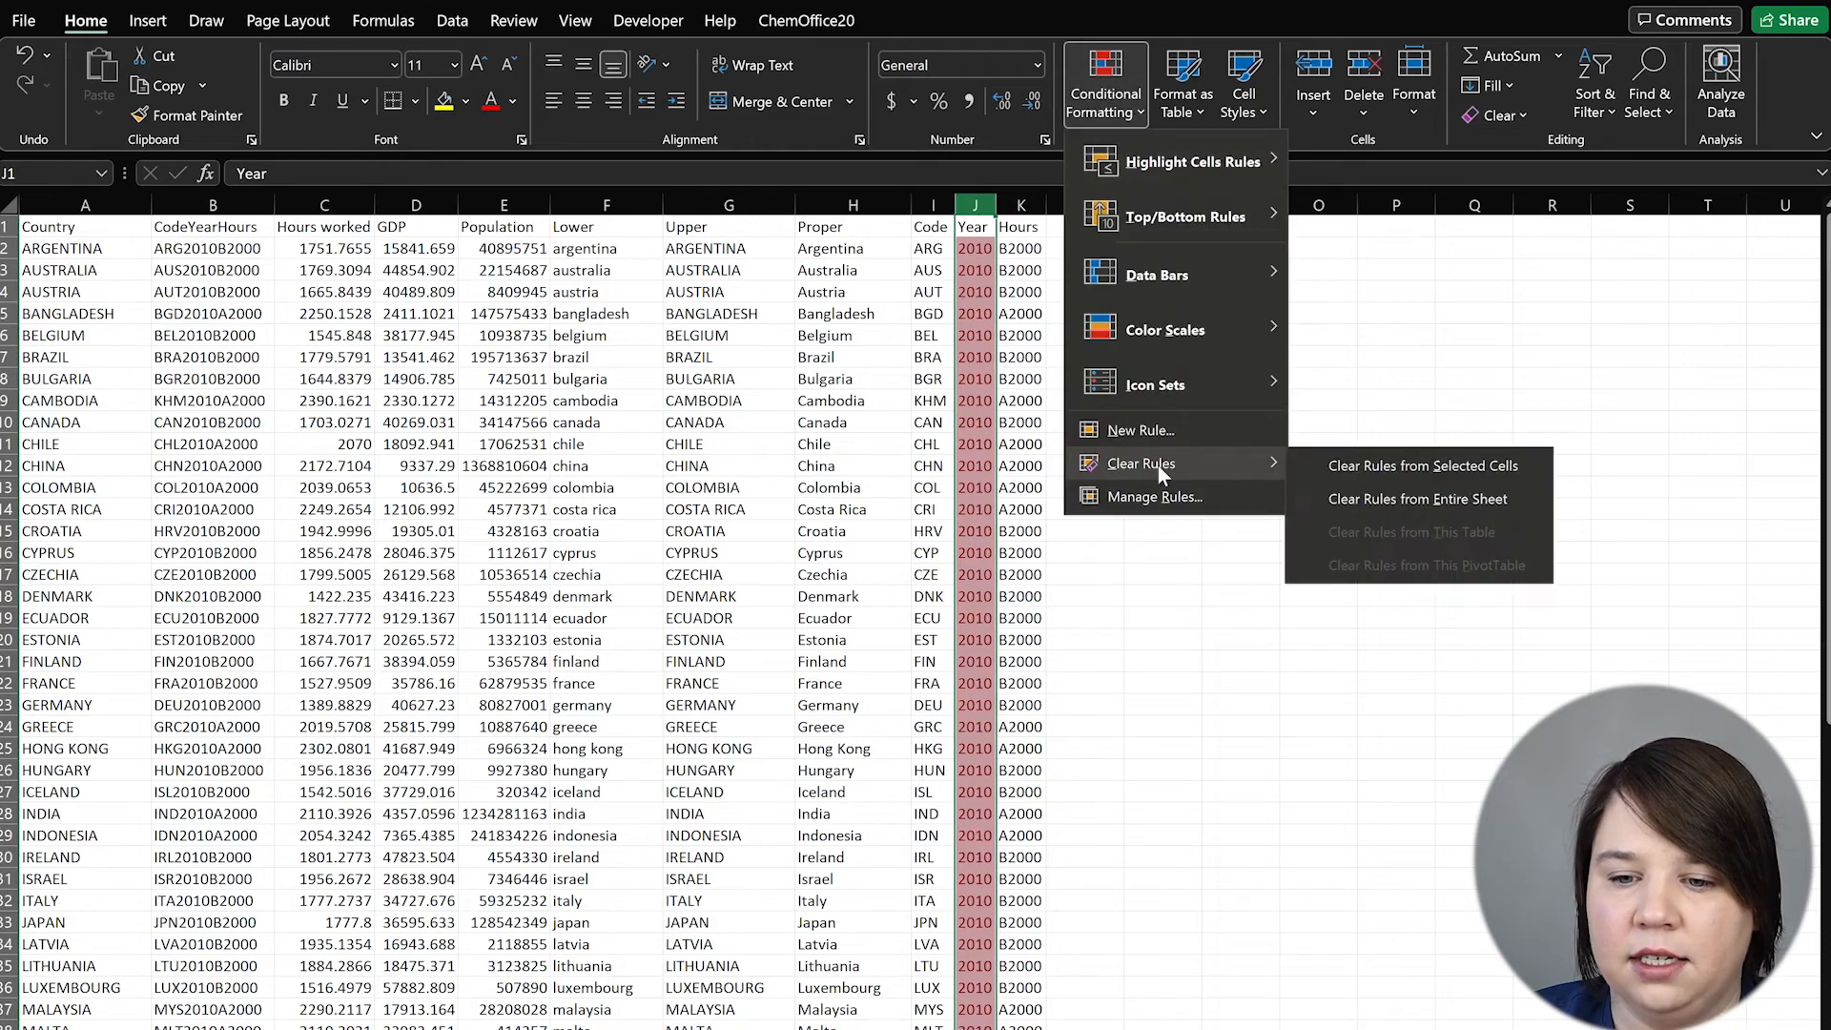
left_click(1491, 461)
left_click(1473, 335)
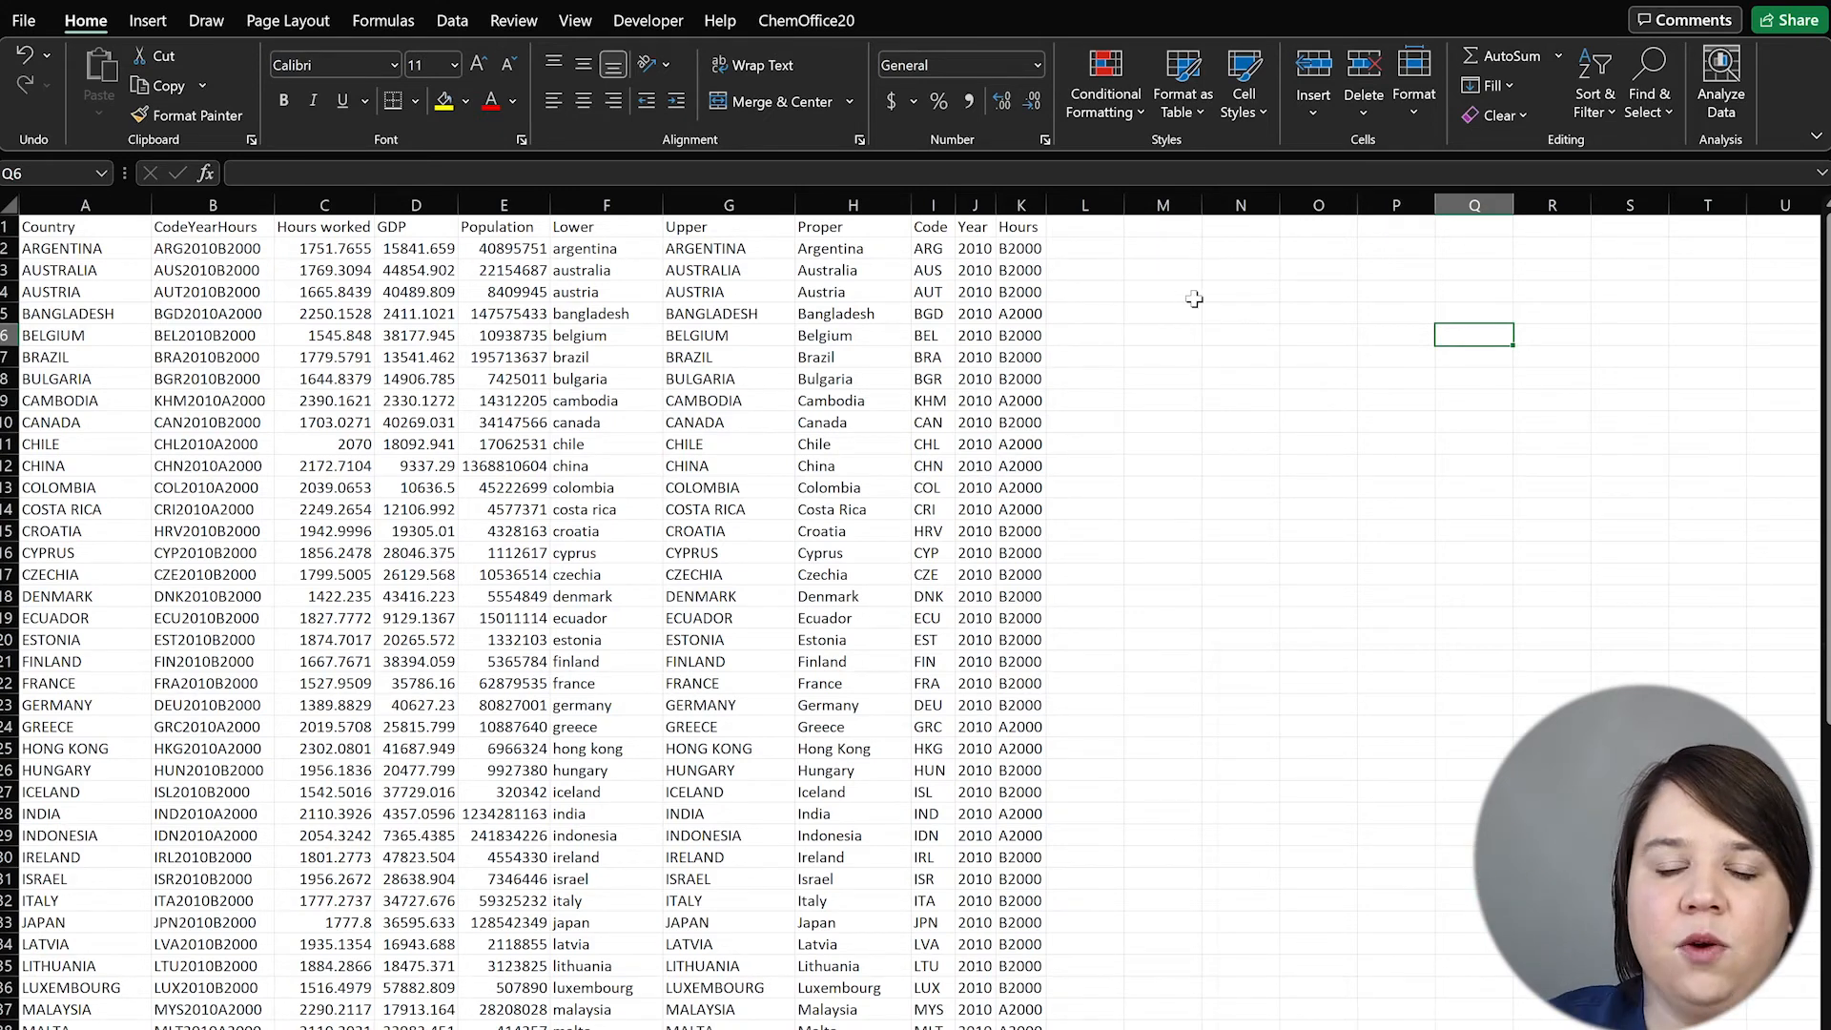
Enter the header CodeYear in cell M1
left_click(1144, 225)
type("CO")
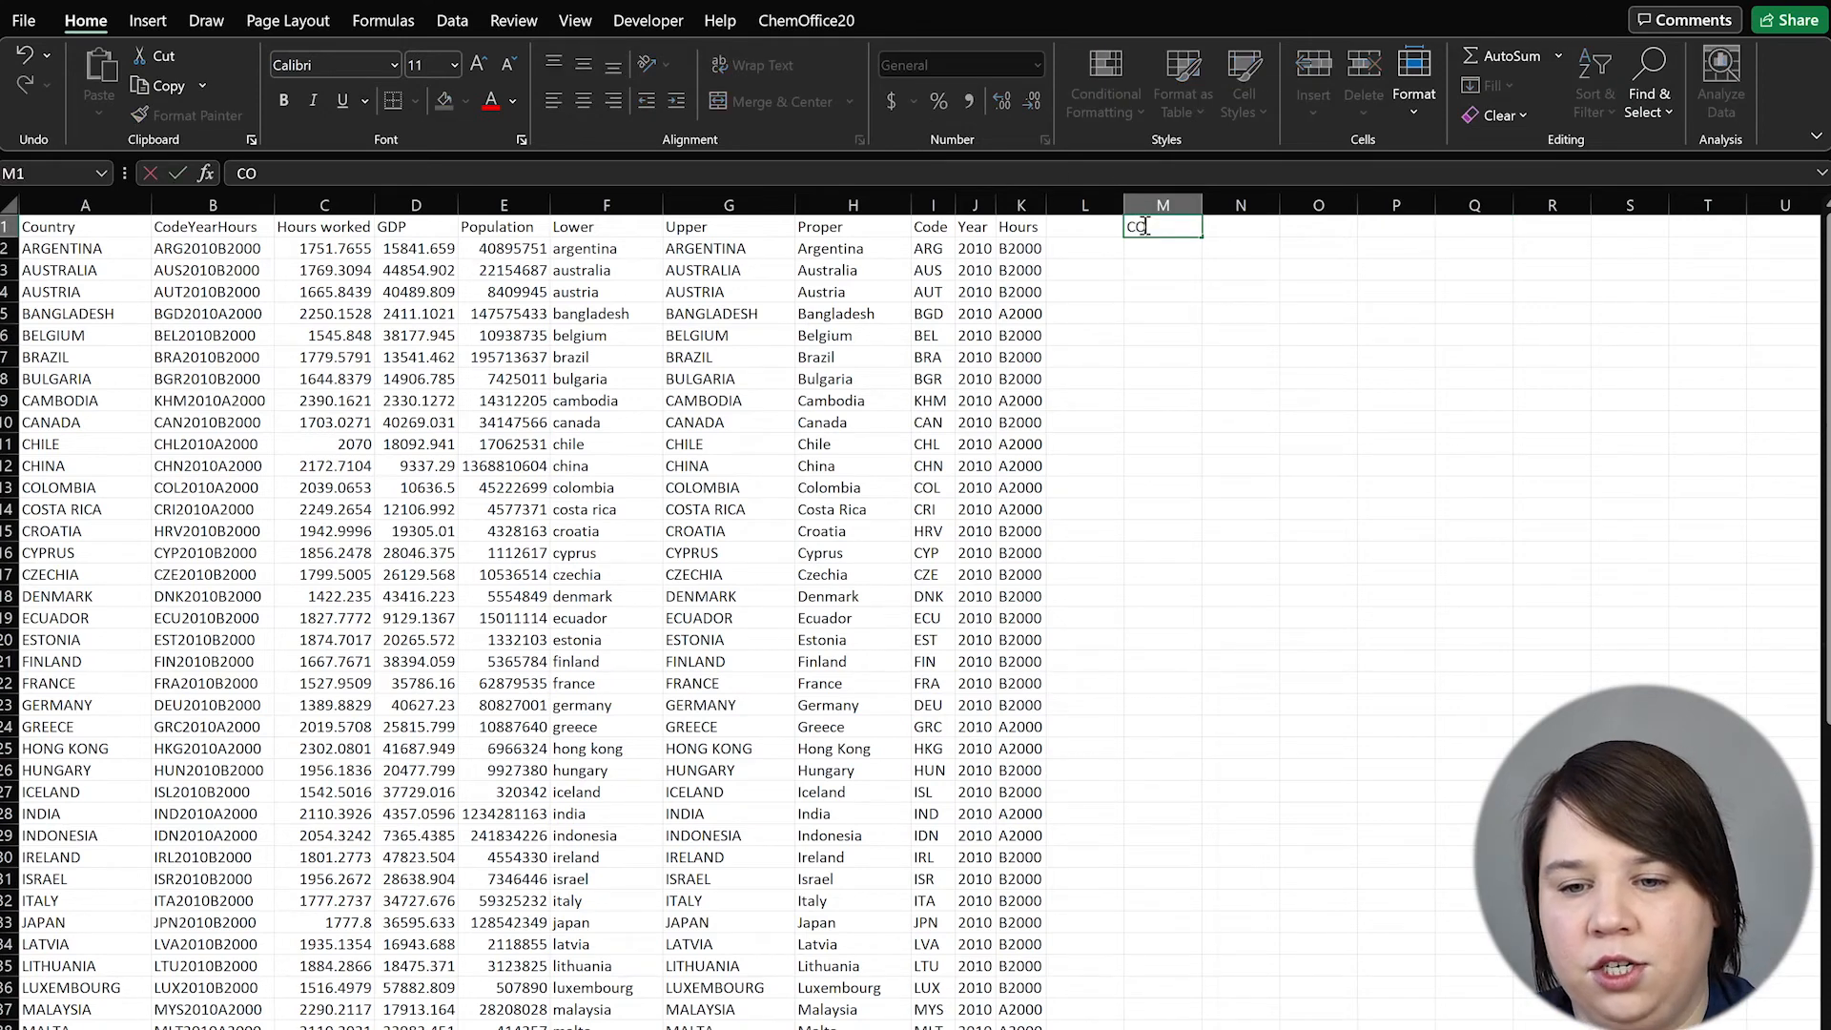
type("odeYear")
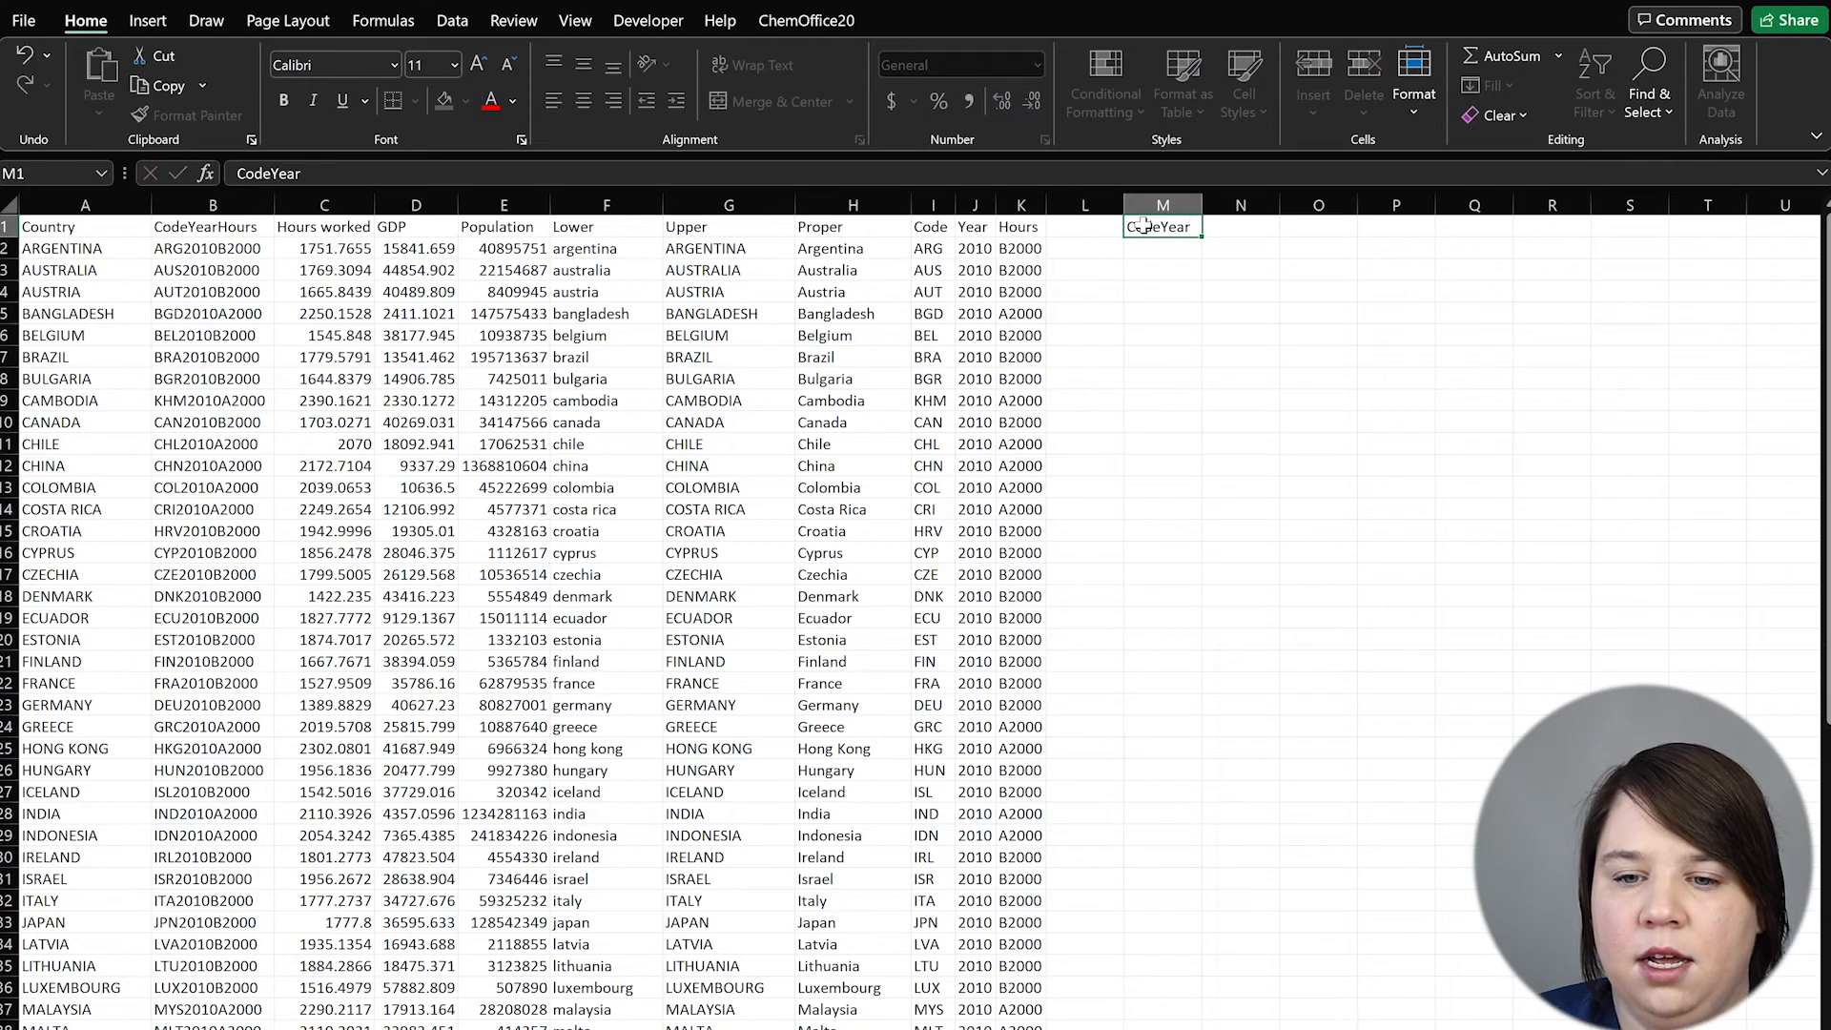
key("Return")
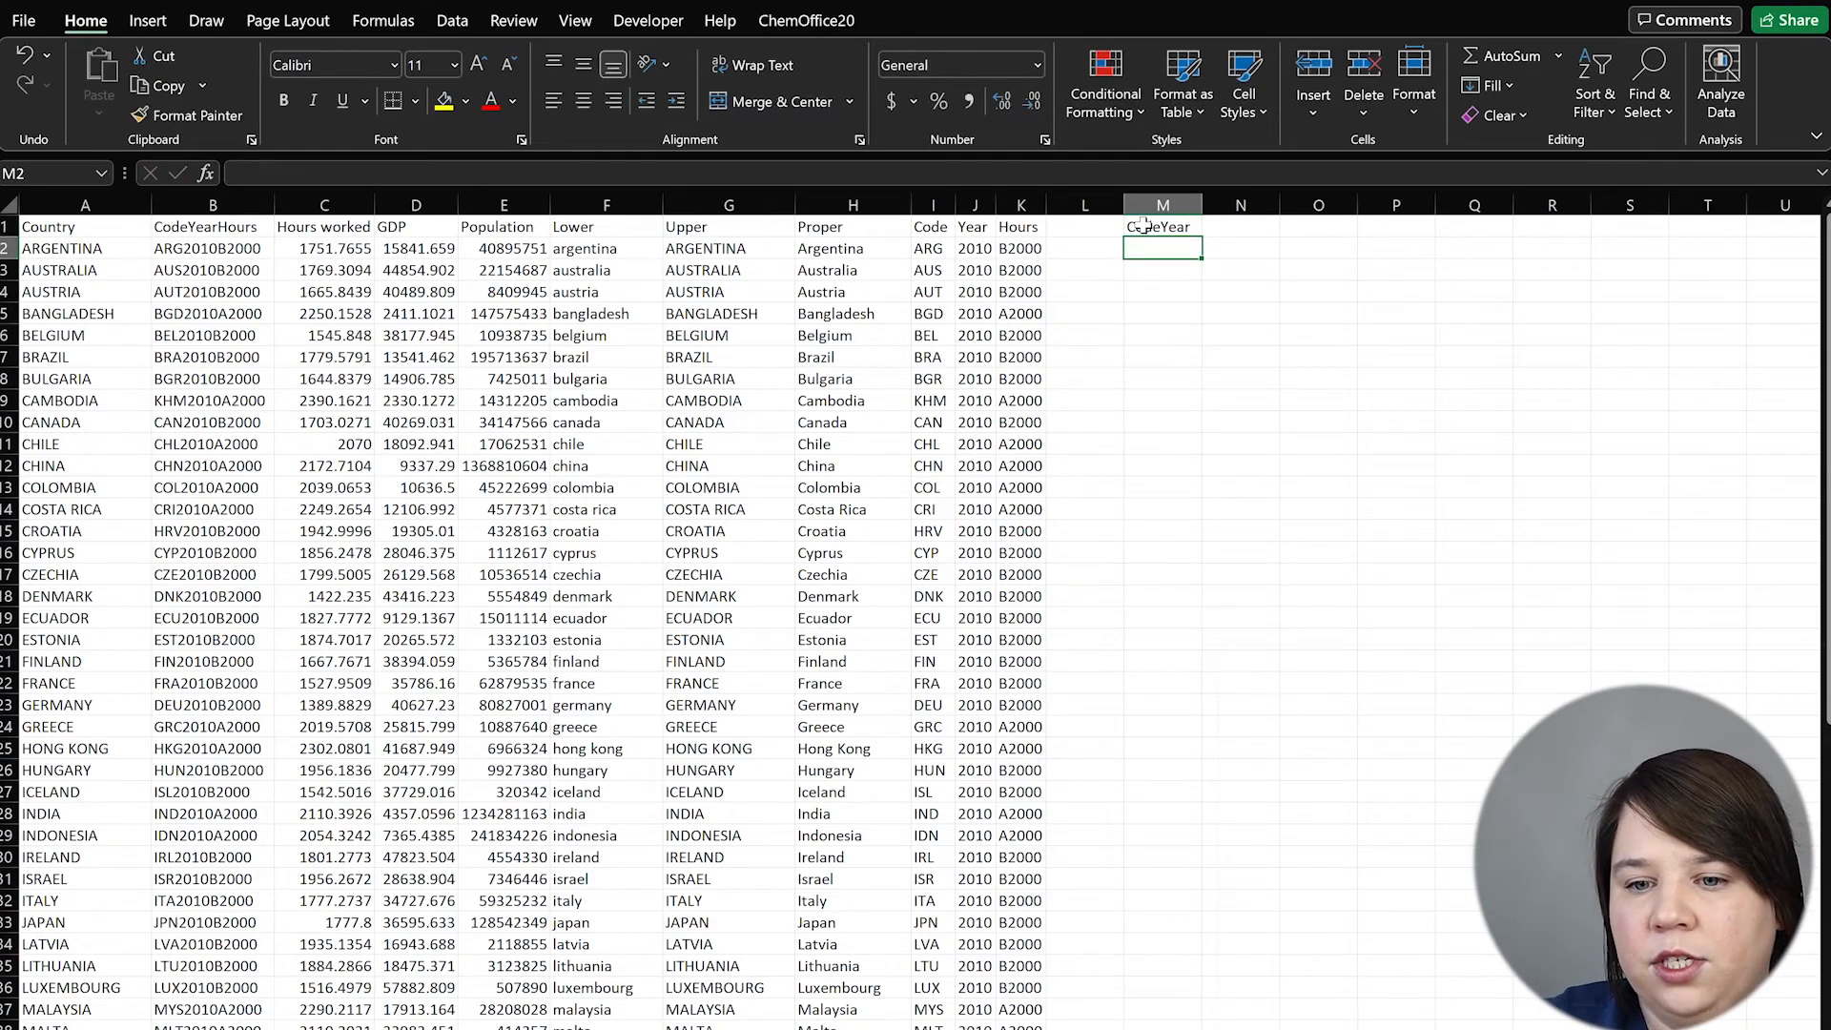
Combine Argentina's code and year in cell M2 with the formula =CONCAT(I2,J2)
type("=Co")
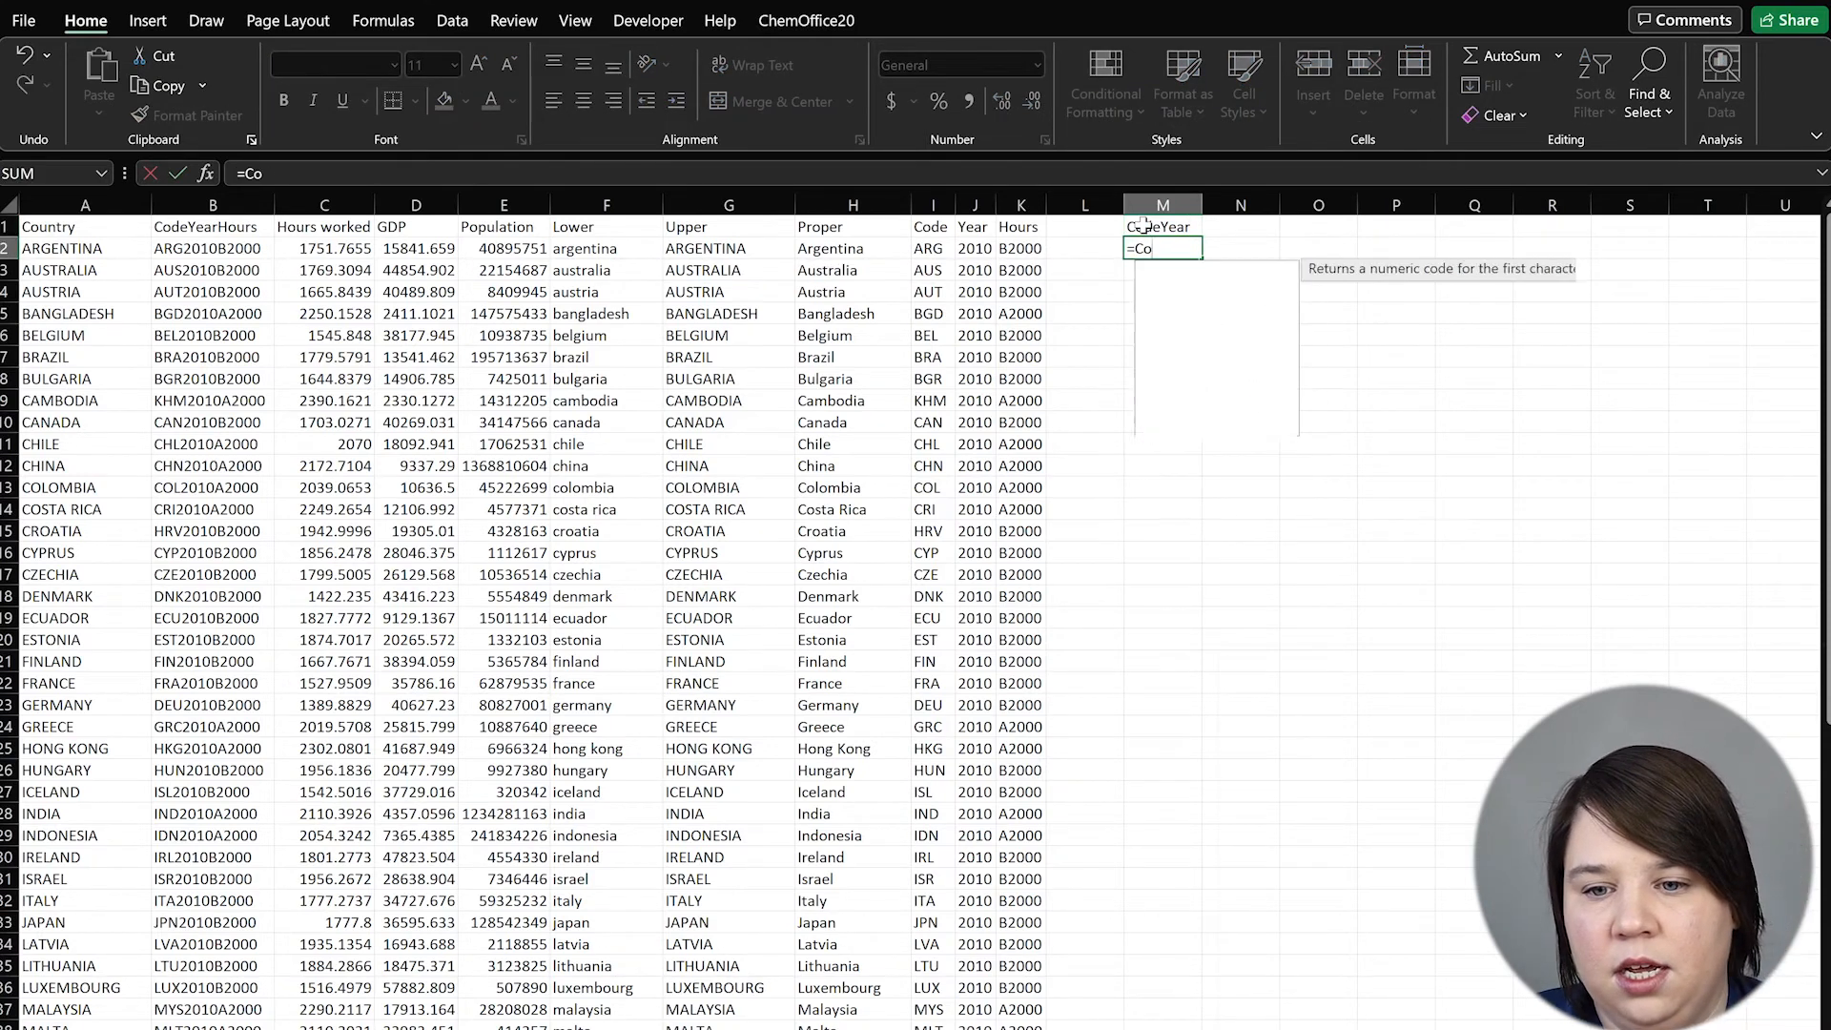
type("ncat")
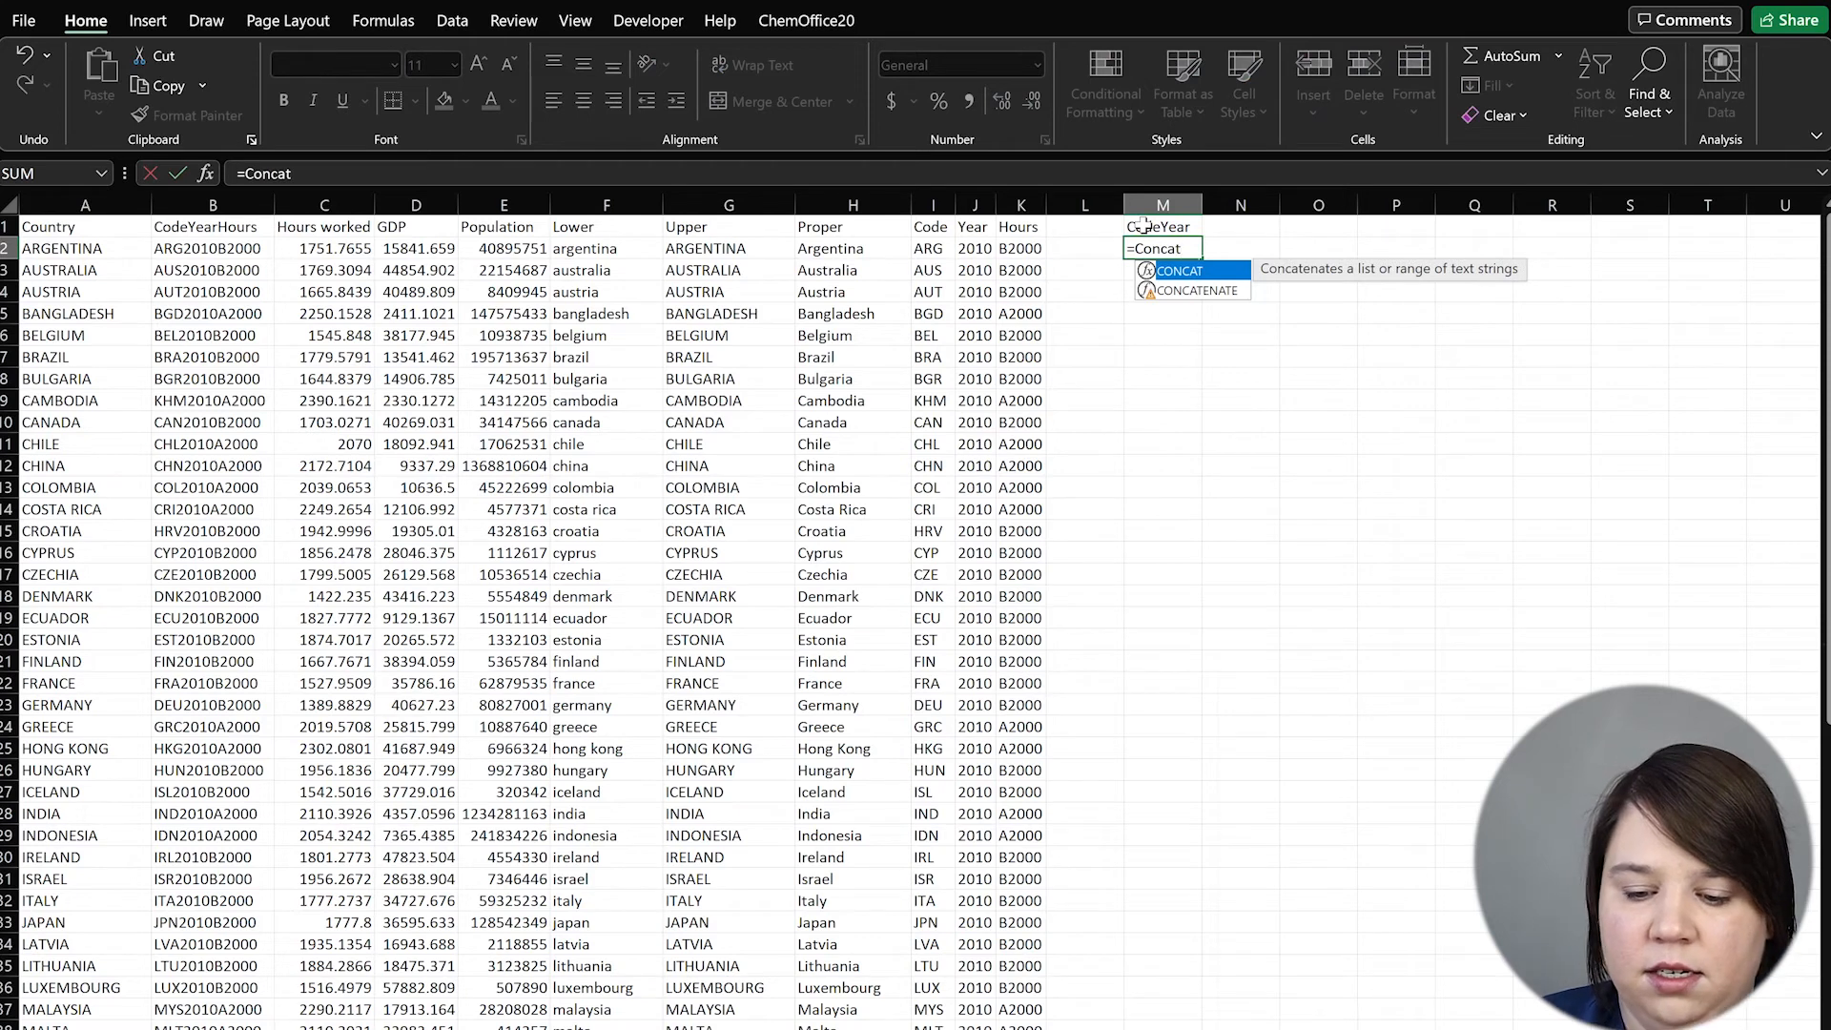
type("(")
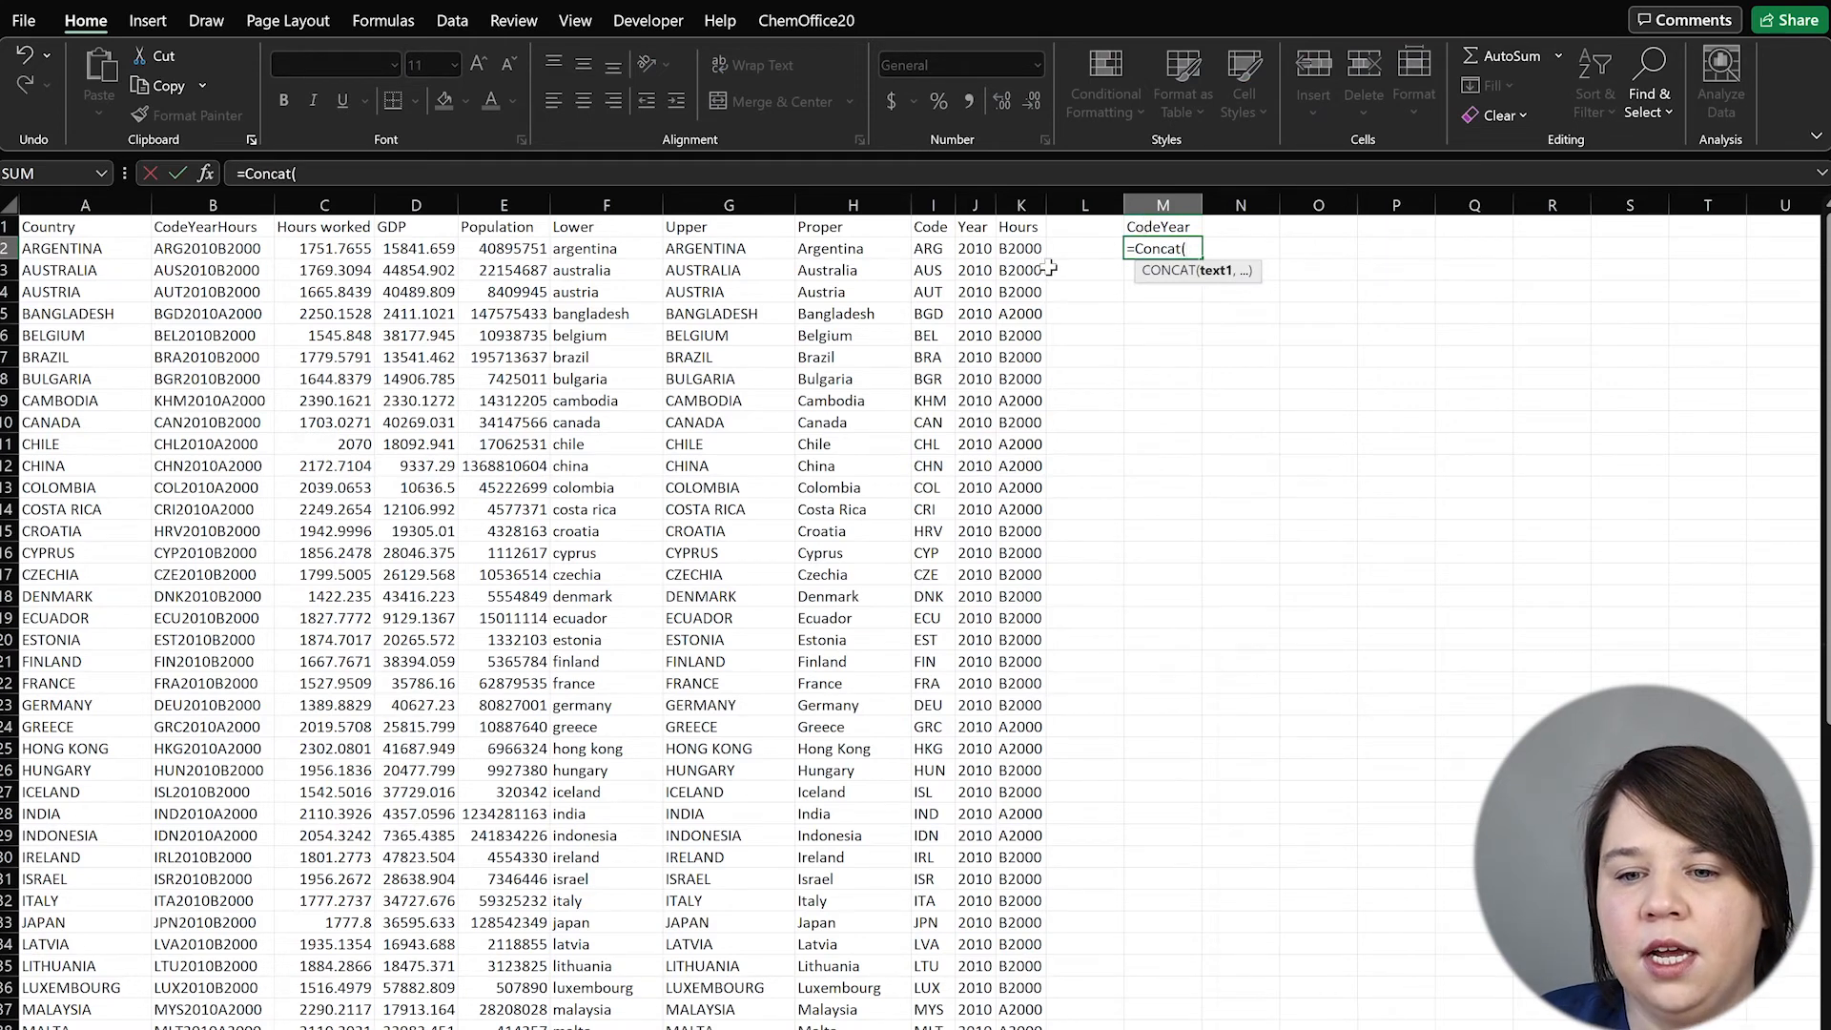
left_click(935, 254)
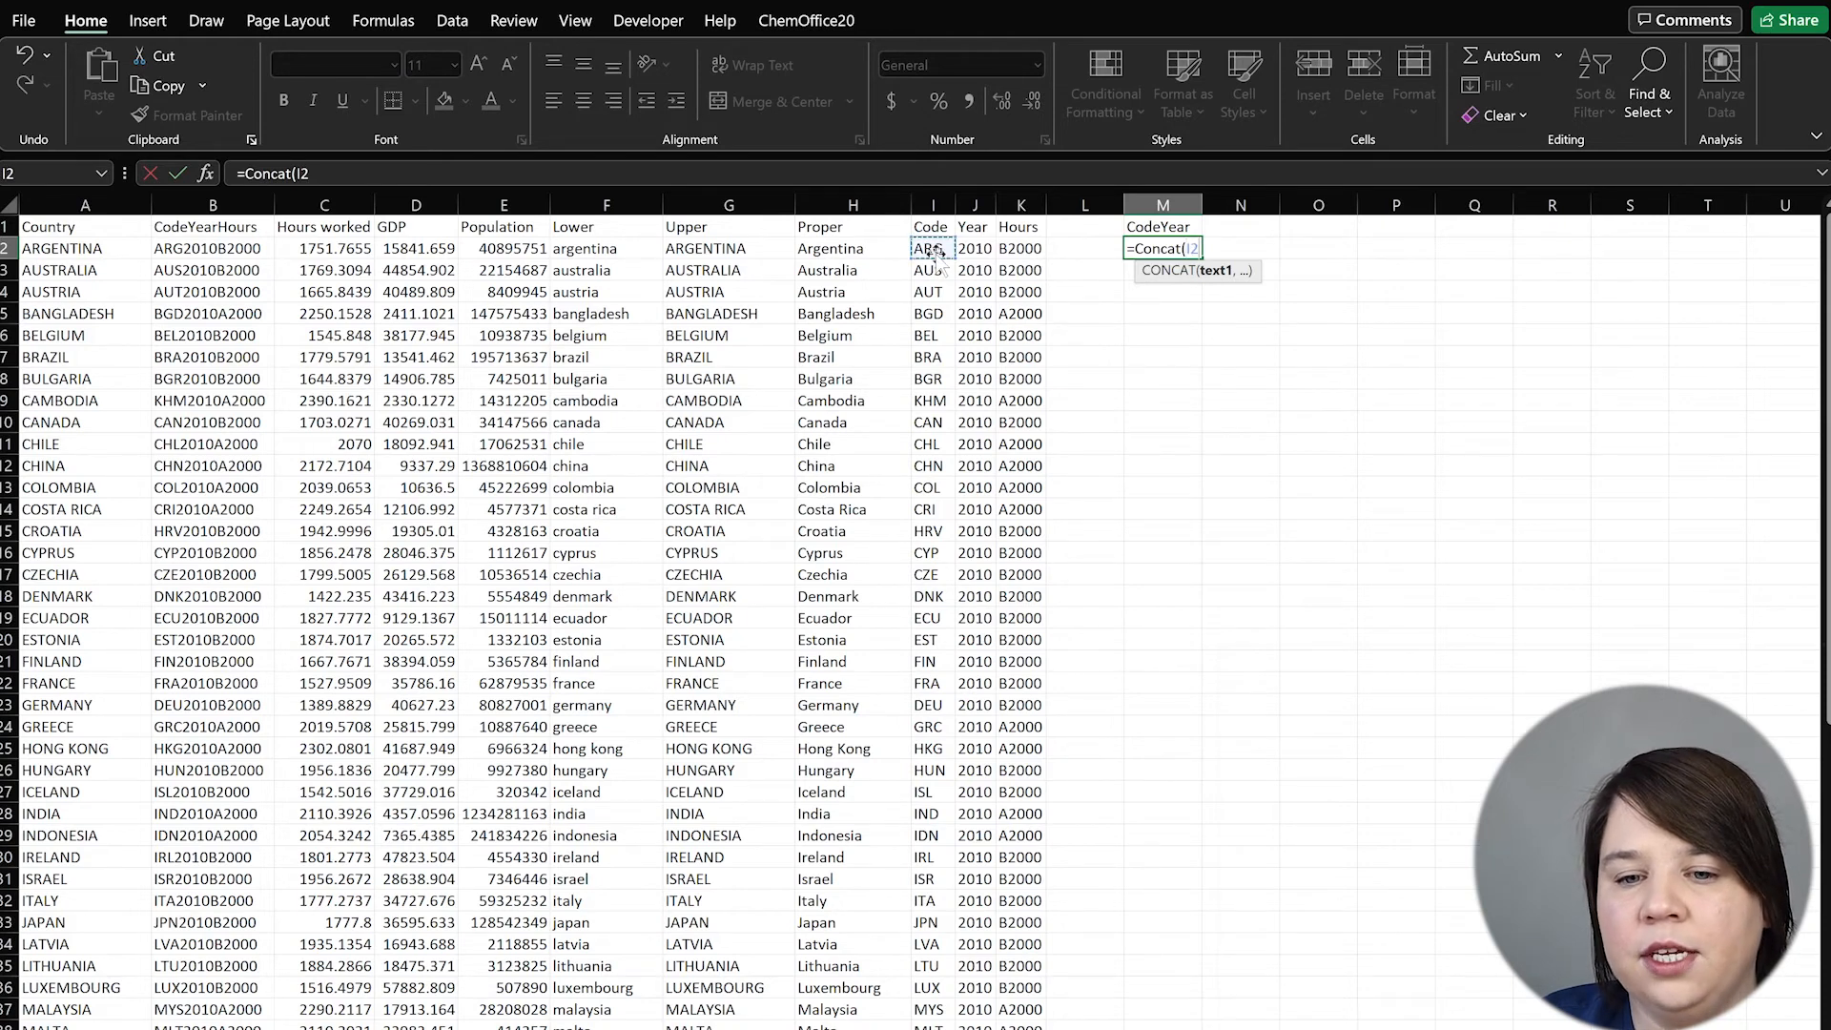
type(",")
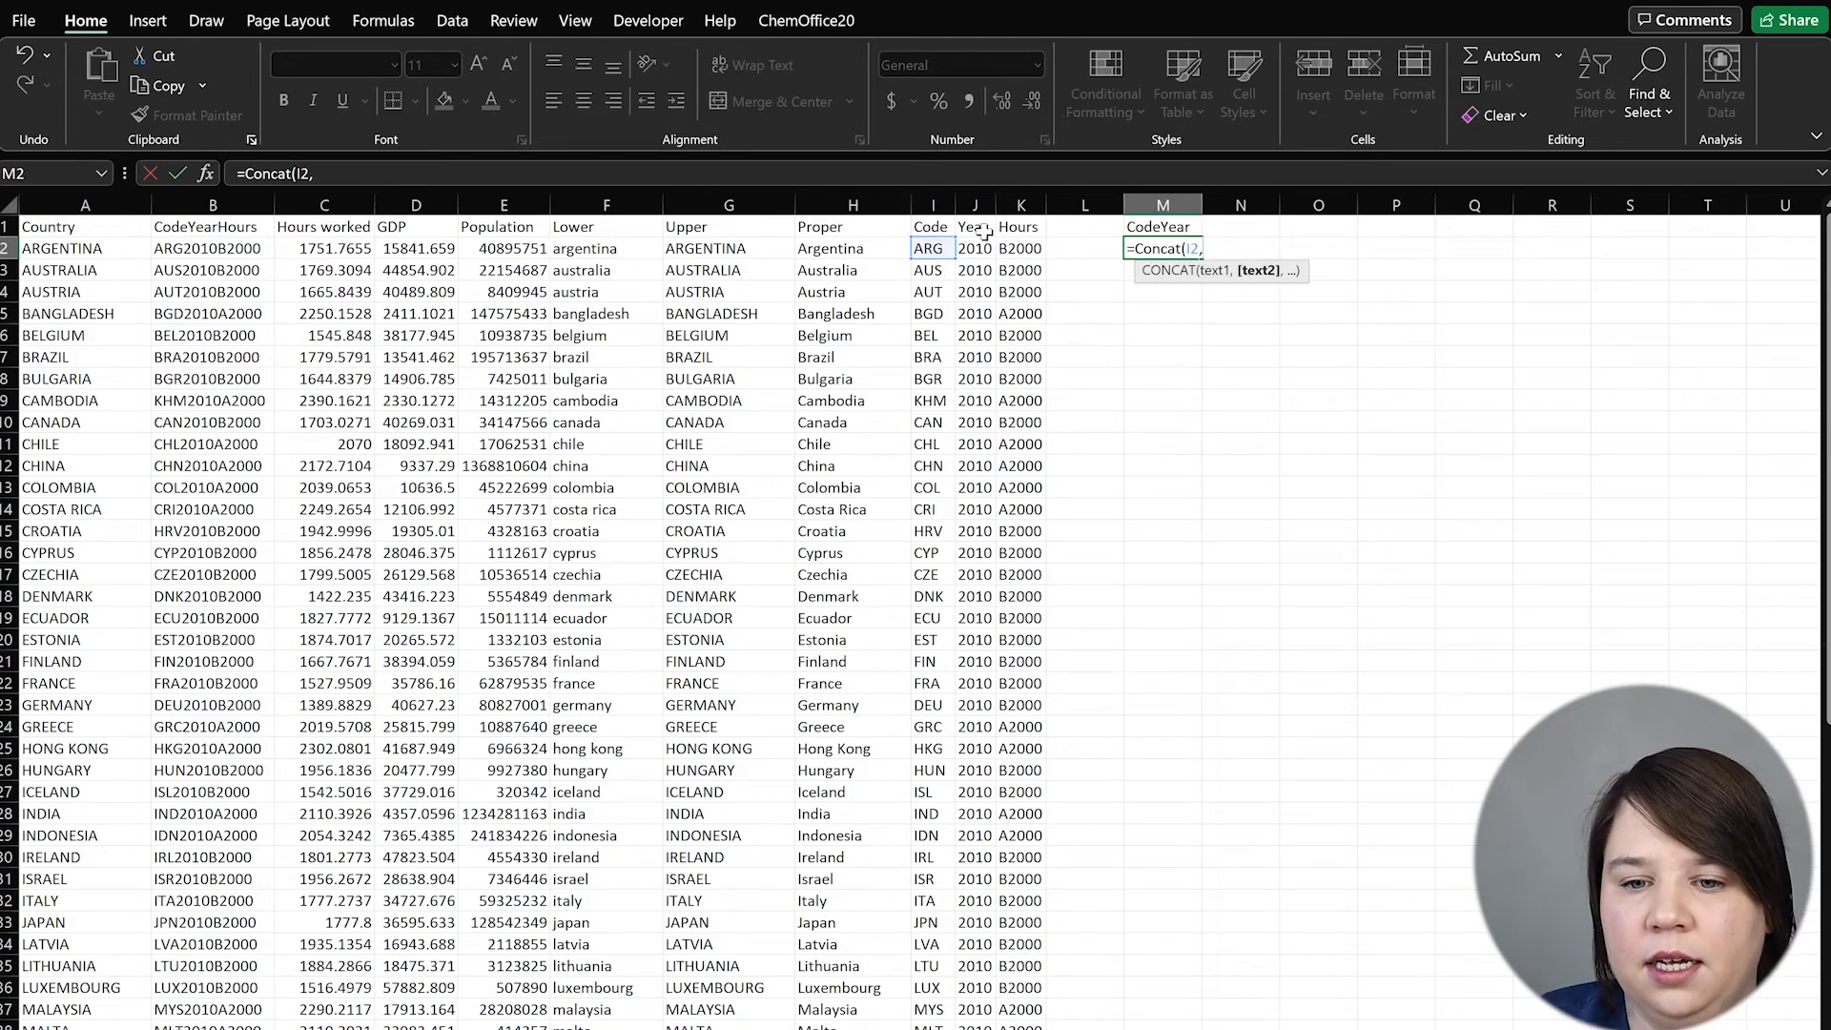
left_click(975, 249)
type(")")
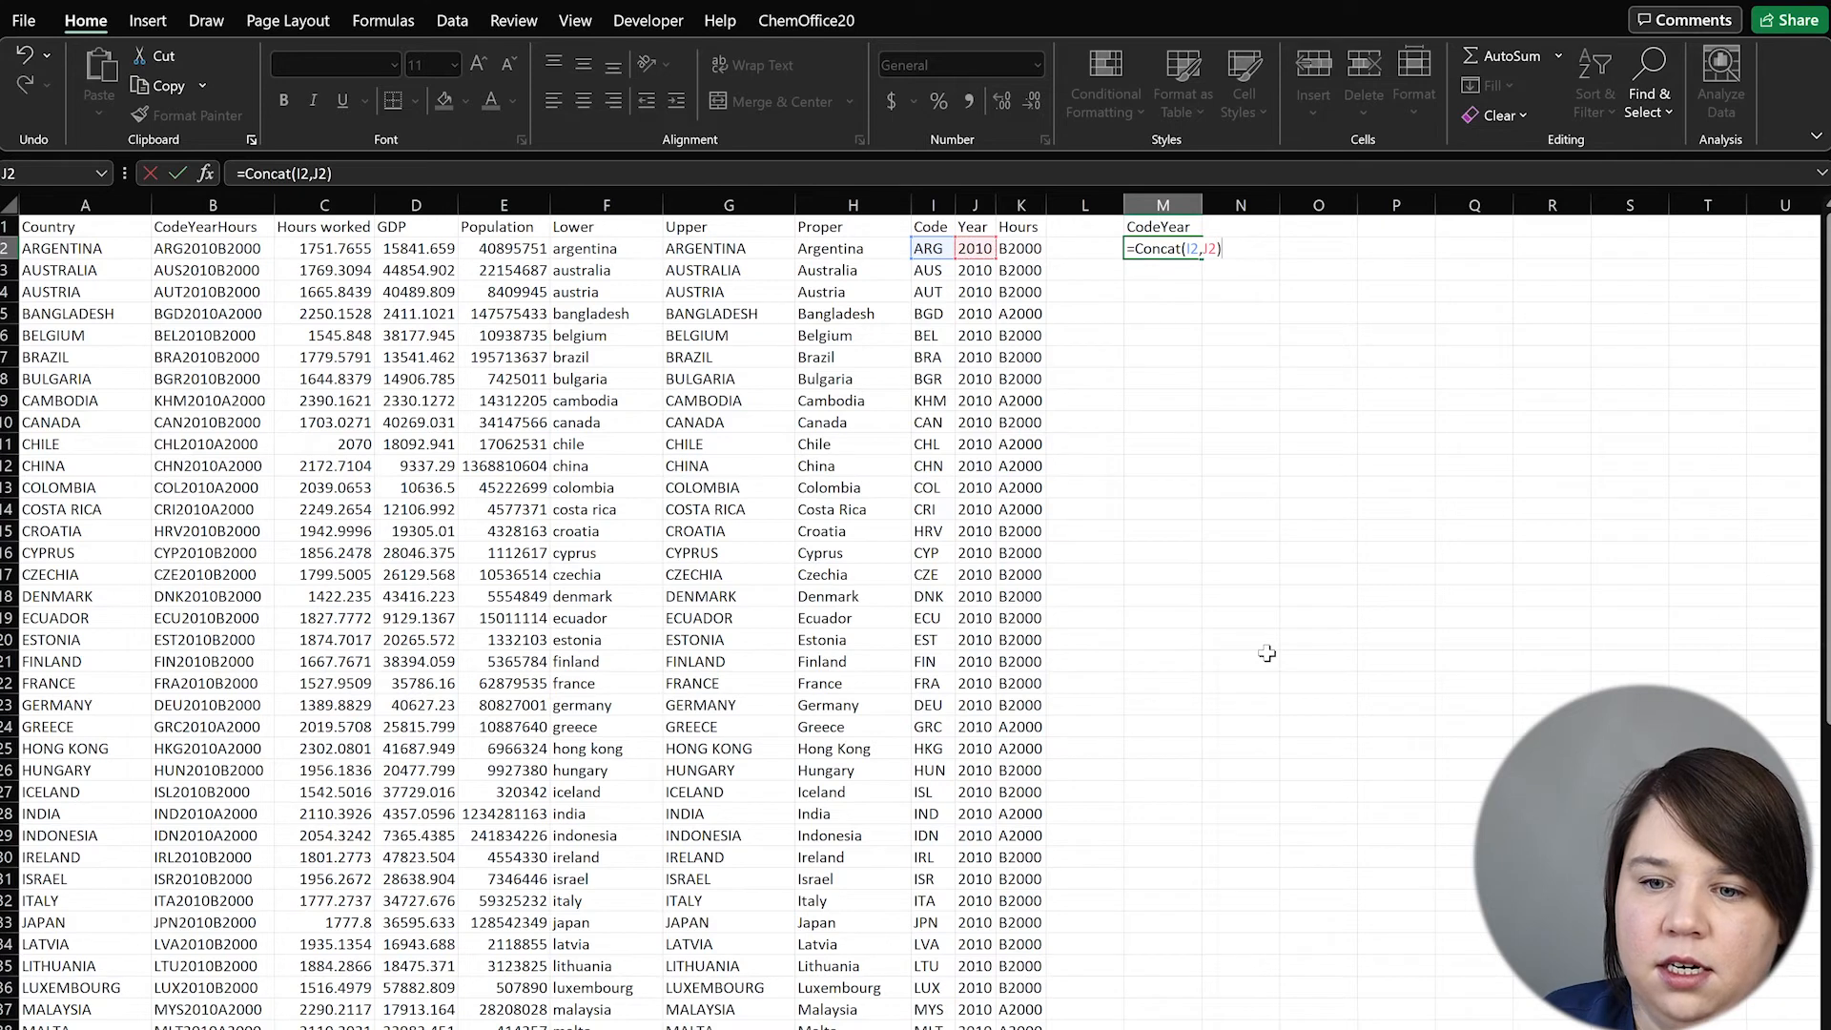
key("Return")
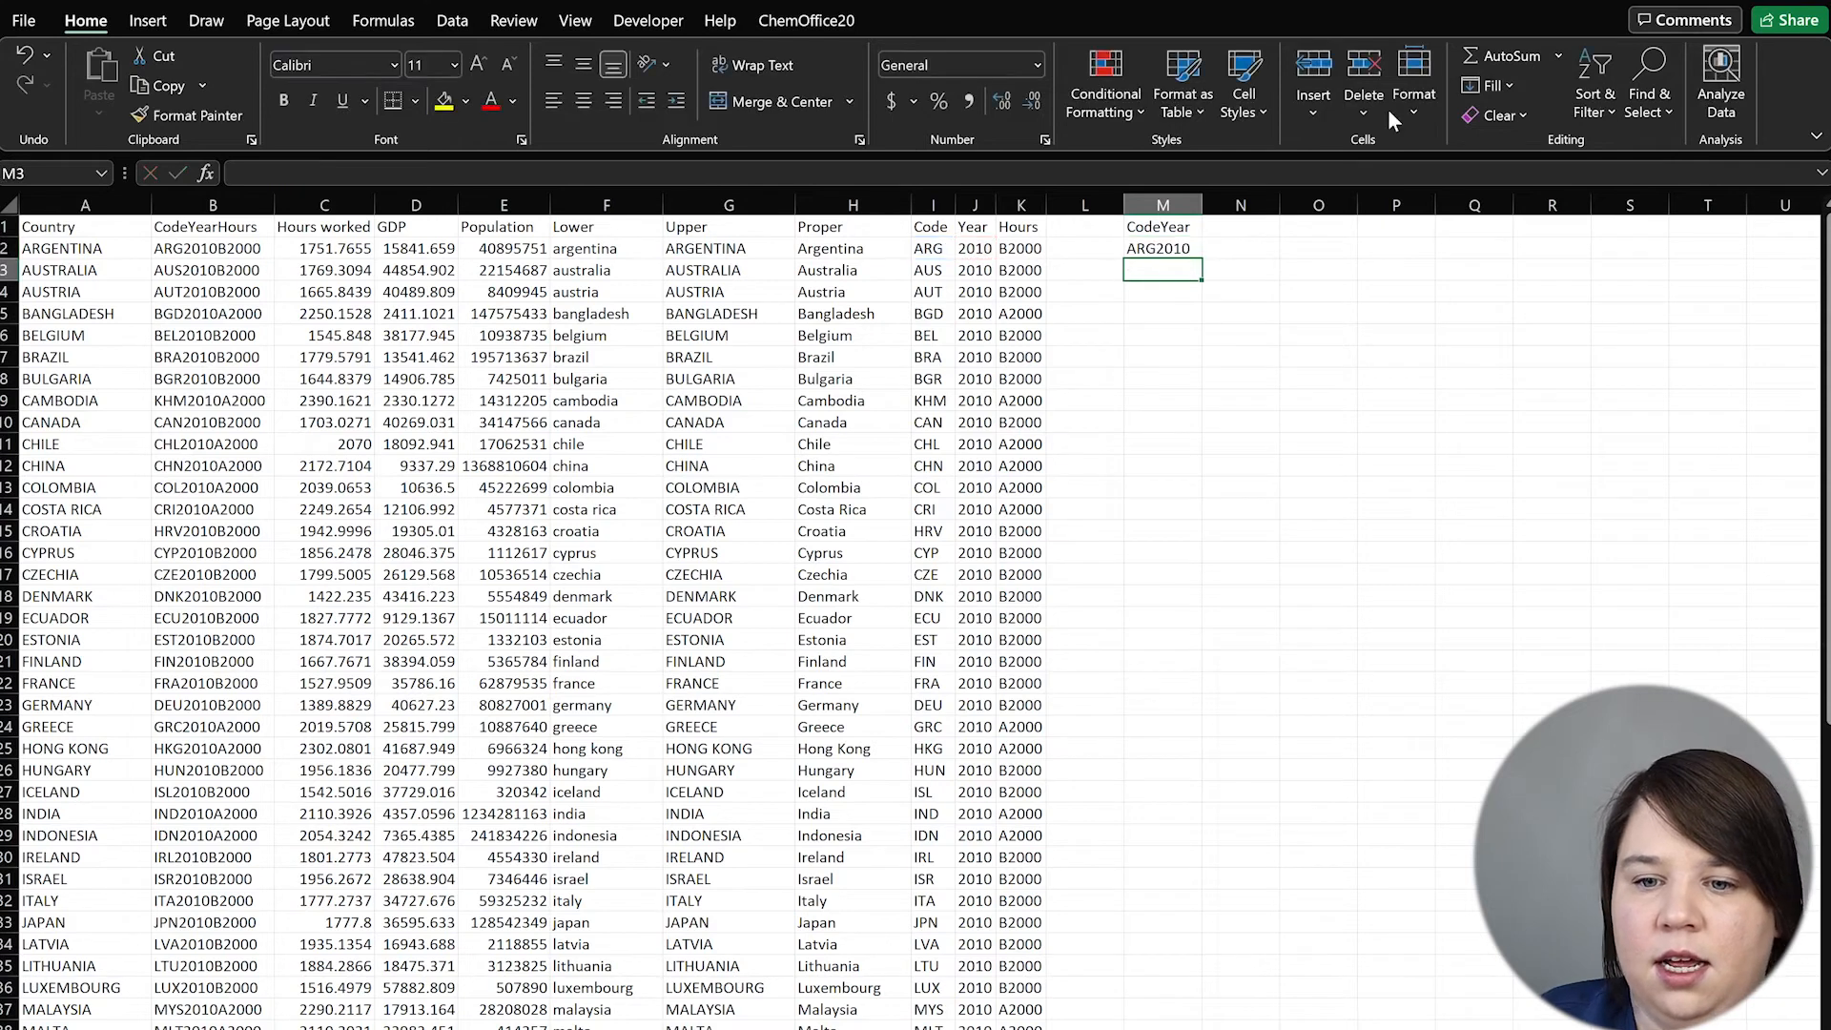
Move the CodeYear header and formula into column L beside Hours, and fill the formula down for all countries
left_click(1183, 249)
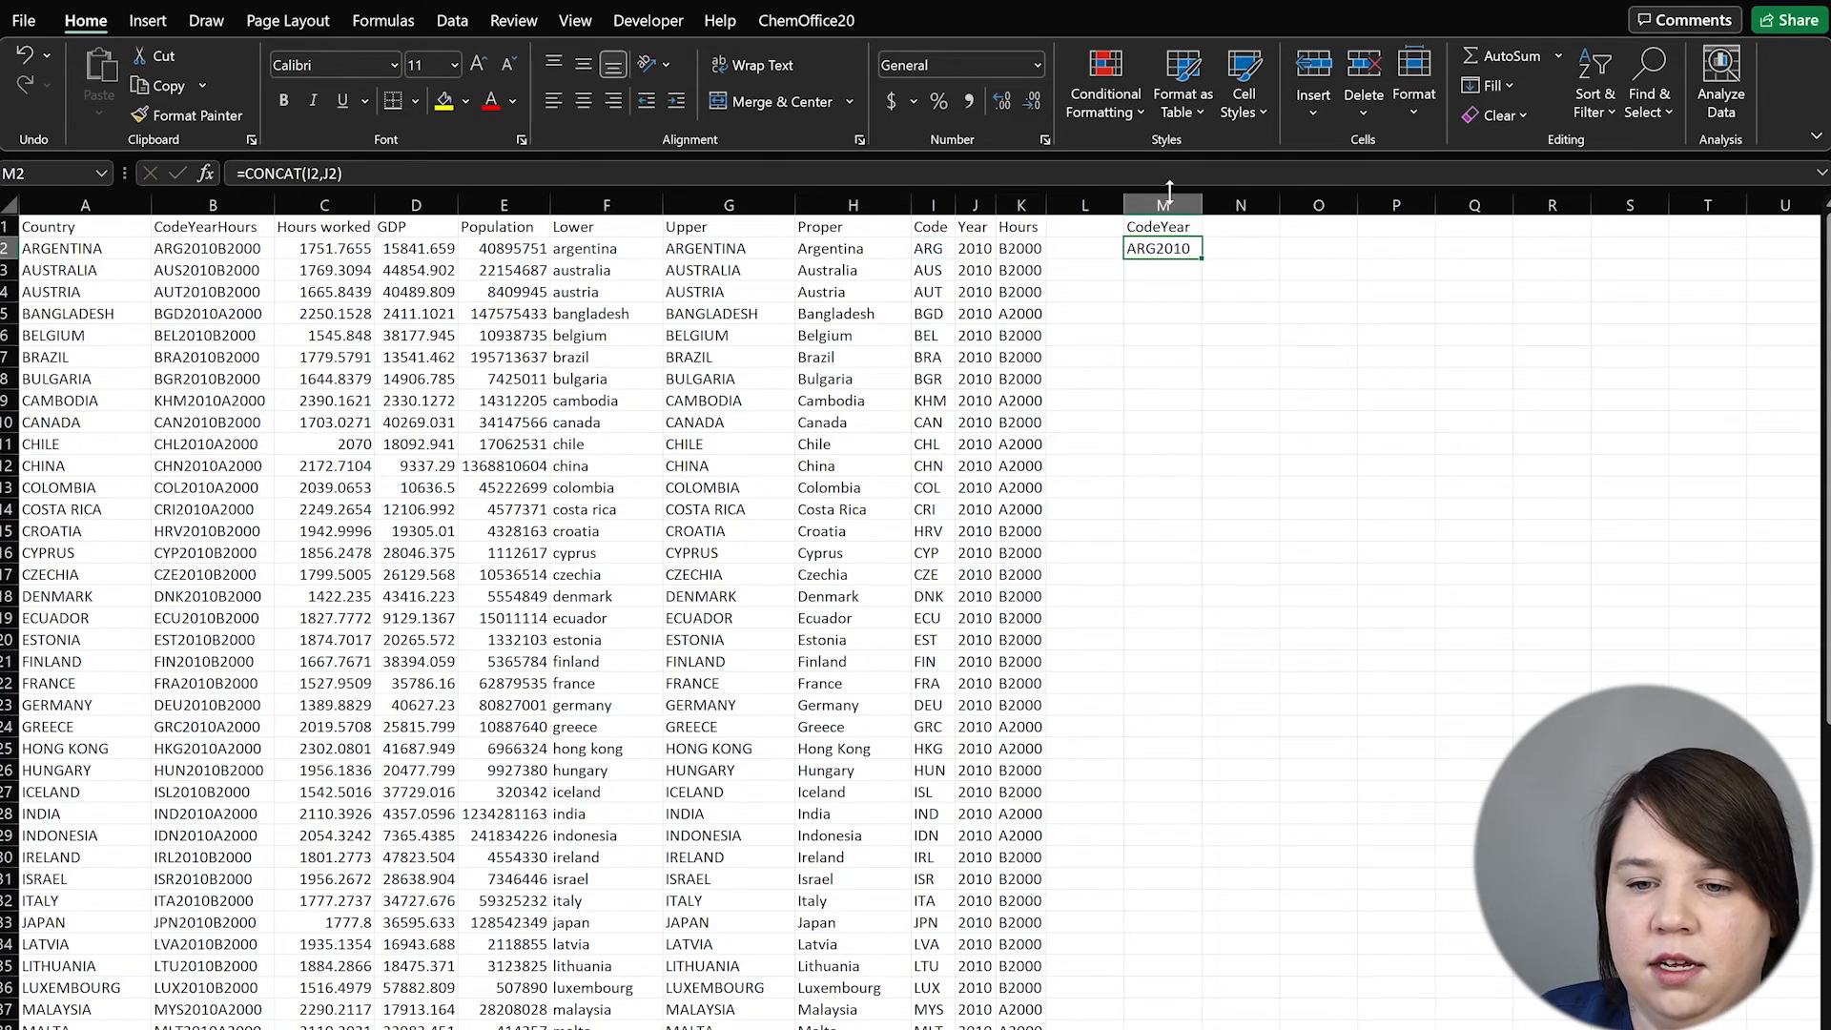
left_click_drag(1167, 225, 1104, 279)
left_click(1112, 250)
double_click(1122, 257)
Apply a duplicate-values highlighting rule to the whole CodeYear column and check it for repeated entries
left_click(1084, 205)
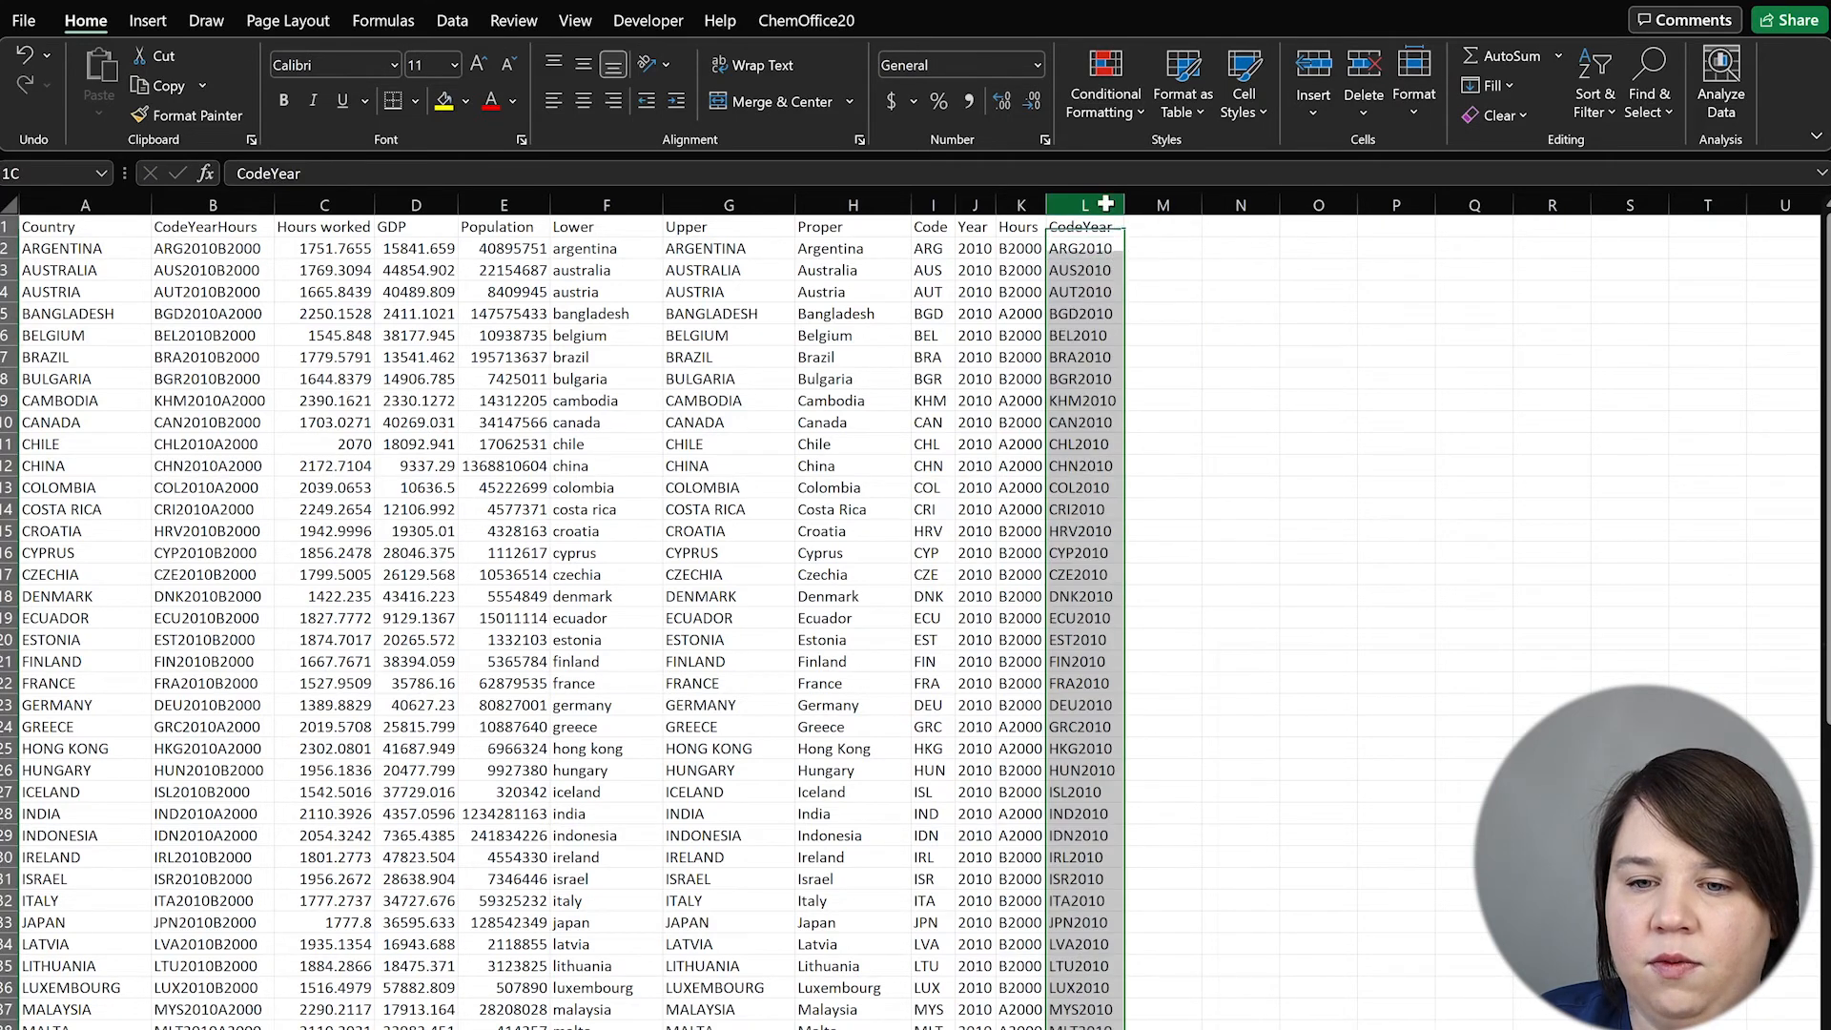
left_click(1116, 100)
mouse_move(1241, 169)
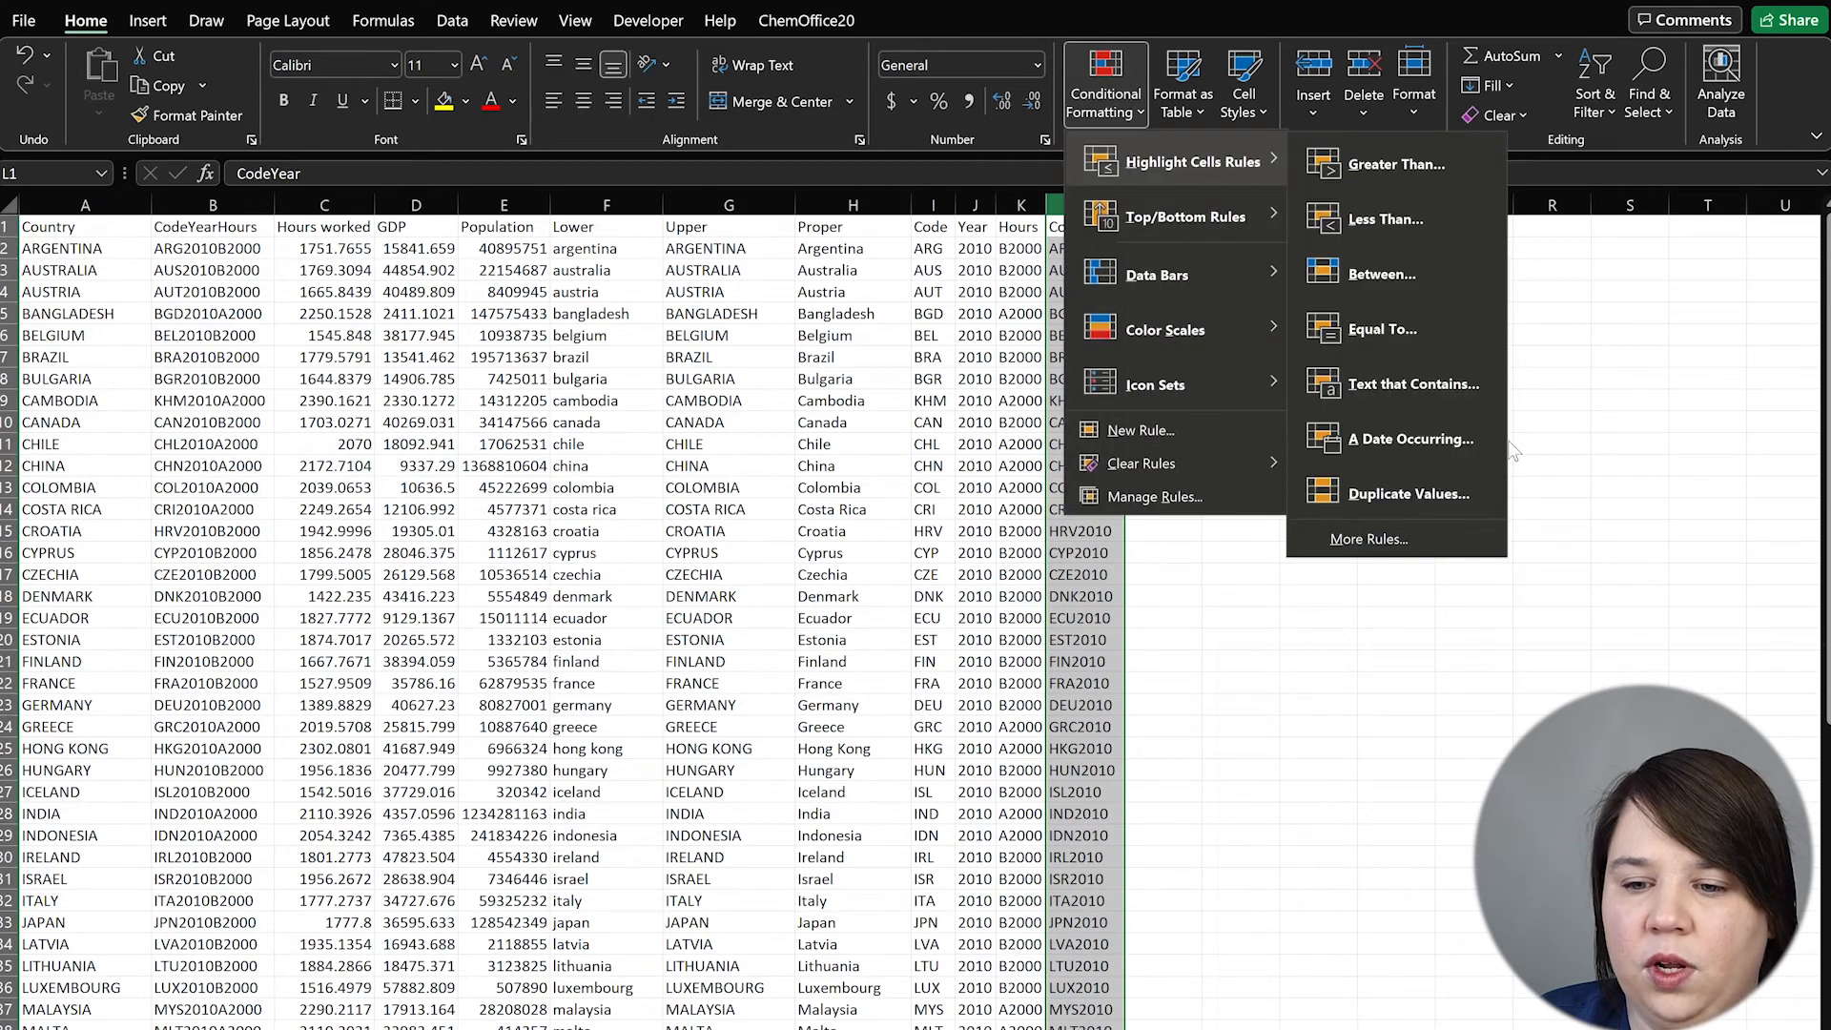
left_click(1410, 493)
left_click(1301, 567)
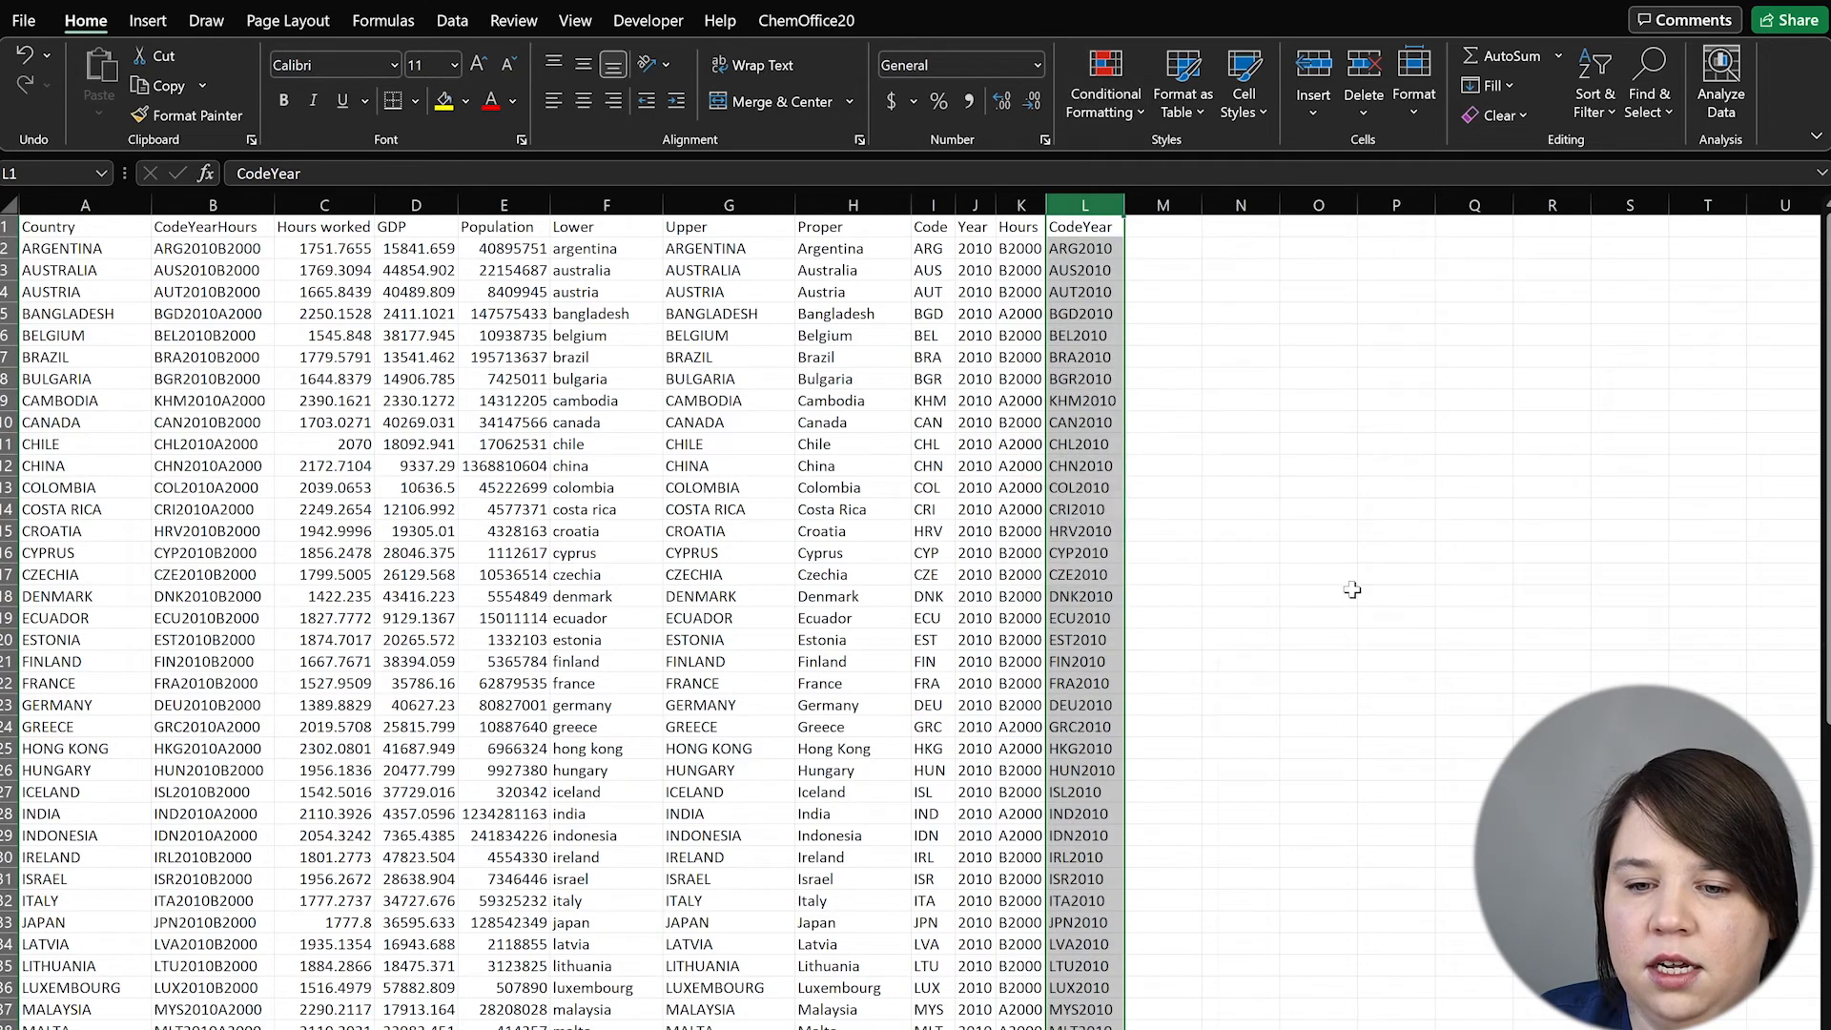
left_click(1395, 618)
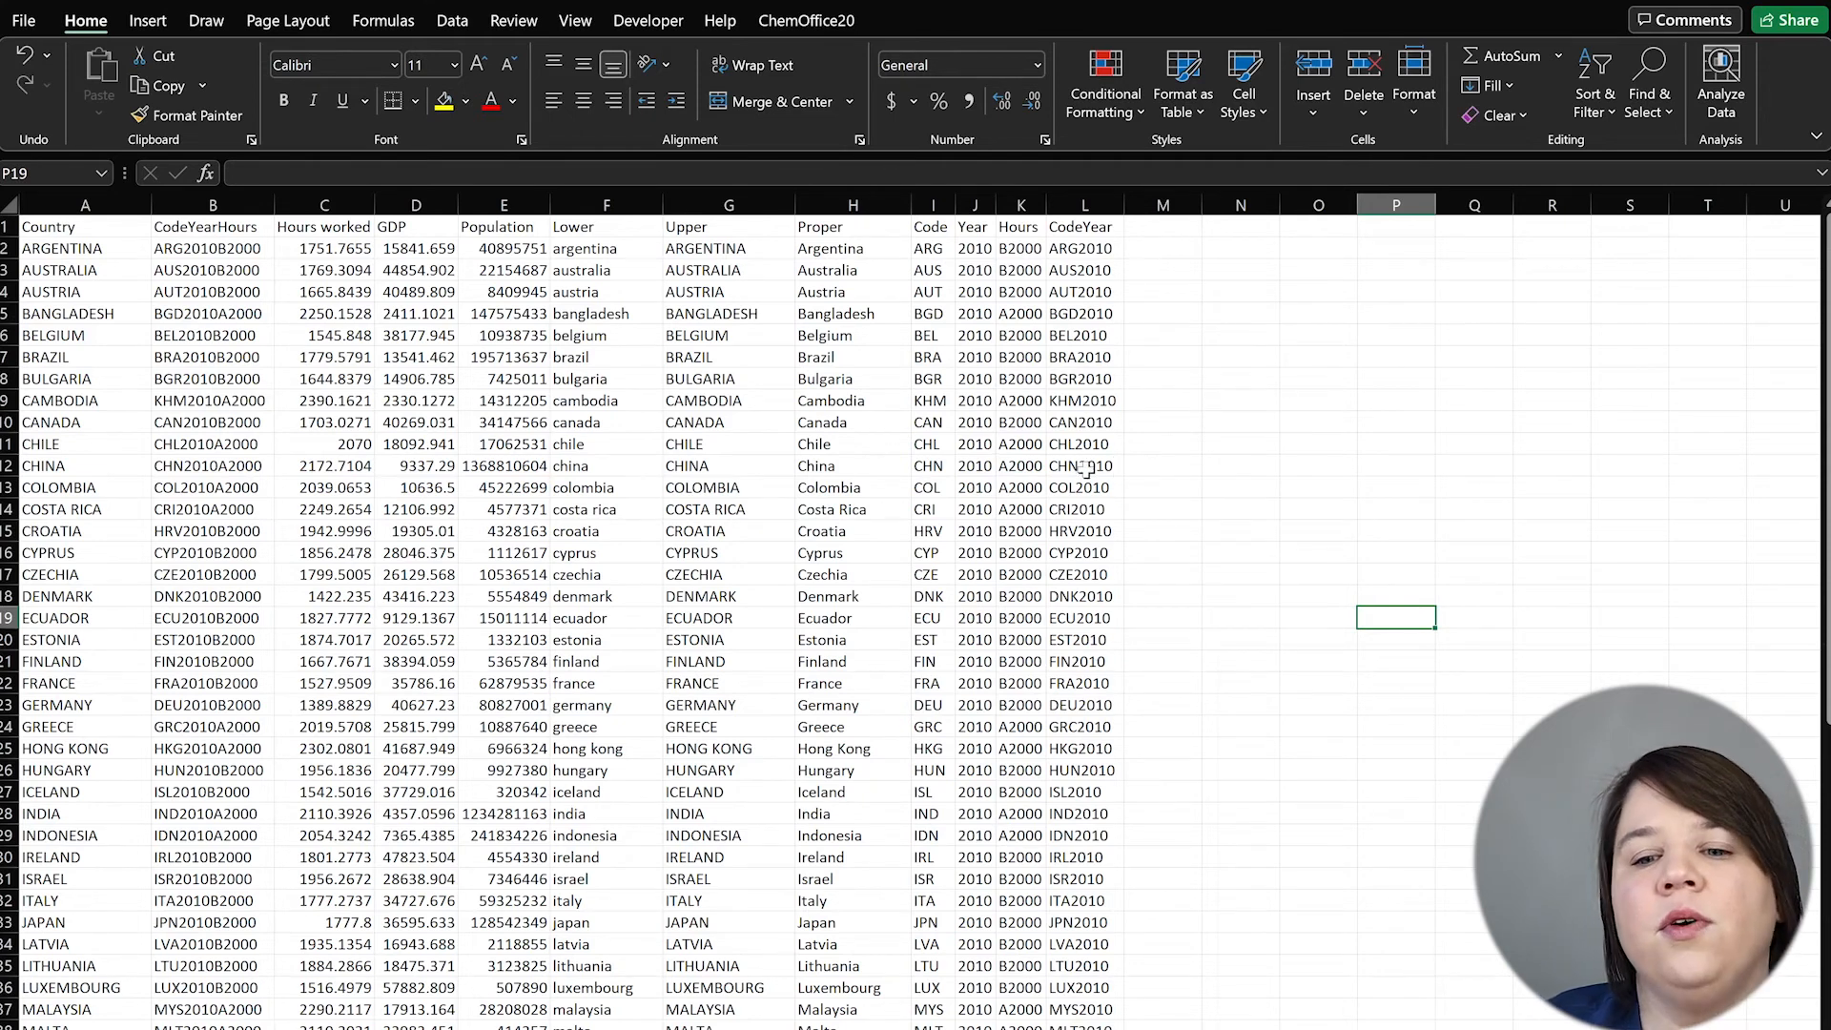
Start a CONCAT formula in cell N2 with PROPER(A2) and a single space " " as its first two text arguments
left_click(1225, 229)
key("Down")
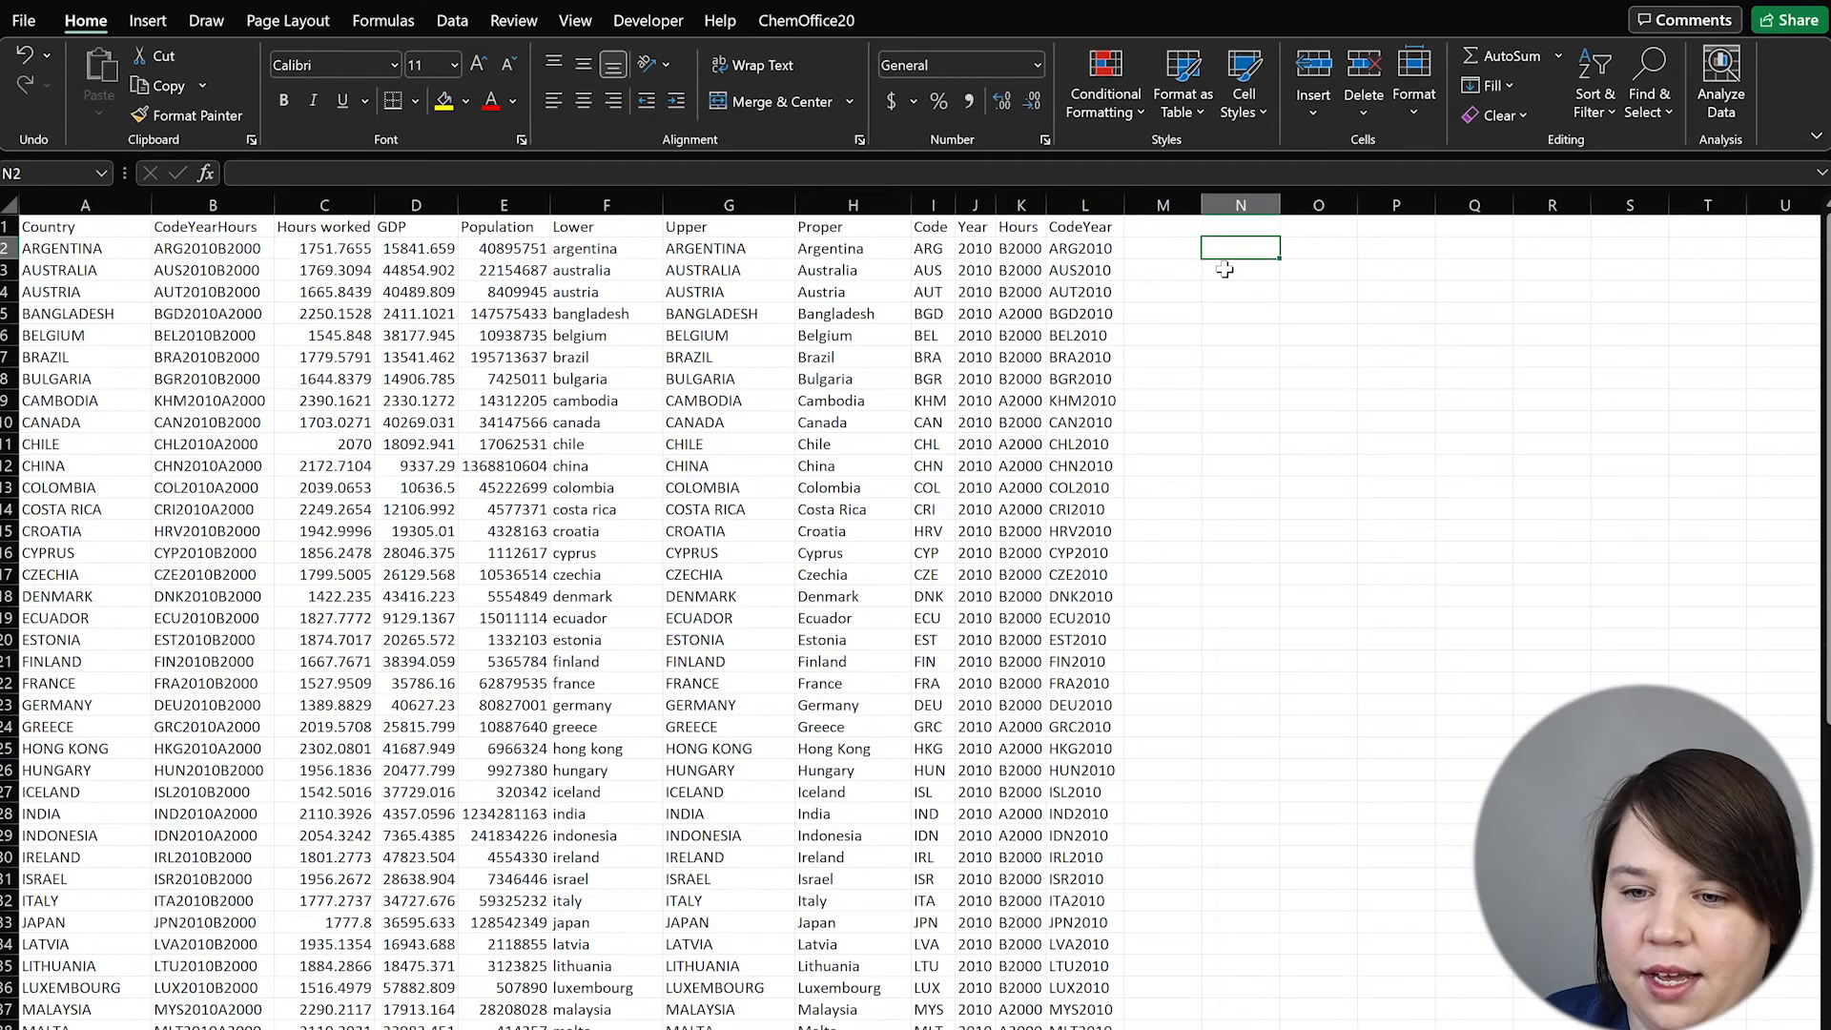
type("=")
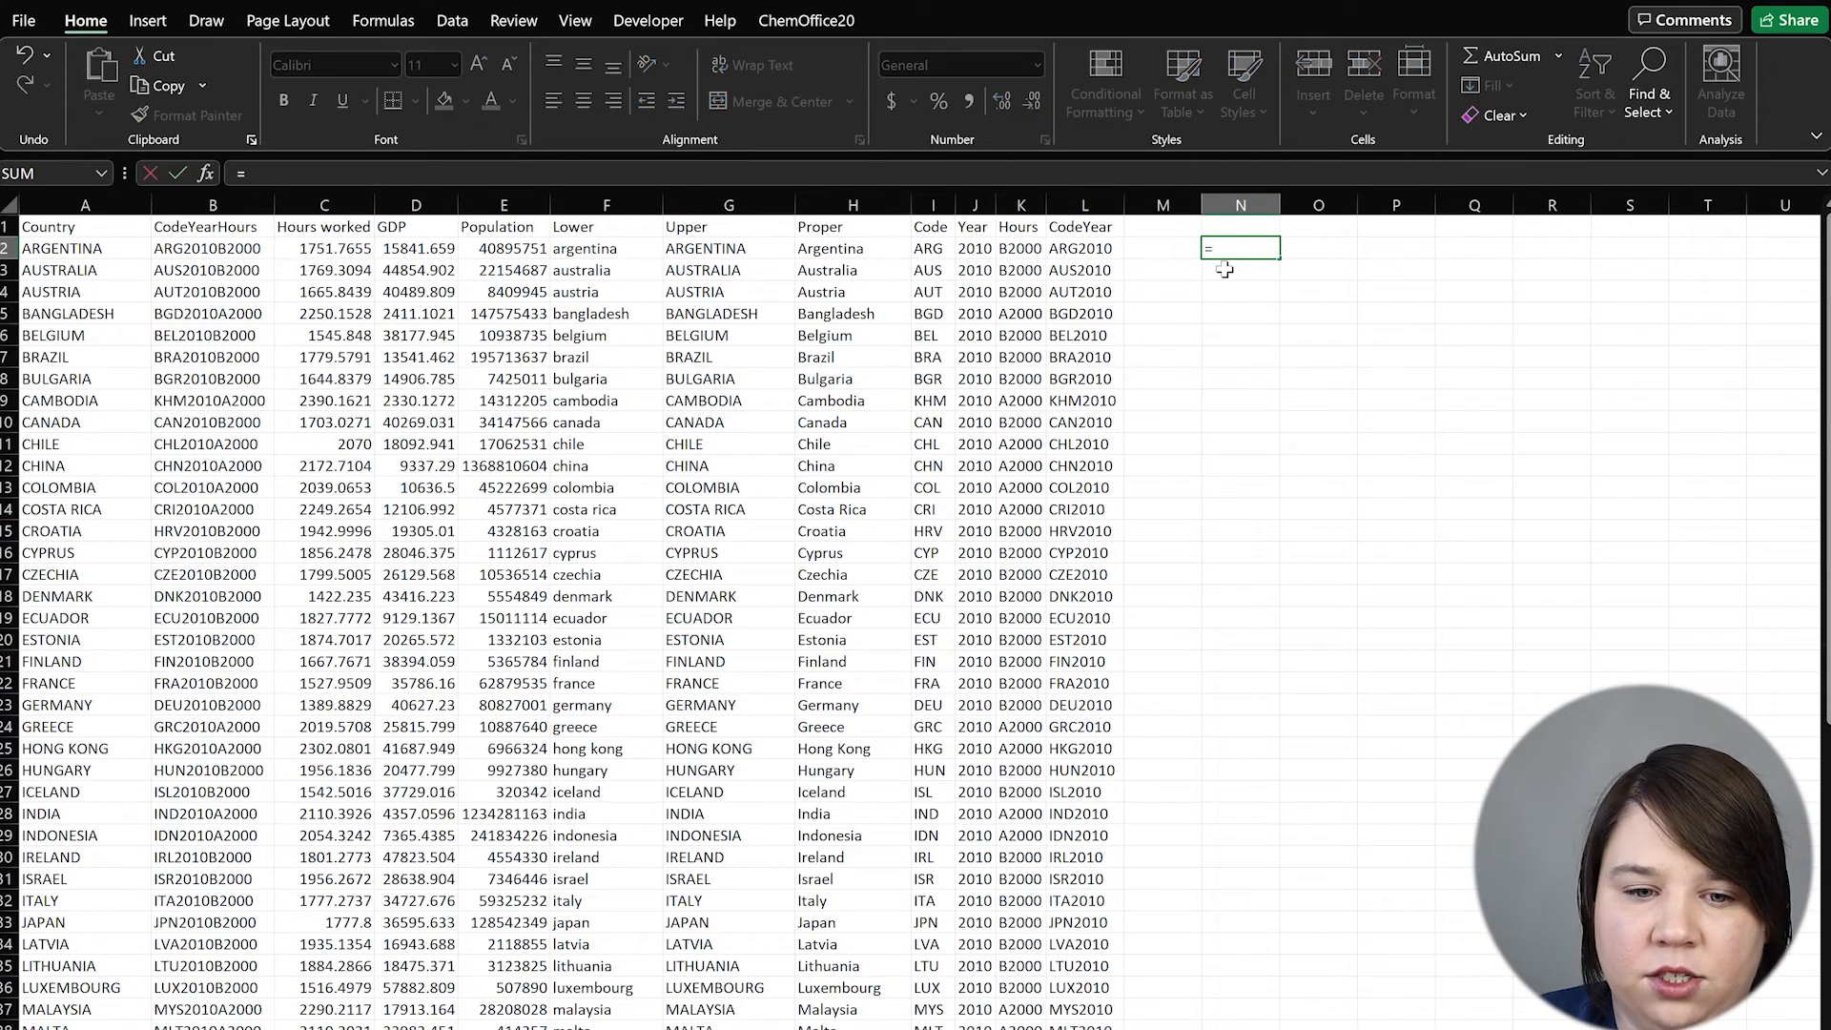
type("Concat(")
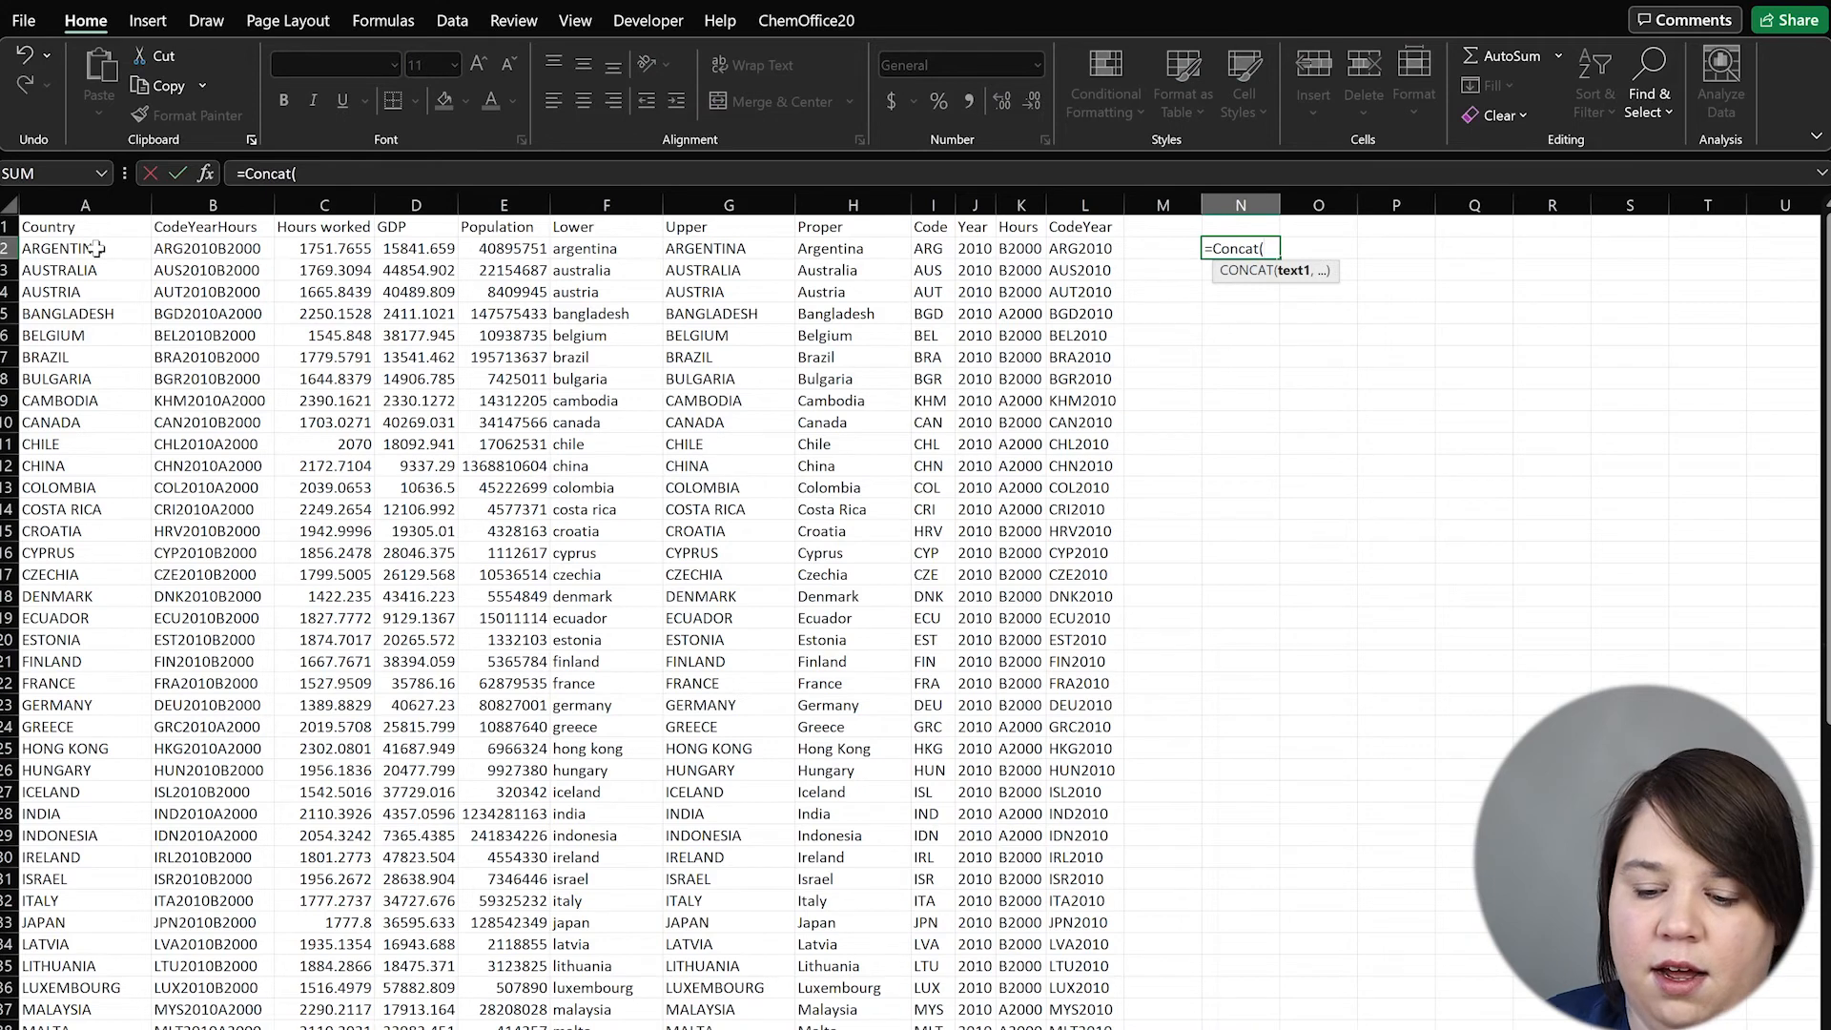
type("Prop")
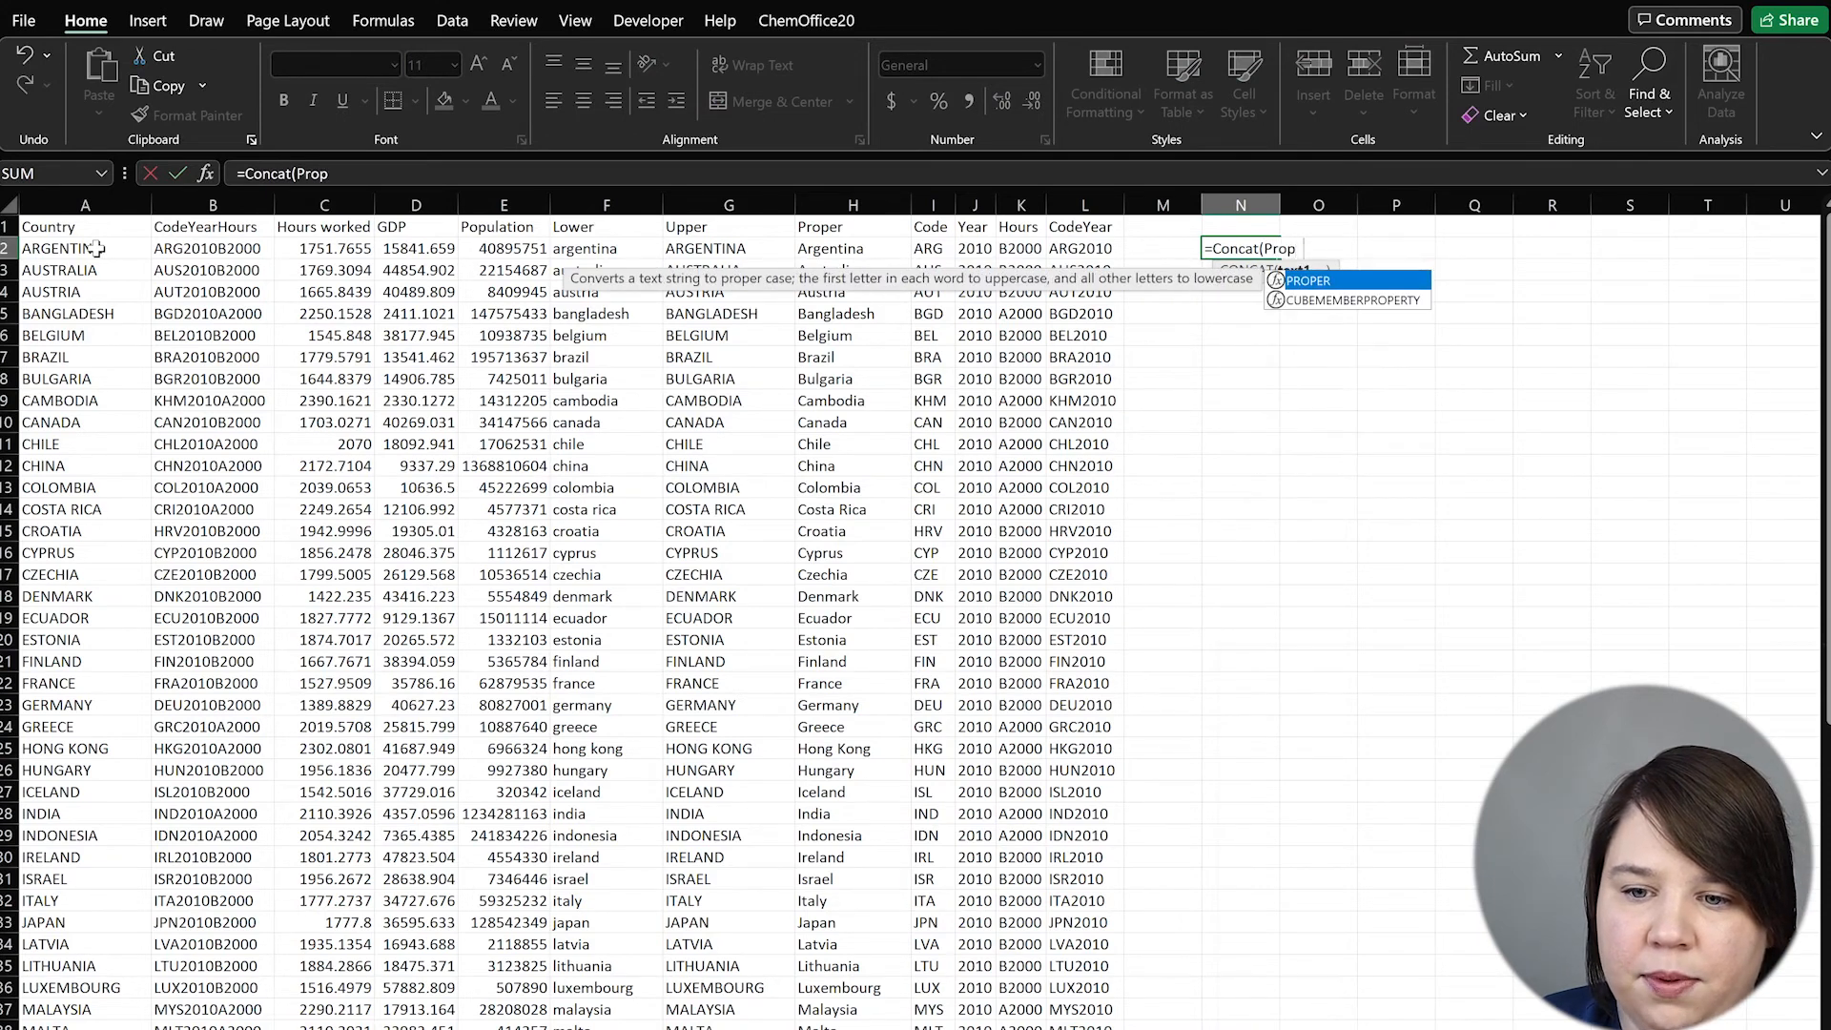
type("er(")
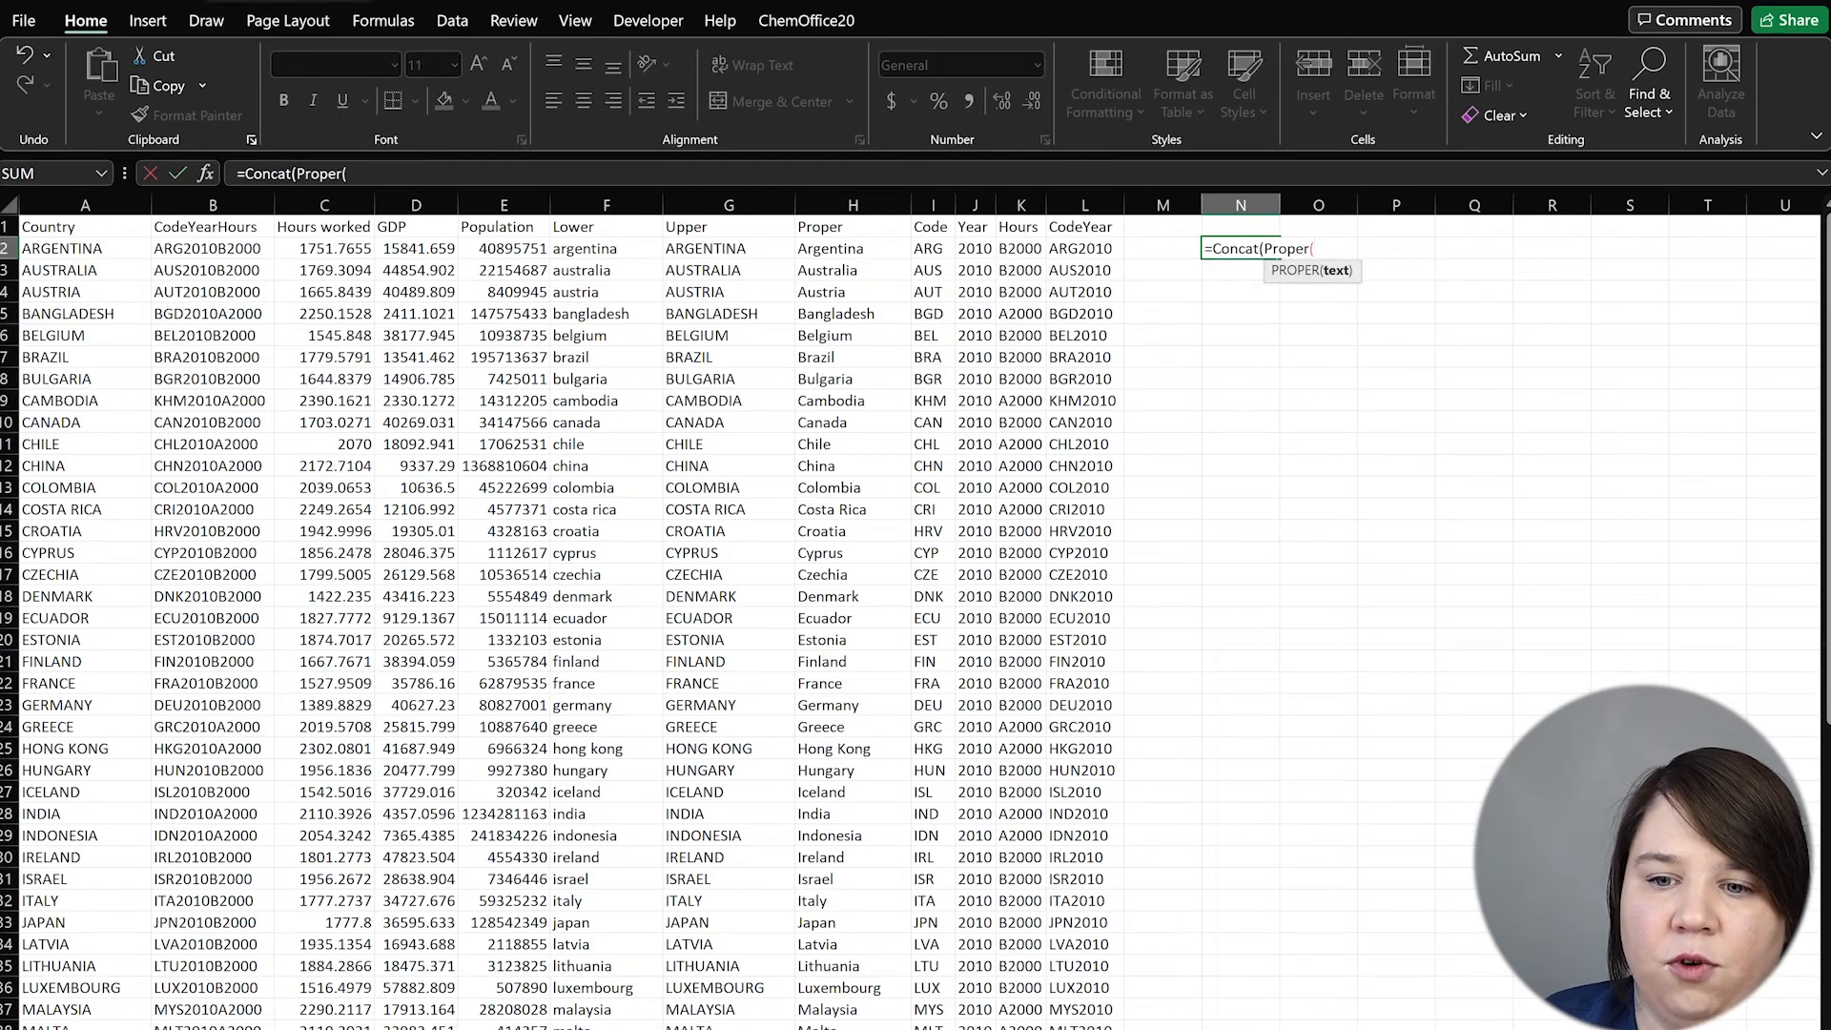
left_click(69, 249)
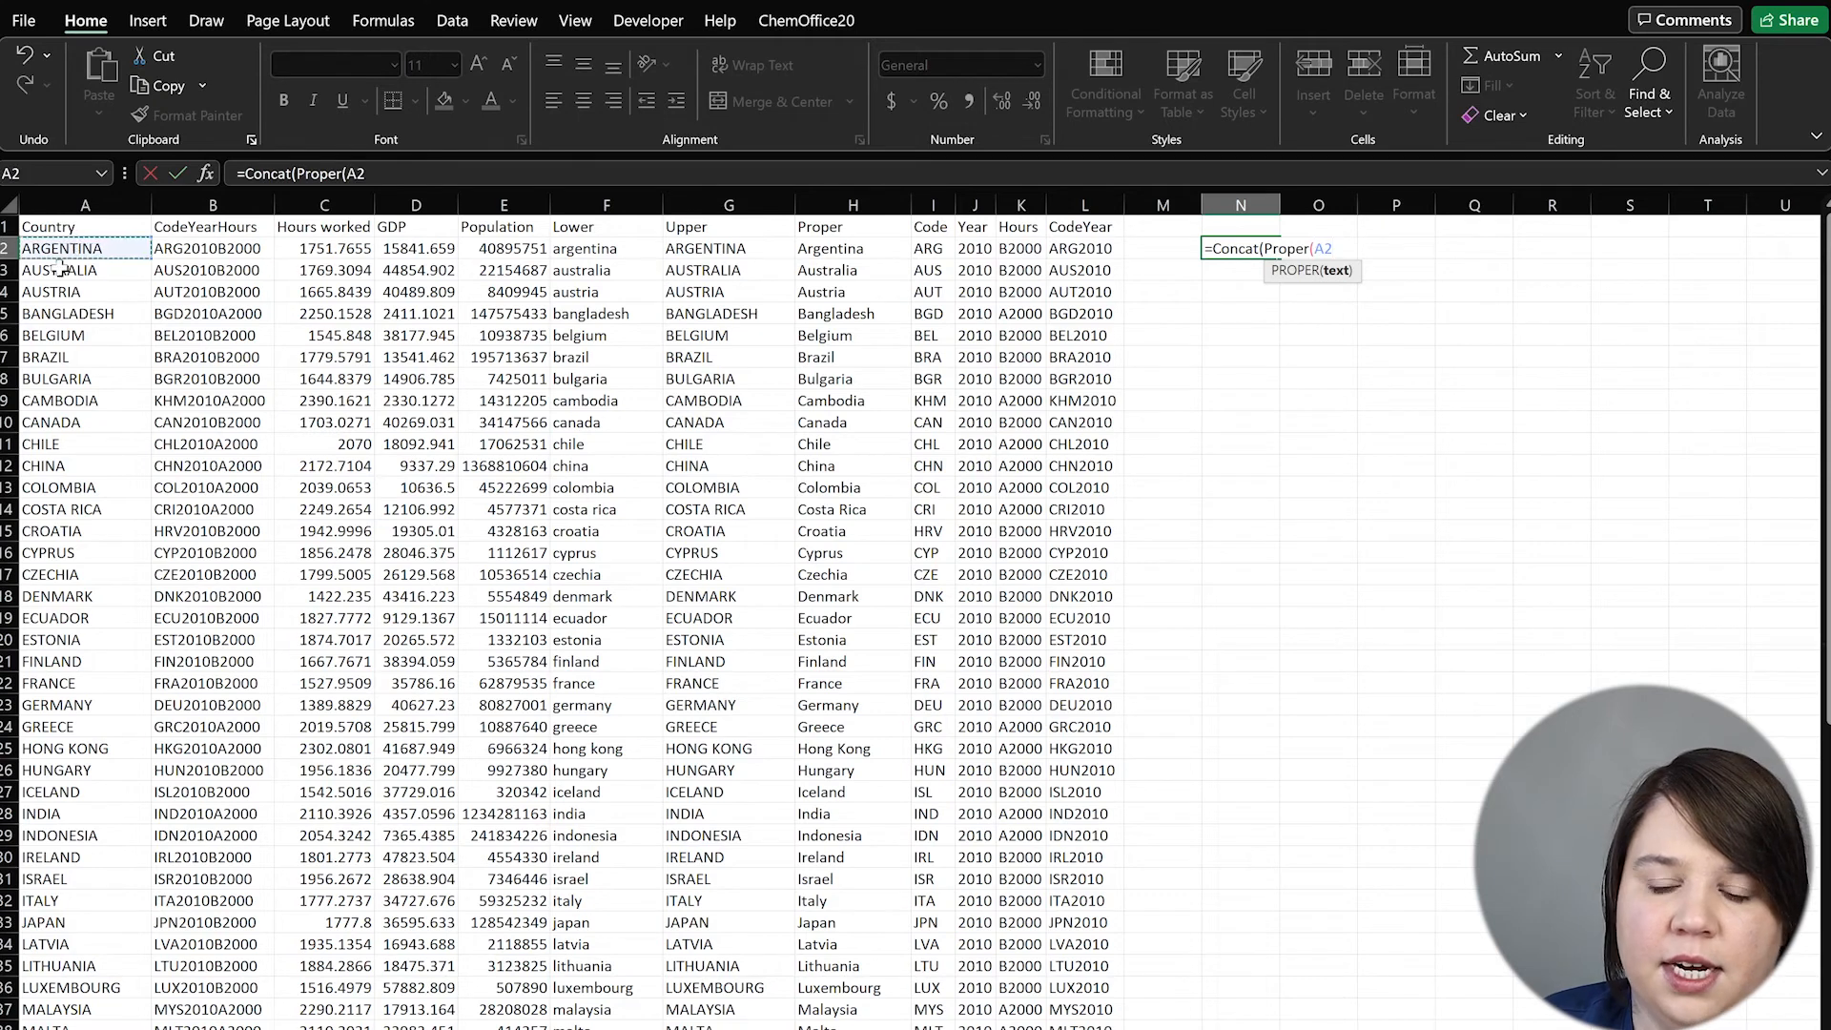
type(")")
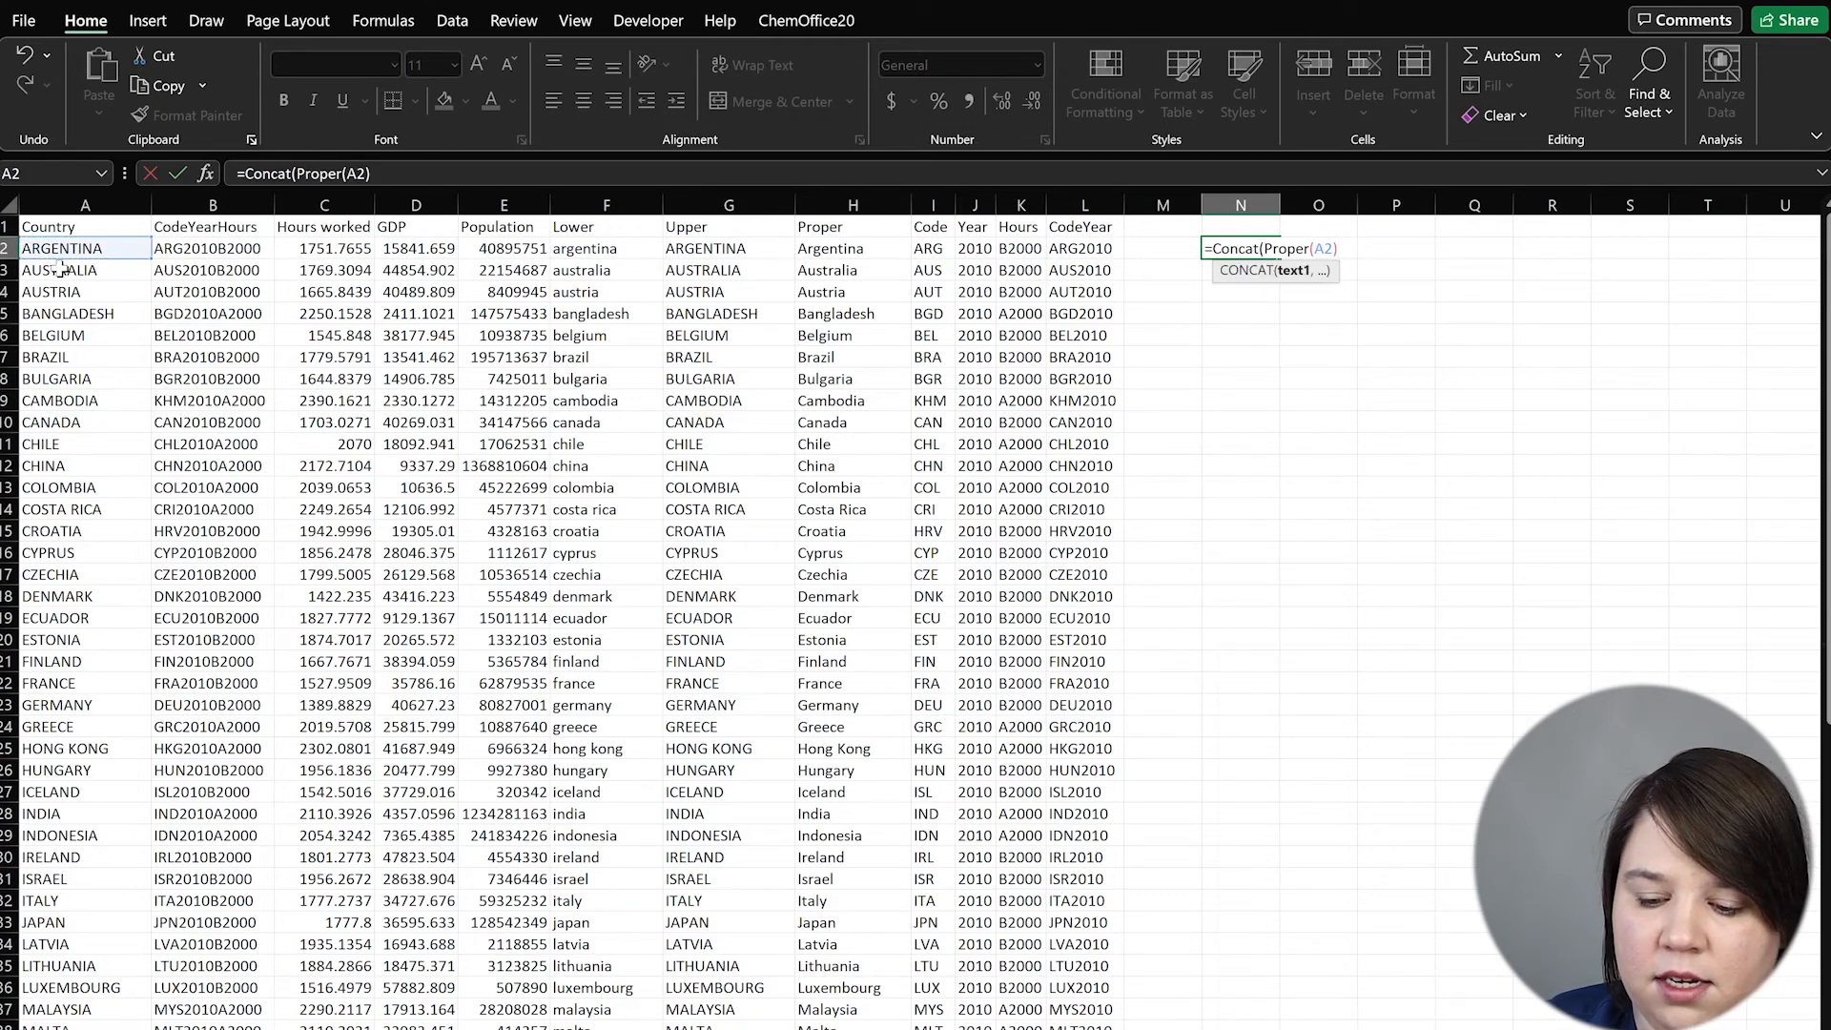
type(",")
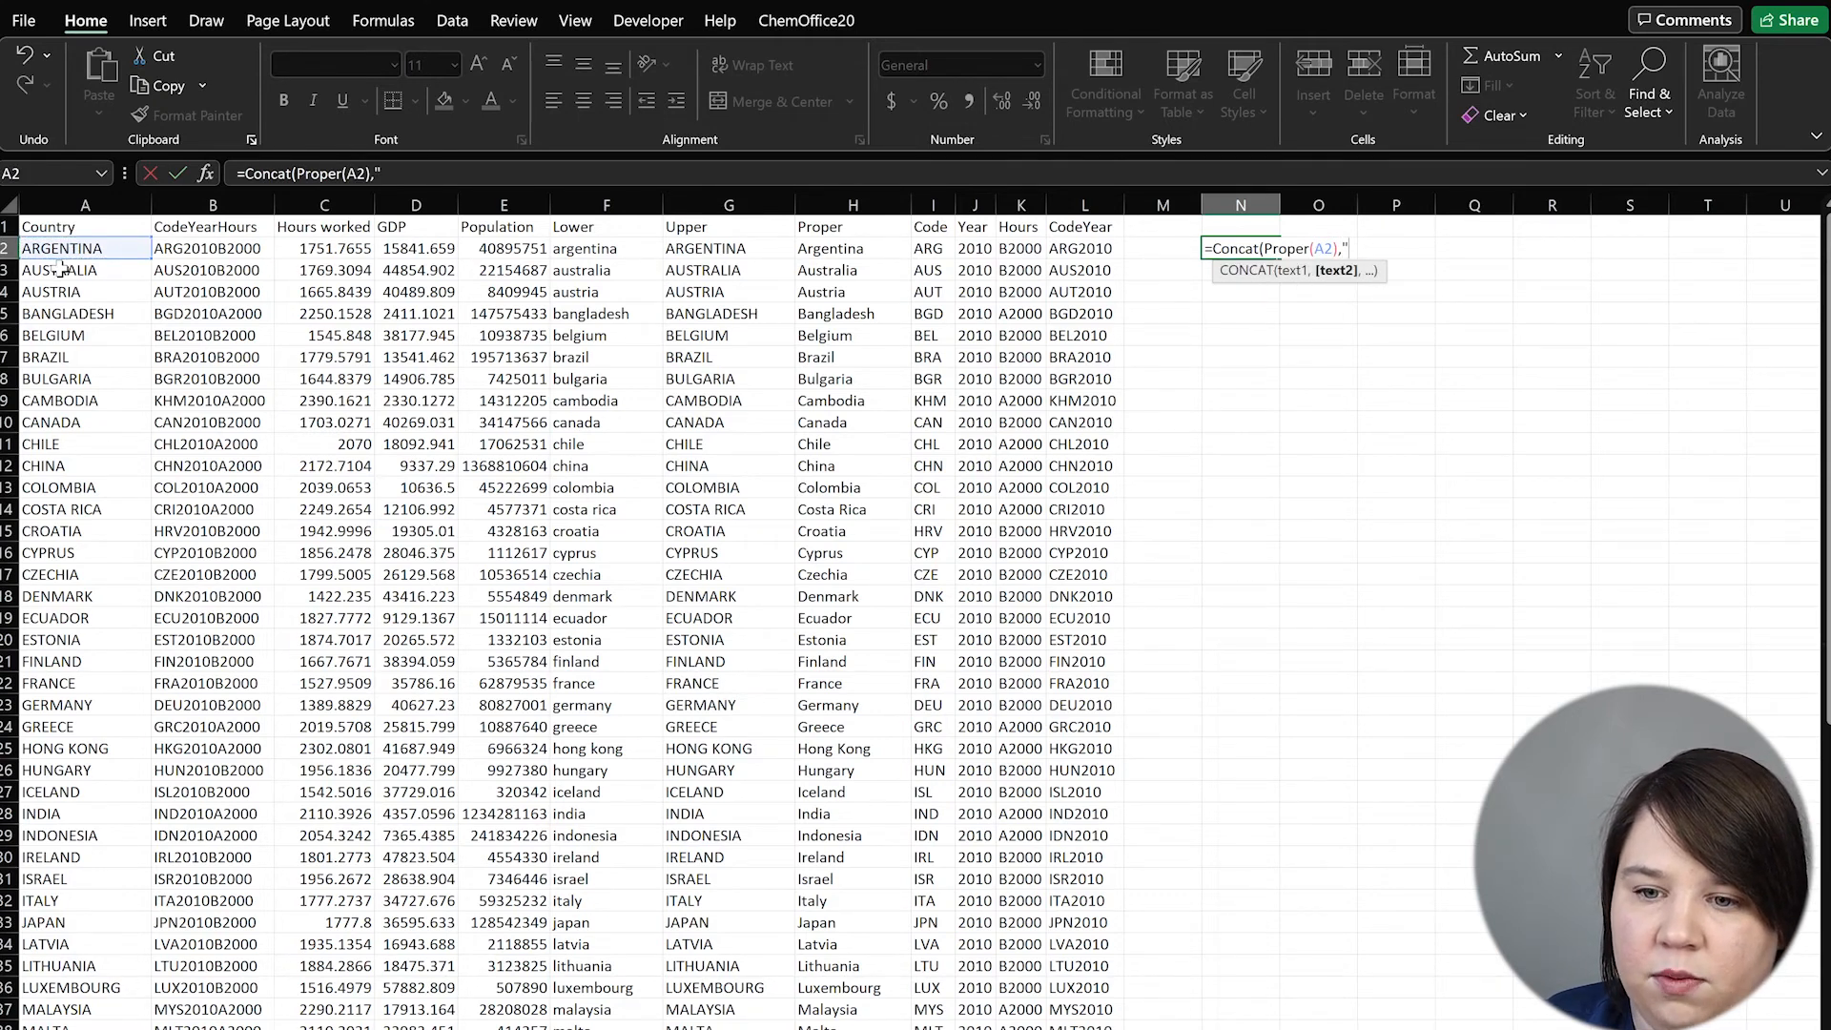
type("\" \"")
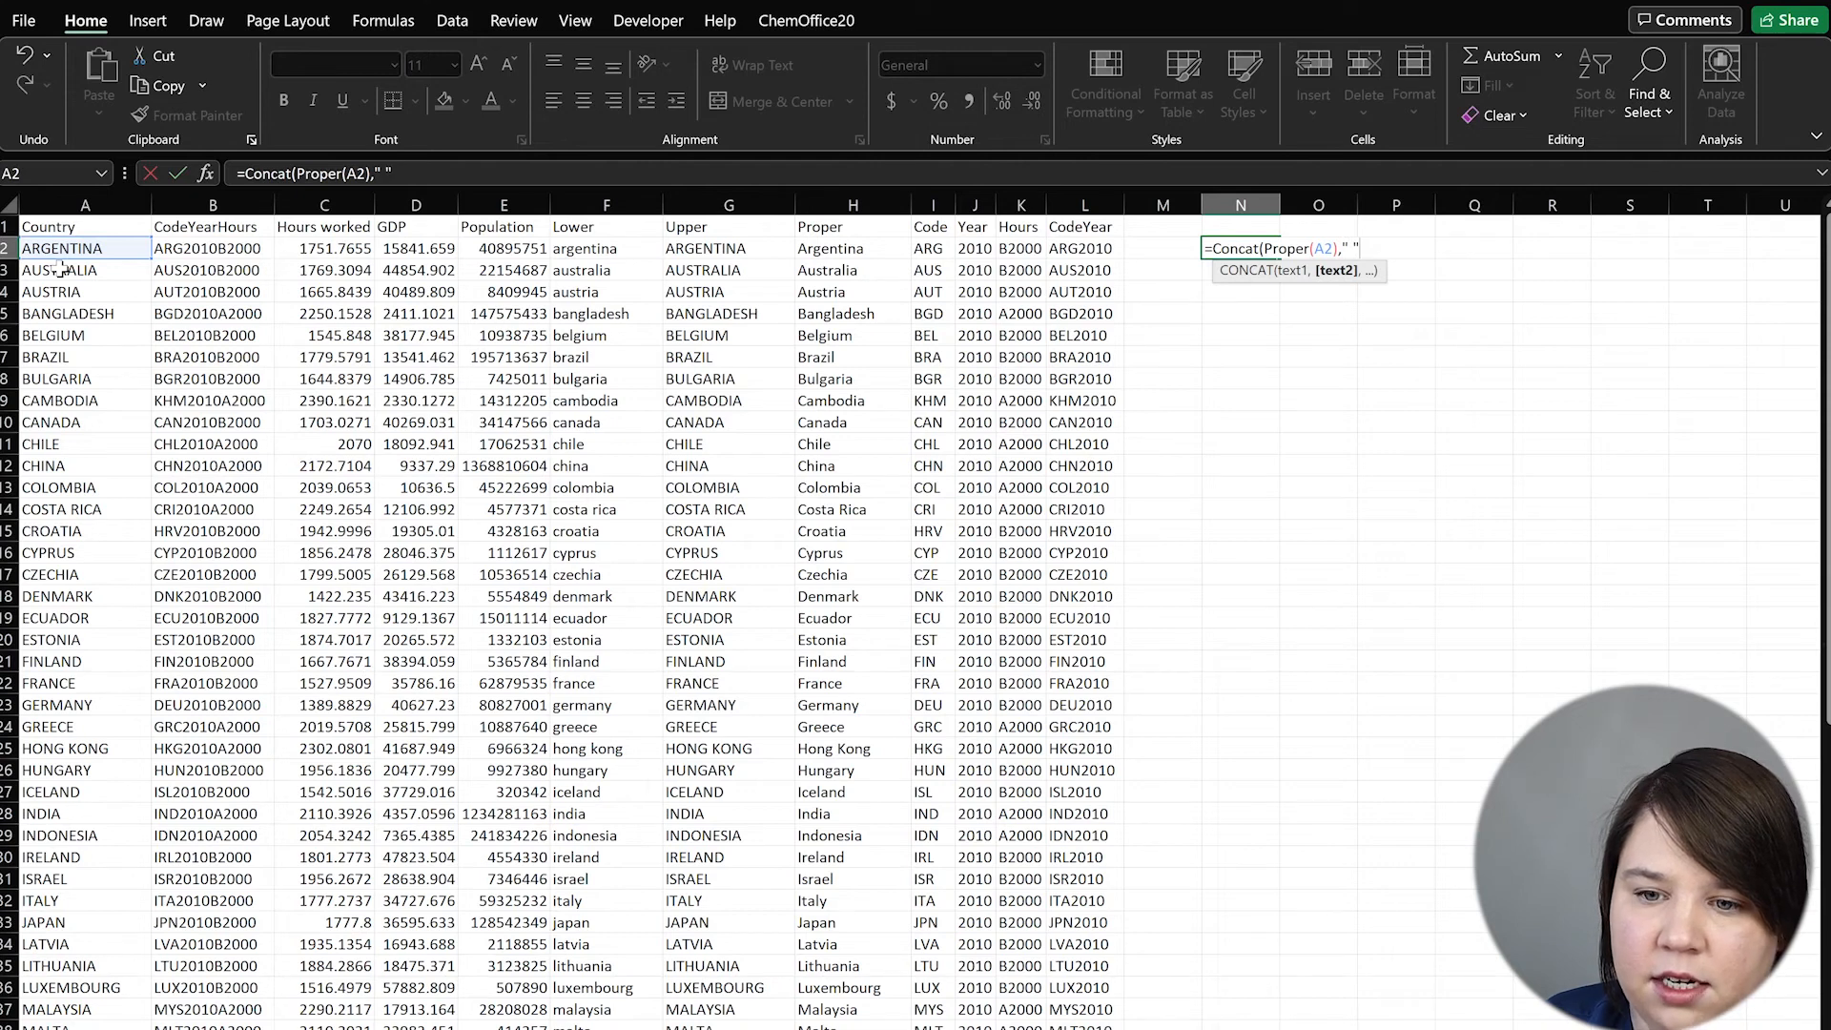
type(",")
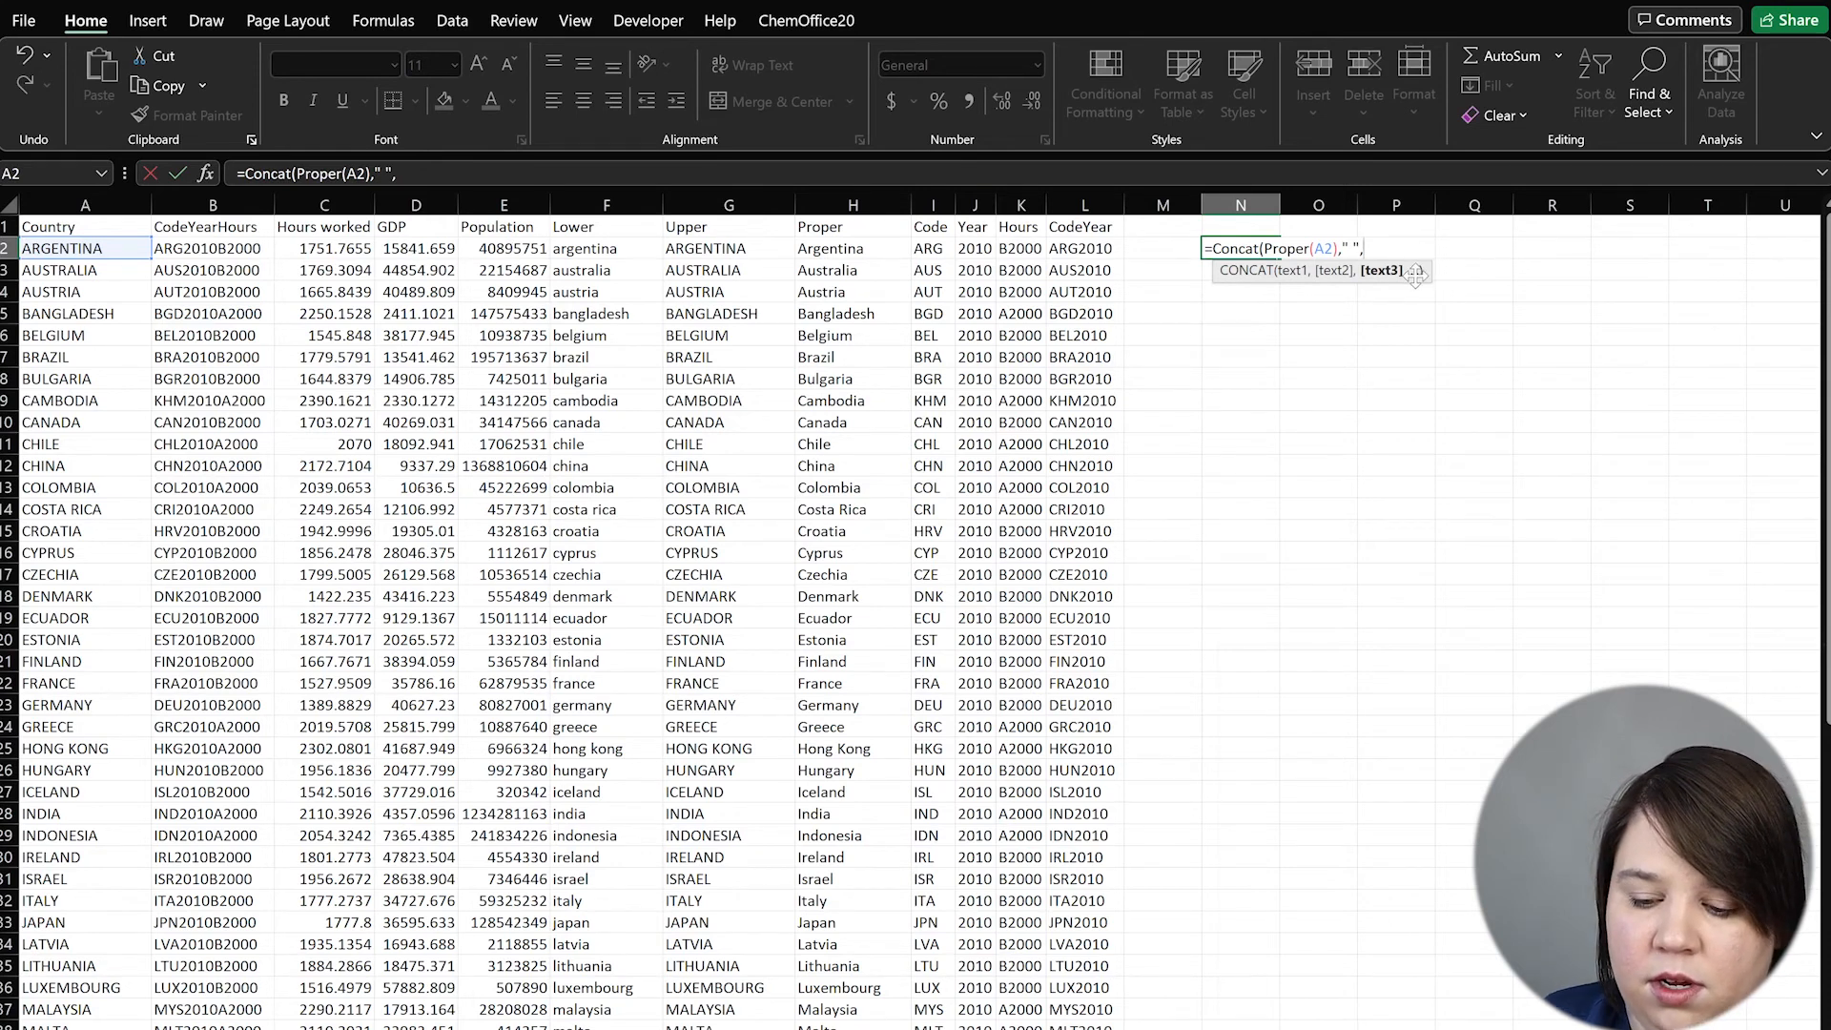
Add the text "has a population of " and Argentina's population from cell E2 to the CONCAT formula
type("has")
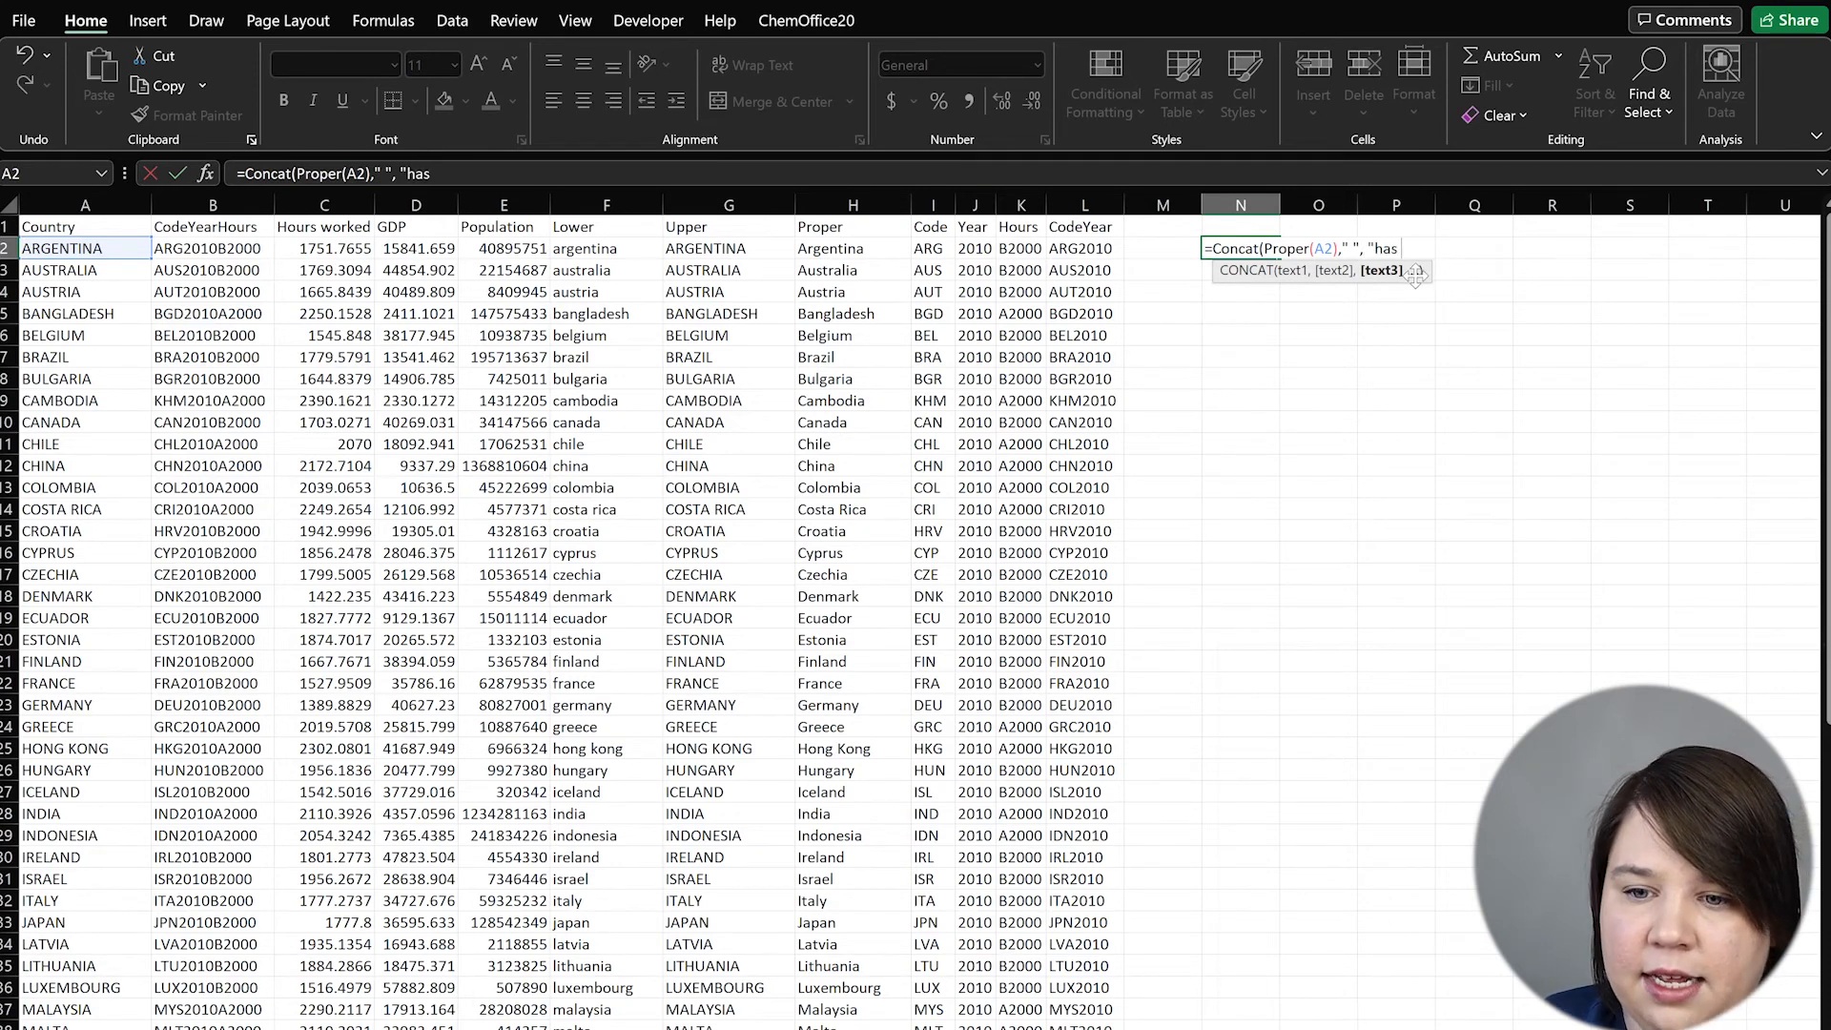
type(" a population ")
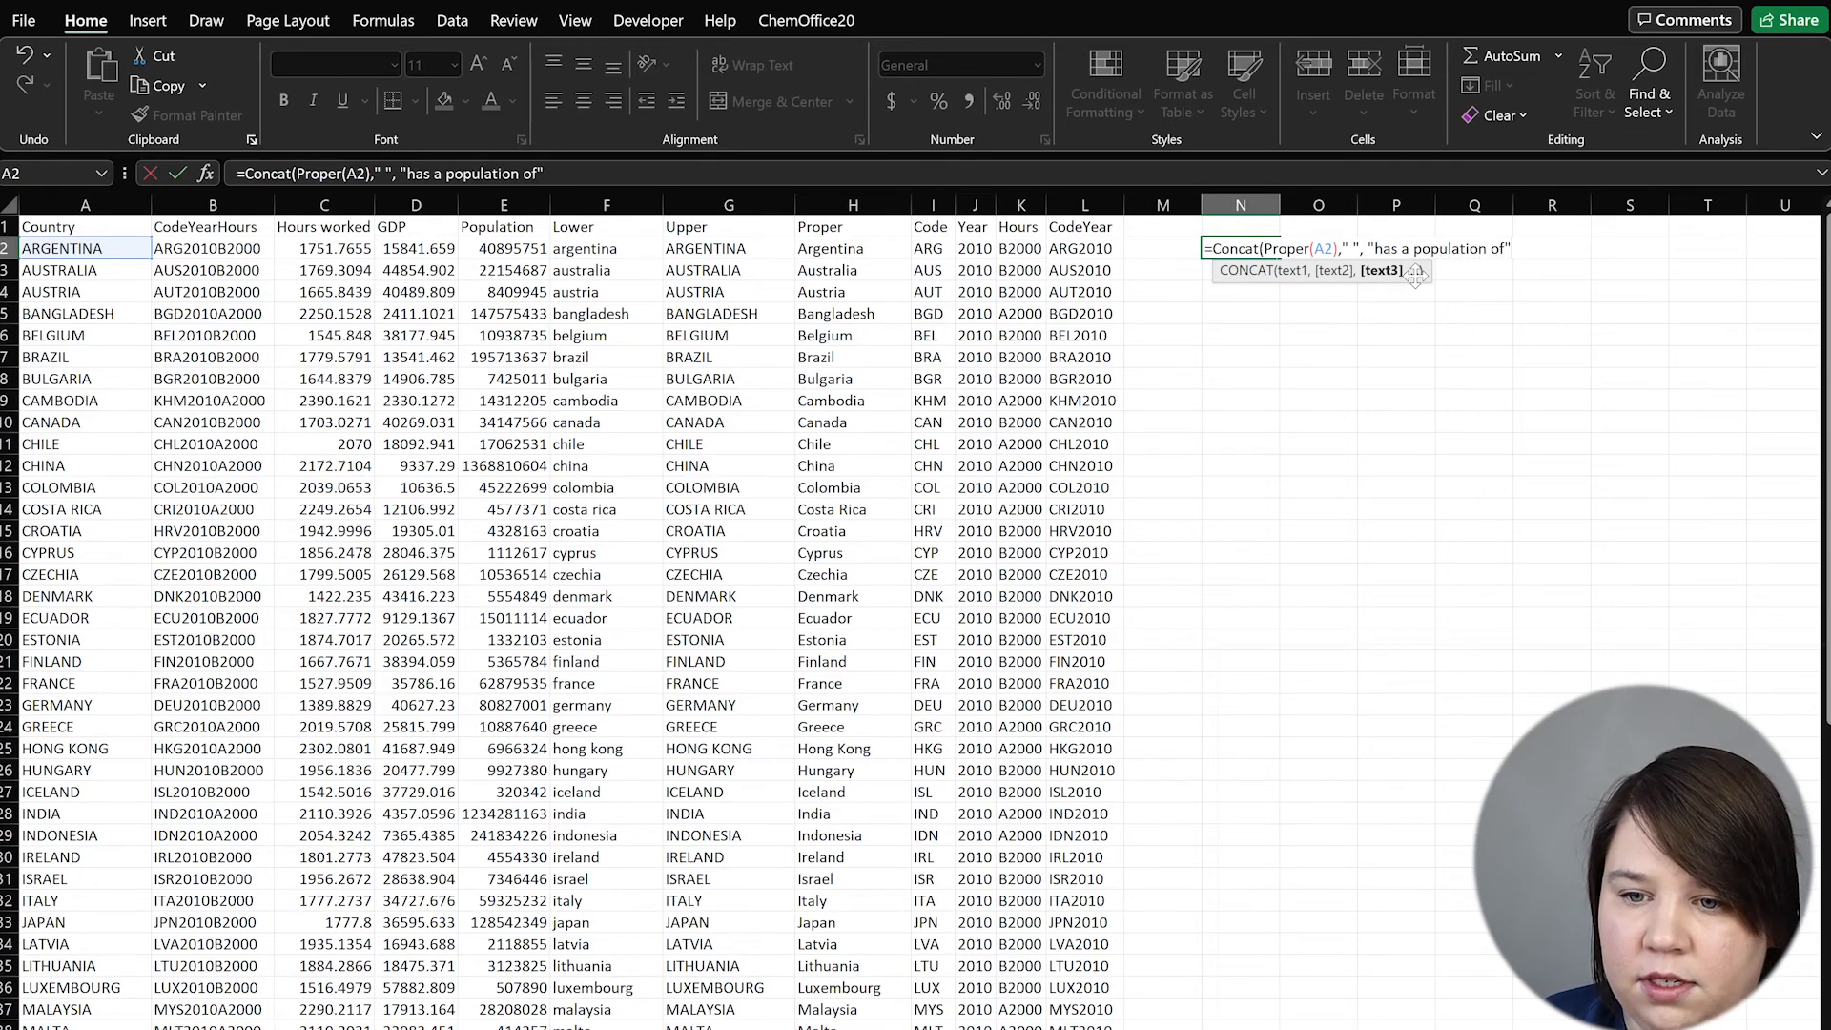
type("of \",")
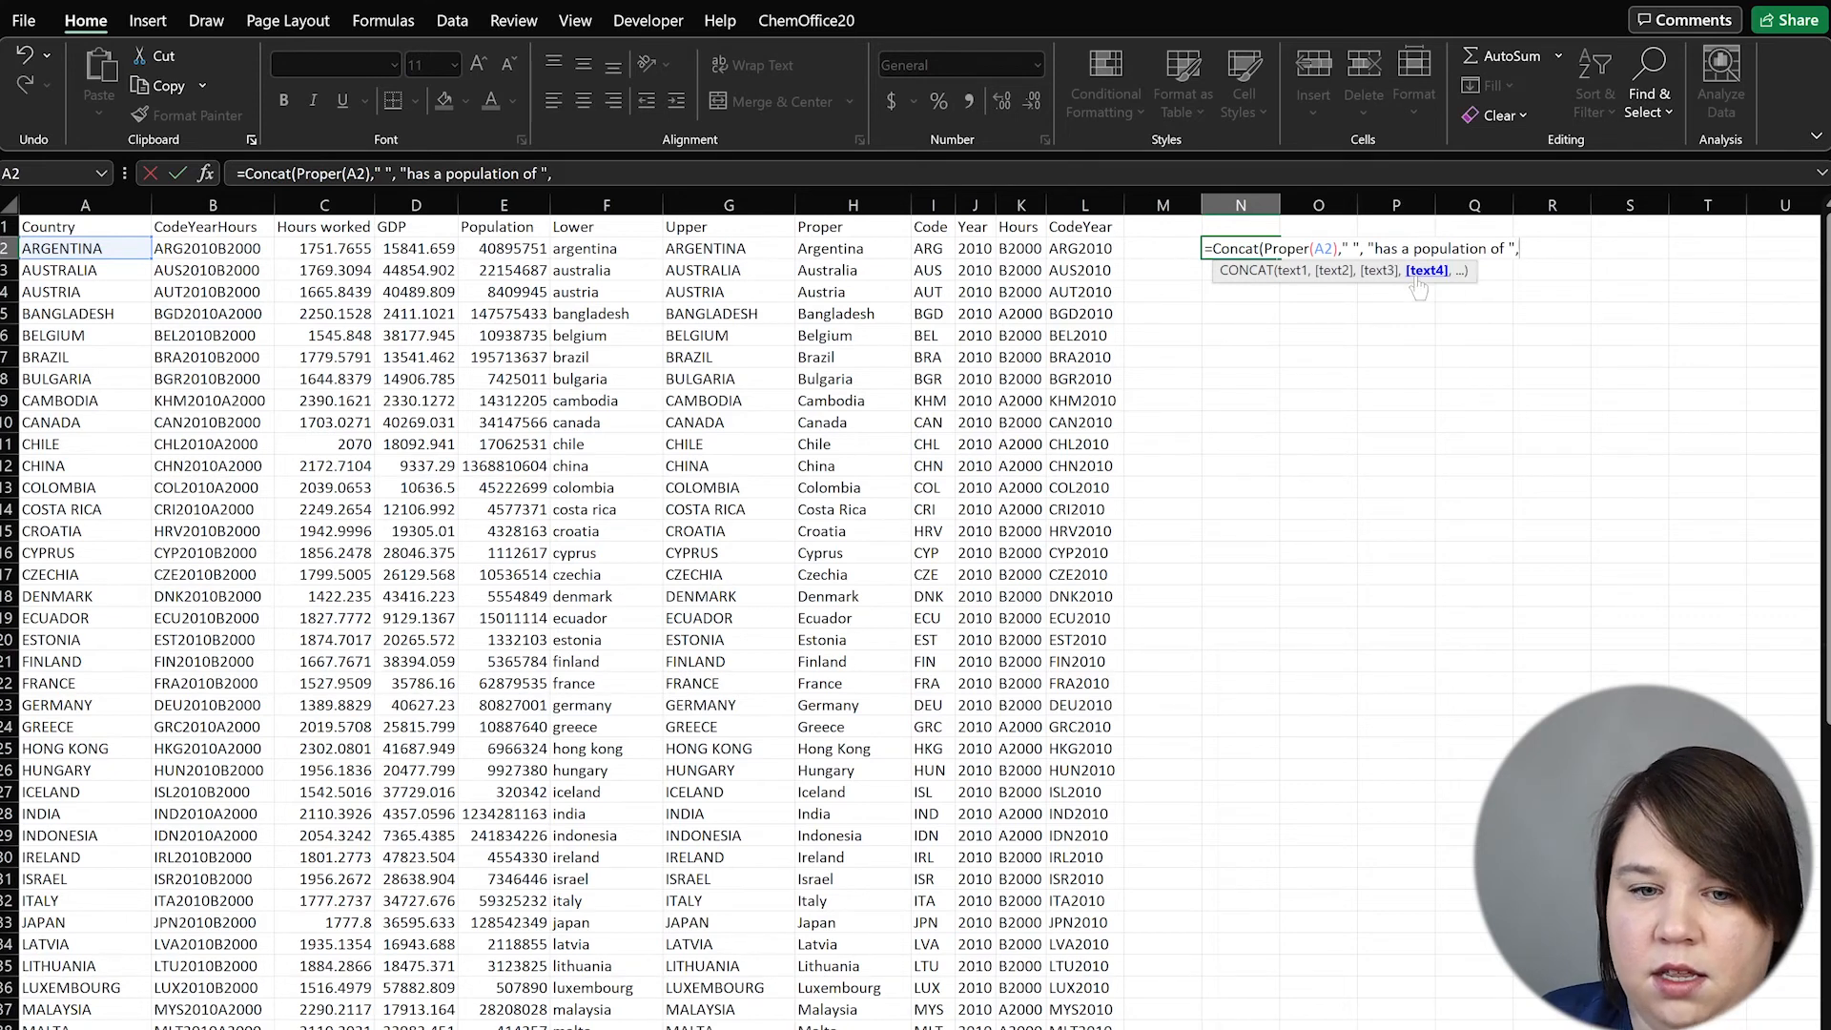
left_click(511, 268)
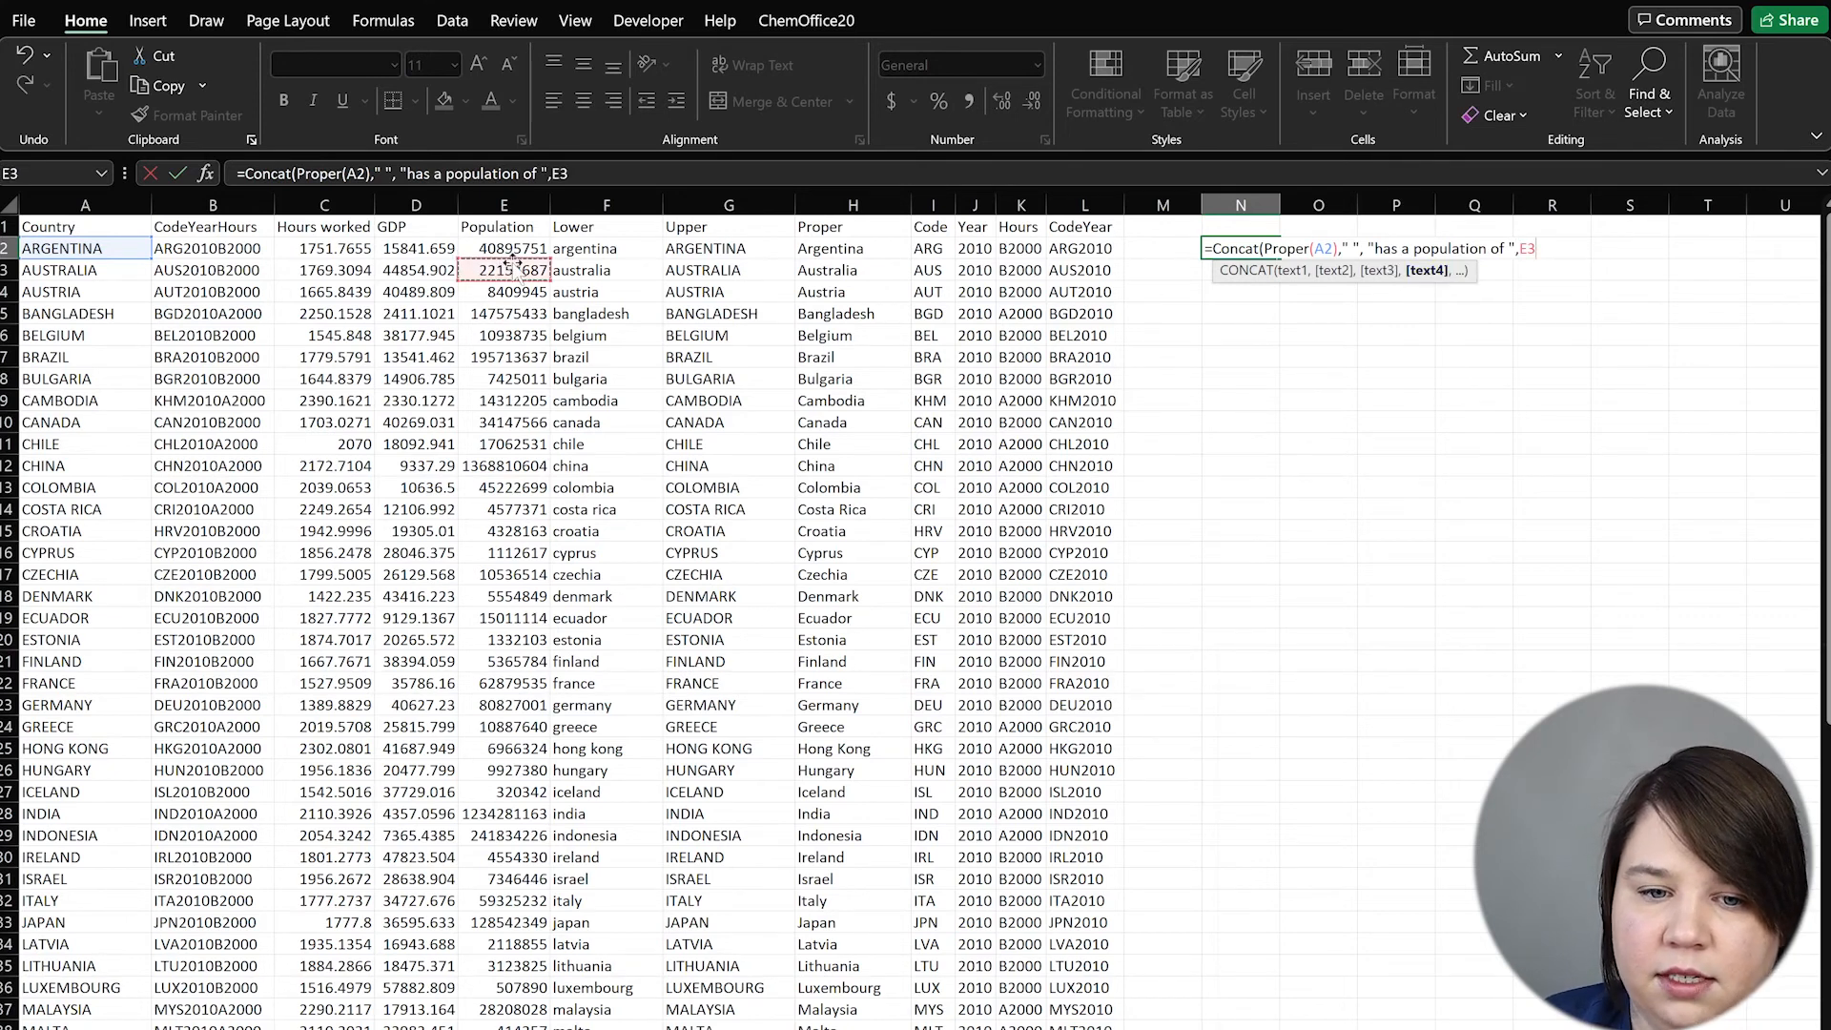
left_click(513, 247)
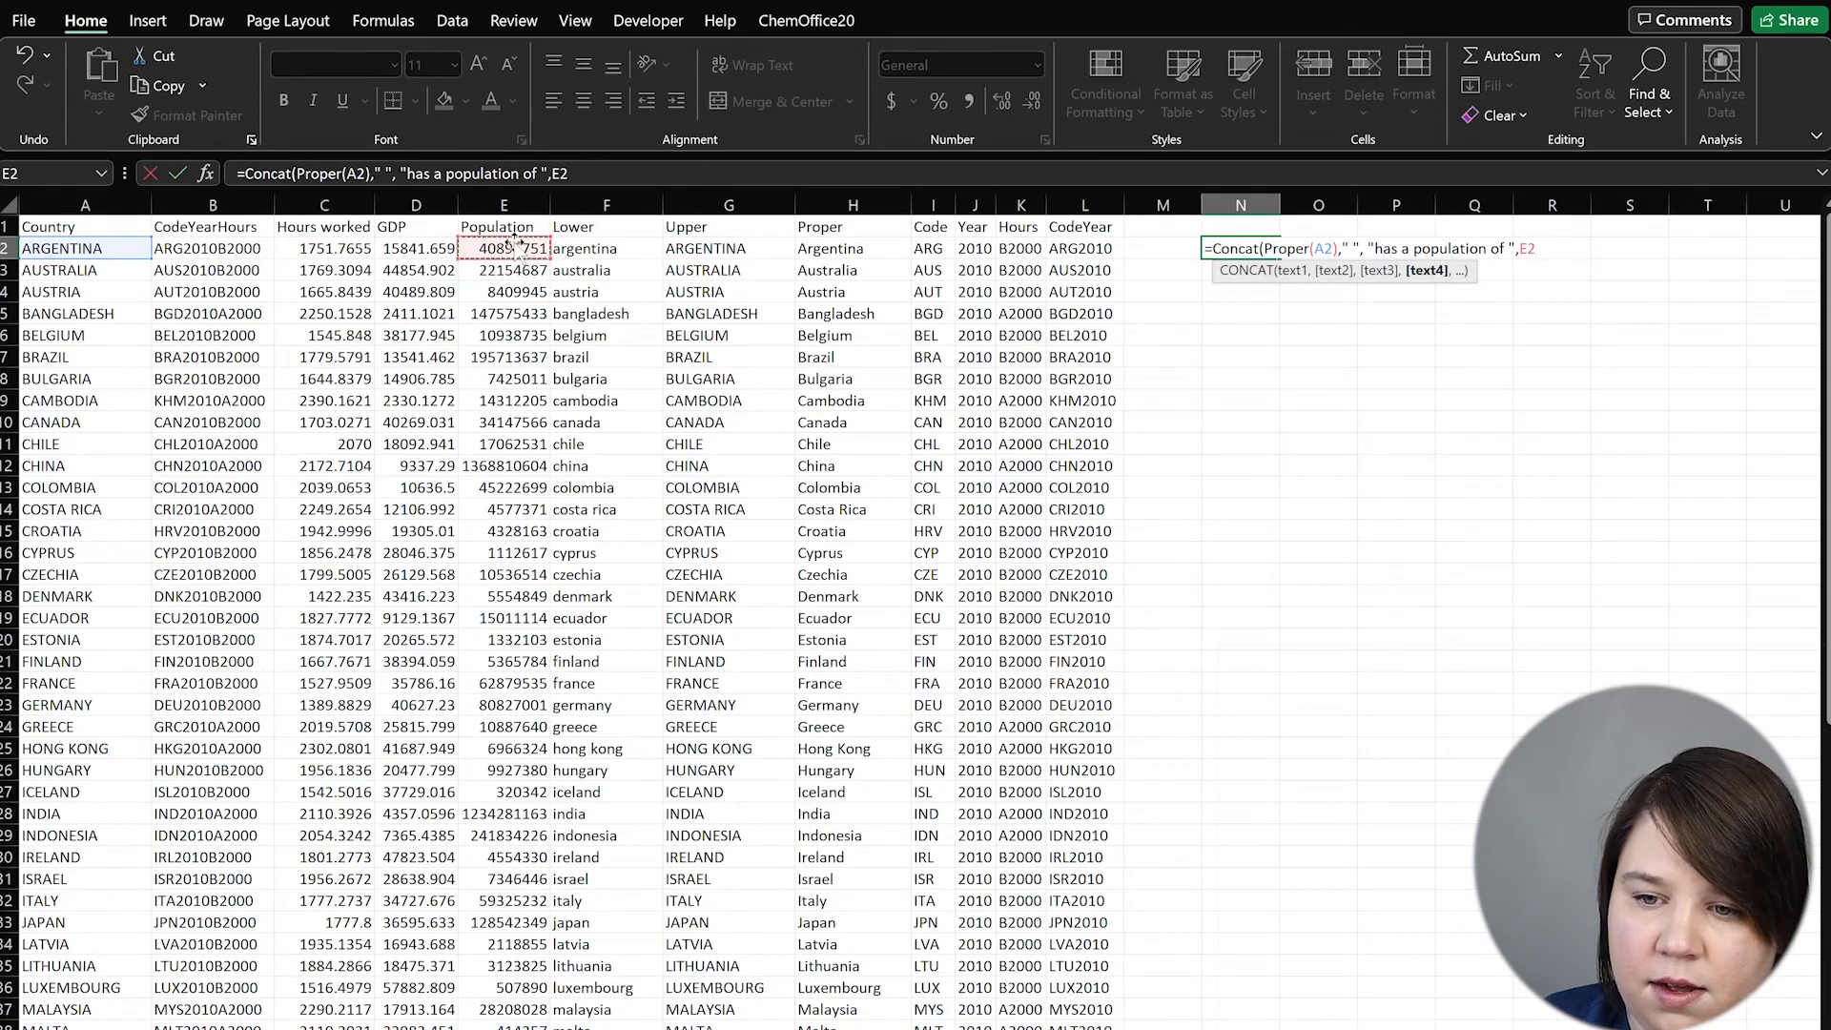
Add the text " and a GDP of " and Argentina's GDP from cell D2, and complete the CONCAT formula
type(",")
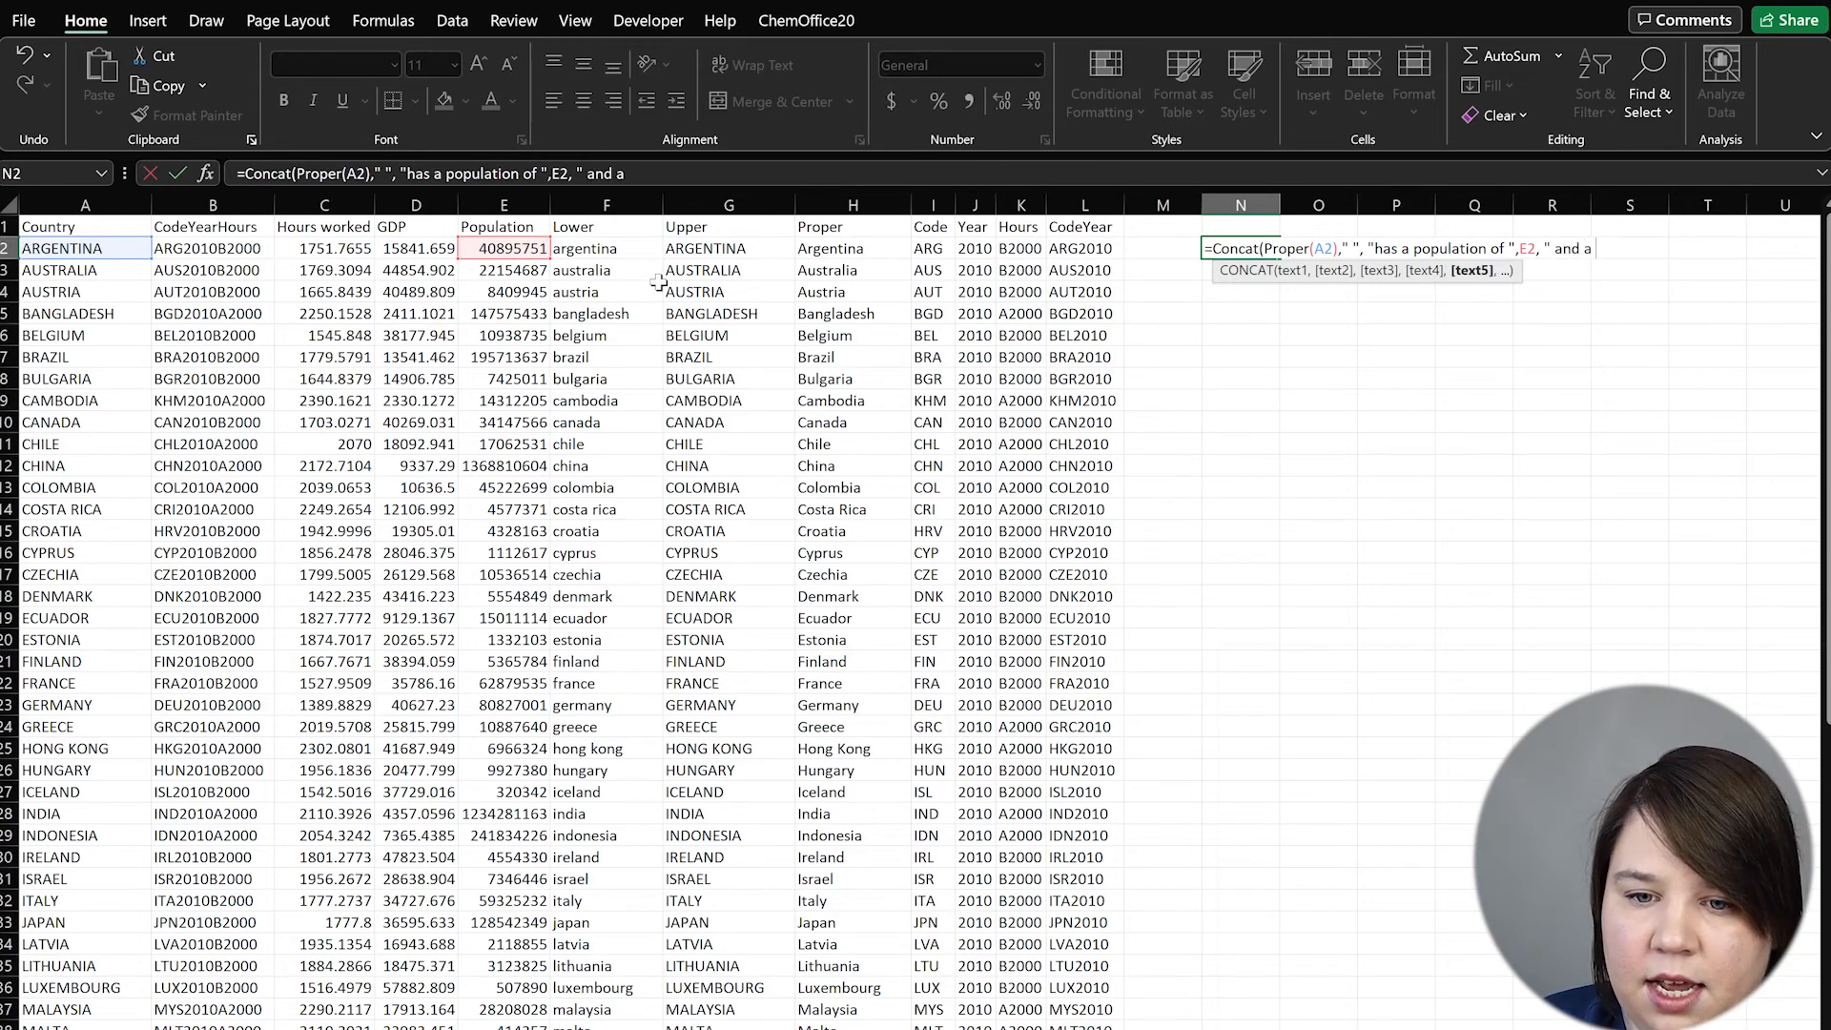
type("\" and a GDP of")
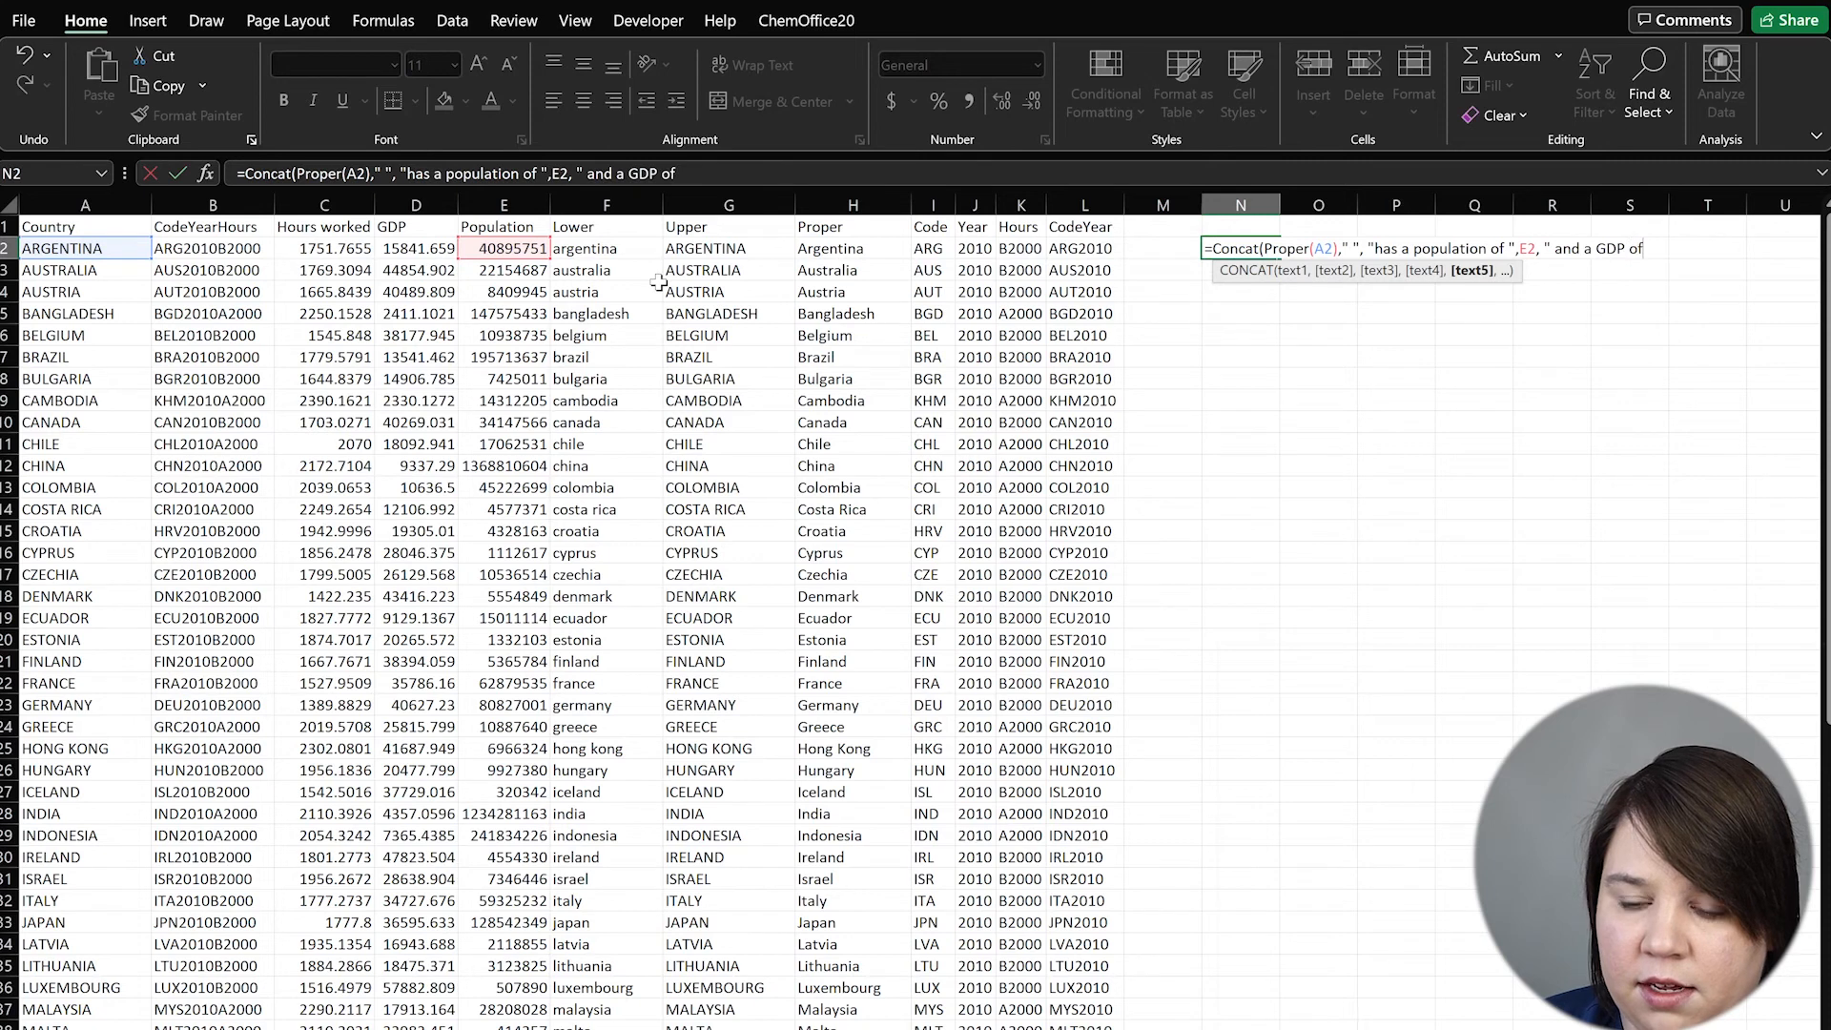
type(" \",")
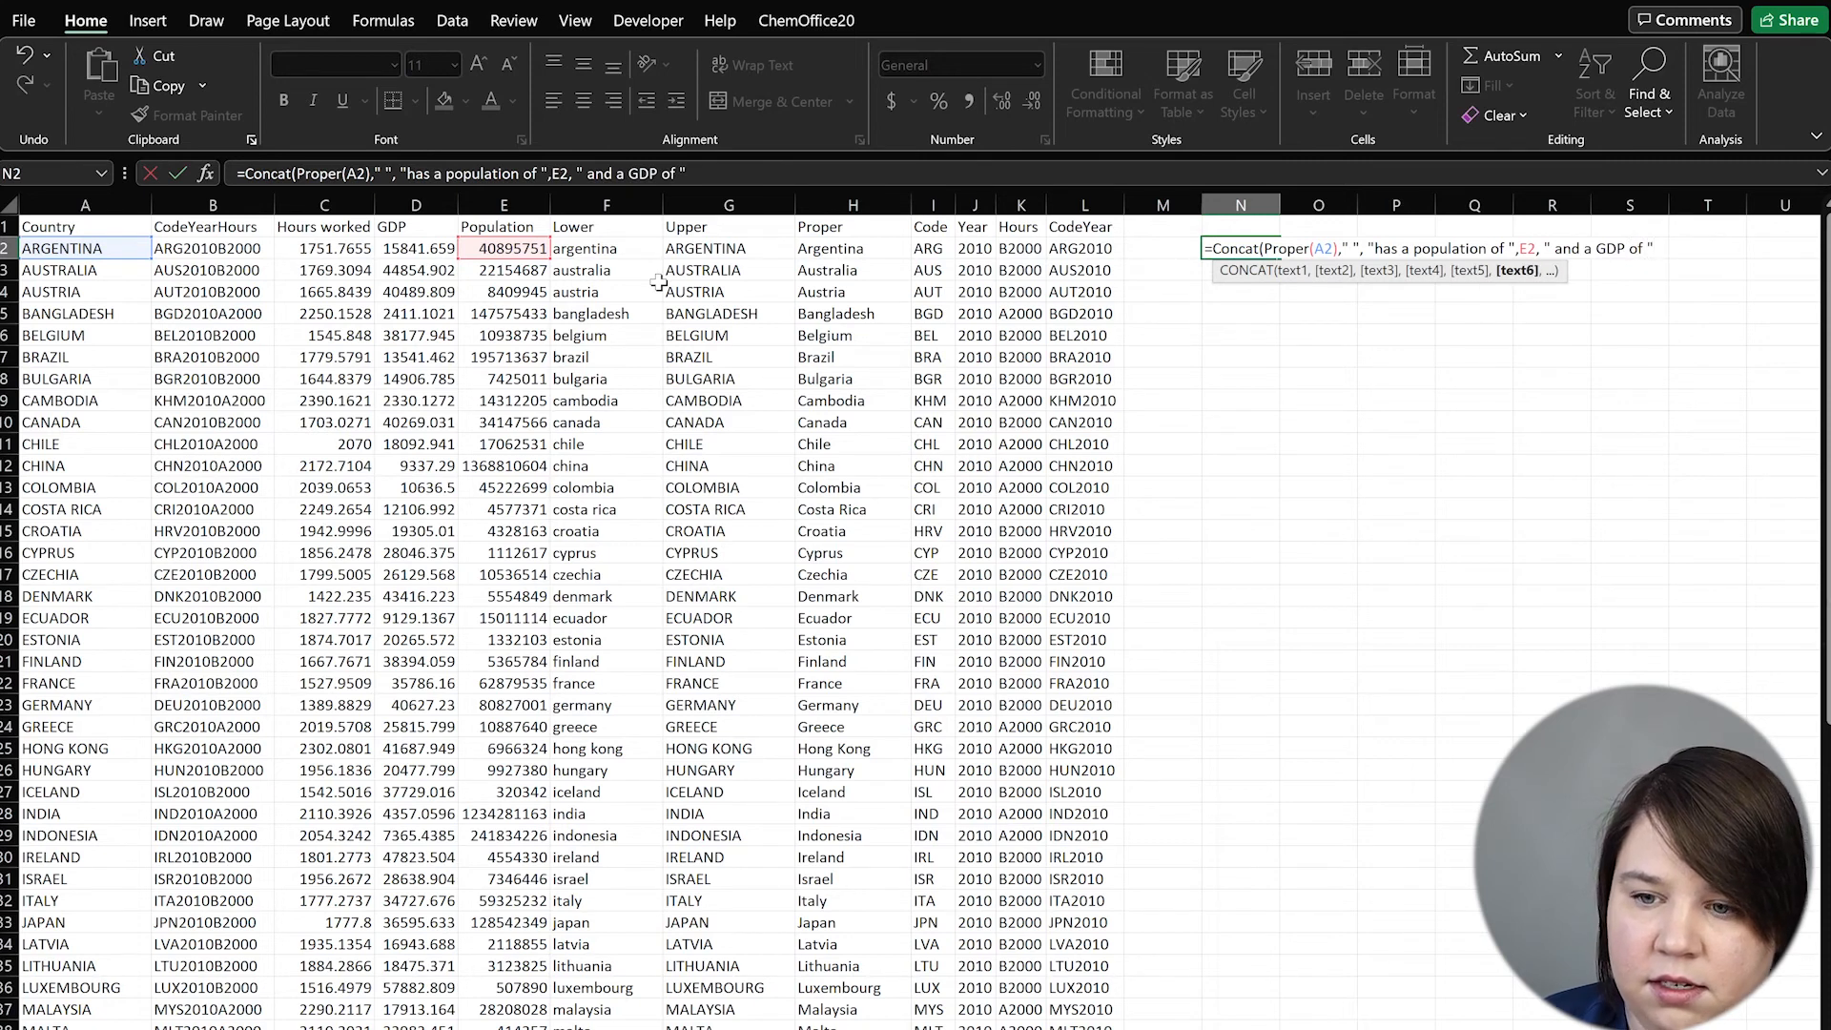
left_click(407, 248)
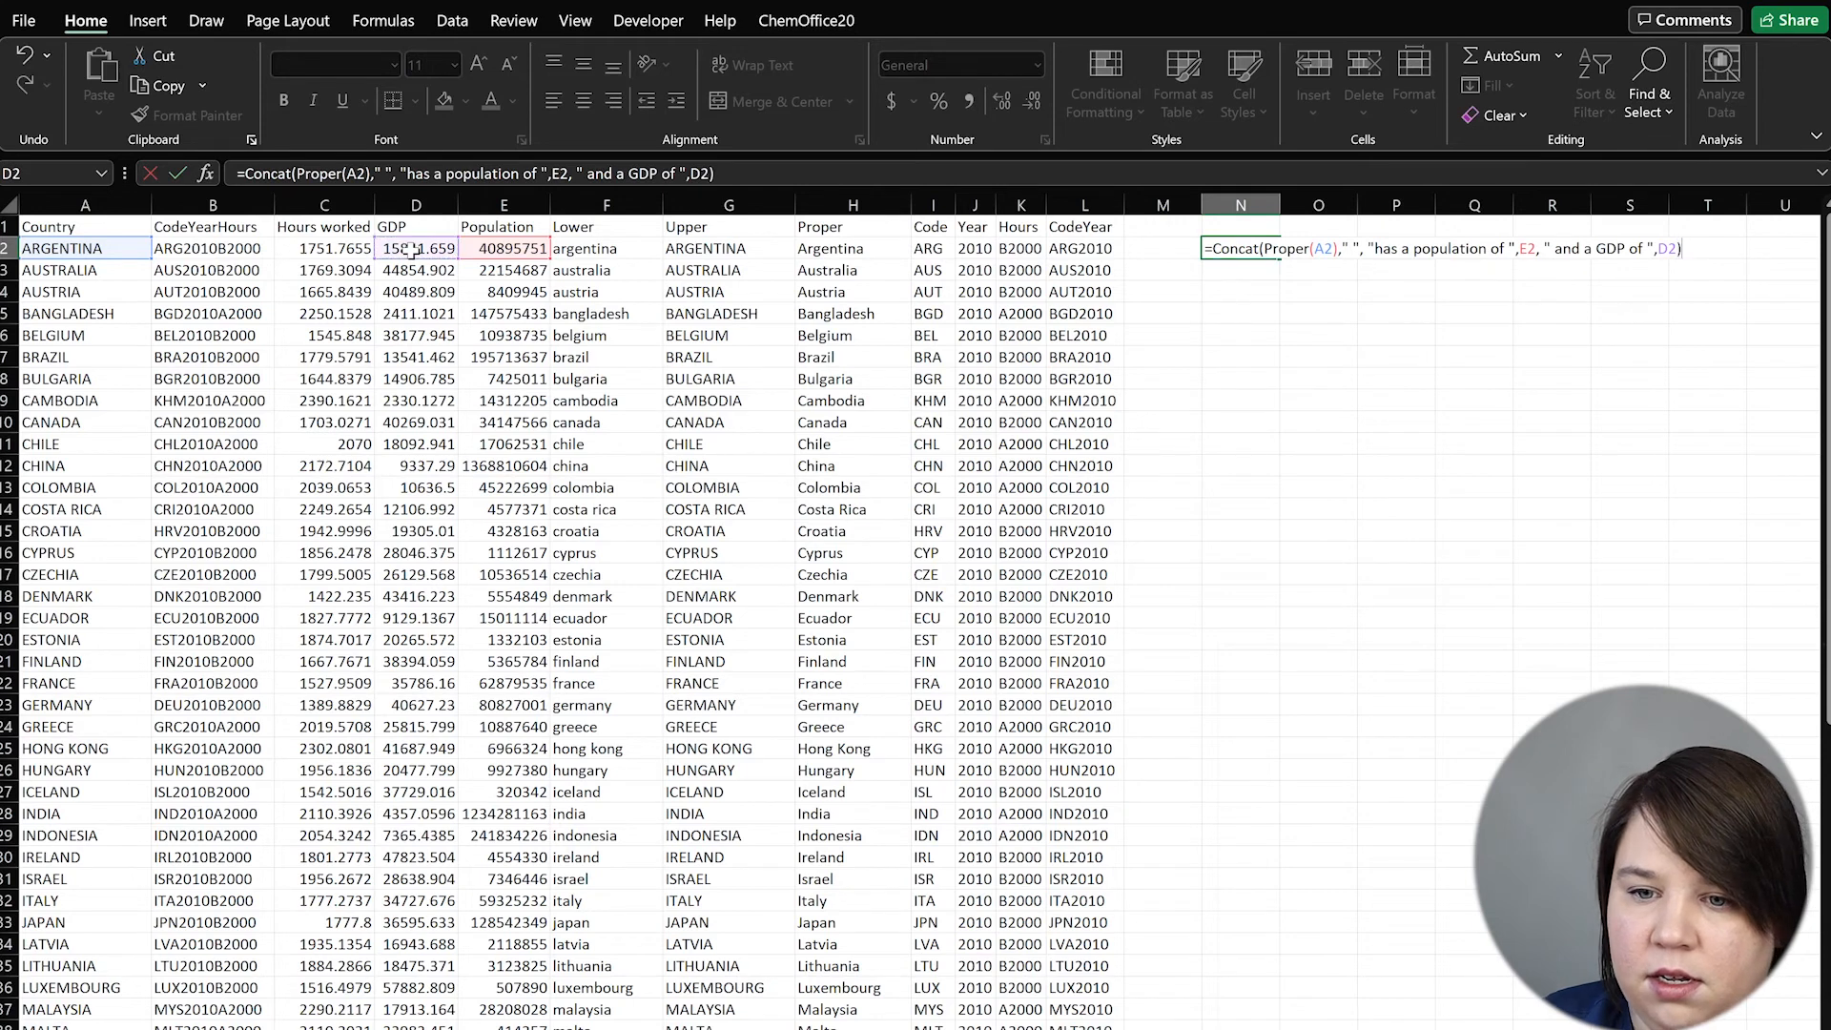
key("Return")
Move the sentence formula from N2 to cell M2 beside CodeYear, with columns N and M autofitted to its text
left_click(1242, 250)
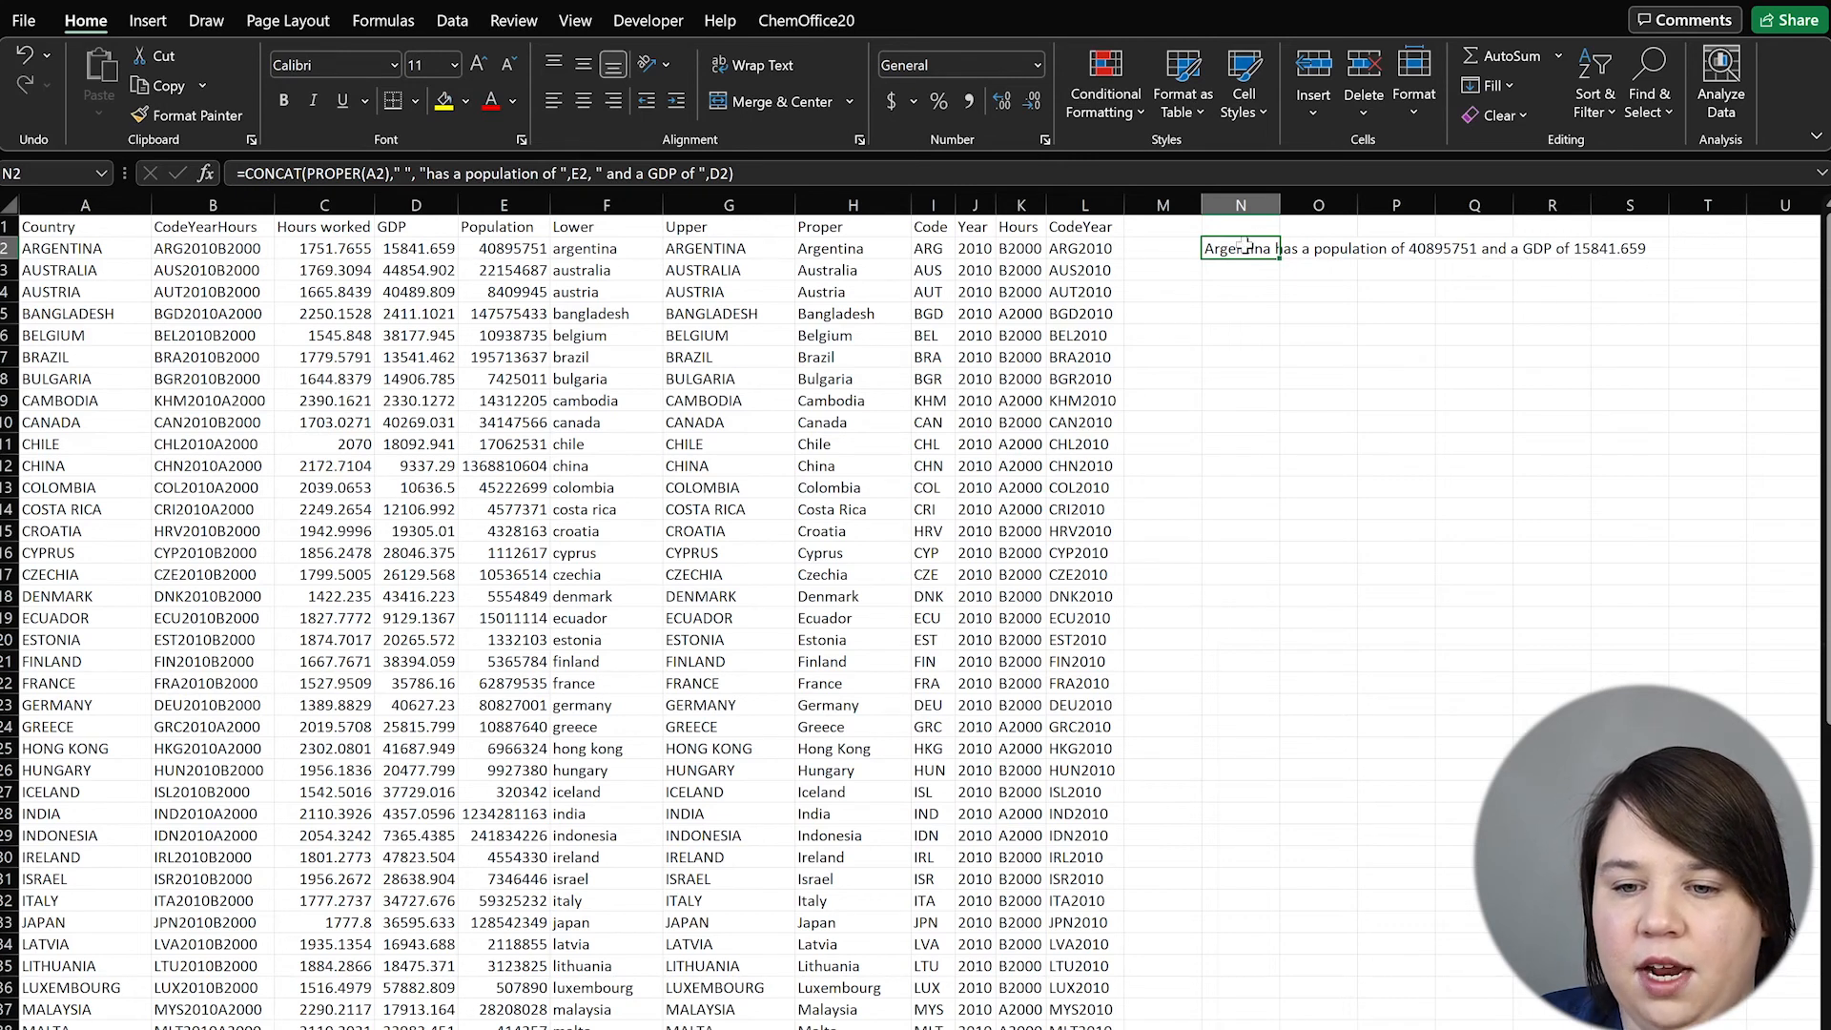
double_click(1279, 205)
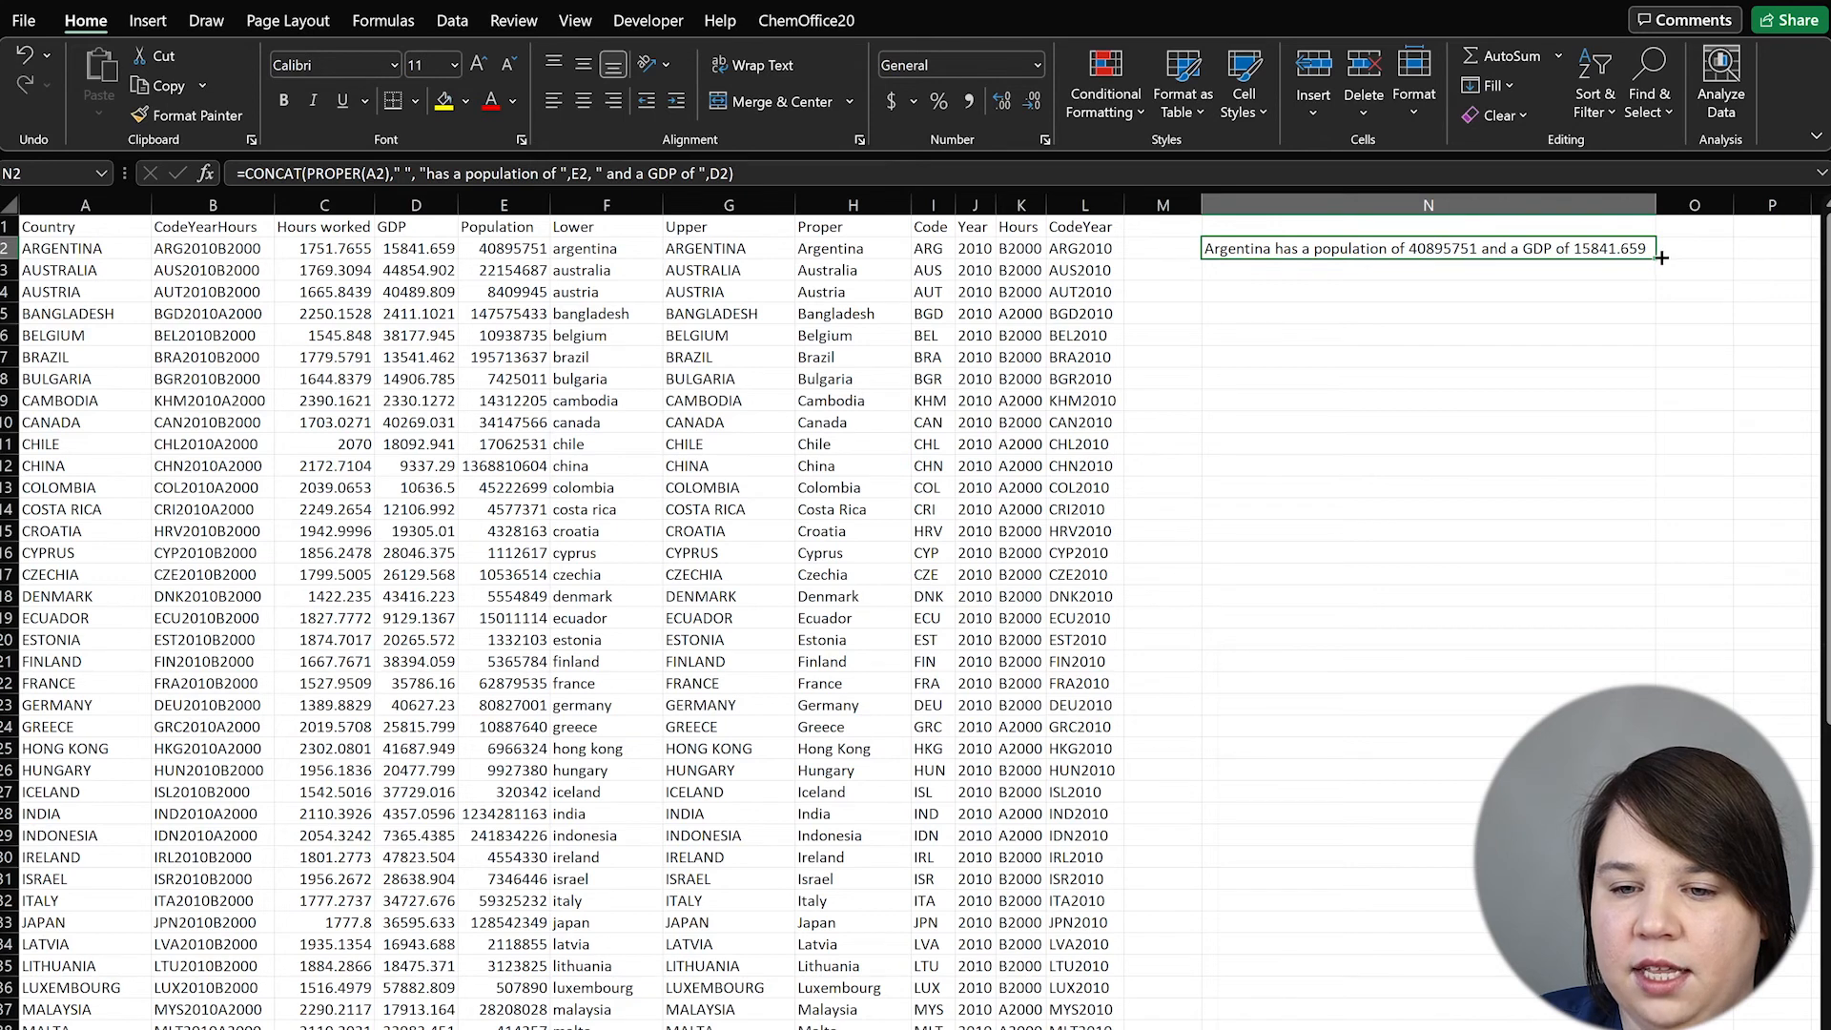
left_click_drag(1206, 249, 1192, 246)
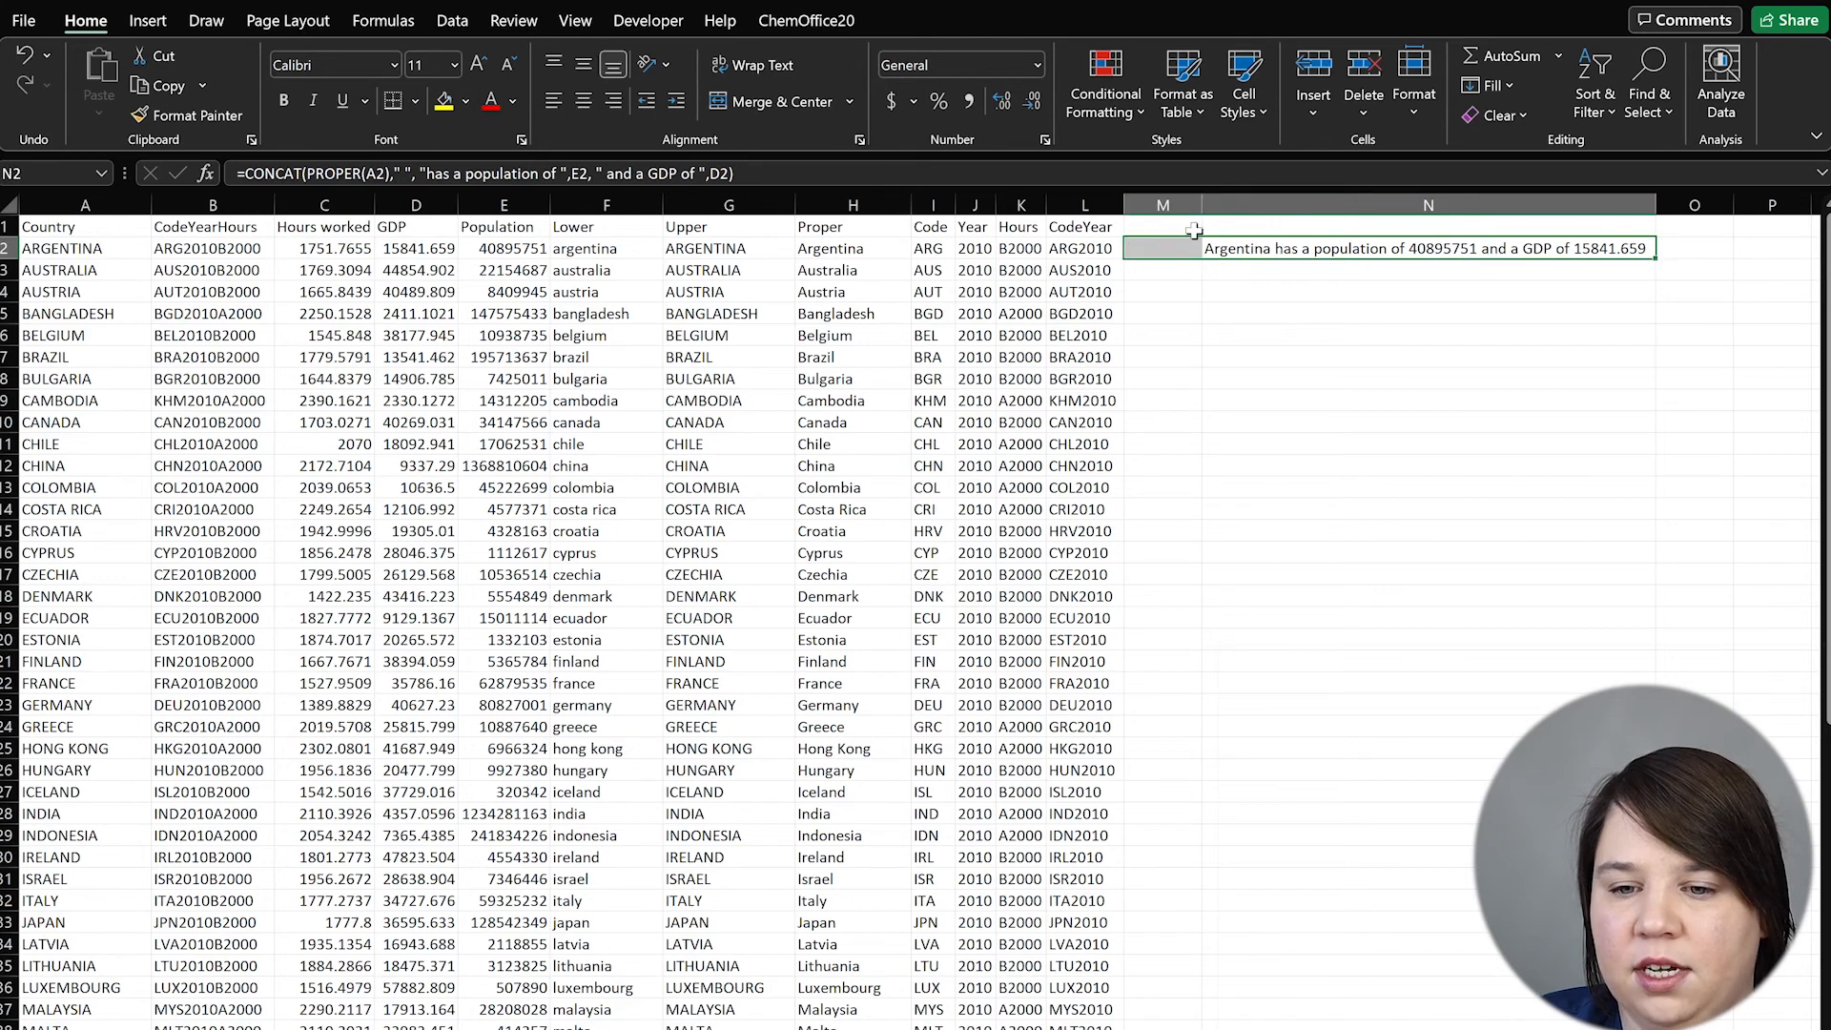
left_click(1279, 249)
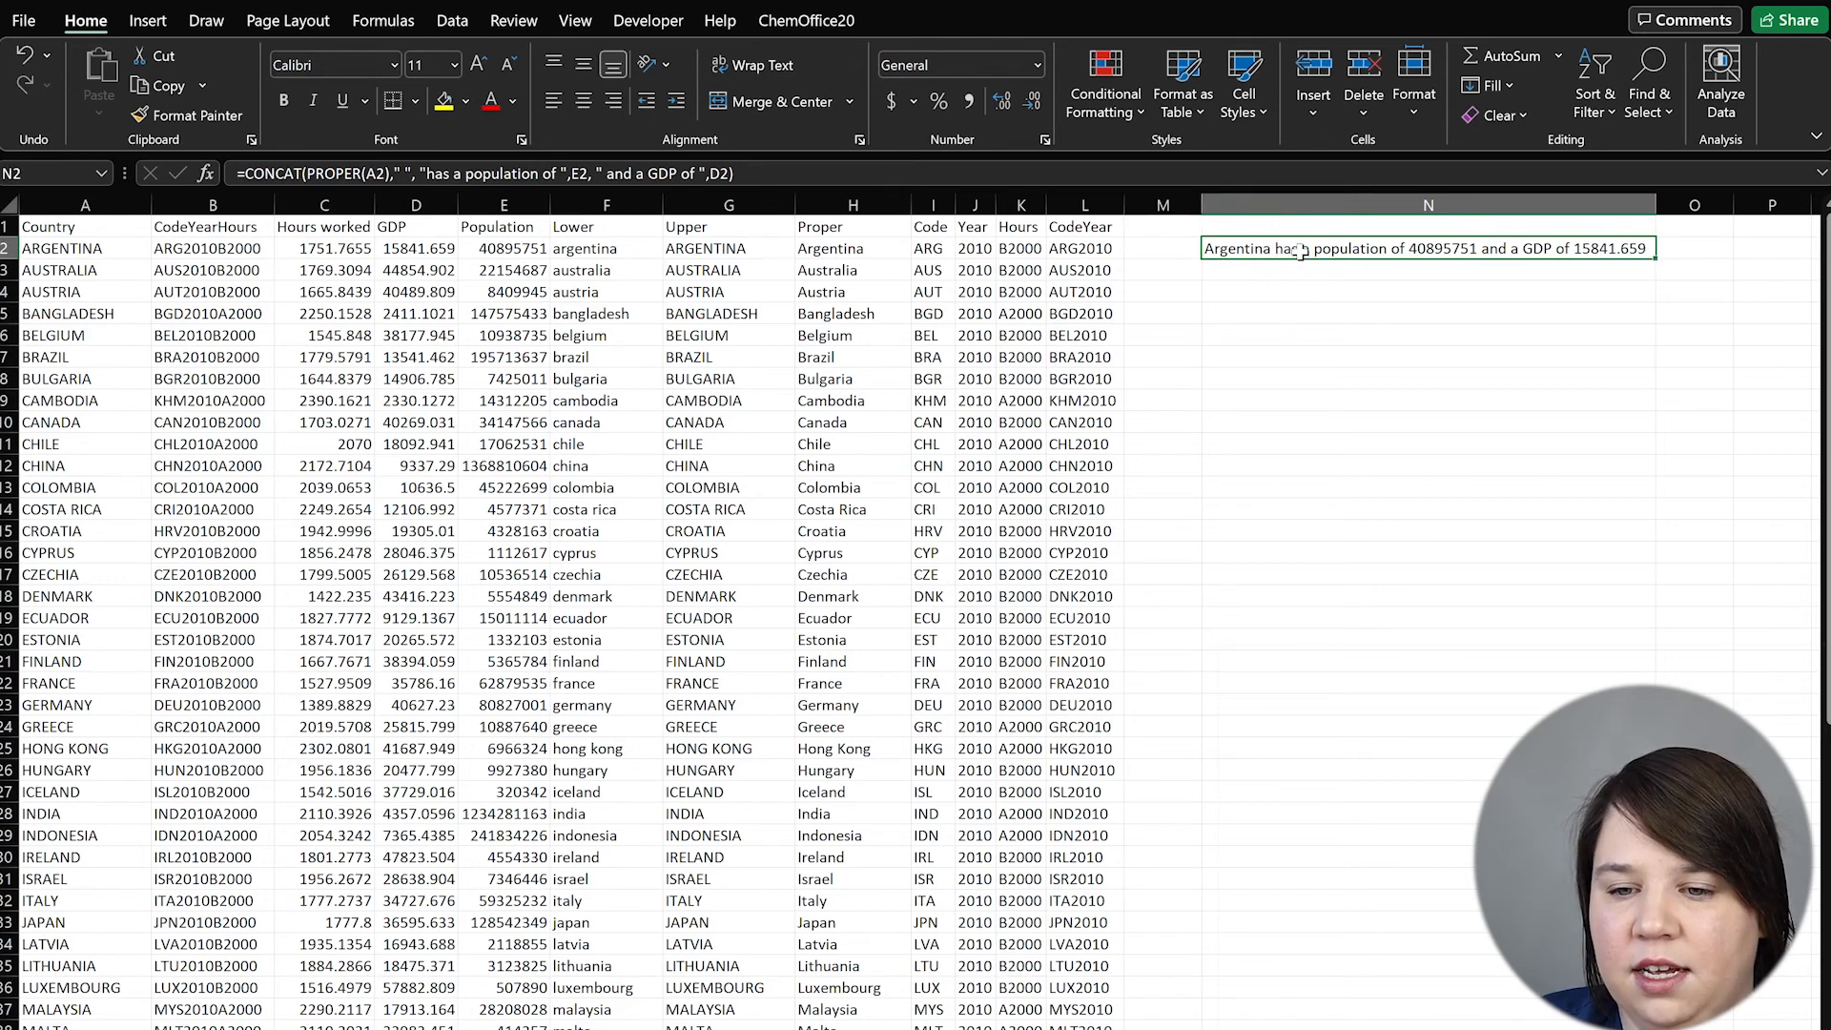
left_click_drag(1300, 251, 1224, 251)
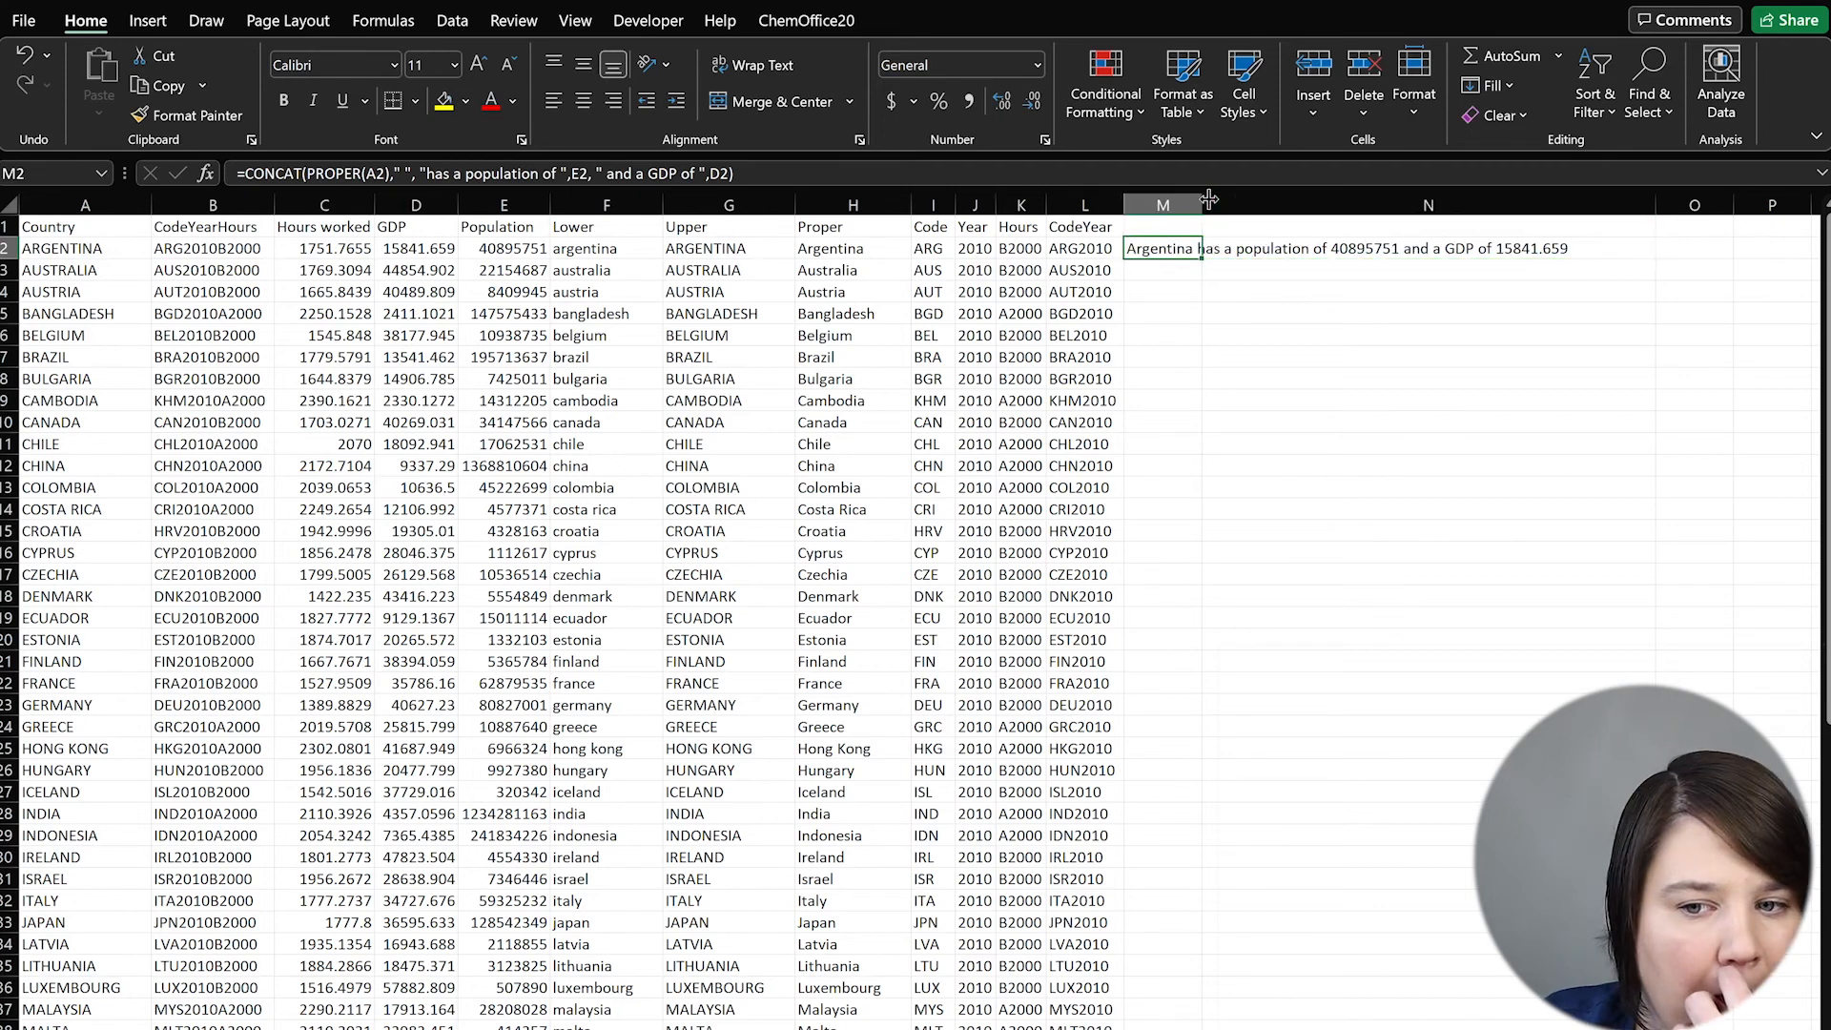
double_click(1203, 202)
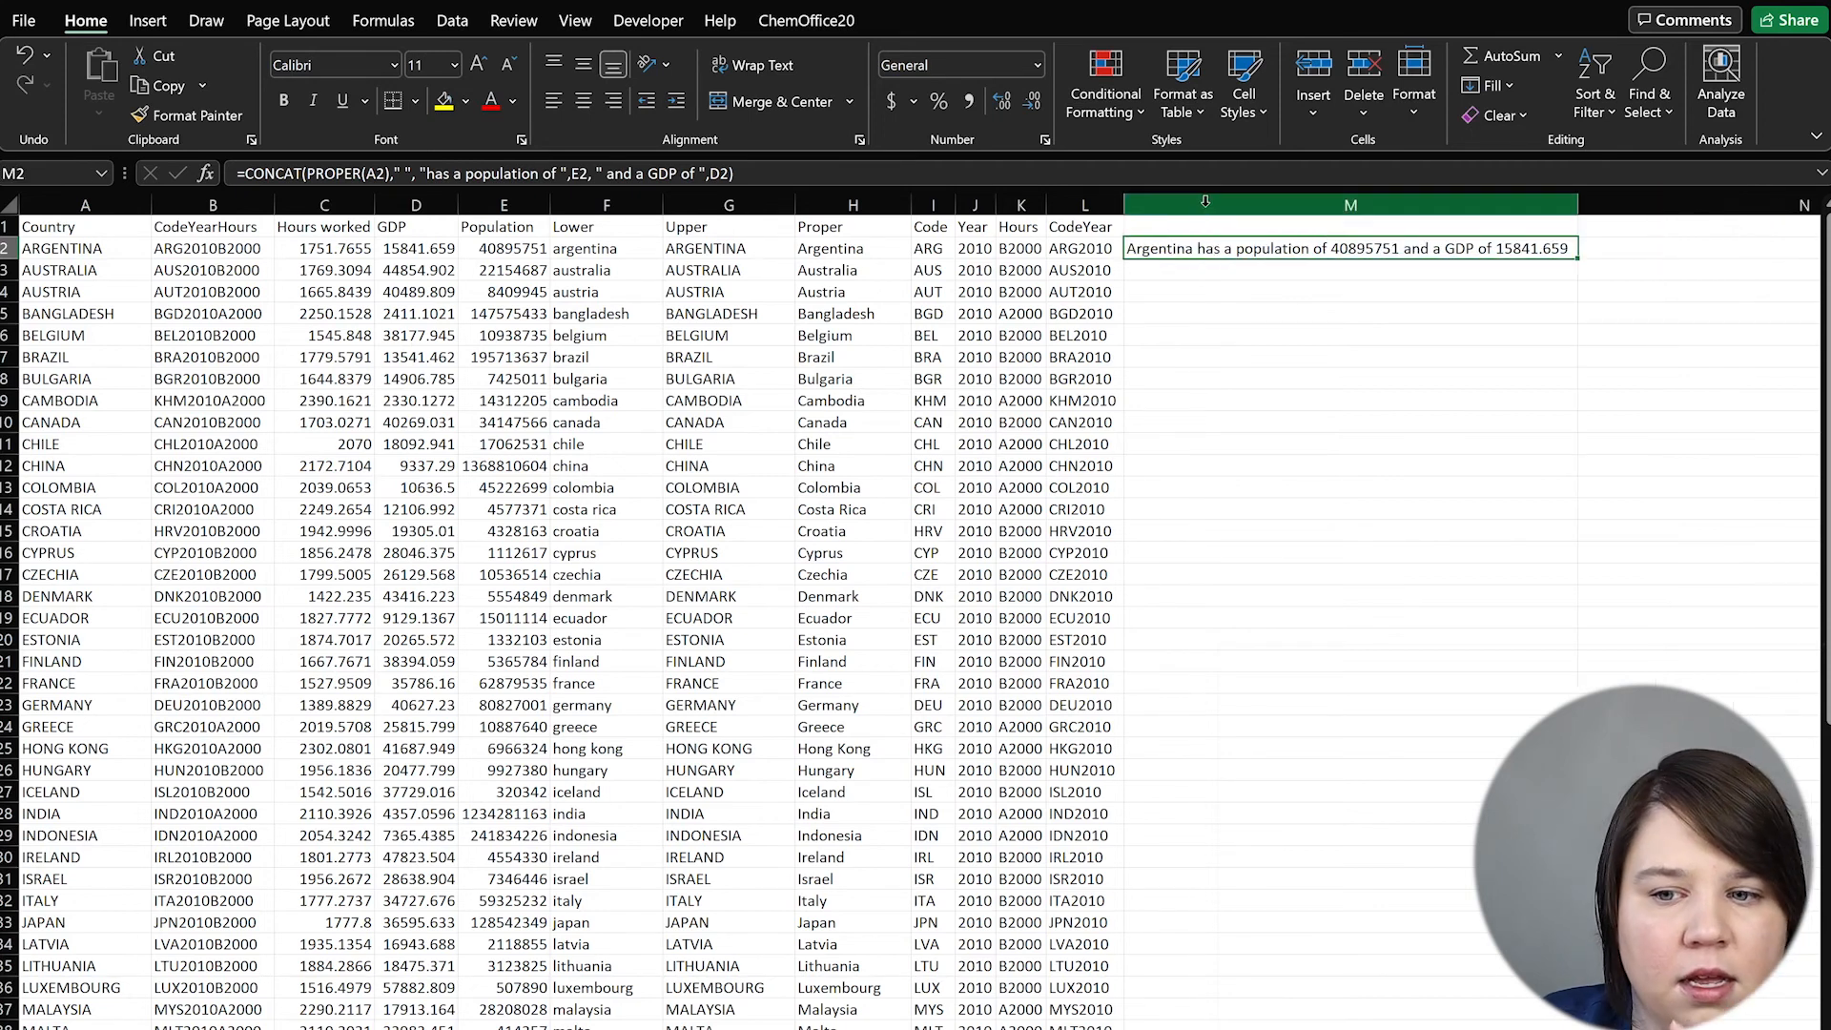
Fill the sentence formula in M2 down for all countries and look through the generated sentences
double_click(1578, 261)
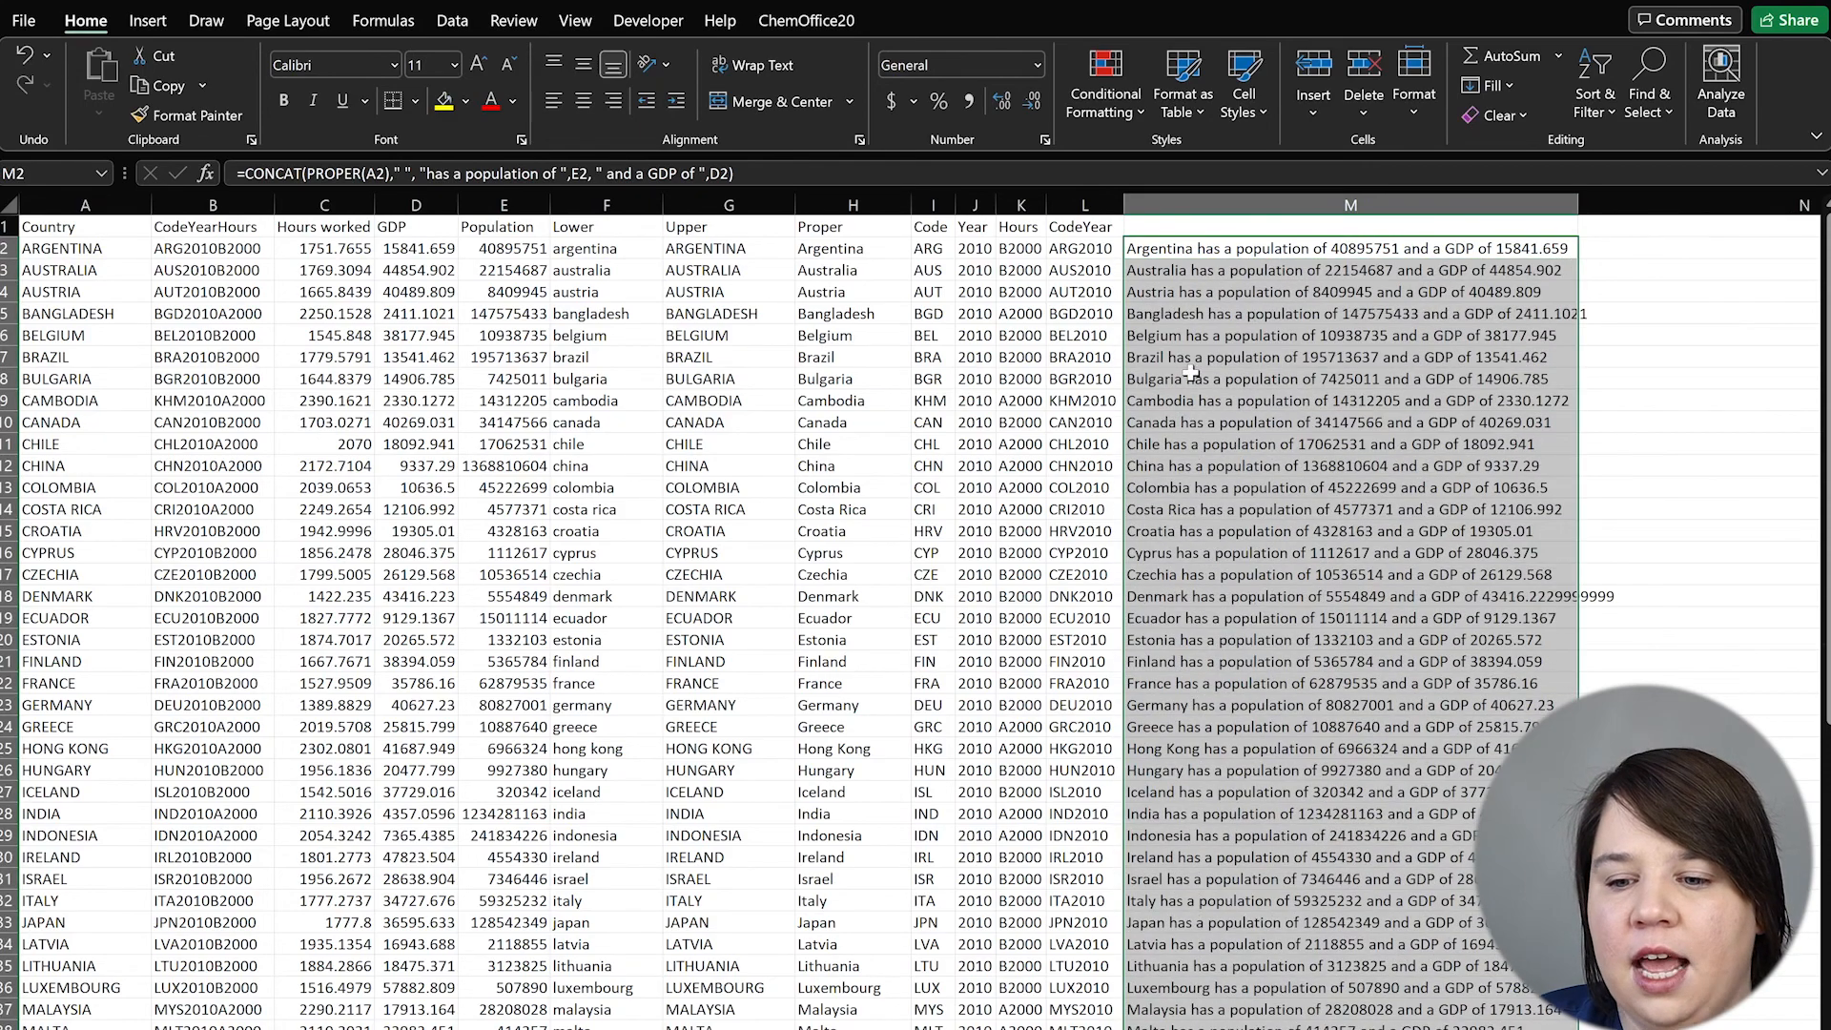
scroll(1399, 532, "down", 9)
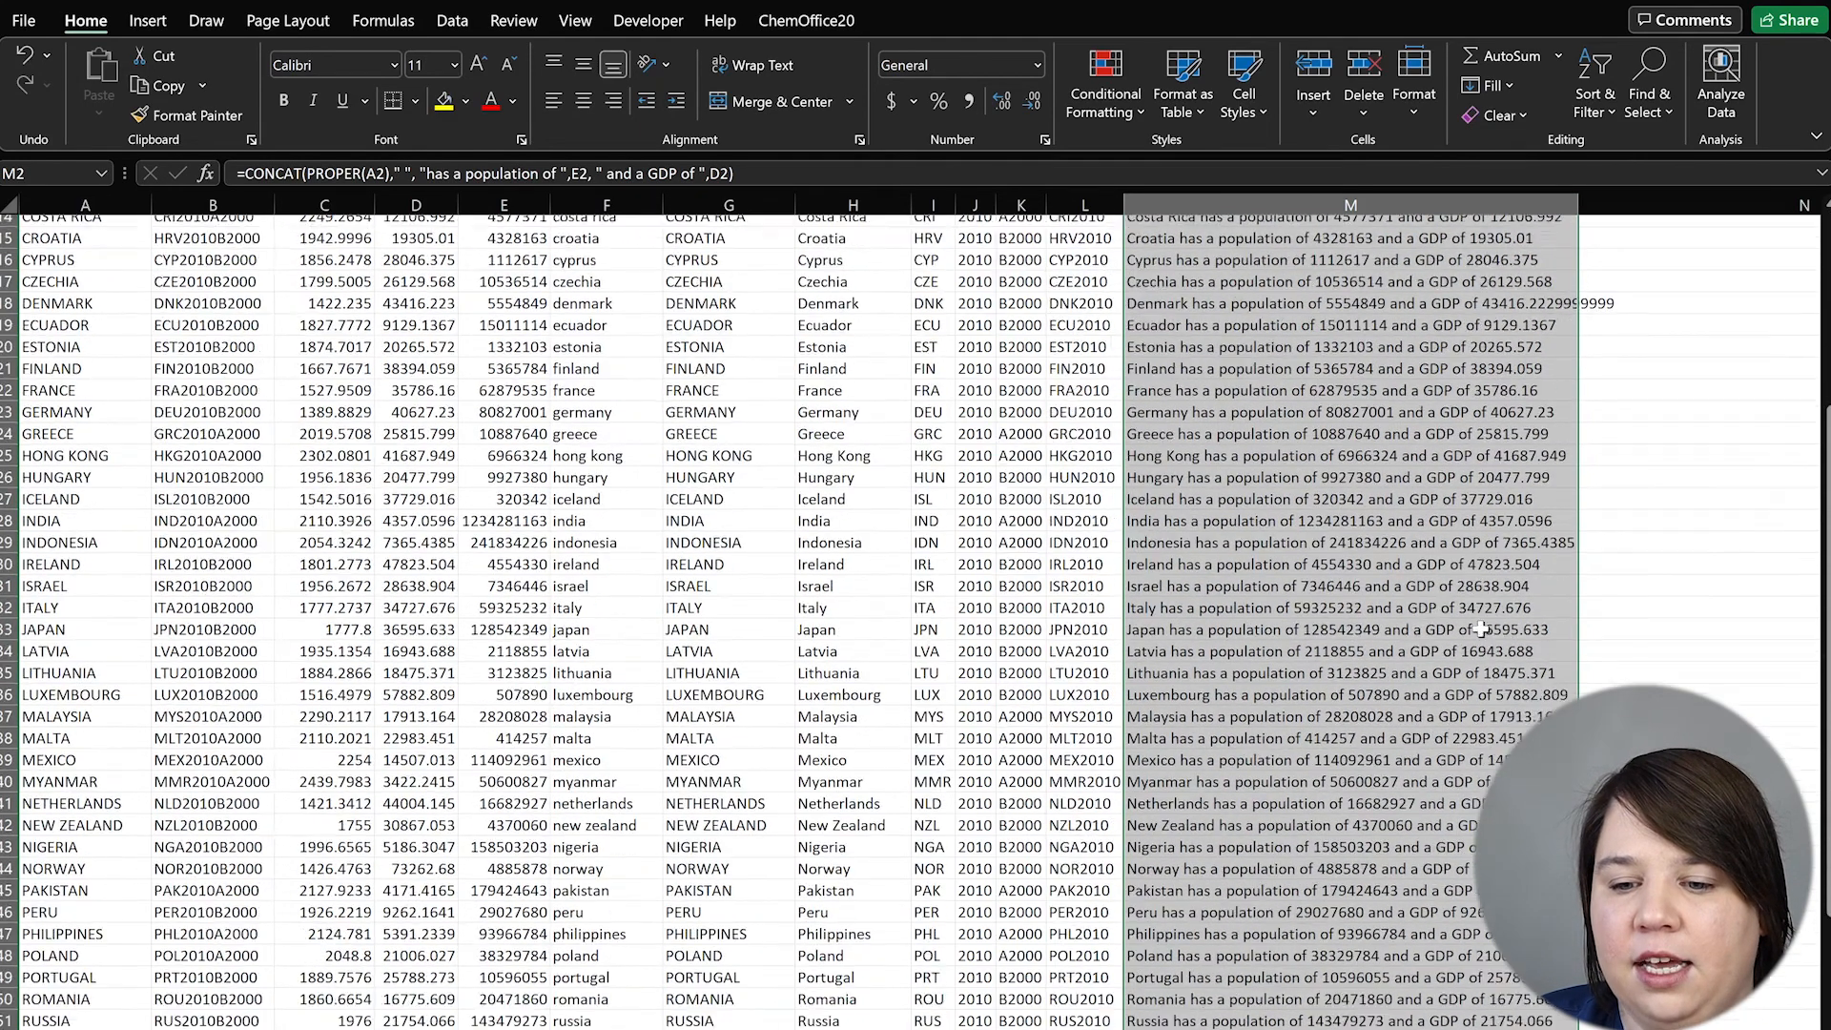
scroll(1344, 1018, "down", 4)
scroll(1355, 1011, "up", 13)
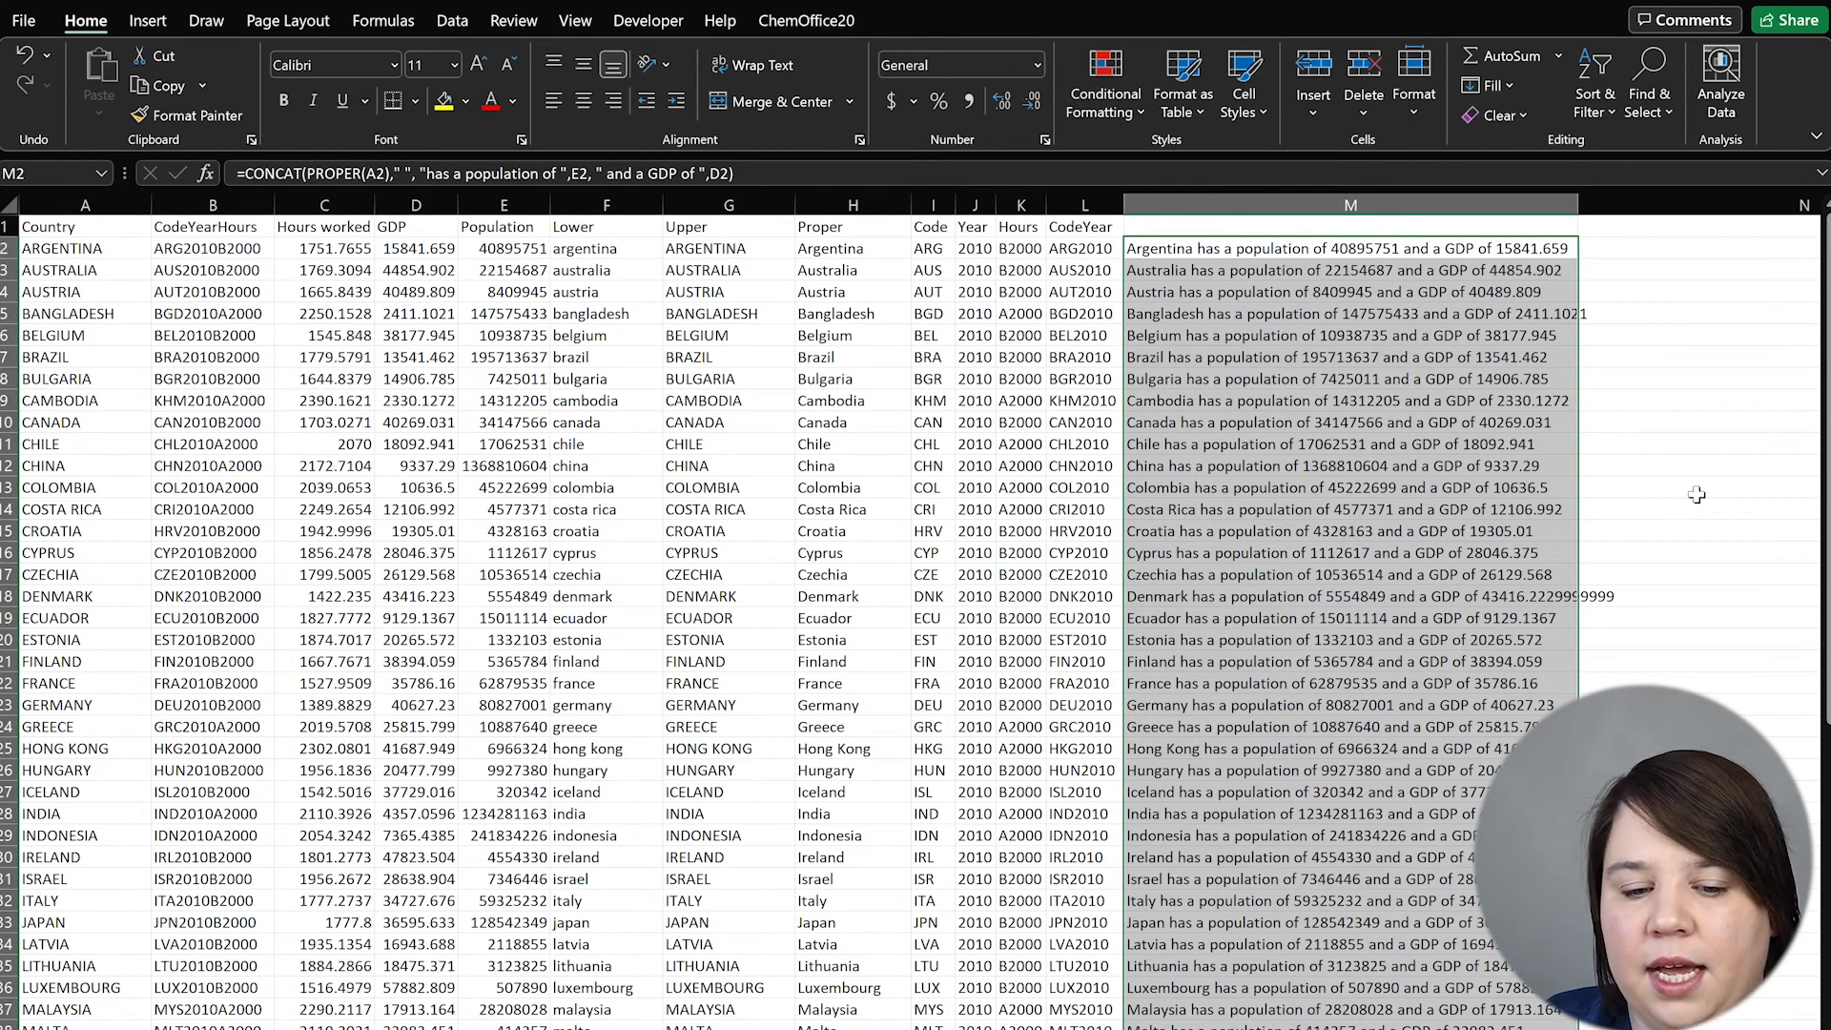
Try changing Israel's population in cell E31 to 734646 to test its sentence in column M, and undo the edit
left_click(516, 878)
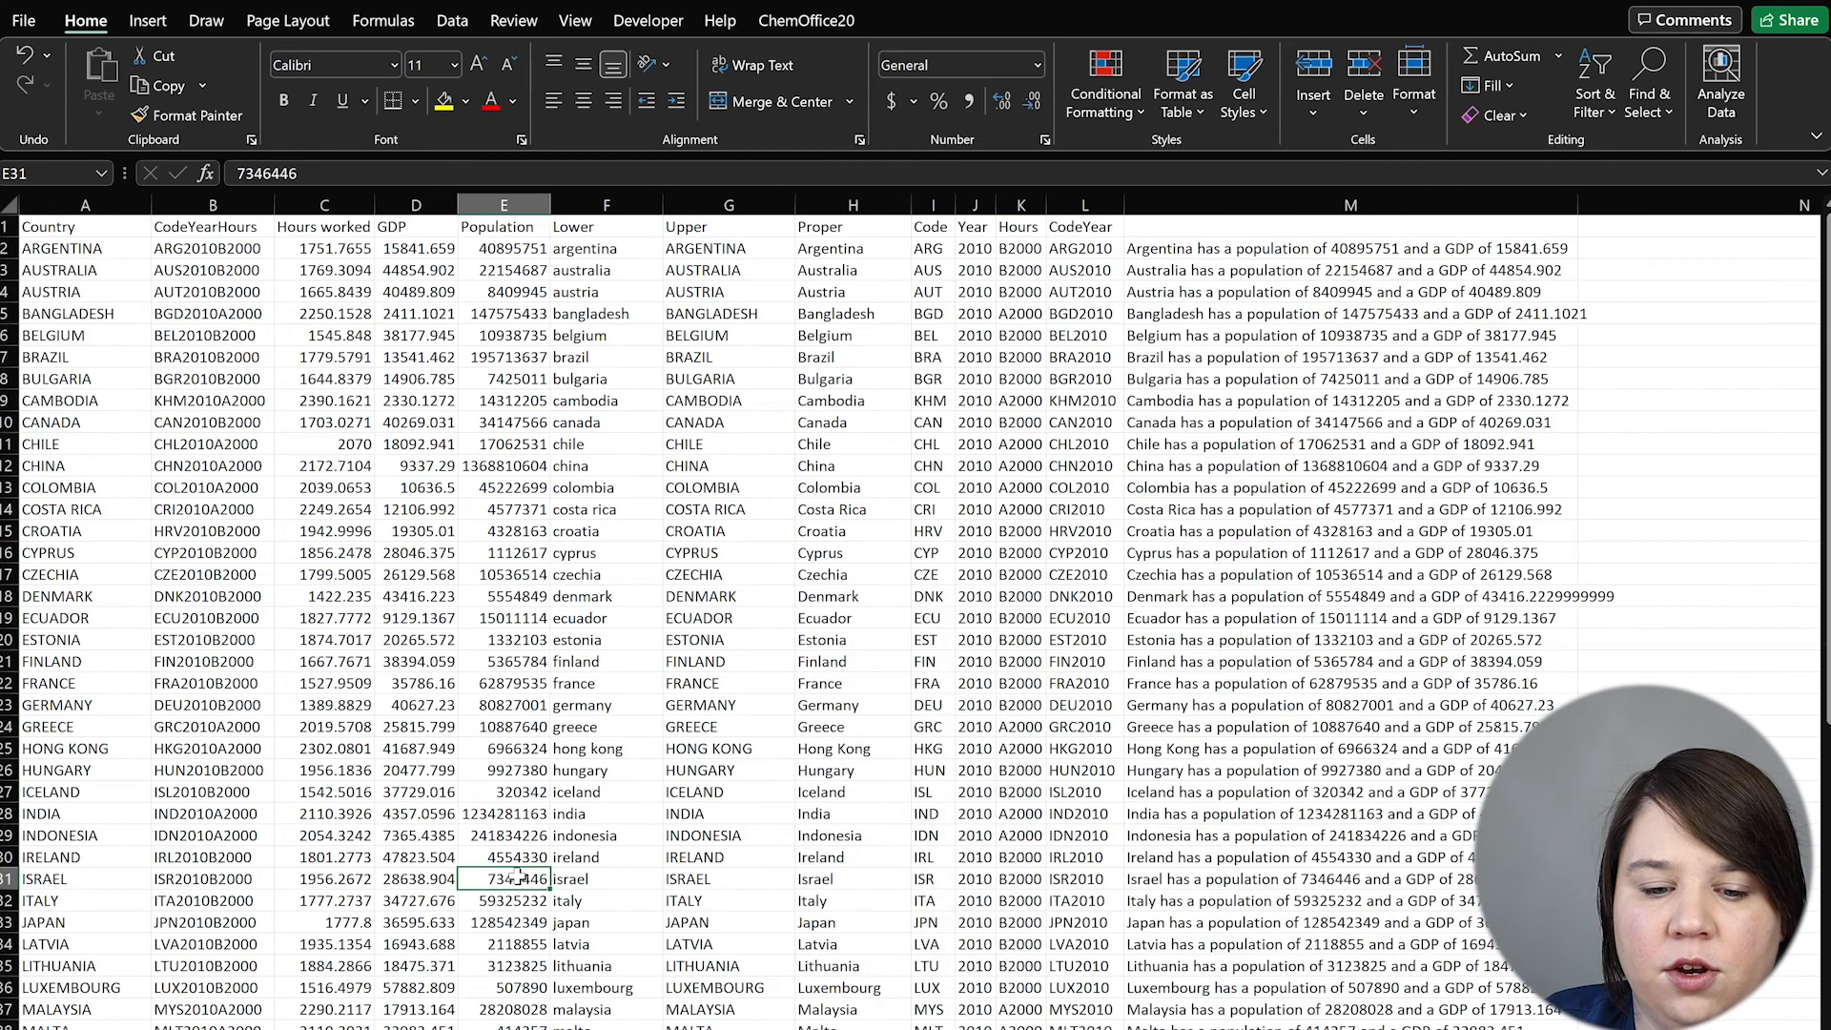
key("ctrl+Right")
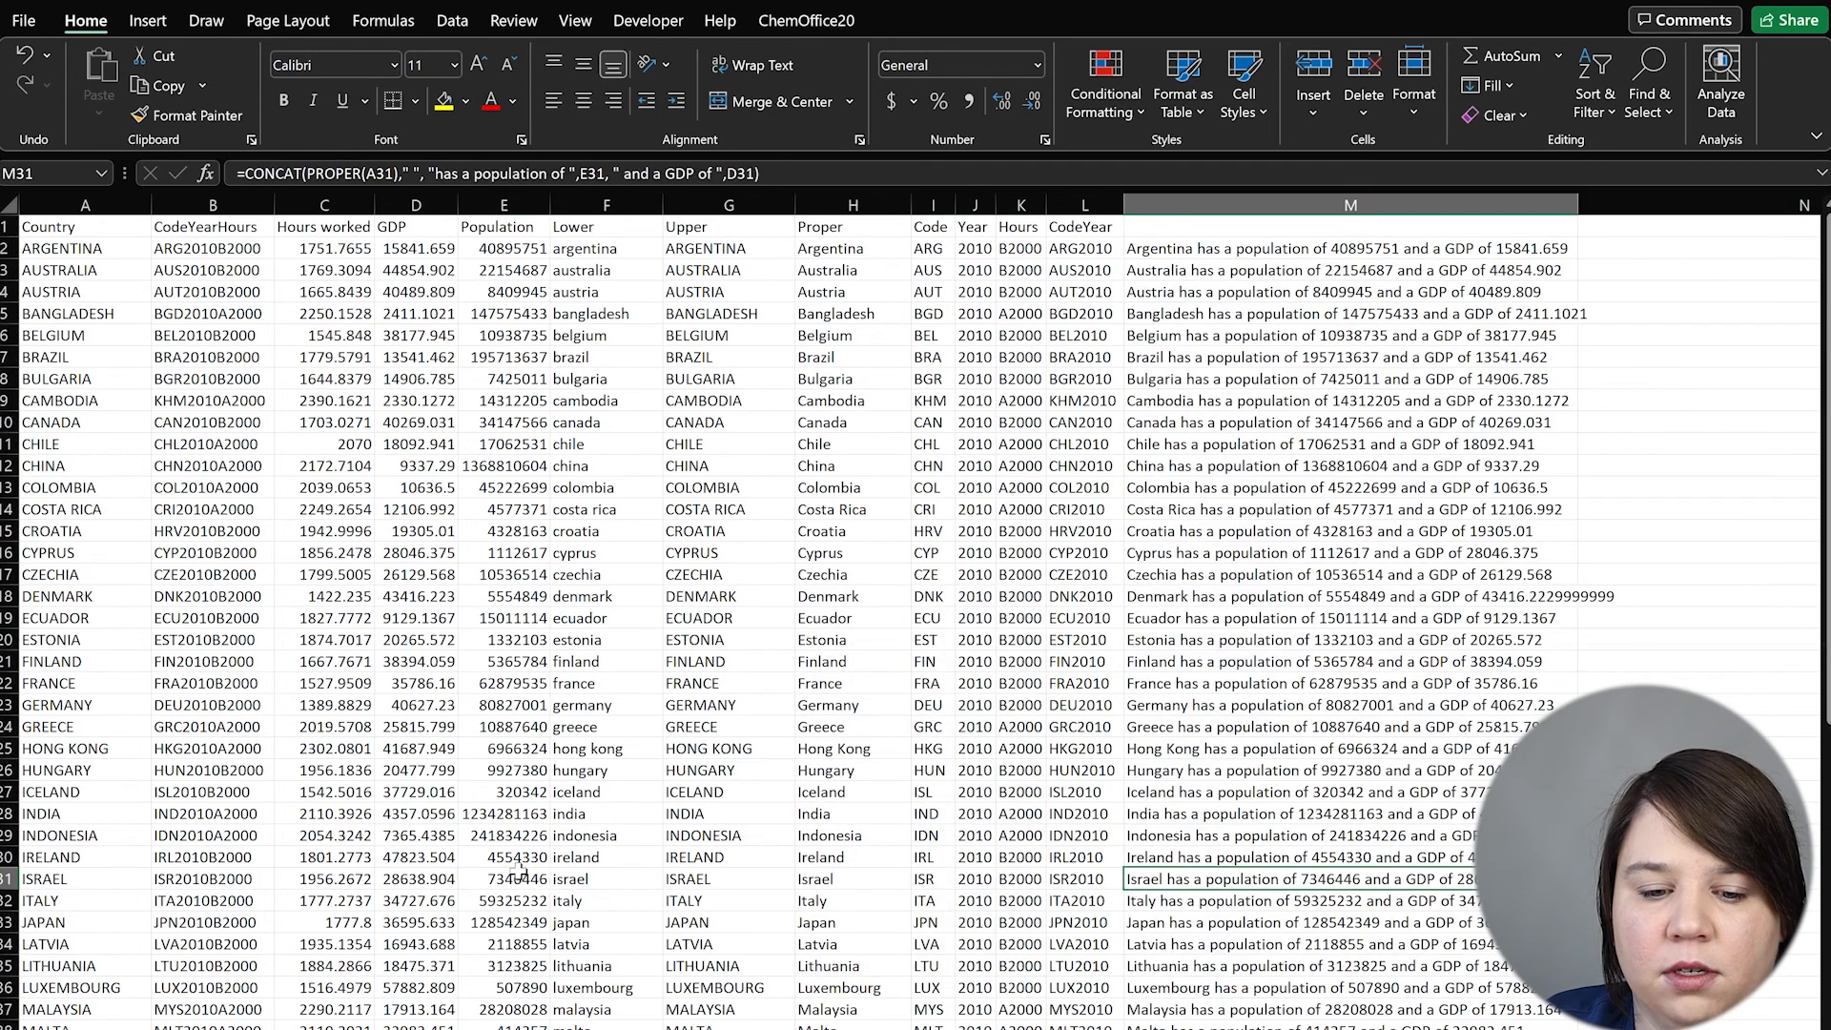
double_click(544, 878)
key("BackSpace")
key("Return")
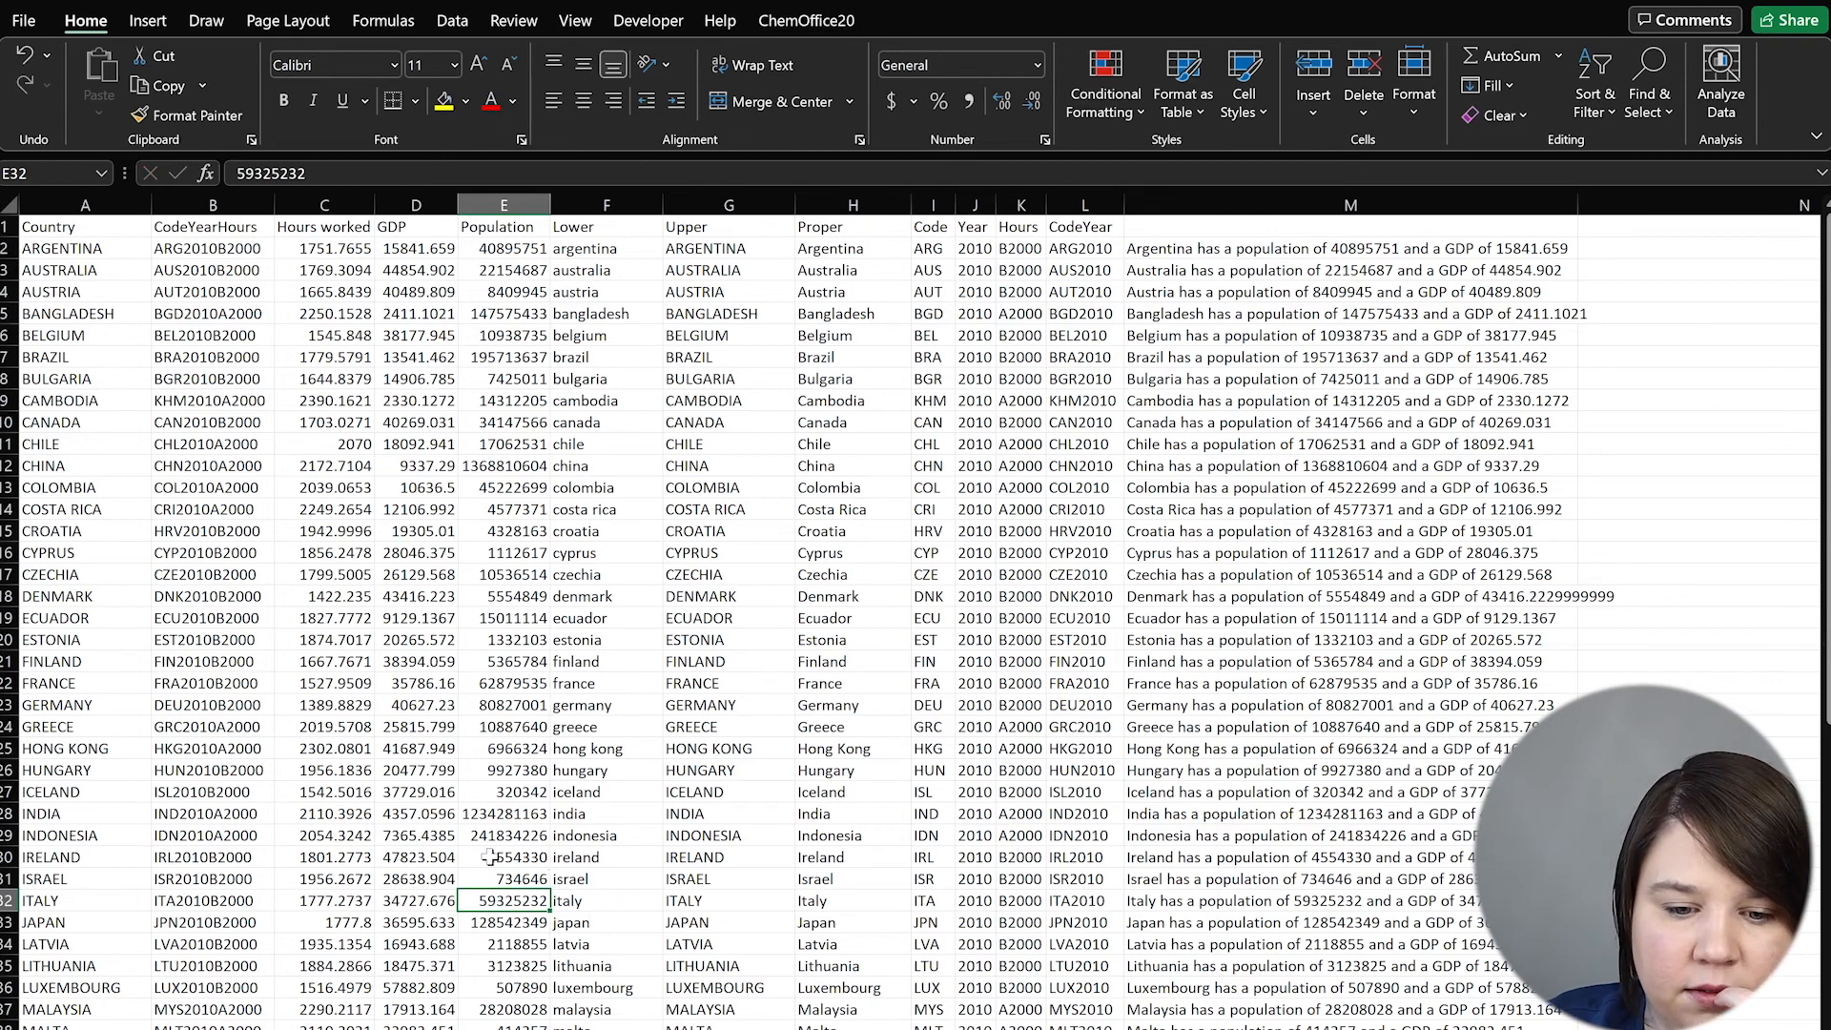
left_click(9, 878)
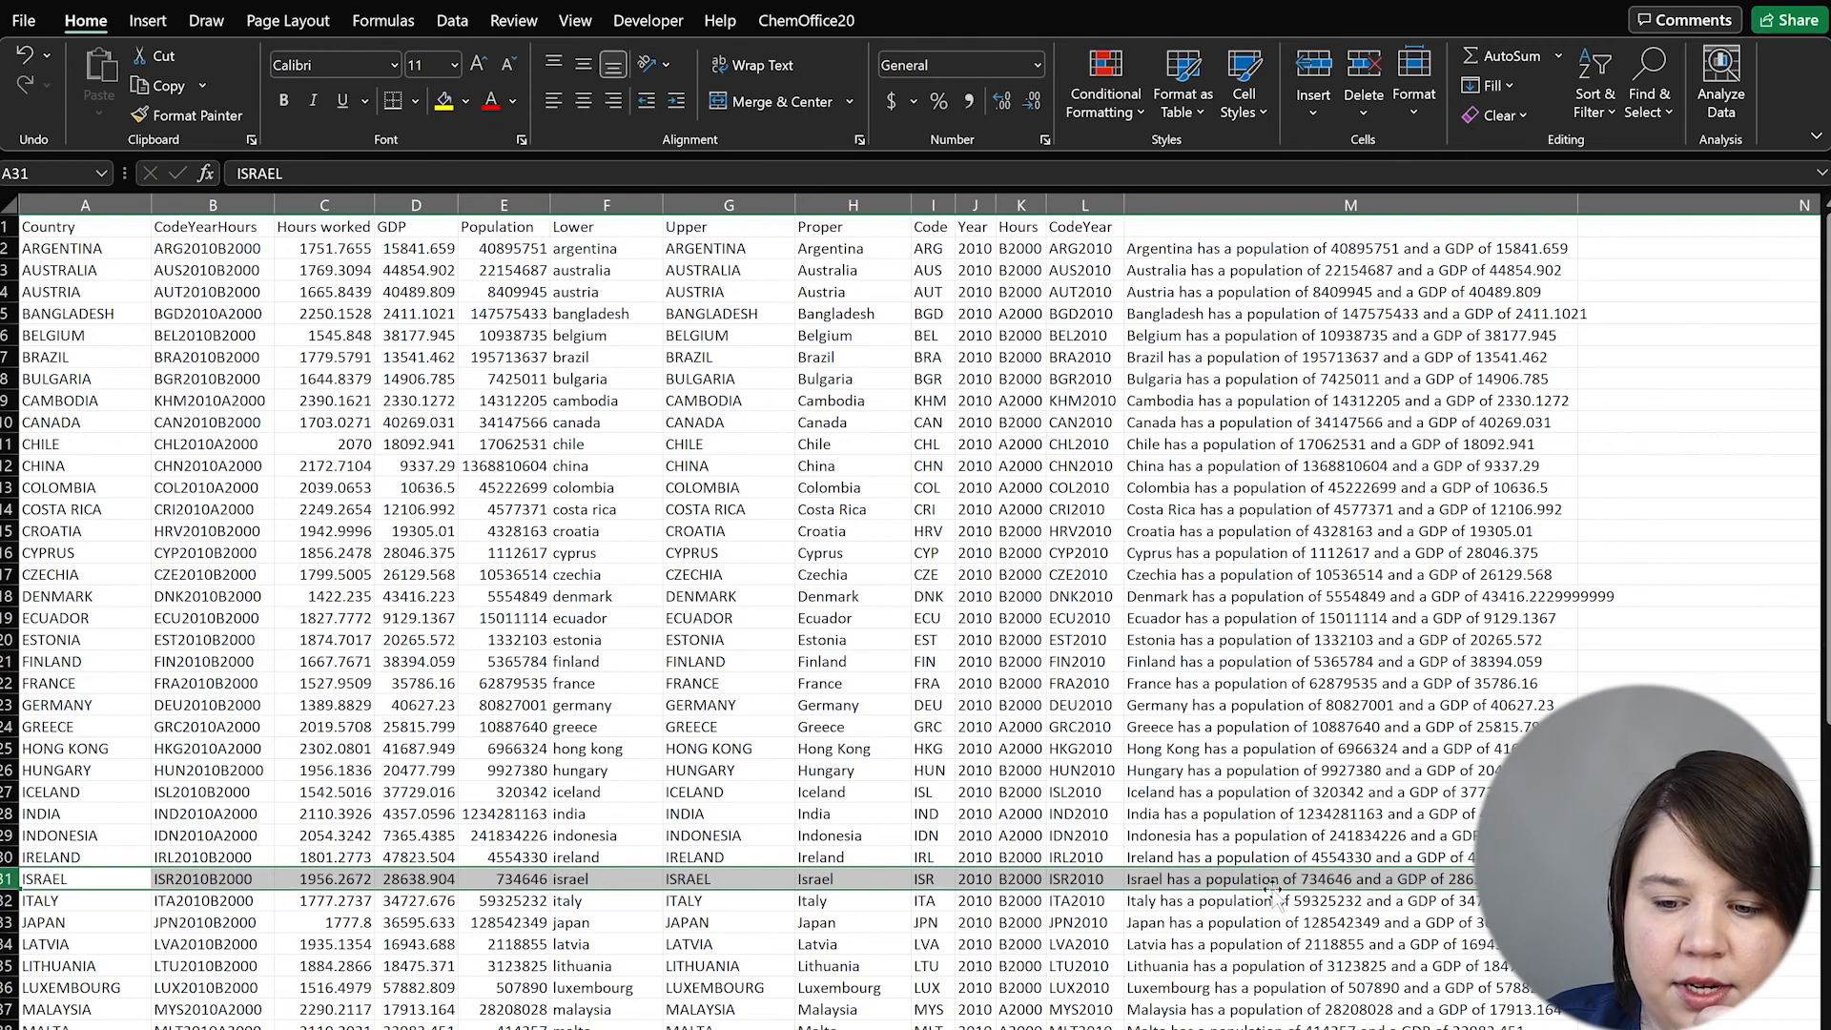
left_click(869, 1015)
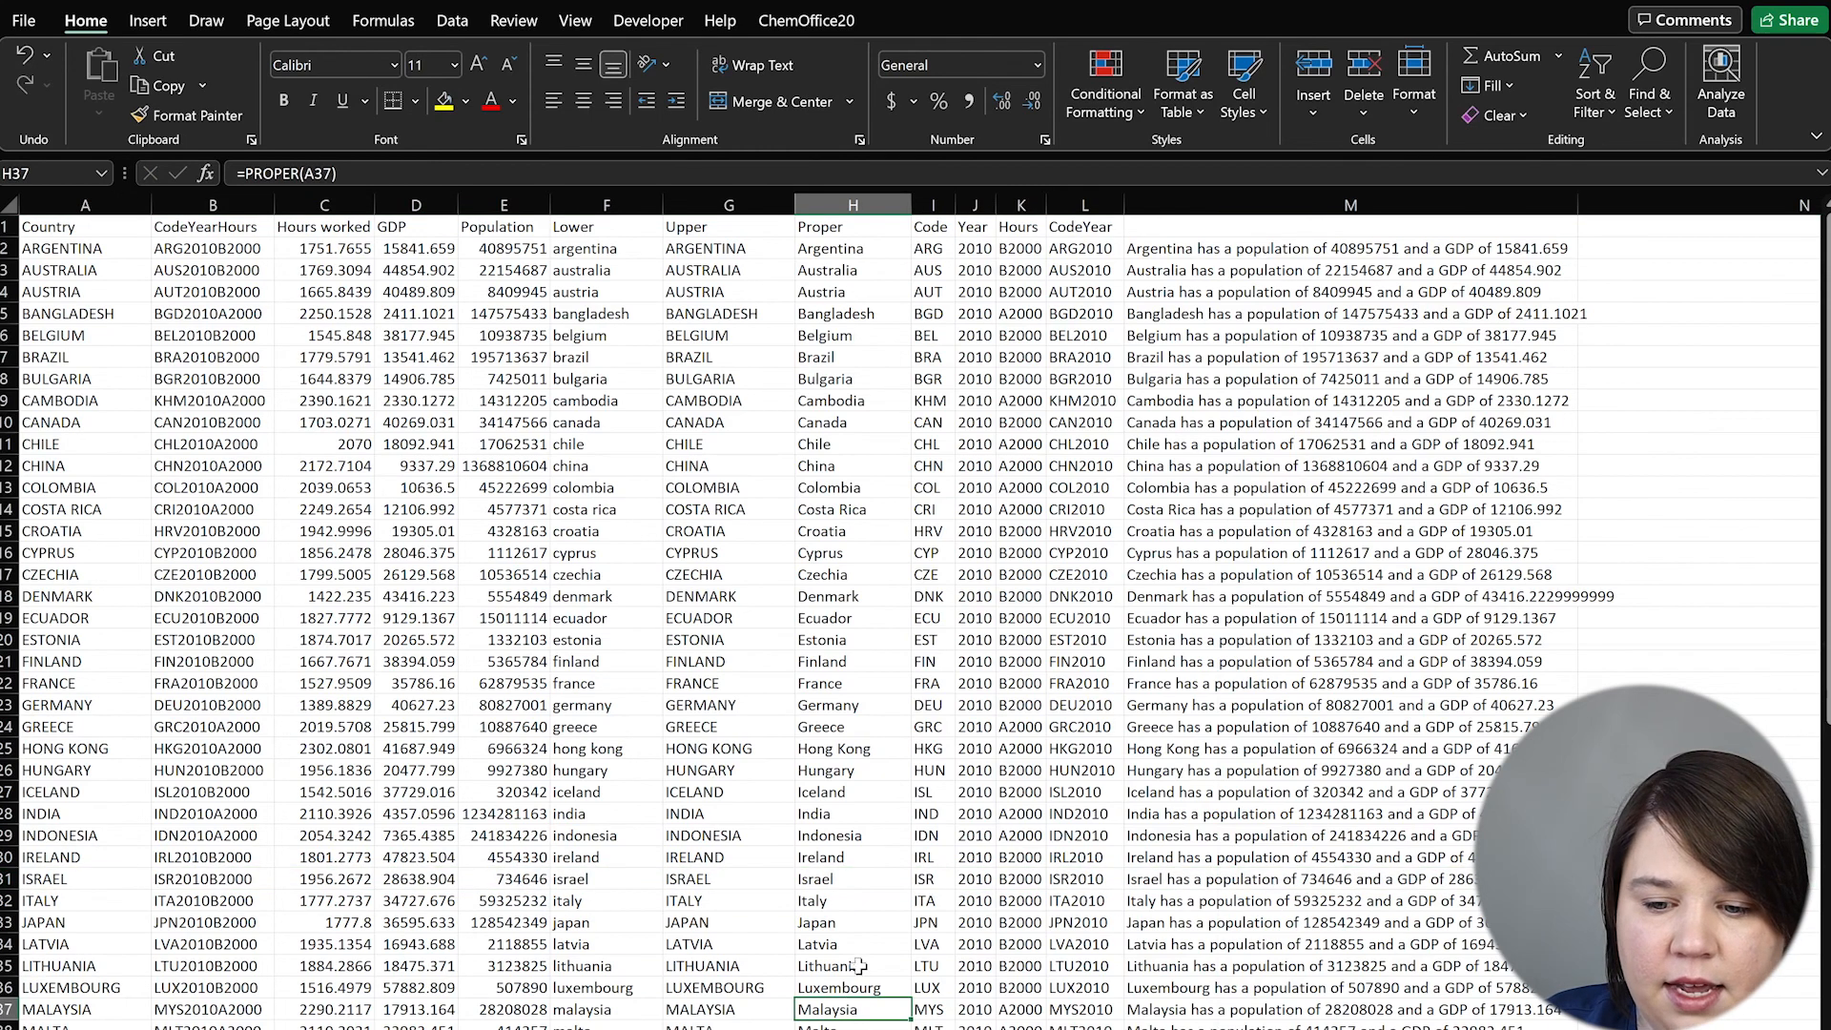
key("ctrl+z")
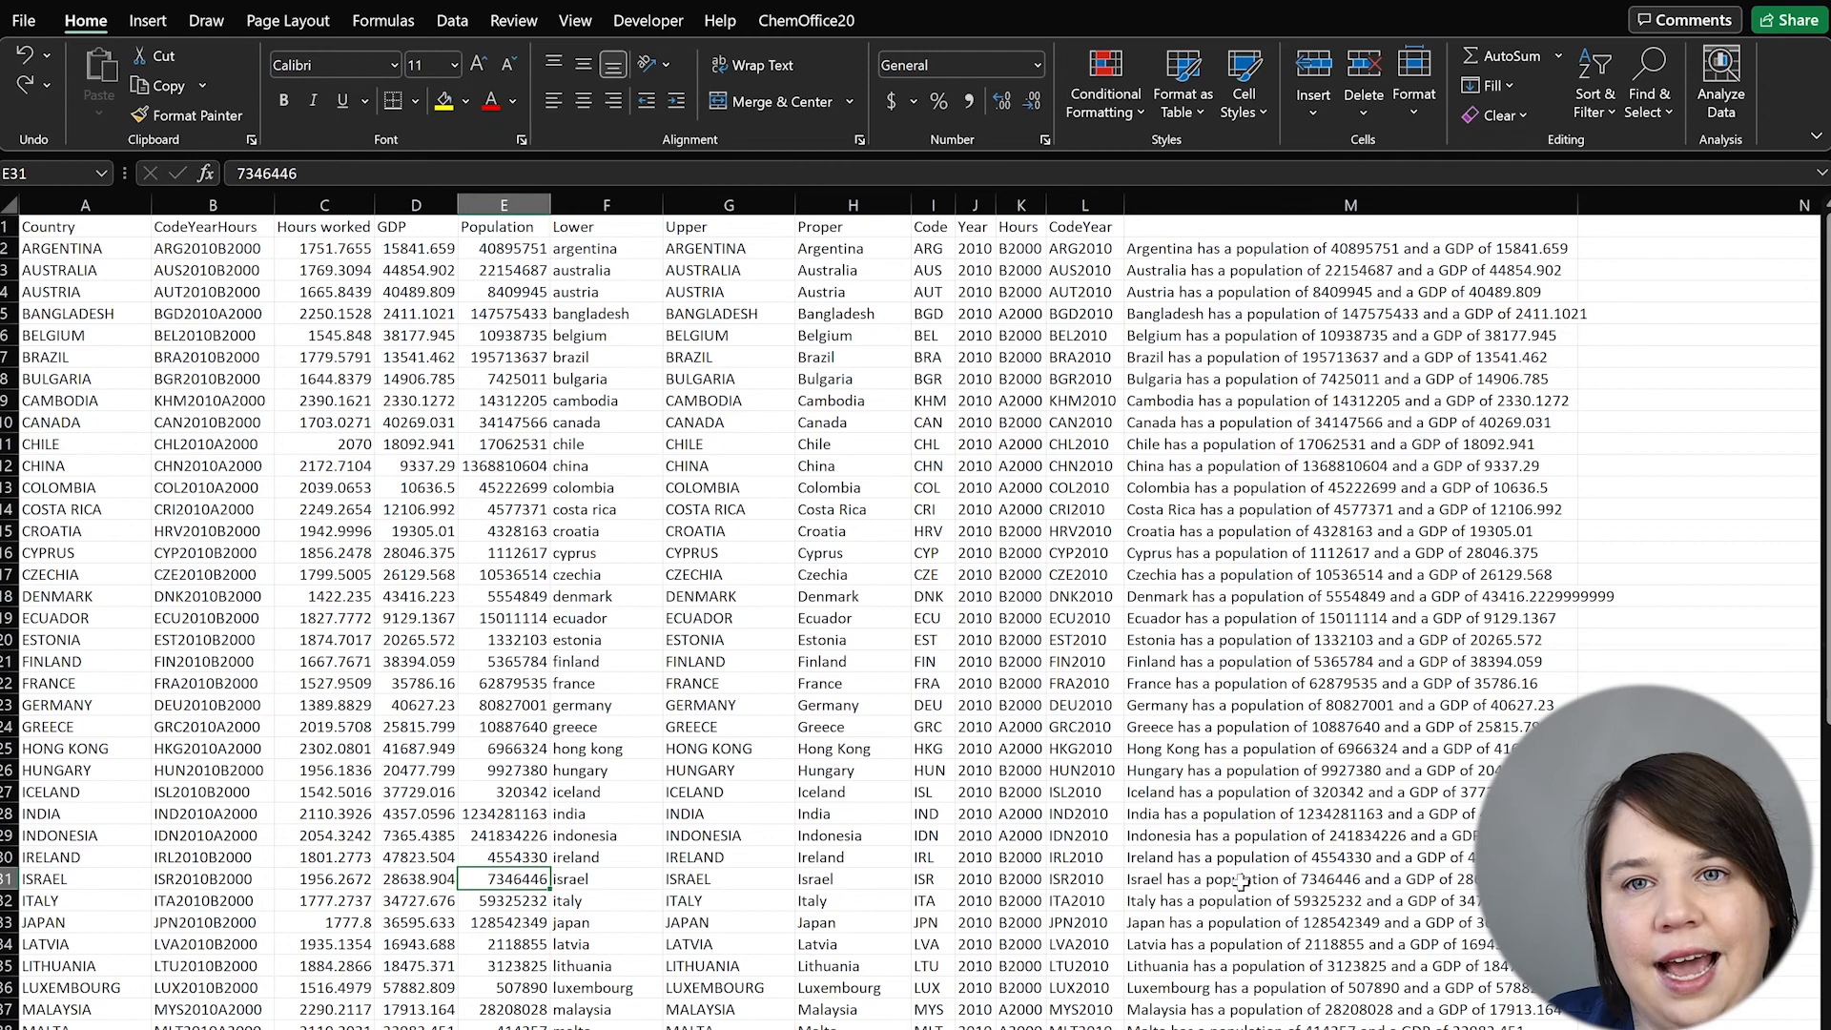